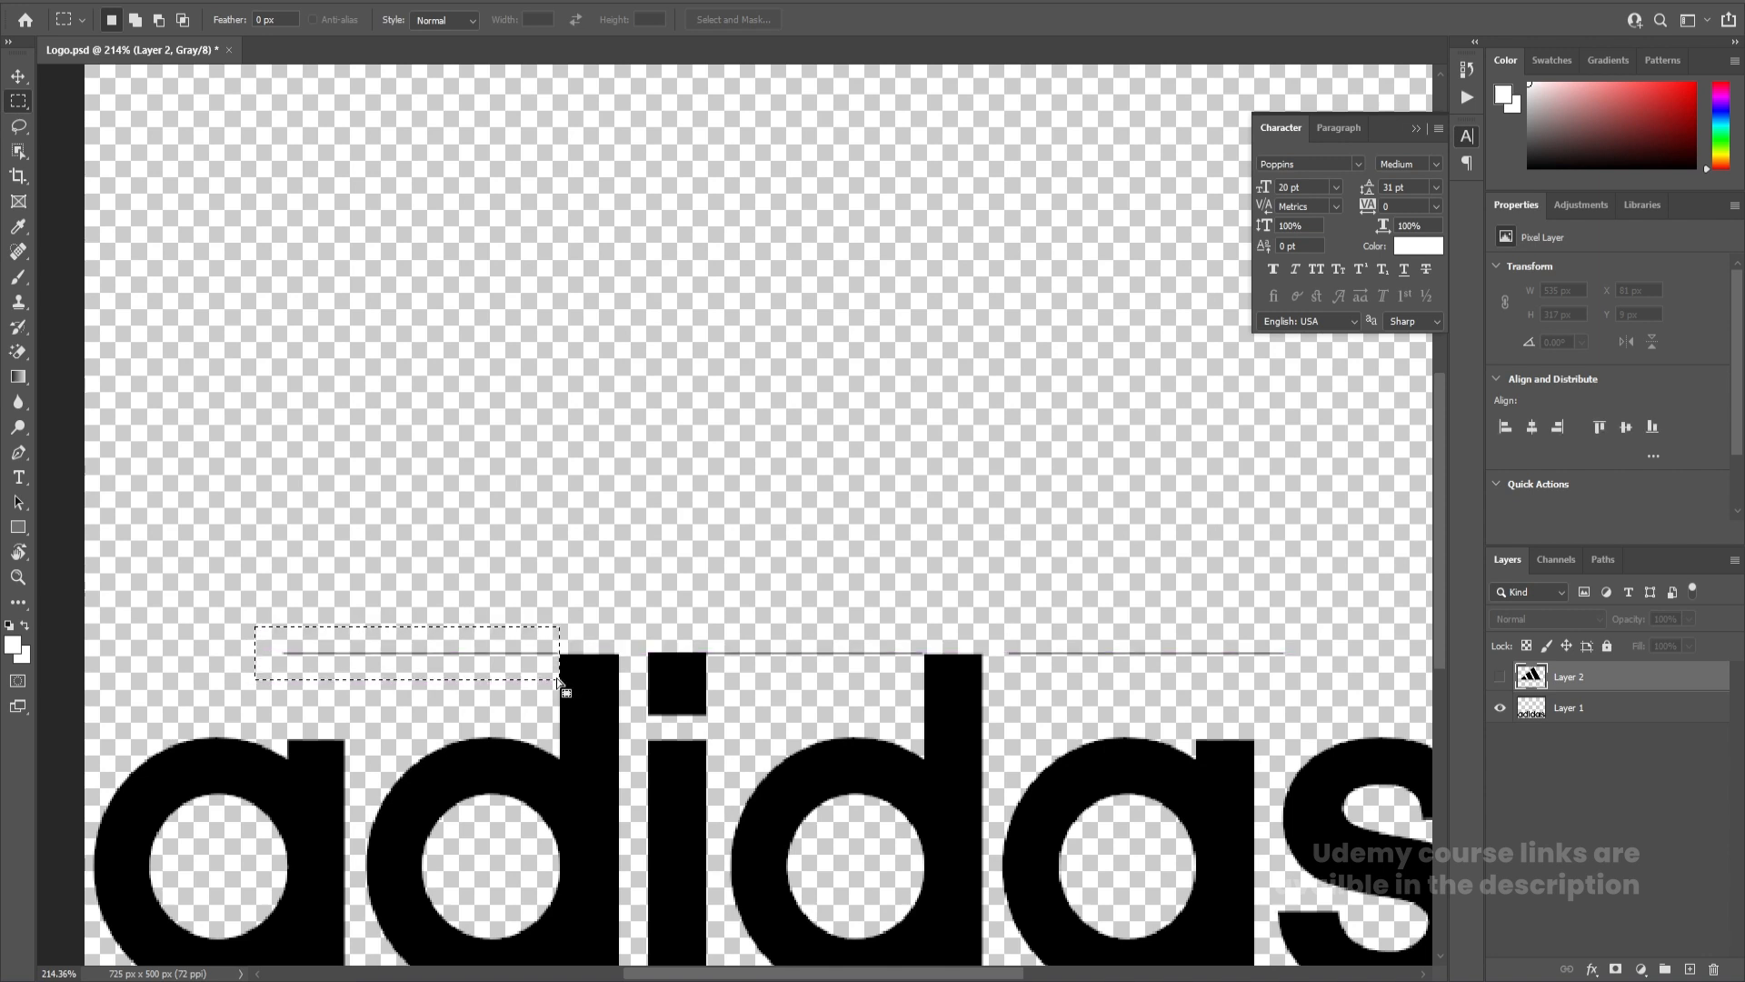
Delete the stray thin lines before the first d's stem and between the i and the second d on Layer 1
{"action": "left_click", "coordinate": [1539, 707]}
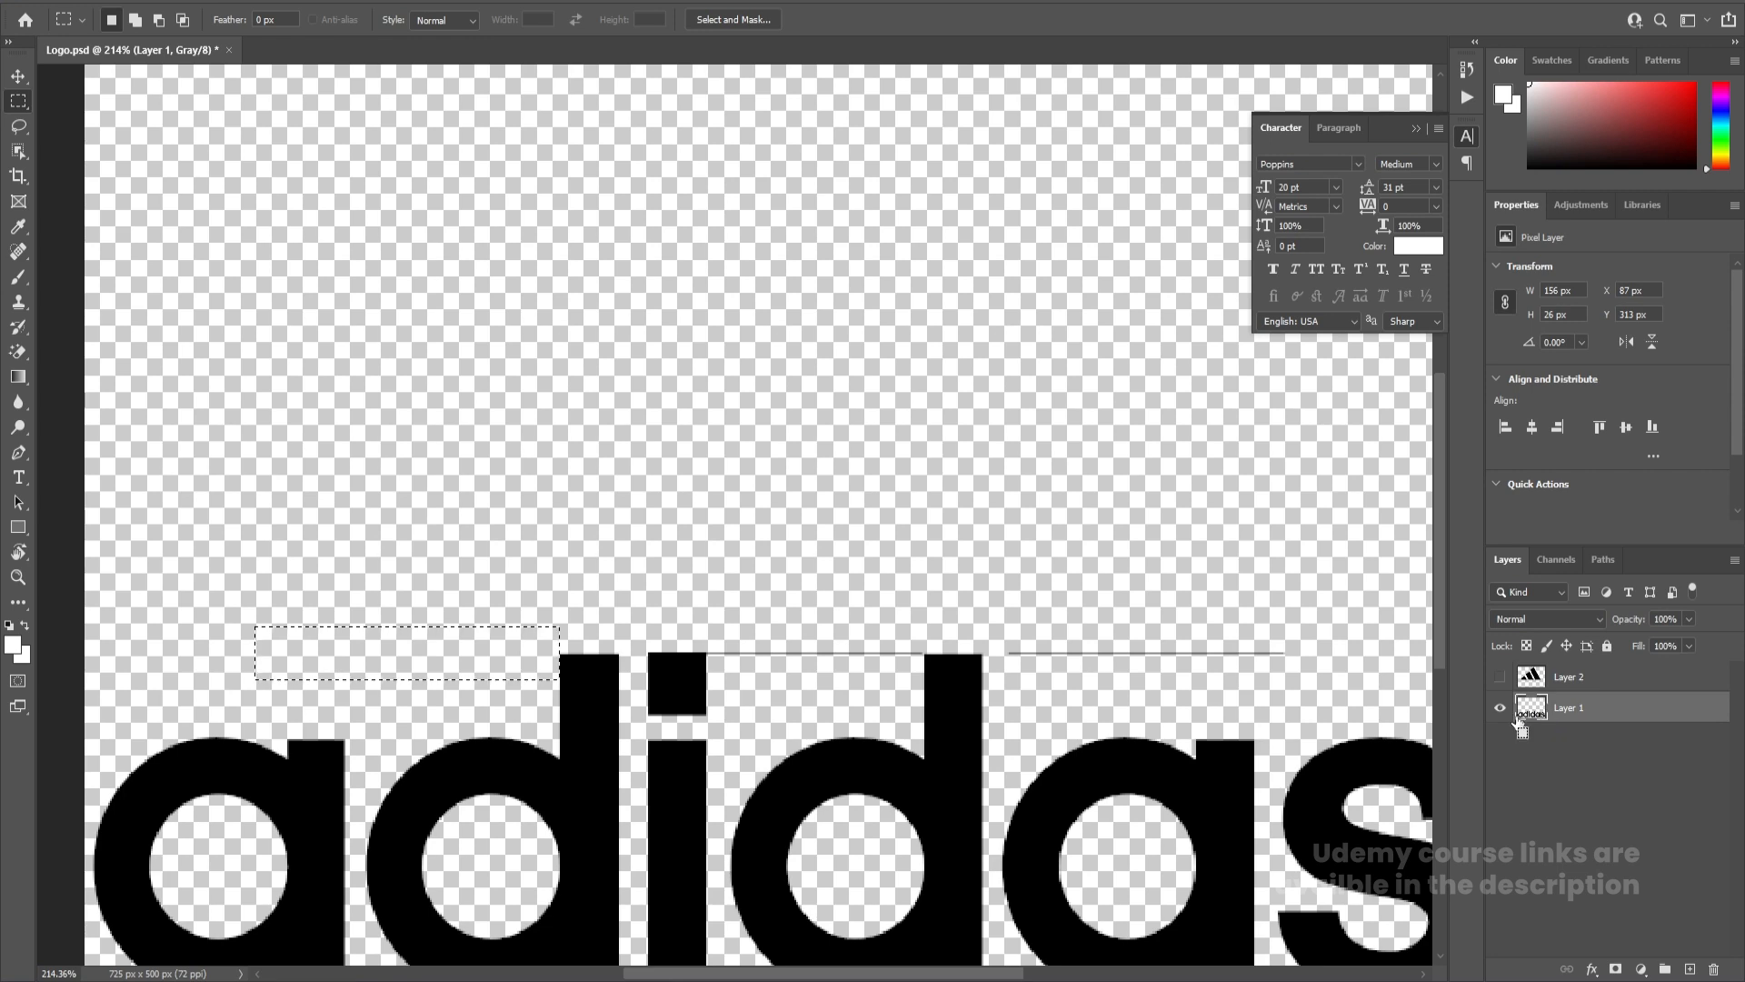
{"action": "left_click", "coordinate": [876, 676]}
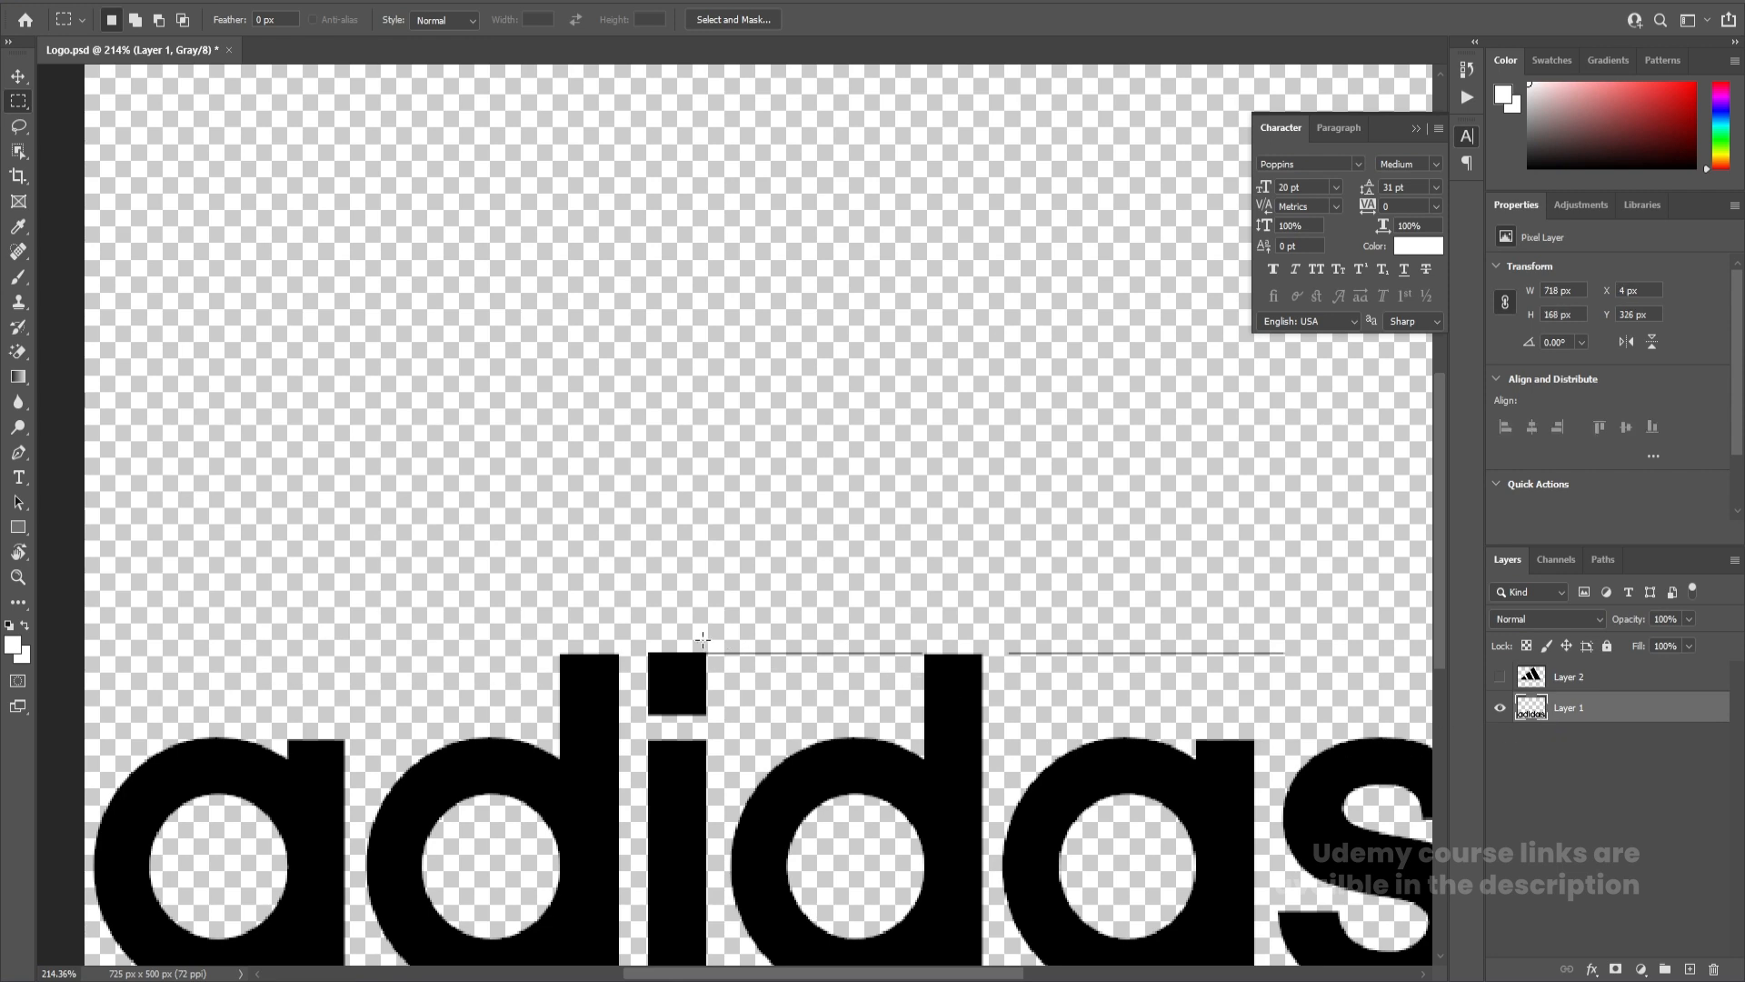
{"action": "left_click_drag", "start_coordinate": [702, 639], "coordinate": [711, 643]}
{"action": "scroll", "coordinate": [706, 640], "scroll_direction": "up", "scroll_amount": 3}
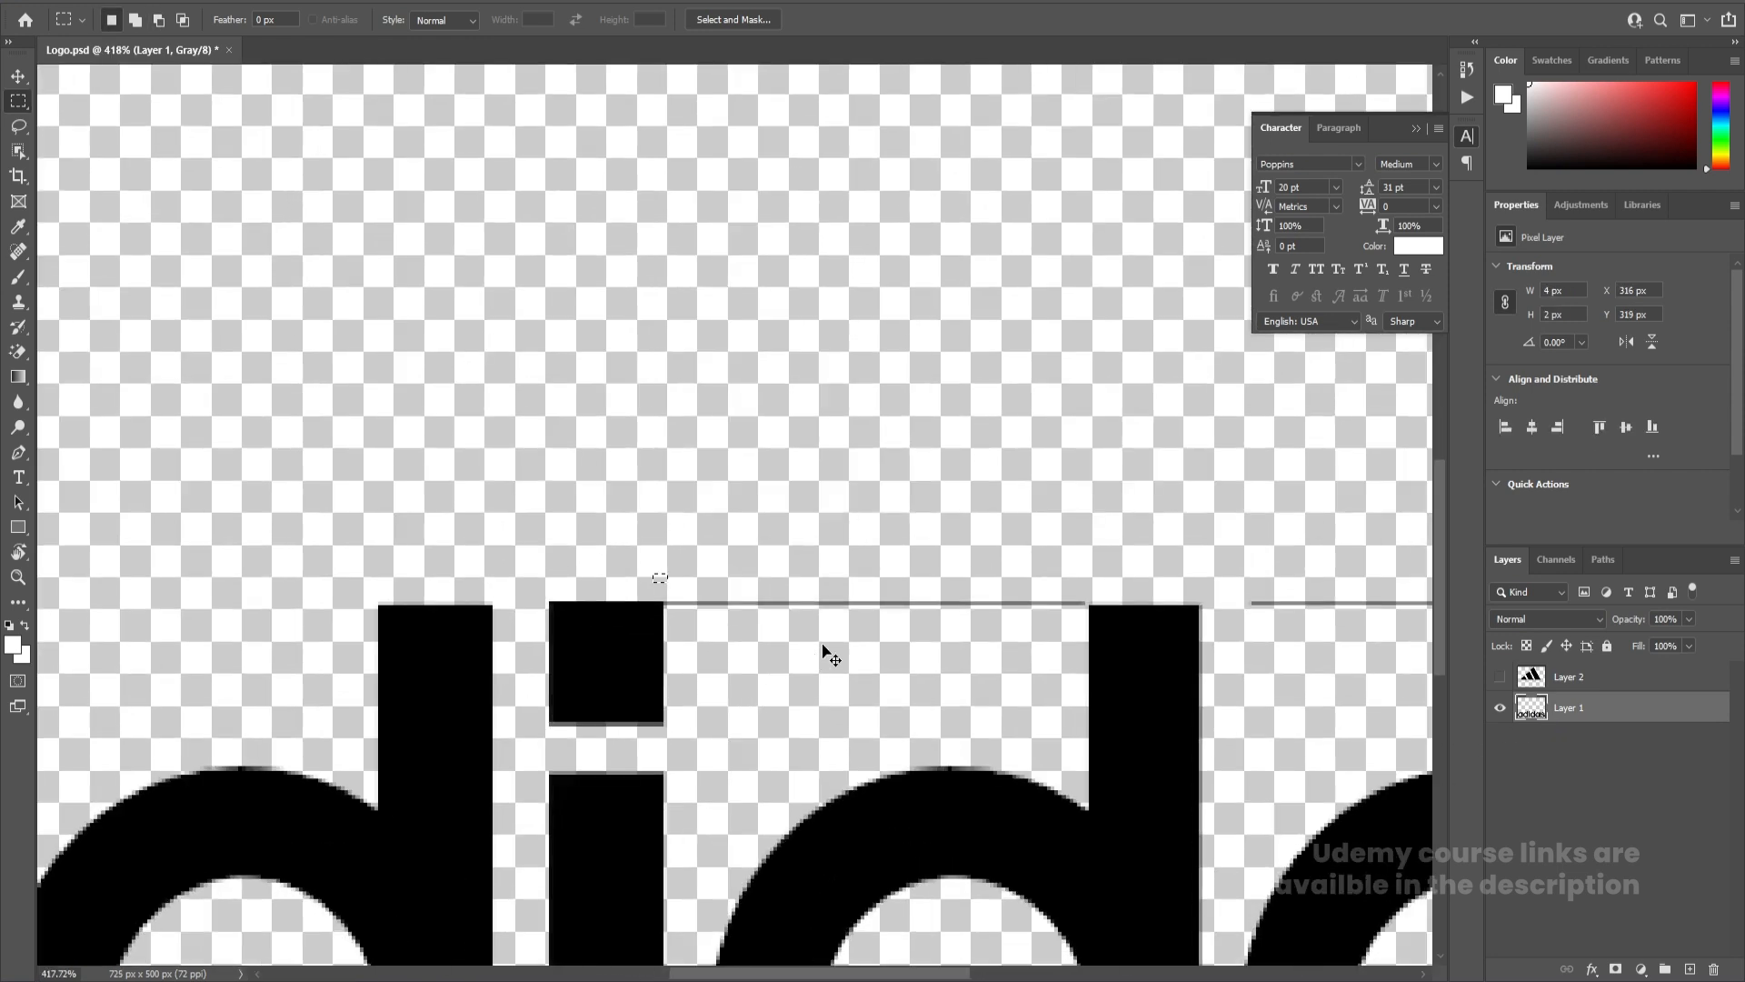
{"action": "key", "text": "ctrl+d"}
{"action": "left_click_drag", "start_coordinate": [1087, 594], "coordinate": [664, 617]}
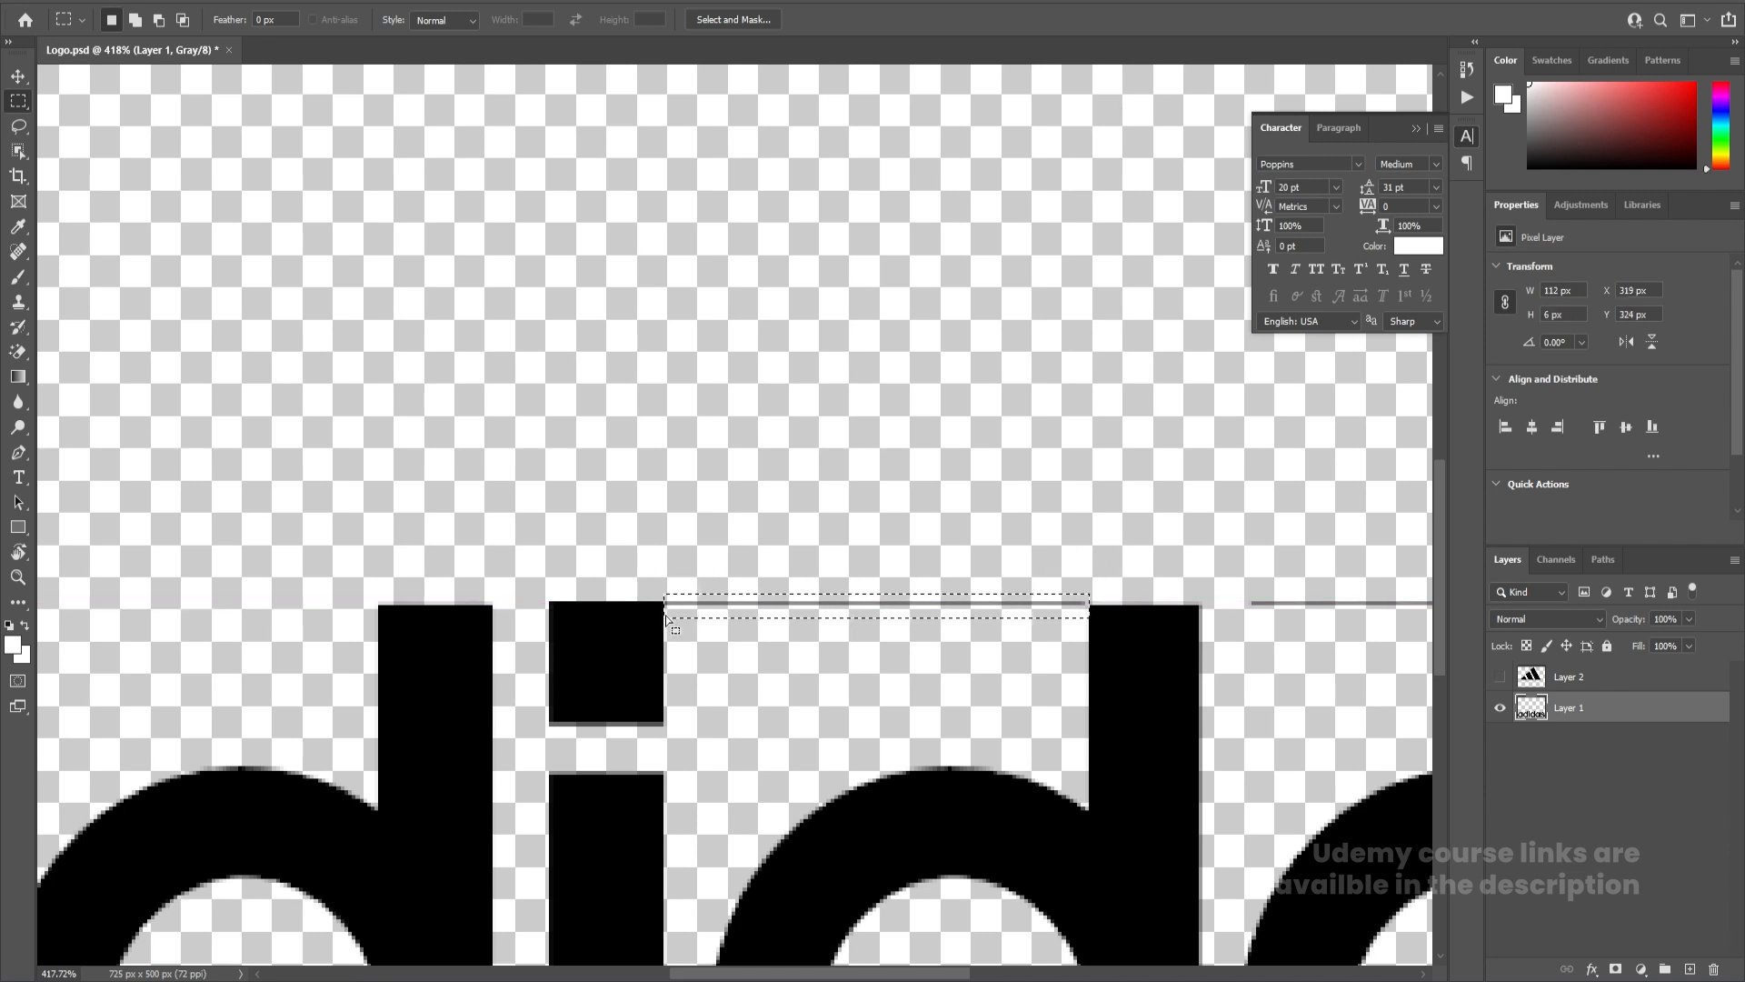
{"action": "key", "text": "ctrl+x"}
Delete the remaining stray thin line above the second a on Layer 1 and clear the selection
{"action": "left_click_drag", "start_coordinate": [1424, 566], "coordinate": [660, 486]}
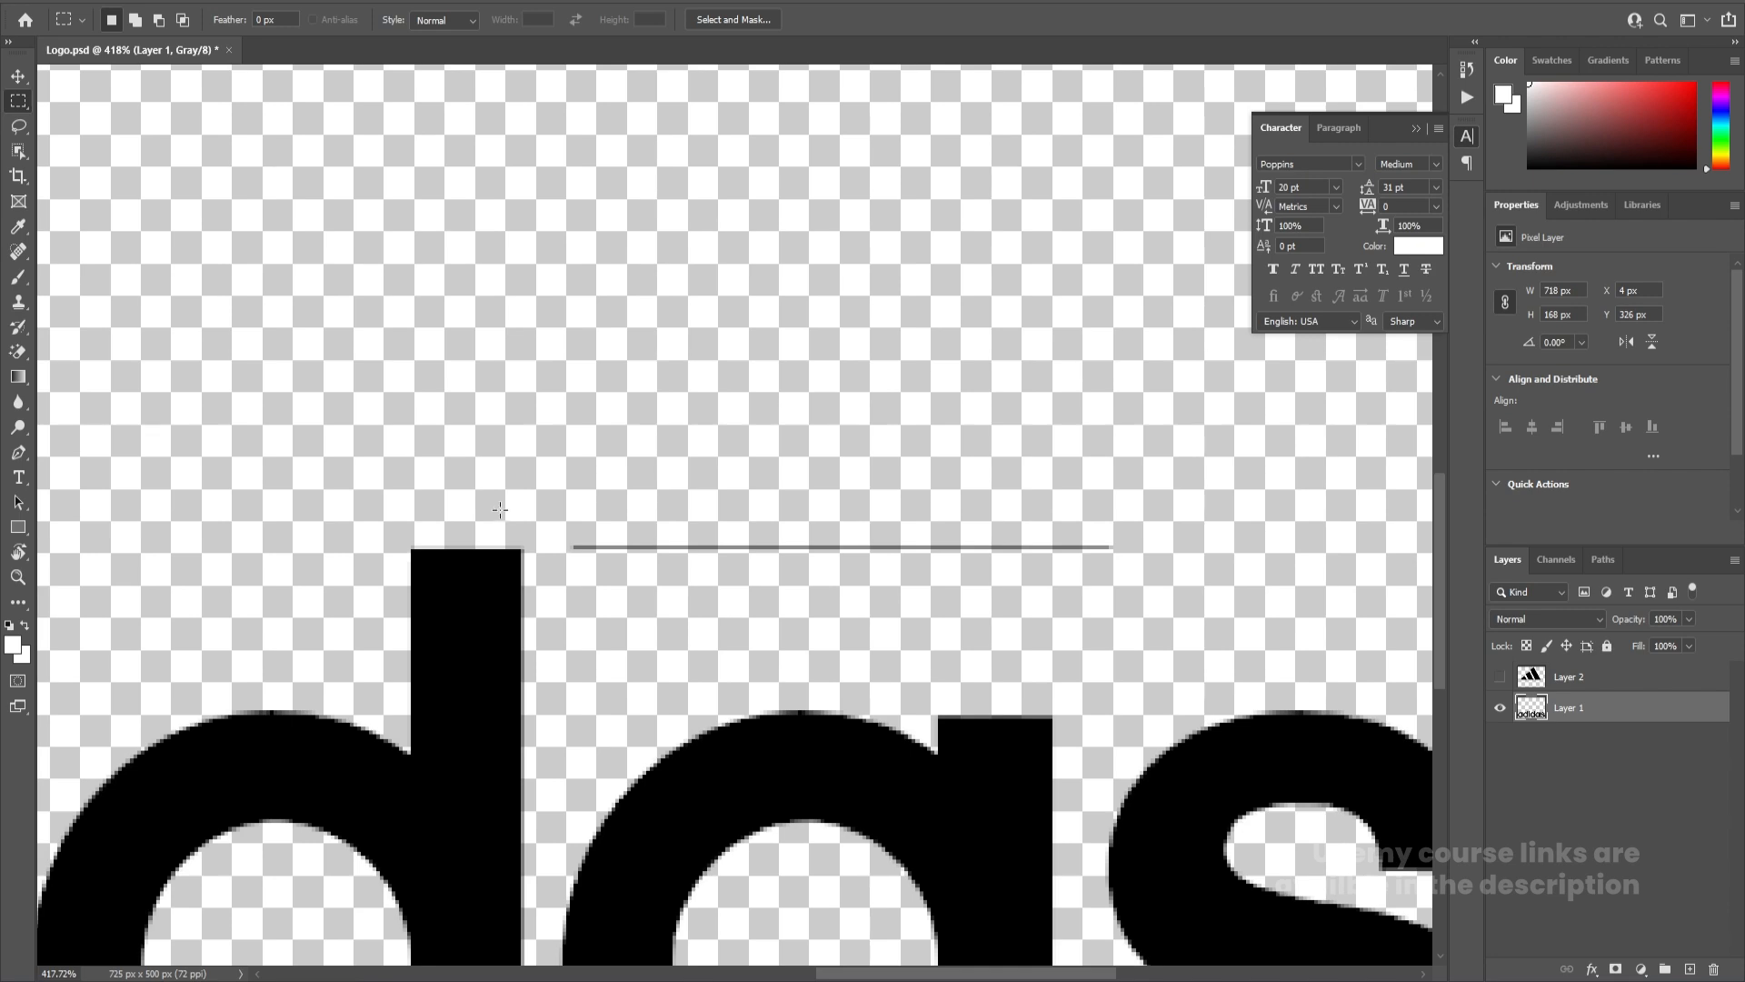
{"action": "left_click_drag", "start_coordinate": [545, 511], "coordinate": [1158, 575]}
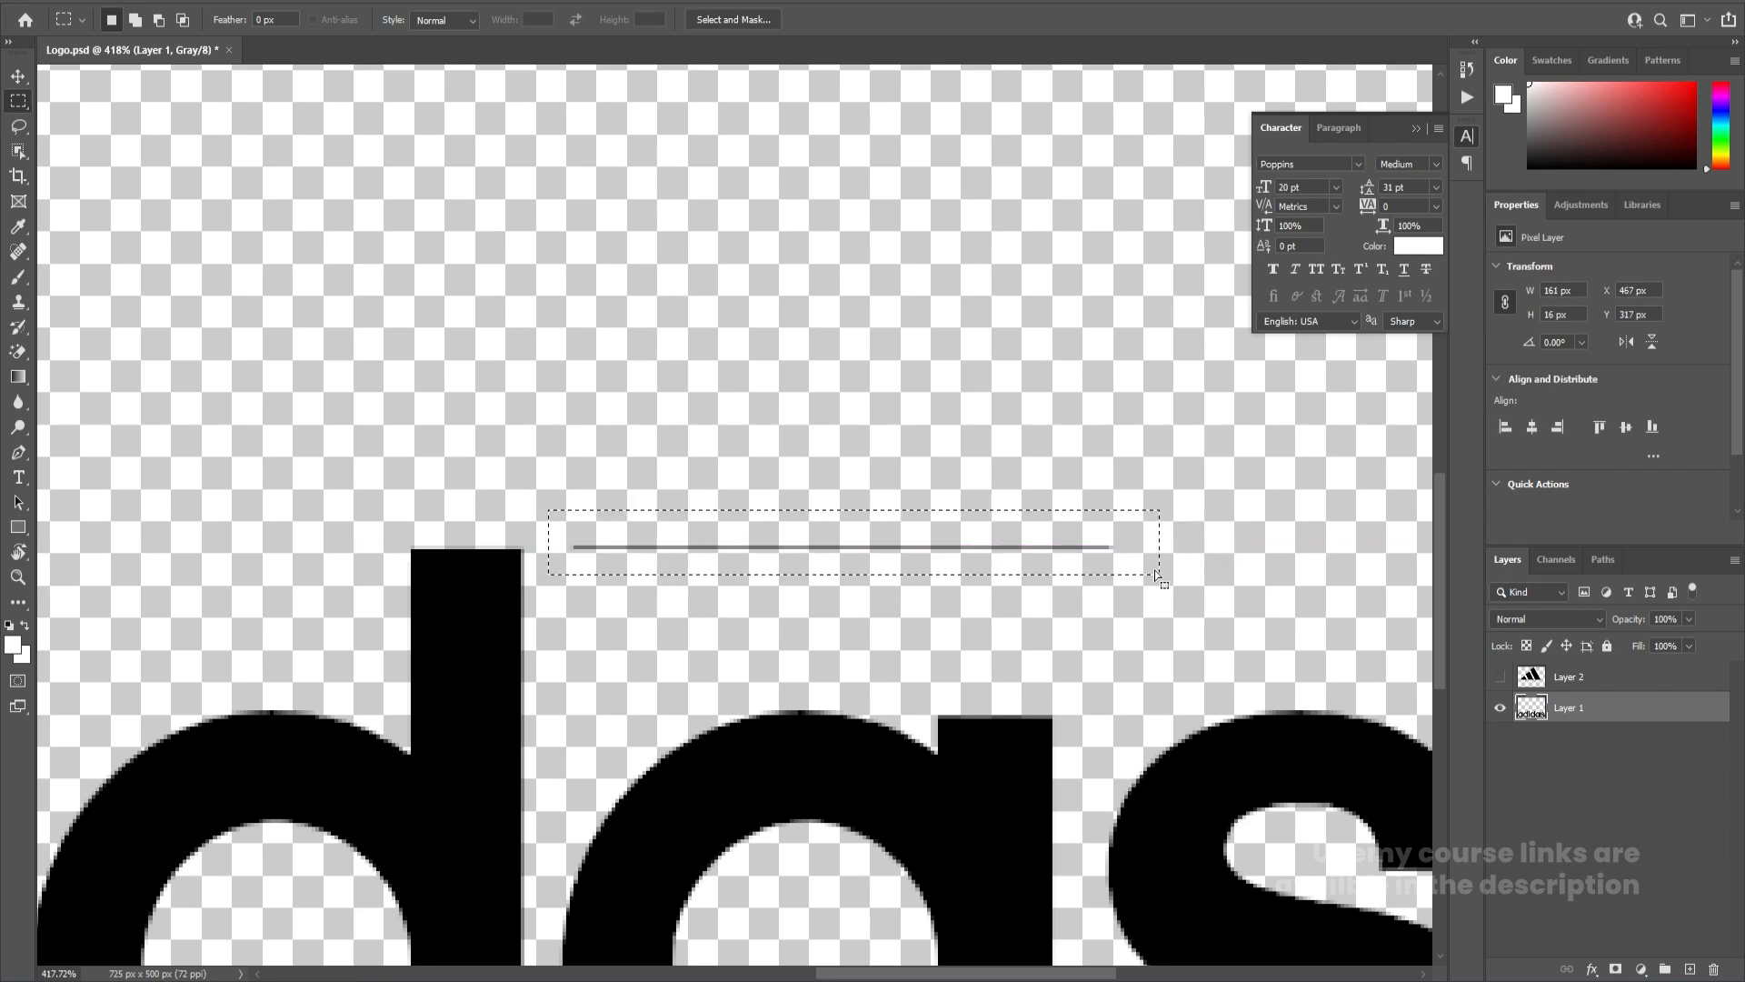
{"action": "key", "text": "ctrl+d"}
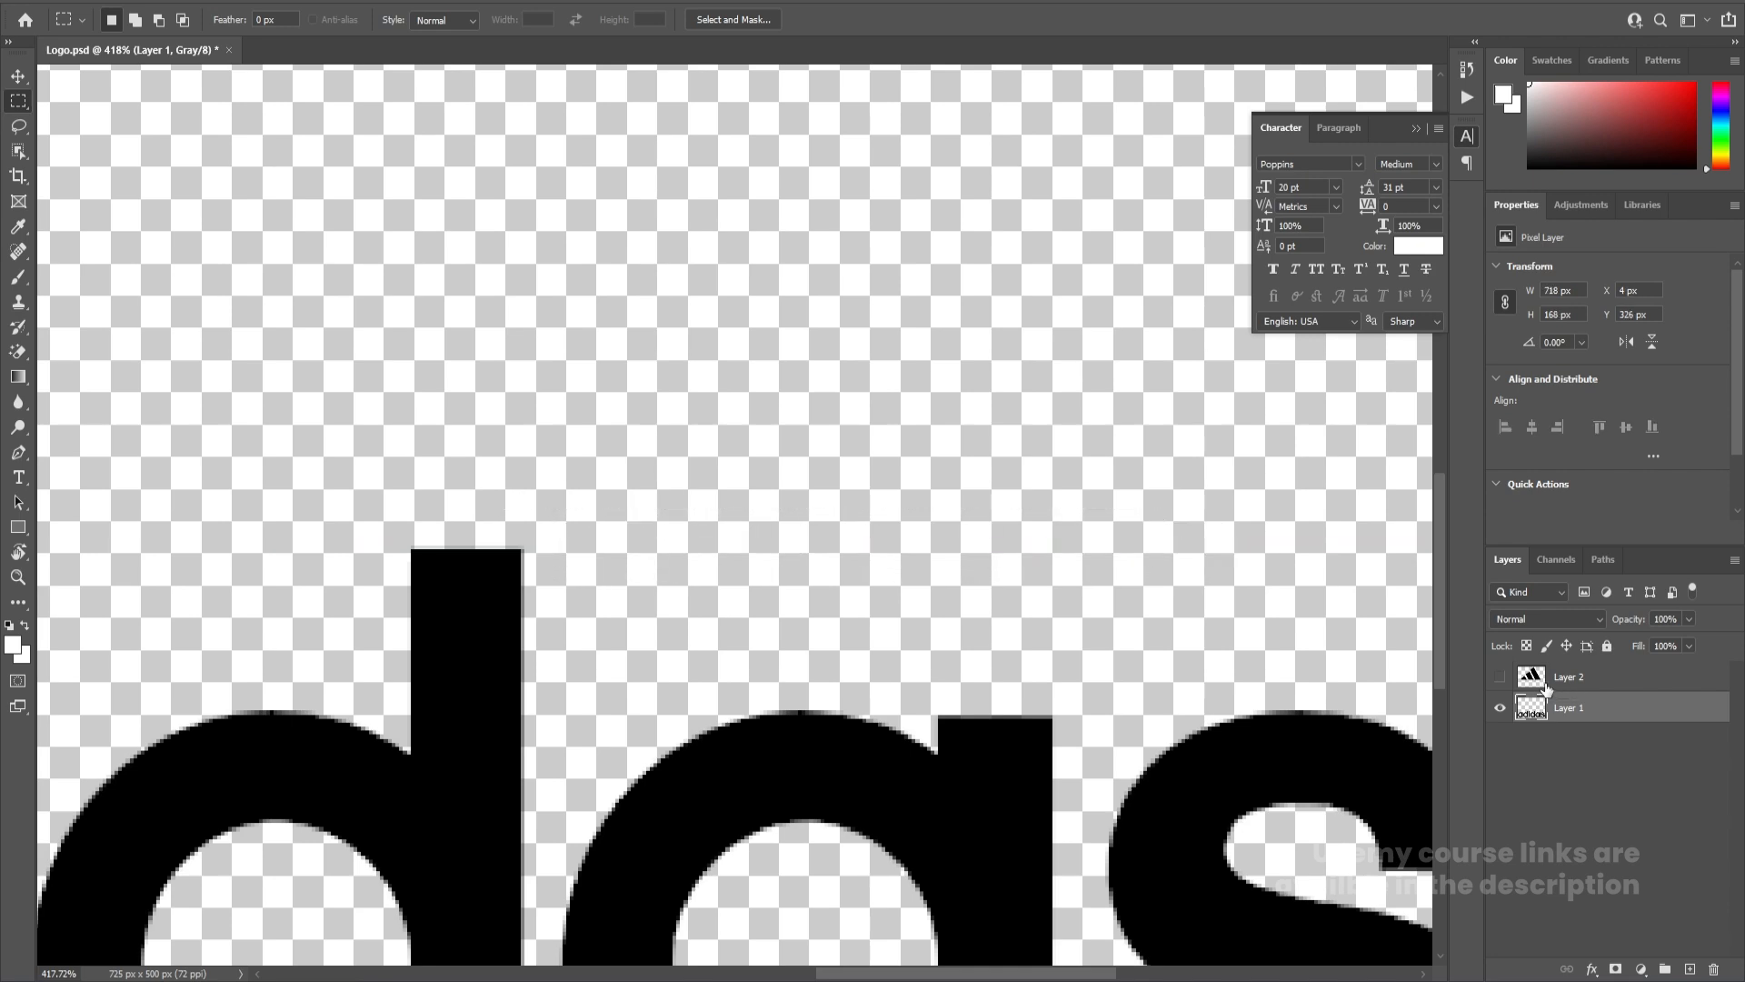
Make the stripes on Layer 2 visible and hide the lettering on Layer 1
{"action": "left_click", "coordinate": [1500, 677]}
{"action": "scroll", "coordinate": [887, 521], "scroll_direction": "down", "scroll_amount": 10}
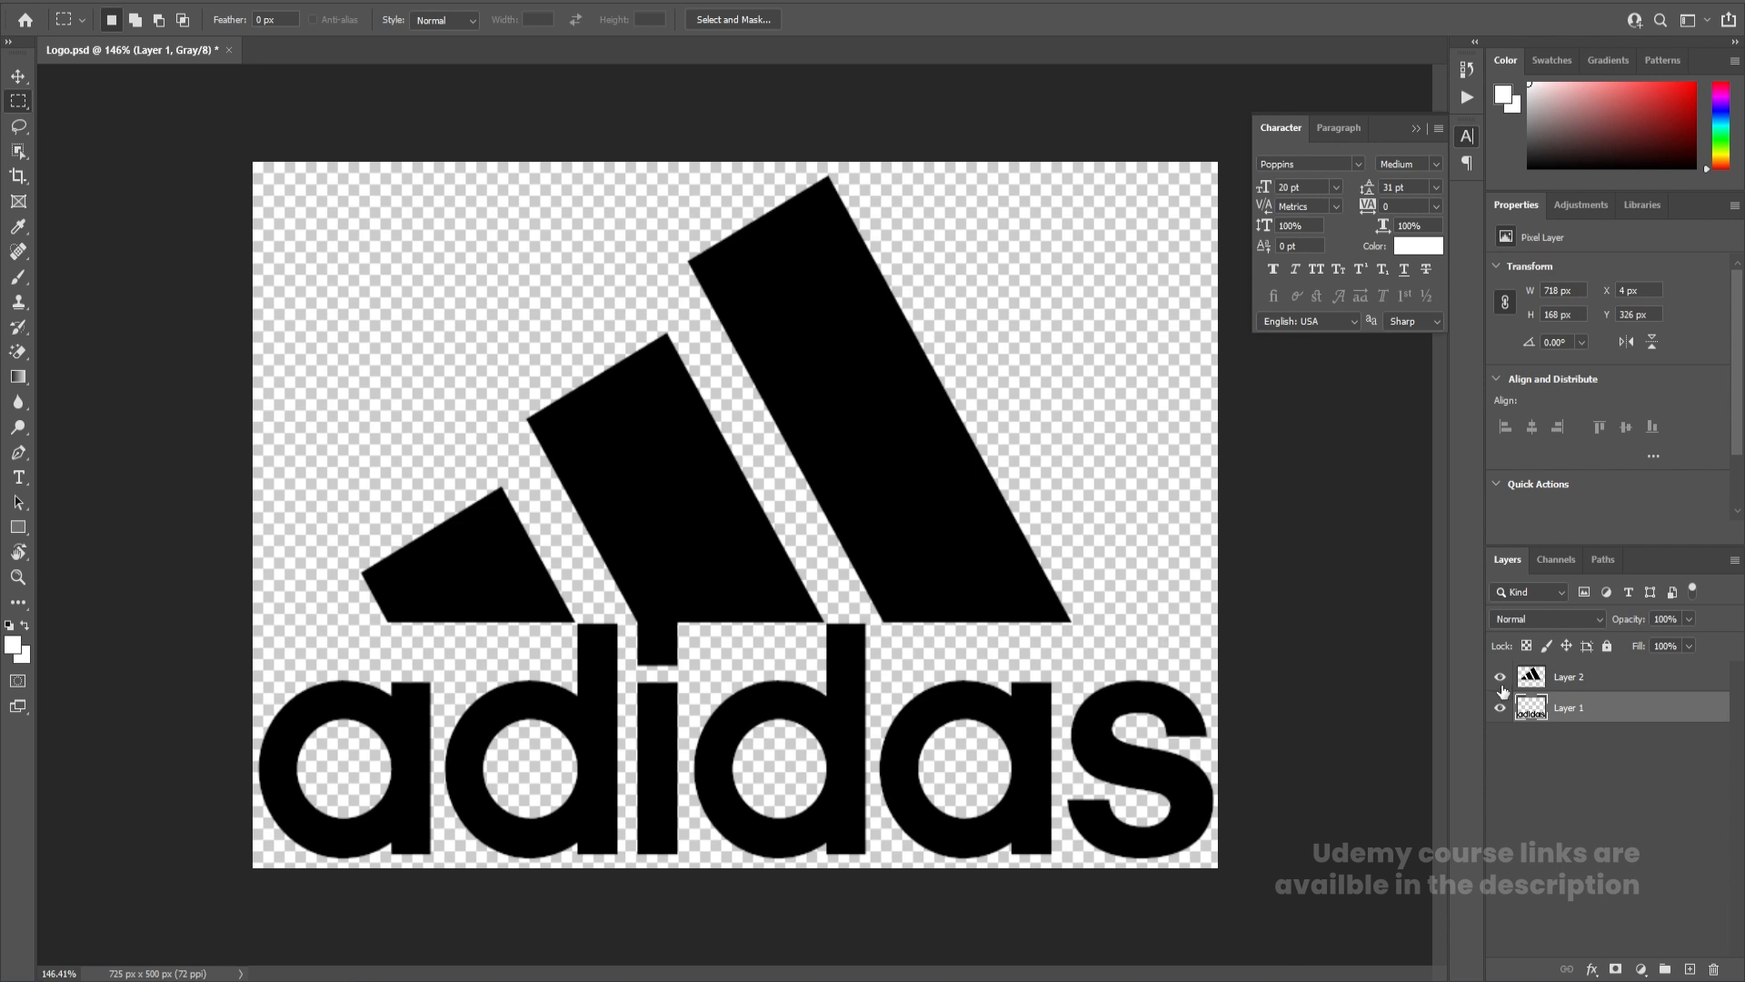
{"action": "left_click", "coordinate": [1501, 682]}
{"action": "left_click", "coordinate": [1501, 682]}
{"action": "left_click", "coordinate": [1500, 709]}
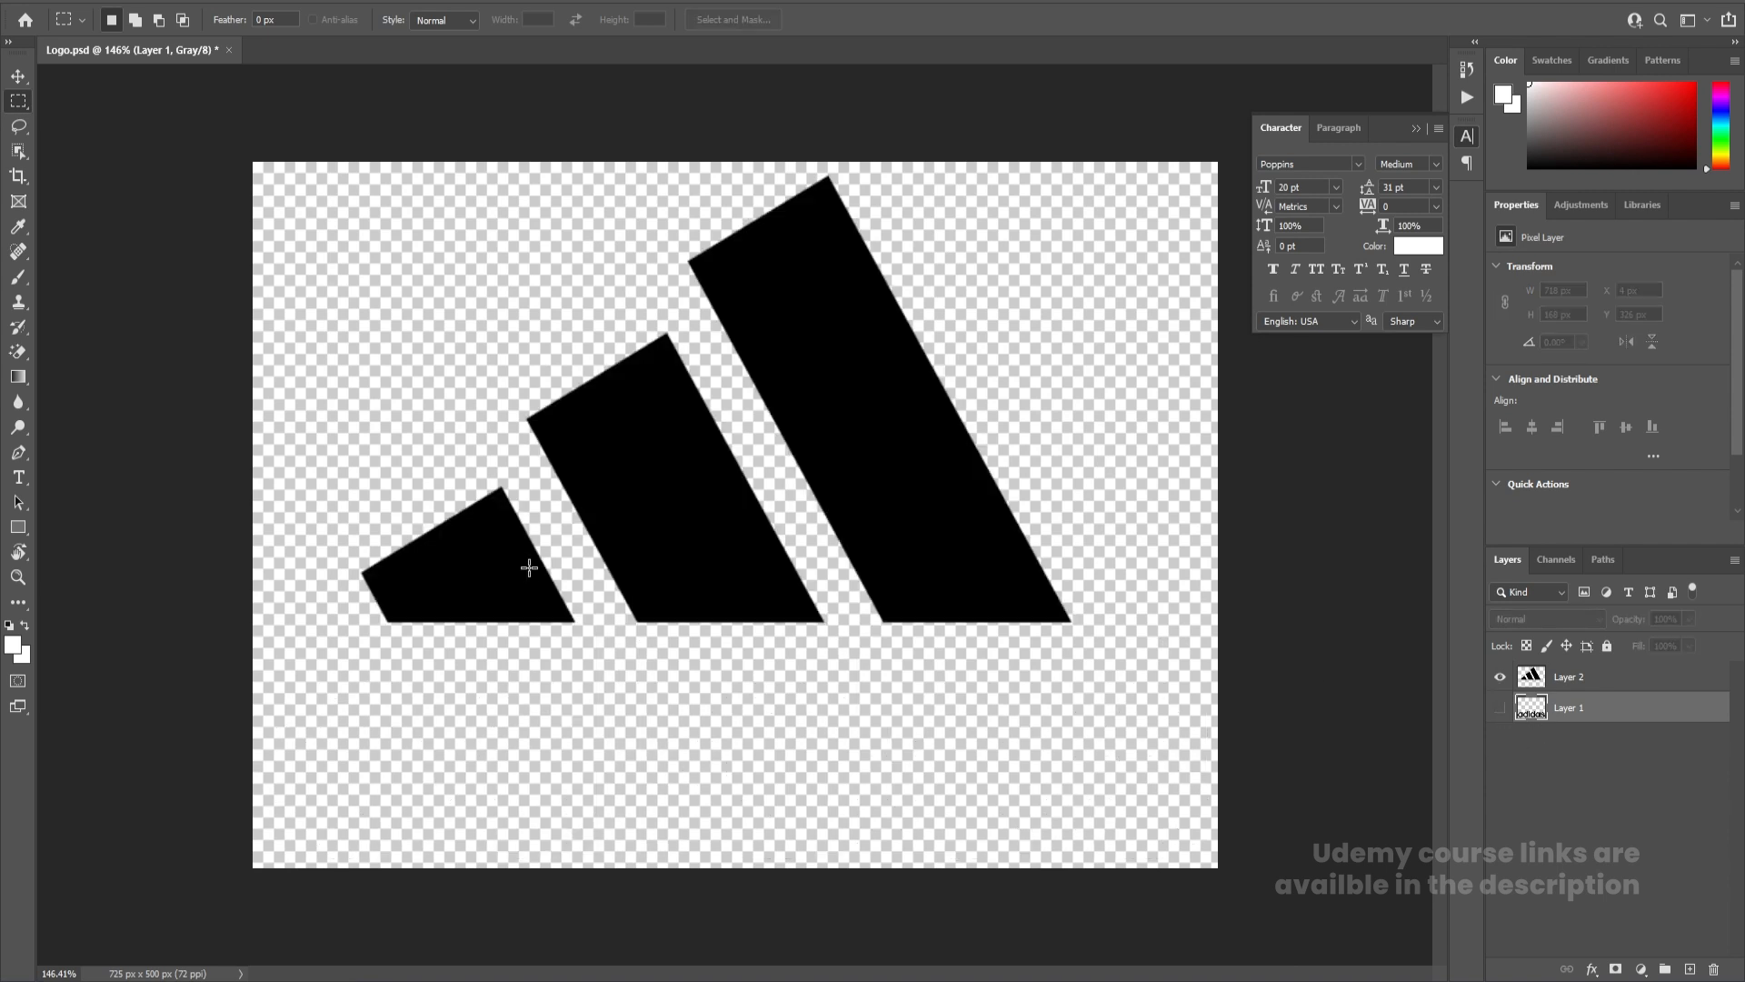
Lasso the smallest stripe on Layer 2, move it onto its own new layer in place, and hide that layer
{"action": "key", "text": "l"}
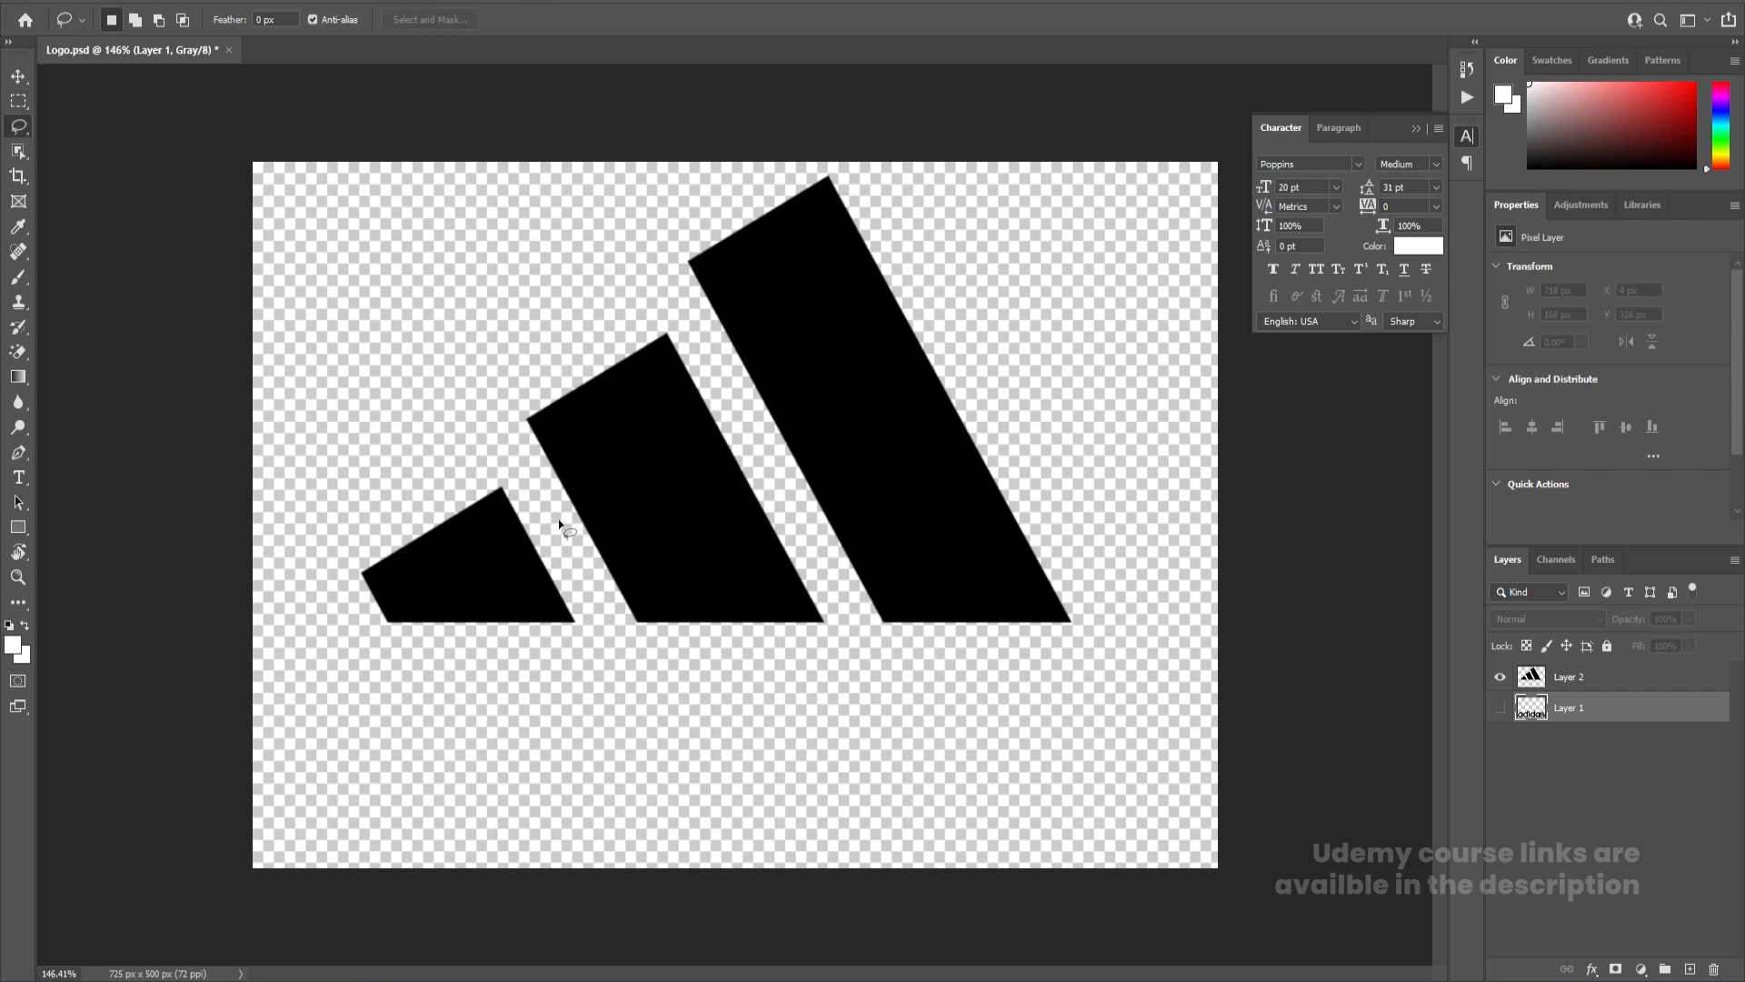
{"action": "mouse_move", "coordinate": [494, 443]}
{"action": "left_mouse_down"}
{"action": "mouse_move", "coordinate": [593, 598]}
{"action": "mouse_move", "coordinate": [586, 691]}
{"action": "mouse_move", "coordinate": [403, 714]}
{"action": "mouse_move", "coordinate": [292, 506]}
{"action": "left_mouse_up"}
{"action": "left_click_drag", "start_coordinate": [448, 459], "coordinate": [494, 447]}
{"action": "left_click", "coordinate": [1581, 675]}
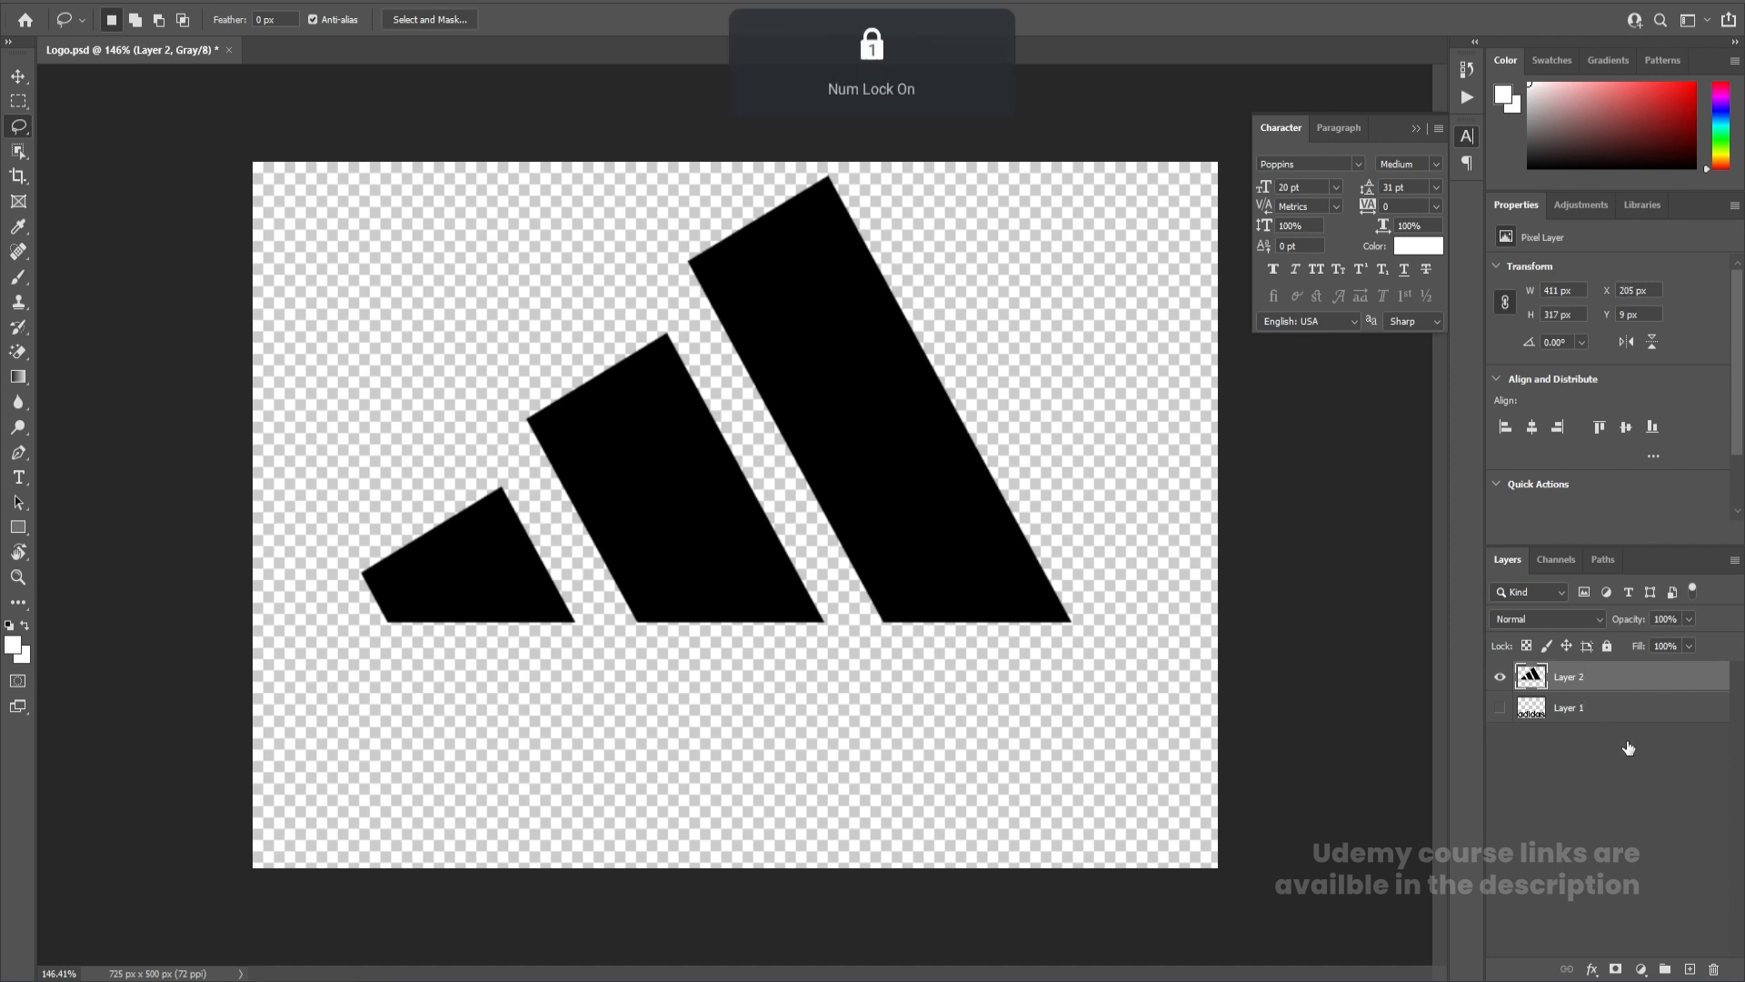
{"action": "key", "text": "ctrl+x"}
{"action": "key", "text": "ctrl+1"}
{"action": "left_click", "coordinate": [1690, 969]}
{"action": "key", "text": "ctrl+v"}
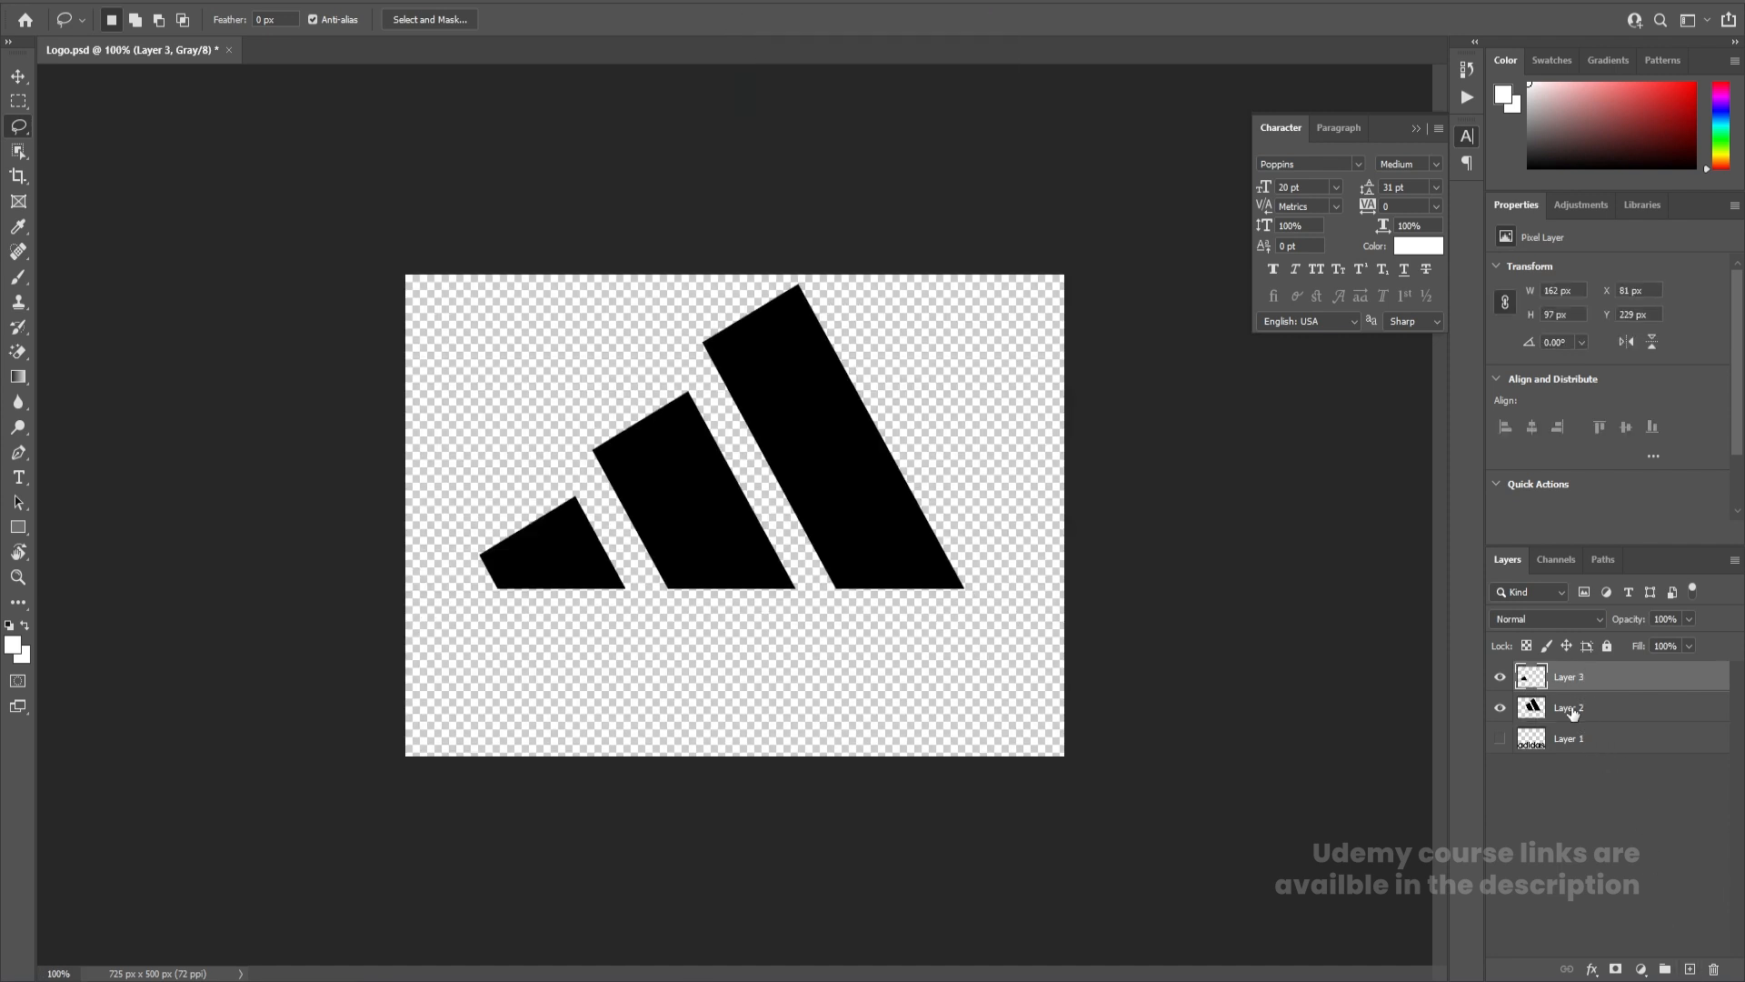
{"action": "left_click", "coordinate": [1500, 676]}
Lasso the middle stripe on Layer 2 and move it in place onto its own new layer
{"action": "left_click", "coordinate": [1582, 707]}
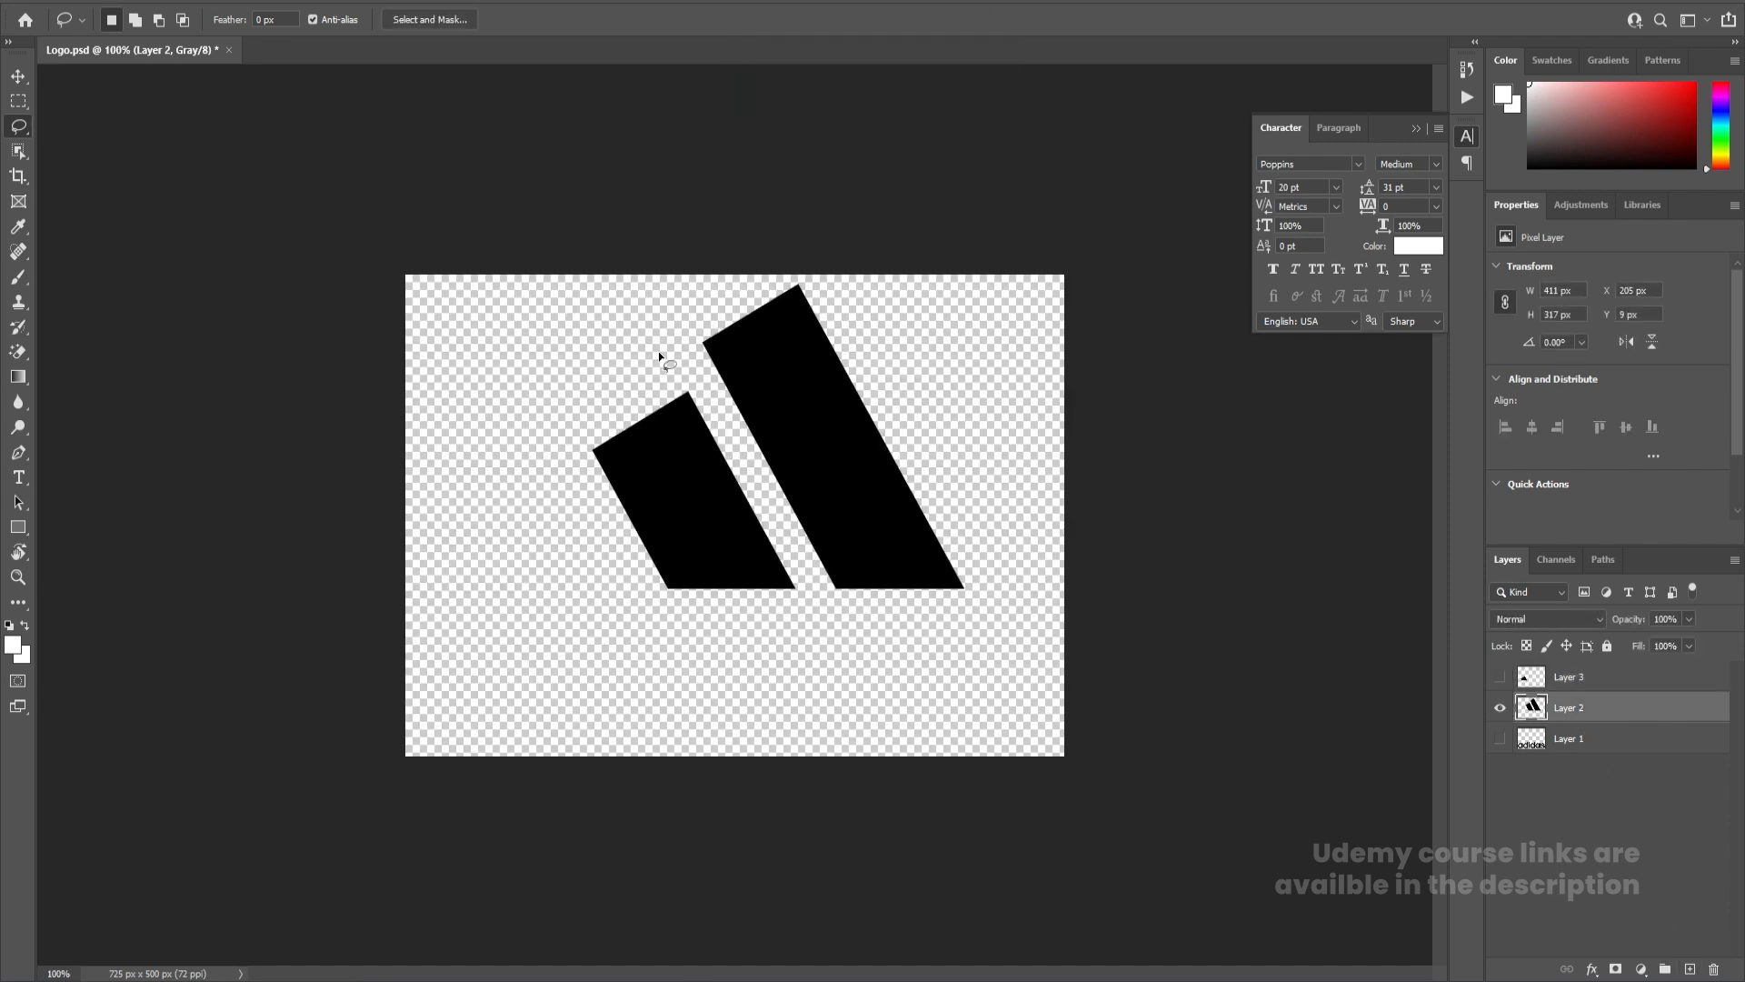
{"action": "left_click_drag", "start_coordinate": [659, 353], "coordinate": [772, 490]}
{"action": "left_click_drag", "start_coordinate": [800, 593], "coordinate": [599, 655]}
{"action": "left_click_drag", "start_coordinate": [668, 348], "coordinate": [670, 351]}
{"action": "key", "text": "Delete"}
{"action": "left_click", "coordinate": [1689, 969]}
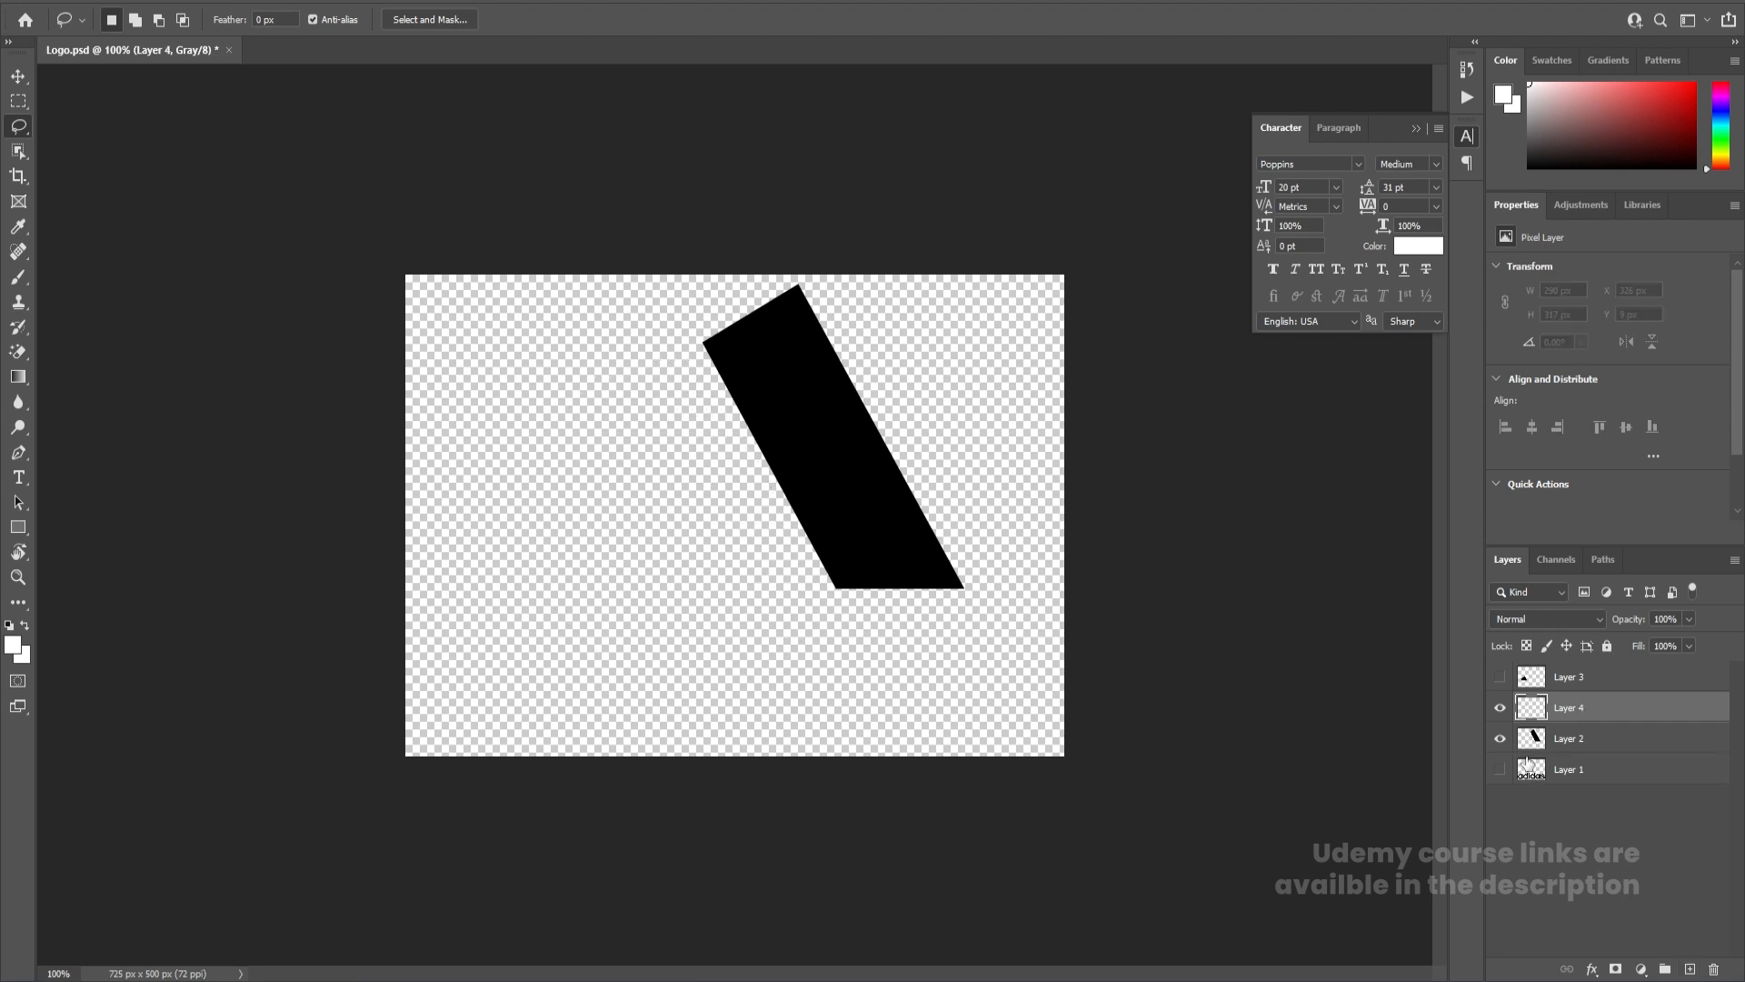
{"action": "key", "text": "ctrl+shift+v"}
Hide the three stripe layers and show the adidas lettering on Layer 1
{"action": "left_click", "coordinate": [1506, 681]}
{"action": "left_click_drag", "start_coordinate": [1505, 681], "coordinate": [1505, 744]}
{"action": "left_click", "coordinate": [1501, 776]}
{"action": "scroll", "coordinate": [640, 680], "scroll_direction": "up", "scroll_amount": 4}
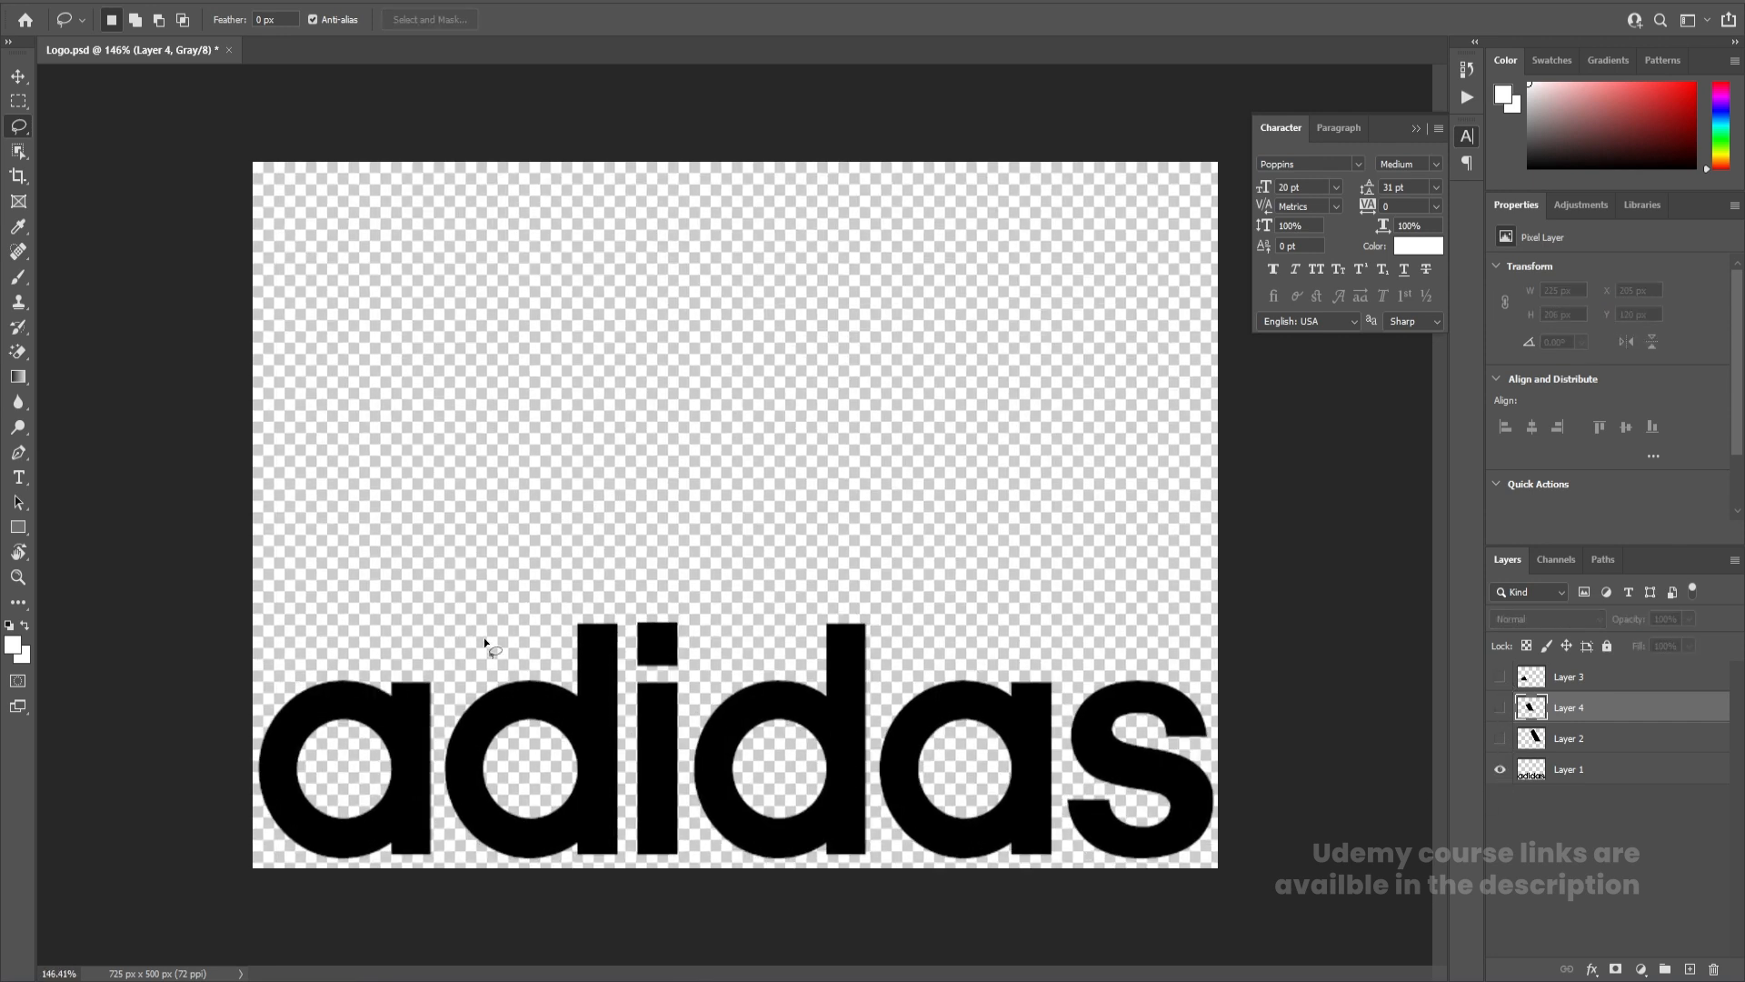
Cut the first letter a from Layer 1 with a rectangular selection, paste it in place on a new layer, and hide it
{"action": "left_click", "coordinate": [1576, 784]}
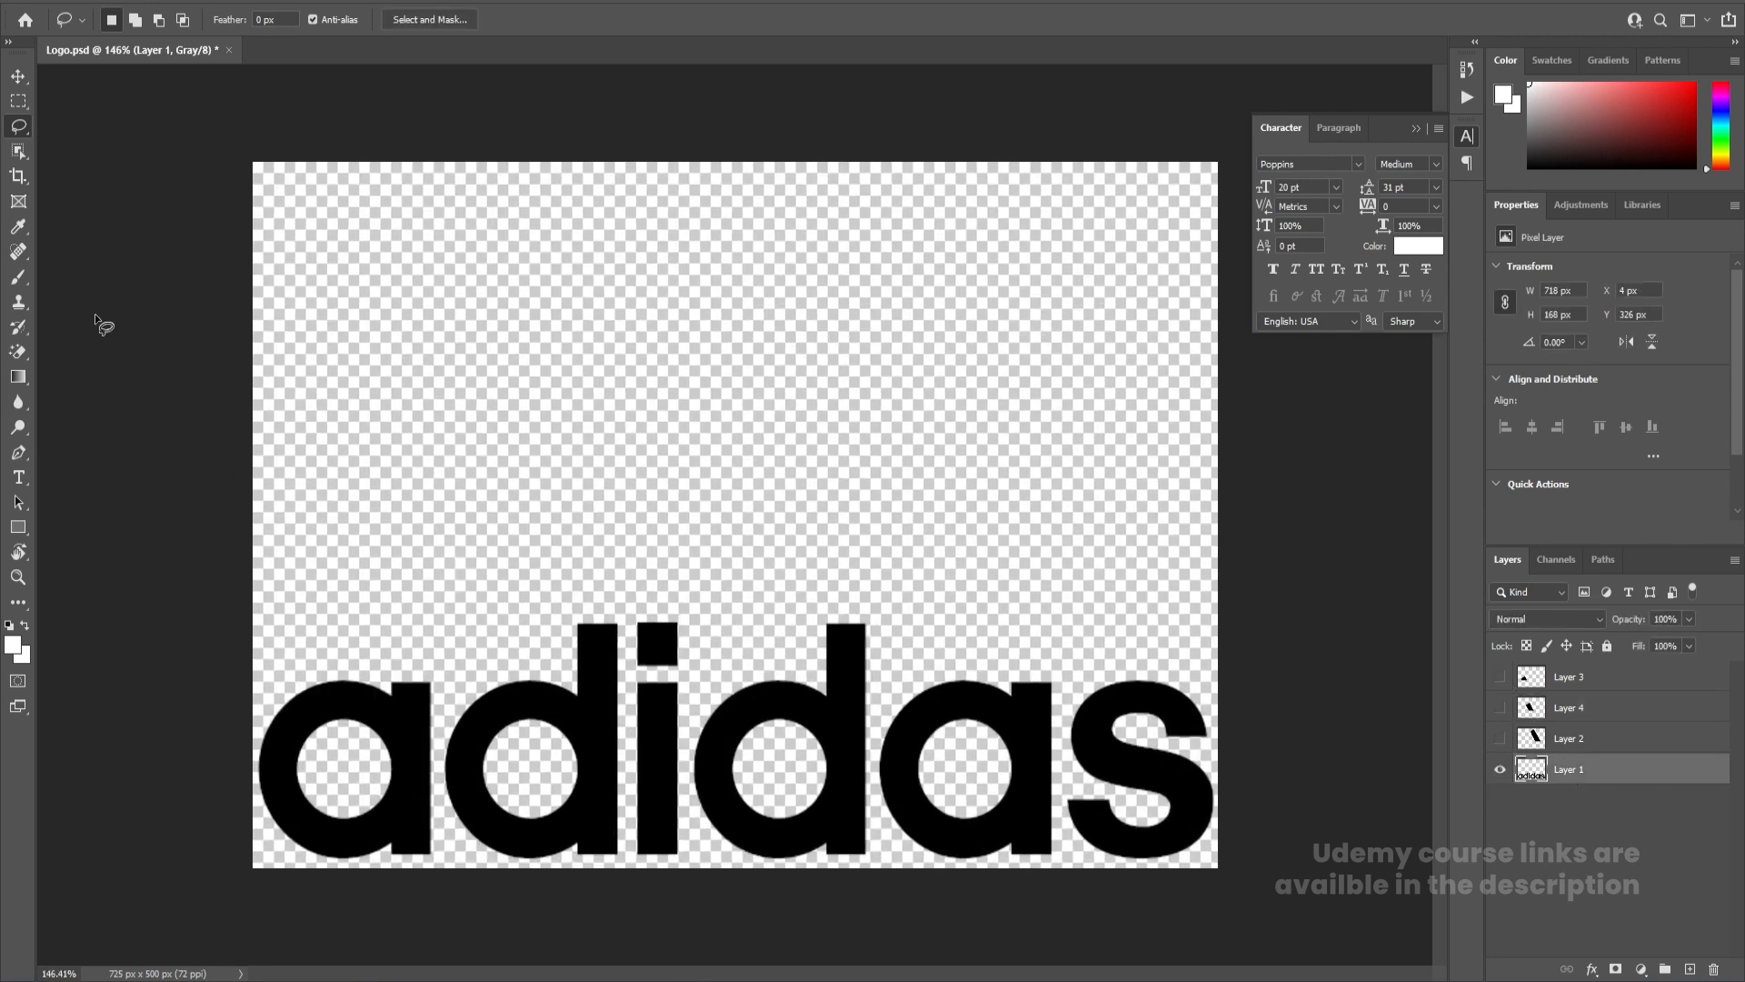
{"action": "left_click", "coordinate": [19, 101]}
{"action": "left_click_drag", "start_coordinate": [241, 573], "coordinate": [434, 902]}
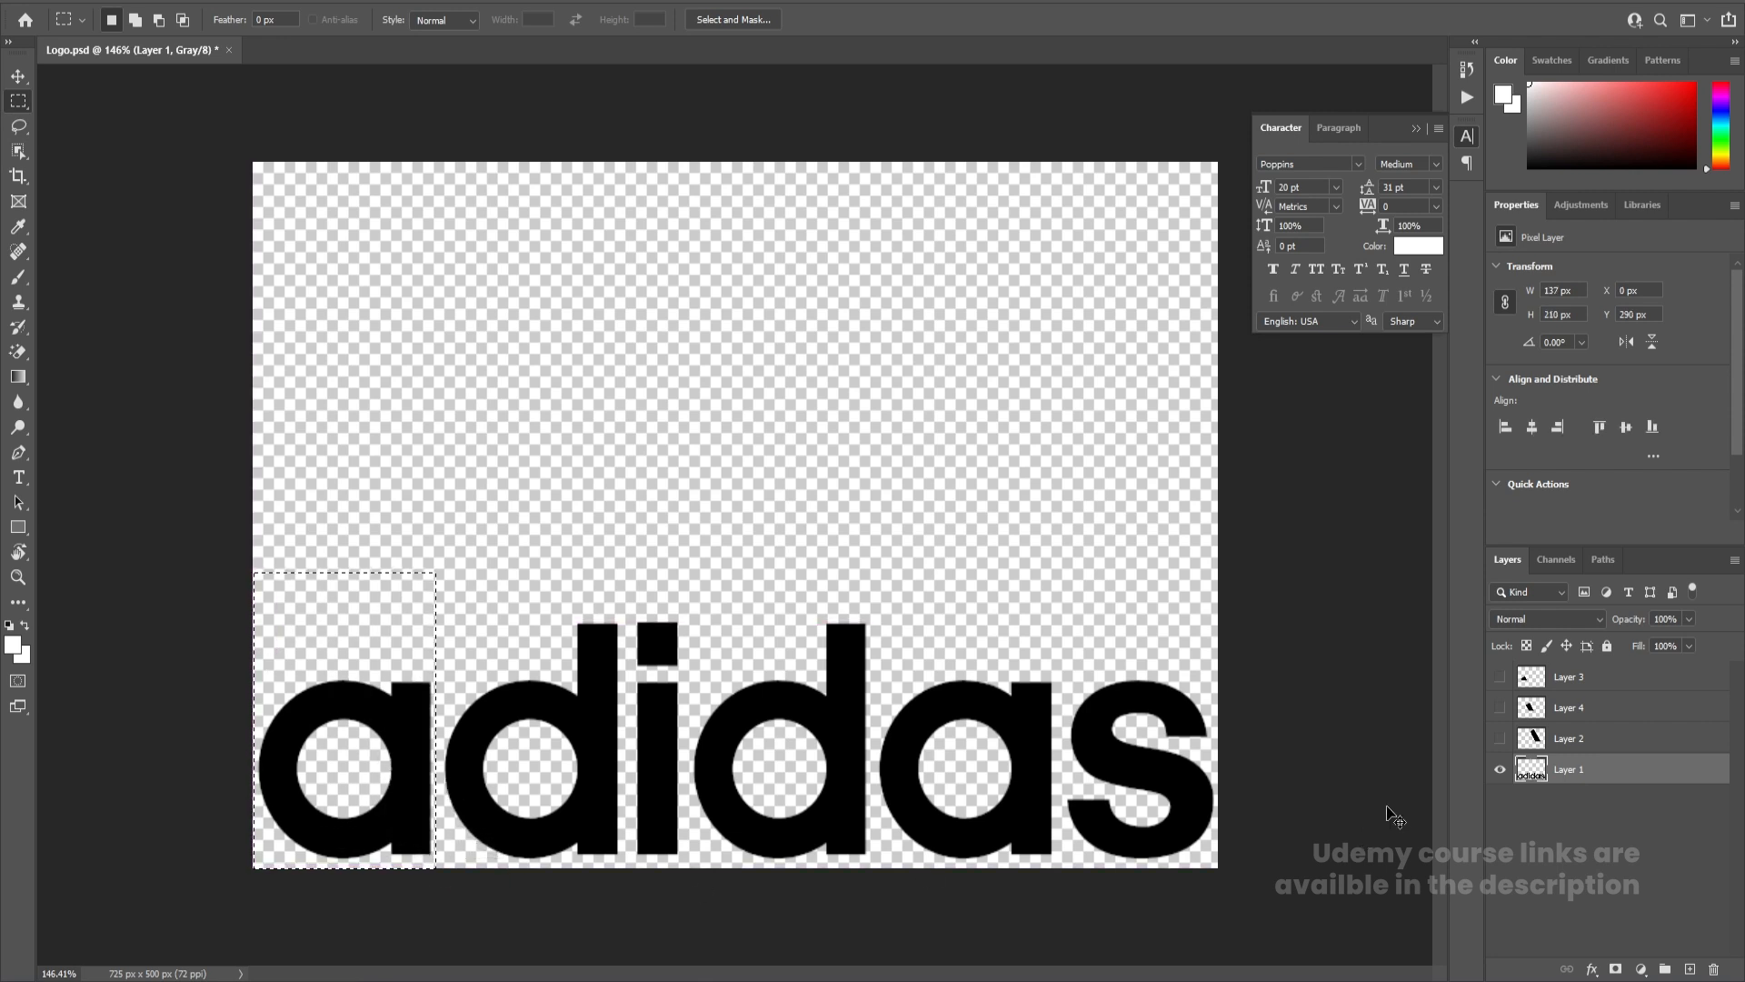
{"action": "key", "text": "ctrl+x"}
{"action": "left_click", "coordinate": [1690, 969]}
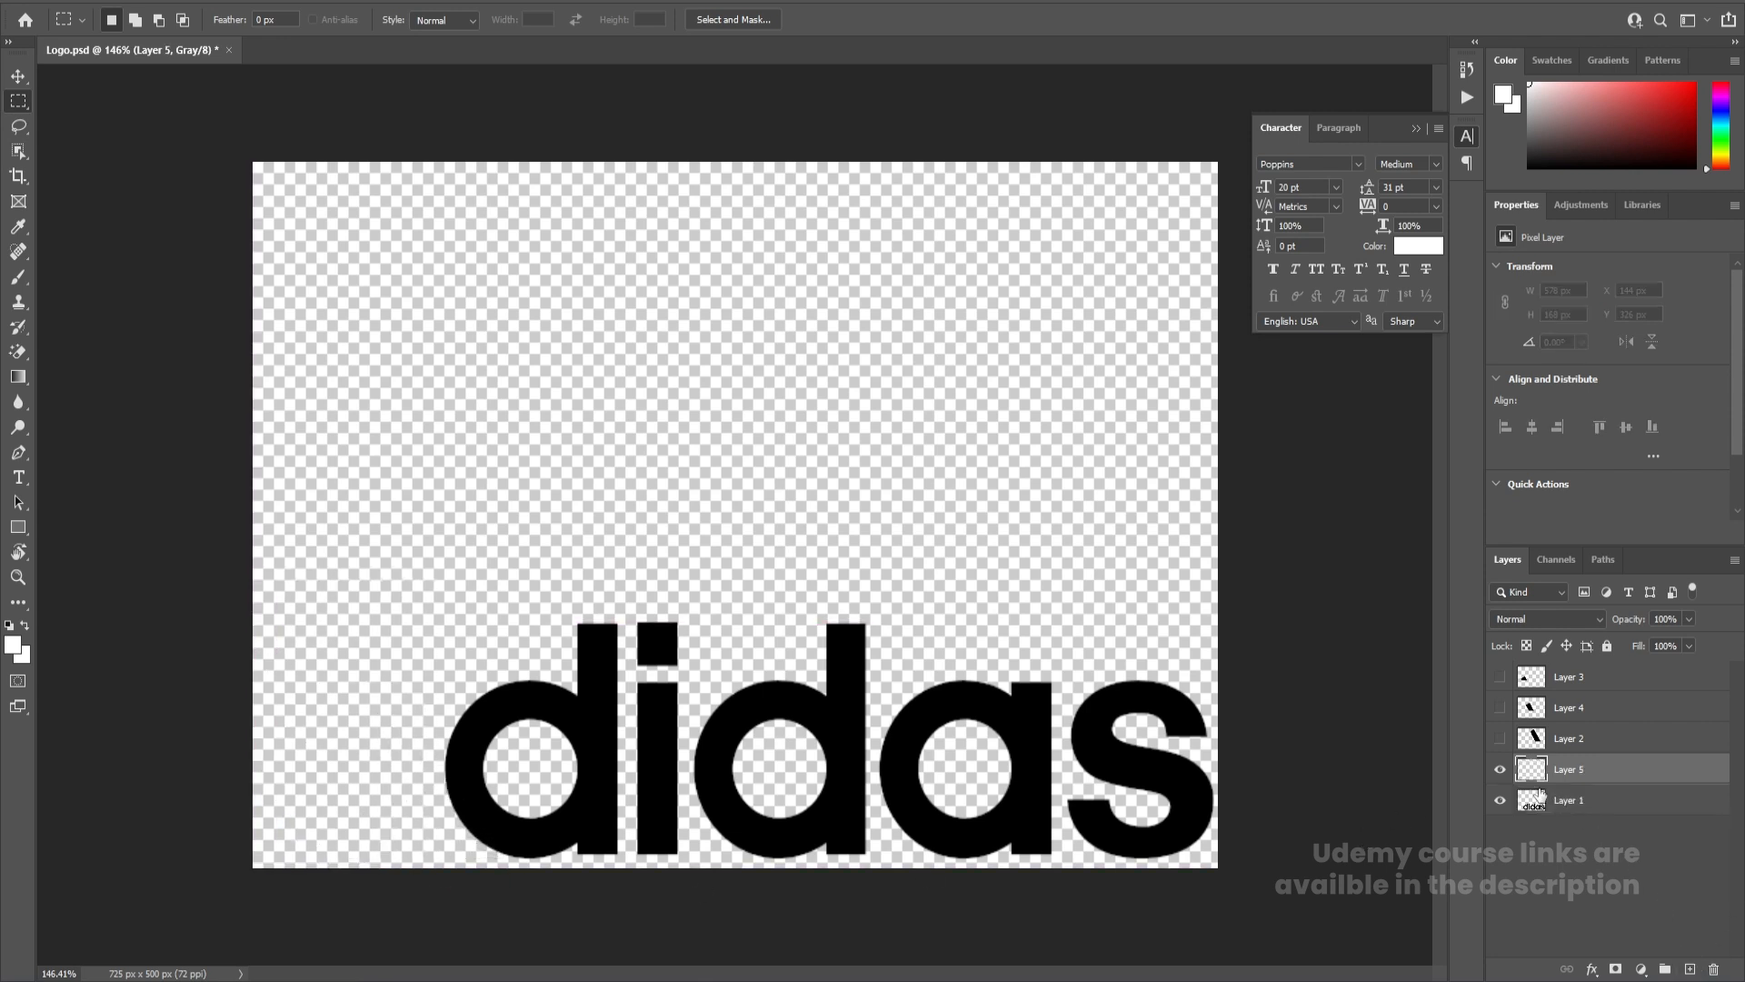
{"action": "key", "text": "ctrl+shift+v"}
{"action": "left_click", "coordinate": [1500, 769]}
Cut the first letter d from Layer 1, paste it in place on its own layer, and hide that layer
{"action": "left_click", "coordinate": [1568, 800]}
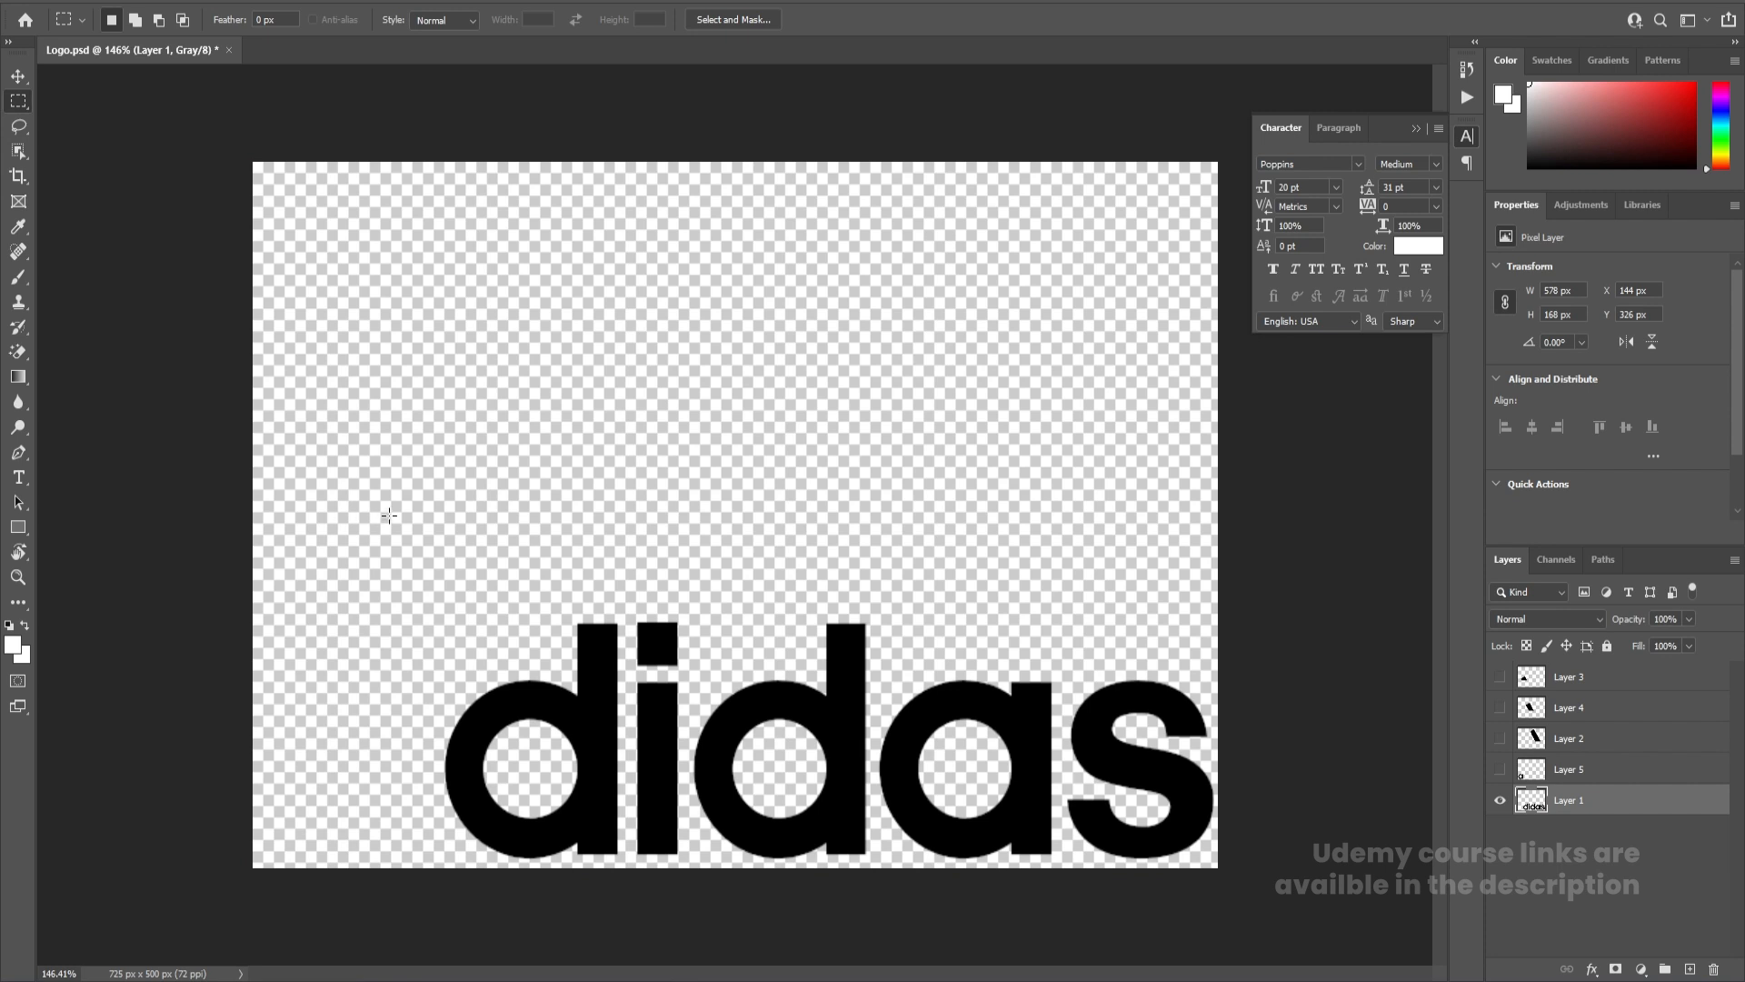
{"action": "left_click_drag", "start_coordinate": [389, 509], "coordinate": [661, 876]}
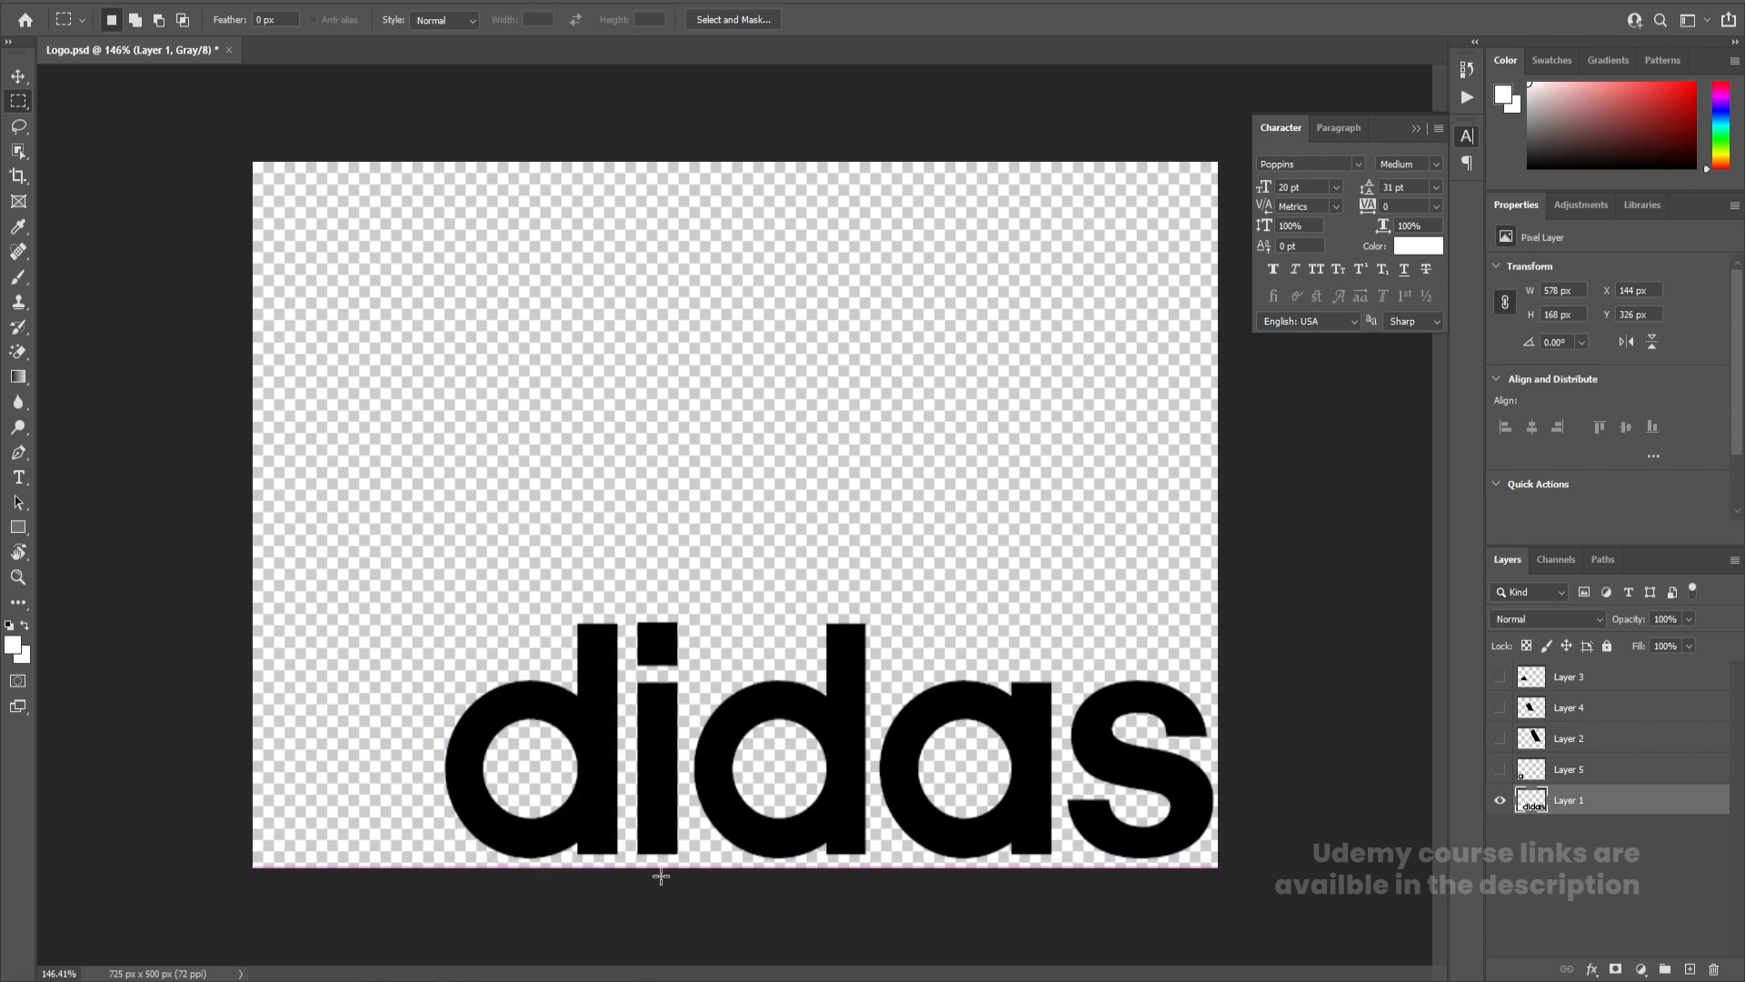
{"action": "key", "text": "Delete"}
{"action": "key", "text": "ctrl+shift+v"}
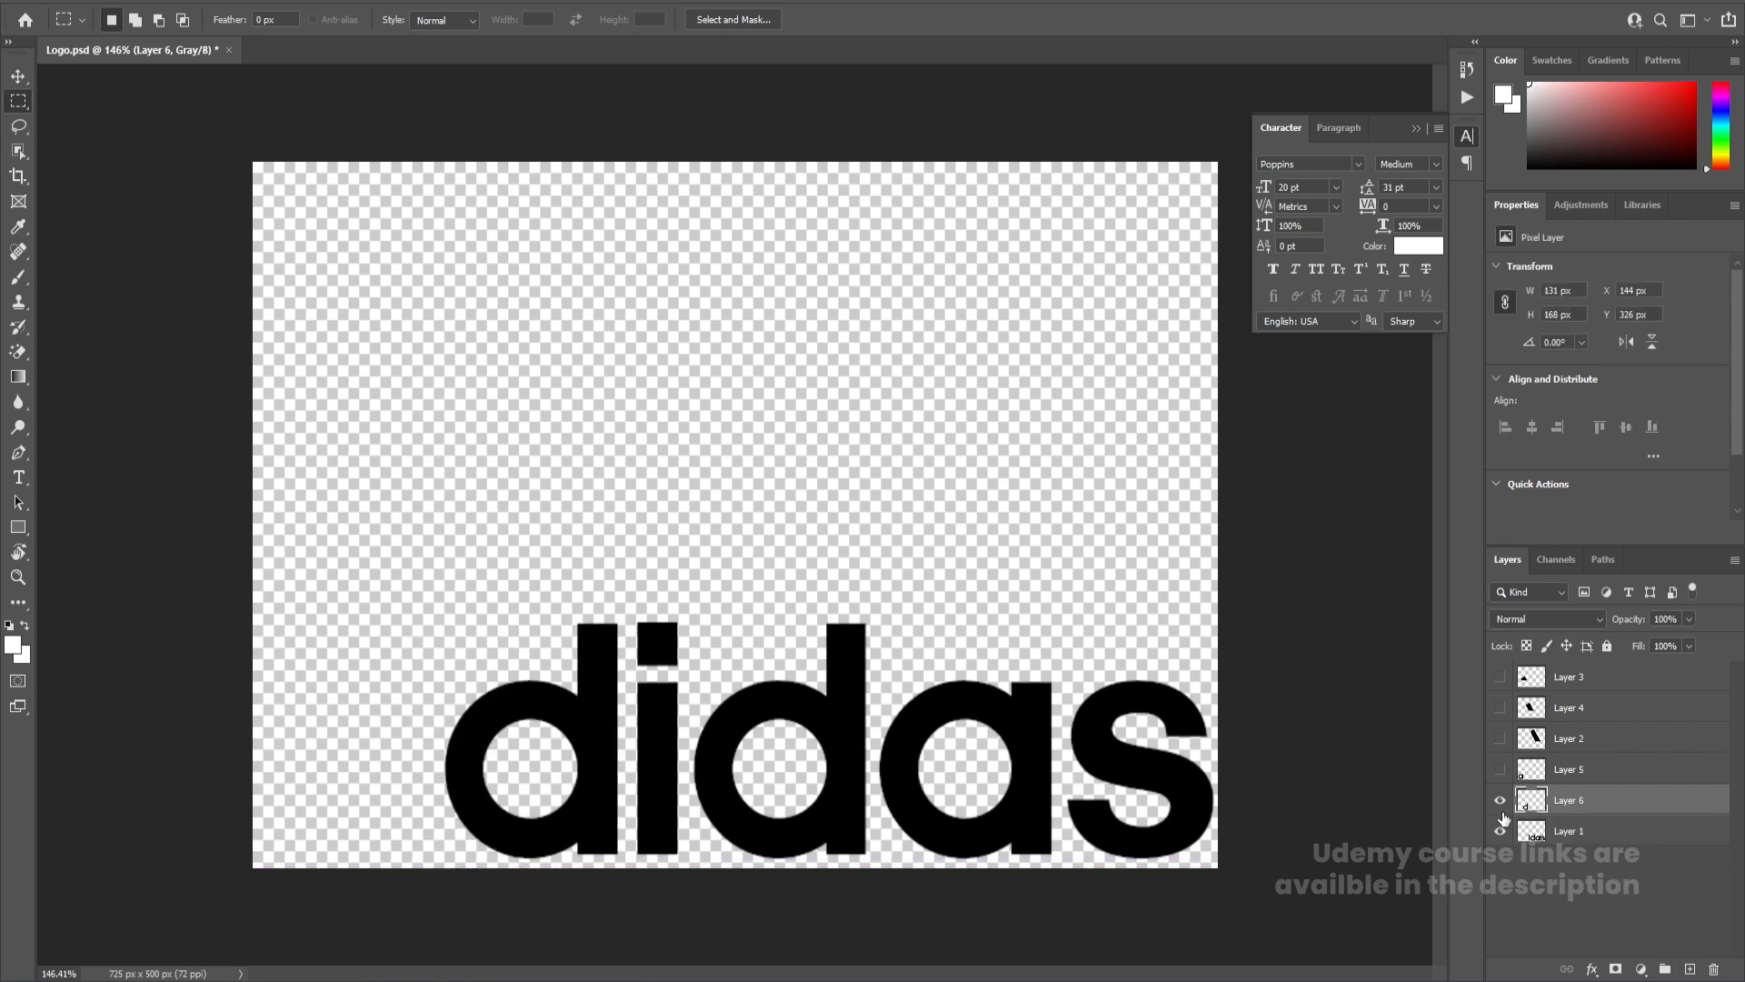
{"action": "left_click", "coordinate": [1501, 804]}
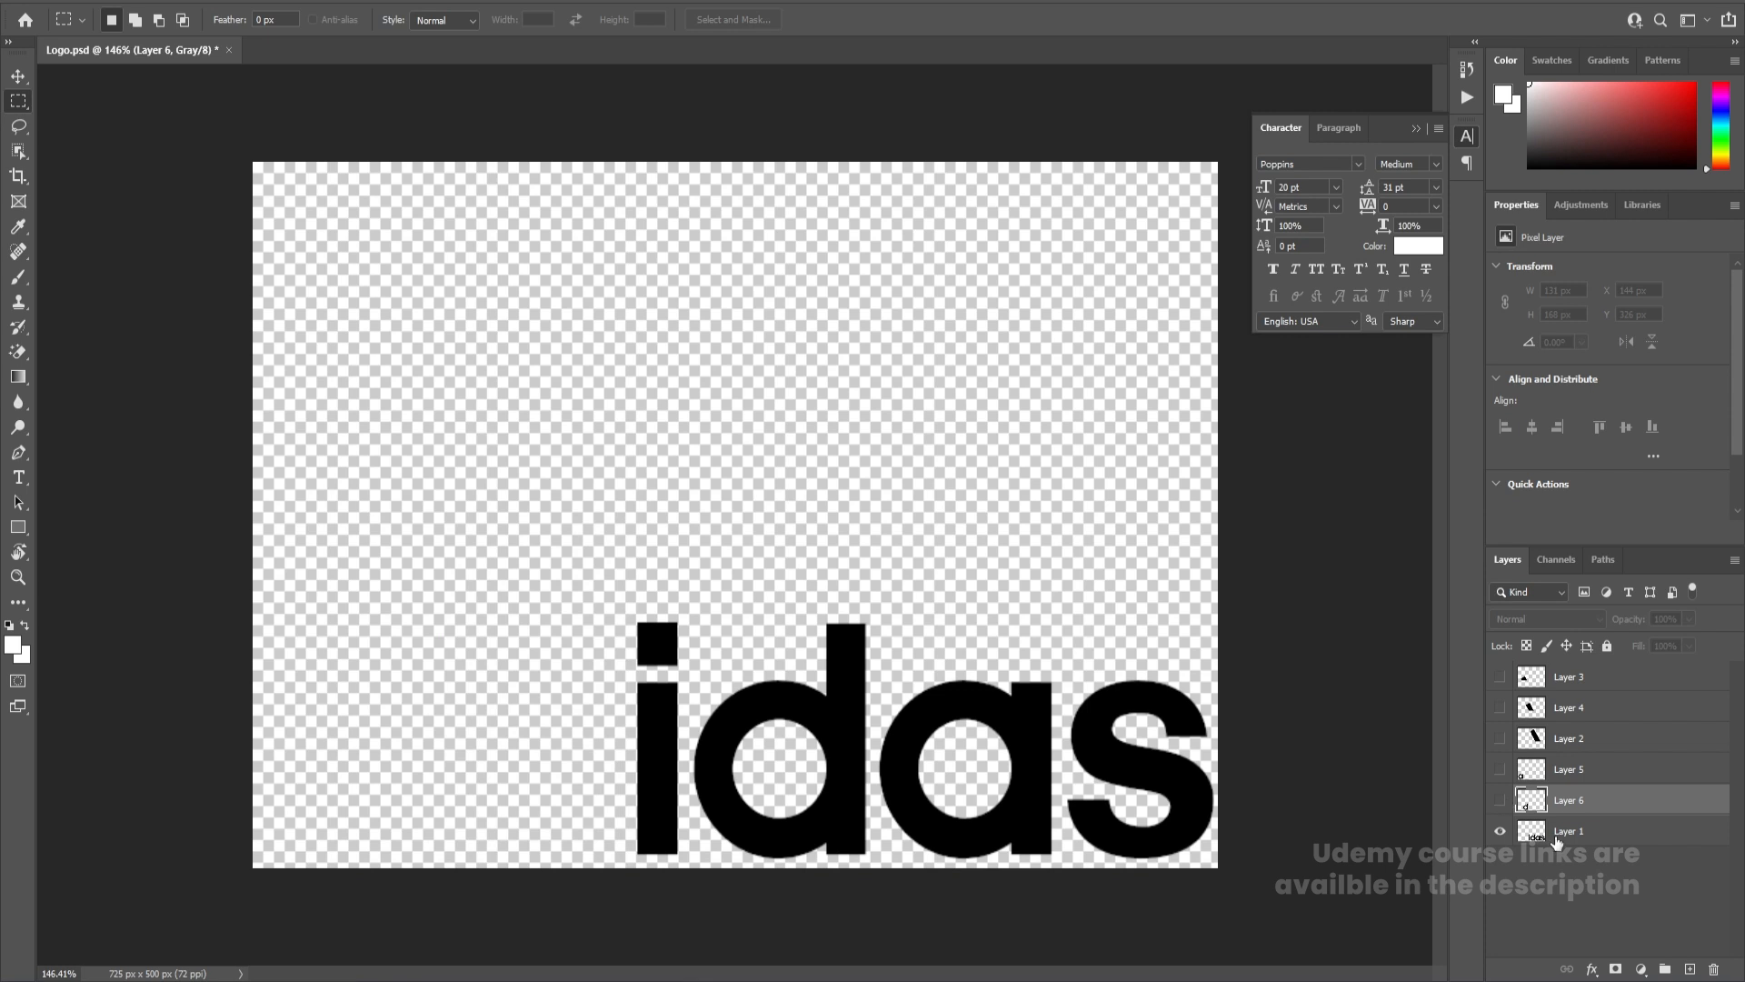
Cut the letter i from Layer 1, paste it in place on a new layer, and hide that layer
{"action": "left_click", "coordinate": [1557, 834]}
{"action": "left_click_drag", "start_coordinate": [554, 574], "coordinate": [694, 868]}
{"action": "key", "text": "ctrl+x"}
{"action": "left_click", "coordinate": [1690, 968]}
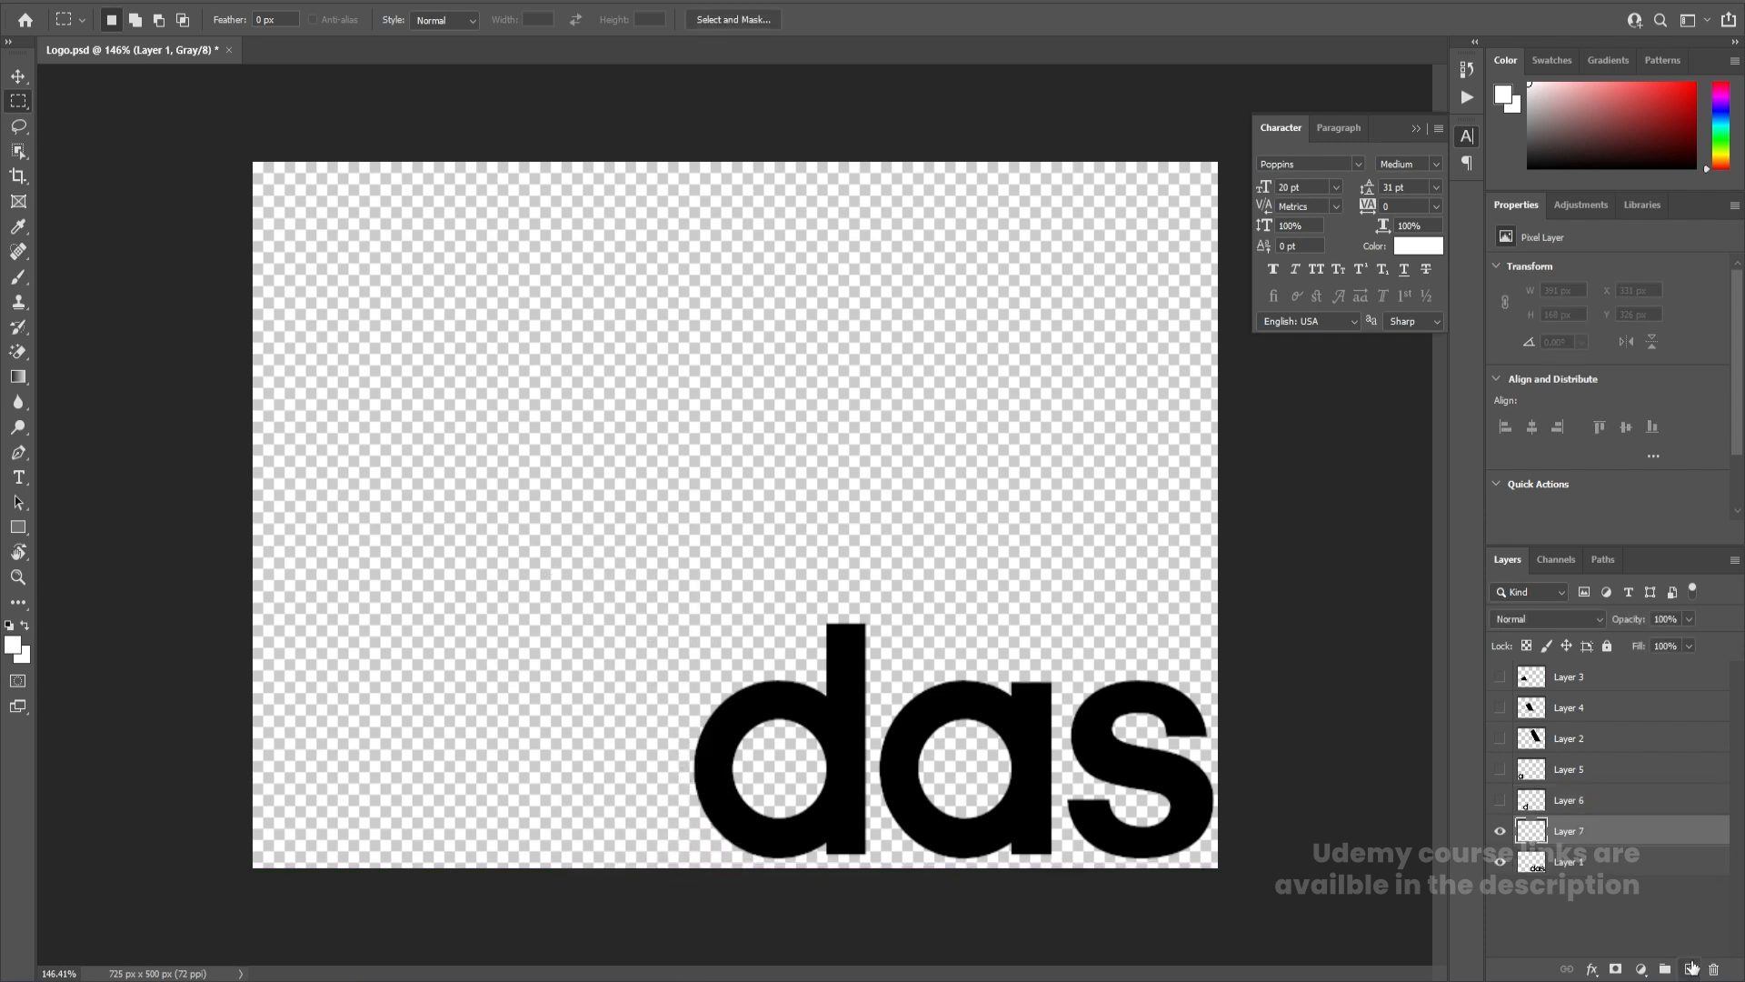
{"action": "key", "text": "v"}
{"action": "key", "text": "ctrl+shift+v"}
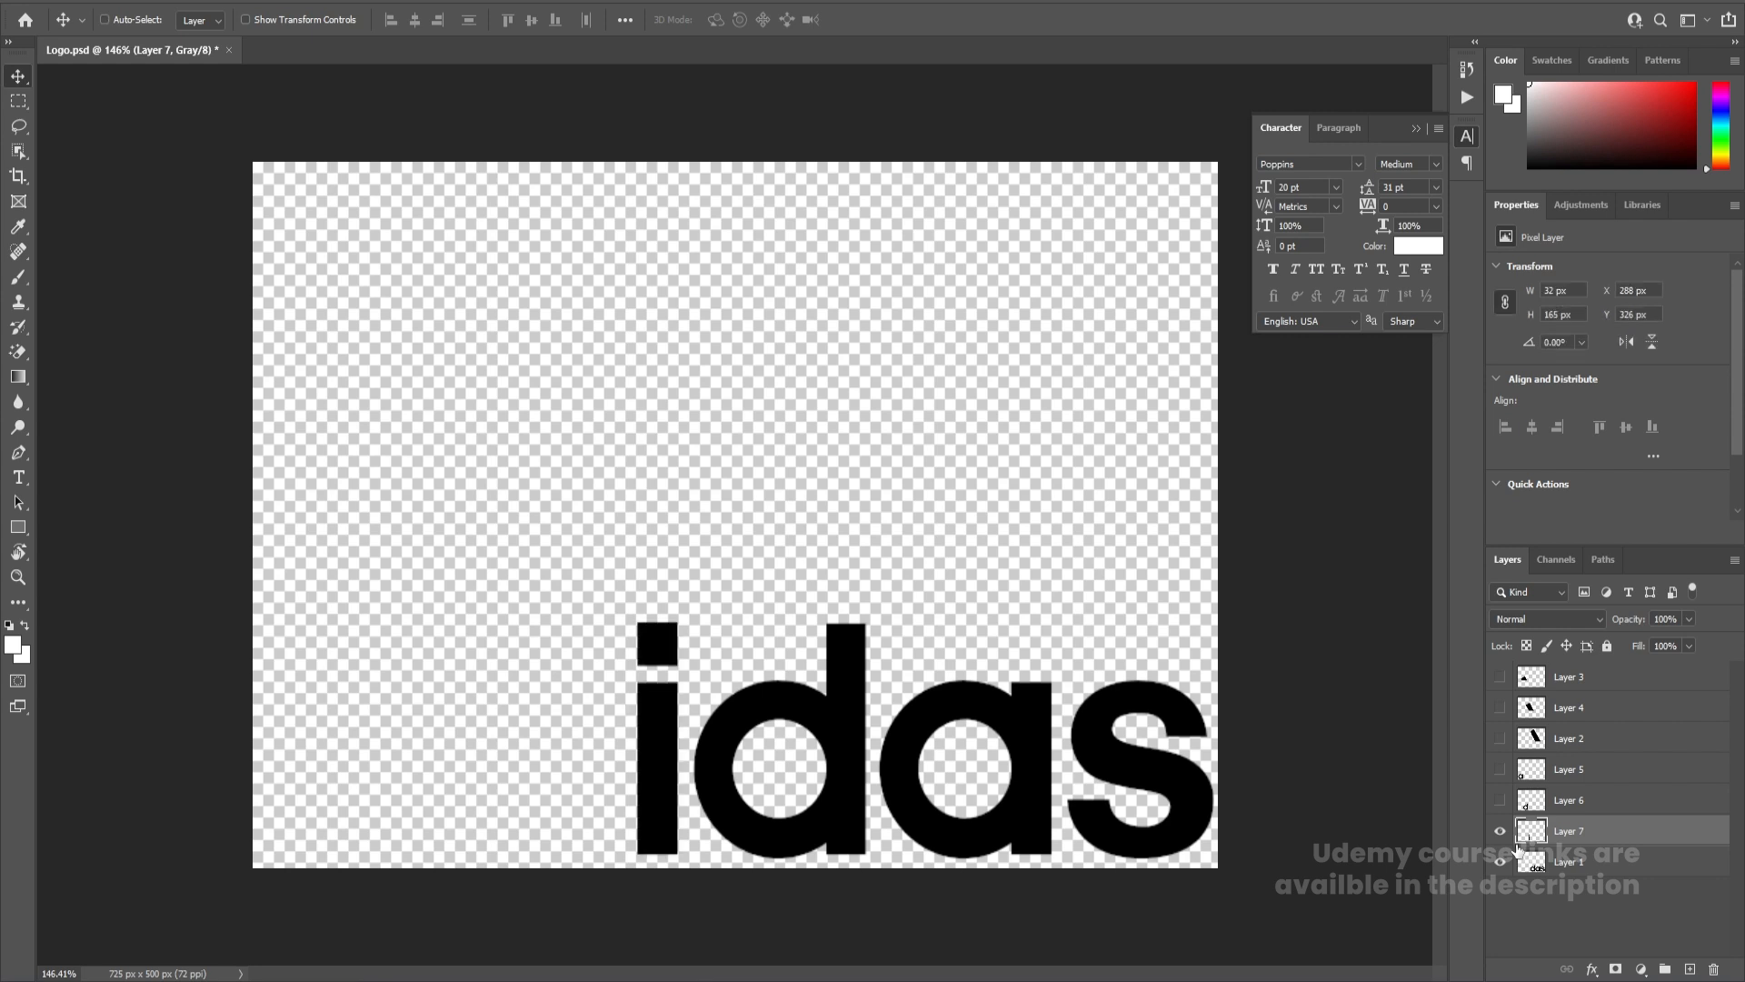
{"action": "left_click", "coordinate": [1500, 831]}
Cut the second letter d from Layer 1, paste it in place on a new layer, and hide that layer
{"action": "left_click", "coordinate": [1554, 864]}
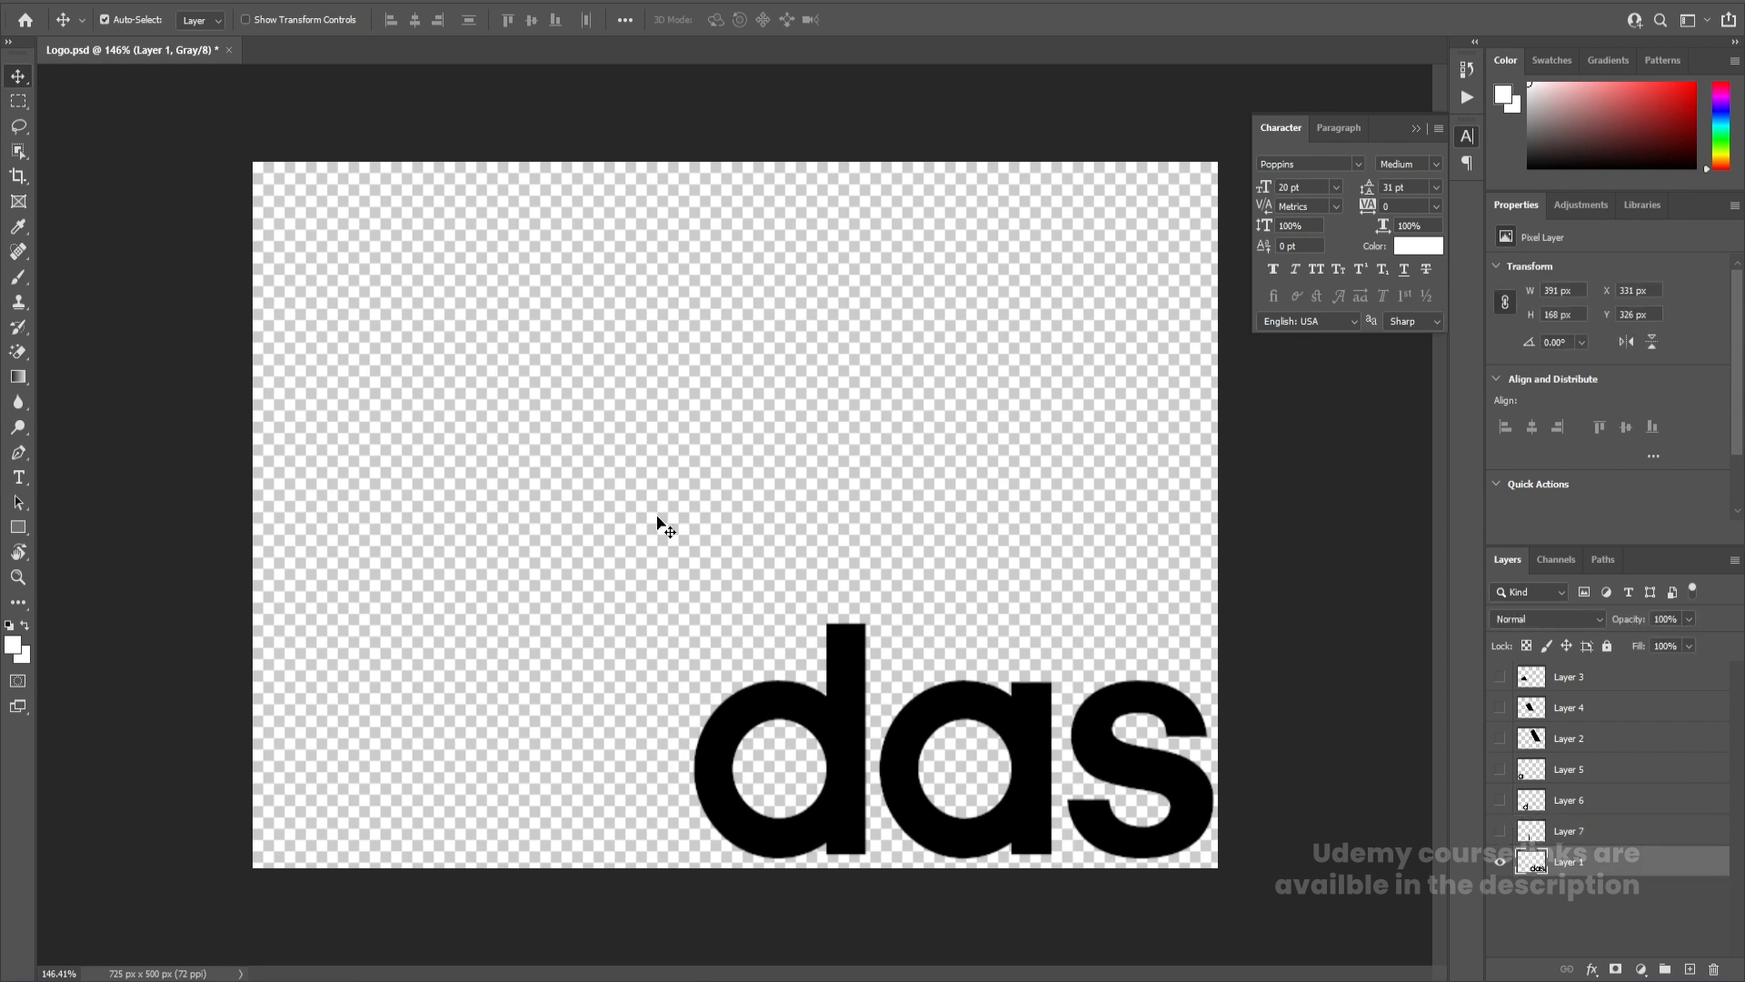
{"action": "left_click_drag", "start_coordinate": [656, 515], "coordinate": [875, 880]}
{"action": "key", "text": "m"}
{"action": "left_click_drag", "start_coordinate": [686, 562], "coordinate": [873, 860]}
{"action": "key", "text": "ctrl+x"}
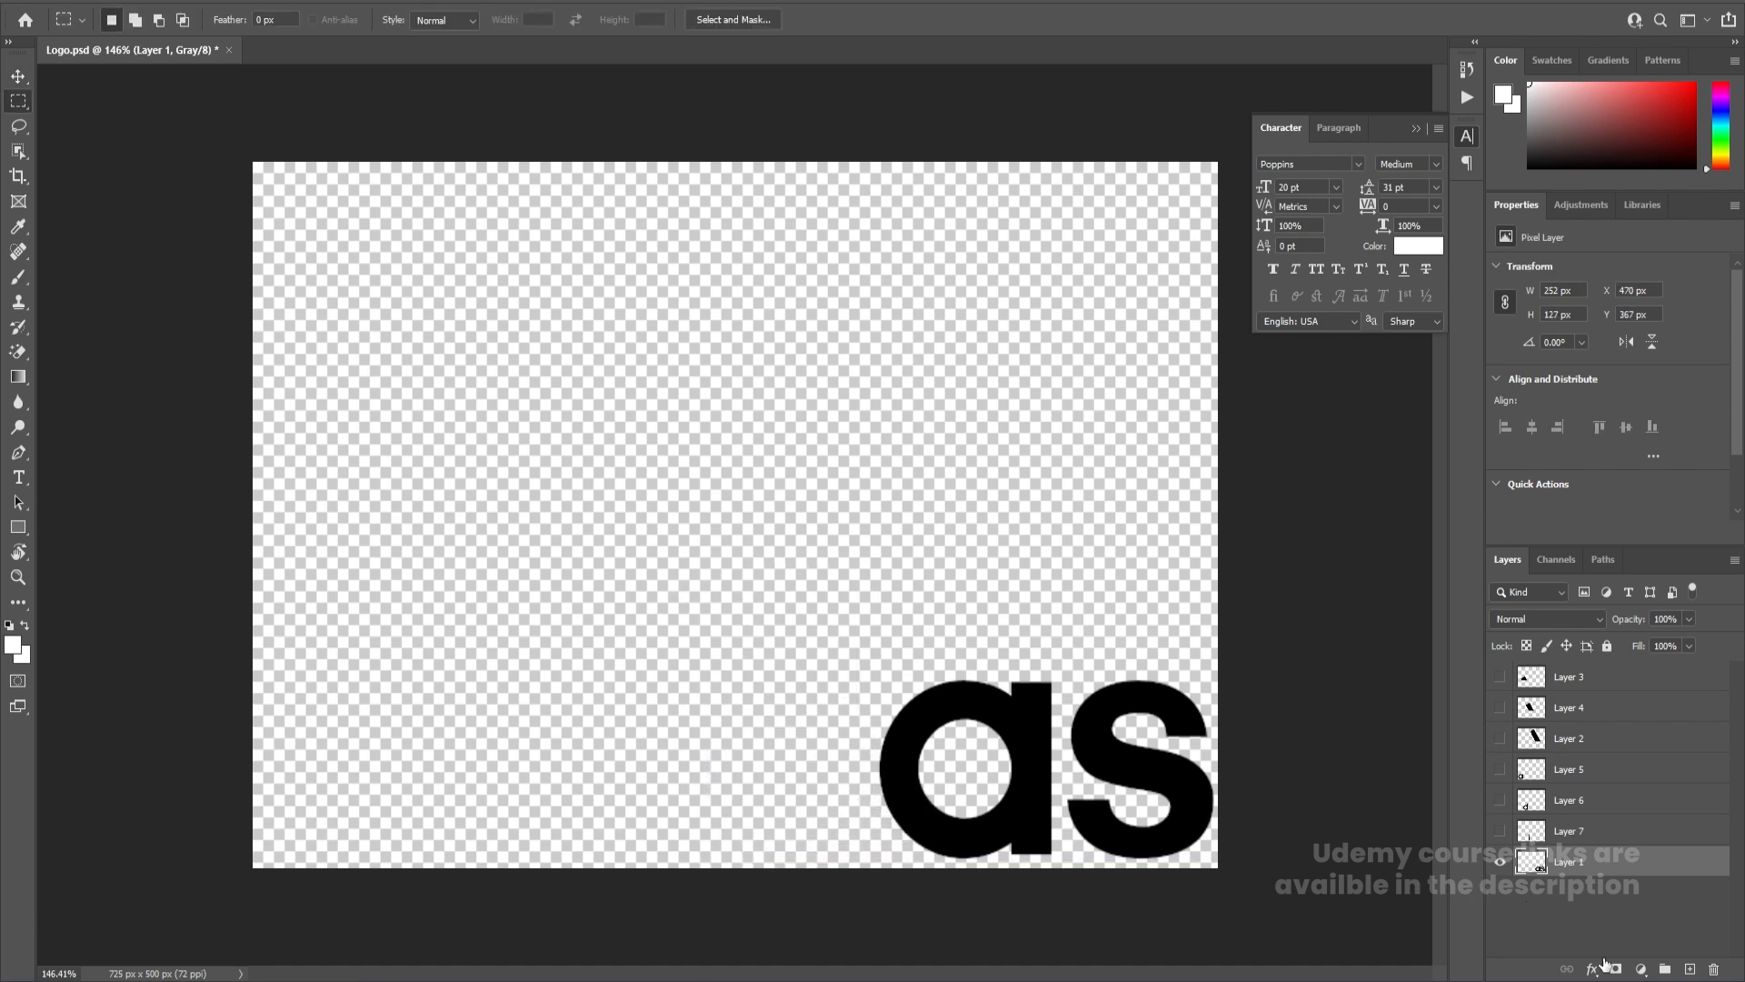
{"action": "left_click", "coordinate": [1688, 969]}
{"action": "key", "text": "ctrl+v"}
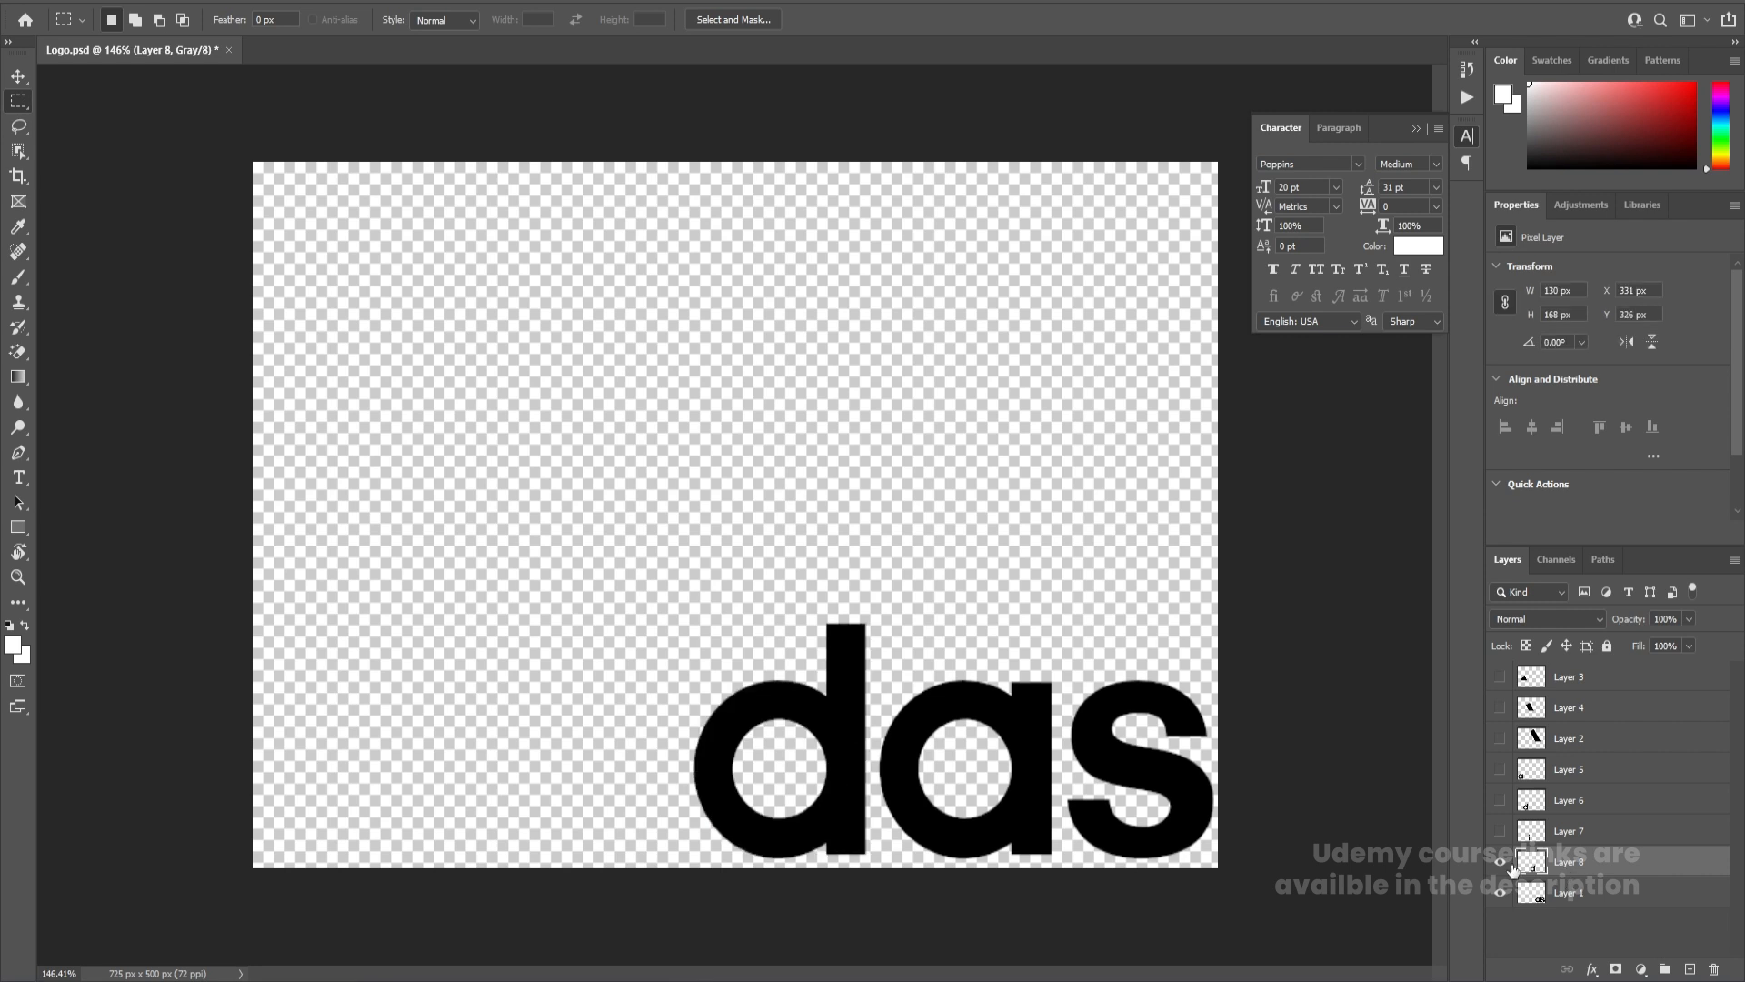
{"action": "left_click", "coordinate": [1499, 862]}
Cut the second letter a from Layer 1 onto a new layer in place, and make all hidden layers visible
{"action": "left_click", "coordinate": [1565, 900]}
{"action": "left_click_drag", "start_coordinate": [863, 630], "coordinate": [1056, 871]}
{"action": "key", "text": "ctrl+x"}
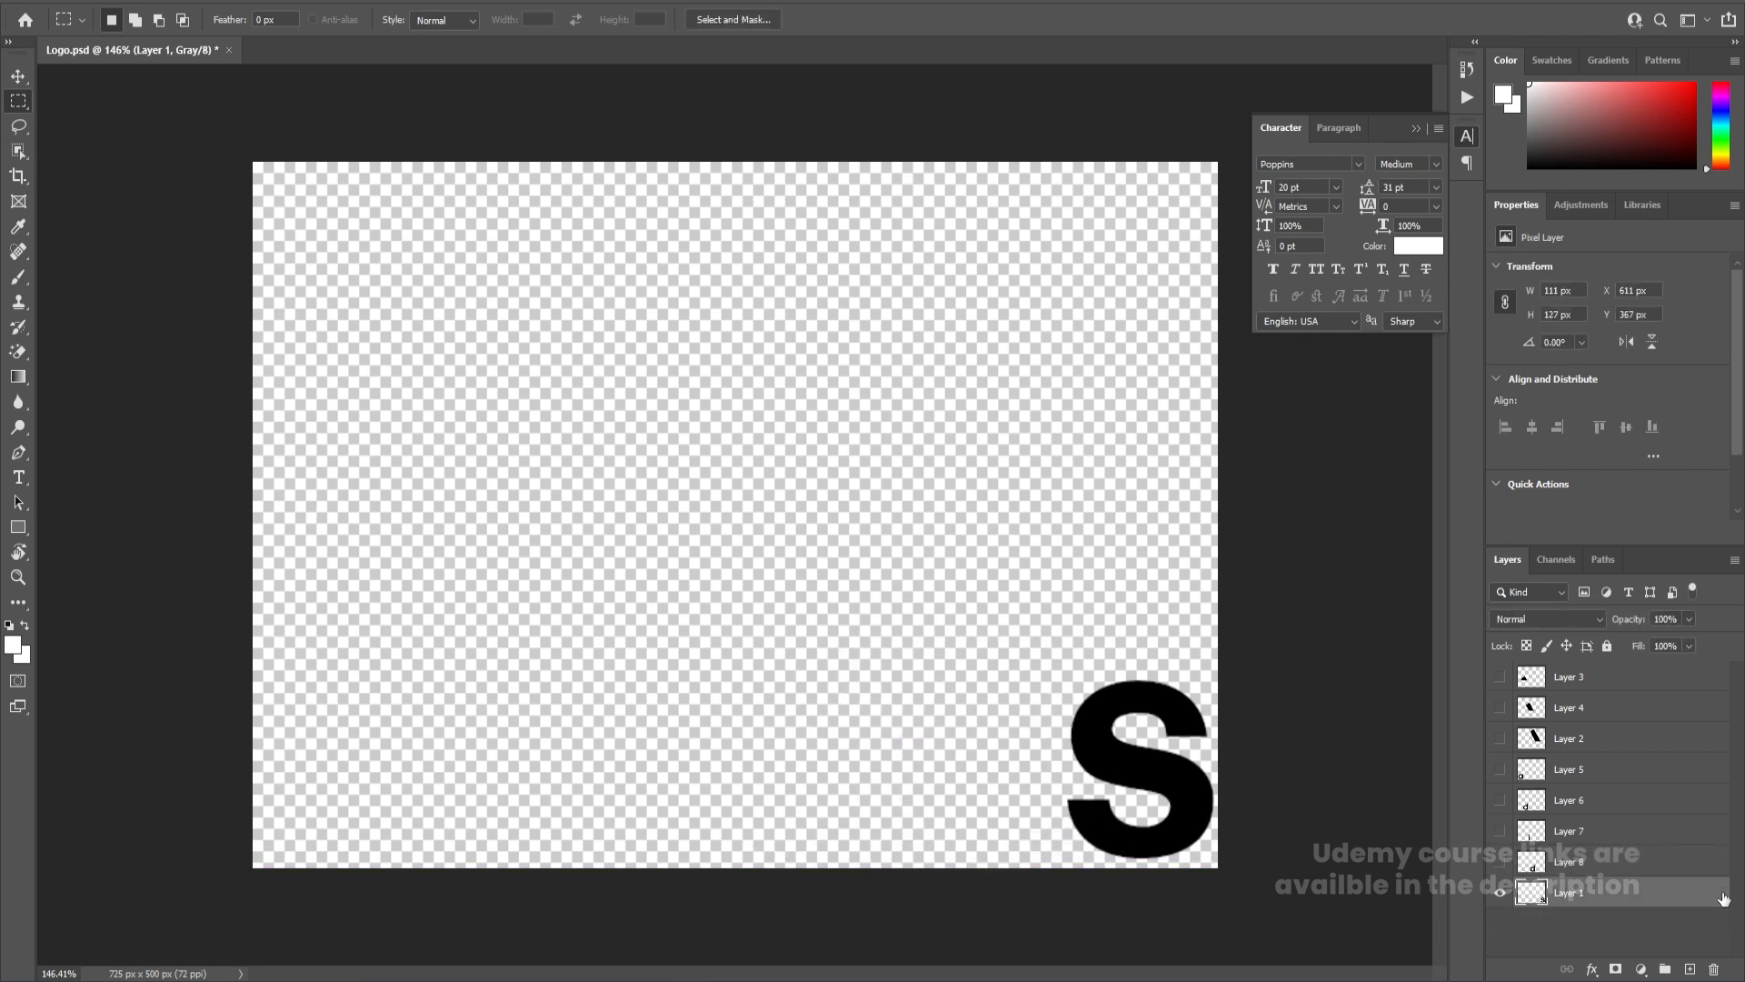
{"action": "left_click", "coordinate": [1690, 969]}
{"action": "key", "text": "ctrl+v"}
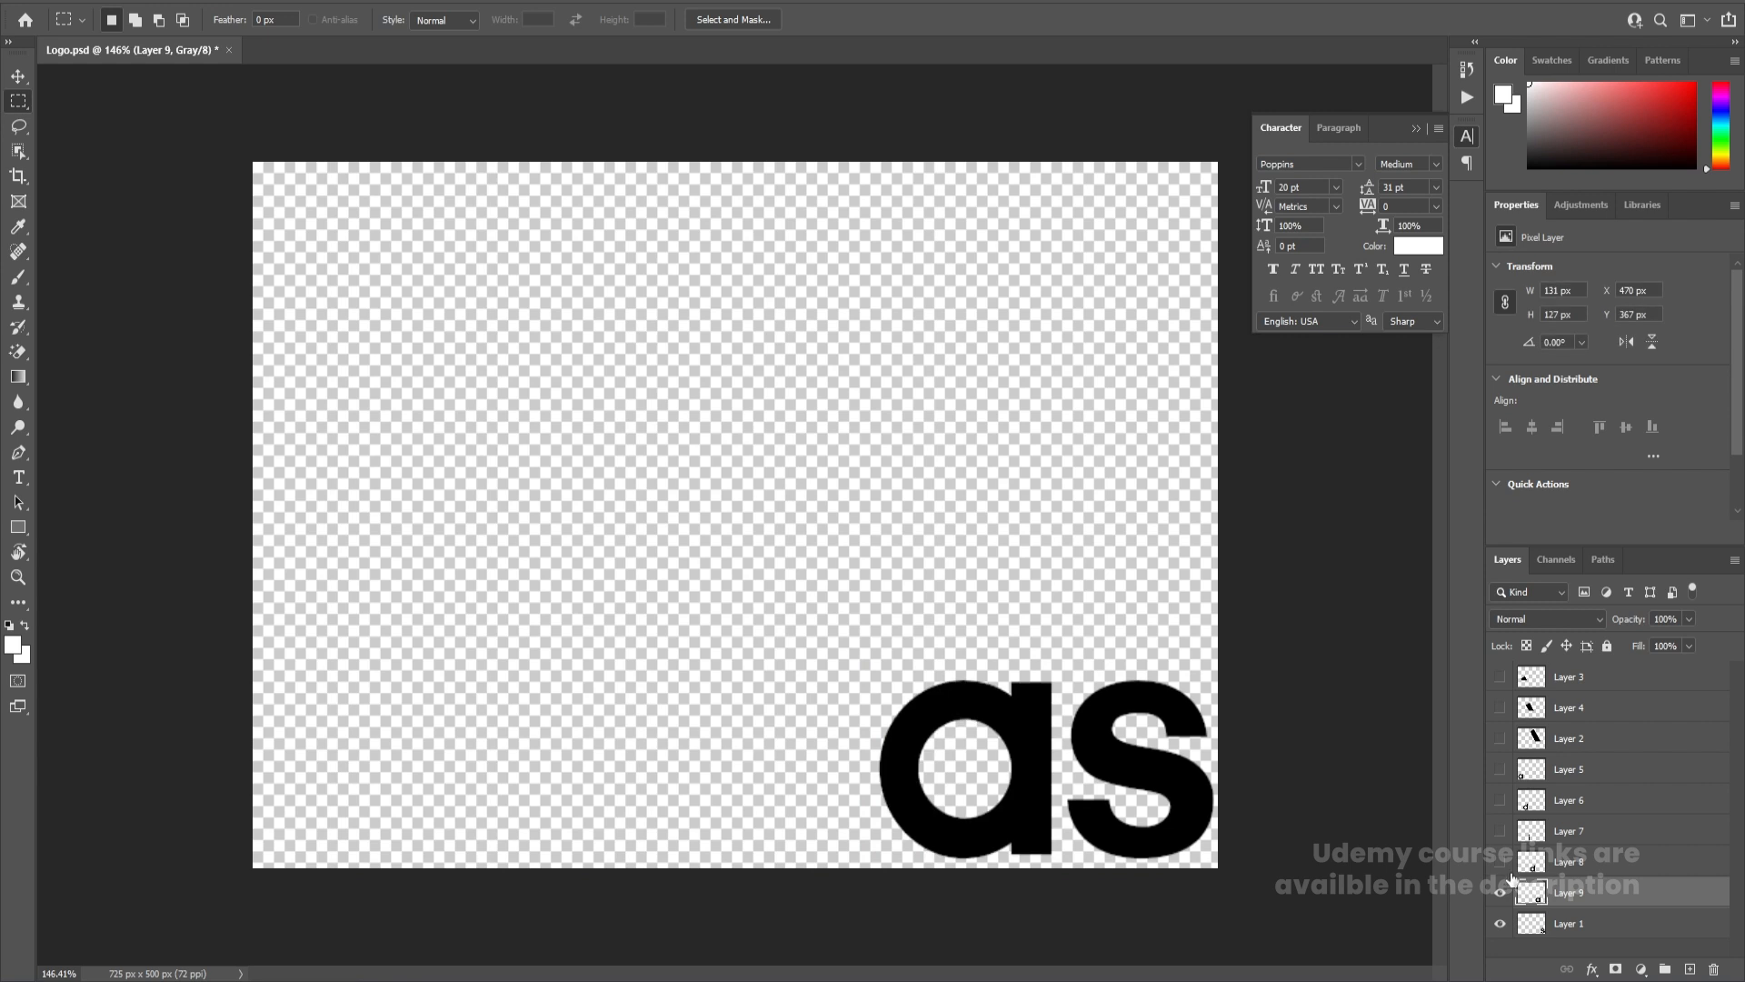
{"action": "left_click_drag", "start_coordinate": [1511, 878], "coordinate": [1484, 635]}
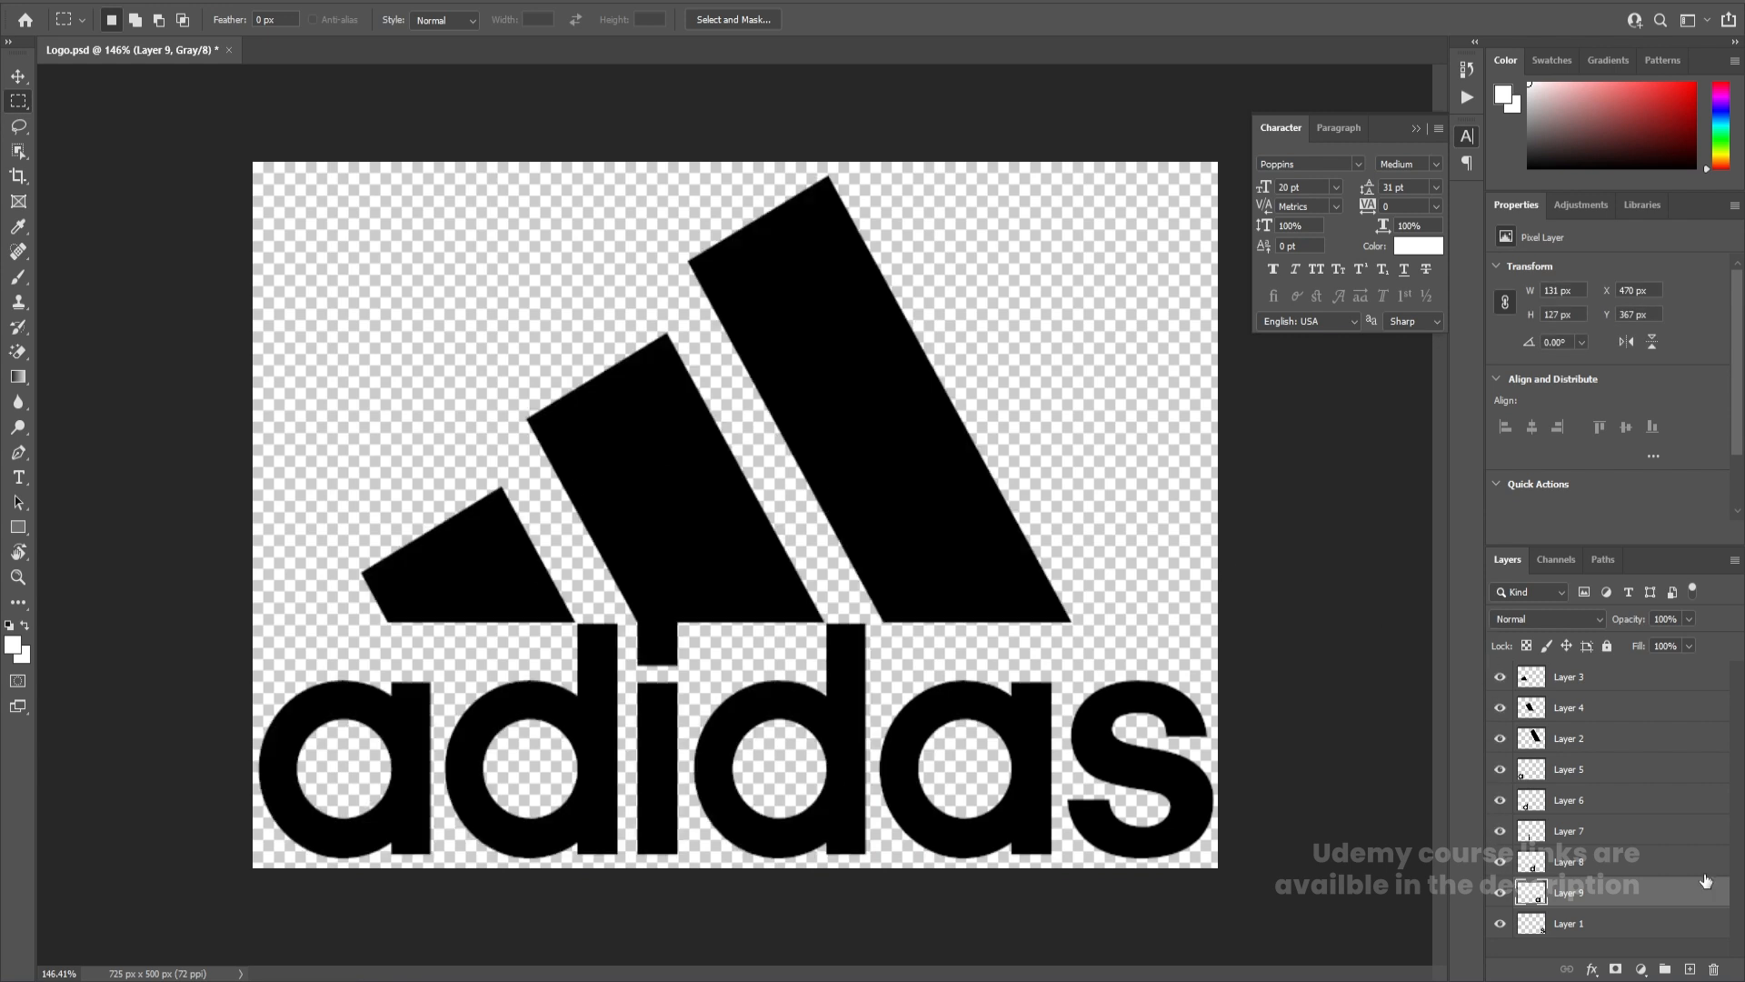
Rename the three stripe layers 1, 2 and 3, from the smallest stripe to the largest
{"action": "double_click", "coordinate": [1573, 677]}
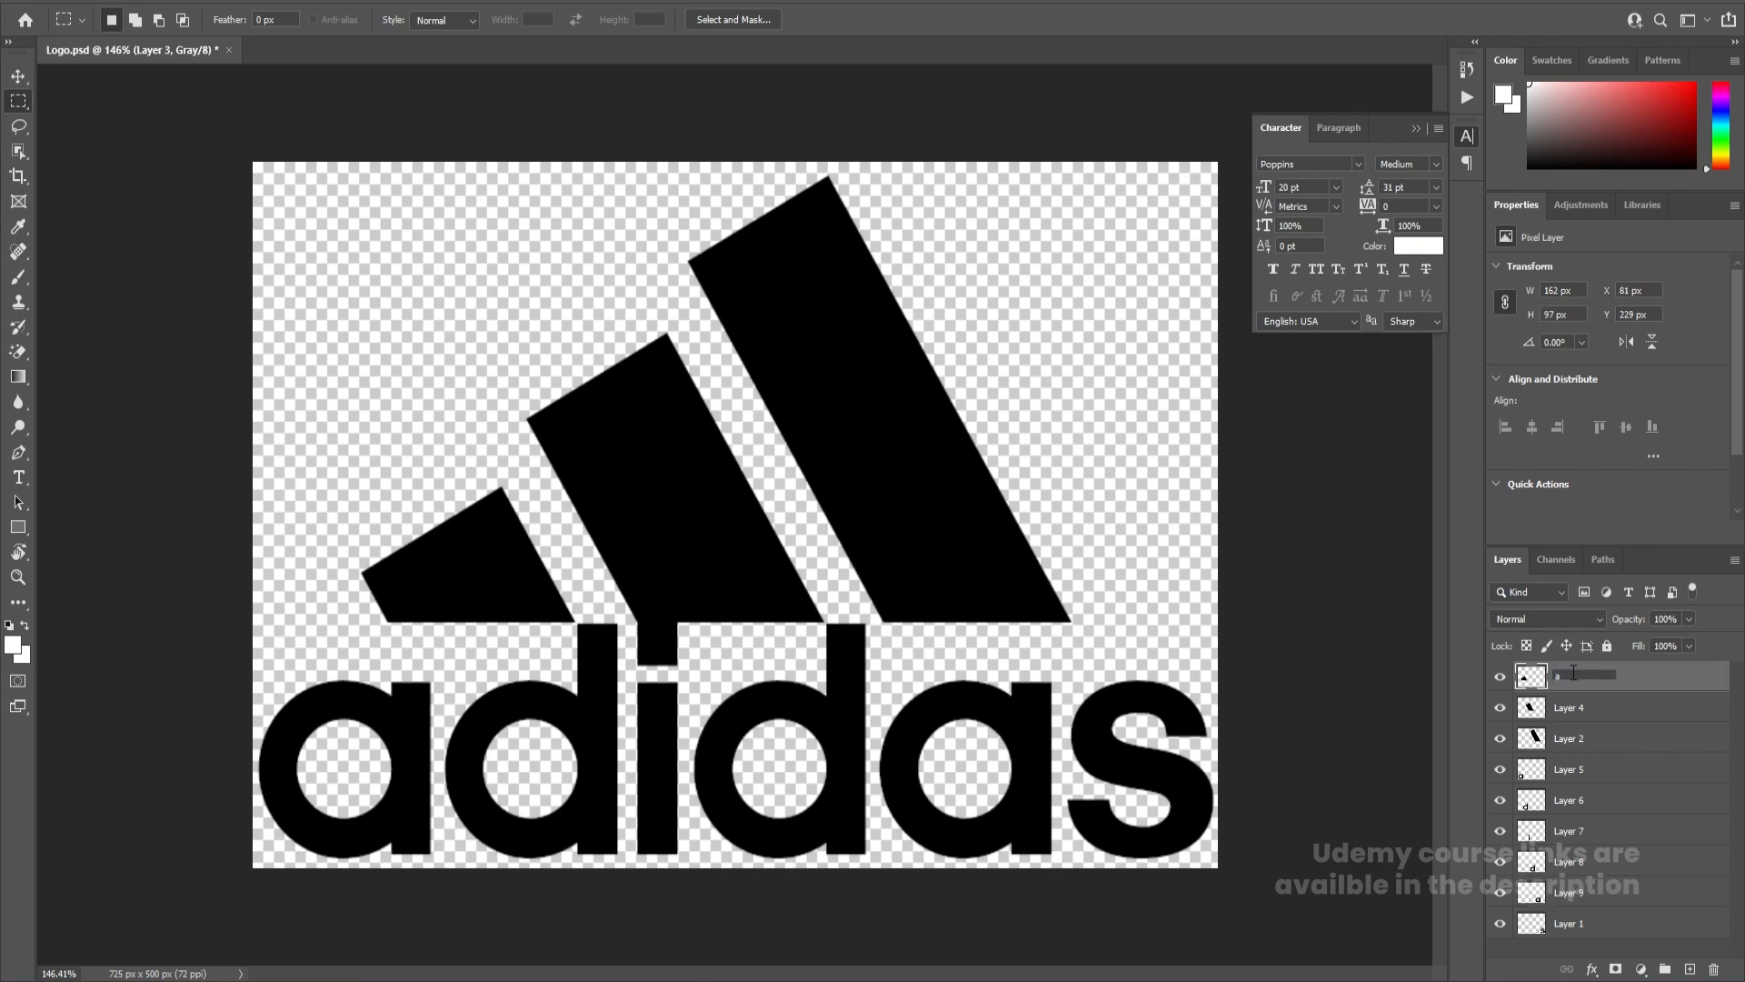
{"action": "double_click", "coordinate": [1564, 707]}
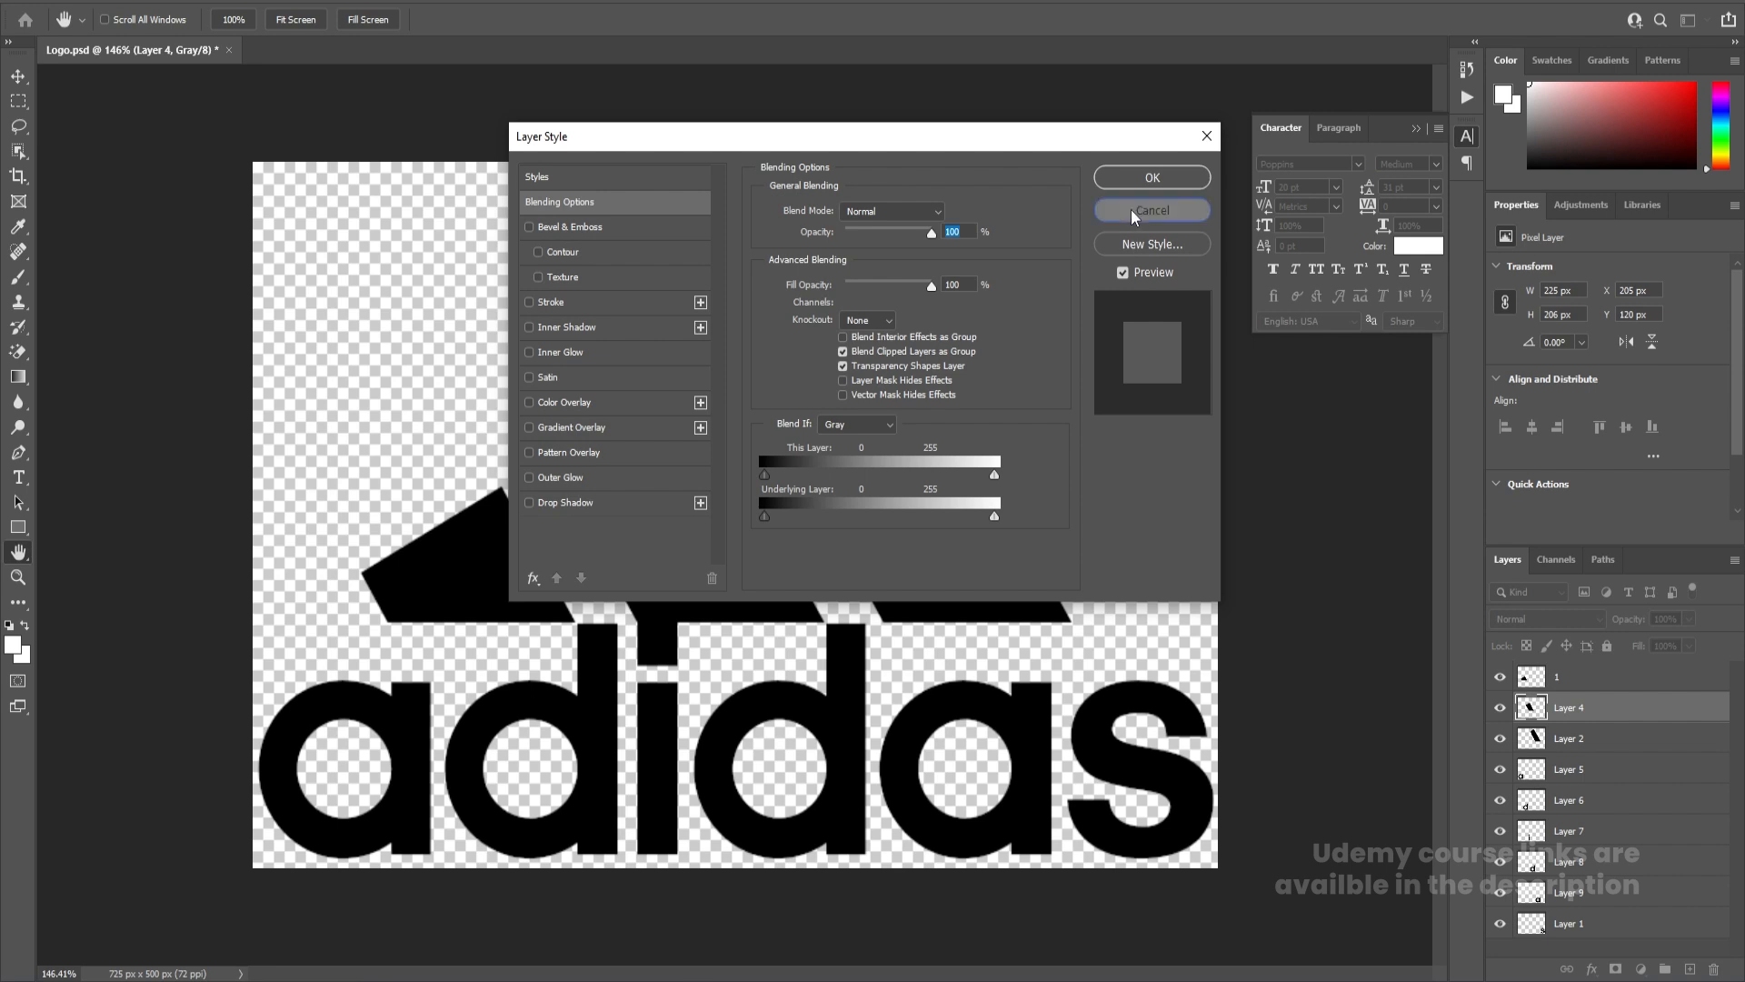
{"action": "left_click", "coordinate": [1130, 210]}
{"action": "type", "text": "2"}
{"action": "double_click", "coordinate": [1564, 738]}
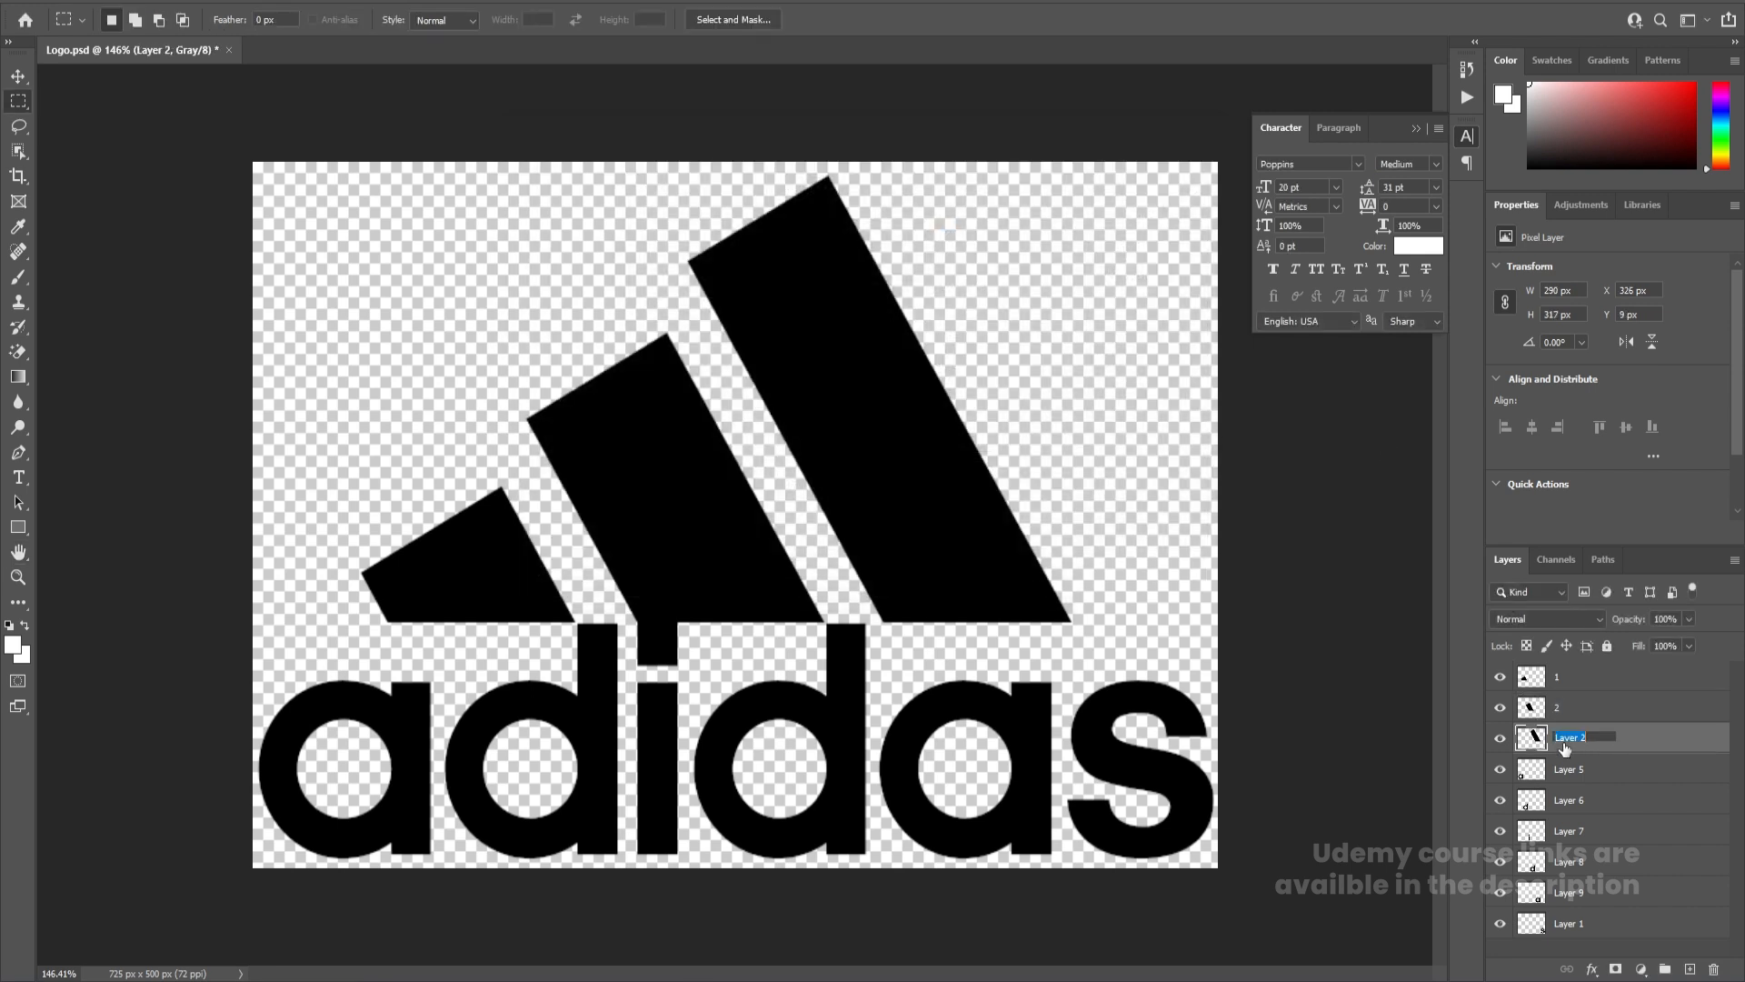
{"action": "type", "text": "3"}
Rename the layers of the first four letters a, d, i and d, following the order of the adidas wordmark
{"action": "double_click", "coordinate": [1564, 769]}
{"action": "type", "text": "a"}
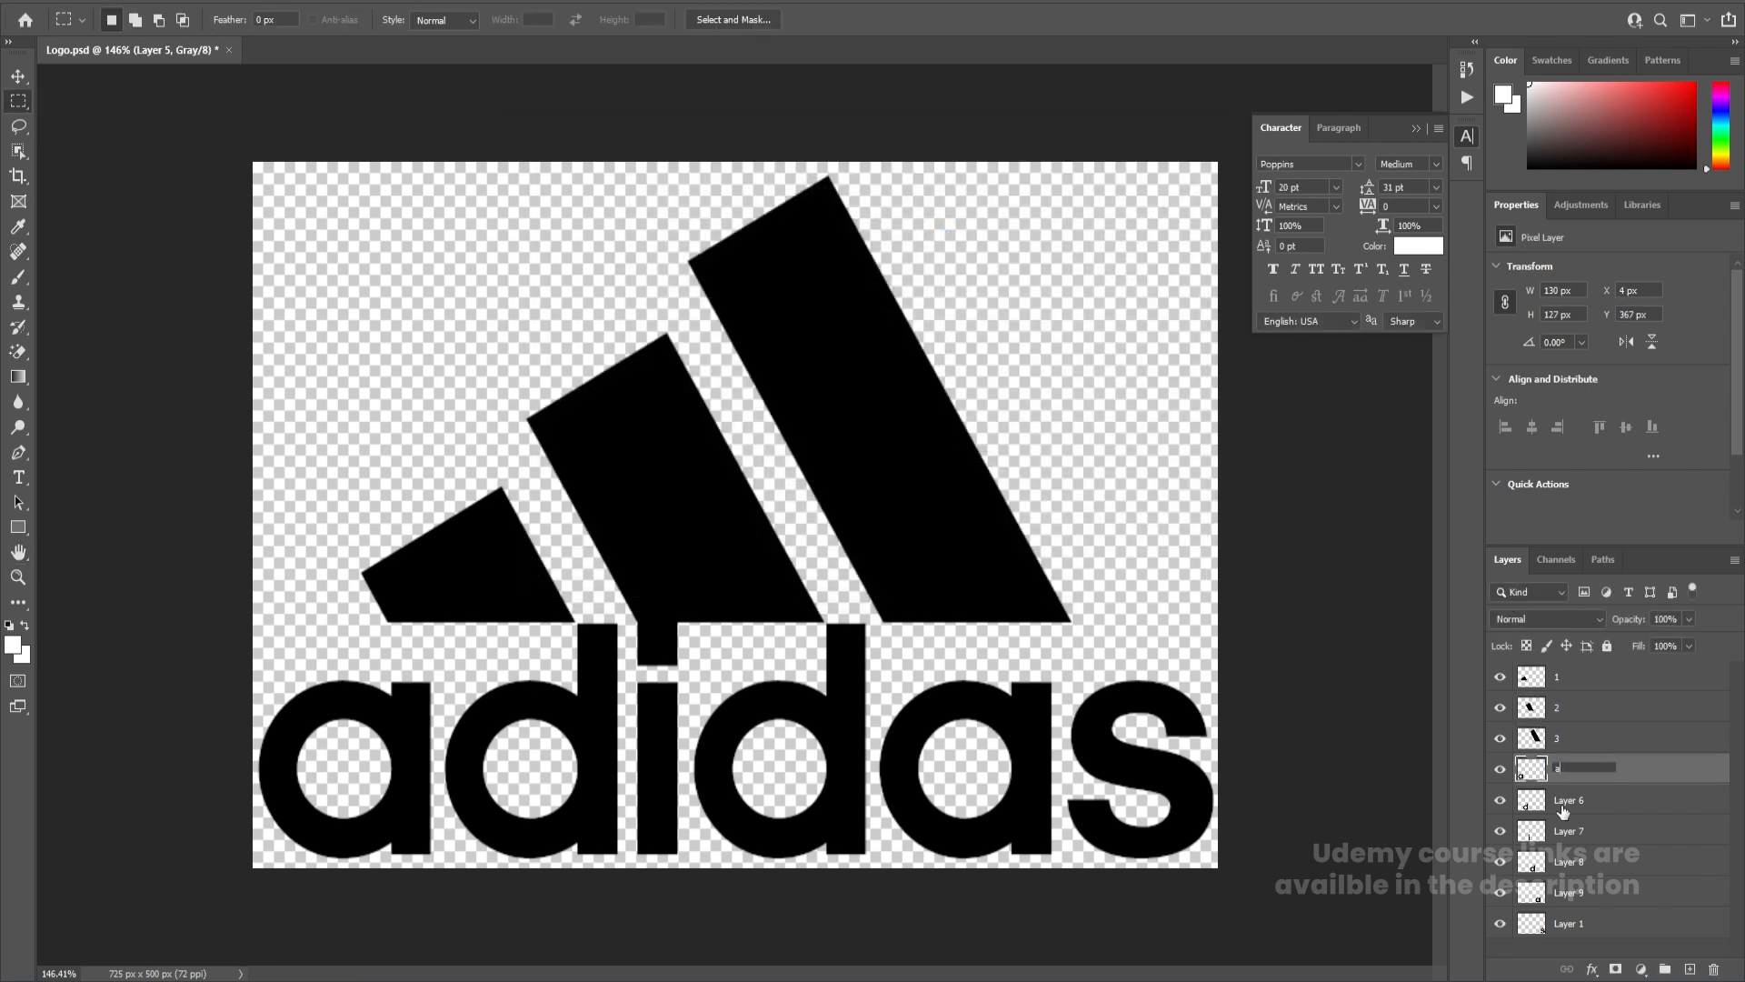
{"action": "double_click", "coordinate": [1565, 800]}
{"action": "type", "text": "d"}
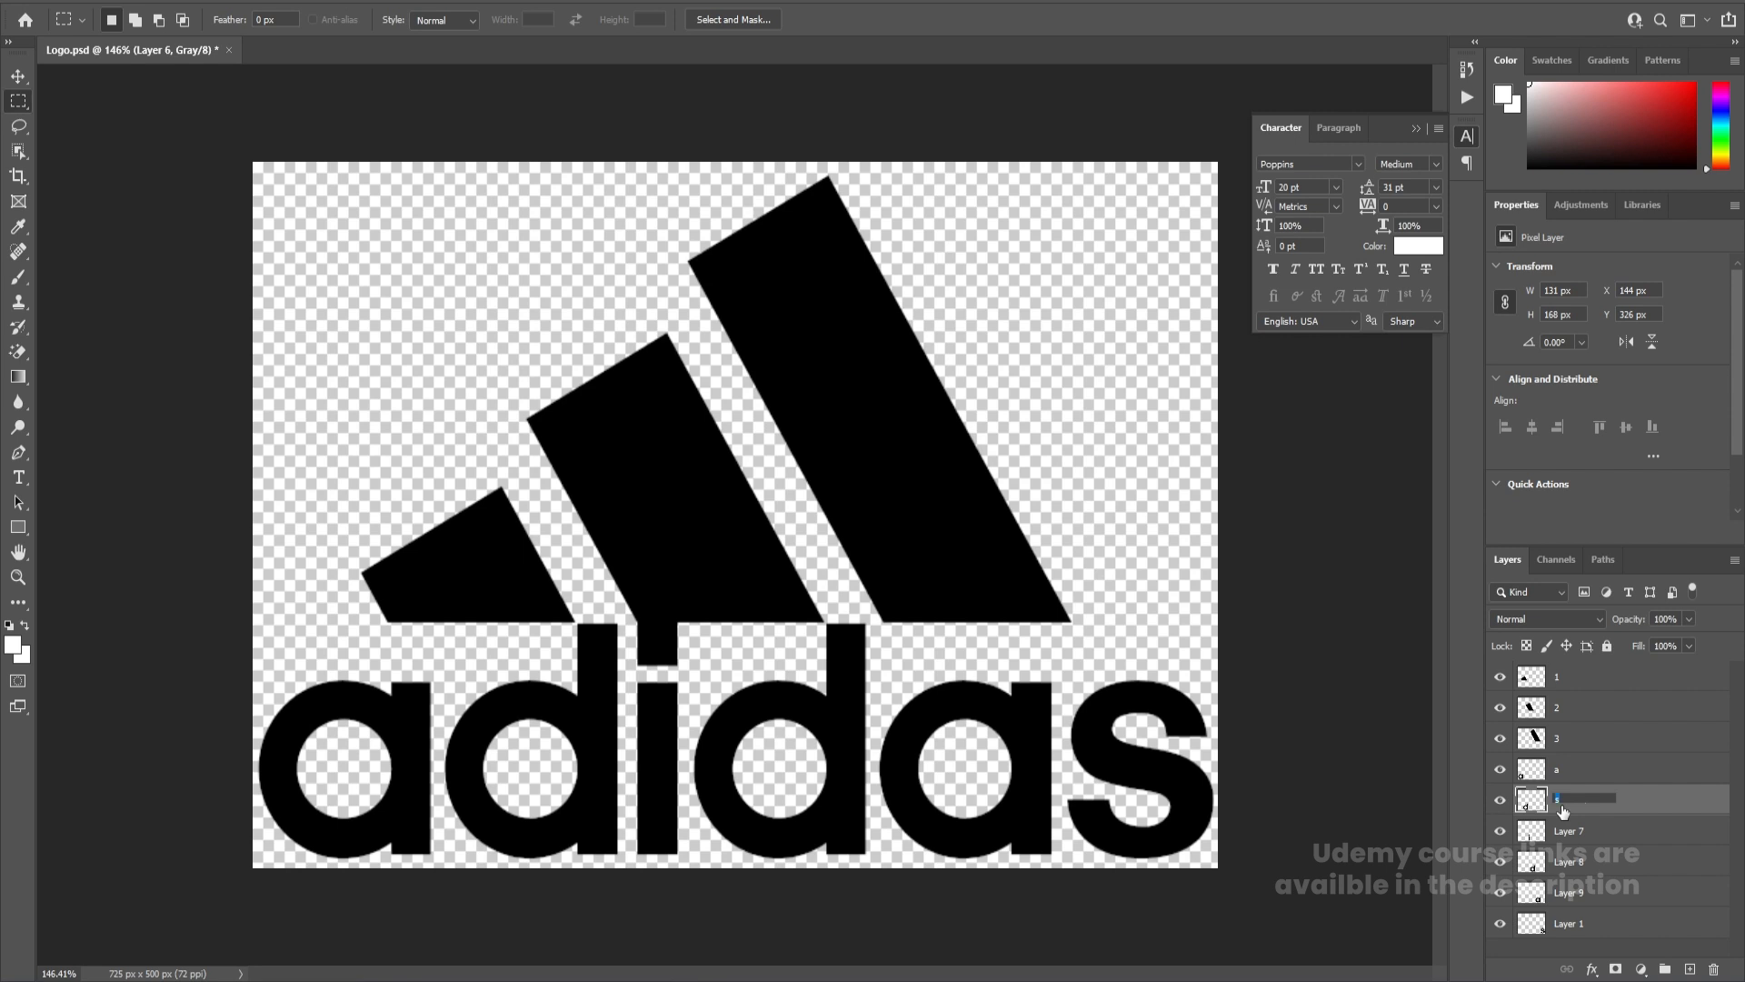
{"action": "double_click", "coordinate": [1565, 831]}
{"action": "type", "text": "u"}
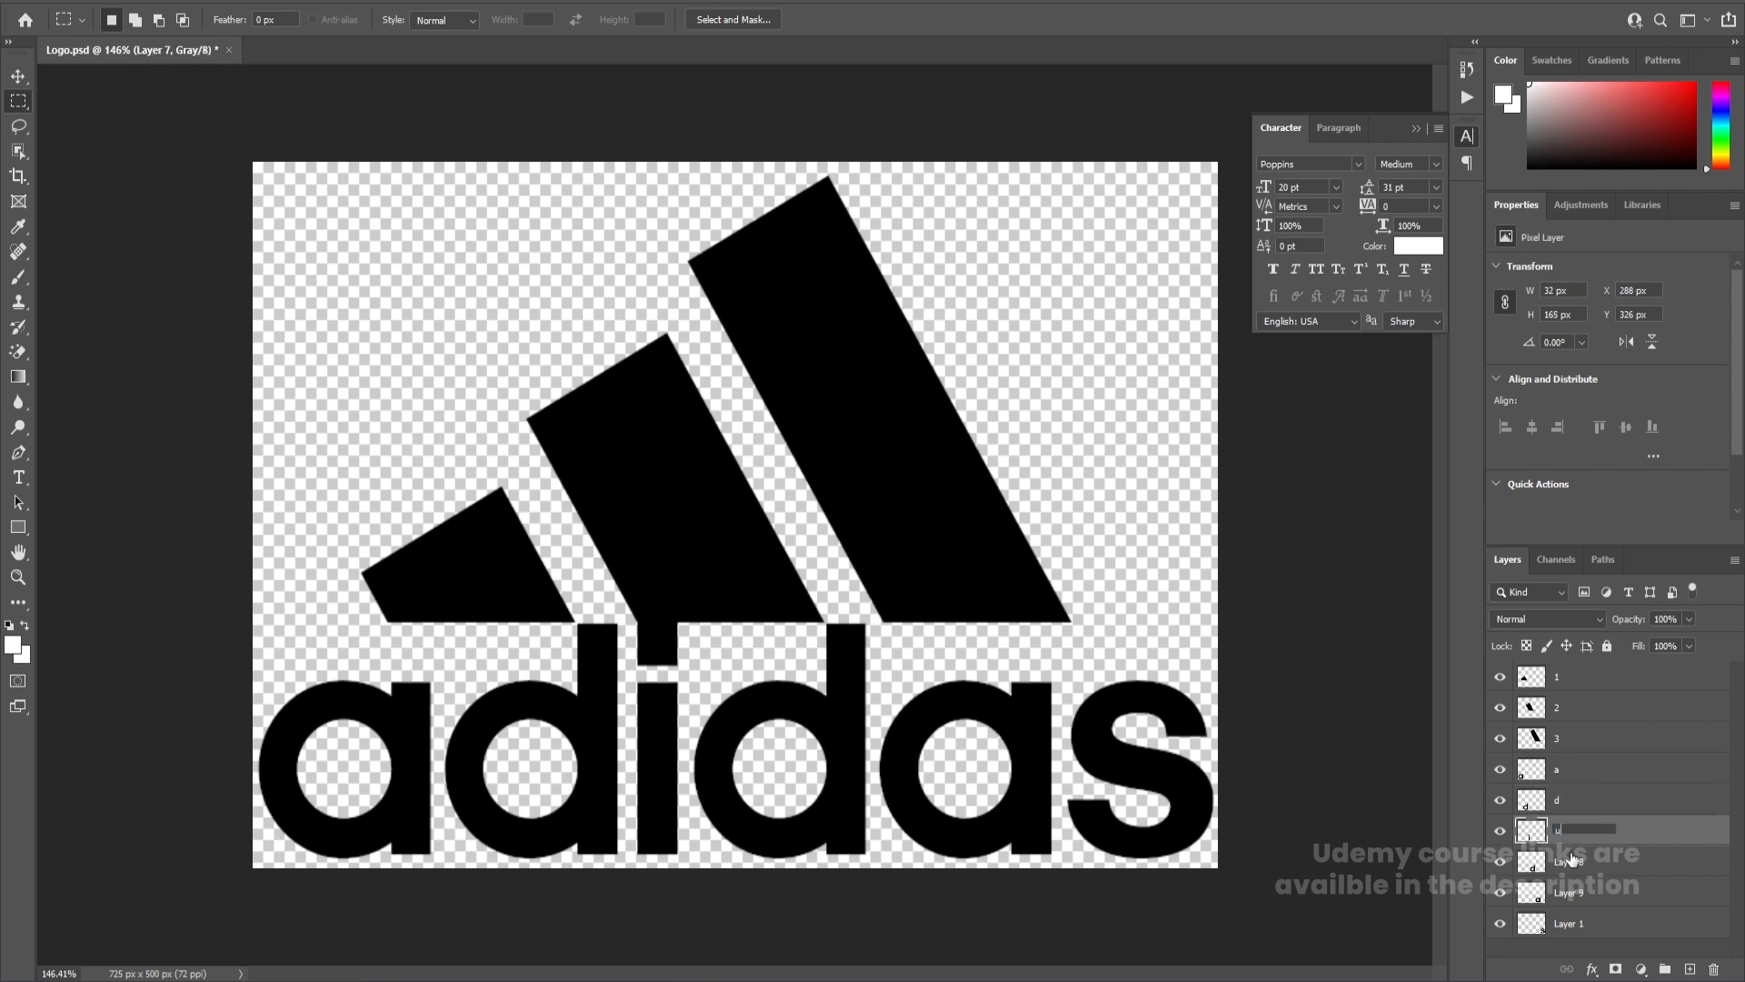
{"action": "double_click", "coordinate": [1571, 862]}
{"action": "type", "text": "d"}
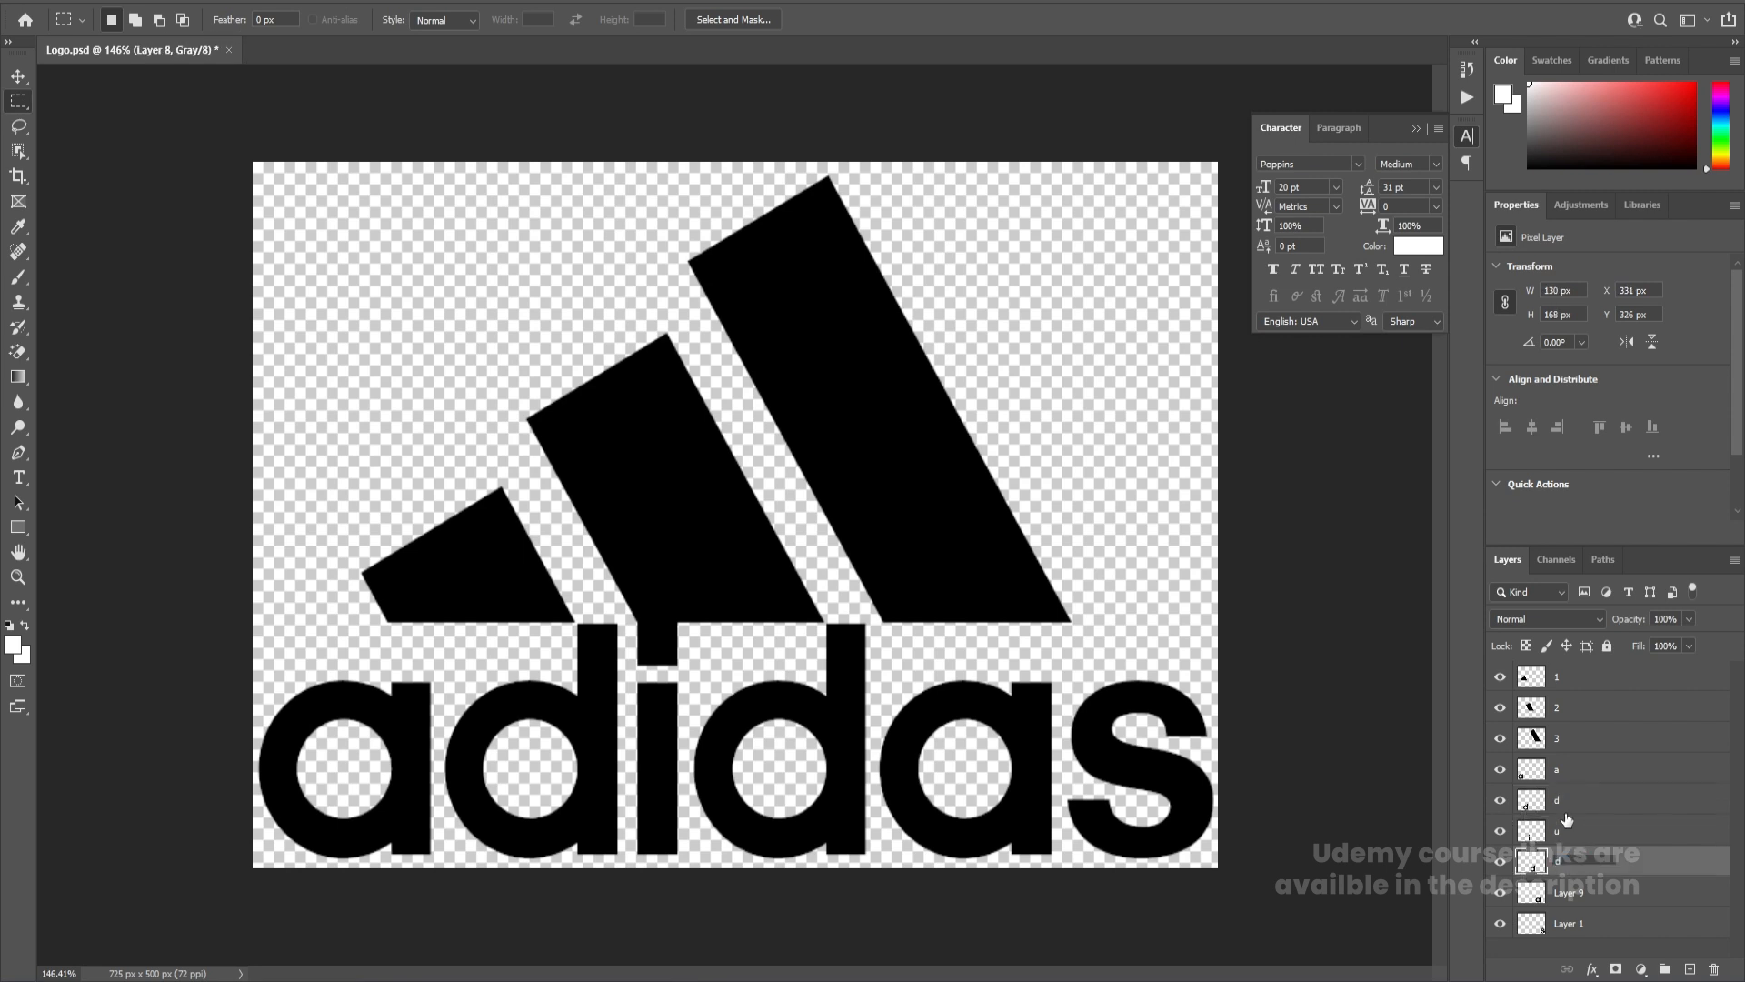
{"action": "double_click", "coordinate": [1566, 829]}
{"action": "type", "text": "i"}
Rename the layers of the last two letters a and s, and save the document
{"action": "double_click", "coordinate": [1571, 892]}
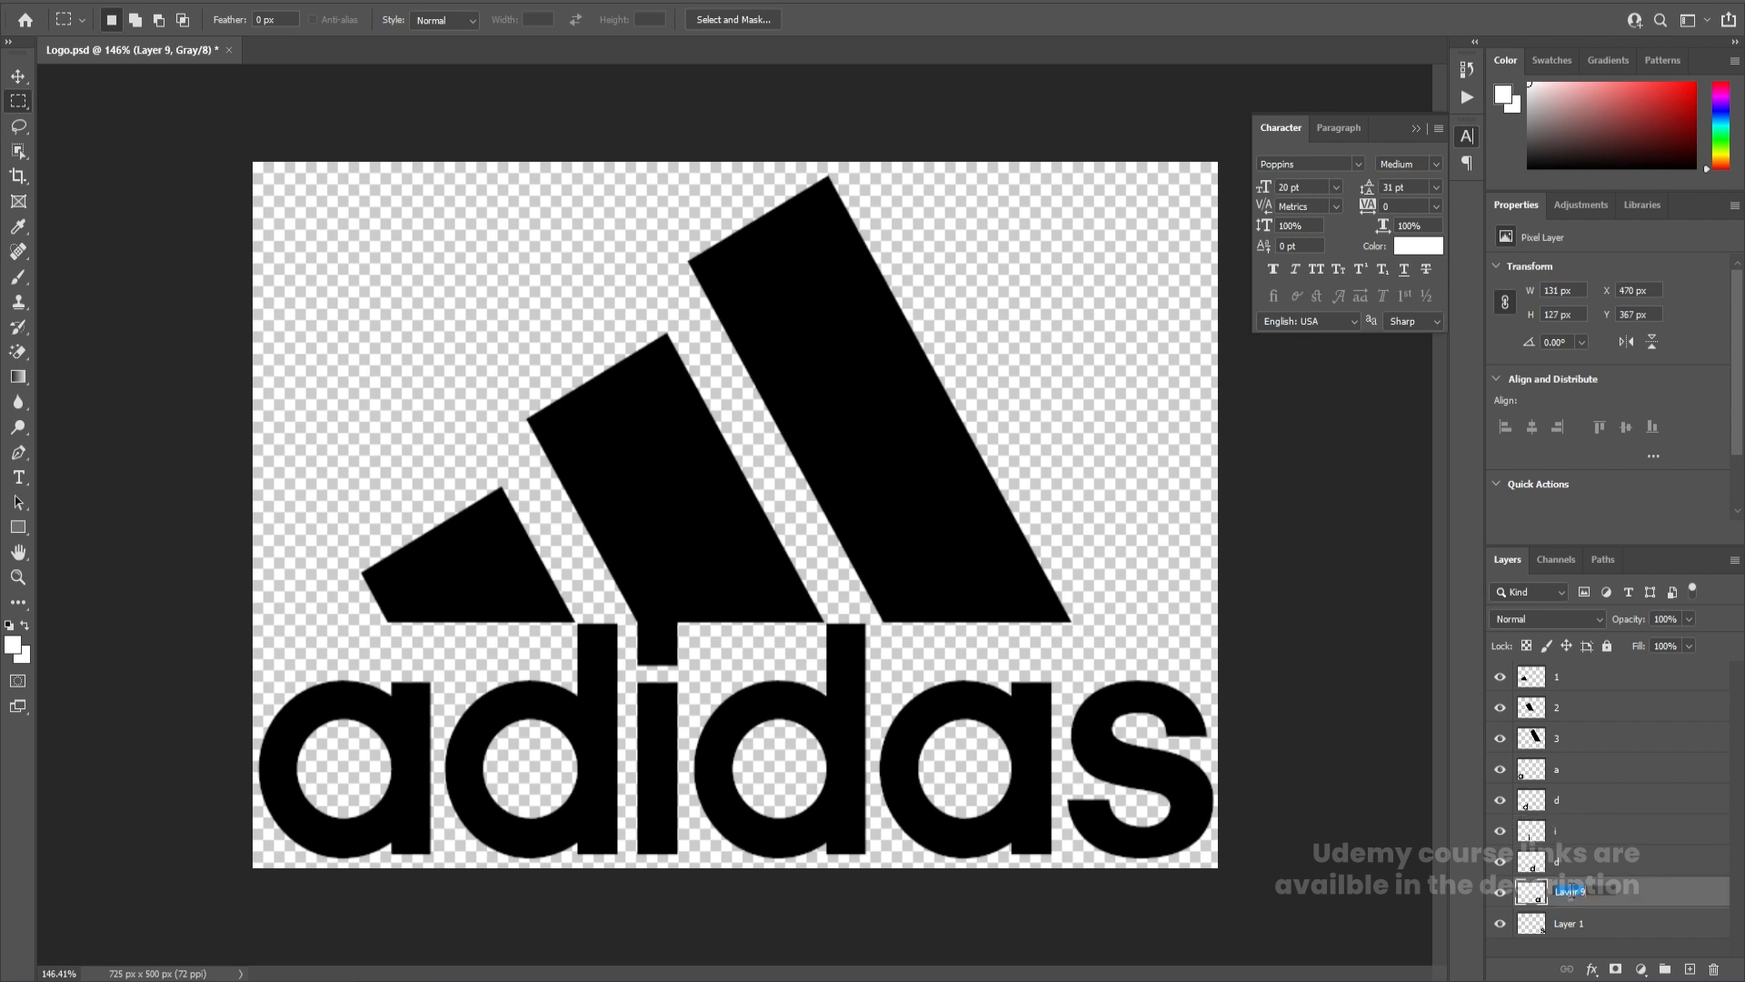
{"action": "type", "text": "a"}
{"action": "double_click", "coordinate": [1569, 922]}
{"action": "type", "text": "s"}
{"action": "left_click", "coordinate": [1591, 895]}
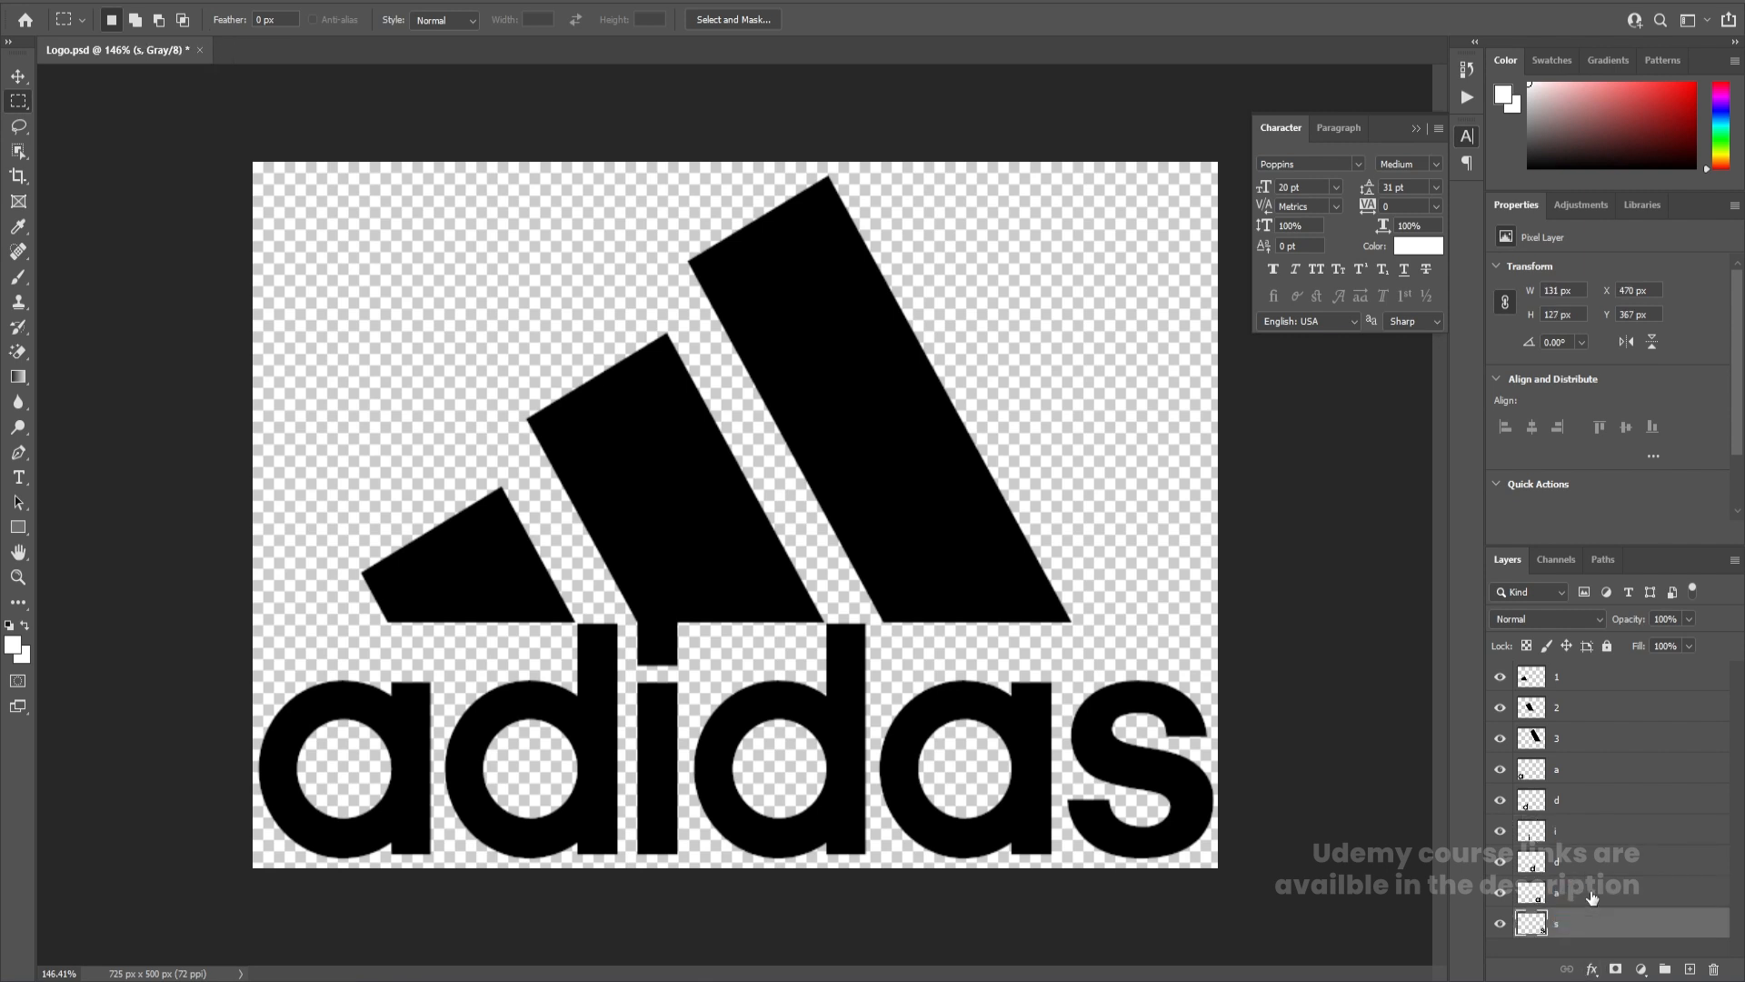
{"action": "key", "text": "ctrl+s"}
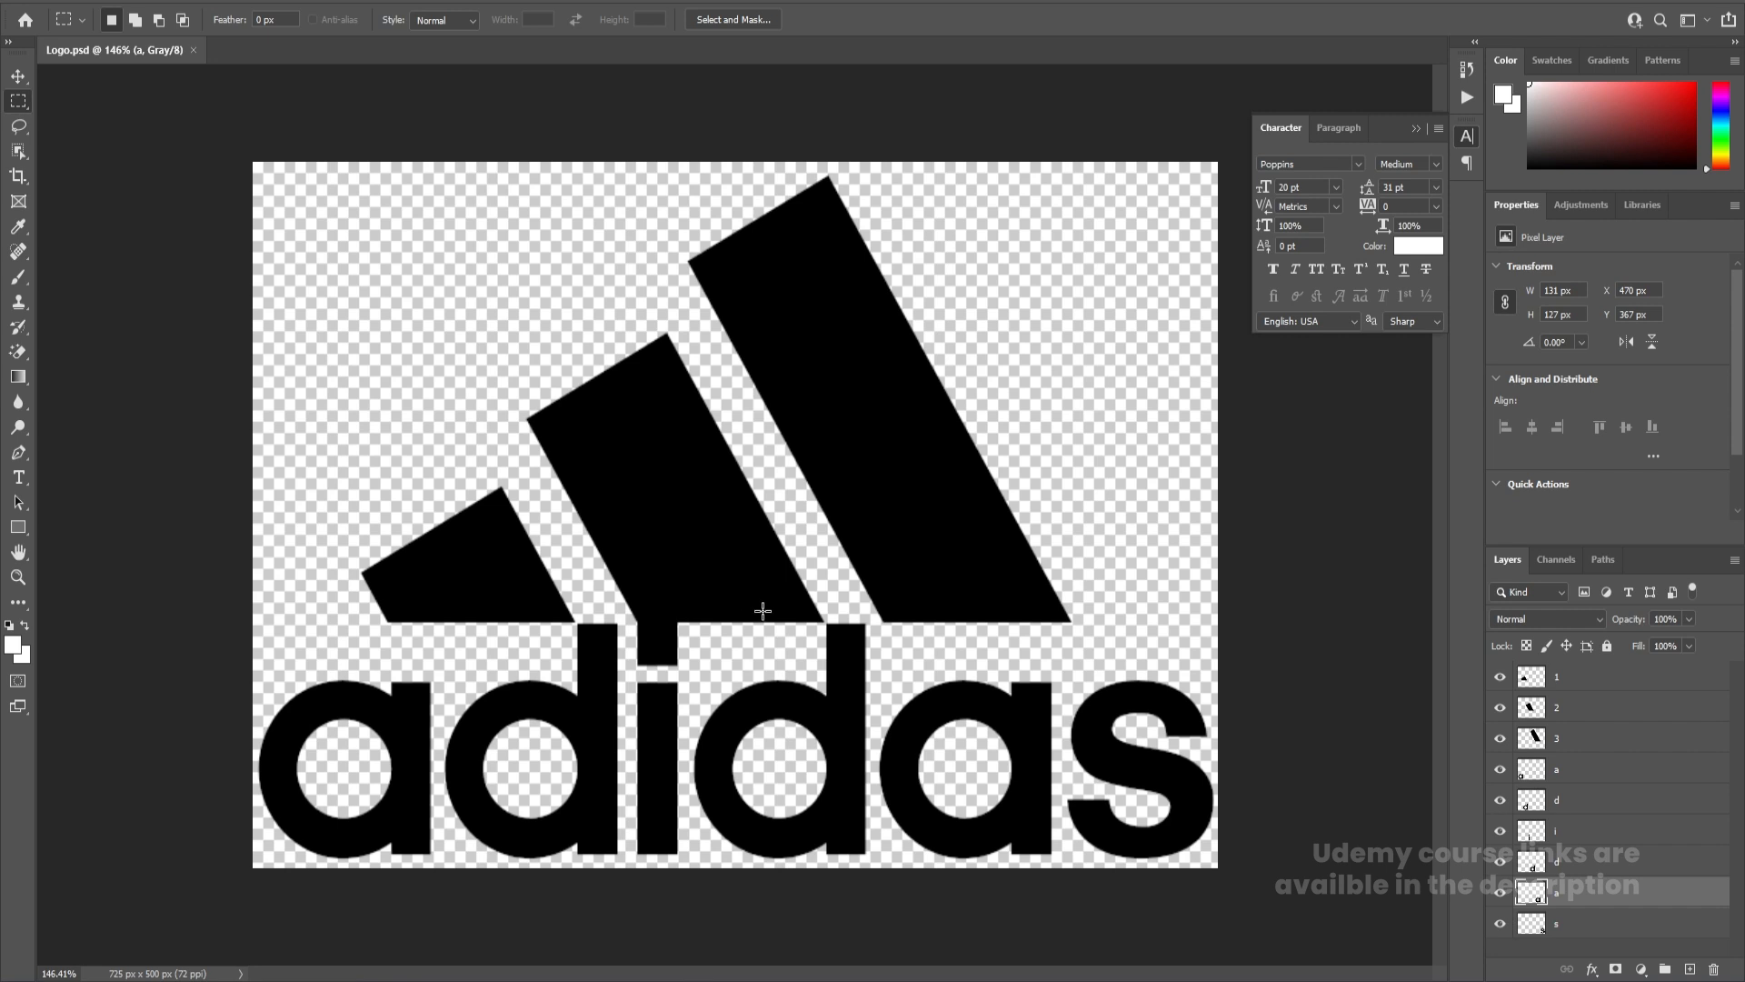
{"action": "key", "text": "v"}
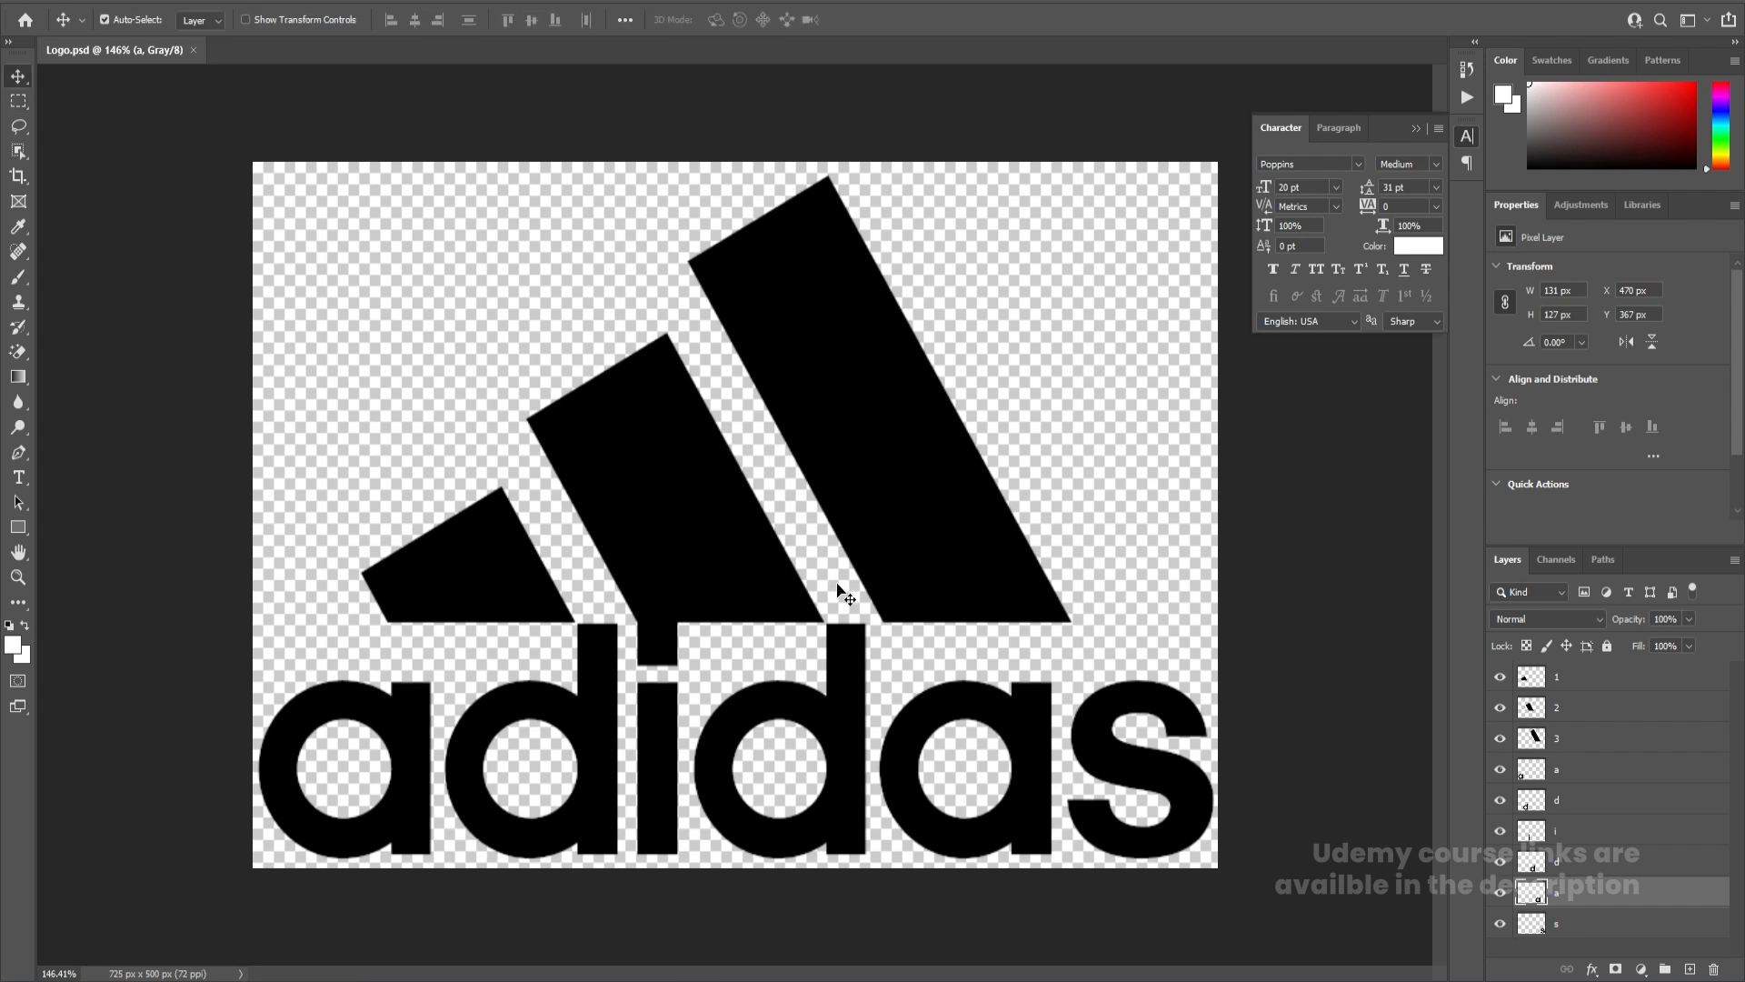
Switch to After Effects, create a composition named Main Animation at 60 frames per second, and show its title/action safe guides
{"action": "left_click", "coordinate": [473, 980]}
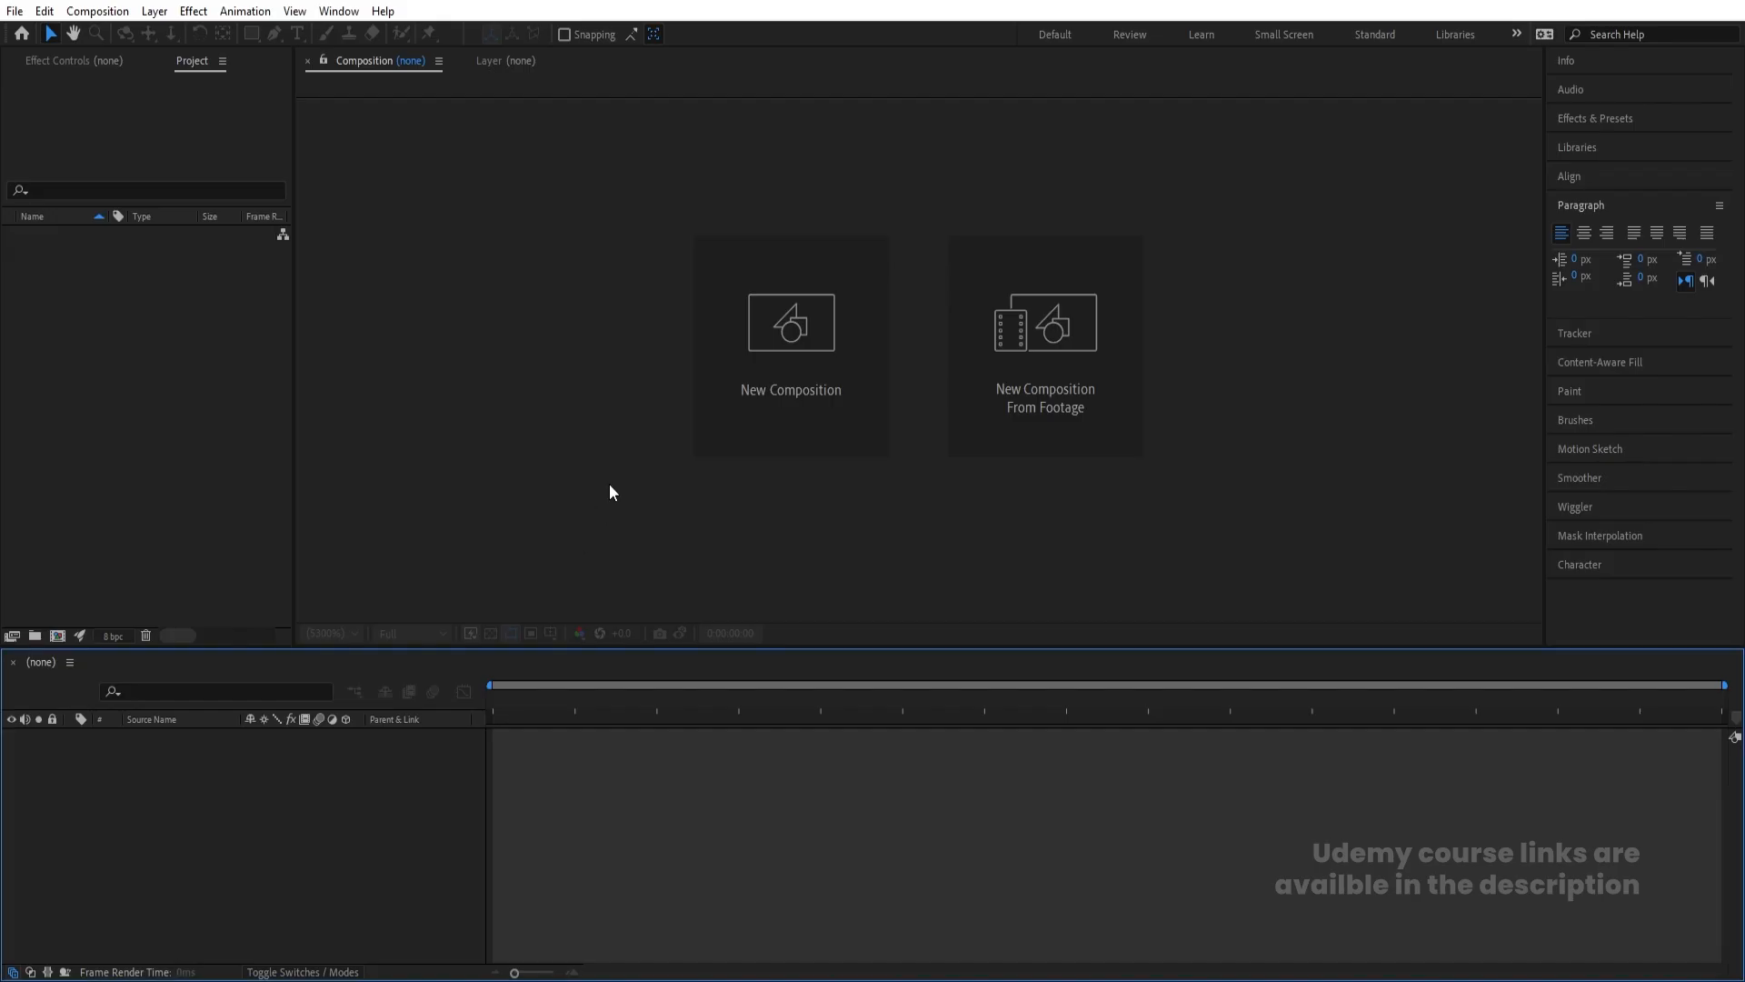
{"action": "left_click", "coordinate": [749, 422]}
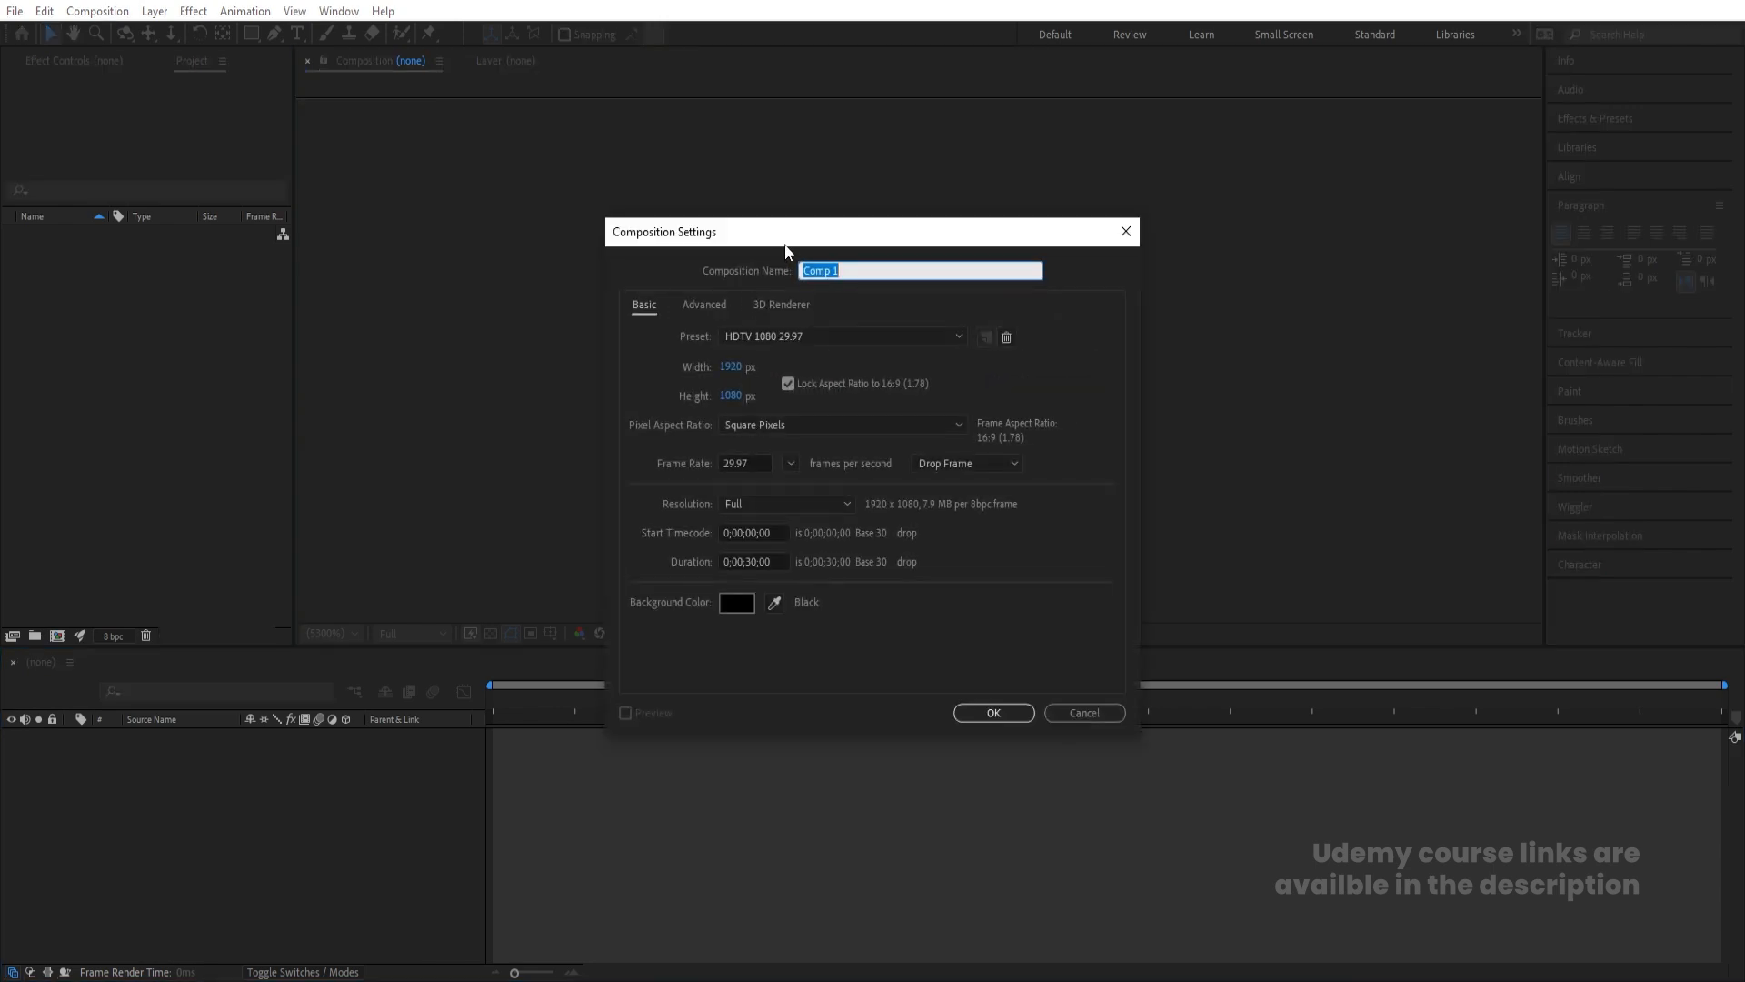
{"action": "type", "text": "Main Animation"}
{"action": "left_click", "coordinate": [751, 463]}
{"action": "type", "text": "60"}
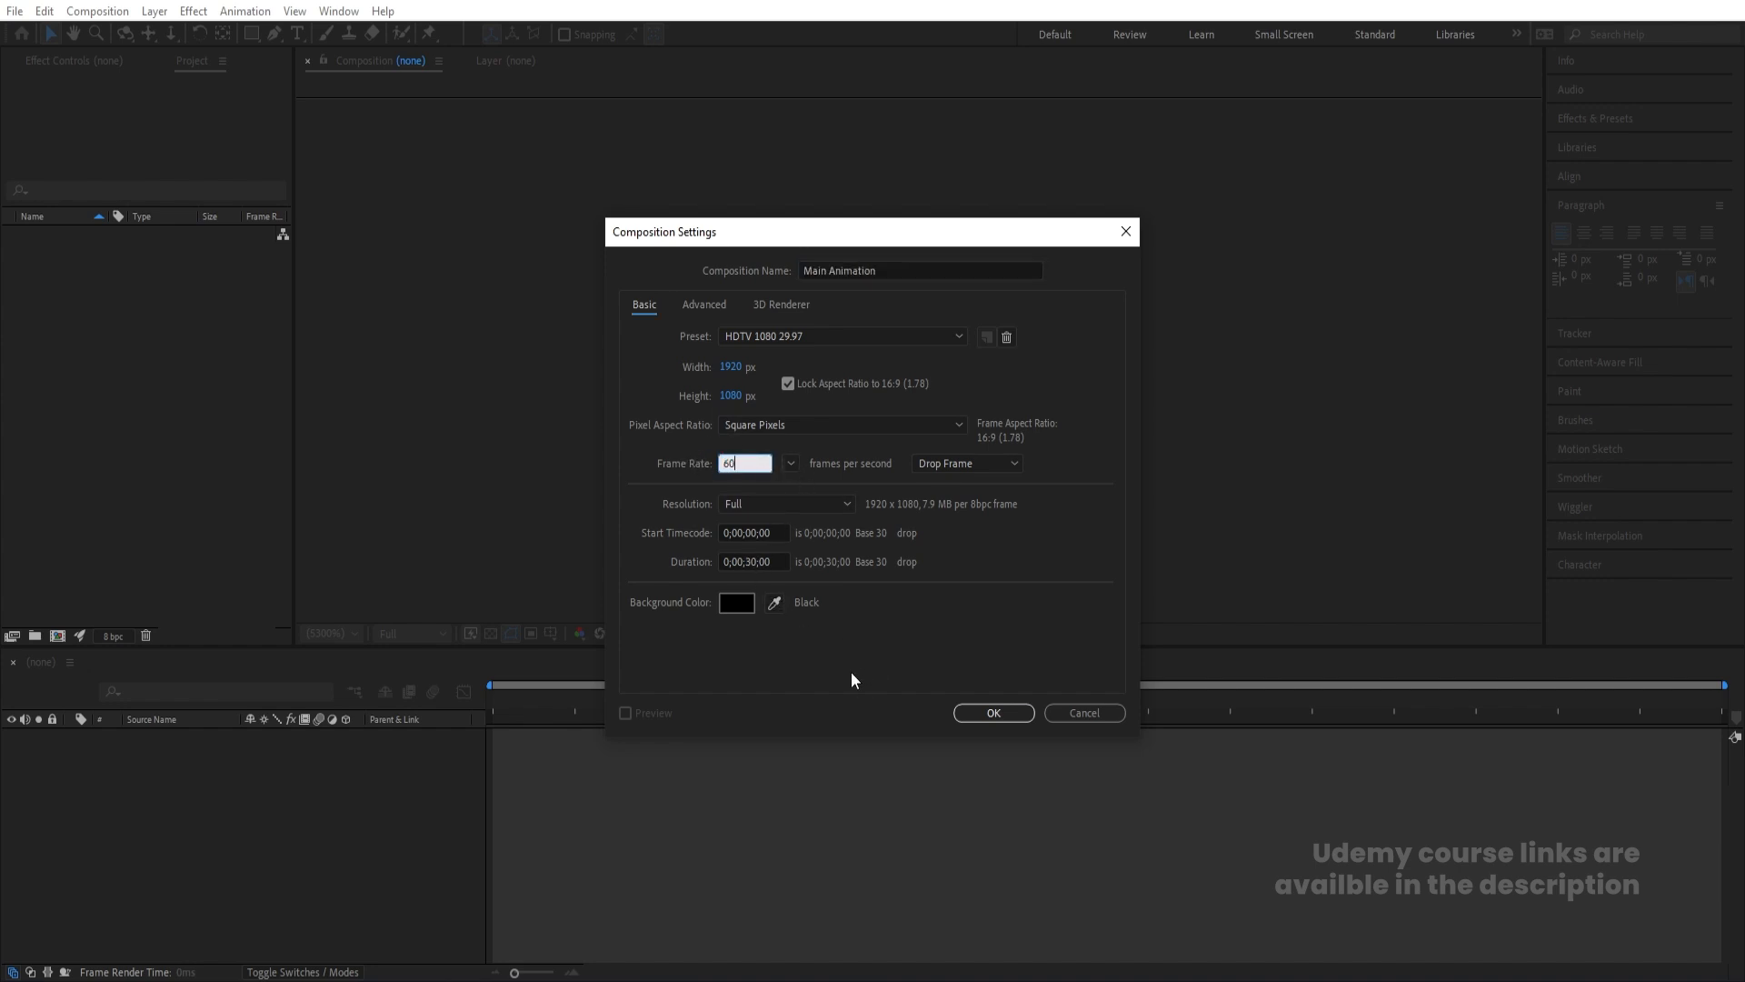
{"action": "left_click", "coordinate": [980, 713]}
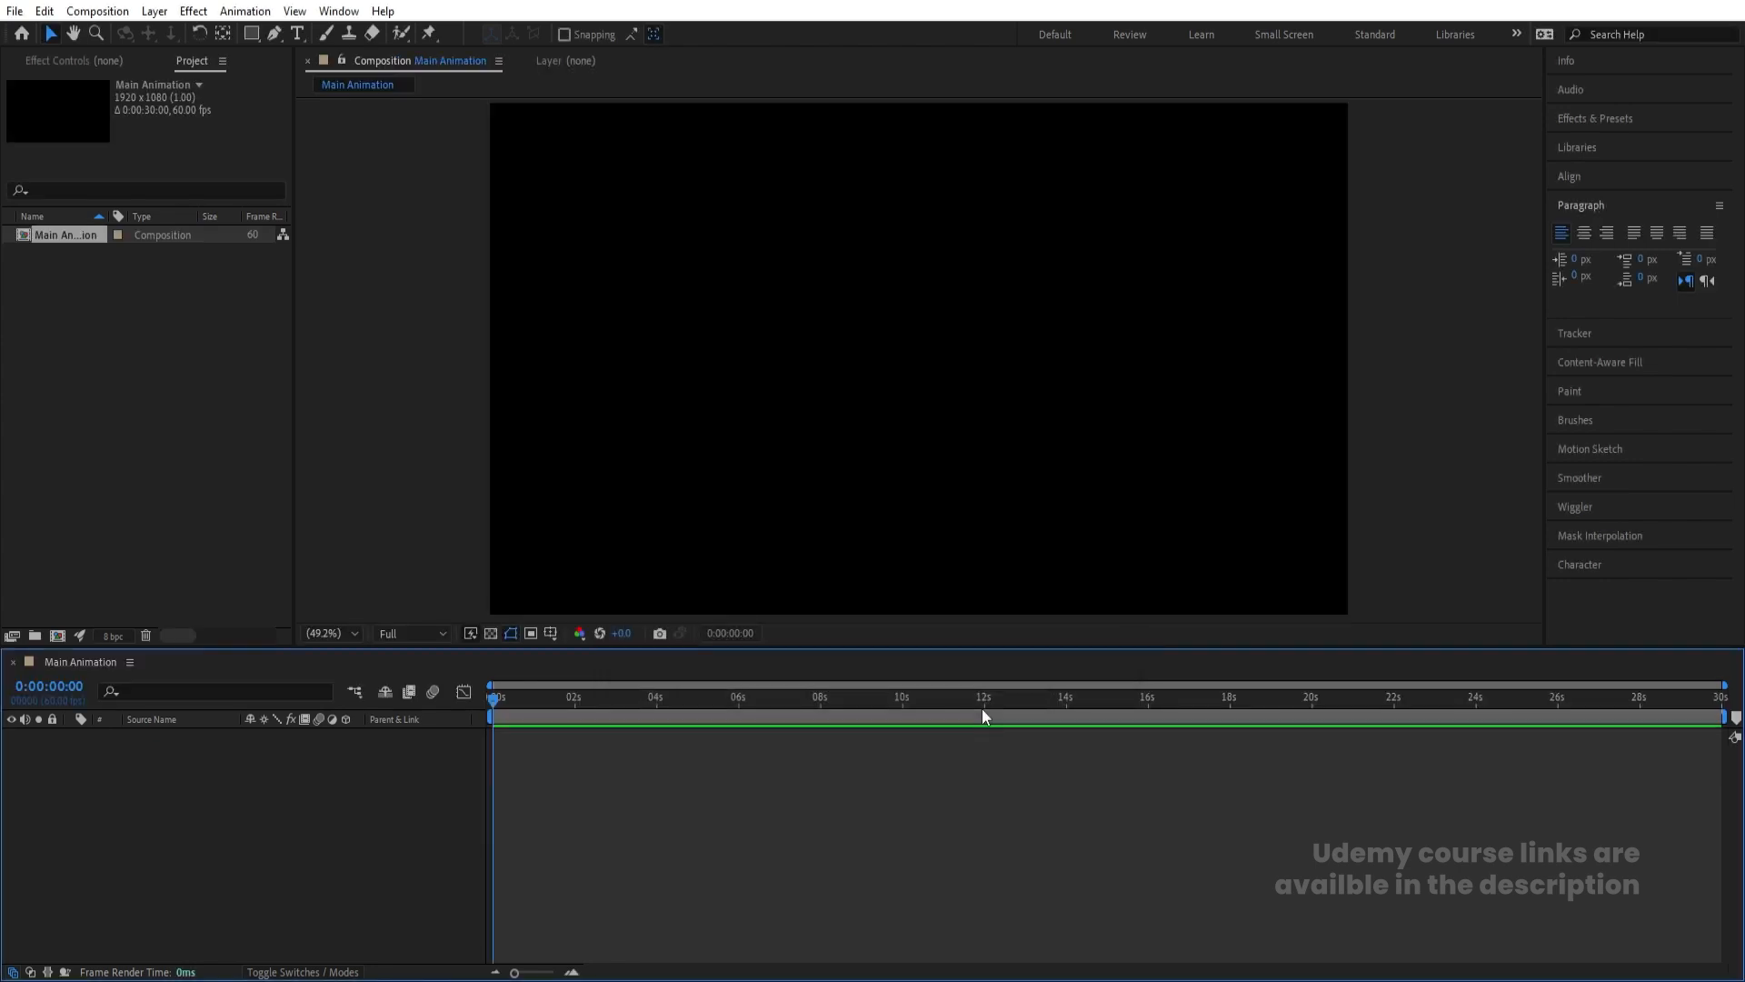
{"action": "left_click", "coordinate": [546, 634]}
{"action": "left_click", "coordinate": [574, 656]}
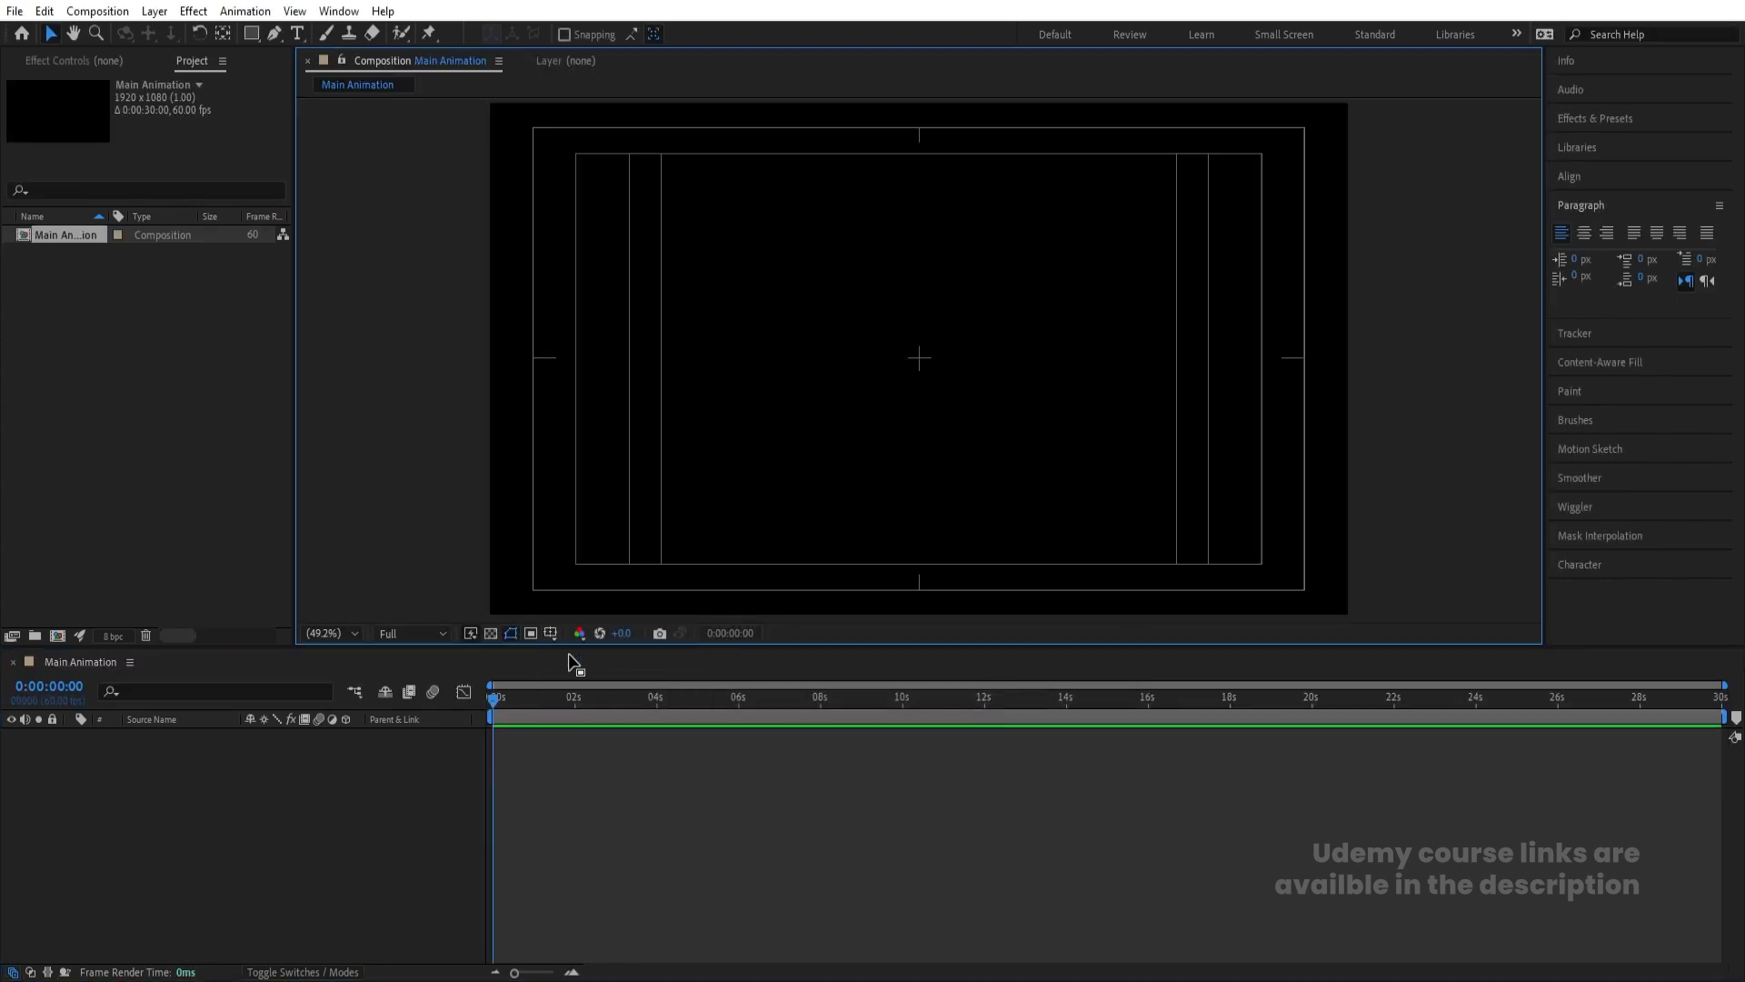
Import Logo.psd as Composition - Retain Layer Sizes and place the Logo composition in the Main Animation timeline
{"action": "double_click", "coordinate": [164, 330]}
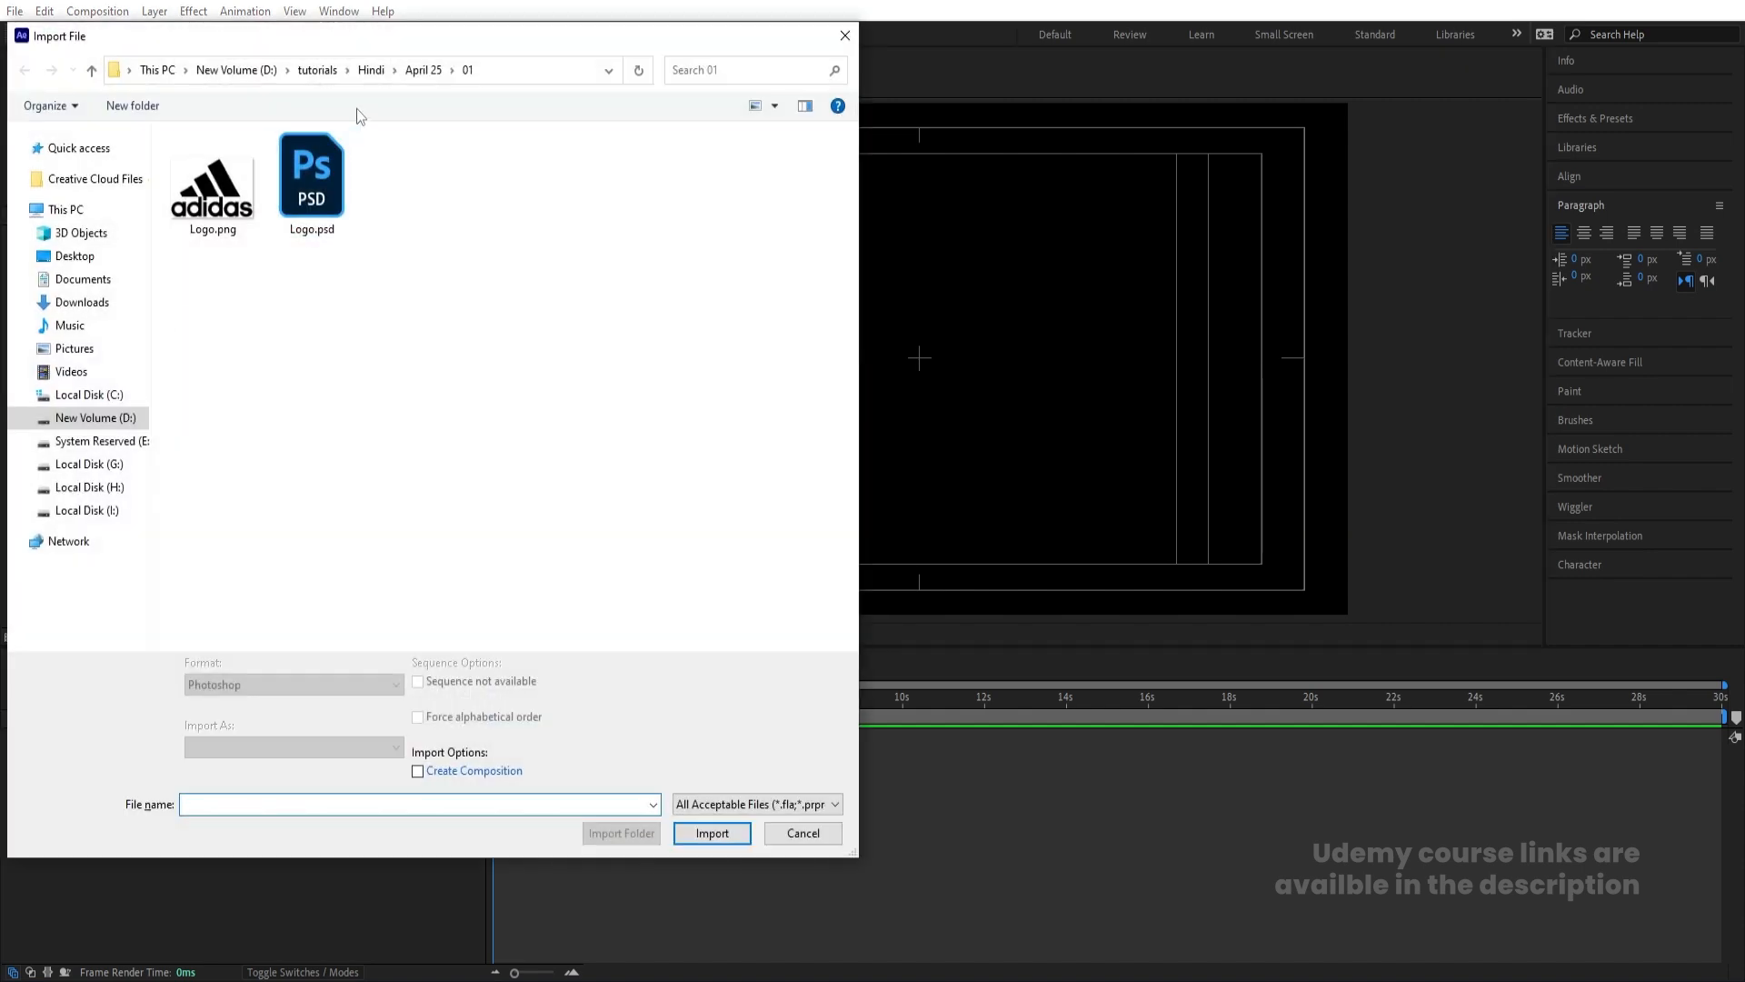
{"action": "left_click", "coordinate": [330, 200]}
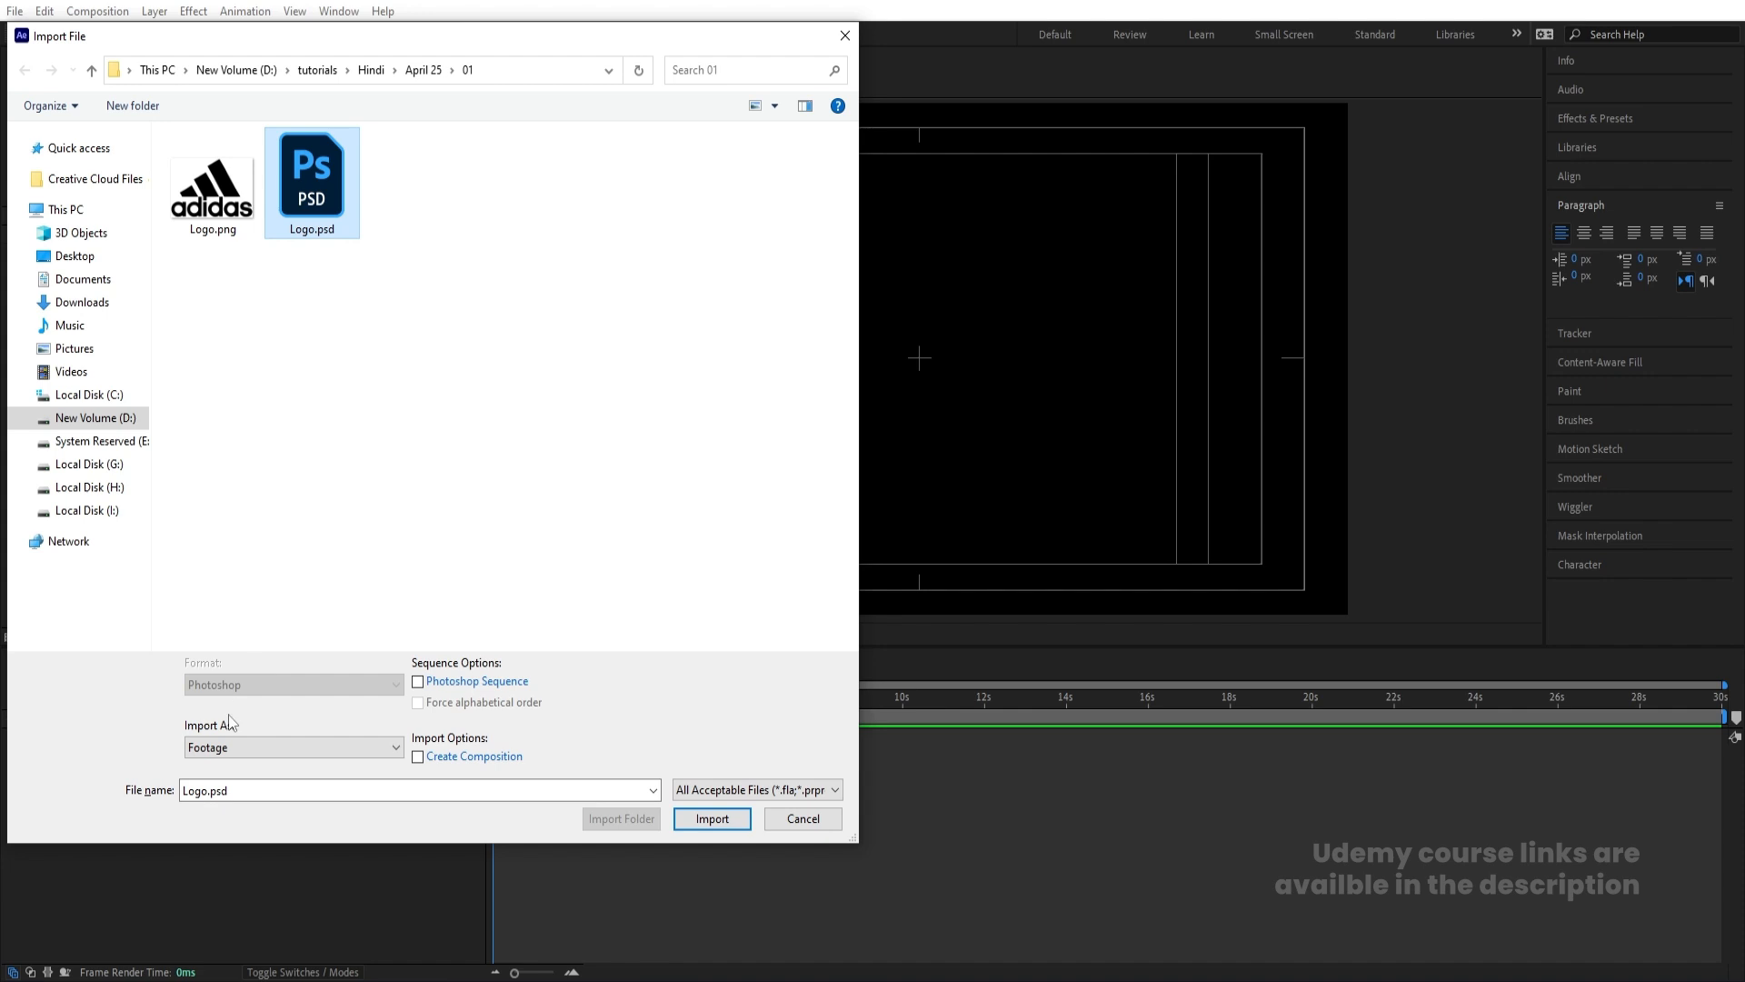
{"action": "left_click", "coordinate": [256, 751]}
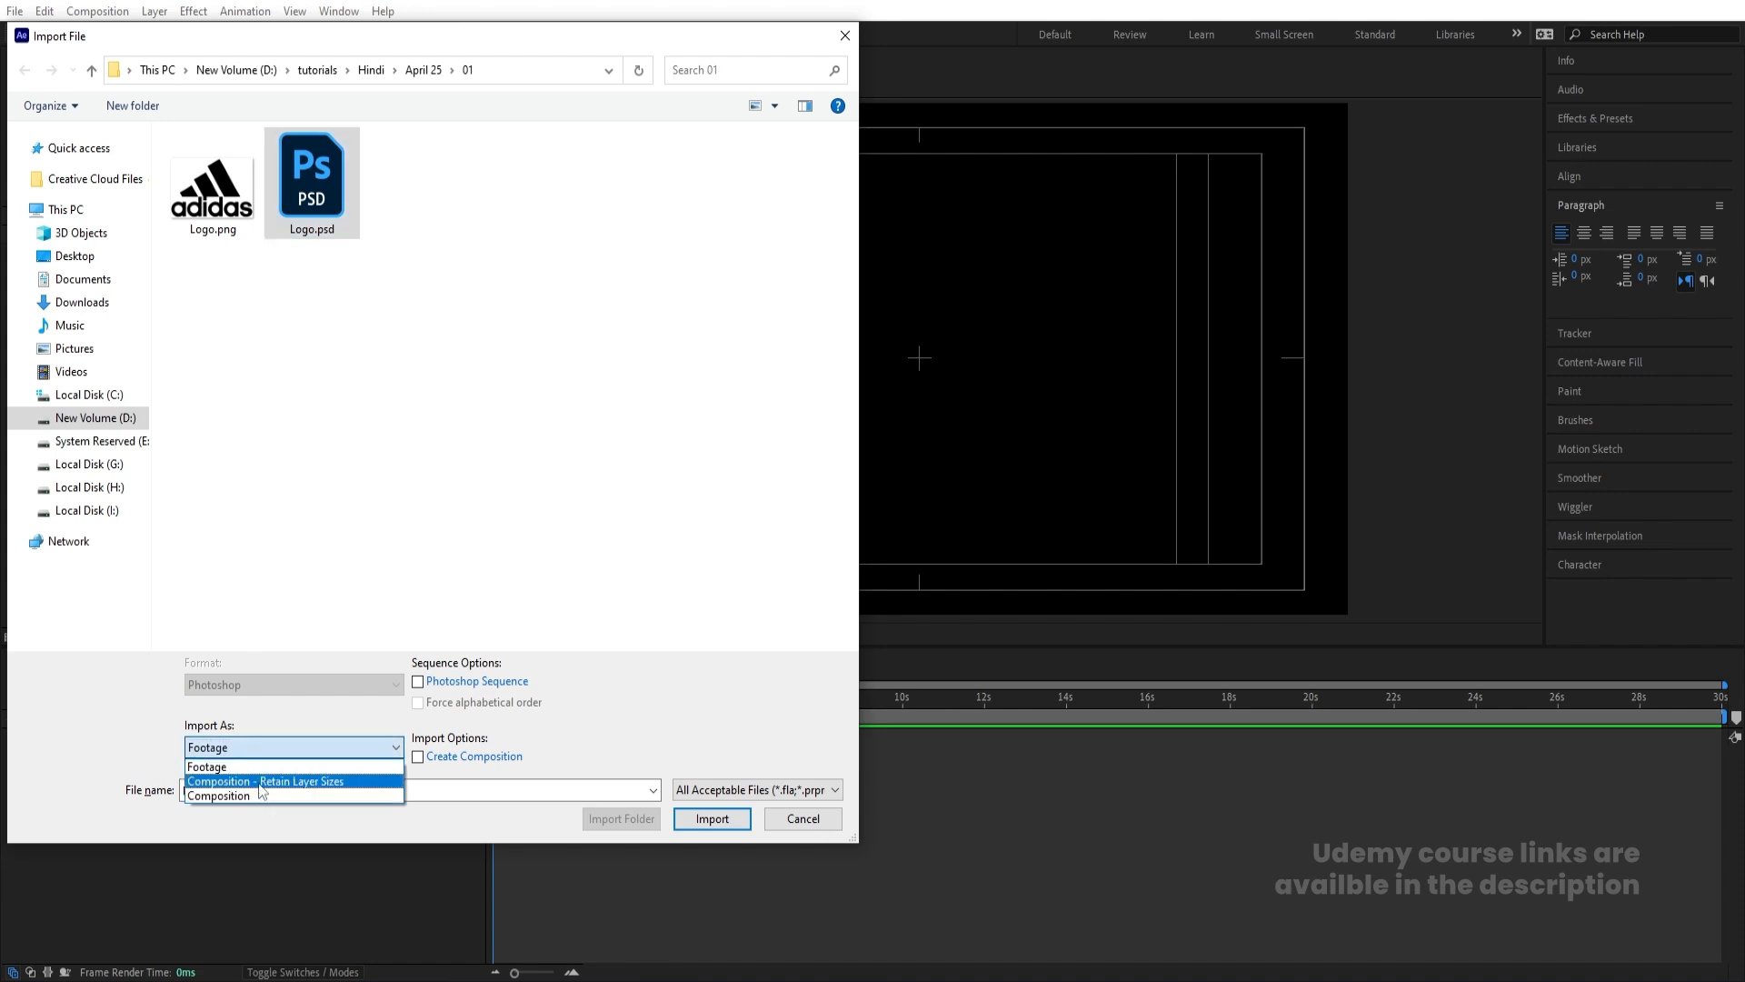
{"action": "left_click", "coordinate": [260, 784]}
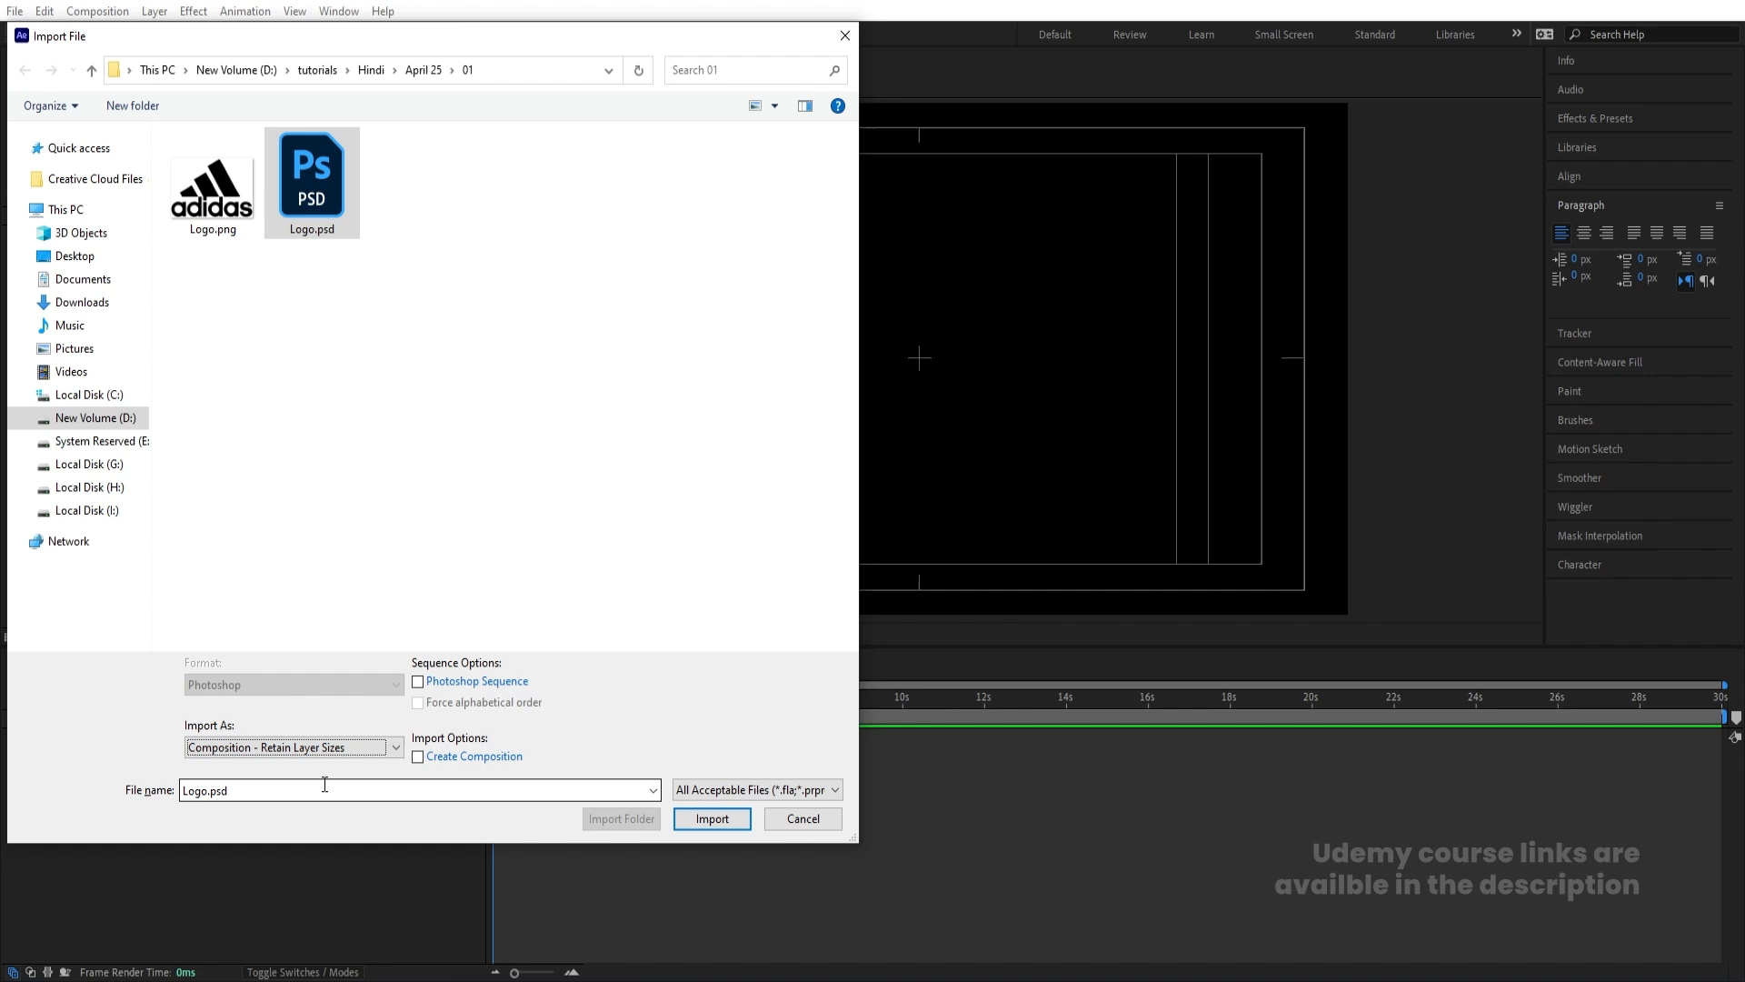
{"action": "left_click", "coordinate": [708, 820]}
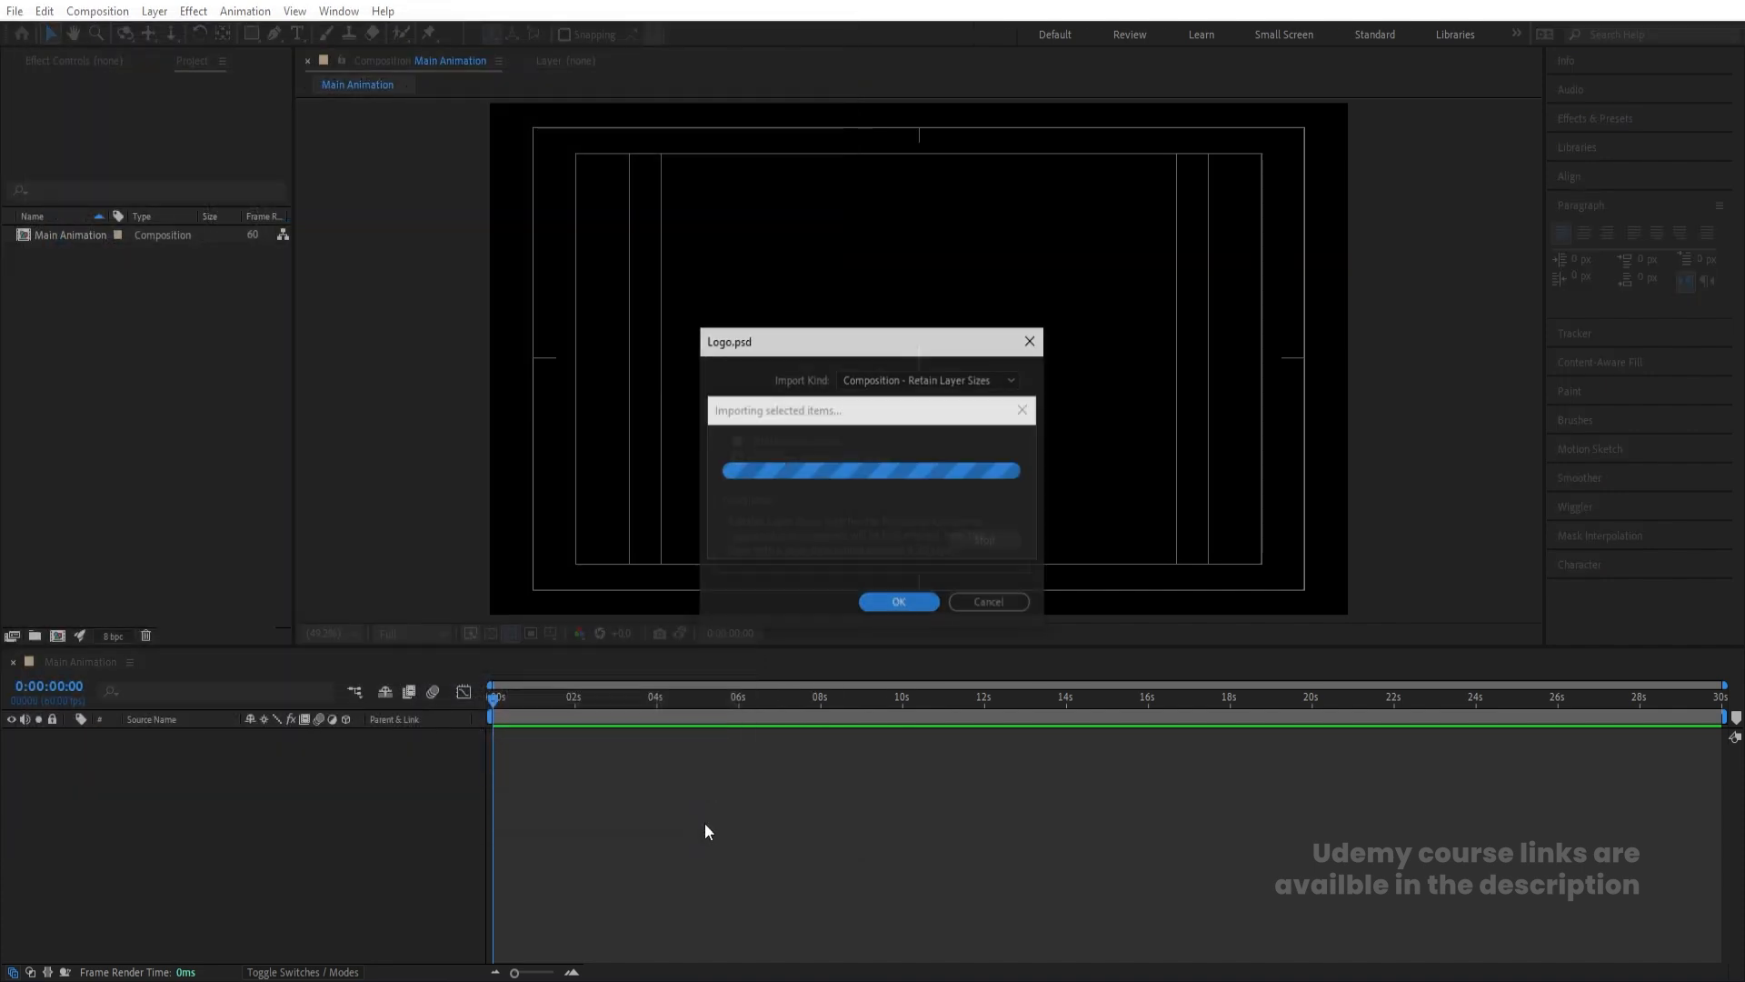
{"action": "left_click", "coordinate": [882, 604]}
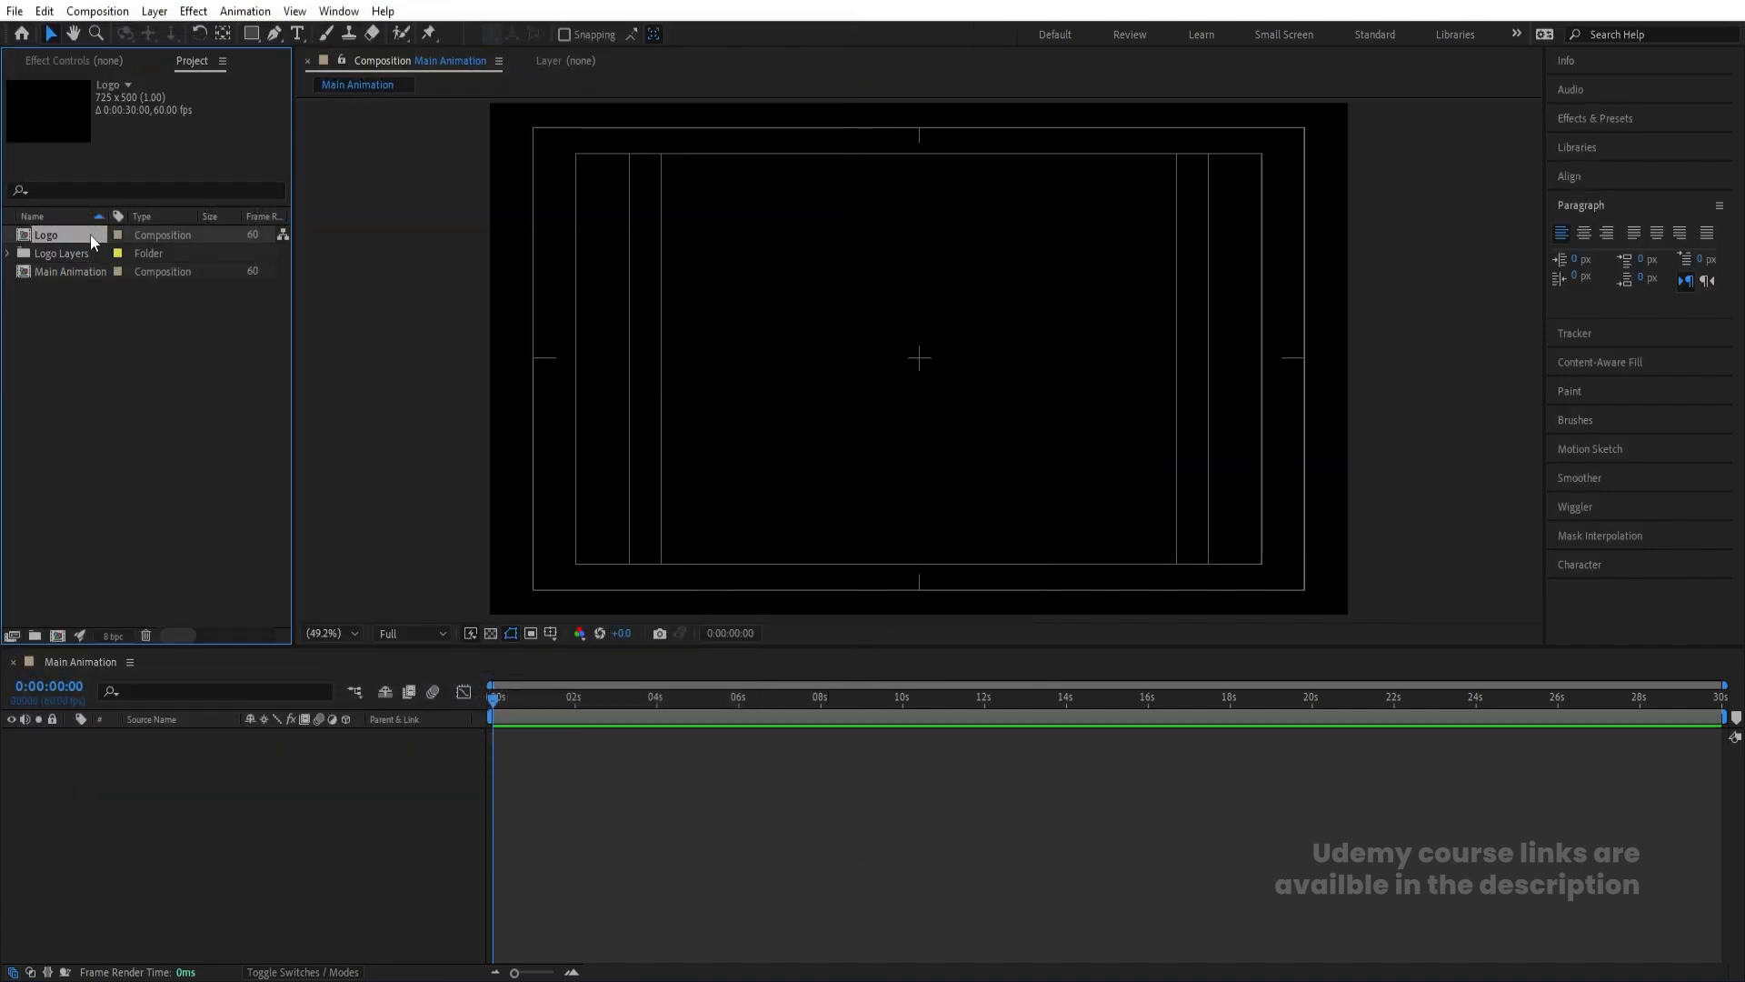
{"action": "left_click_drag", "start_coordinate": [90, 234], "coordinate": [271, 772]}
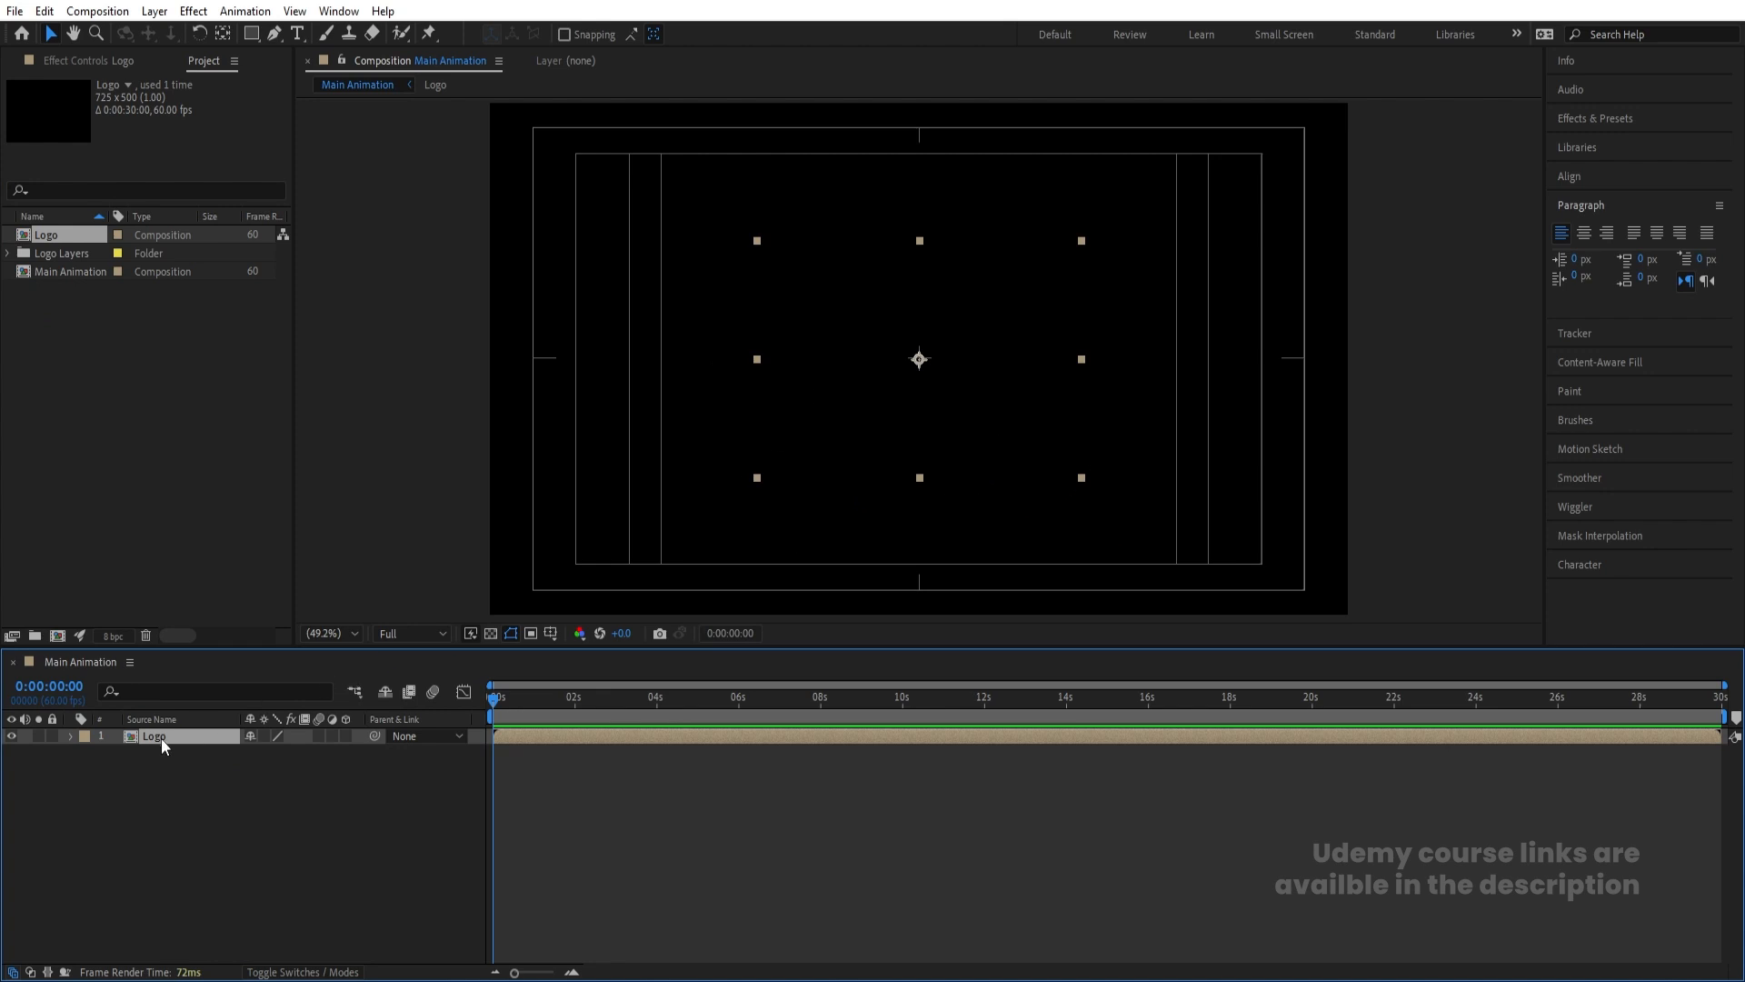
Set the background color of the Main Animation composition to white, FFFFFF
{"action": "left_click", "coordinate": [209, 768]}
{"action": "key", "text": "ctrl+k"}
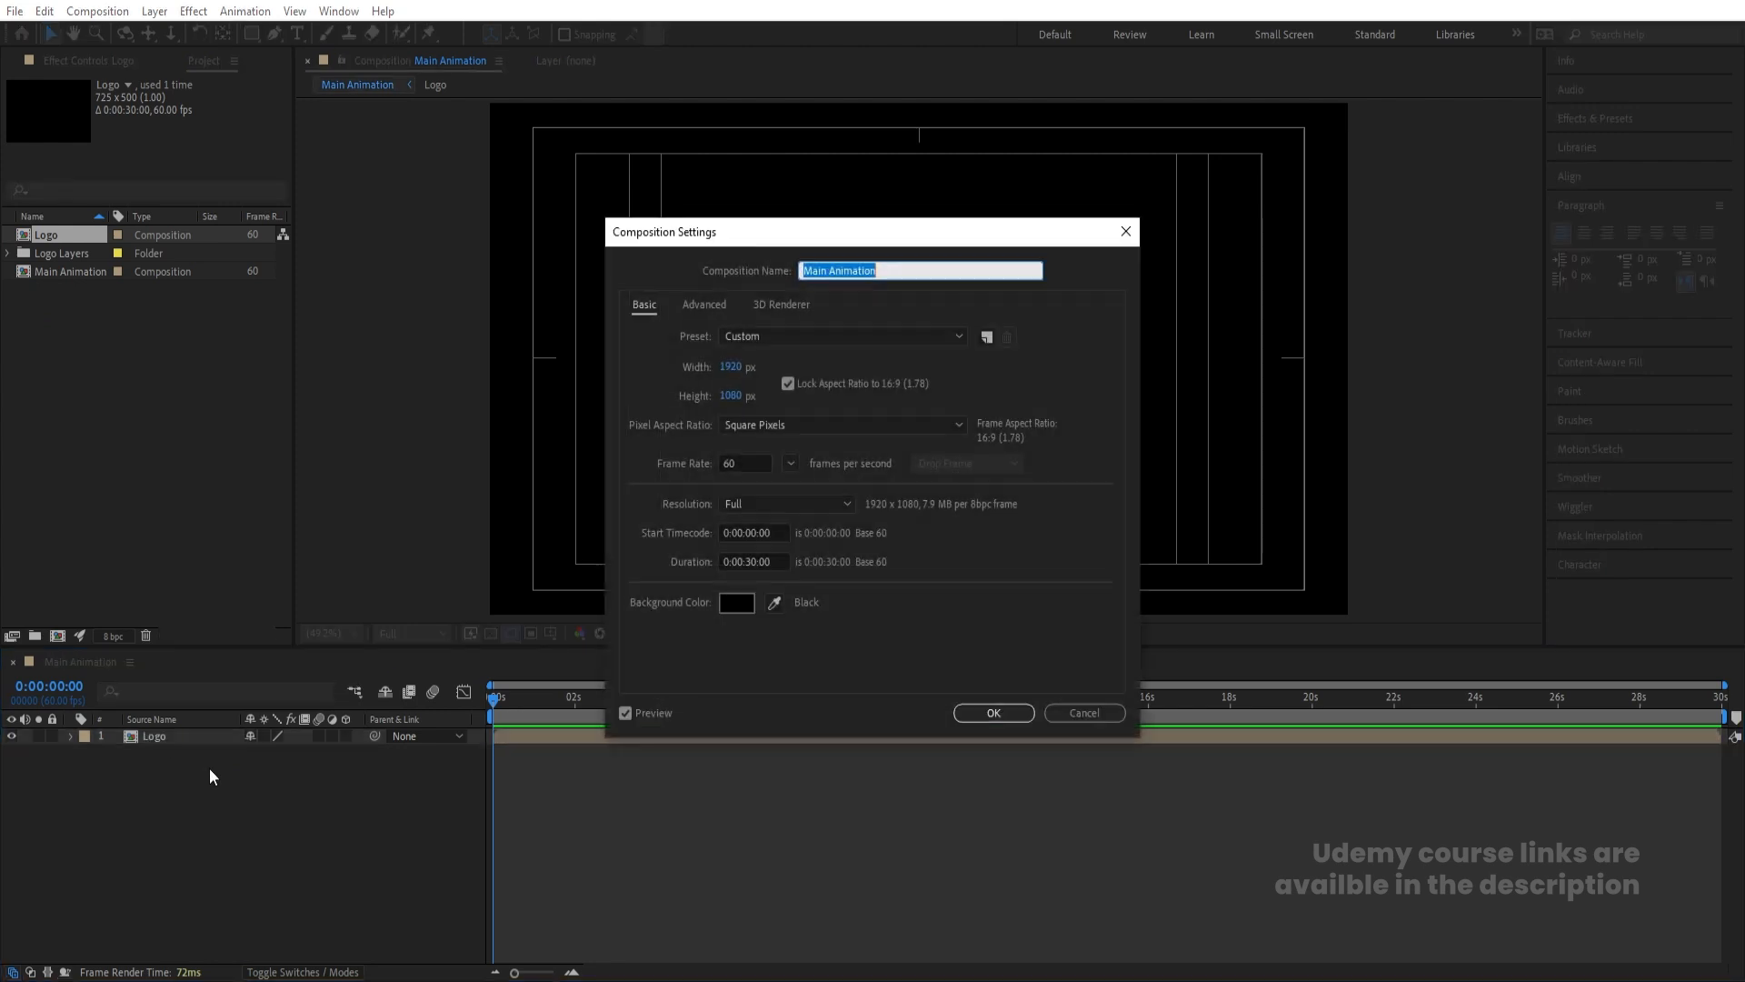
{"action": "left_click", "coordinate": [737, 602]}
{"action": "type", "text": "ffffff"}
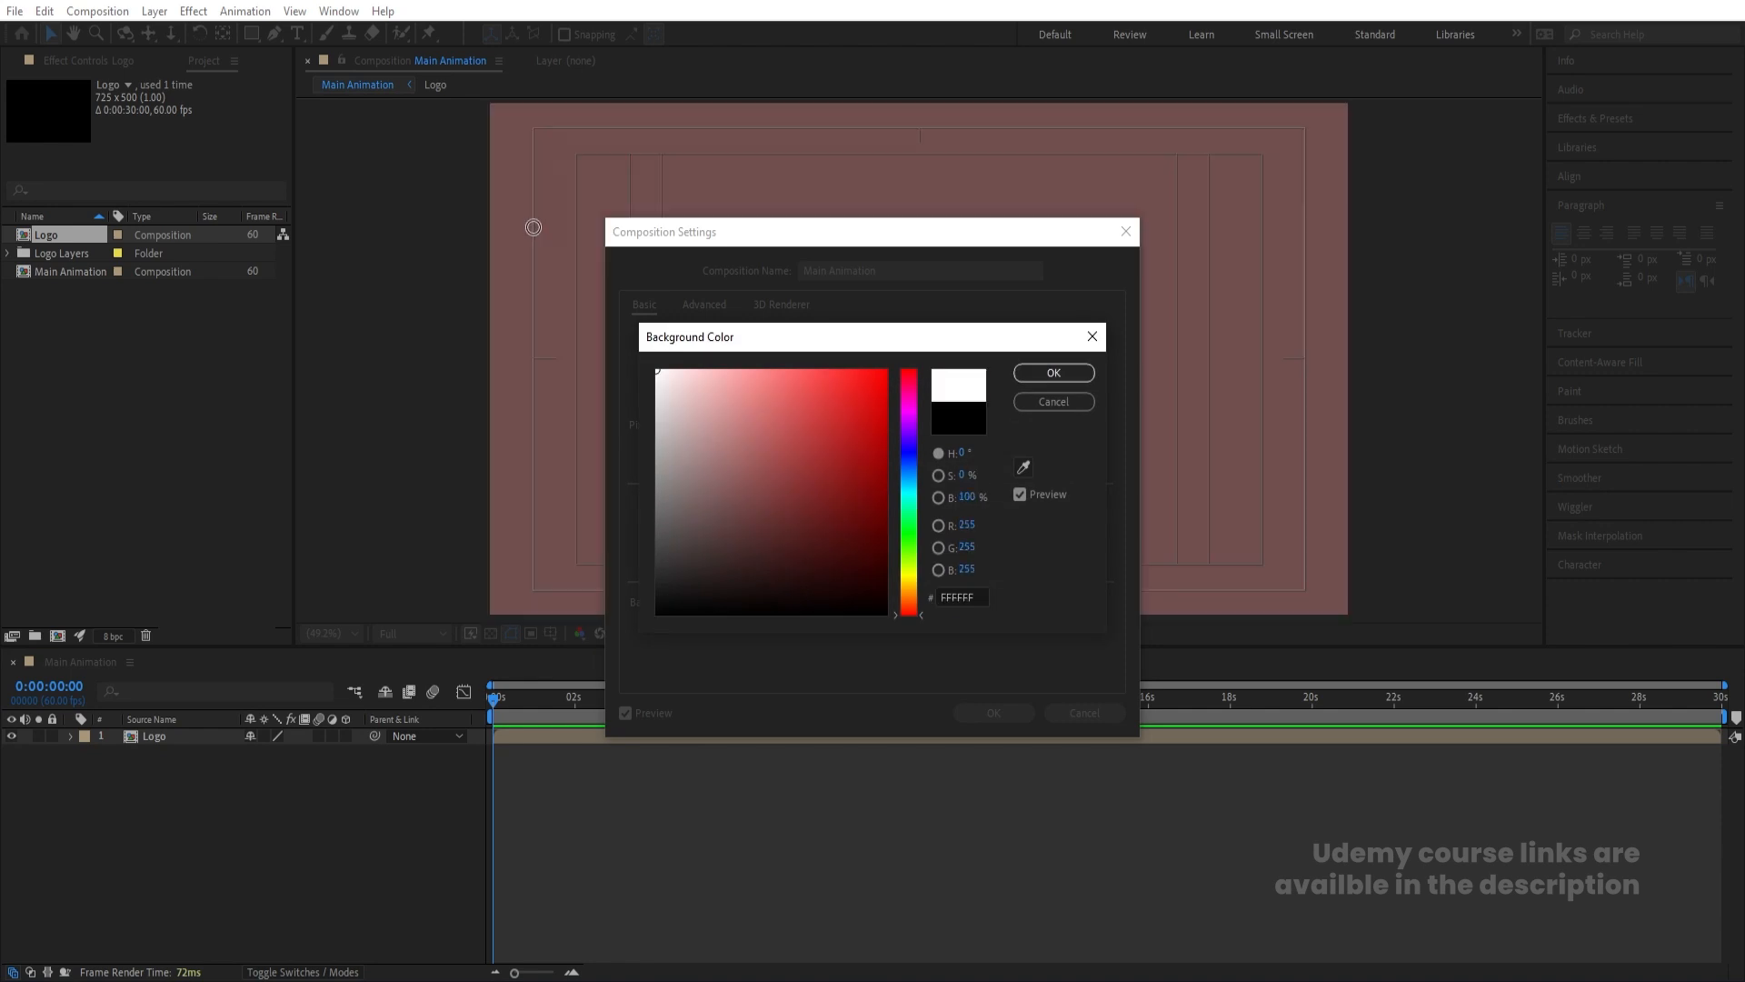
{"action": "key", "text": "Return"}
{"action": "key", "text": "Return"}
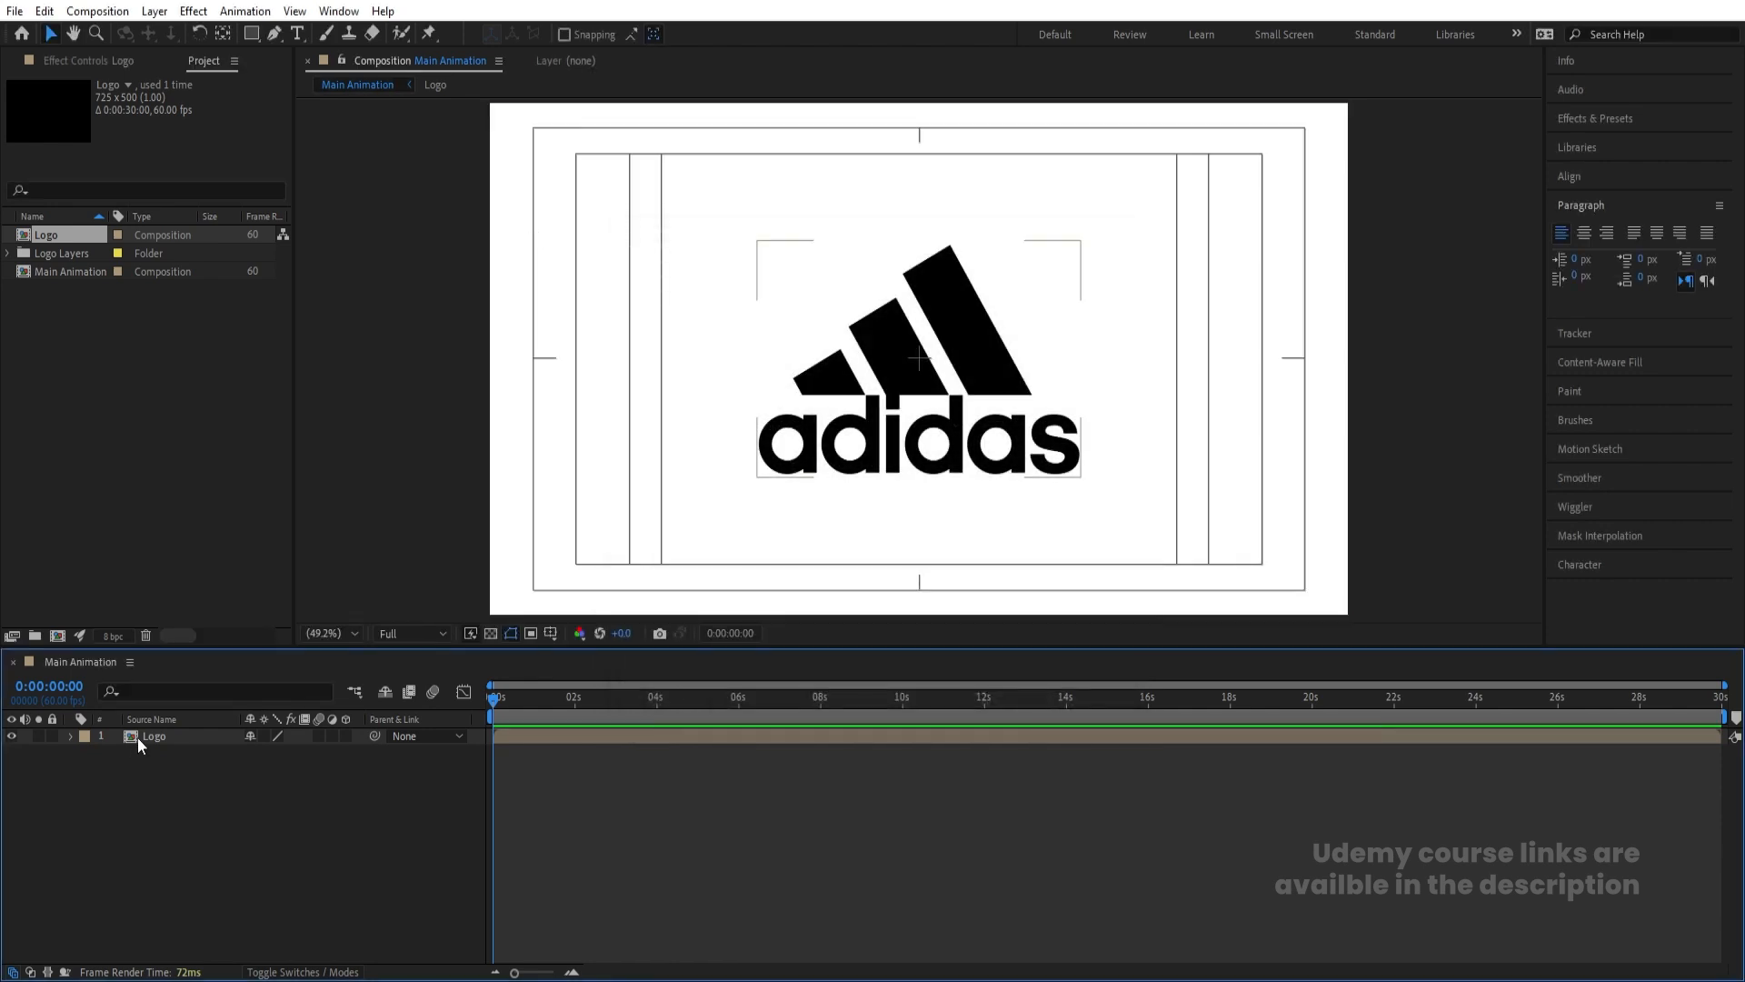
Replace the nested Logo layer in Main Animation with copies of all its individual layers, aligned over the centered logo
{"action": "double_click", "coordinate": [138, 738]}
{"action": "key", "text": "ctrl+a"}
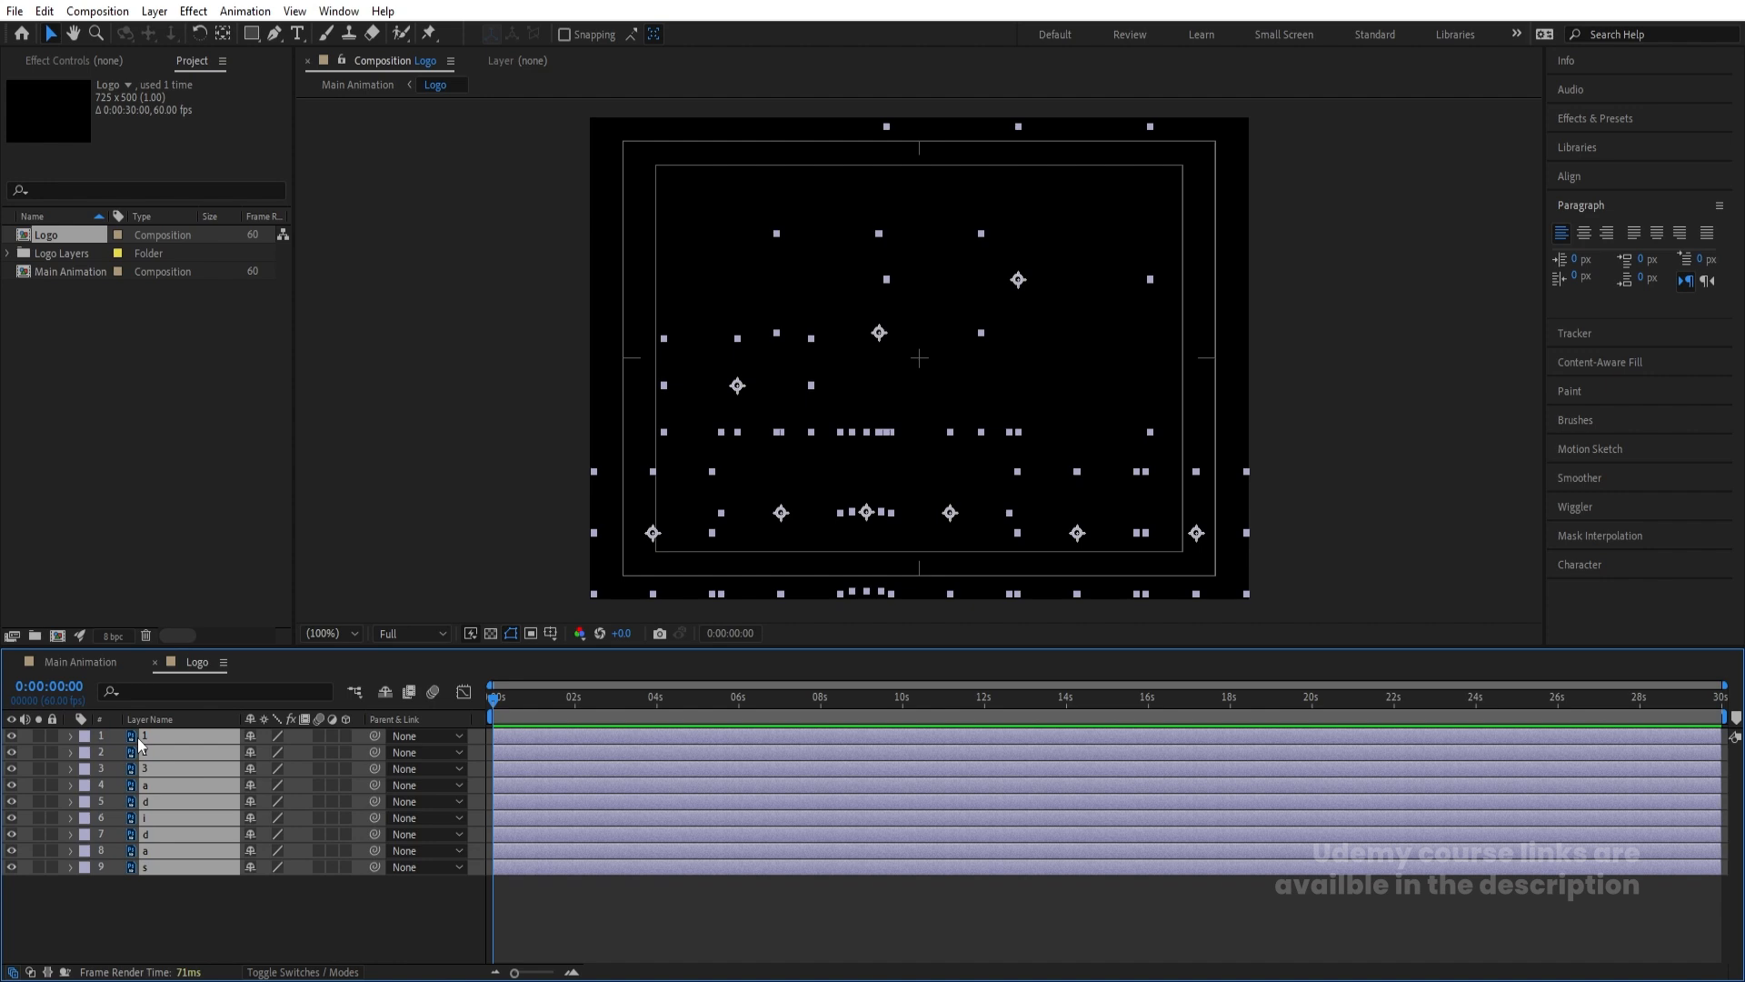
{"action": "left_click", "coordinate": [57, 661]}
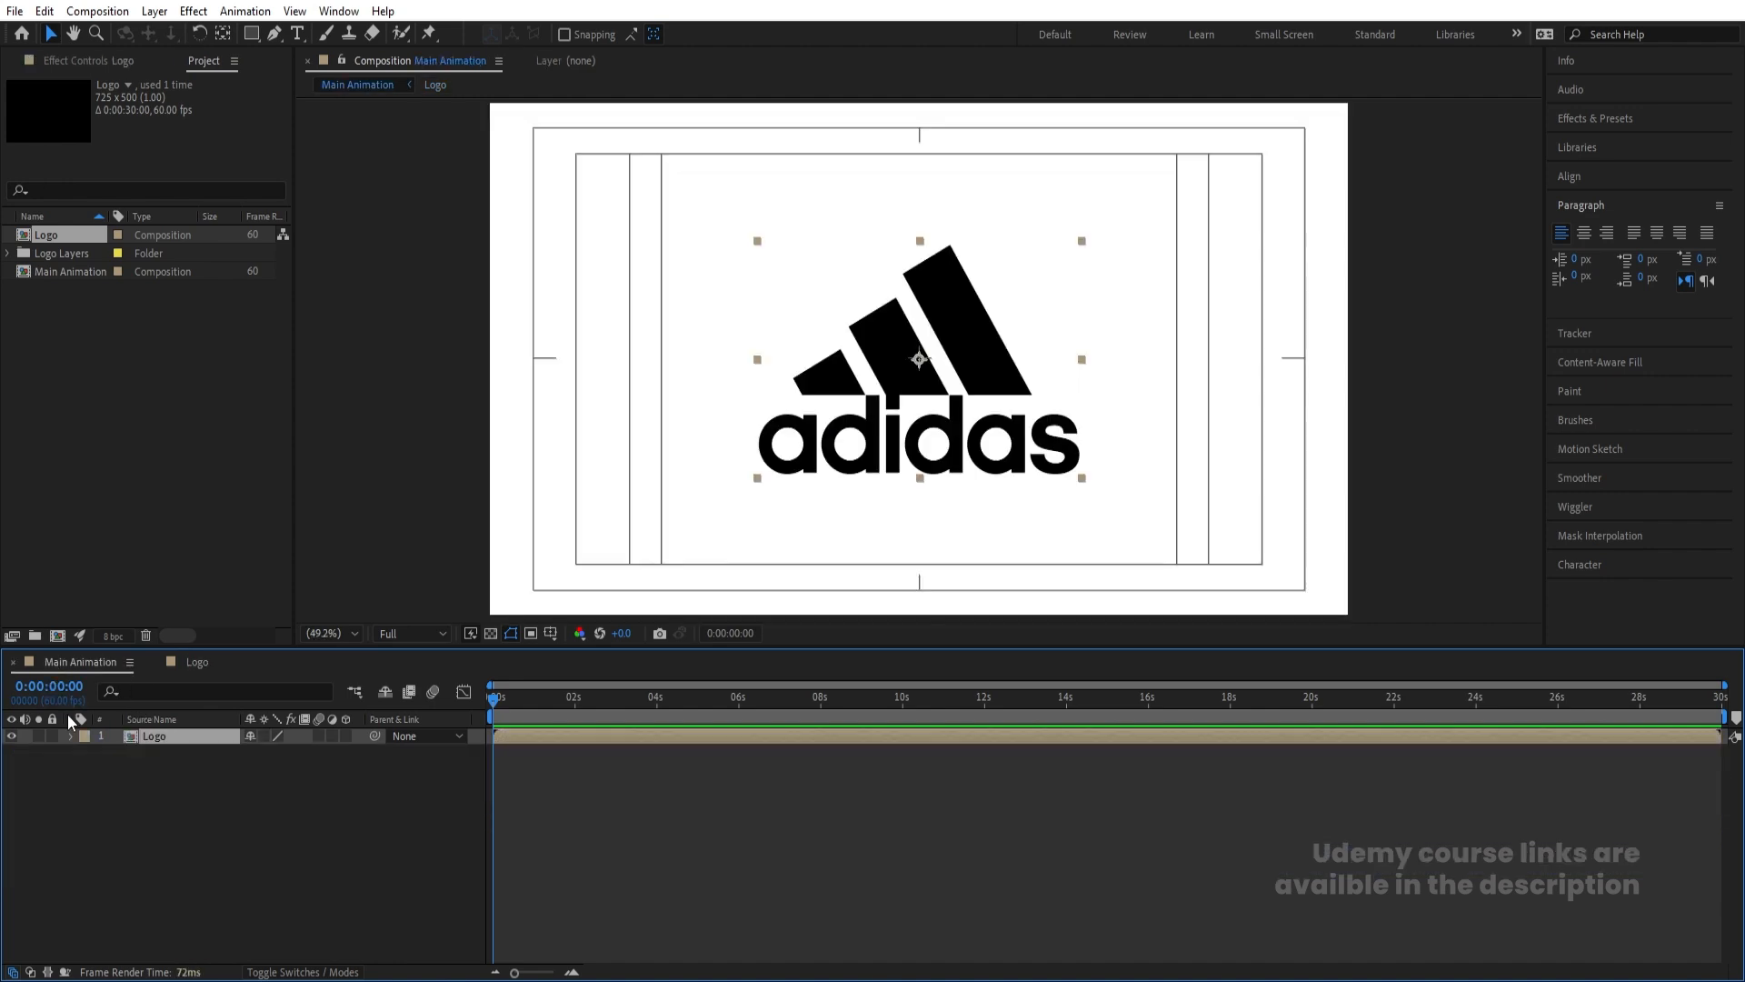
{"action": "key", "text": "ctrl+v"}
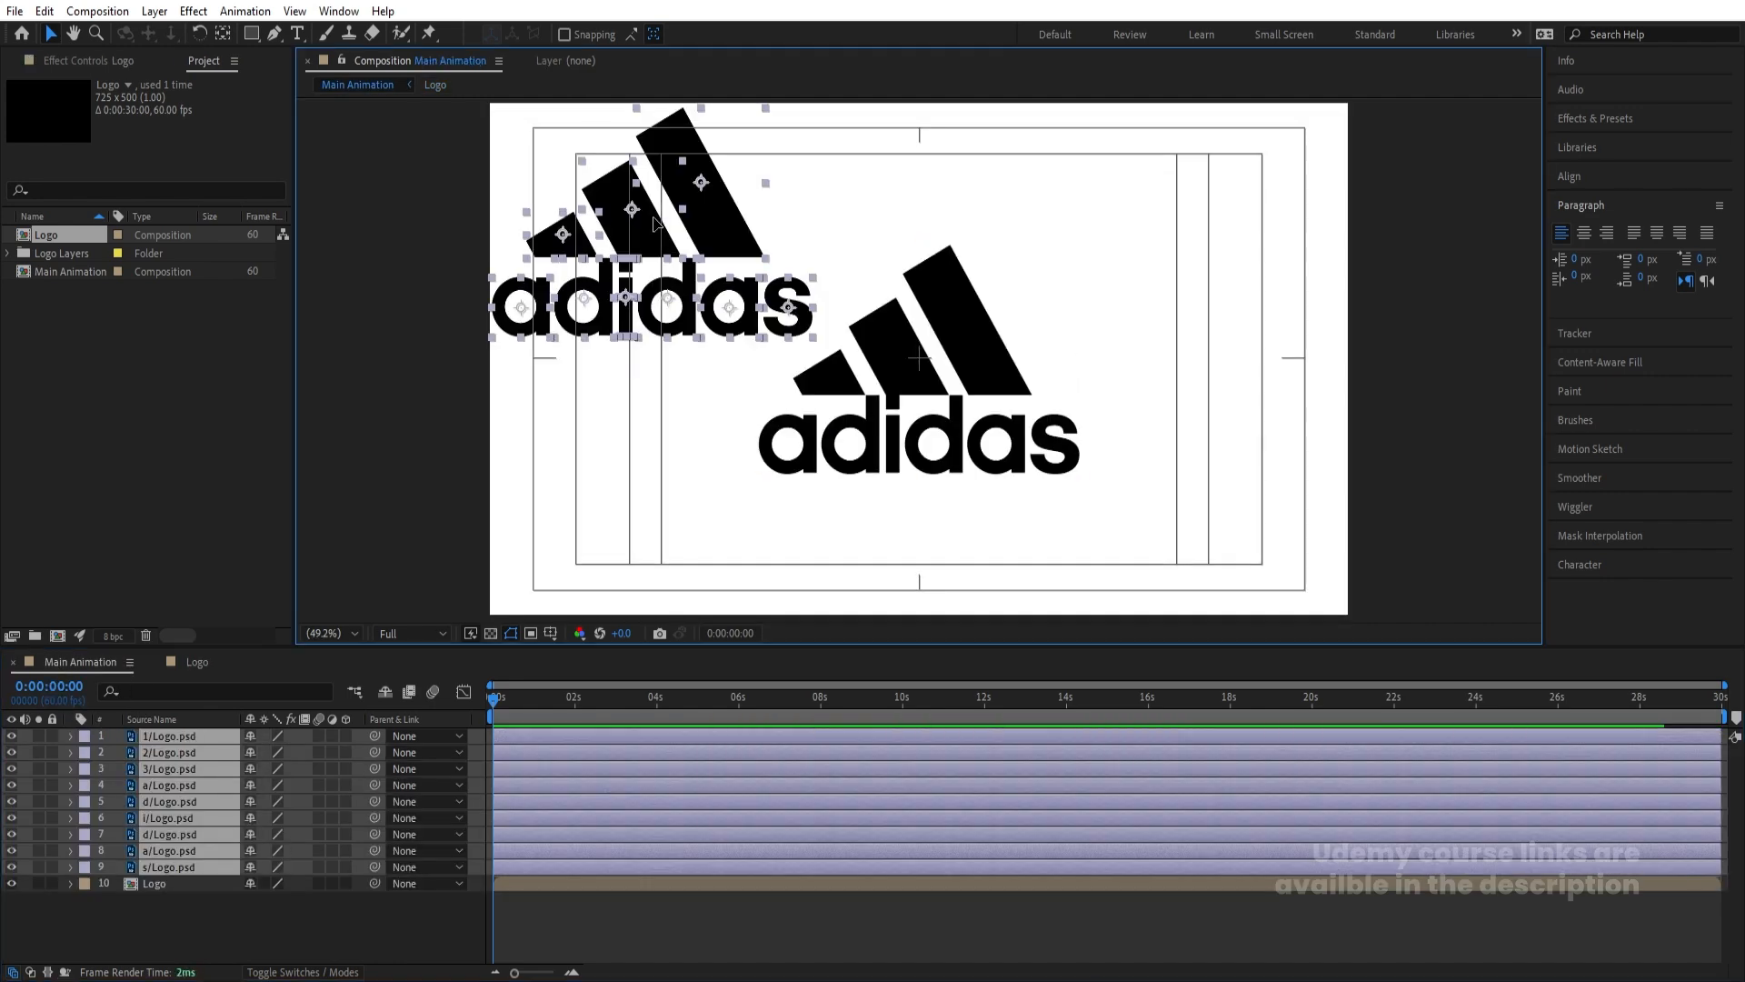
{"action": "left_click_drag", "start_coordinate": [654, 223], "coordinate": [921, 358]}
{"action": "left_click", "coordinate": [167, 887]}
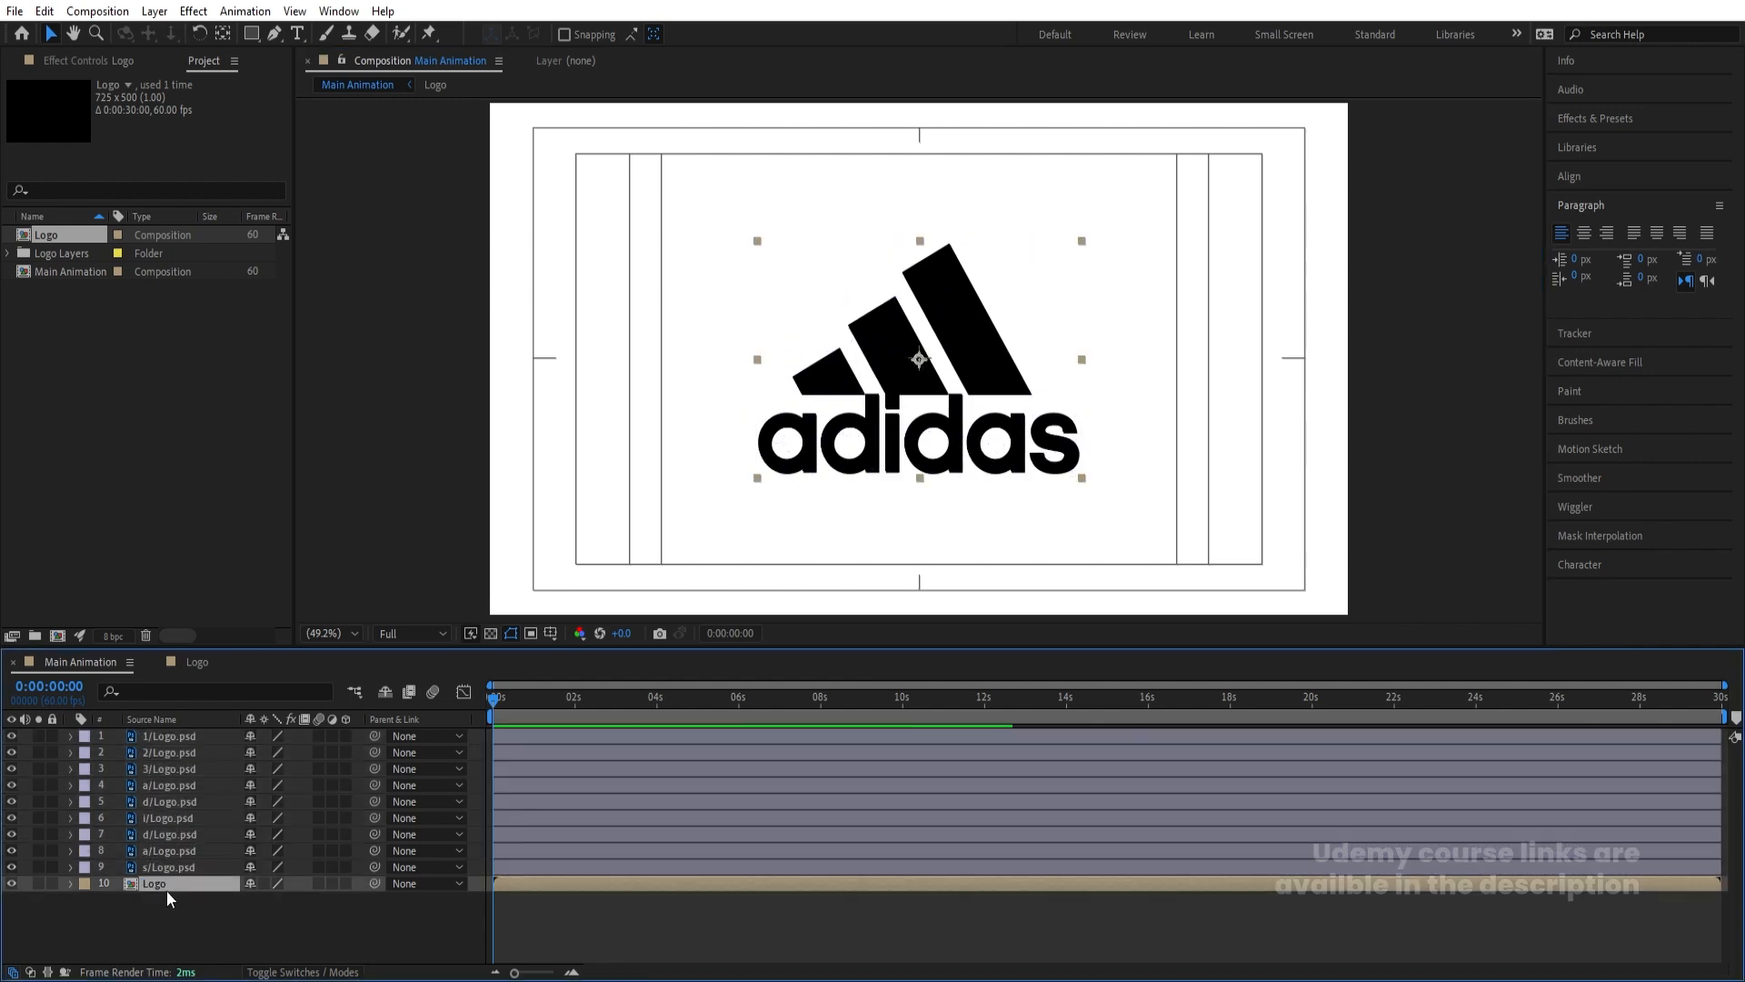
{"action": "key", "text": "Delete"}
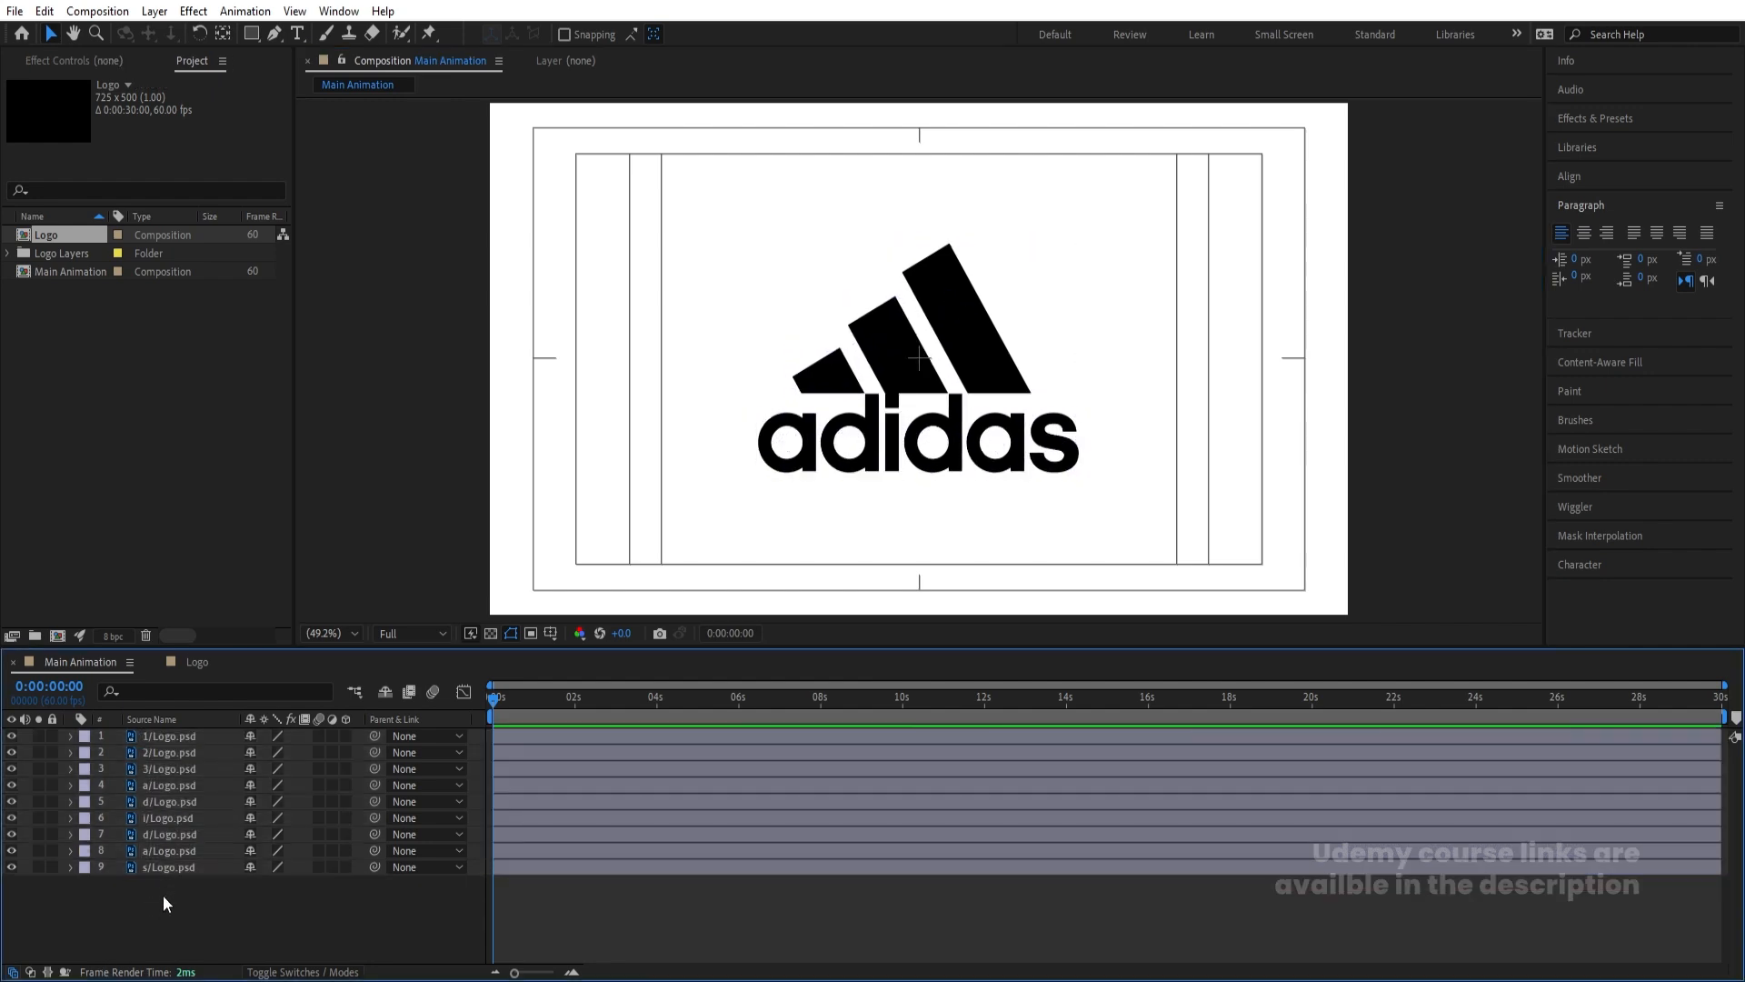
{"action": "right_click", "coordinate": [163, 895]}
{"action": "mouse_move", "coordinate": [300, 663]}
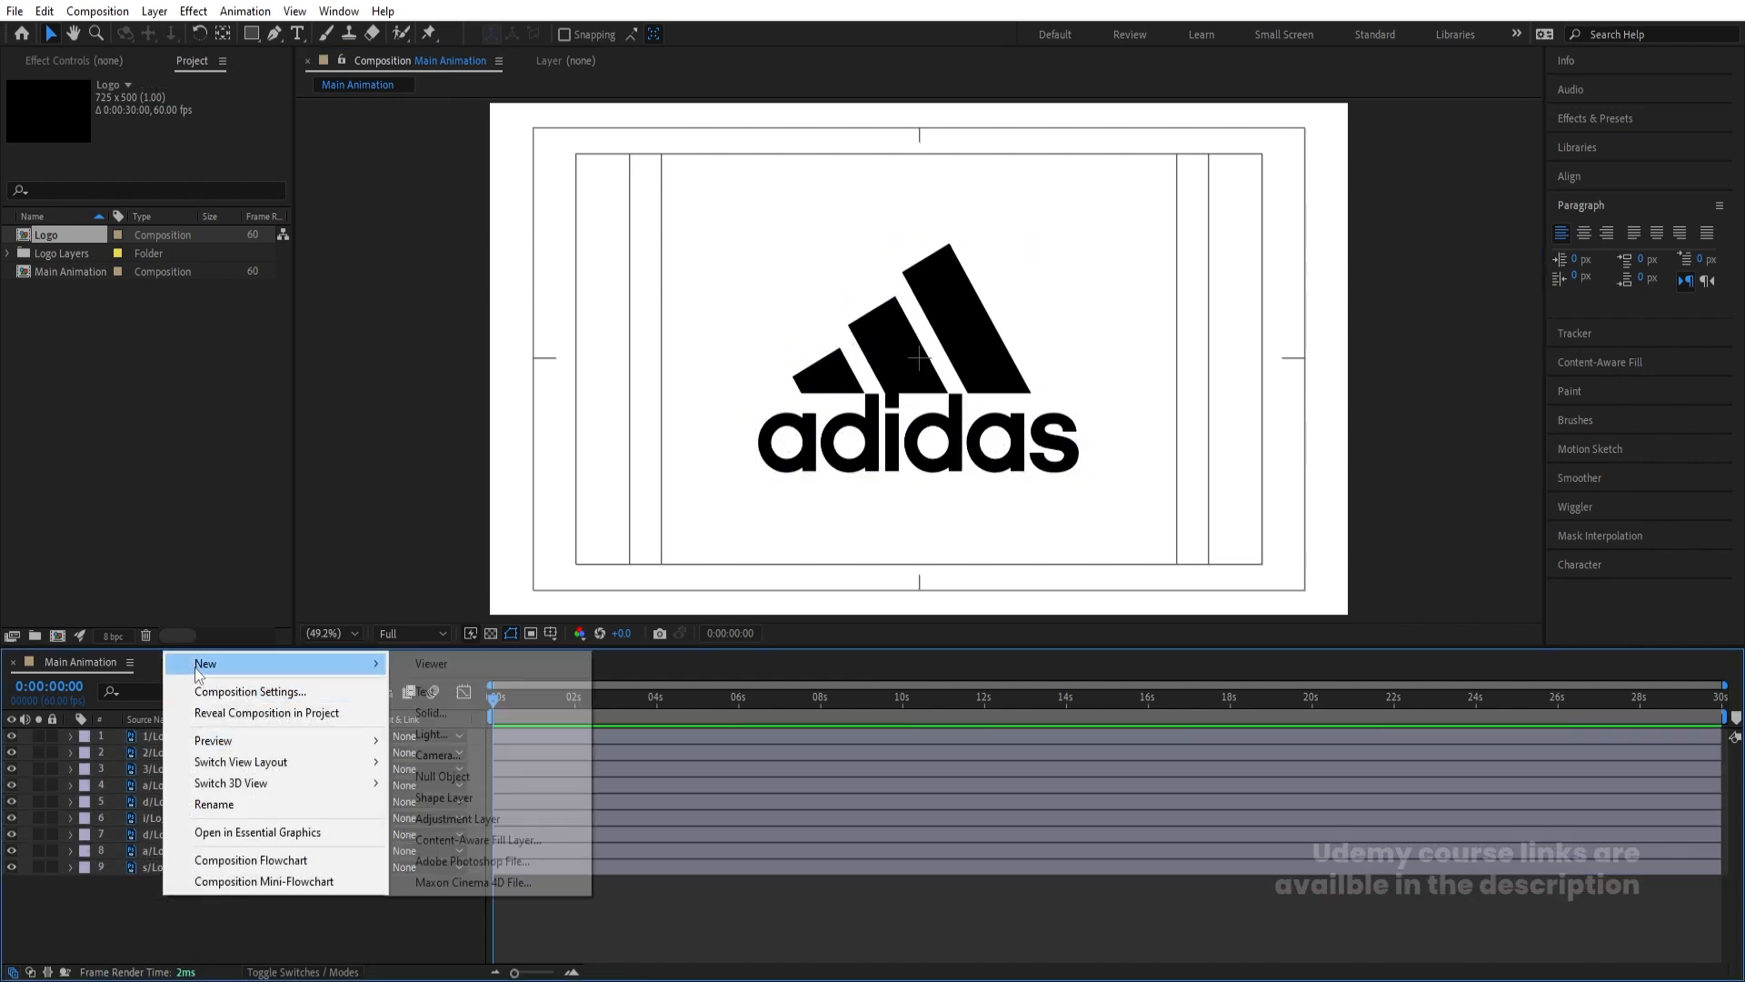
{"action": "left_click", "coordinate": [440, 775]}
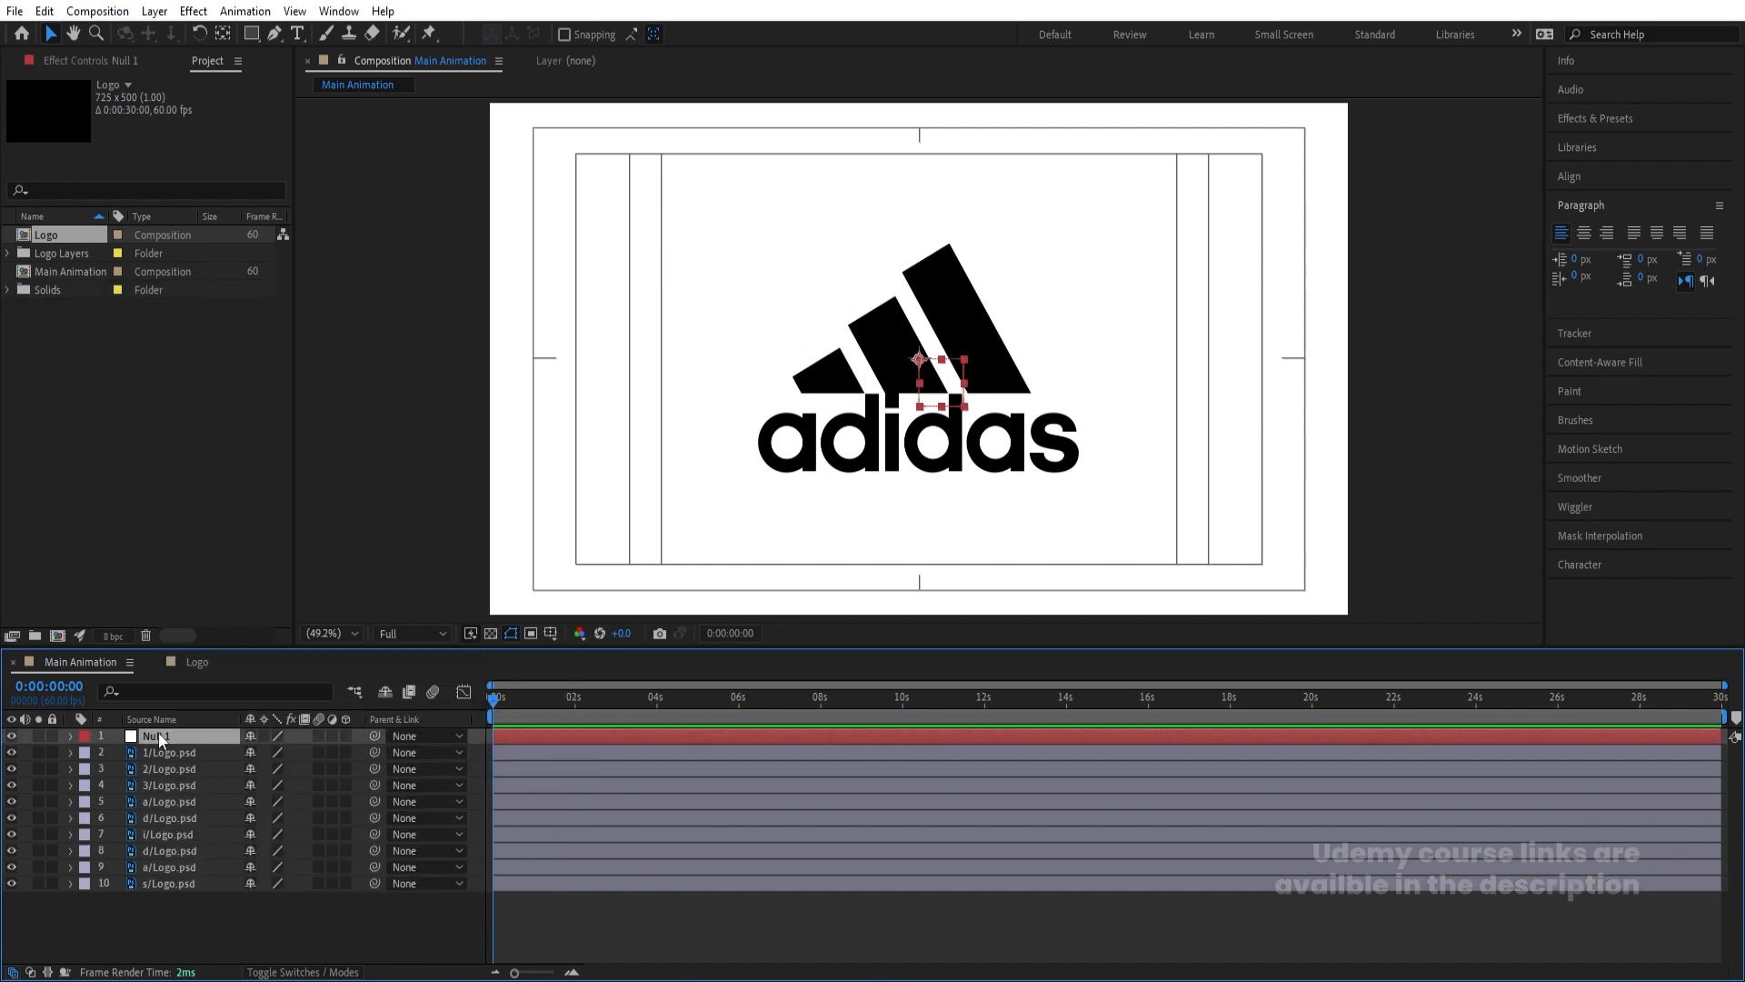
{"action": "key", "text": "Delete"}
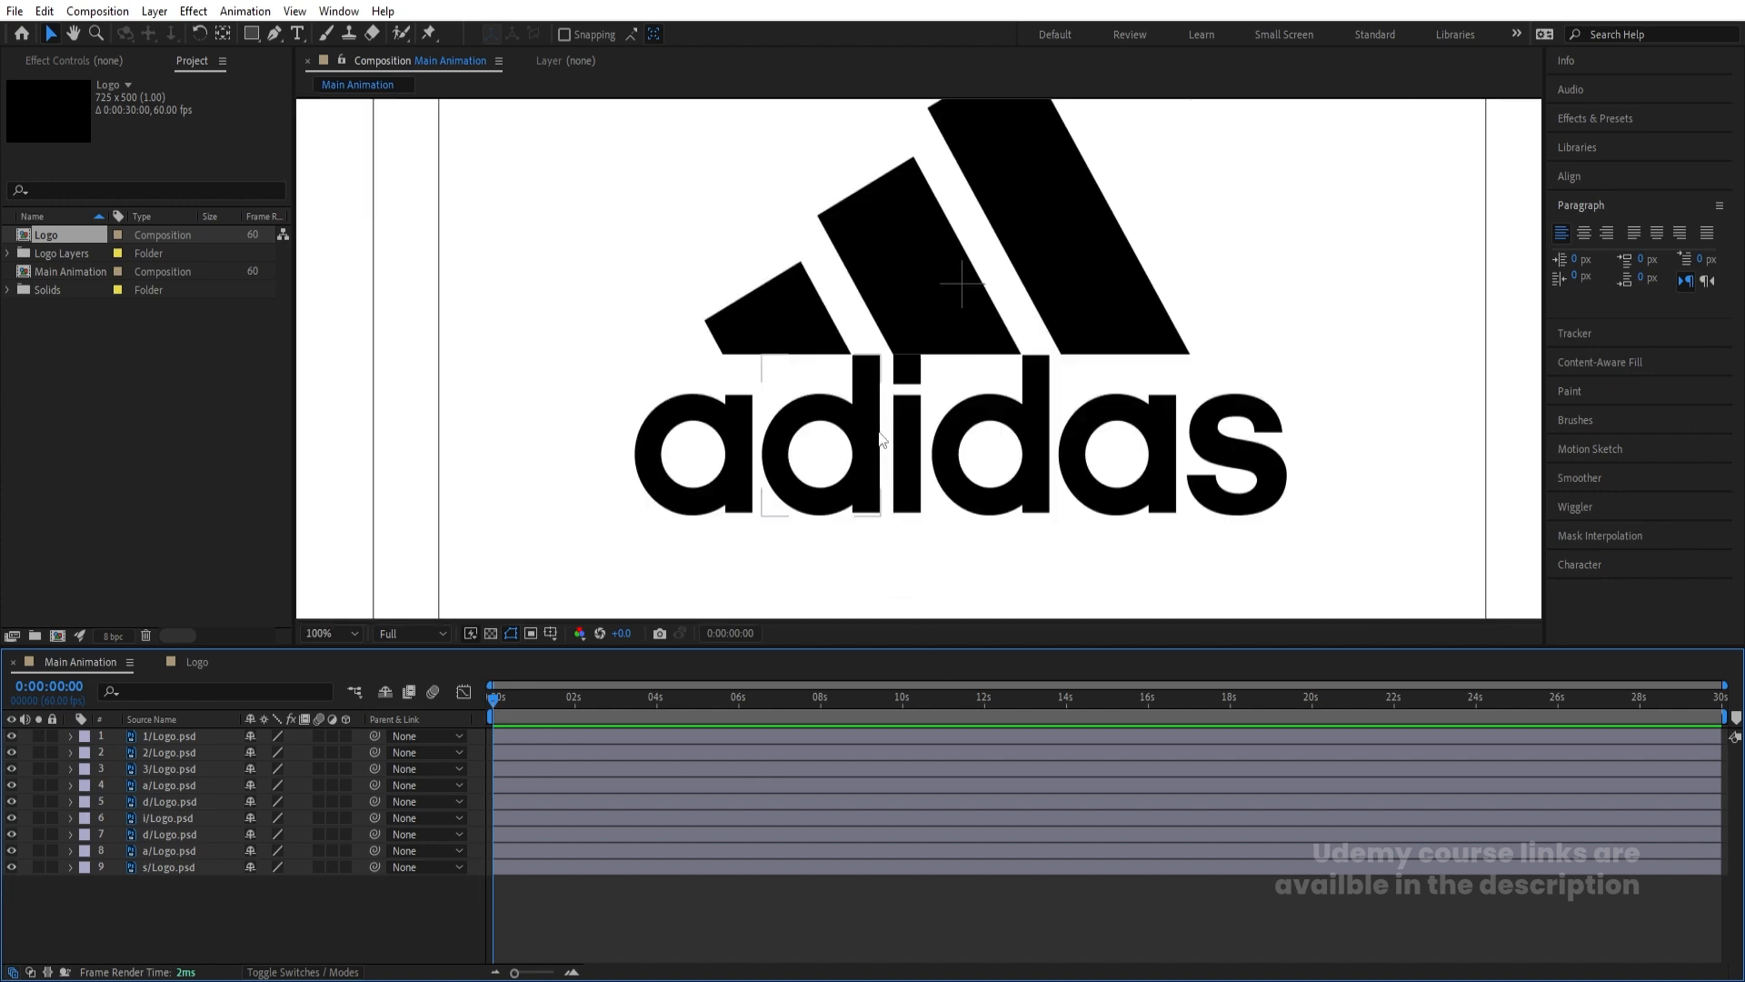
Draw a rectangle shape filled with red FF0000 that covers the three stripes and ends at their base above the wordmark
{"action": "scroll", "coordinate": [954, 355], "scroll_direction": "down", "scroll_amount": 2}
{"action": "left_click_drag", "start_coordinate": [964, 359], "coordinate": [768, 445]}
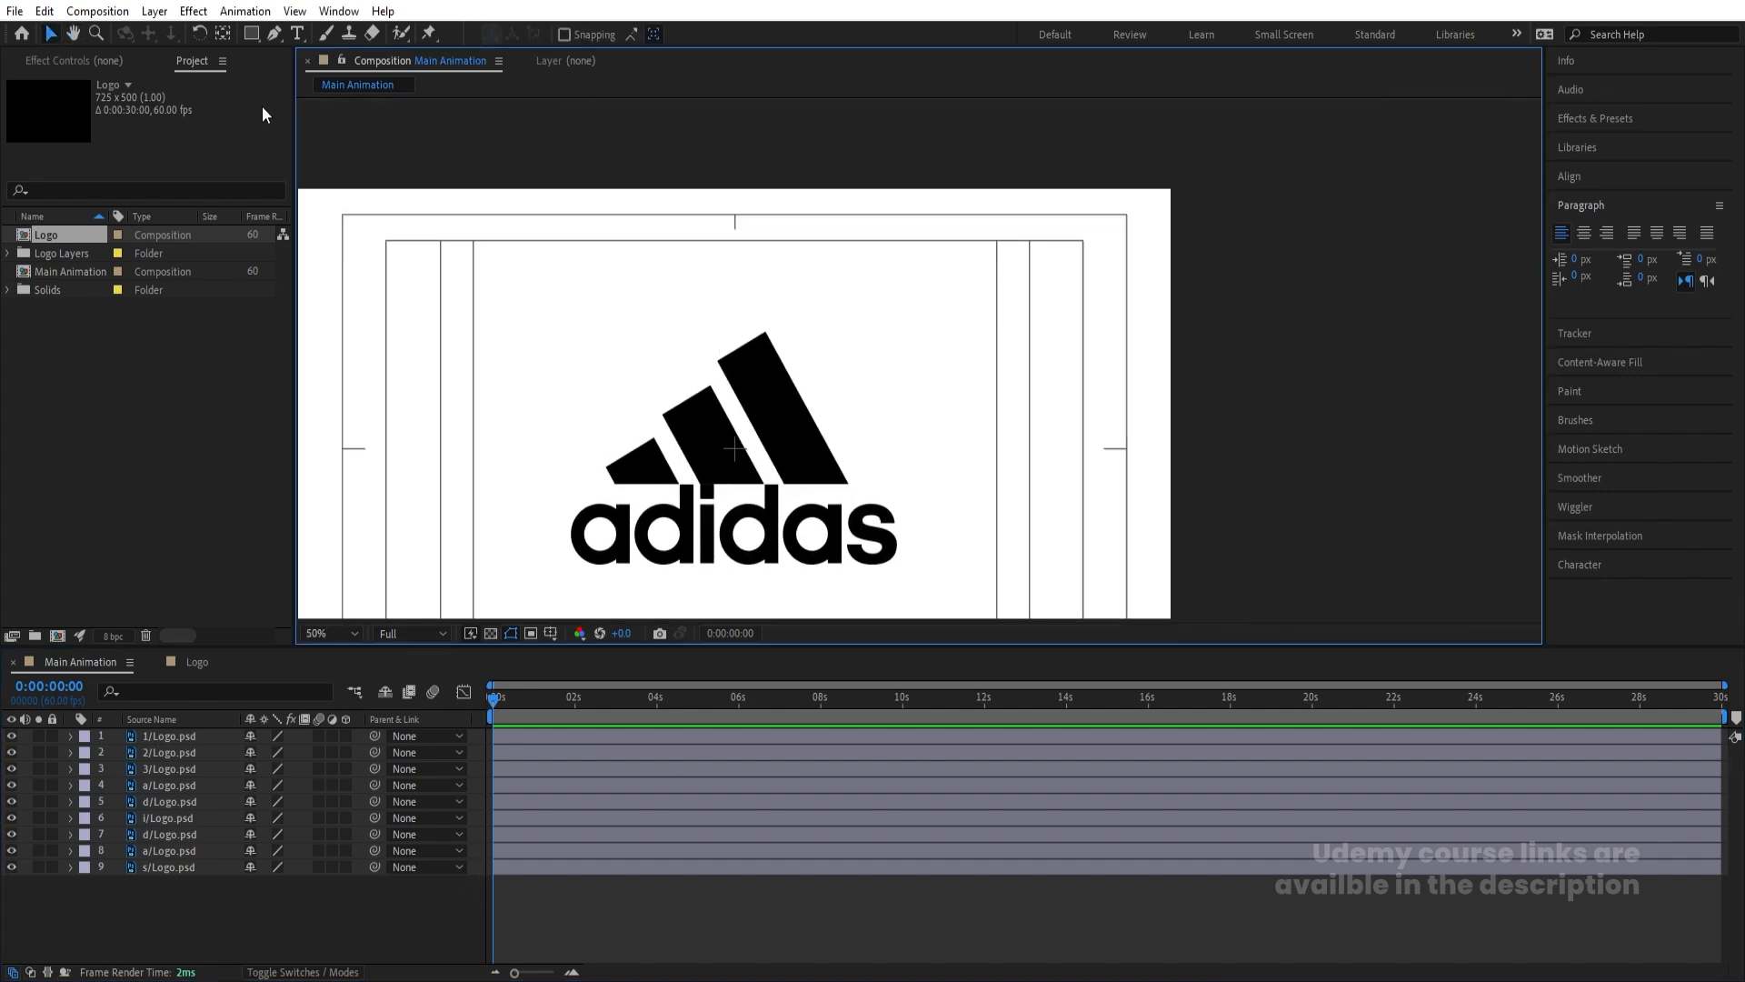
{"action": "left_click", "coordinate": [253, 35]}
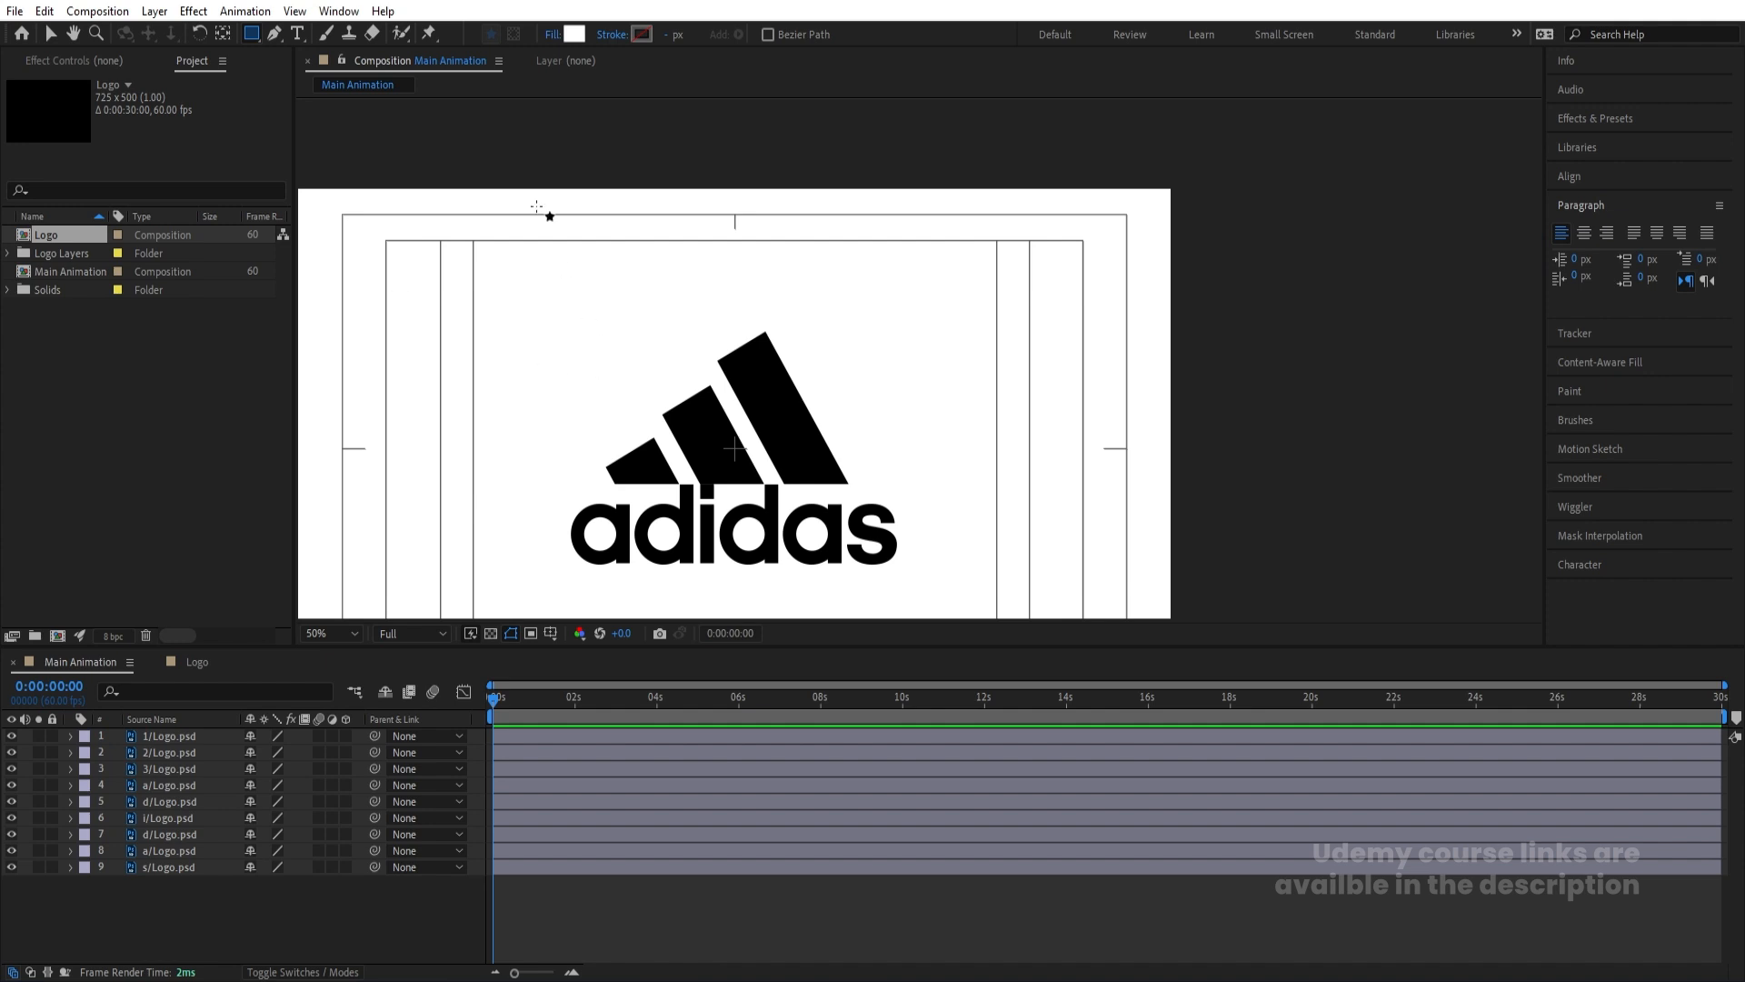
{"action": "left_click", "coordinate": [574, 35]}
{"action": "left_click_drag", "start_coordinate": [791, 459], "coordinate": [964, 309]}
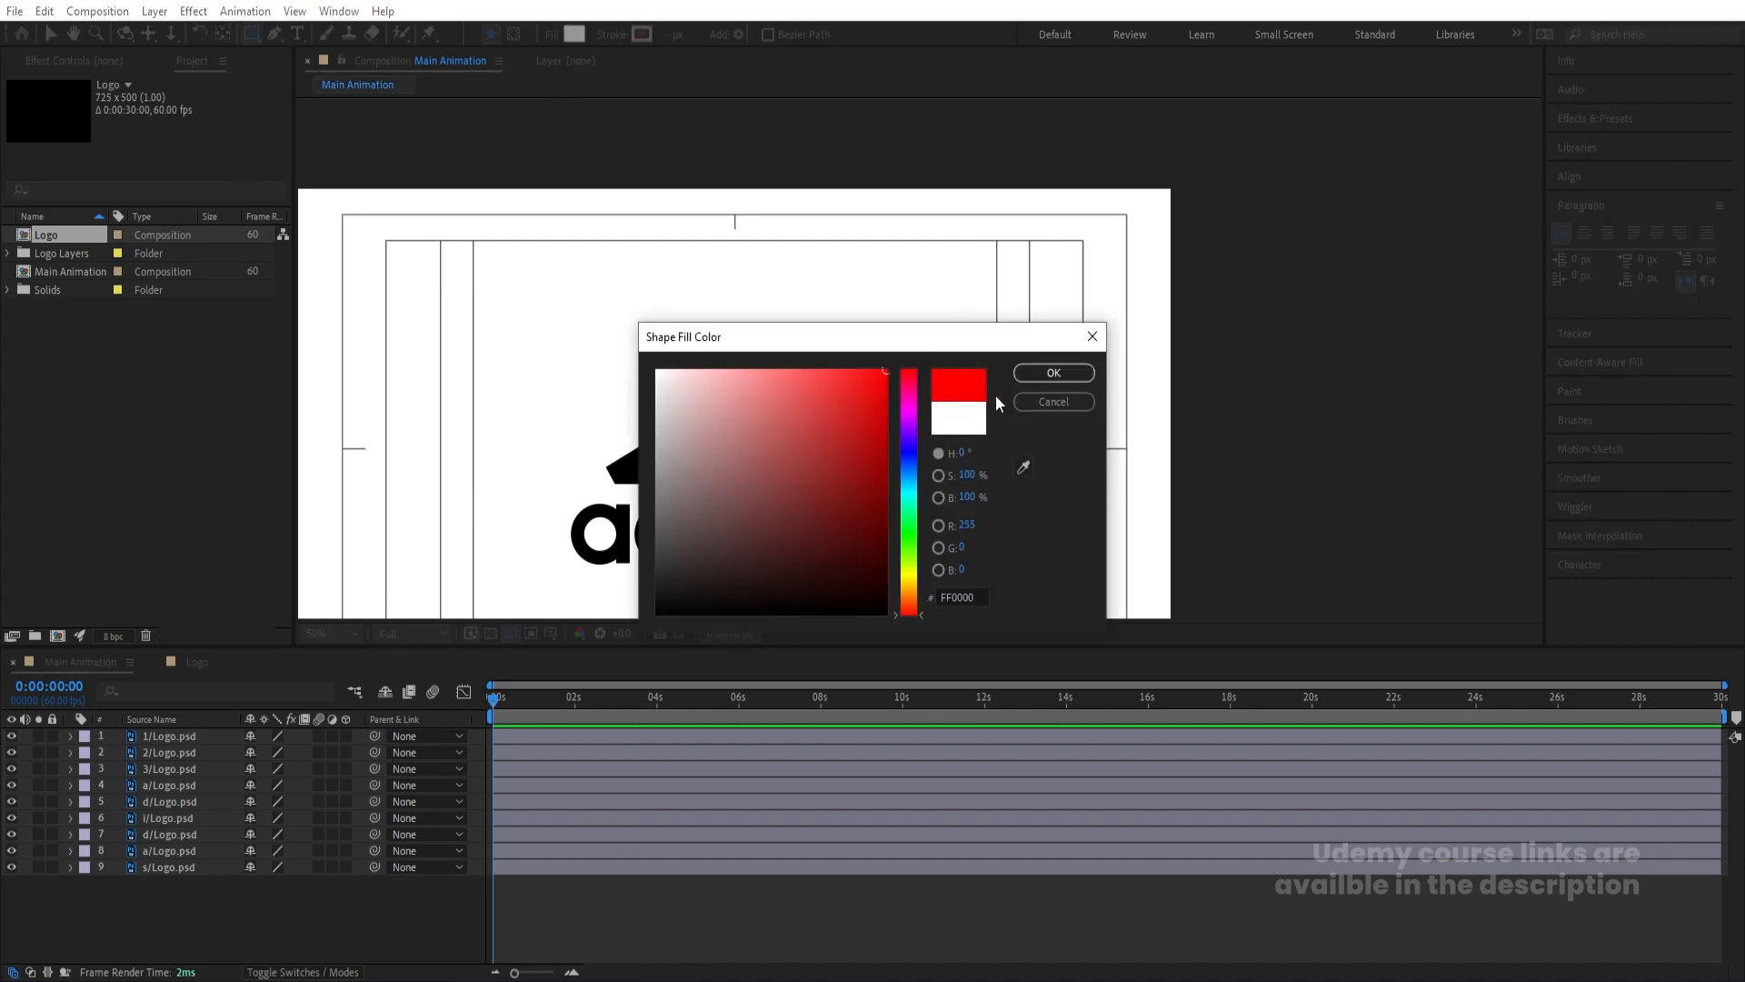
{"action": "left_click", "coordinate": [1052, 374]}
{"action": "mouse_move", "coordinate": [514, 287]}
{"action": "left_mouse_down"}
{"action": "mouse_move", "coordinate": [852, 459]}
{"action": "mouse_move", "coordinate": [952, 483]}
{"action": "left_mouse_up"}
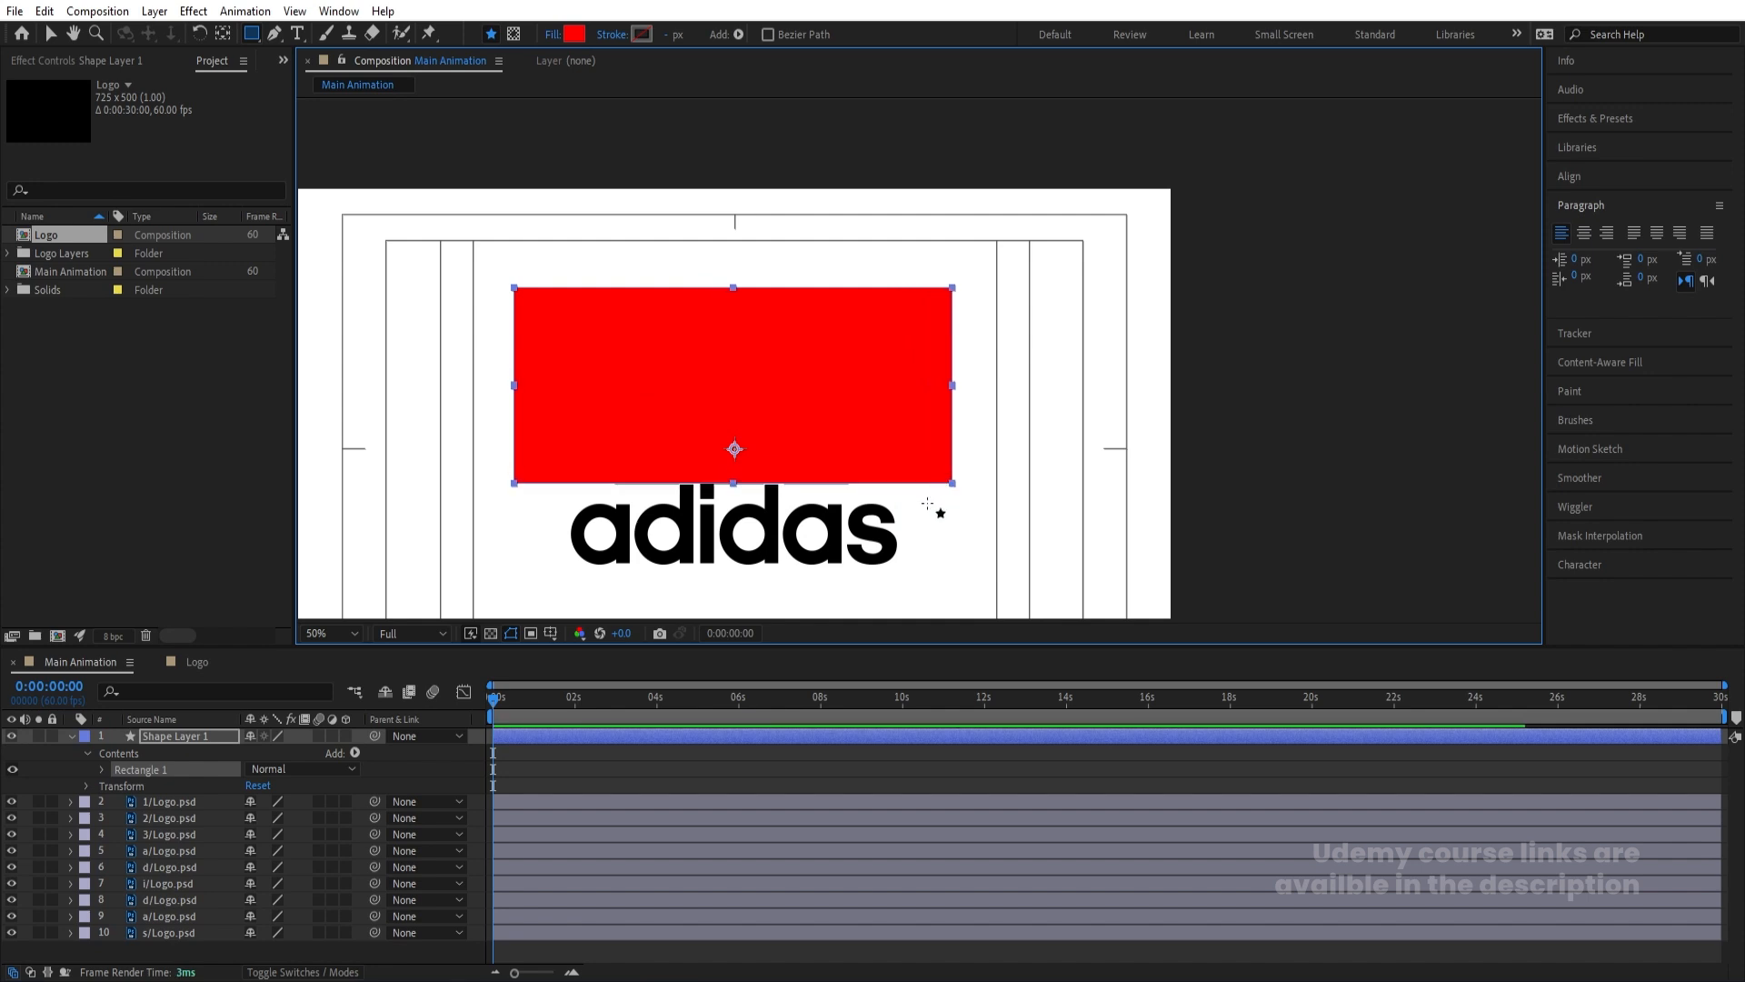
Rename the red rectangle's shape layer as Mask
{"action": "left_click", "coordinate": [578, 780]}
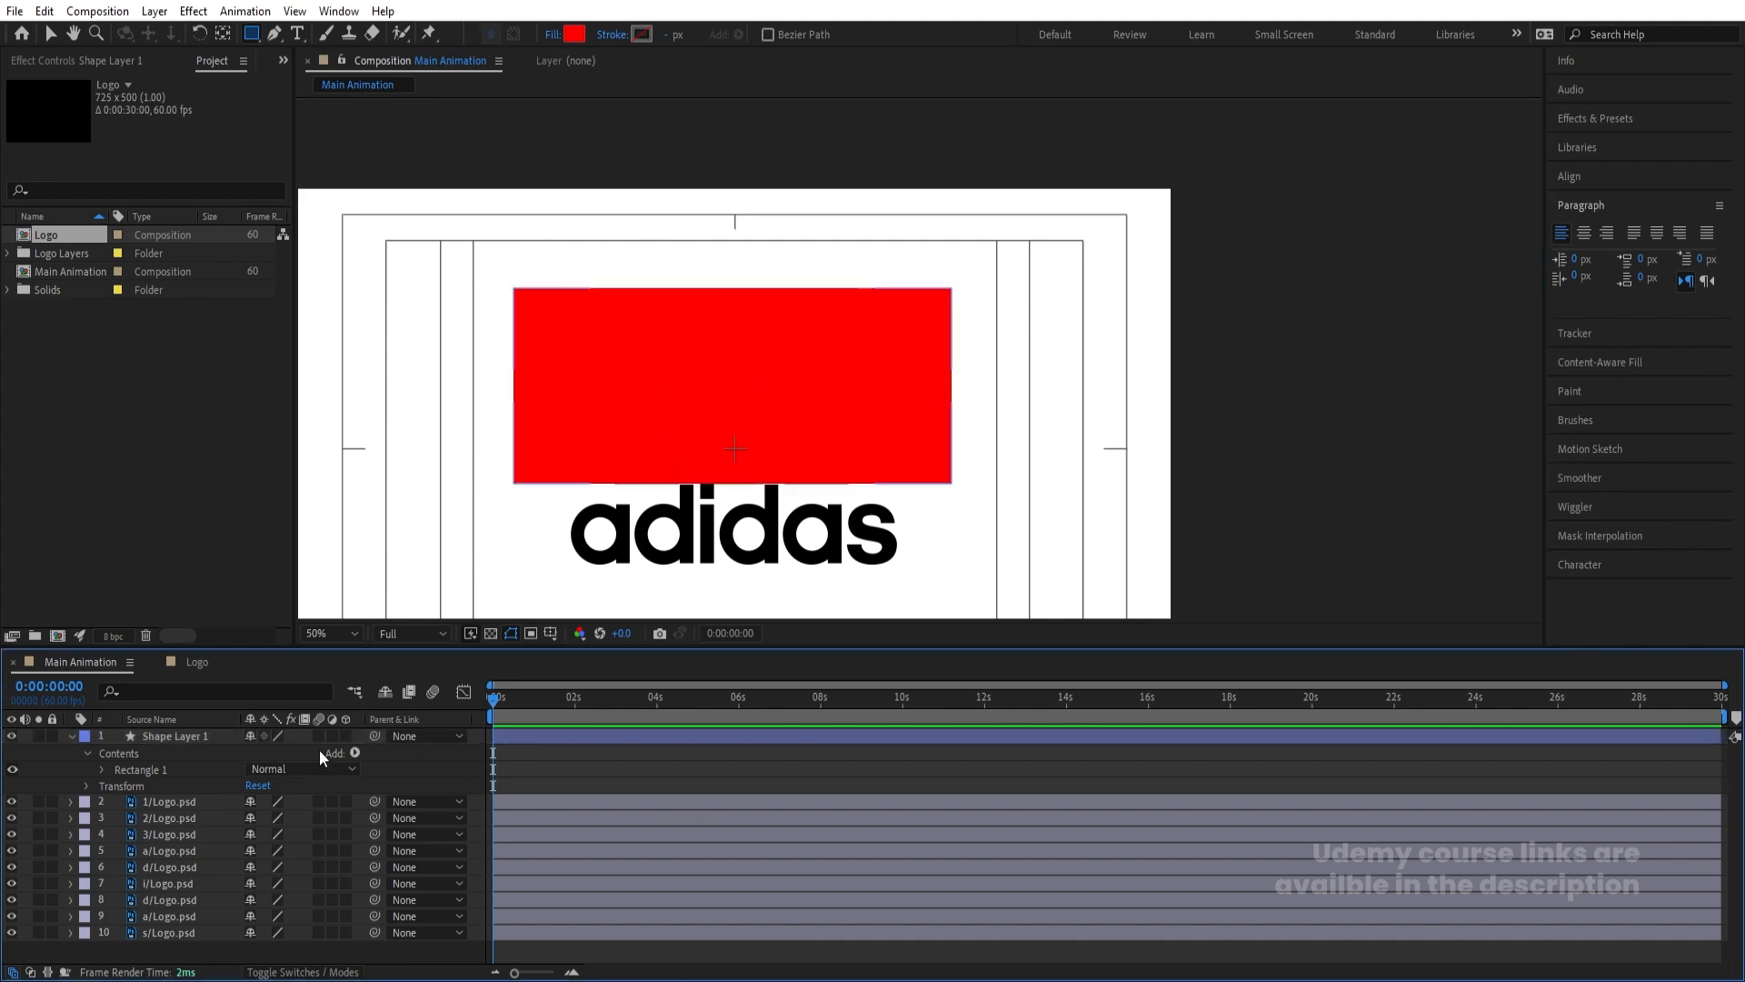
{"action": "left_click", "coordinate": [71, 737]}
{"action": "left_click", "coordinate": [204, 739]}
{"action": "key", "text": "Return"}
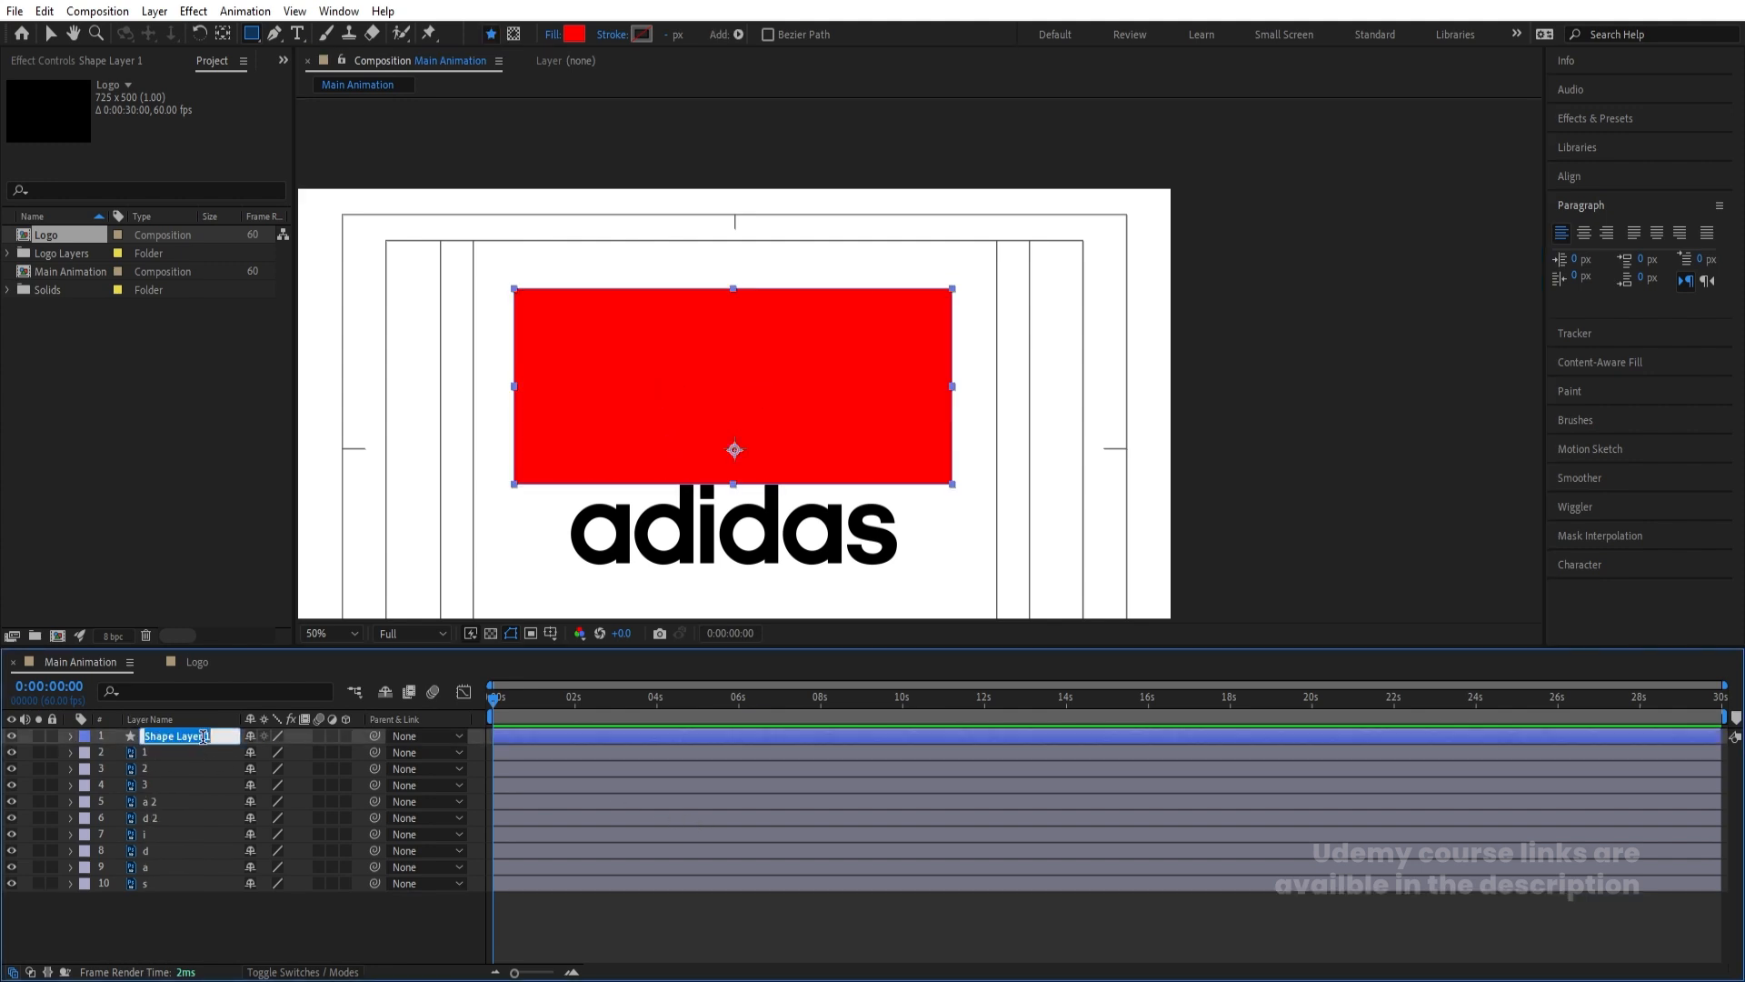
{"action": "type", "text": "Mask"}
{"action": "key", "text": "Return"}
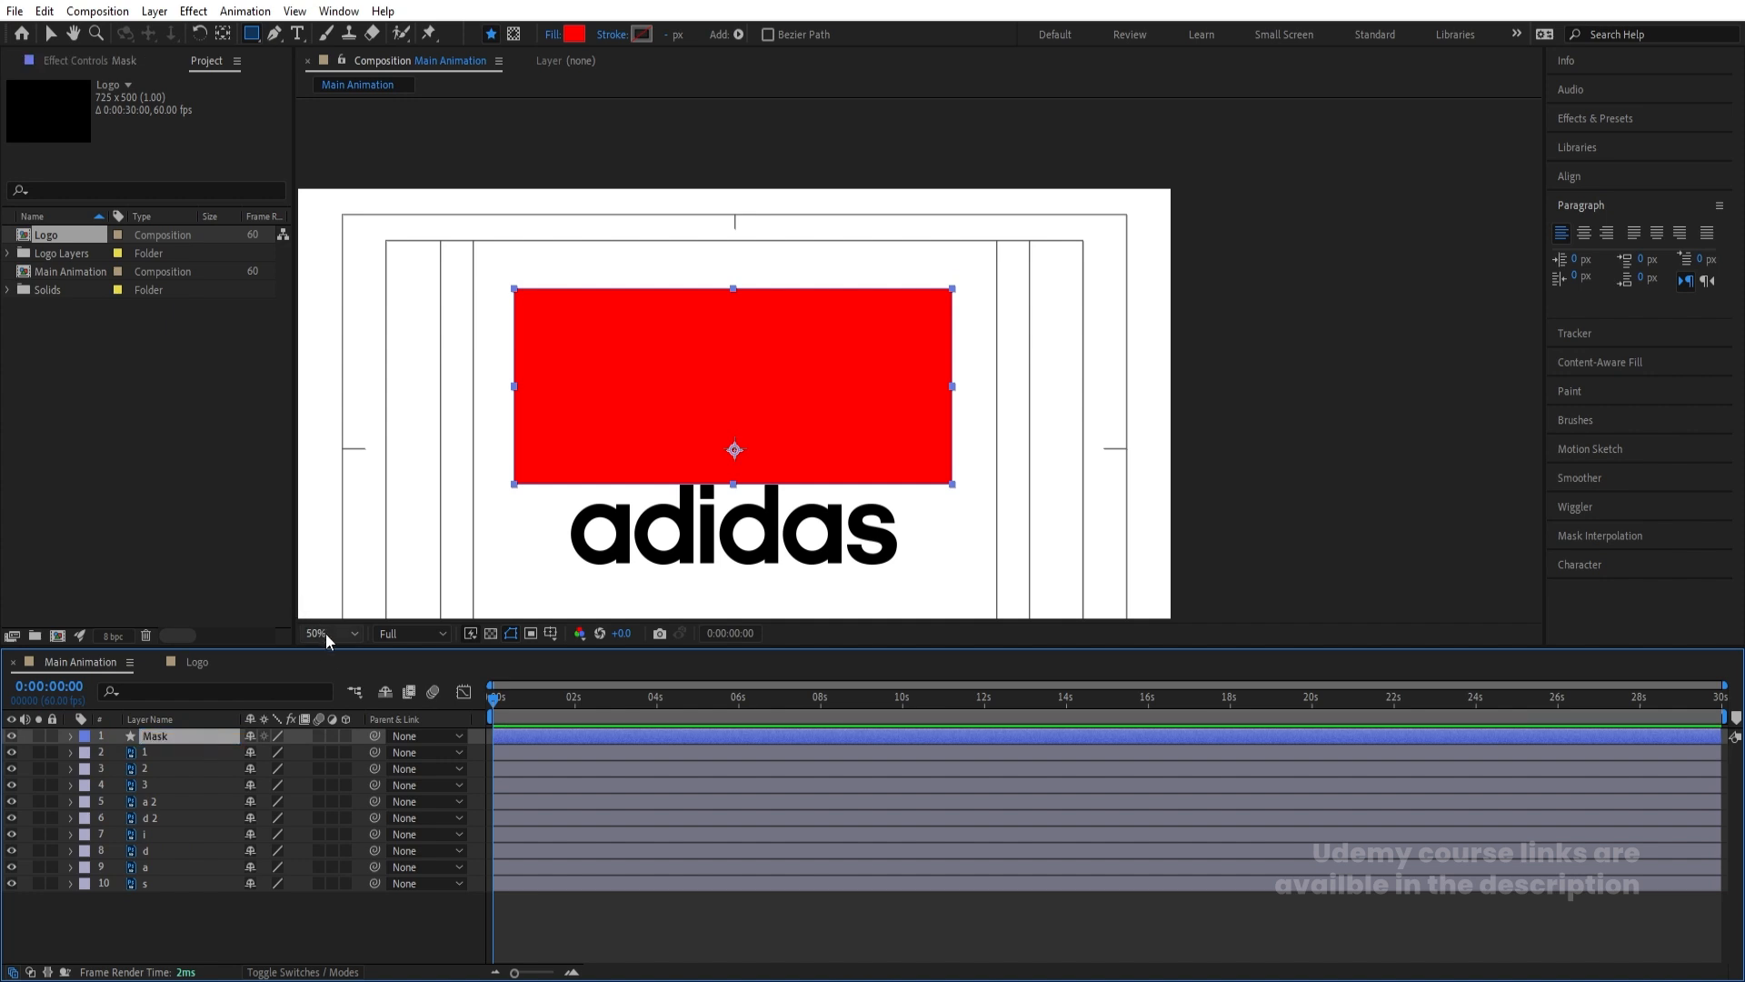
Hide the Mask layer and apply a Set Matte effect to layer 1 that takes its matte from the Mask layer
{"action": "left_click", "coordinate": [325, 633]}
{"action": "left_click", "coordinate": [332, 296]}
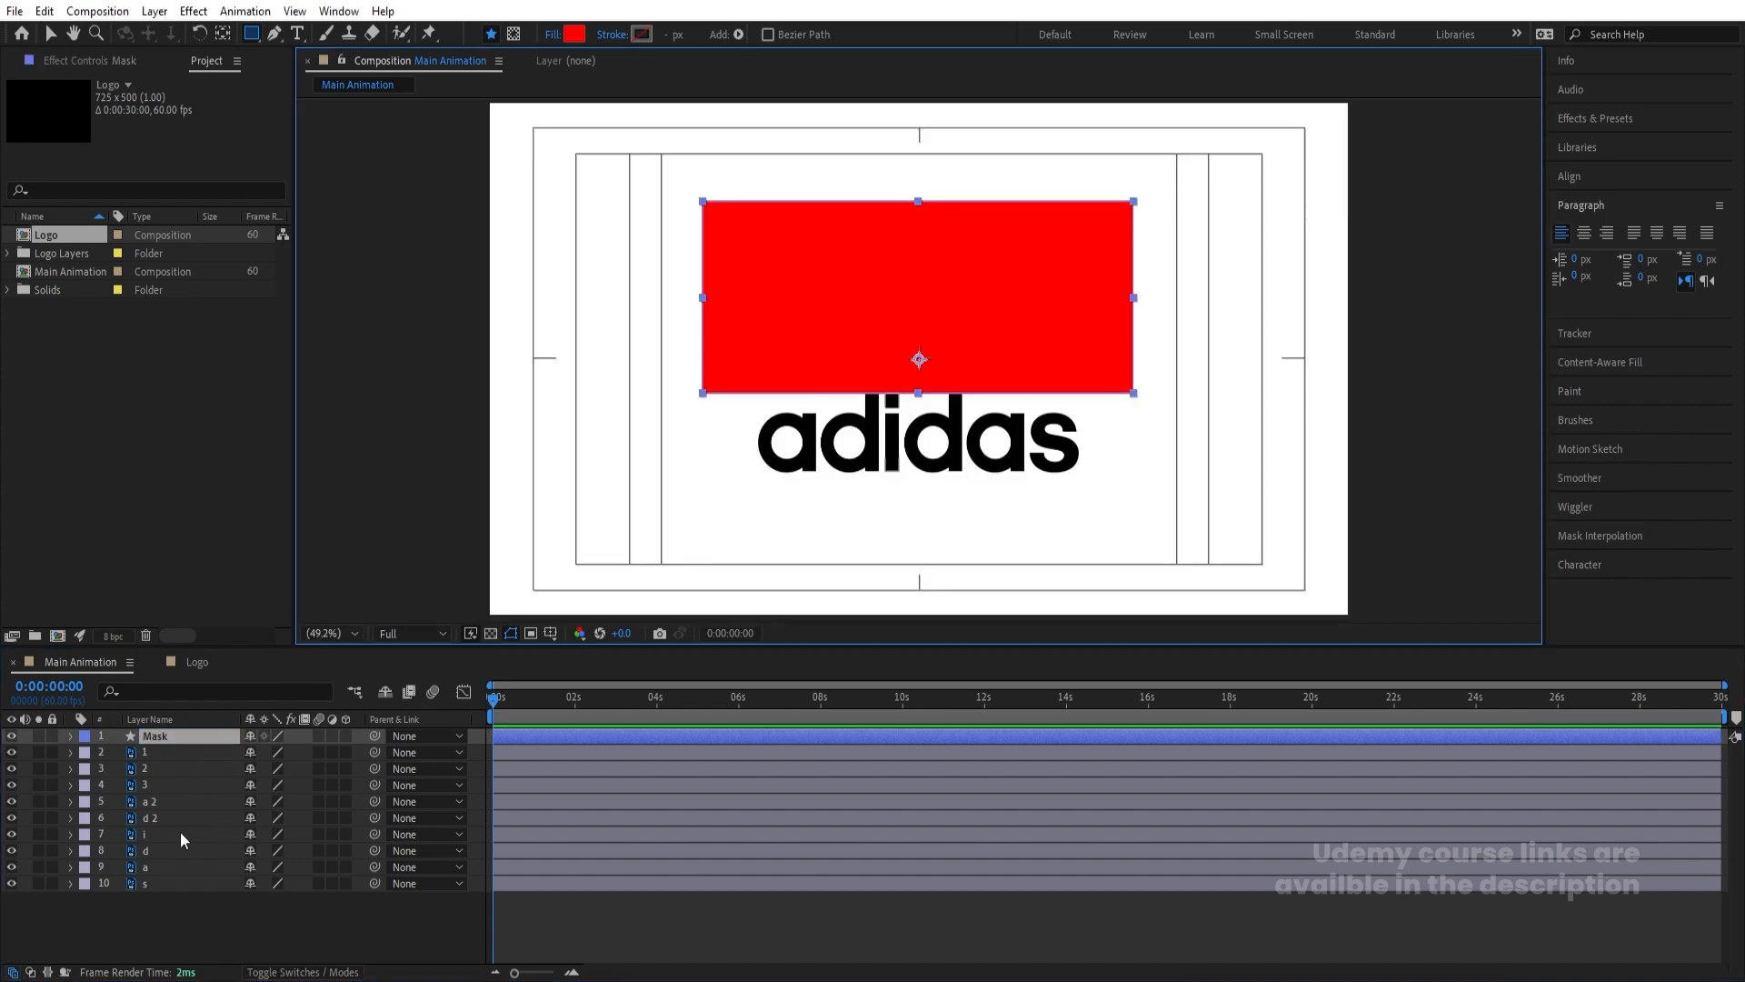
{"action": "left_click", "coordinate": [12, 739]}
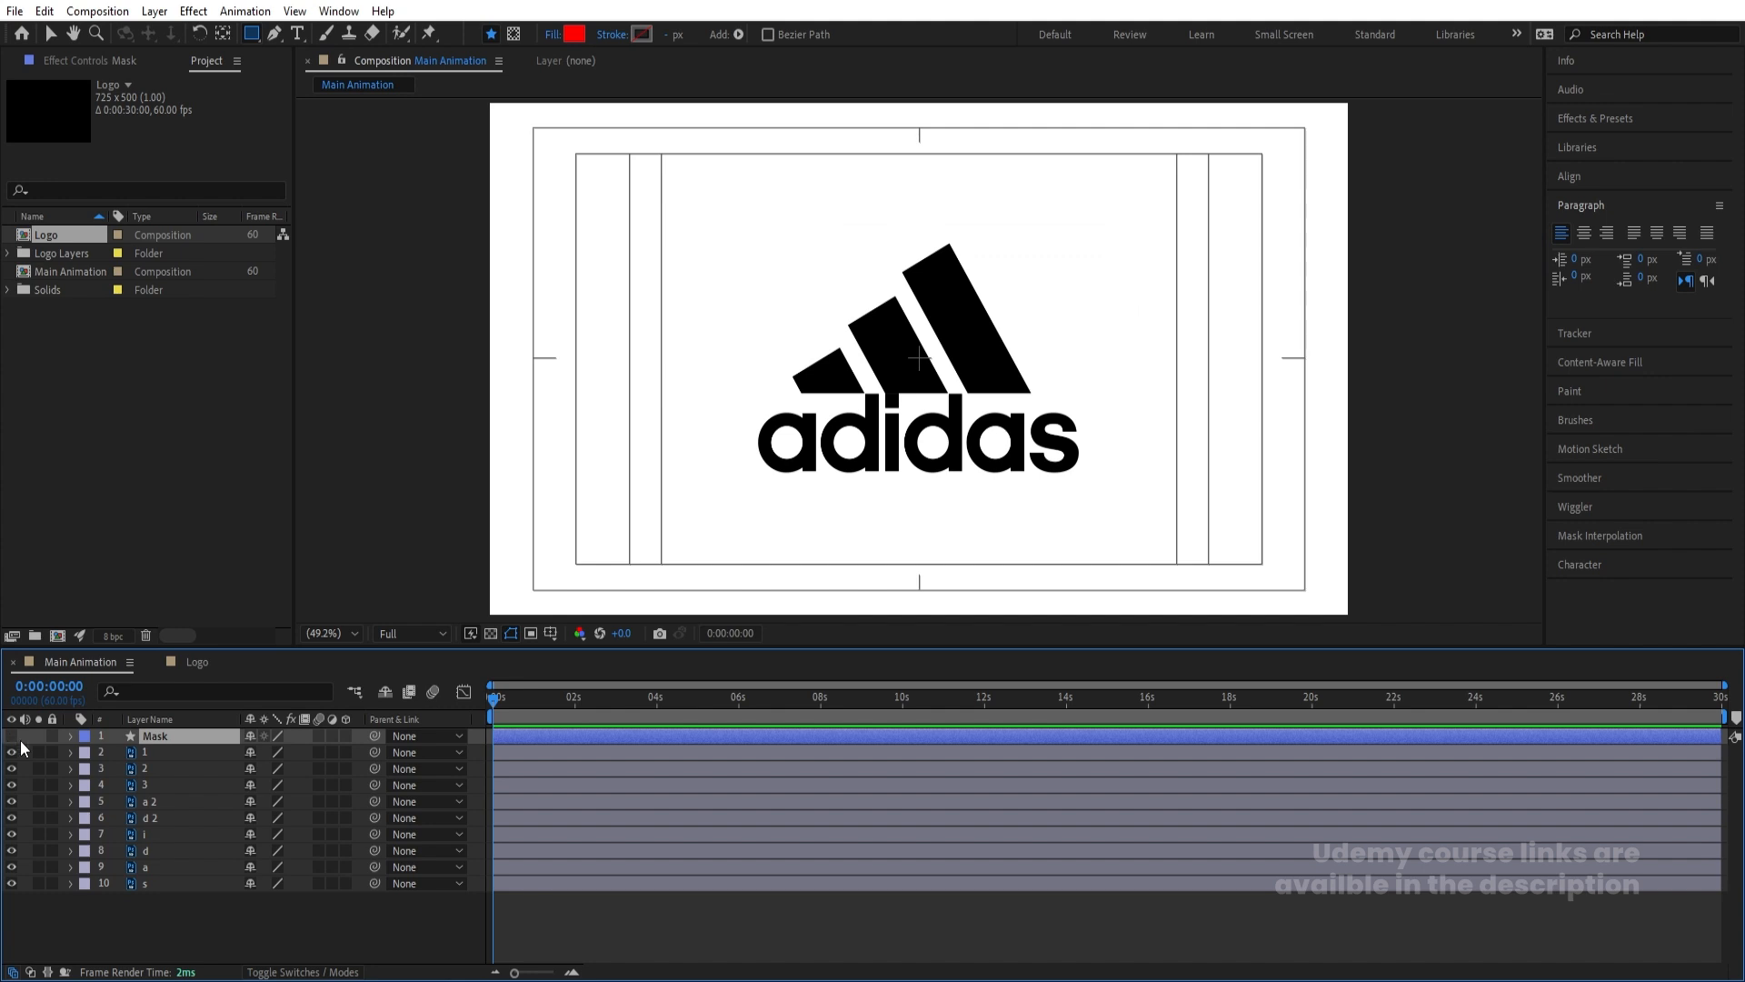
{"action": "left_click", "coordinate": [144, 753]}
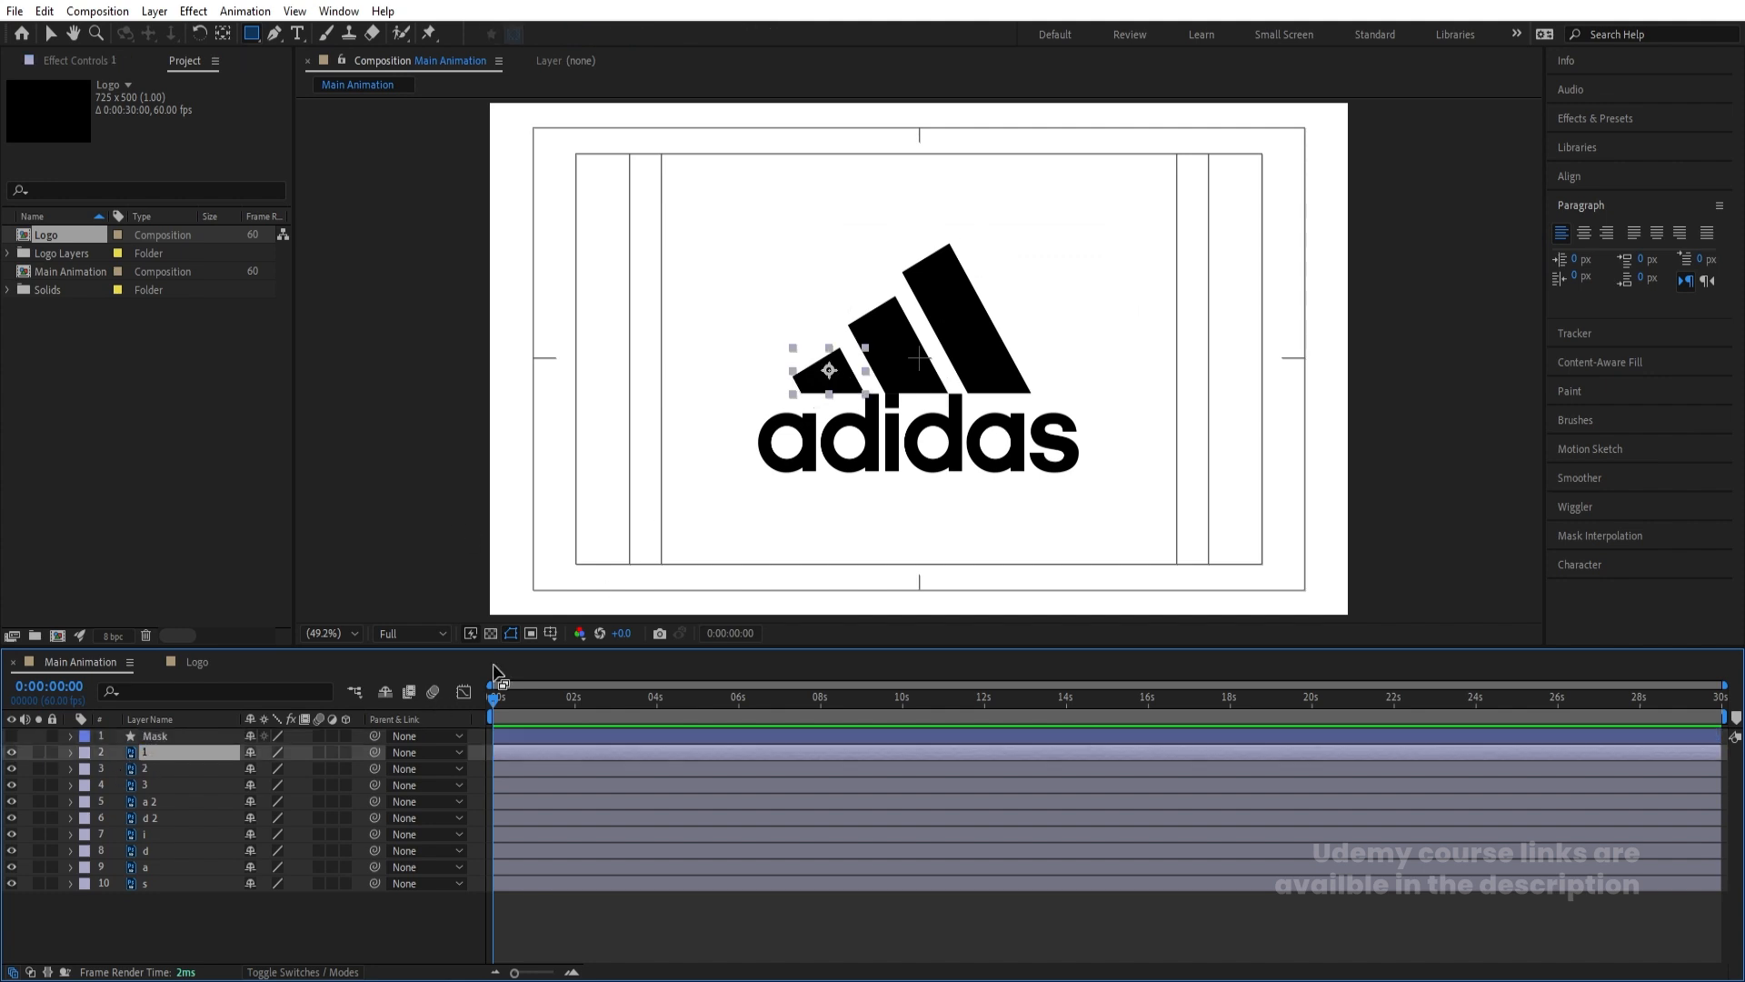
{"action": "left_click", "coordinate": [1595, 118]}
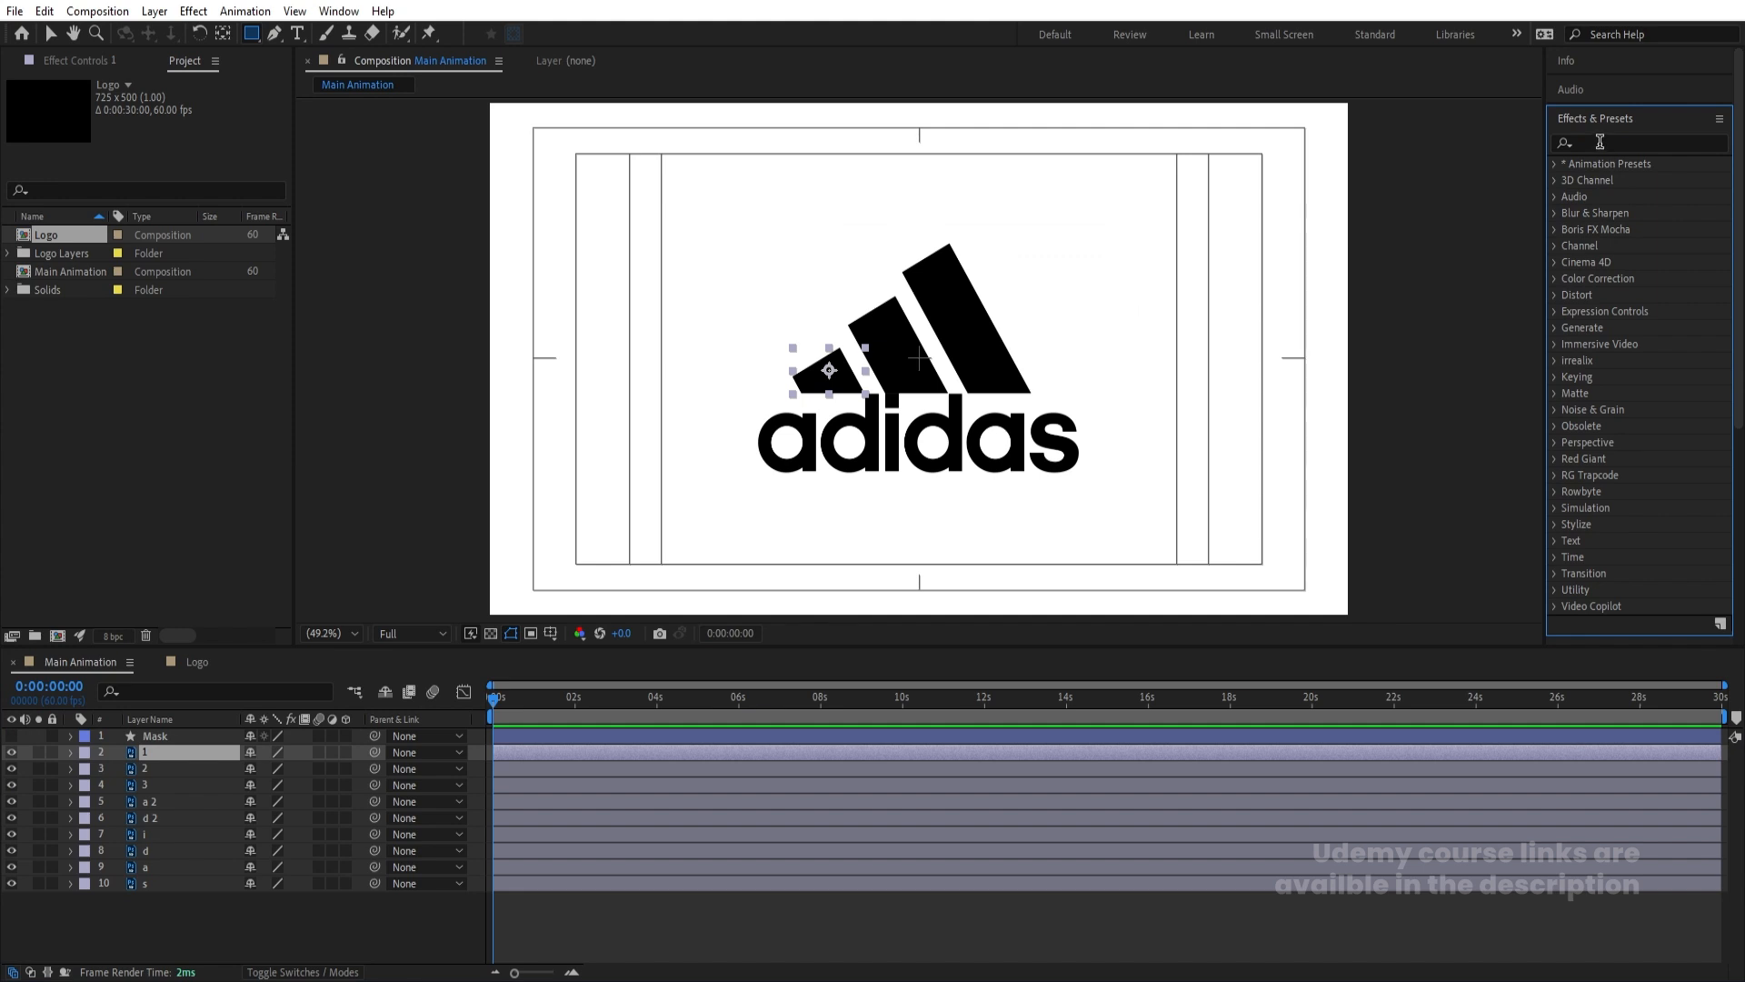
{"action": "left_click", "coordinate": [1600, 141]}
{"action": "type", "text": "set"}
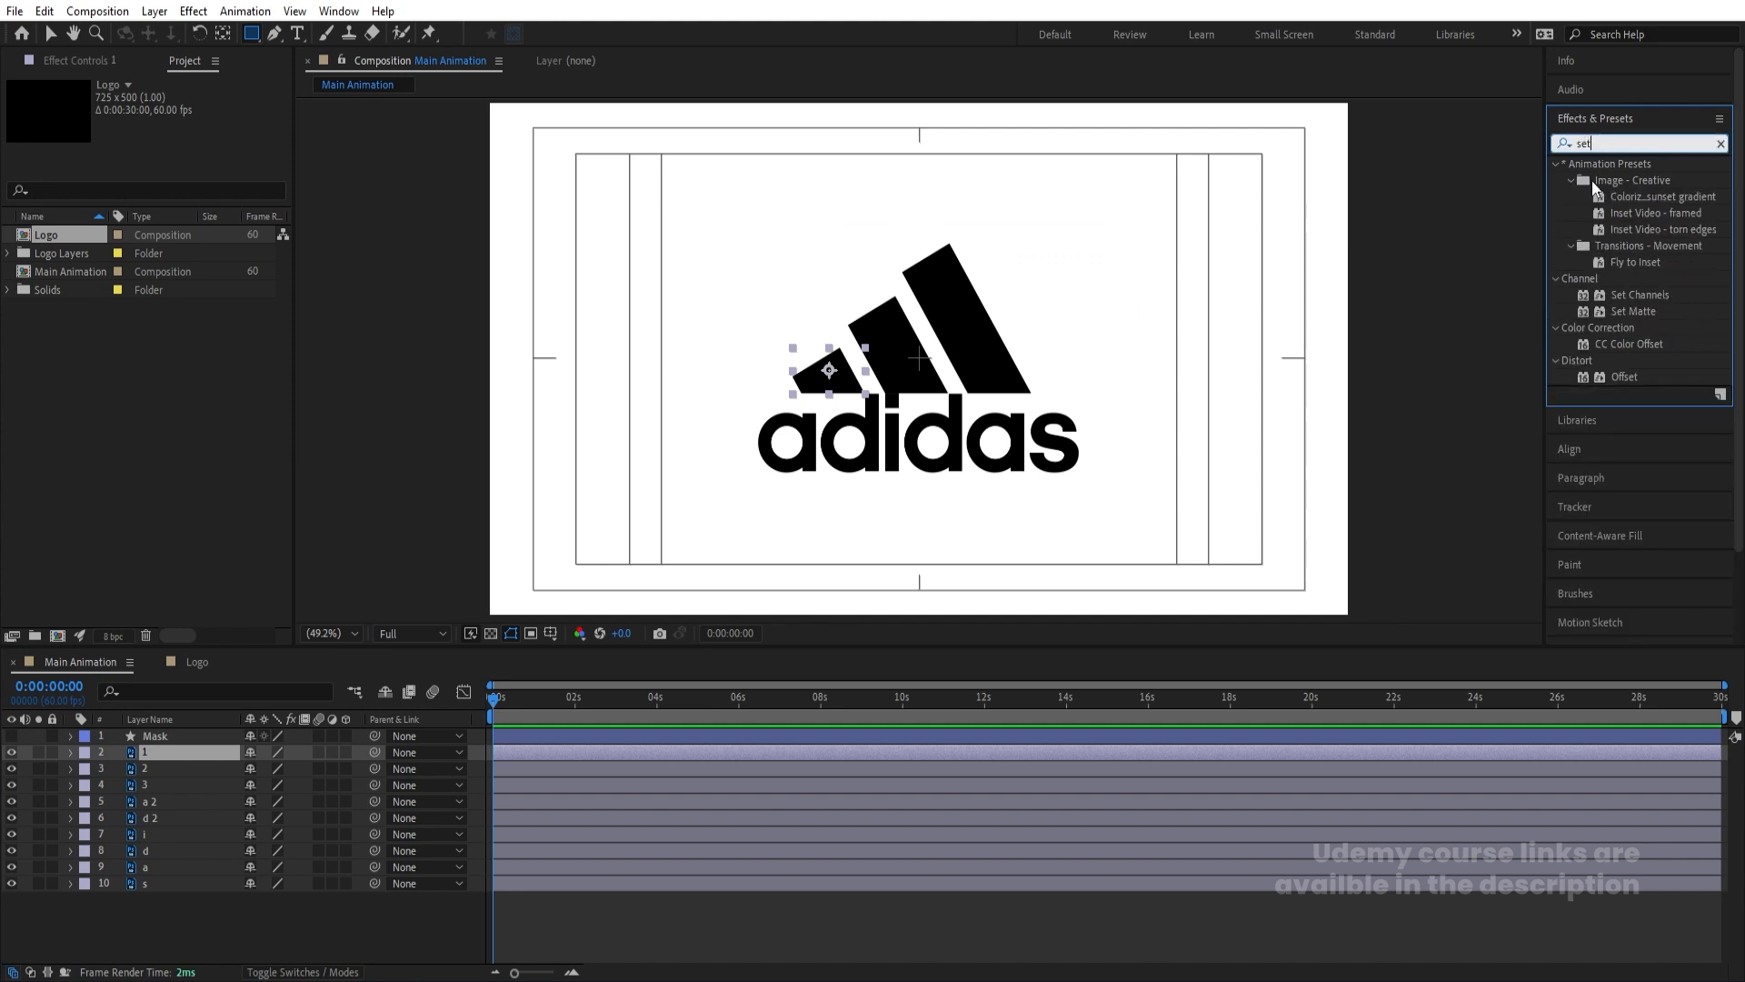
{"action": "double_click", "coordinate": [1633, 311]}
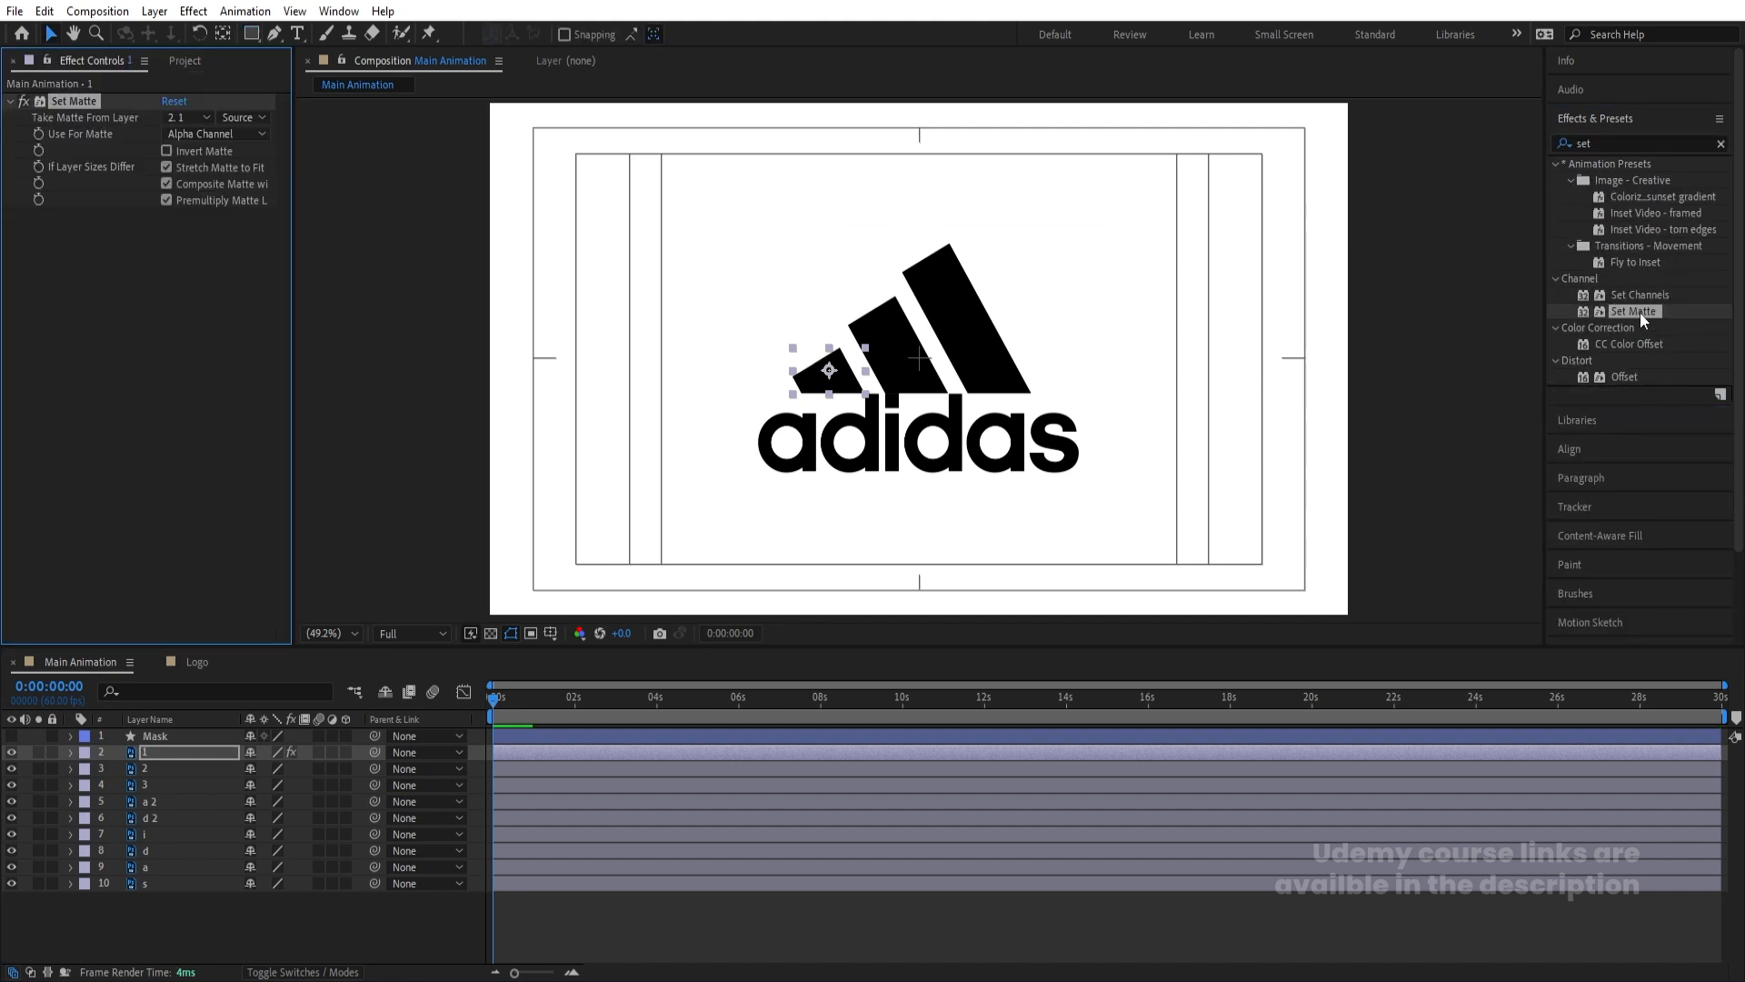
{"action": "left_click", "coordinate": [191, 118]}
{"action": "left_click", "coordinate": [216, 167]}
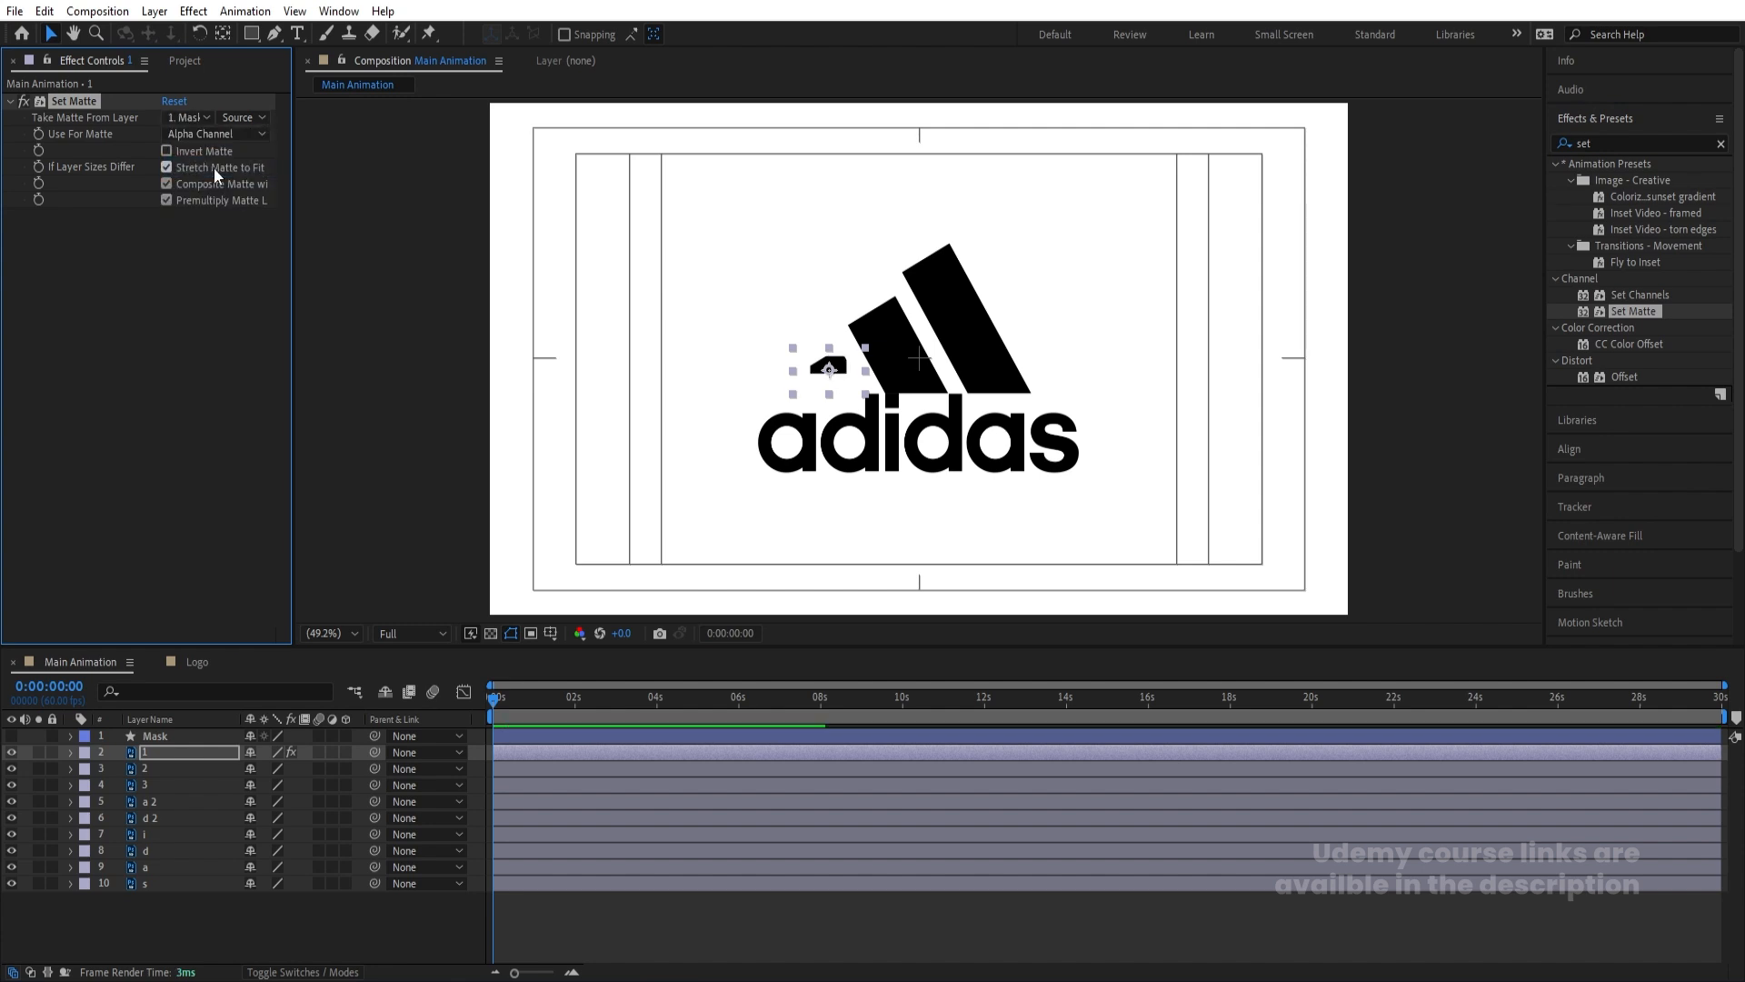
Delete the Set Matte effect from layer 1 and make the Mask layer visible again
{"action": "left_click", "coordinate": [183, 732]}
{"action": "left_click", "coordinate": [165, 747]}
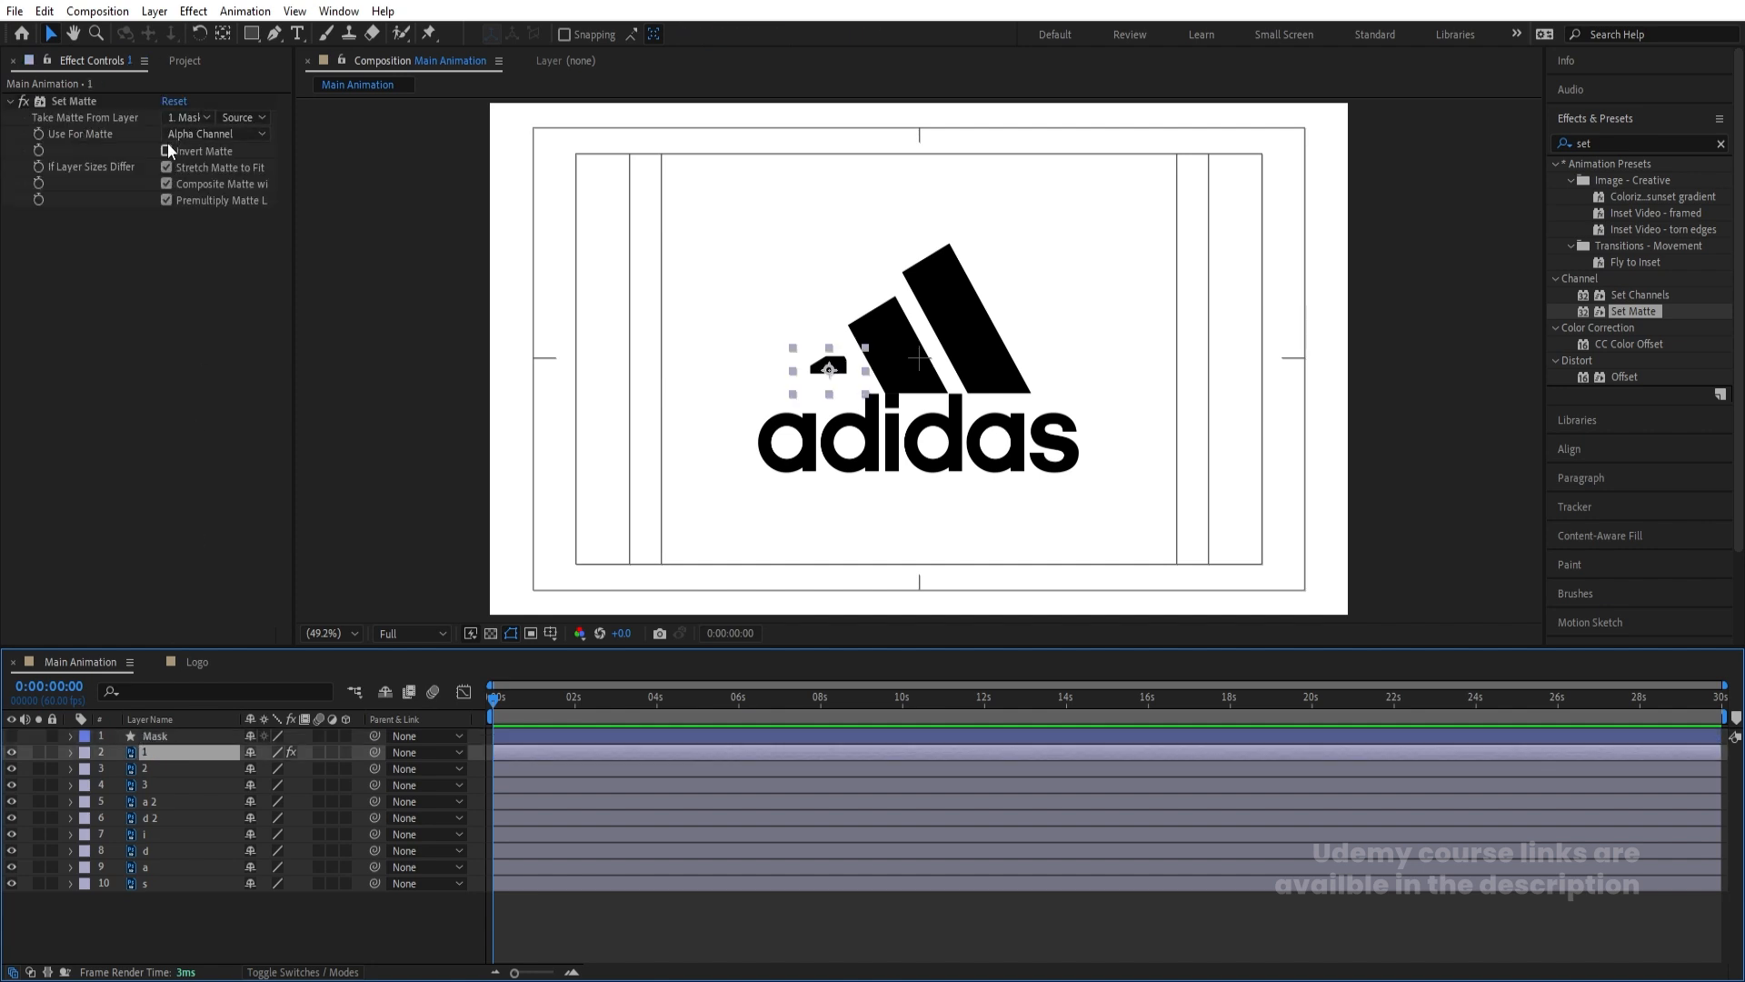
{"action": "left_click", "coordinate": [85, 100]}
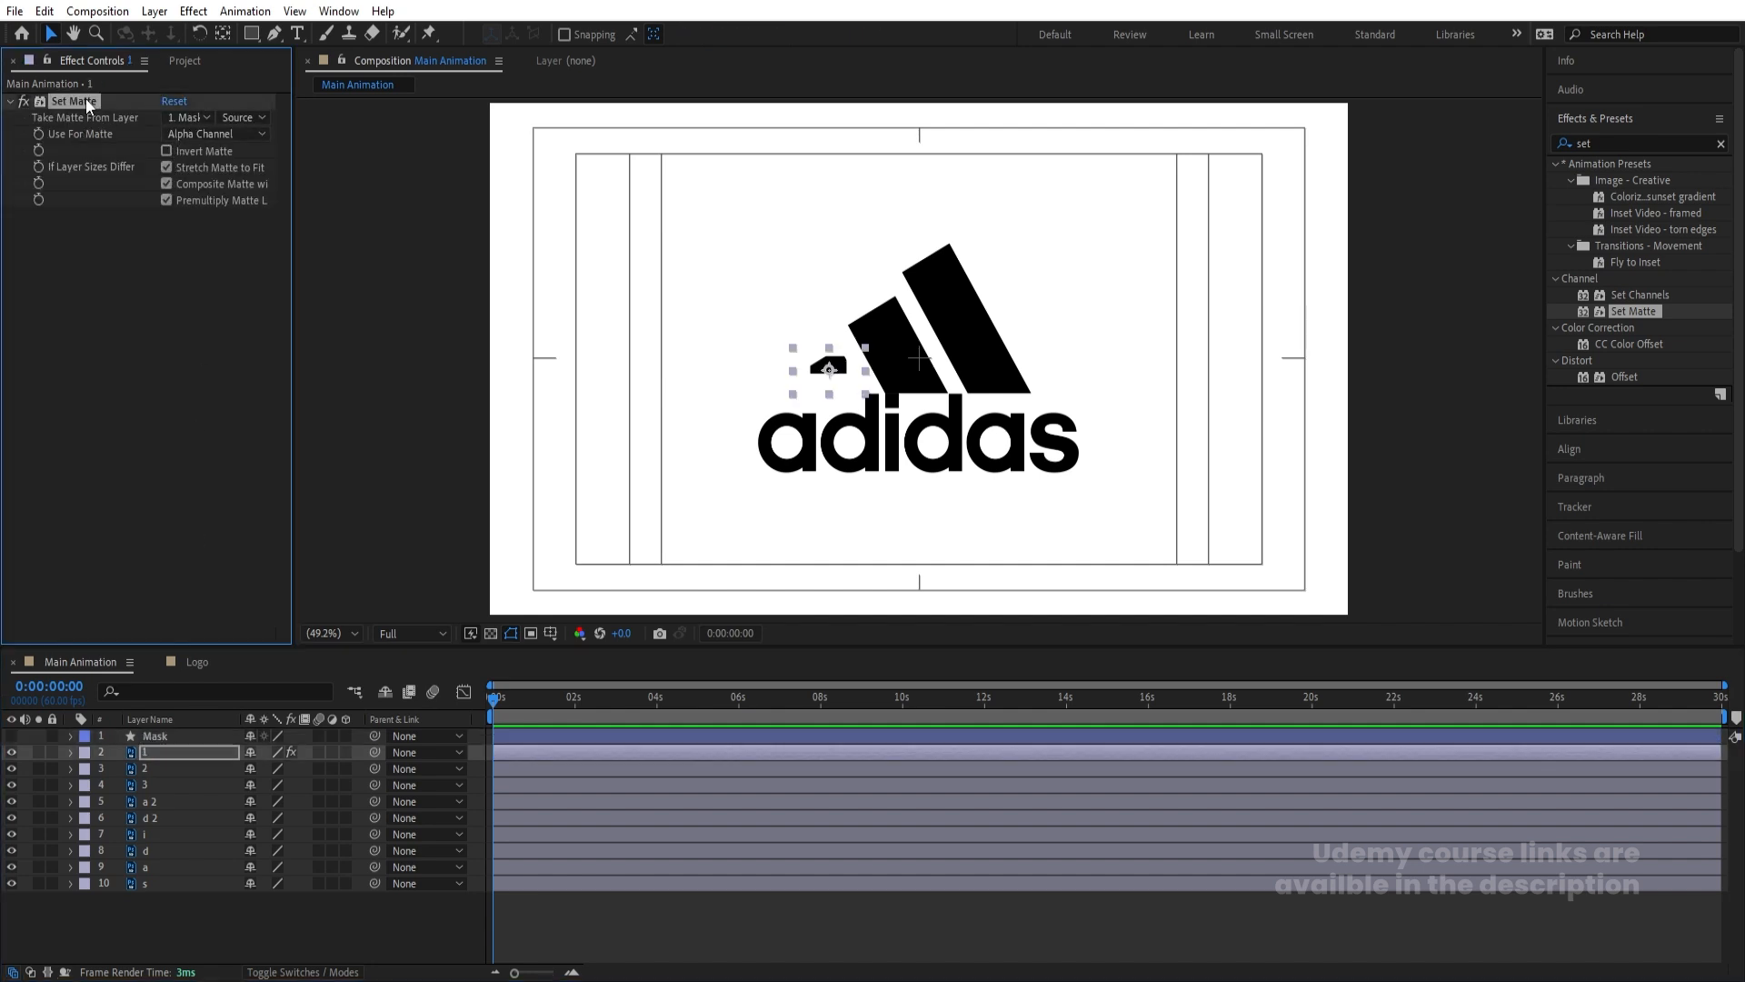
{"action": "key", "text": "Delete"}
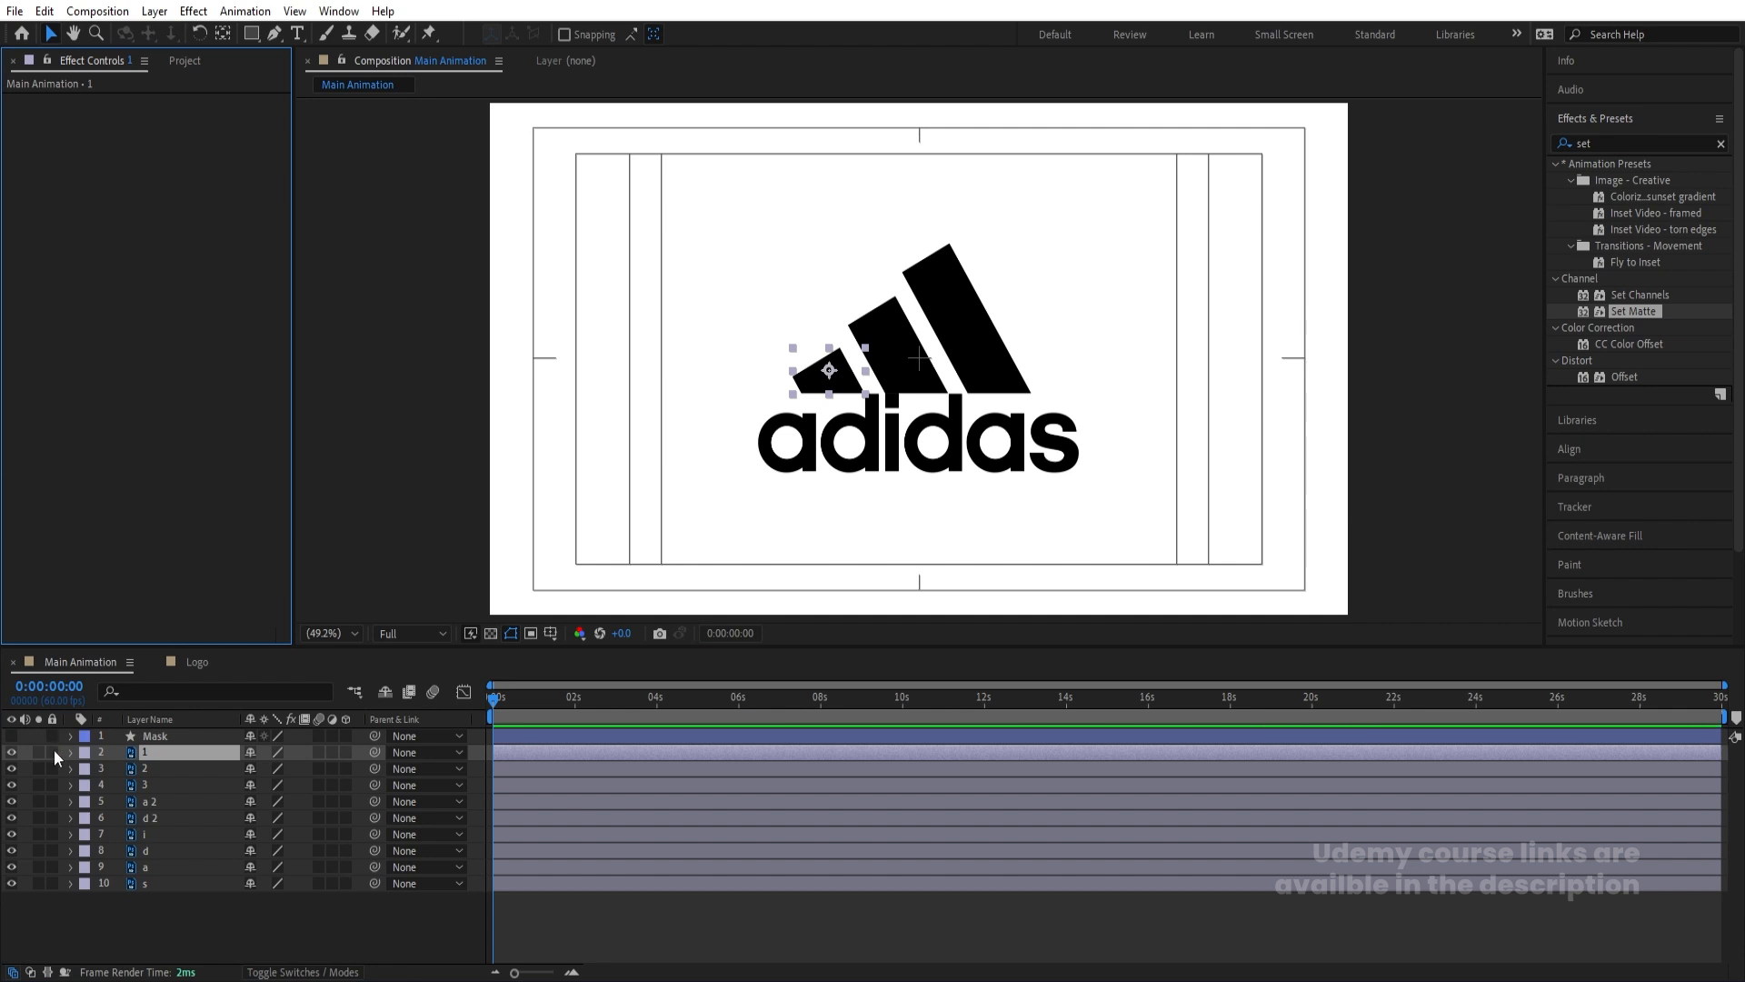
{"action": "left_click", "coordinate": [12, 736]}
Set the Mask layer's opacity to 50% and lock the layer
{"action": "left_click", "coordinate": [161, 738]}
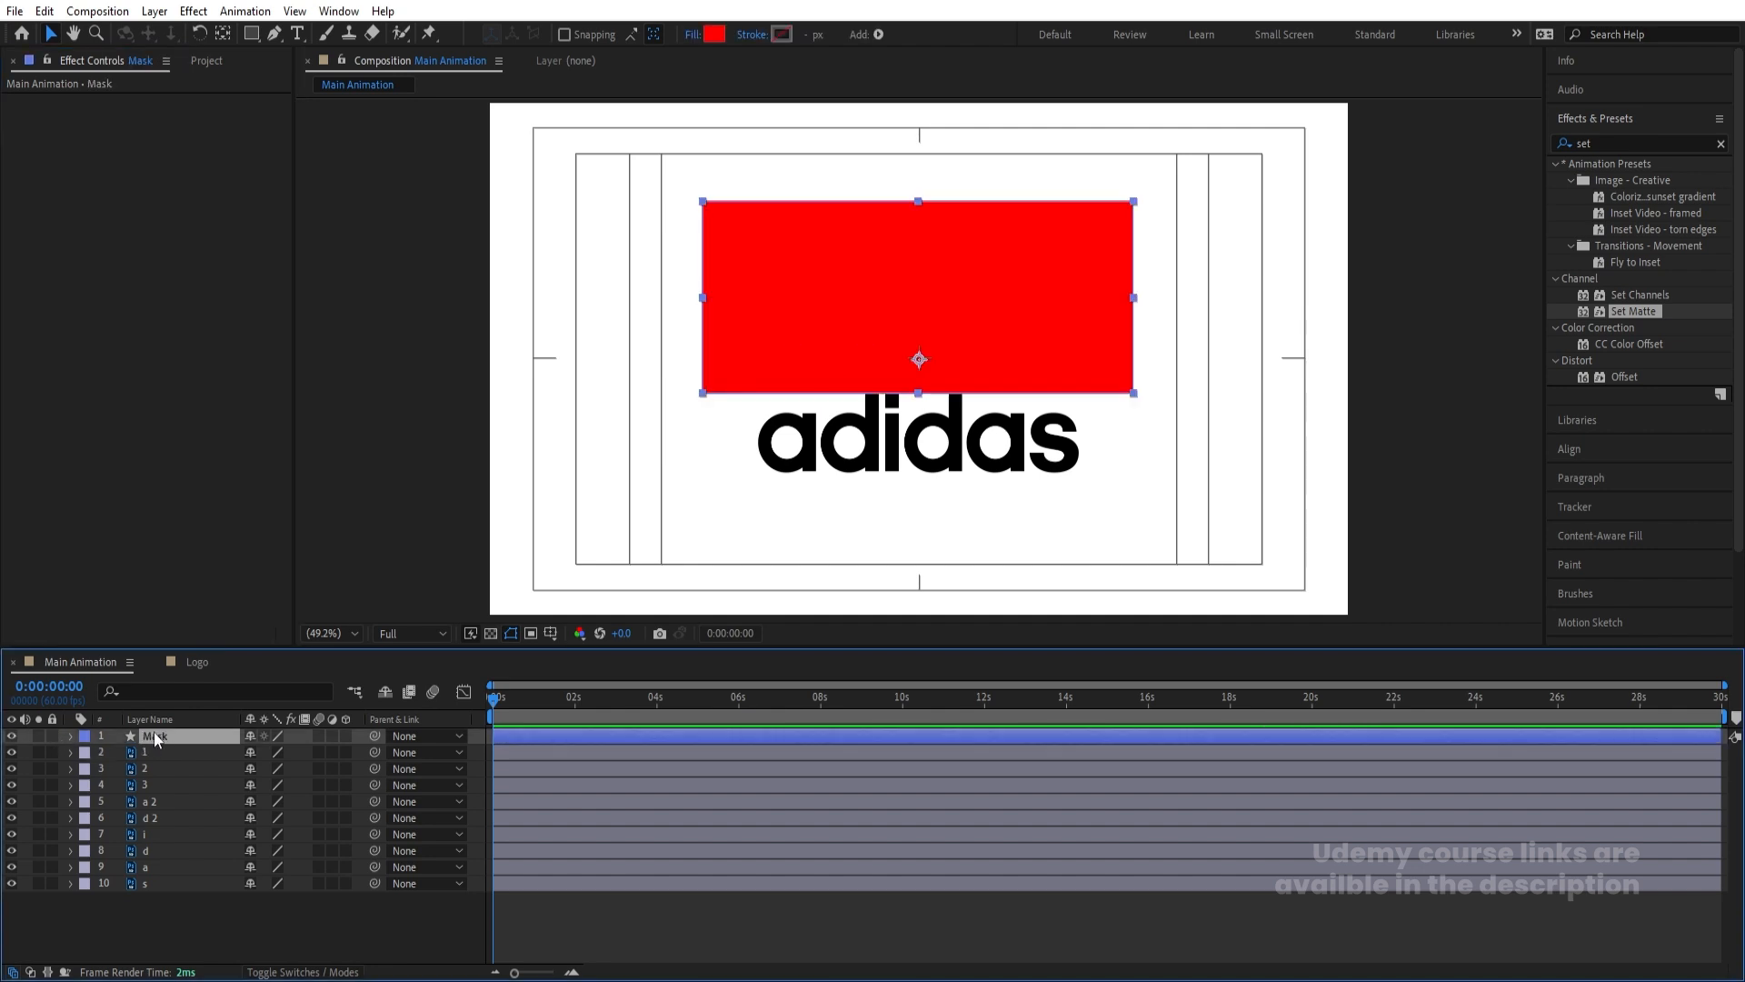
{"action": "key", "text": "t"}
{"action": "left_click_drag", "start_coordinate": [253, 753], "coordinate": [209, 753]}
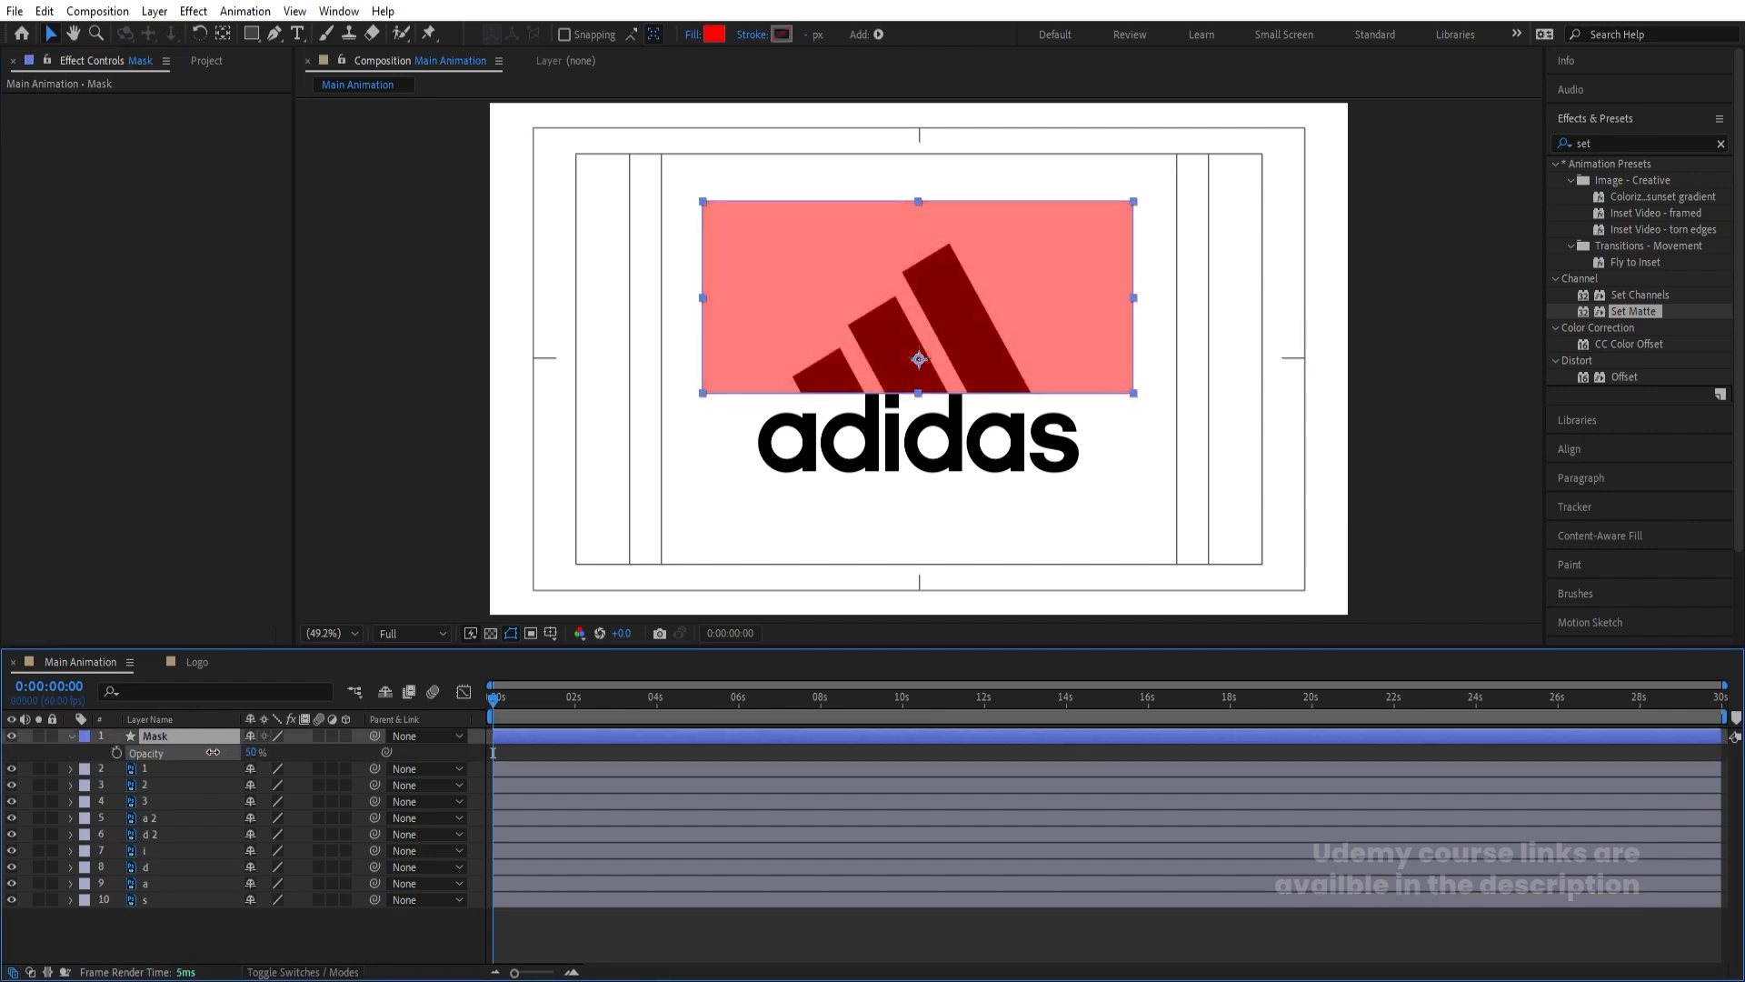
{"action": "left_click", "coordinate": [50, 736]}
Add Position keyframes to stripe layers 1, 2 and 3 at 0:00:00:00 and 0:00:01:20, and return to the first frame
{"action": "left_click", "coordinate": [164, 806]}
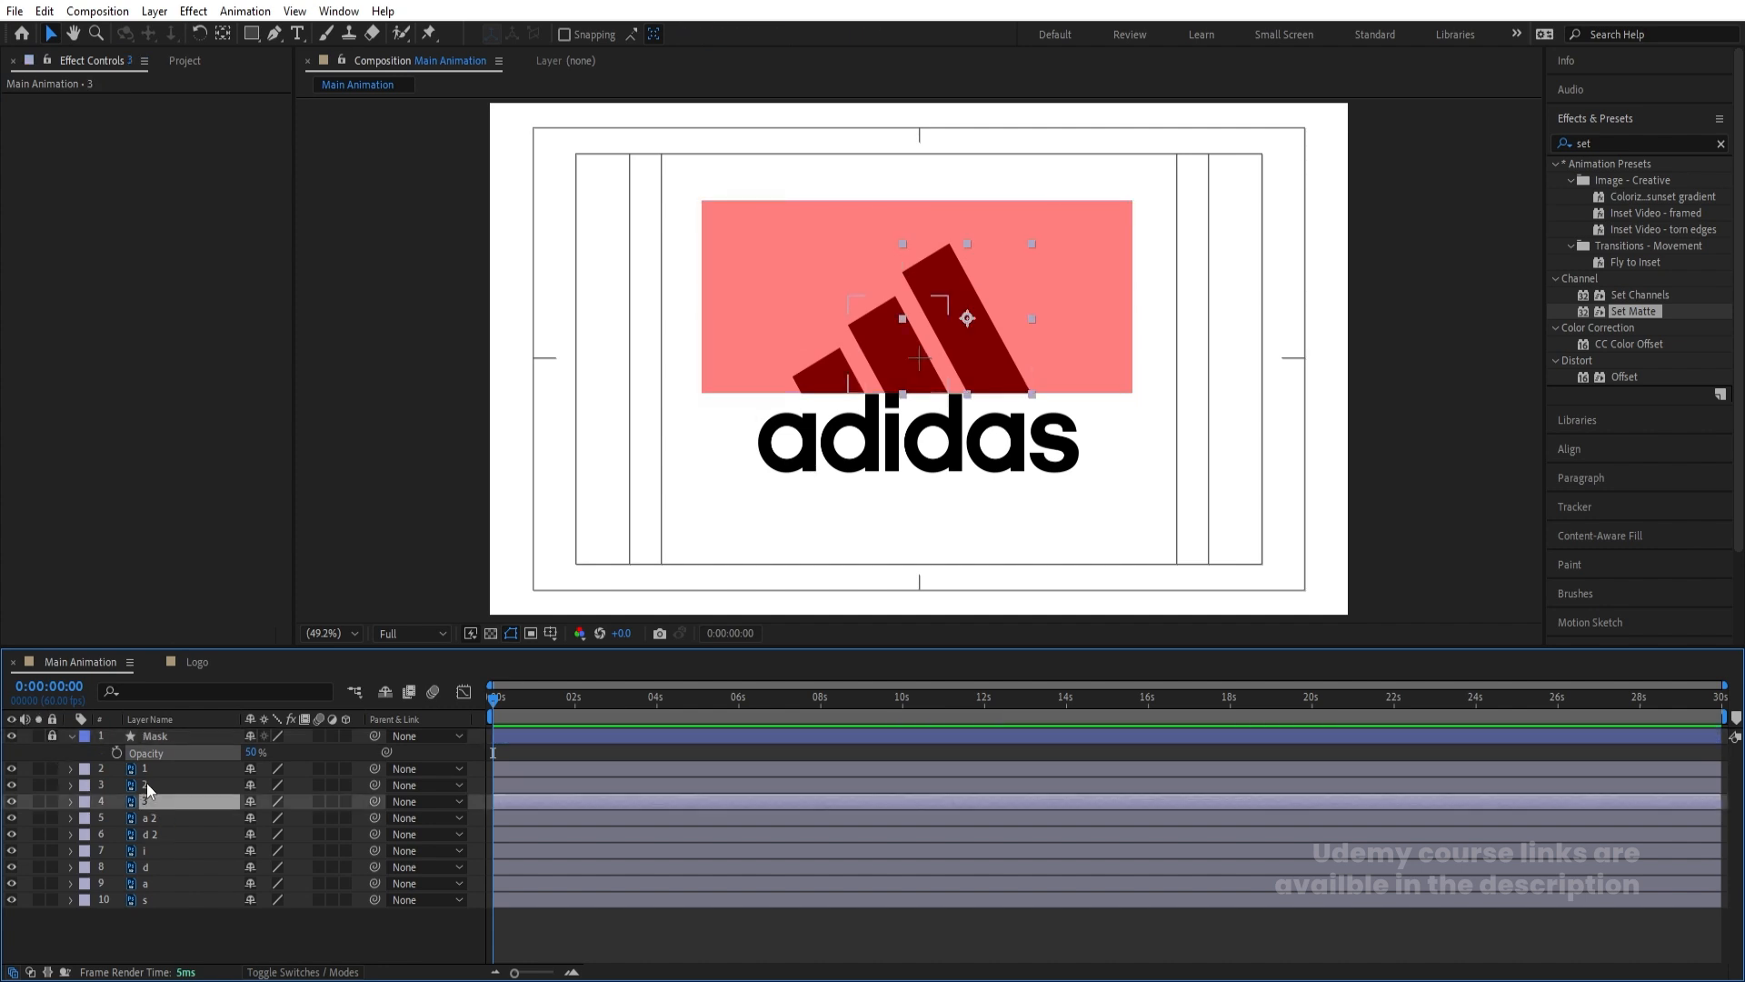
{"action": "left_click", "coordinate": [145, 771], "text": "shift"}
{"action": "right_click", "coordinate": [145, 771]}
{"action": "left_click", "coordinate": [132, 778]}
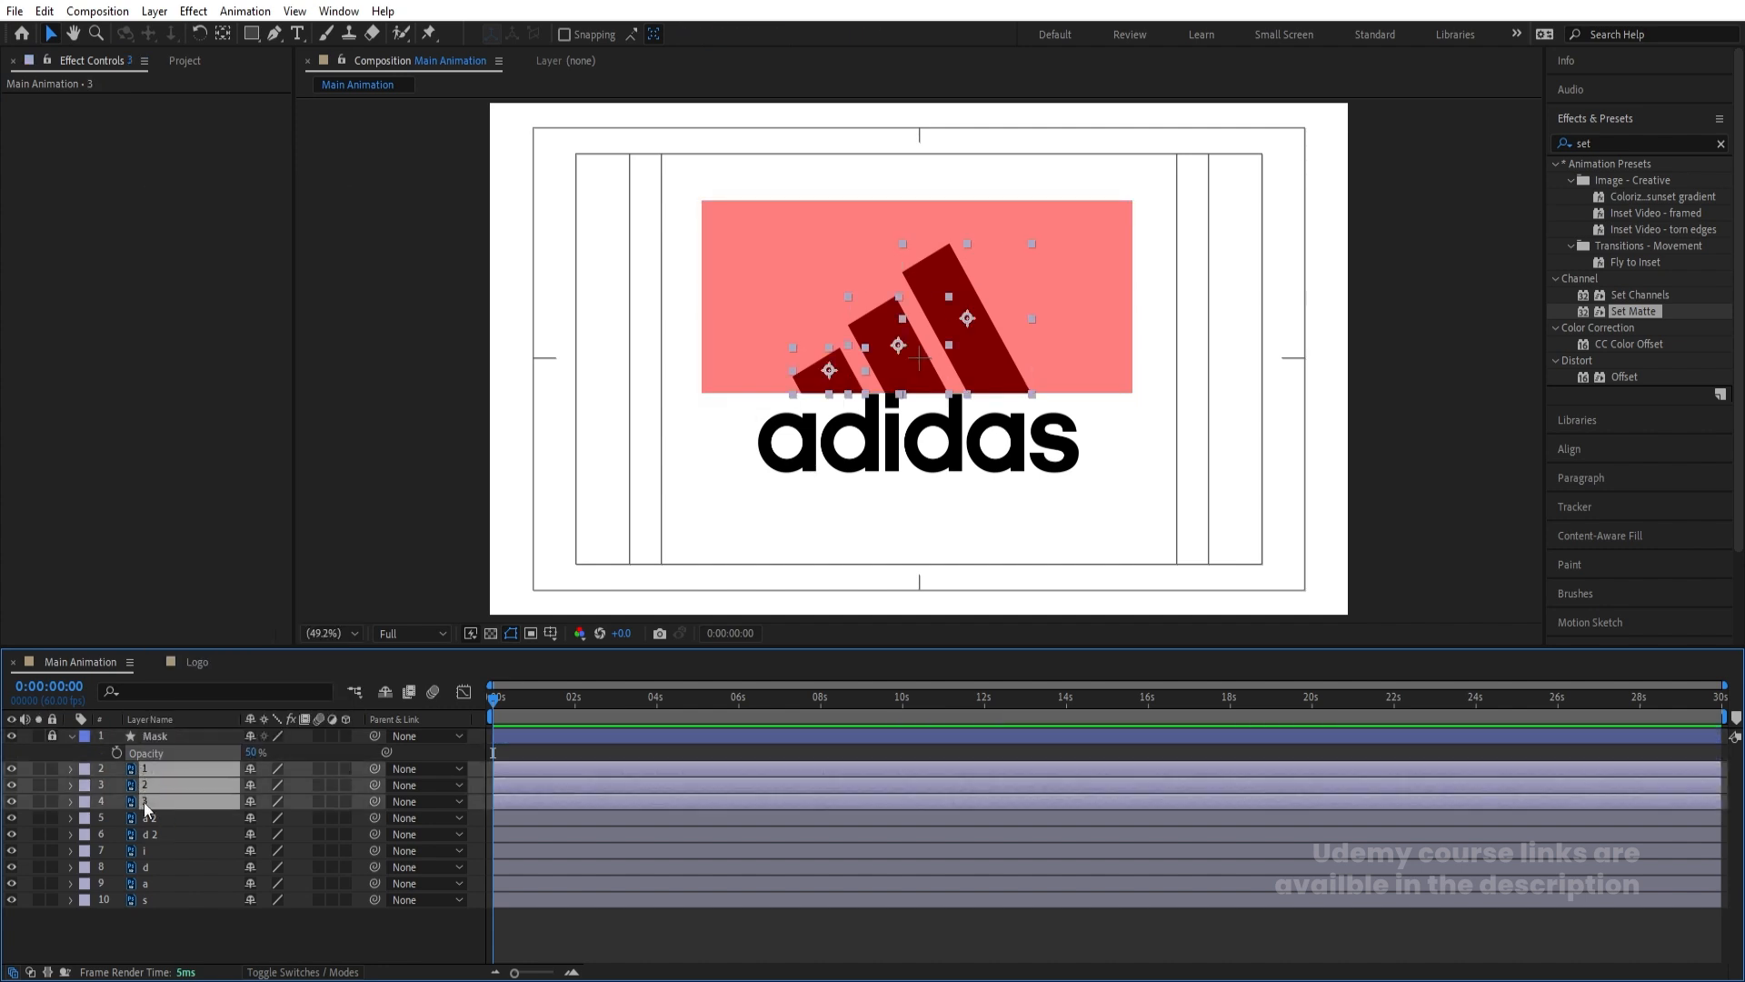
{"action": "key", "text": "alt+shift+p"}
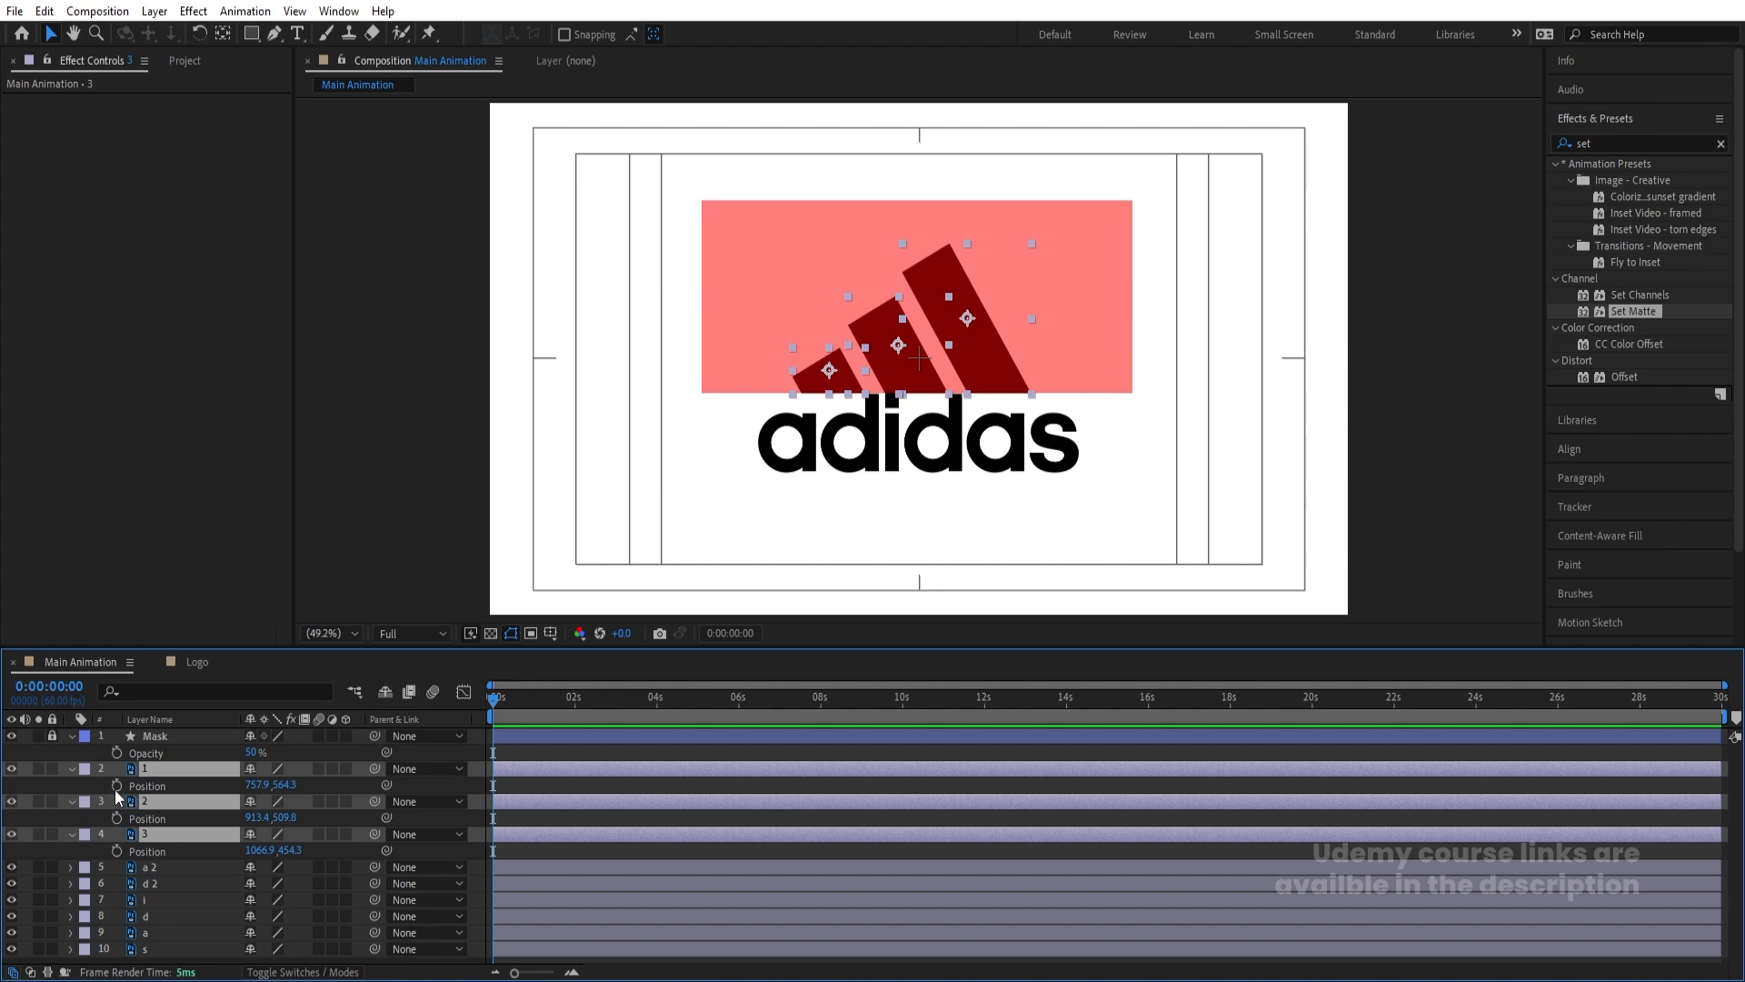
{"action": "key", "text": "equal"}
{"action": "key", "text": "equal"}
{"action": "key", "text": "equal"}
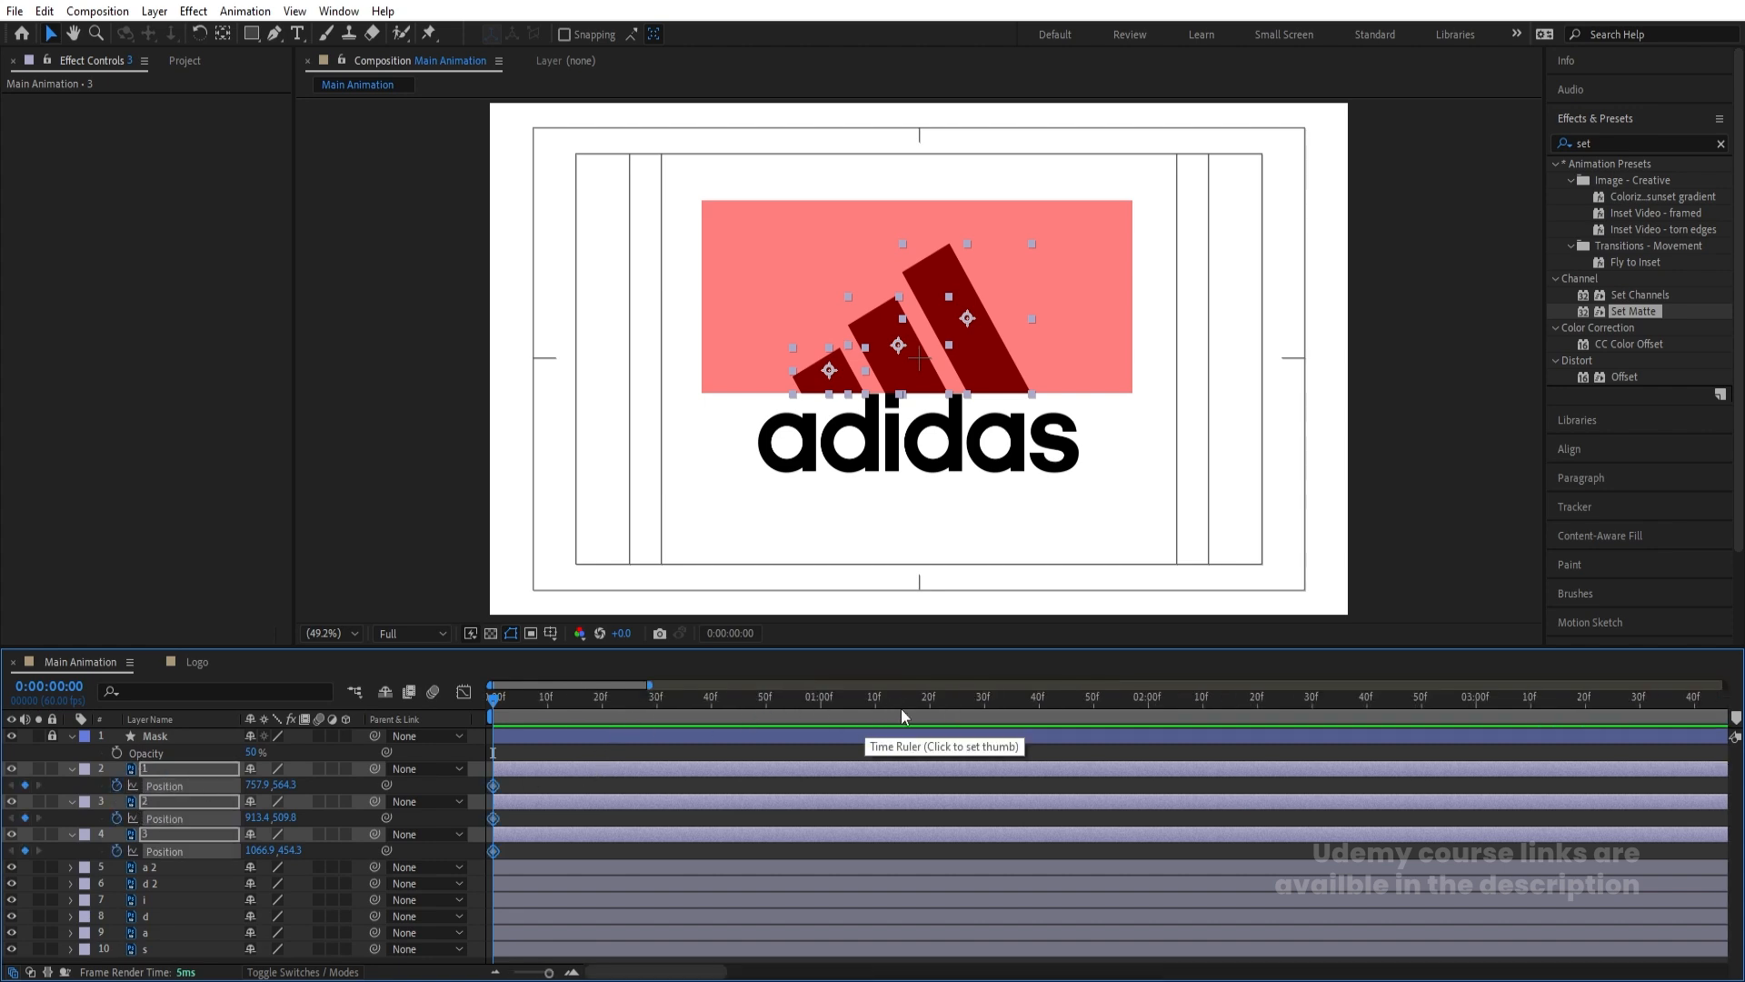
{"action": "left_click", "coordinate": [930, 699]}
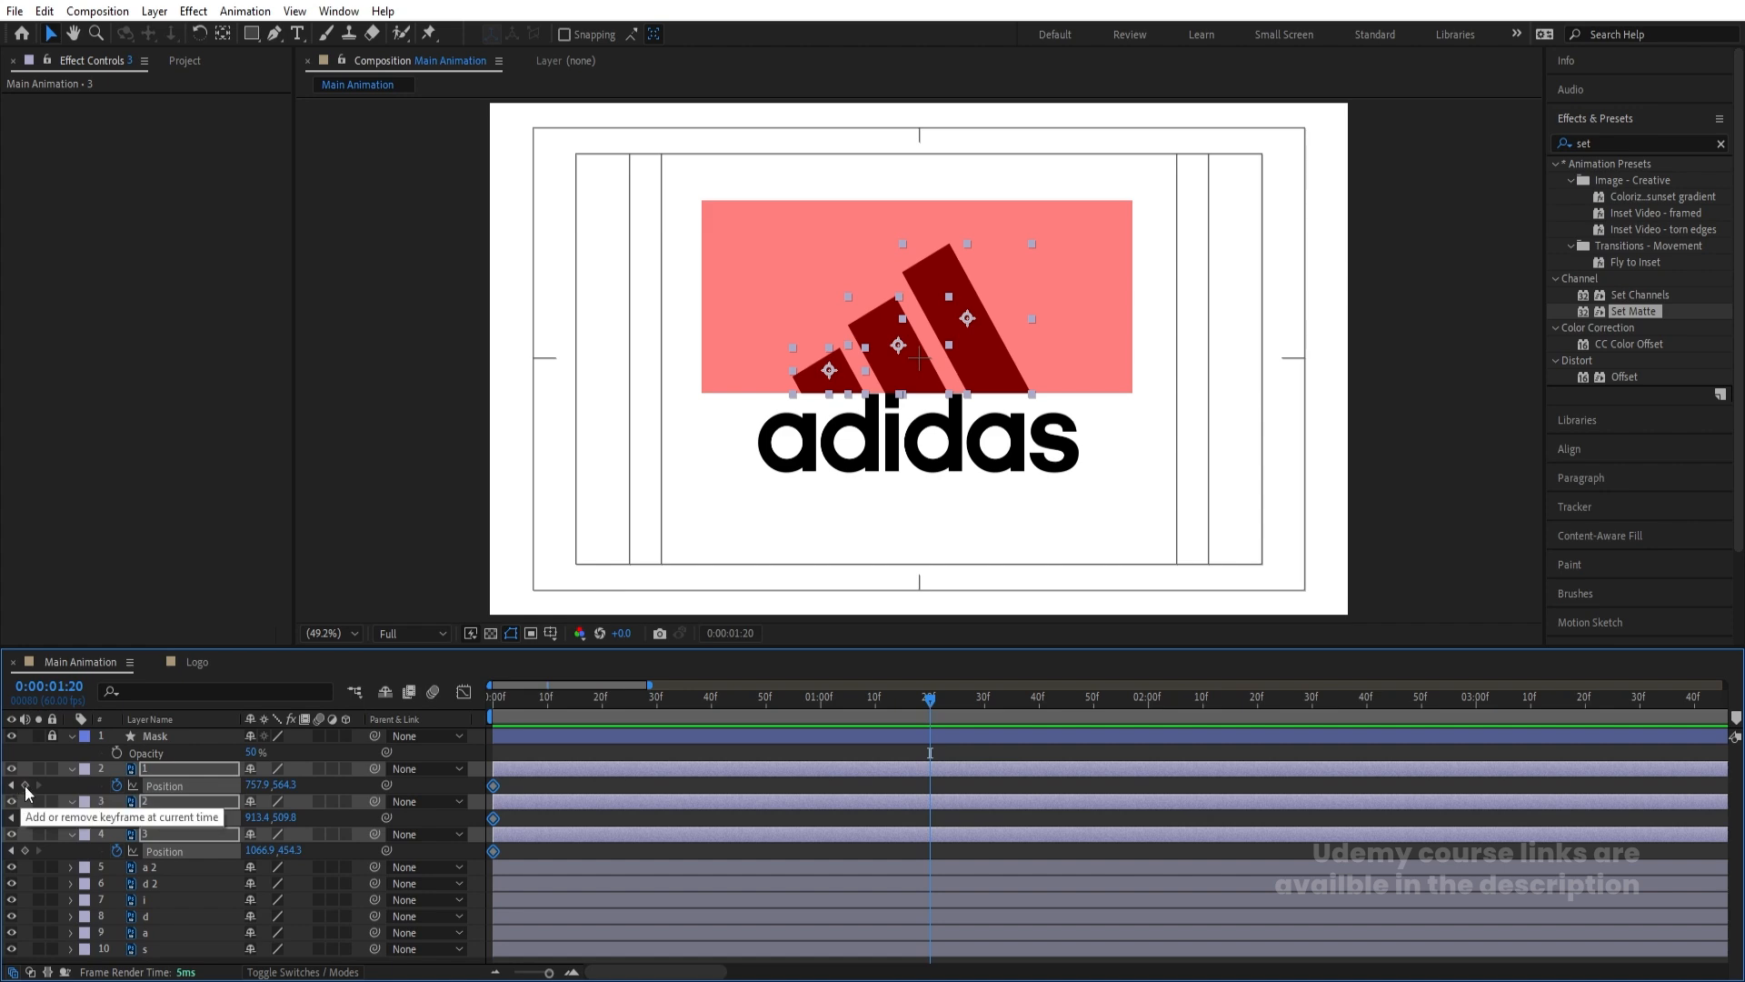
{"action": "left_click", "coordinate": [26, 787]}
{"action": "left_click", "coordinate": [491, 698]}
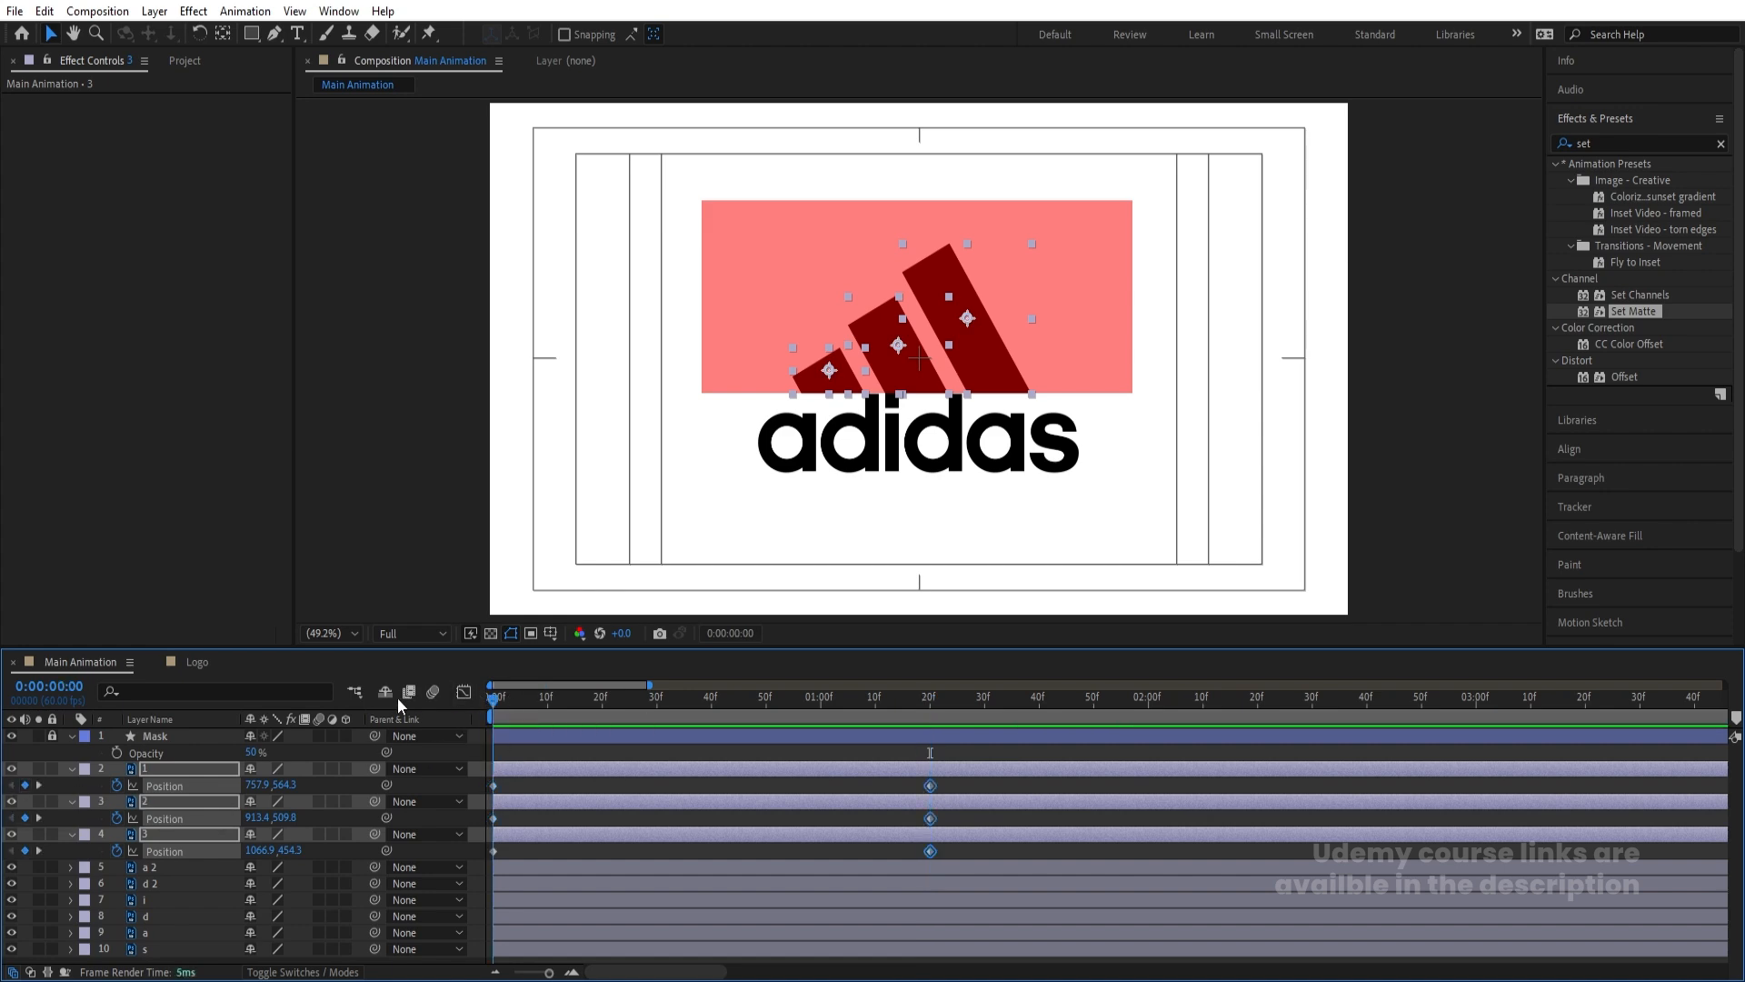
Try to move the tallest stripe, layer 3, diagonally down out of the red mask area at the first frame
{"action": "left_click", "coordinate": [566, 787]}
{"action": "left_click", "coordinate": [514, 831]}
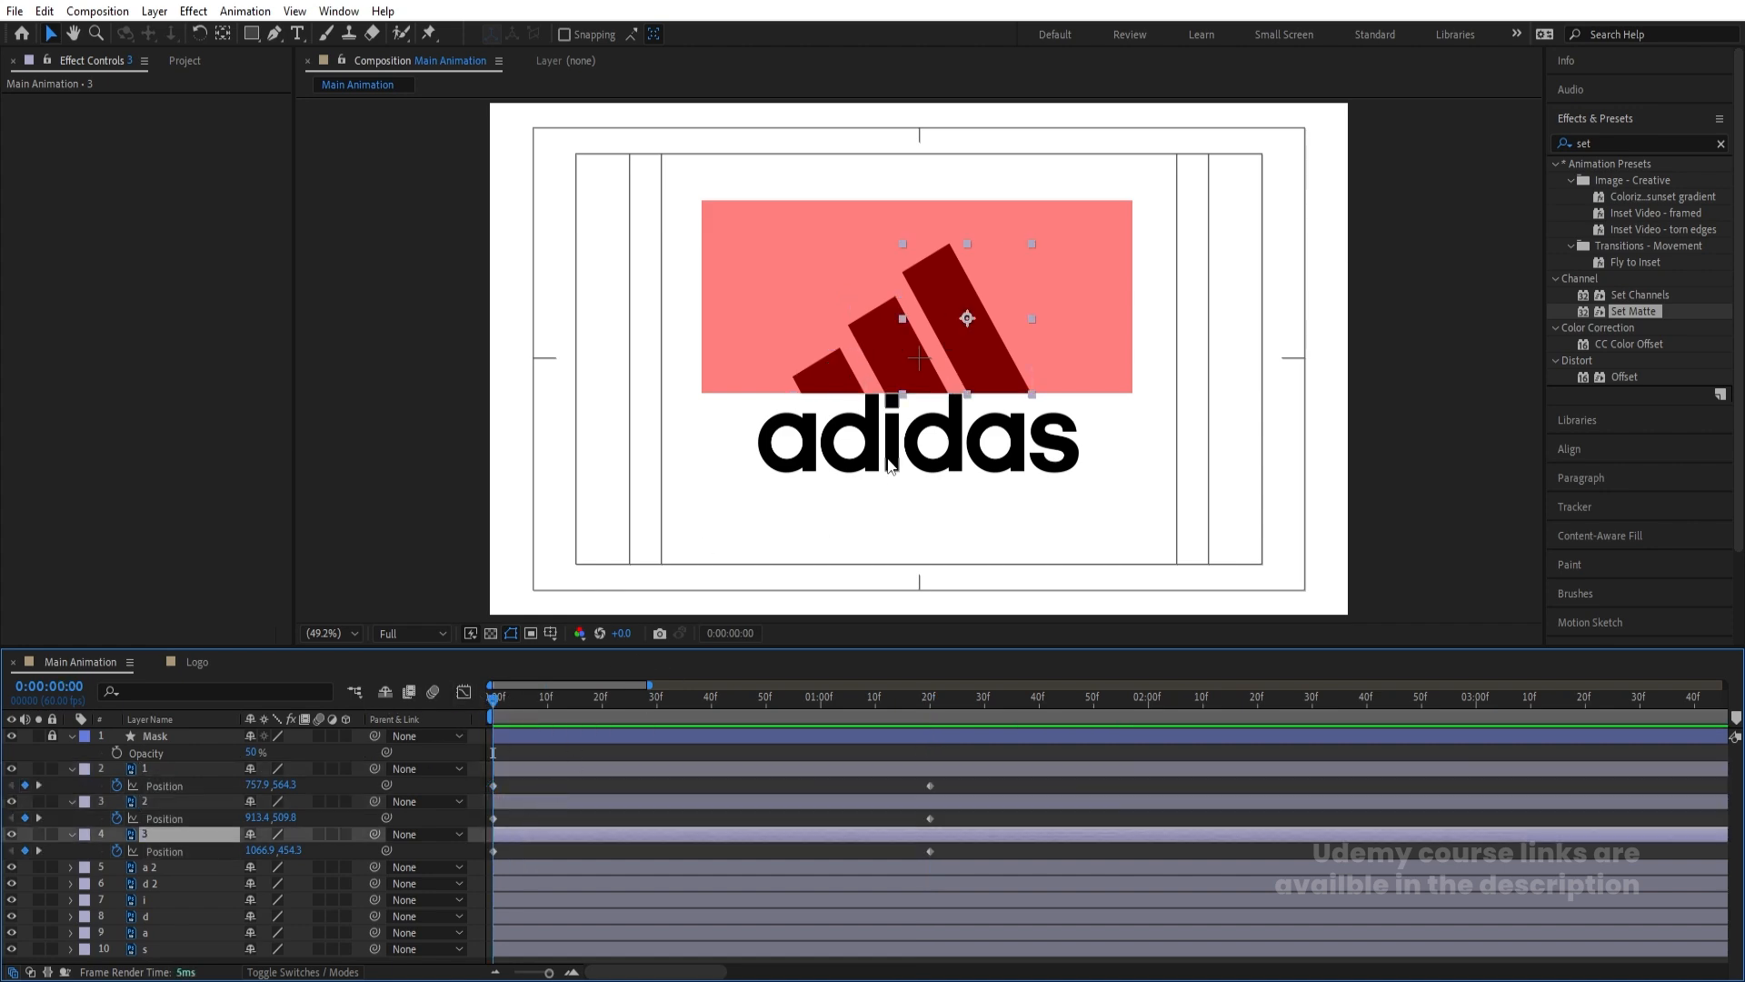
{"action": "left_click_drag", "start_coordinate": [927, 300], "coordinate": [1016, 445]}
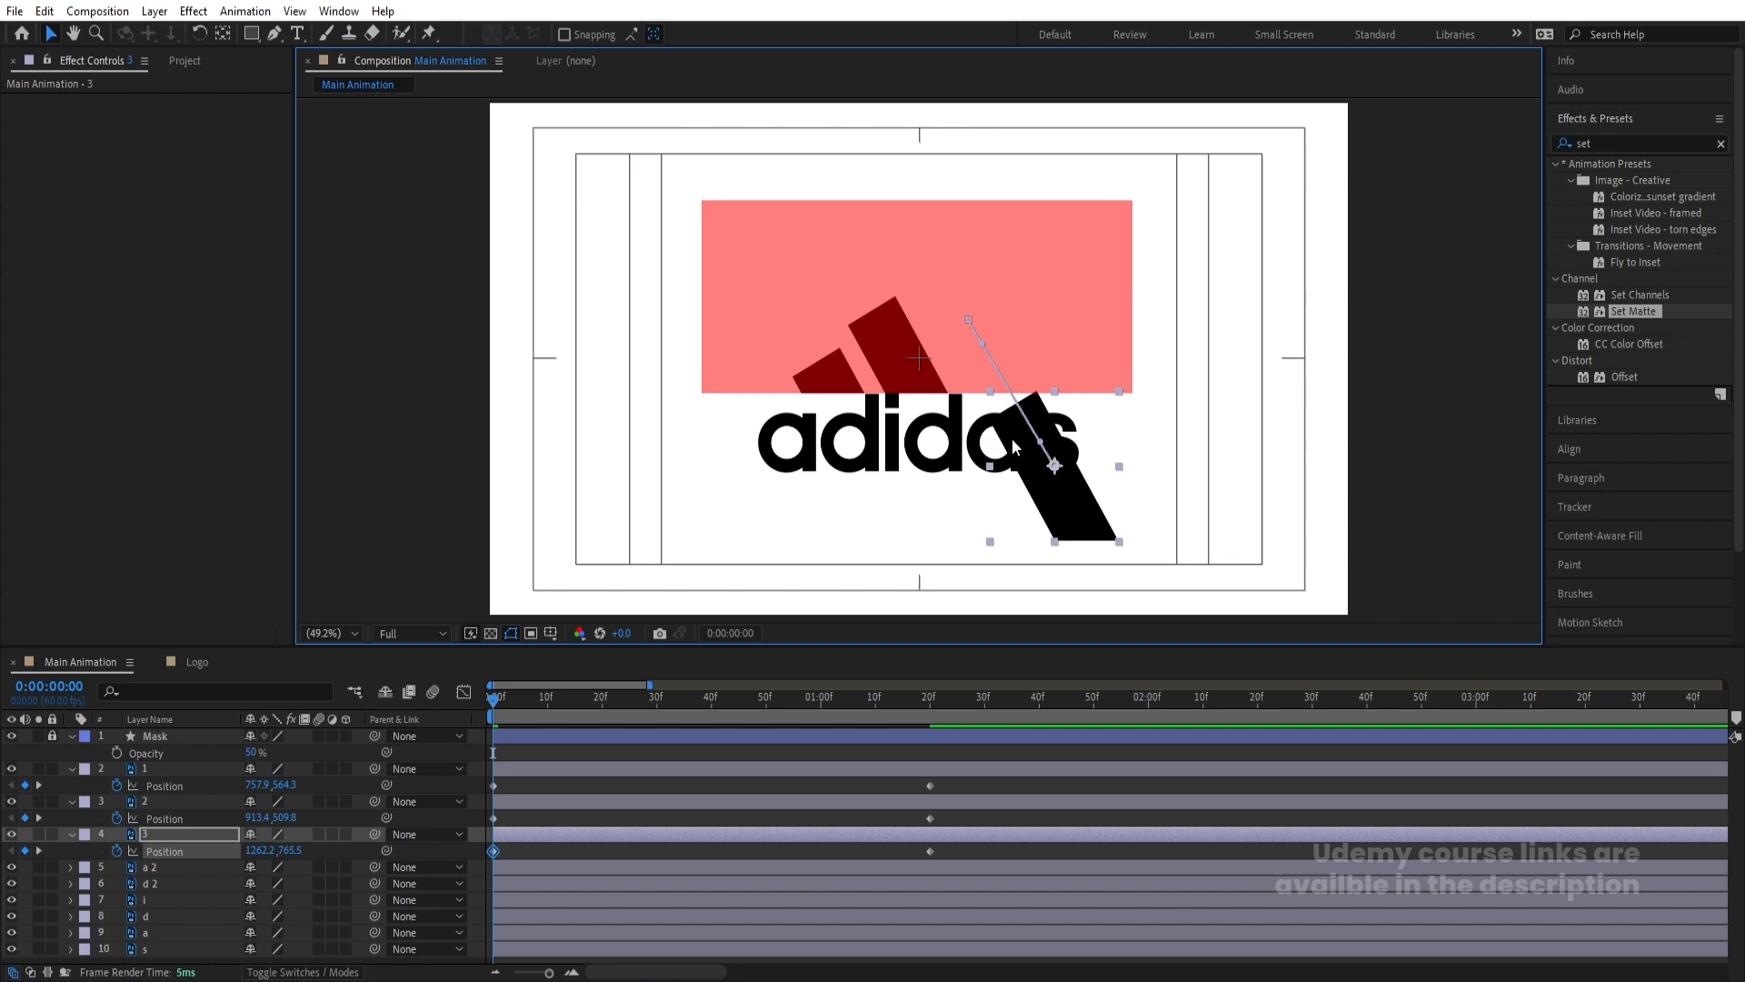
{"action": "key", "text": "ctrl+z"}
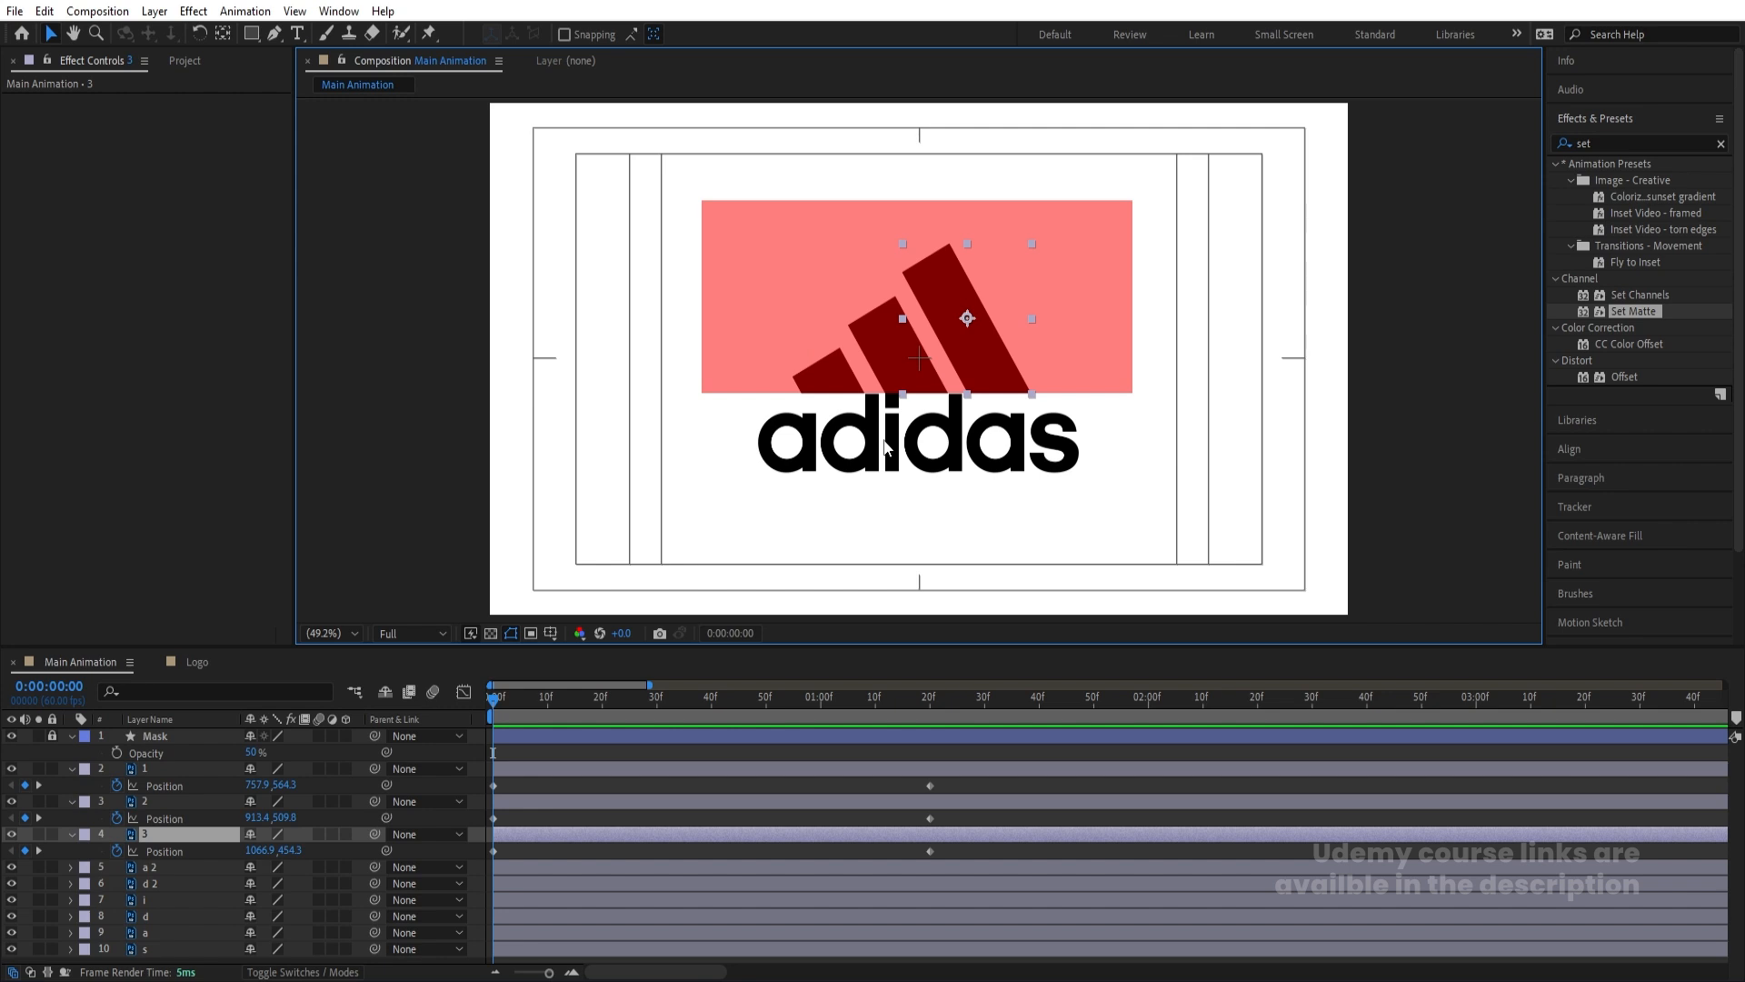
Show the rulers and place a vertical guide at the lower right corner of the tallest stripe
{"action": "key", "text": "ctrl+r"}
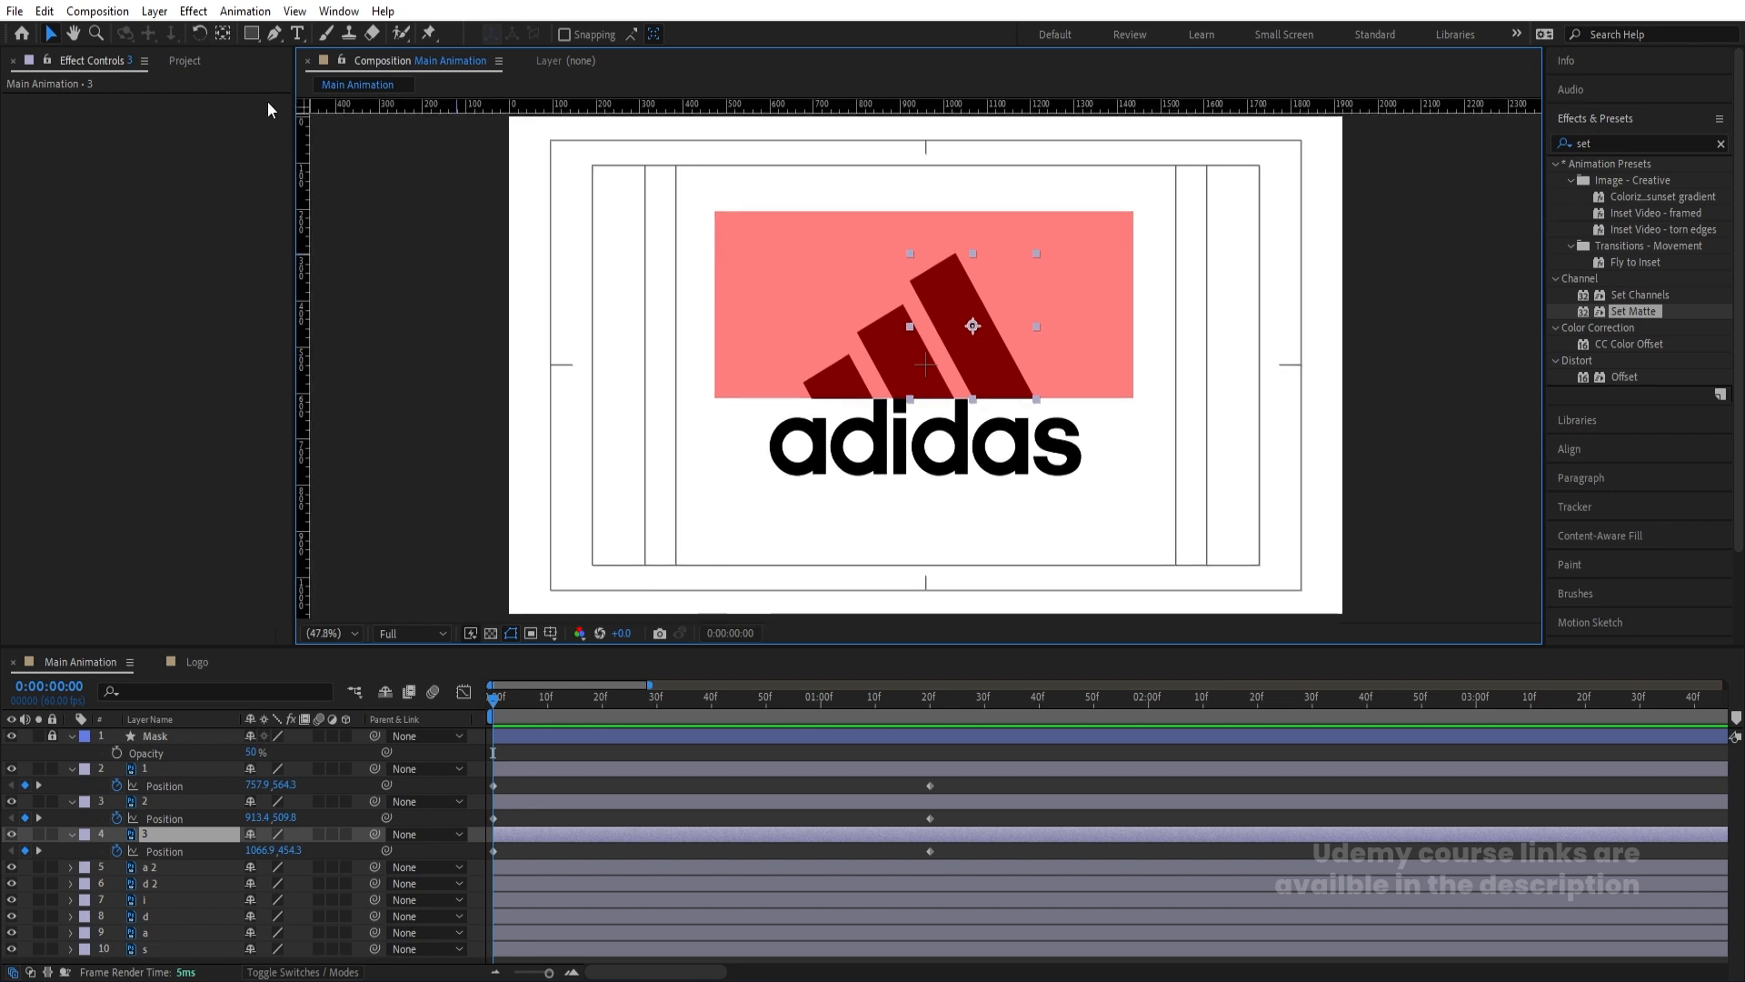
{"action": "left_click_drag", "start_coordinate": [304, 314], "coordinate": [1030, 418]}
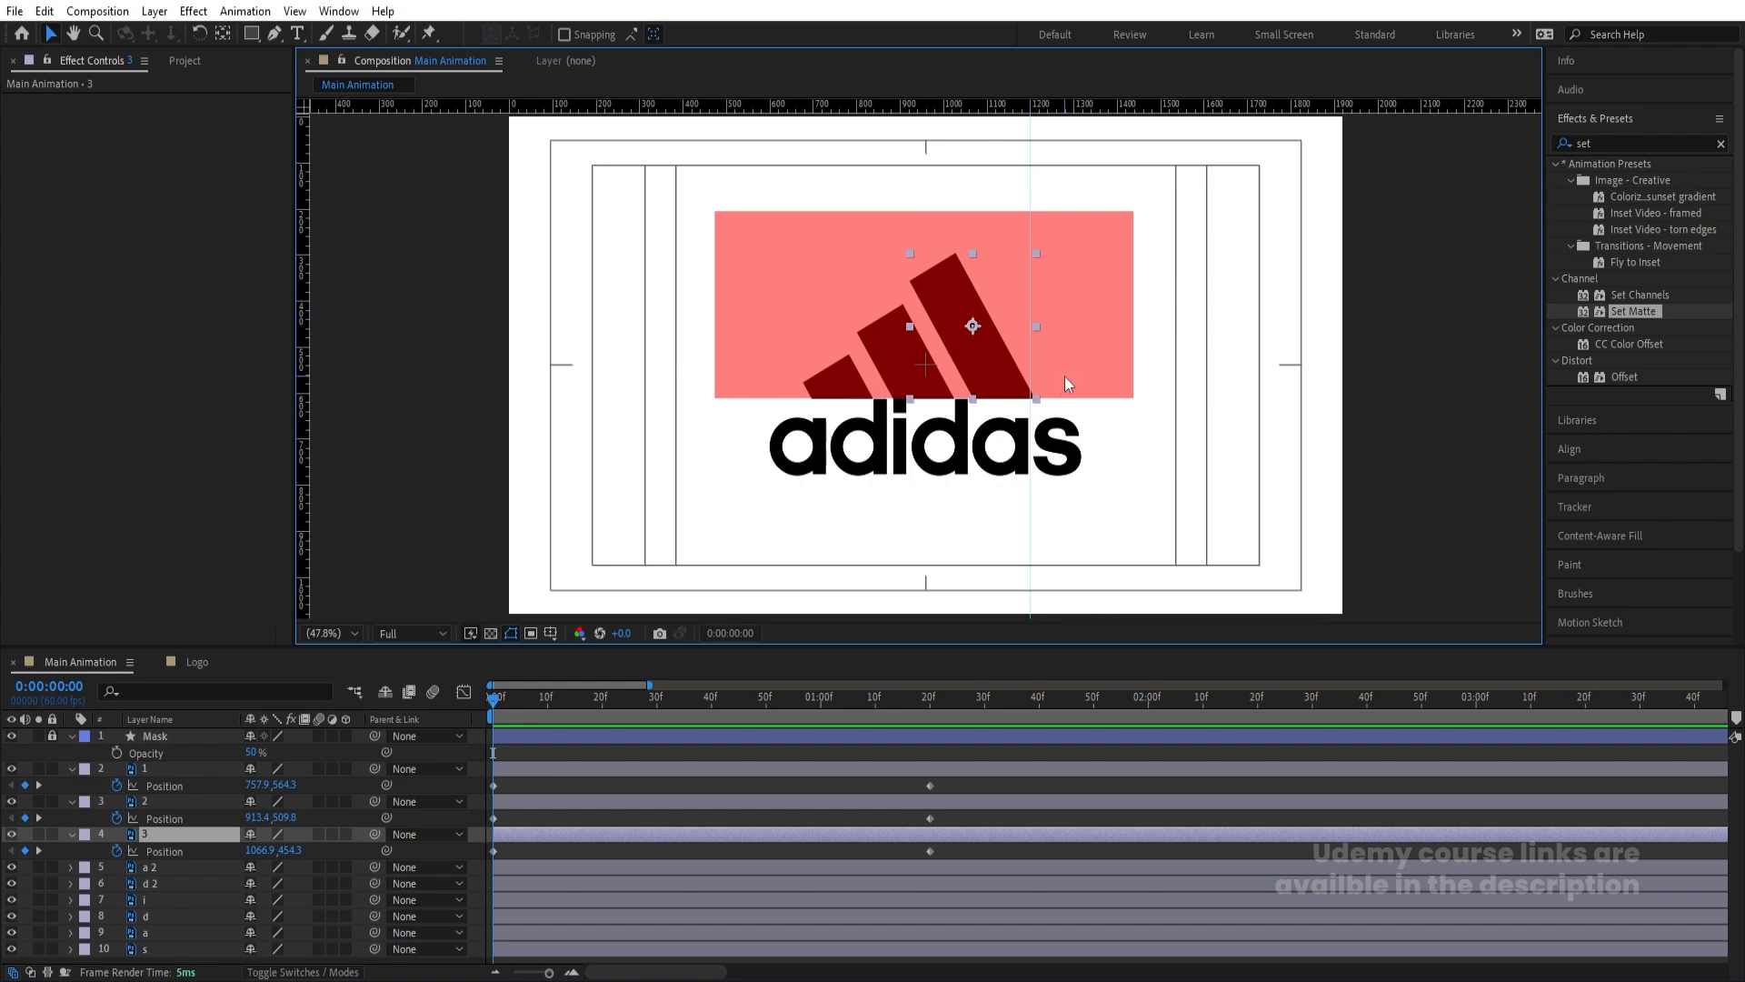
{"action": "scroll", "coordinate": [1038, 376], "scroll_direction": "up", "scroll_amount": 5}
{"action": "scroll", "coordinate": [1005, 362], "scroll_direction": "up", "scroll_amount": 1}
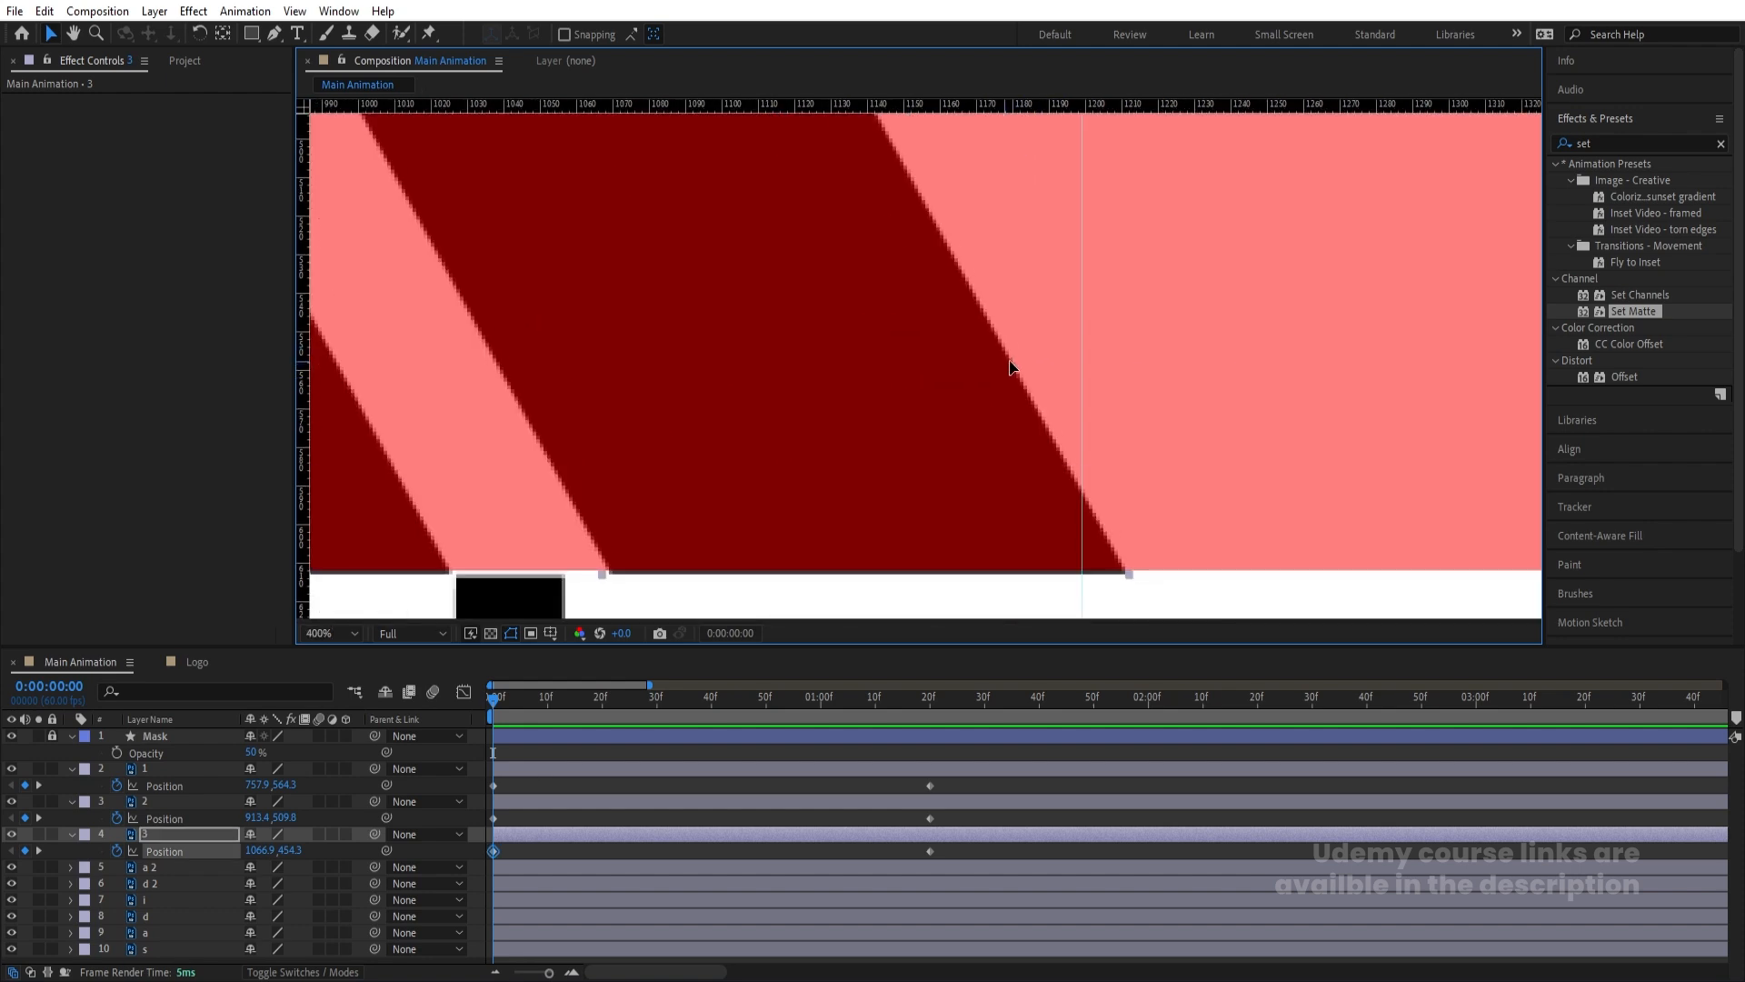
{"action": "left_click_drag", "start_coordinate": [1081, 359], "coordinate": [1128, 352]}
{"action": "scroll", "coordinate": [1127, 352], "scroll_direction": "down", "scroll_amount": 6}
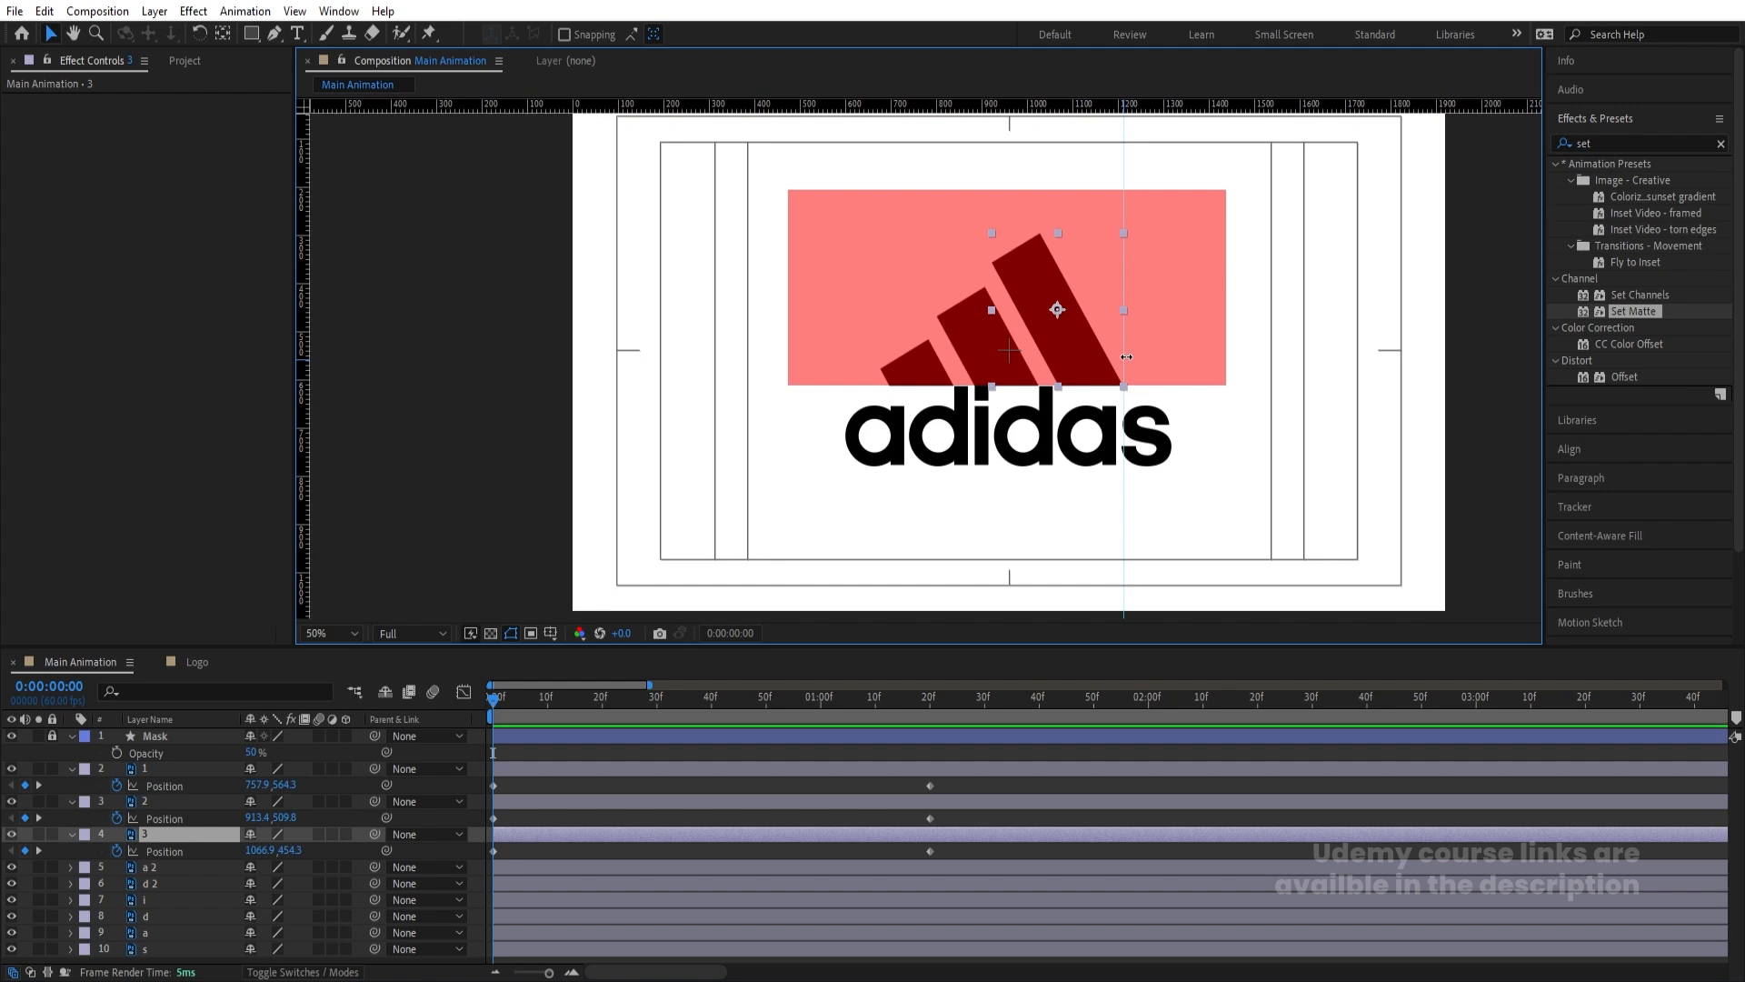
Place a horizontal guide along the base of the stripes, just above the wordmark
{"action": "scroll", "coordinate": [1126, 356], "scroll_direction": "up", "scroll_amount": 2}
{"action": "scroll", "coordinate": [1127, 356], "scroll_direction": "down", "scroll_amount": 4}
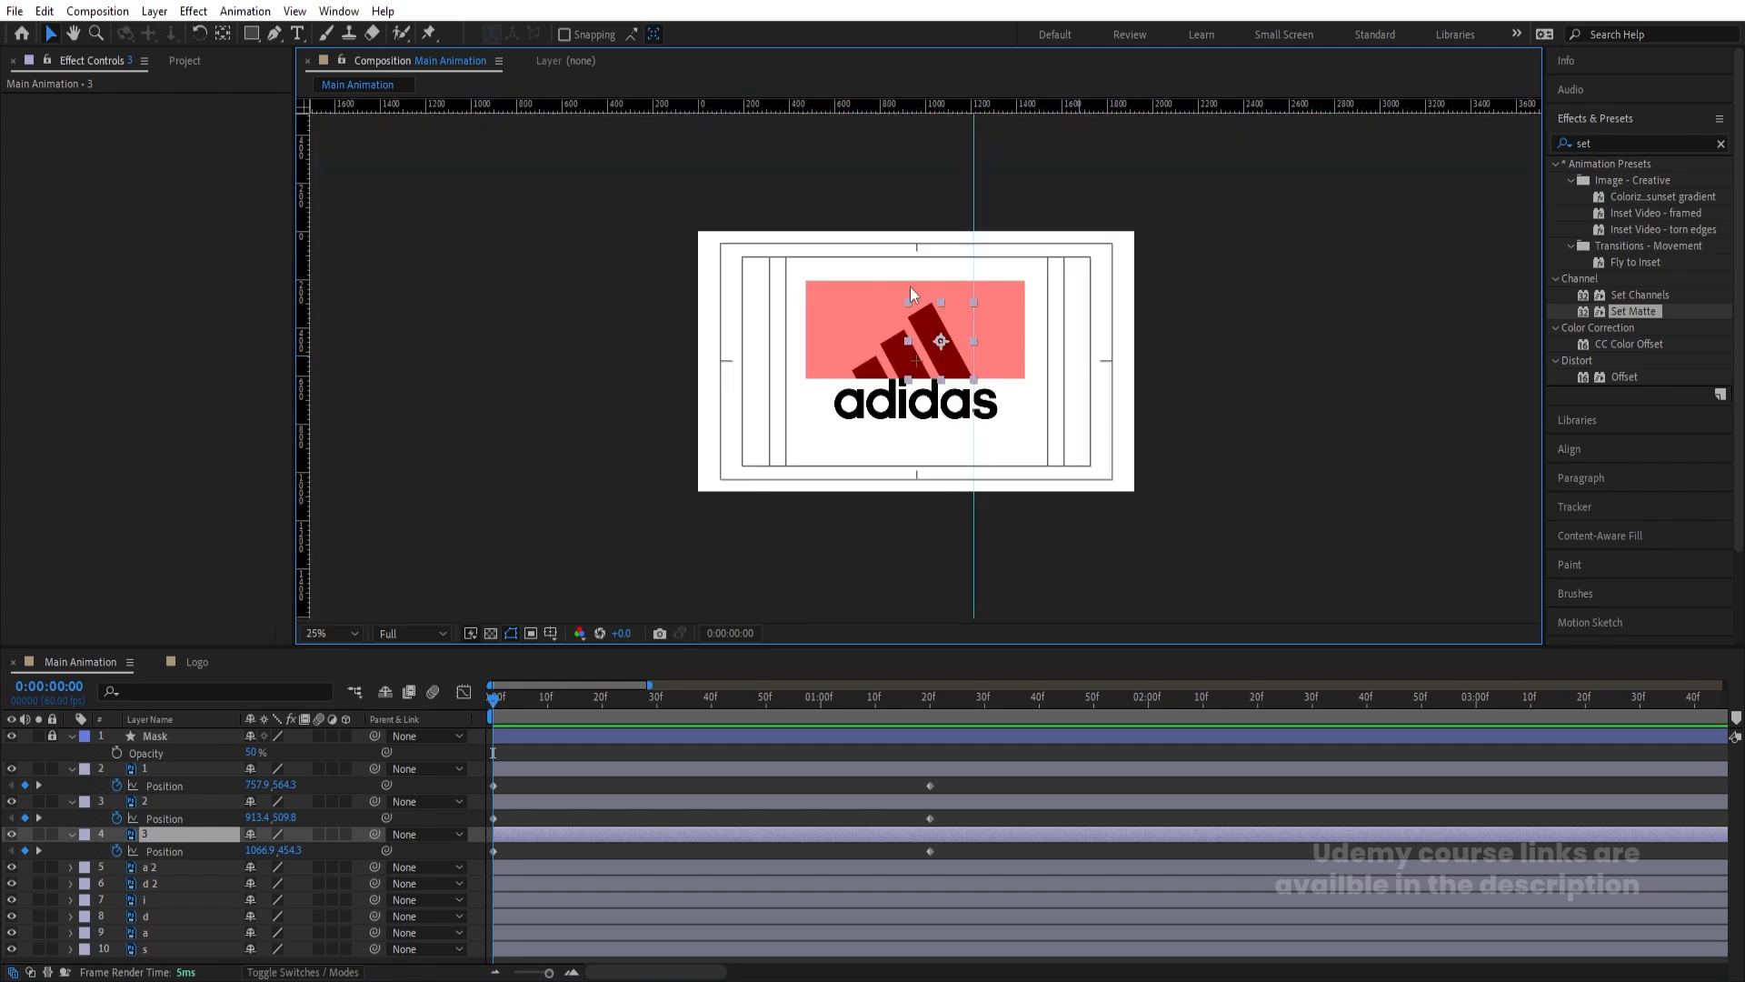
{"action": "left_click_drag", "start_coordinate": [902, 112], "coordinate": [961, 372]}
{"action": "scroll", "coordinate": [961, 386], "scroll_direction": "up", "scroll_amount": 8}
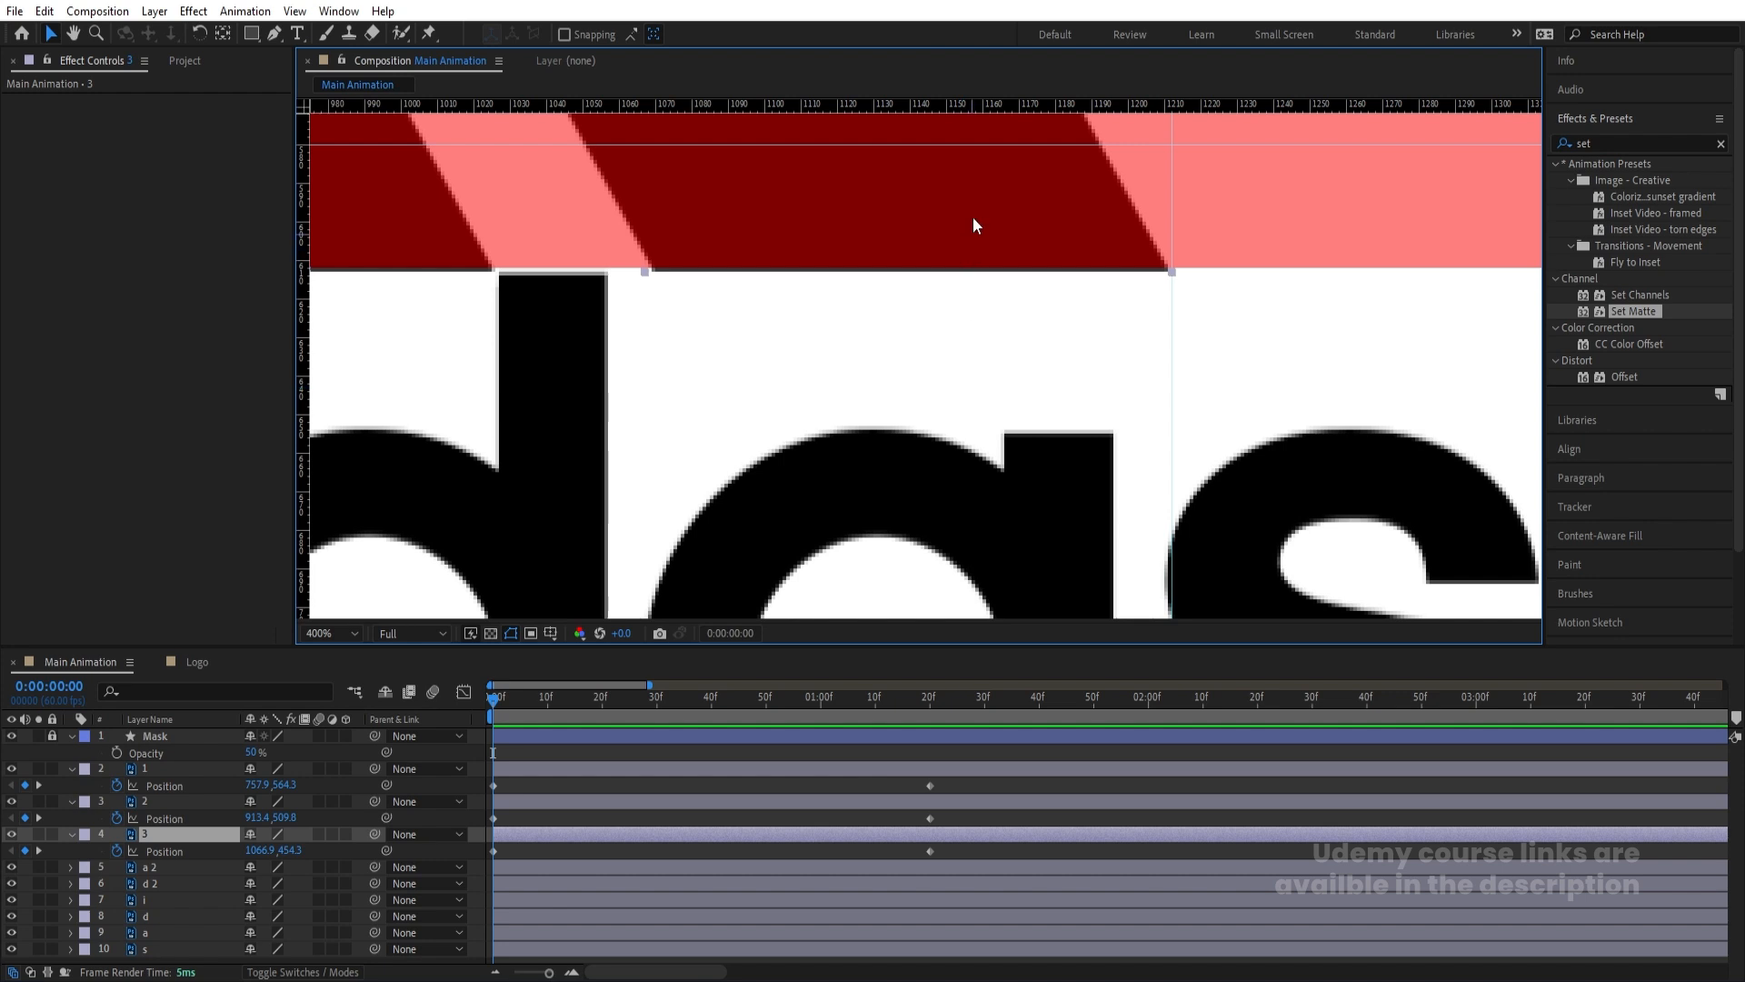
{"action": "left_click_drag", "start_coordinate": [976, 145], "coordinate": [999, 270]}
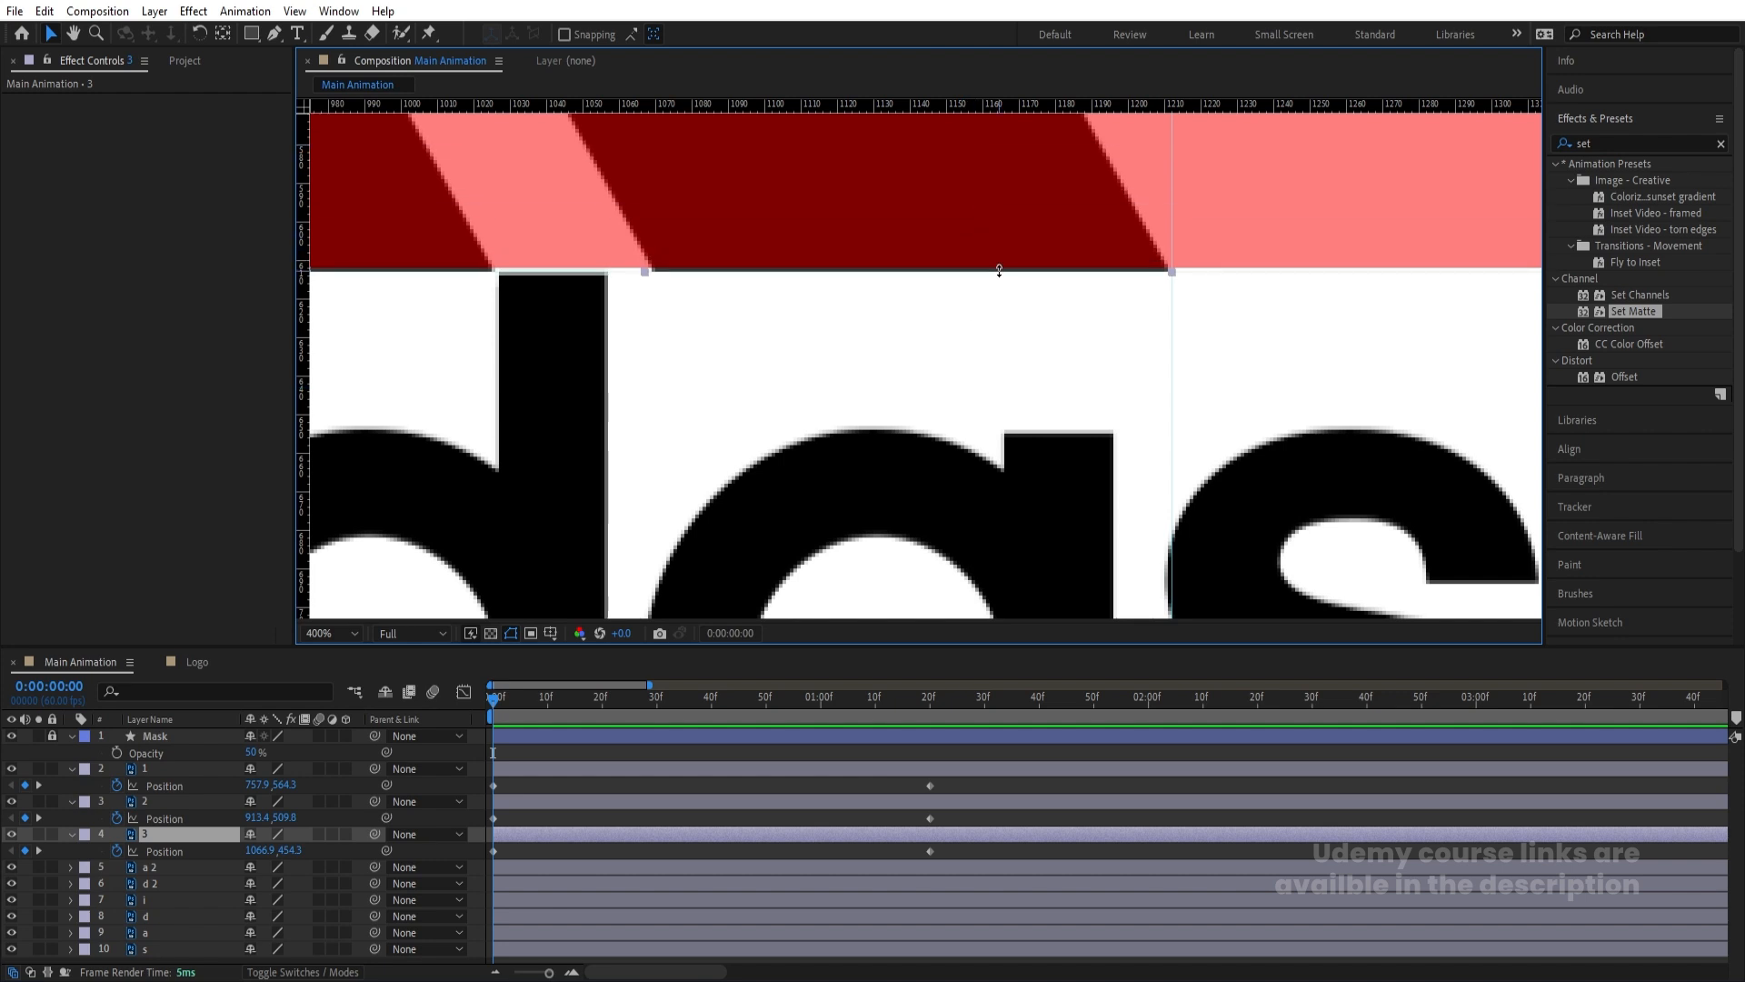
At the first frame, move layer 3 below the mask so its top tip meets the guides' intersection, at about 1250.7, 771.5
{"action": "scroll", "coordinate": [999, 270], "scroll_direction": "down", "scroll_amount": 6}
{"action": "left_click", "coordinate": [525, 825]}
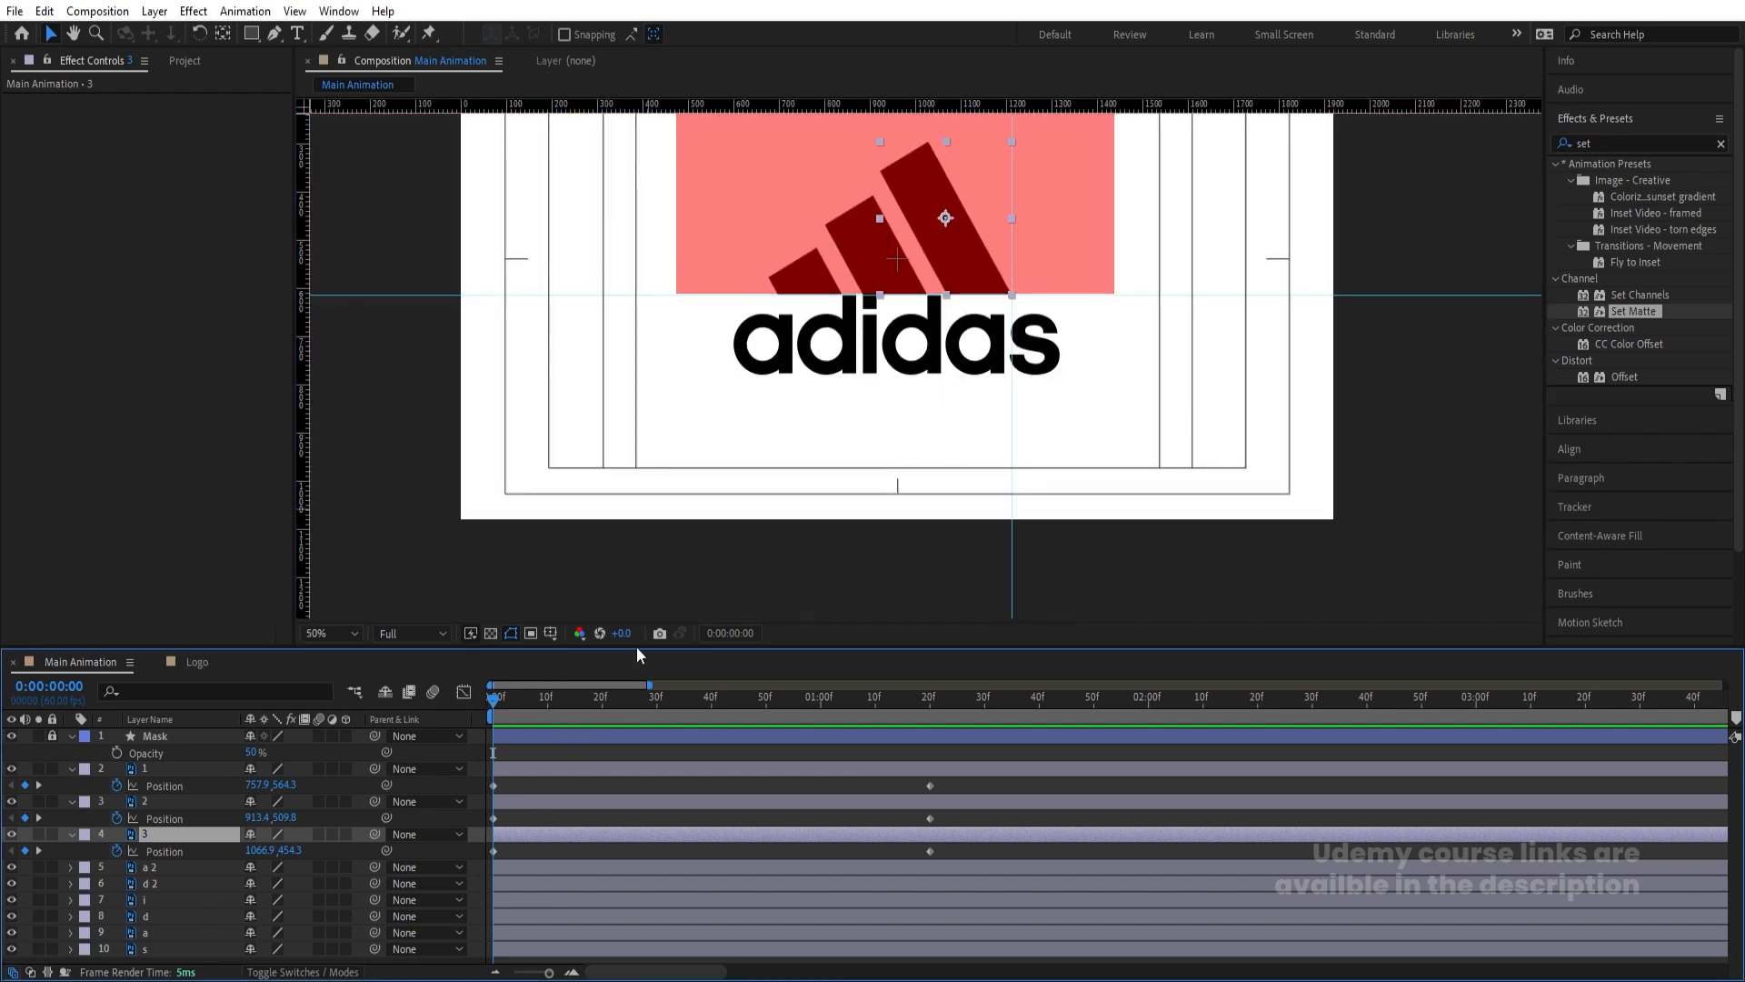
{"action": "left_click_drag", "start_coordinate": [929, 231], "coordinate": [1018, 350]}
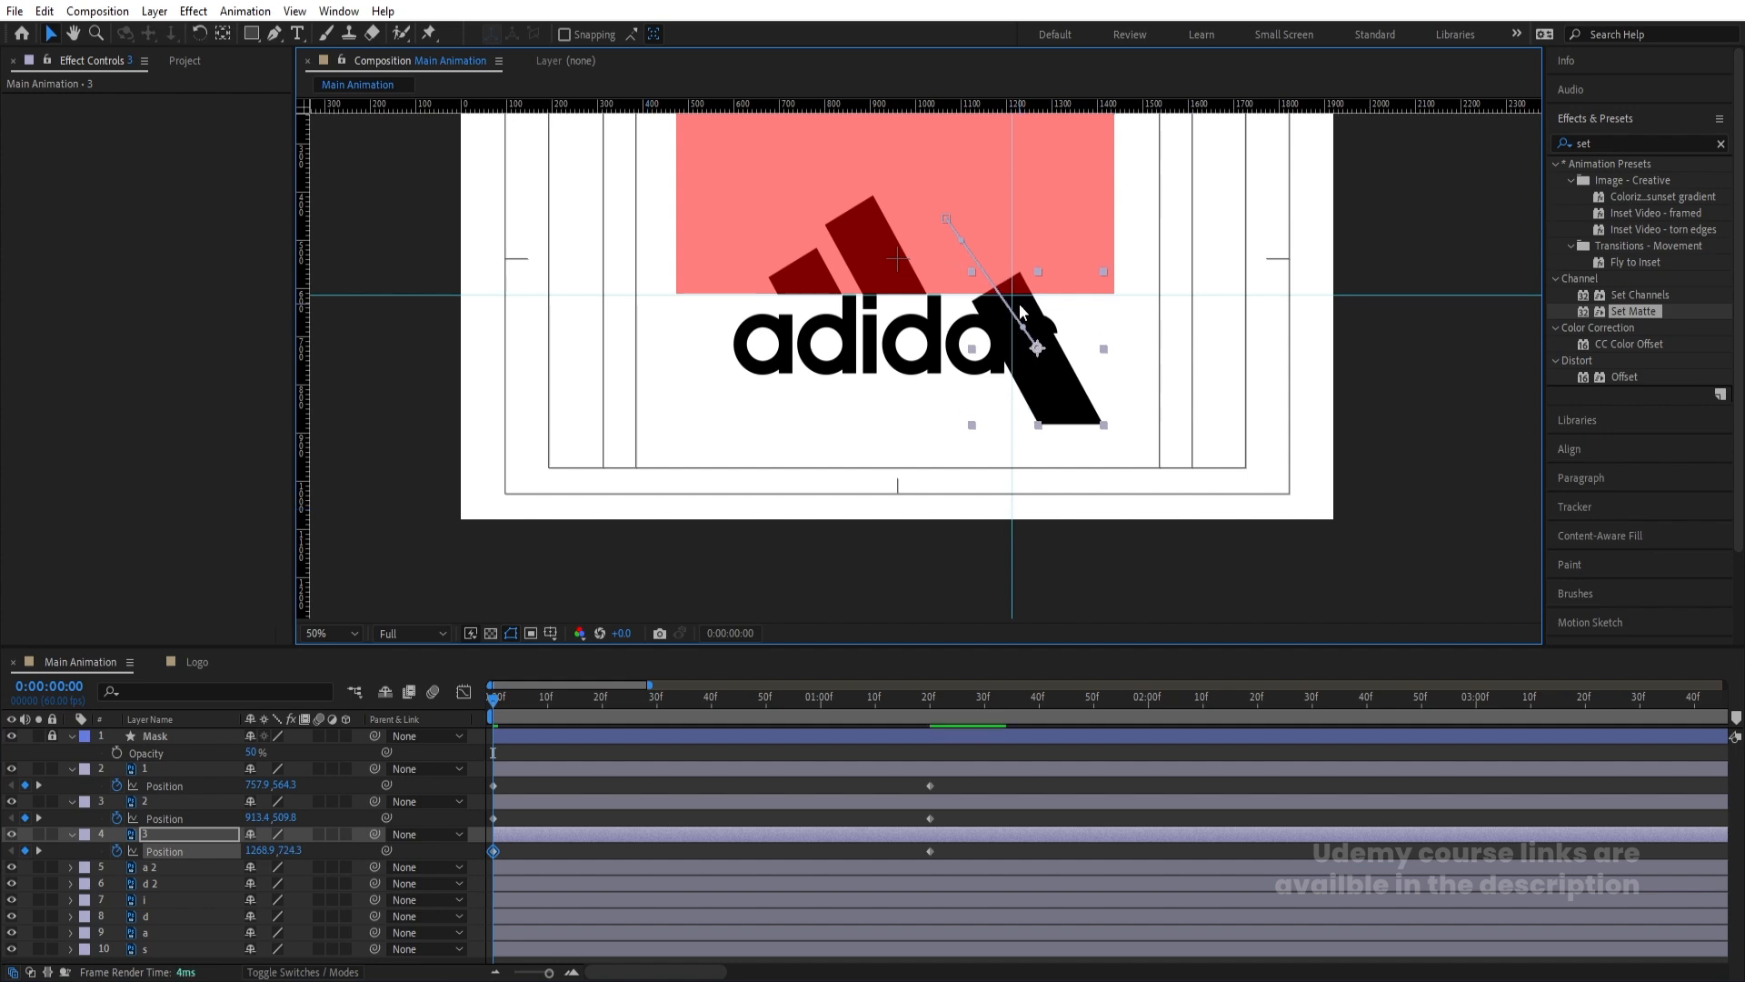
{"action": "scroll", "coordinate": [1018, 304], "scroll_direction": "up", "scroll_amount": 6}
{"action": "left_click_drag", "start_coordinate": [1025, 277], "coordinate": [1012, 392]}
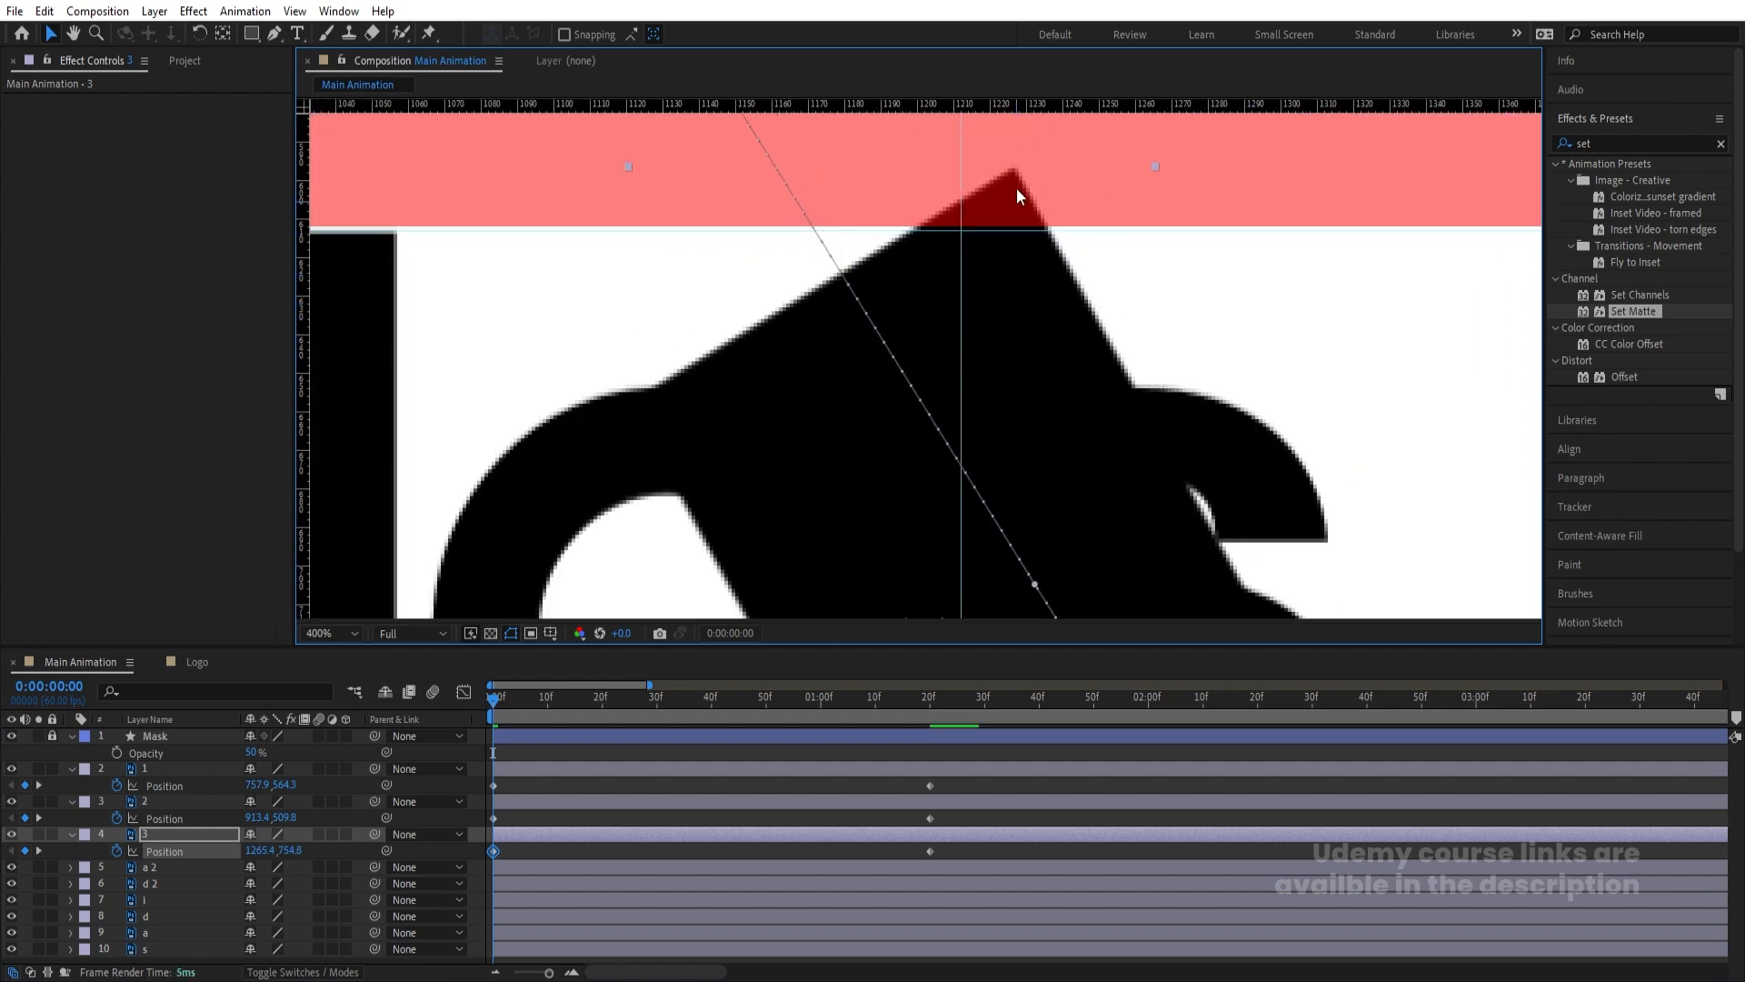
{"action": "left_click_drag", "start_coordinate": [1026, 305], "coordinate": [973, 368]}
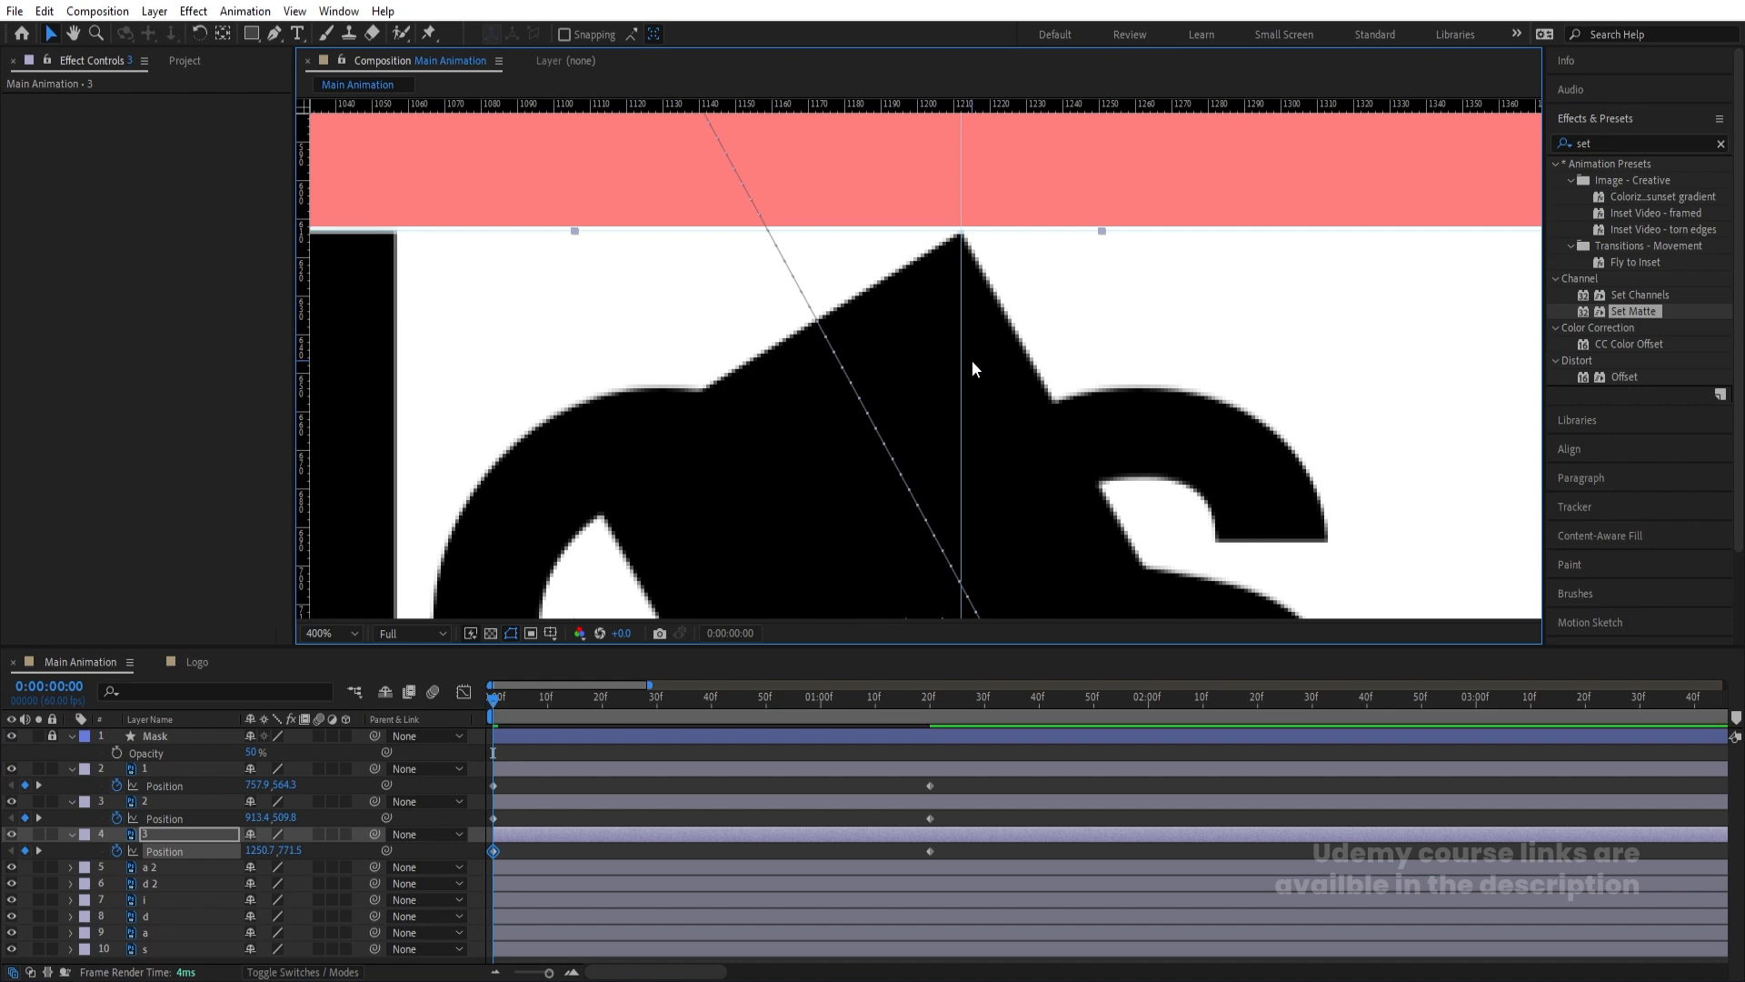
Preview the tallest stripe's slide with the whole composition in view, and return to the first frame
{"action": "key", "text": "shift+slash"}
{"action": "key", "text": "space"}
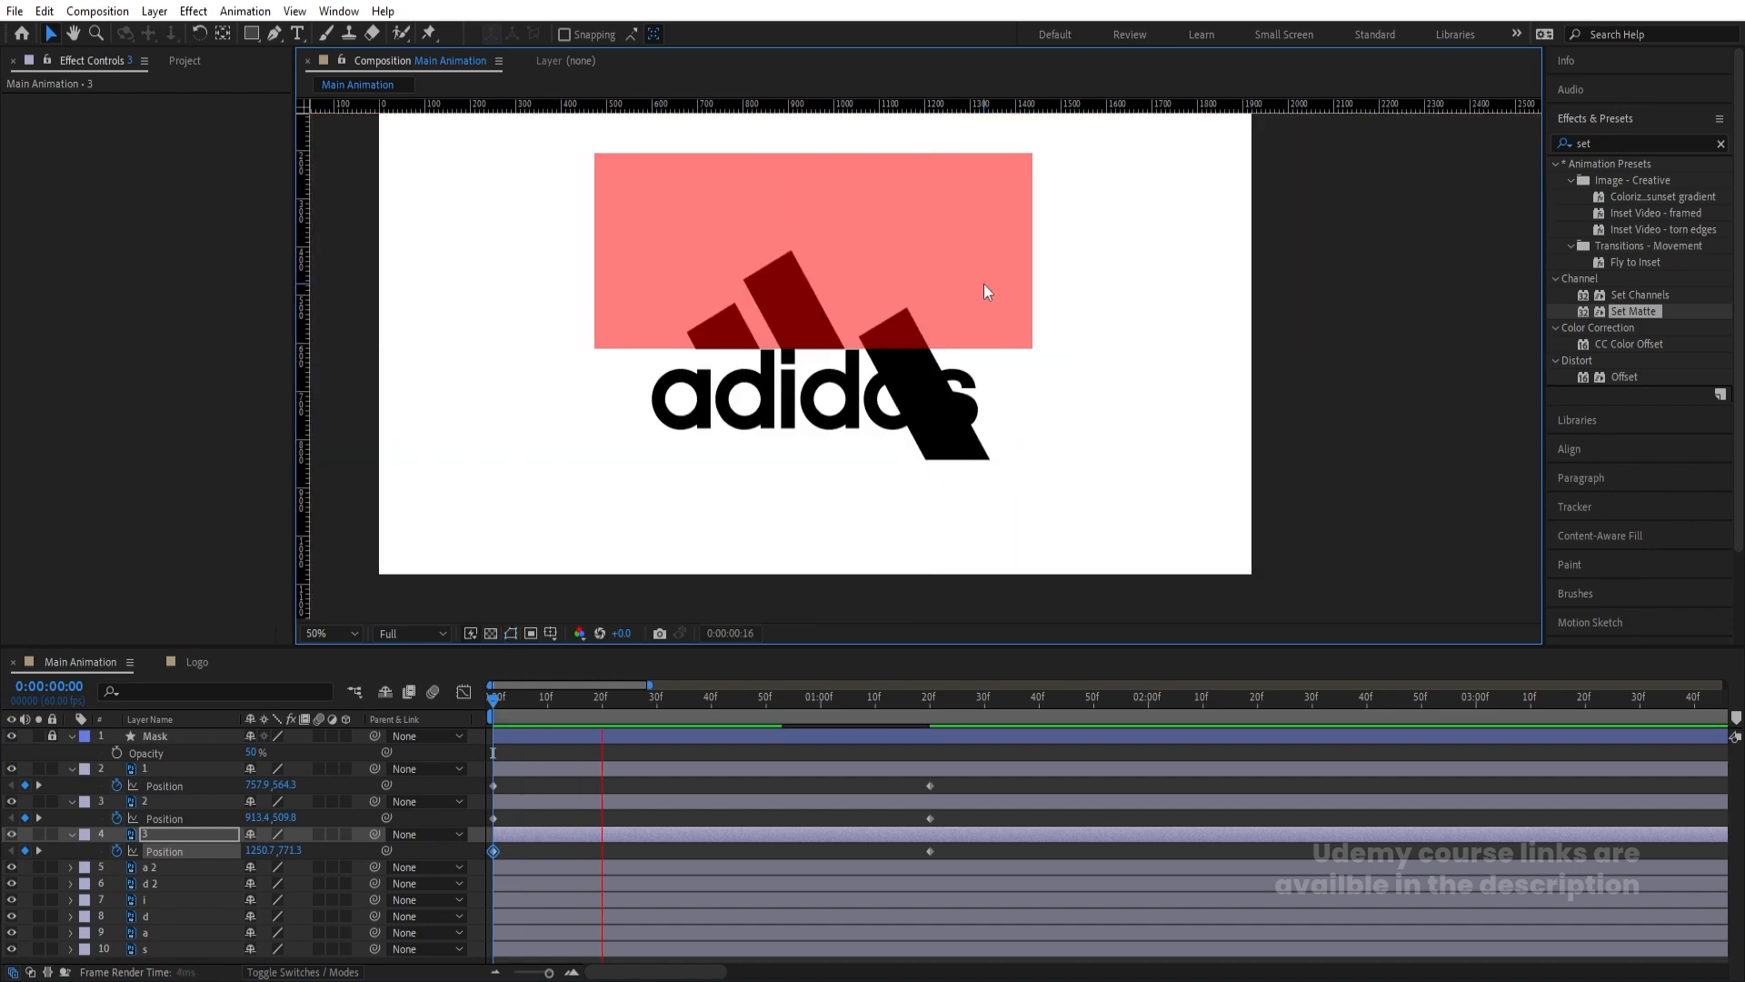
{"action": "key", "text": "space"}
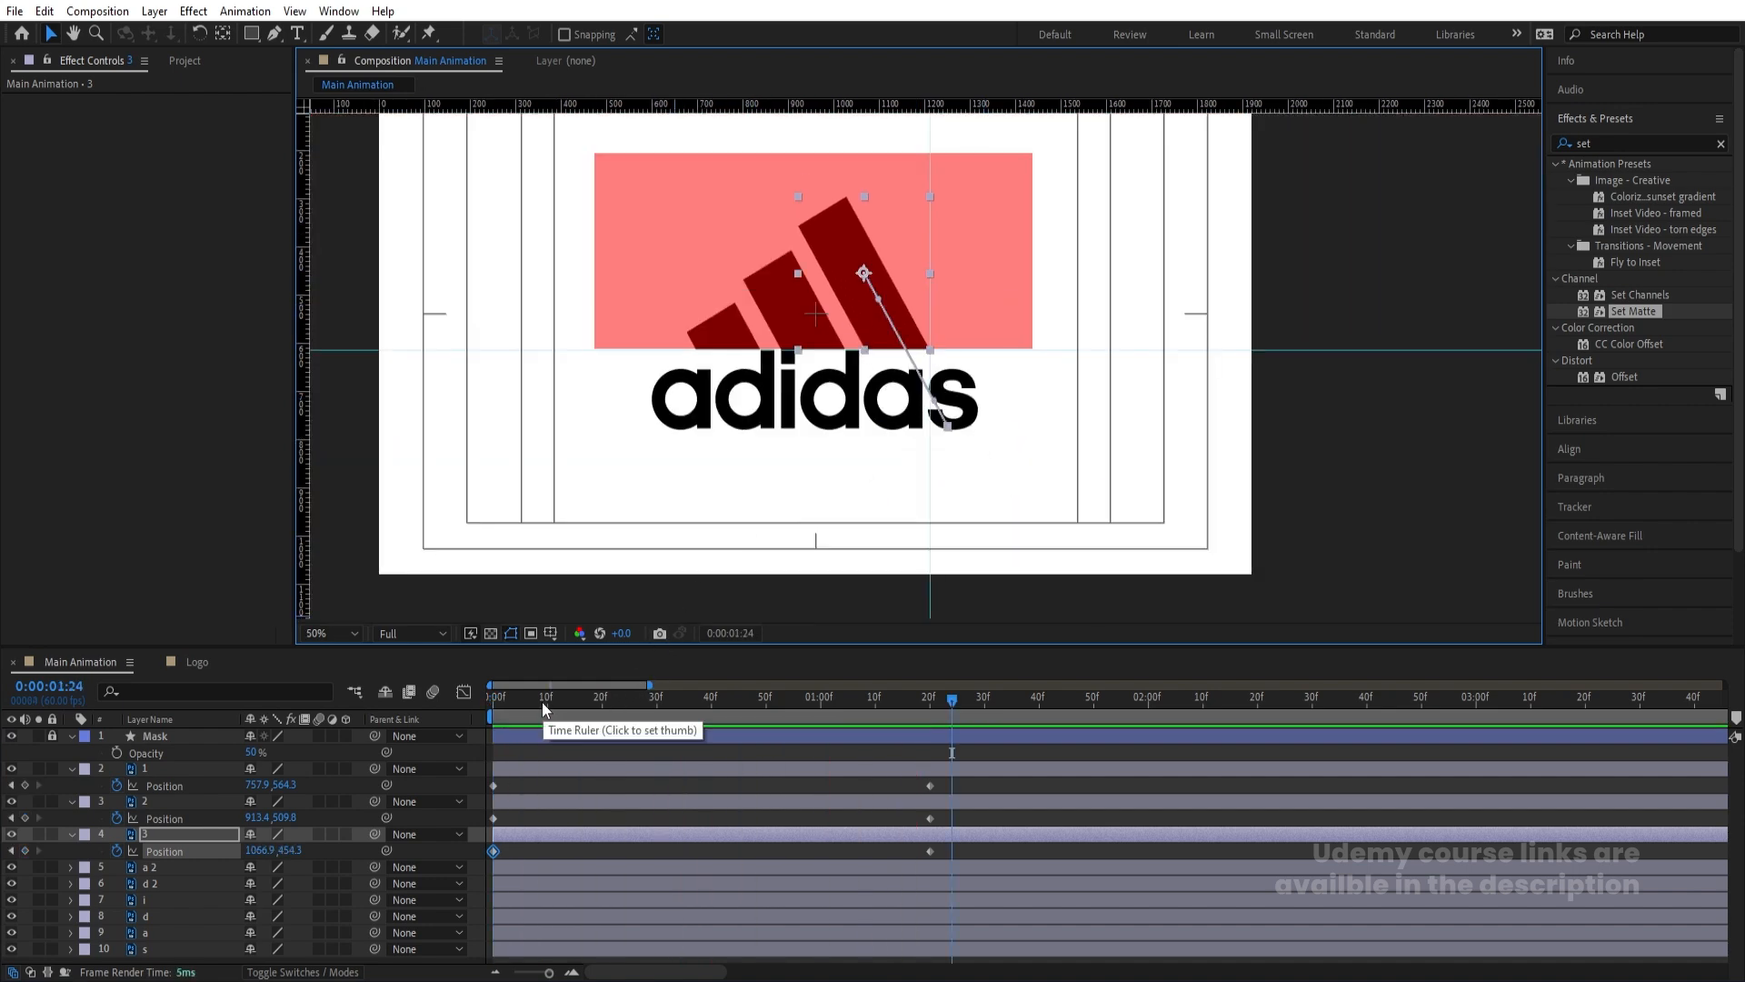
{"action": "key", "text": "Home"}
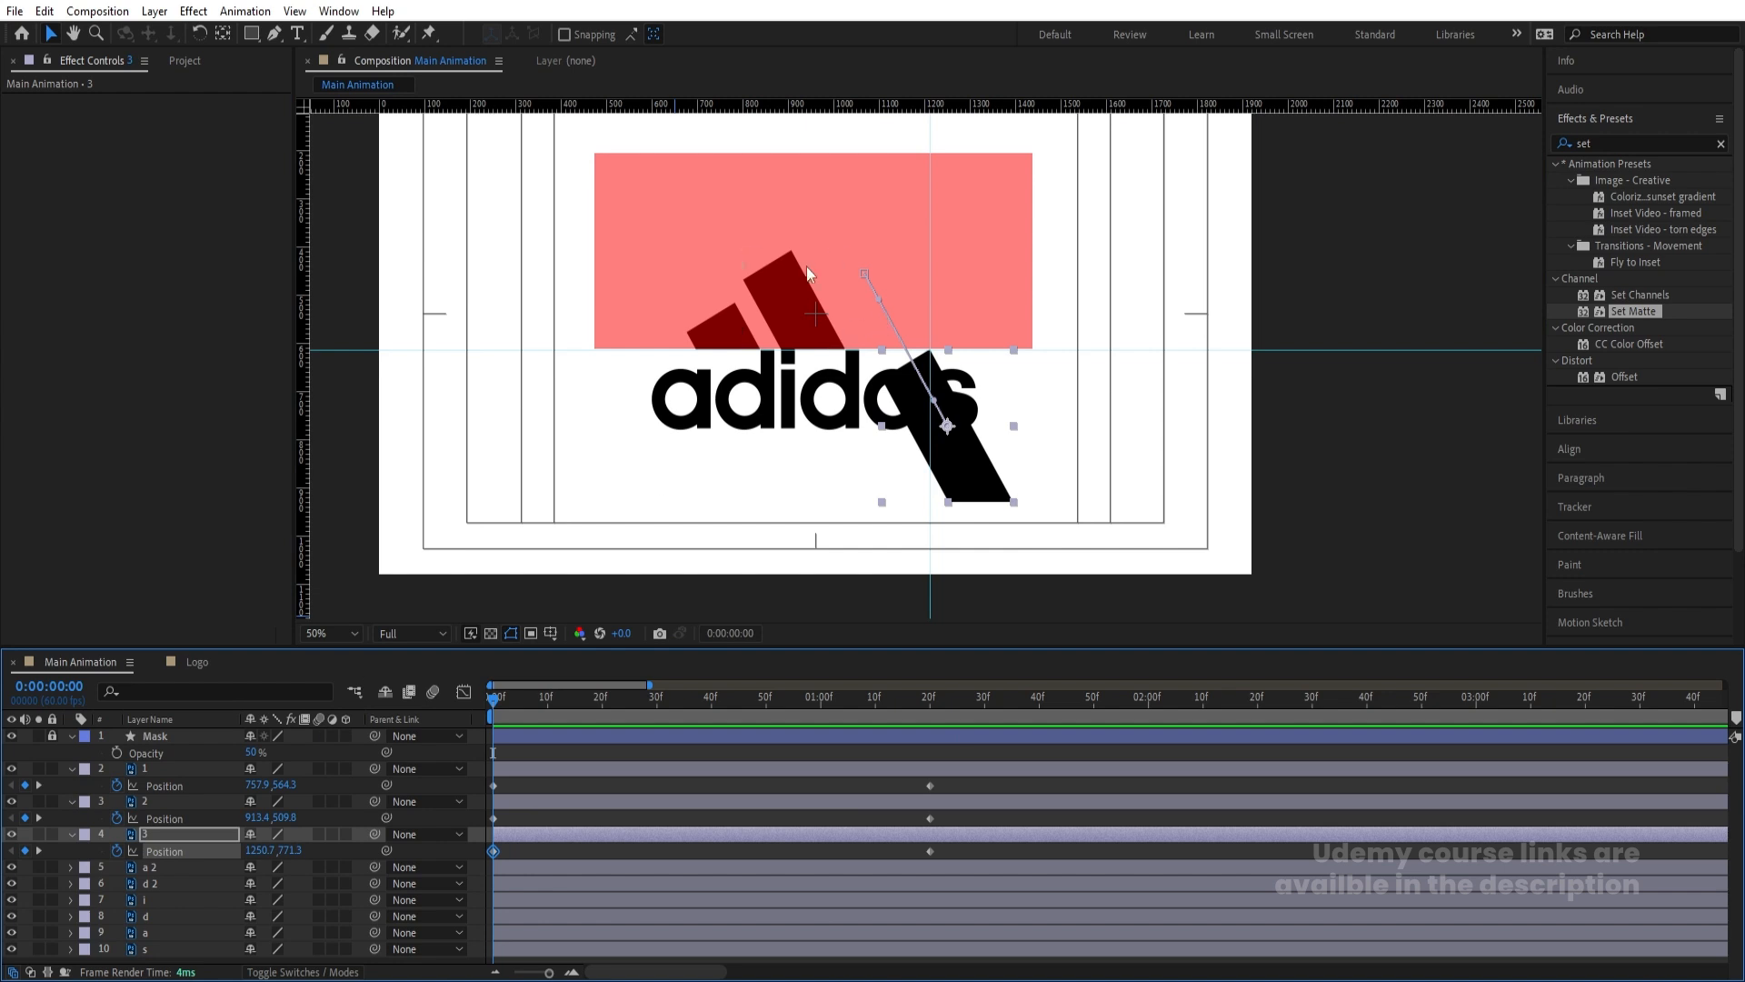
Shift the vertical guide to the middle stripe's lower right corner and hide the six wordmark letter layers
{"action": "scroll", "coordinate": [799, 264], "scroll_direction": "up", "scroll_amount": 4}
{"action": "scroll", "coordinate": [1062, 404], "scroll_direction": "down", "scroll_amount": 4}
{"action": "scroll", "coordinate": [1090, 410], "scroll_direction": "up", "scroll_amount": 2}
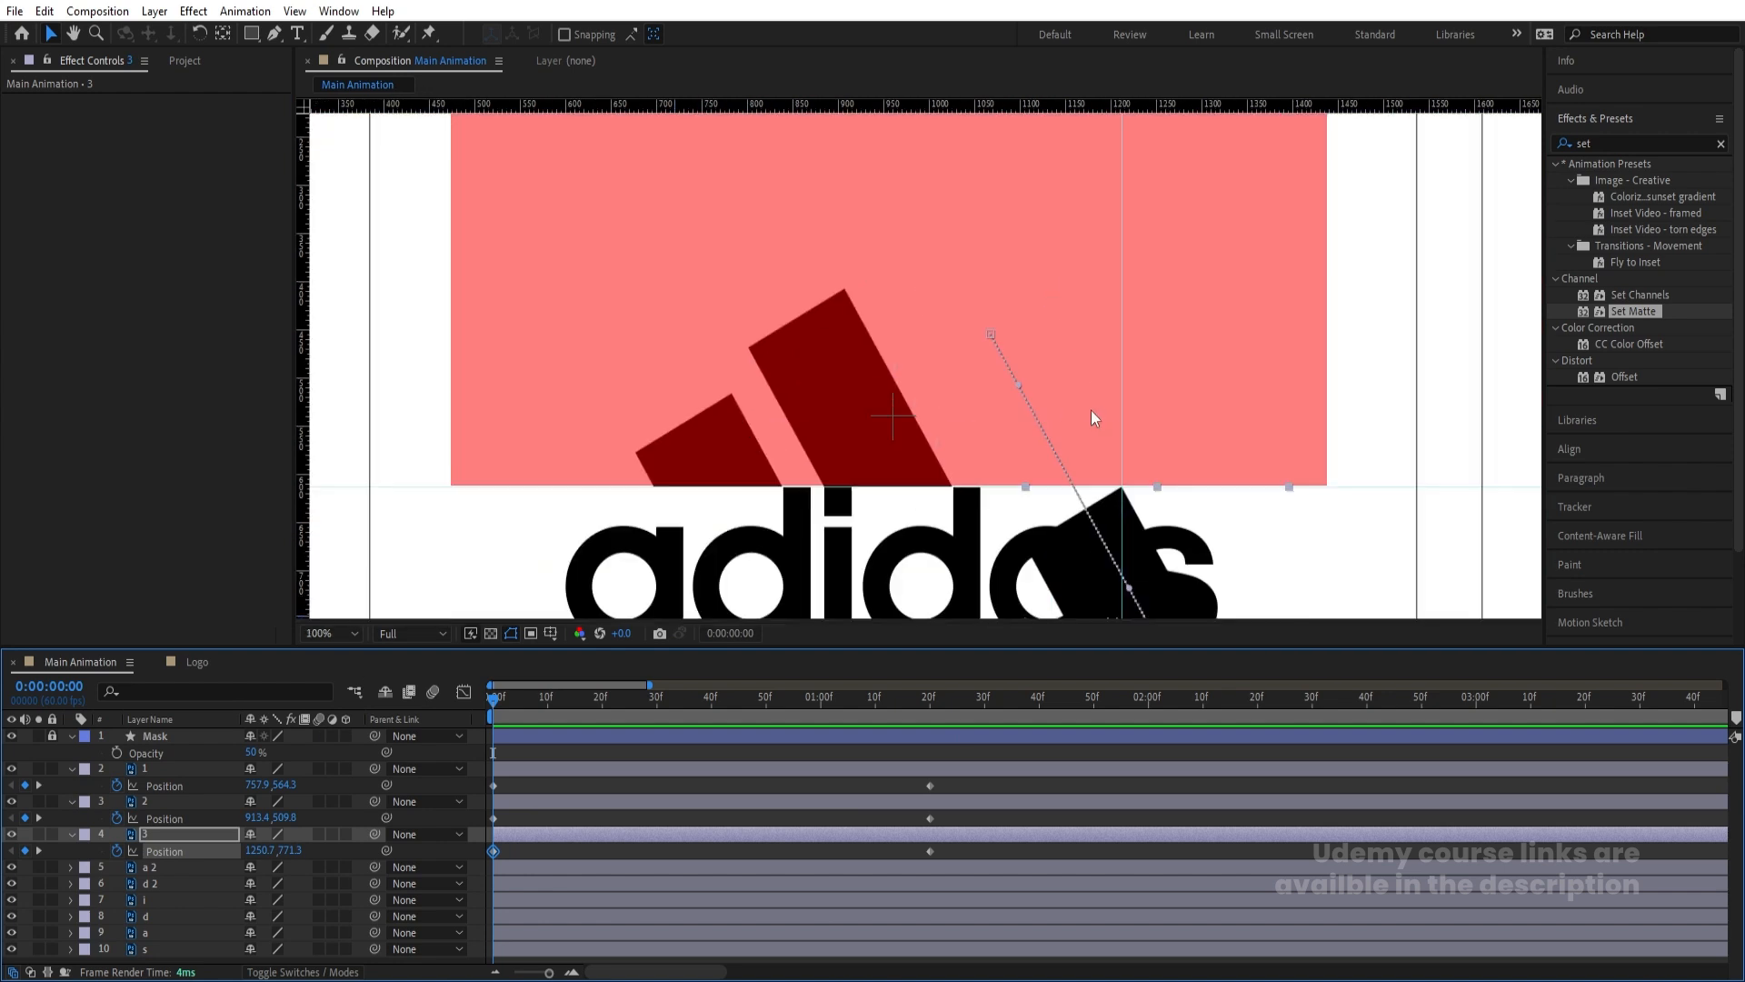
{"action": "left_click_drag", "start_coordinate": [1121, 351], "coordinate": [953, 346]}
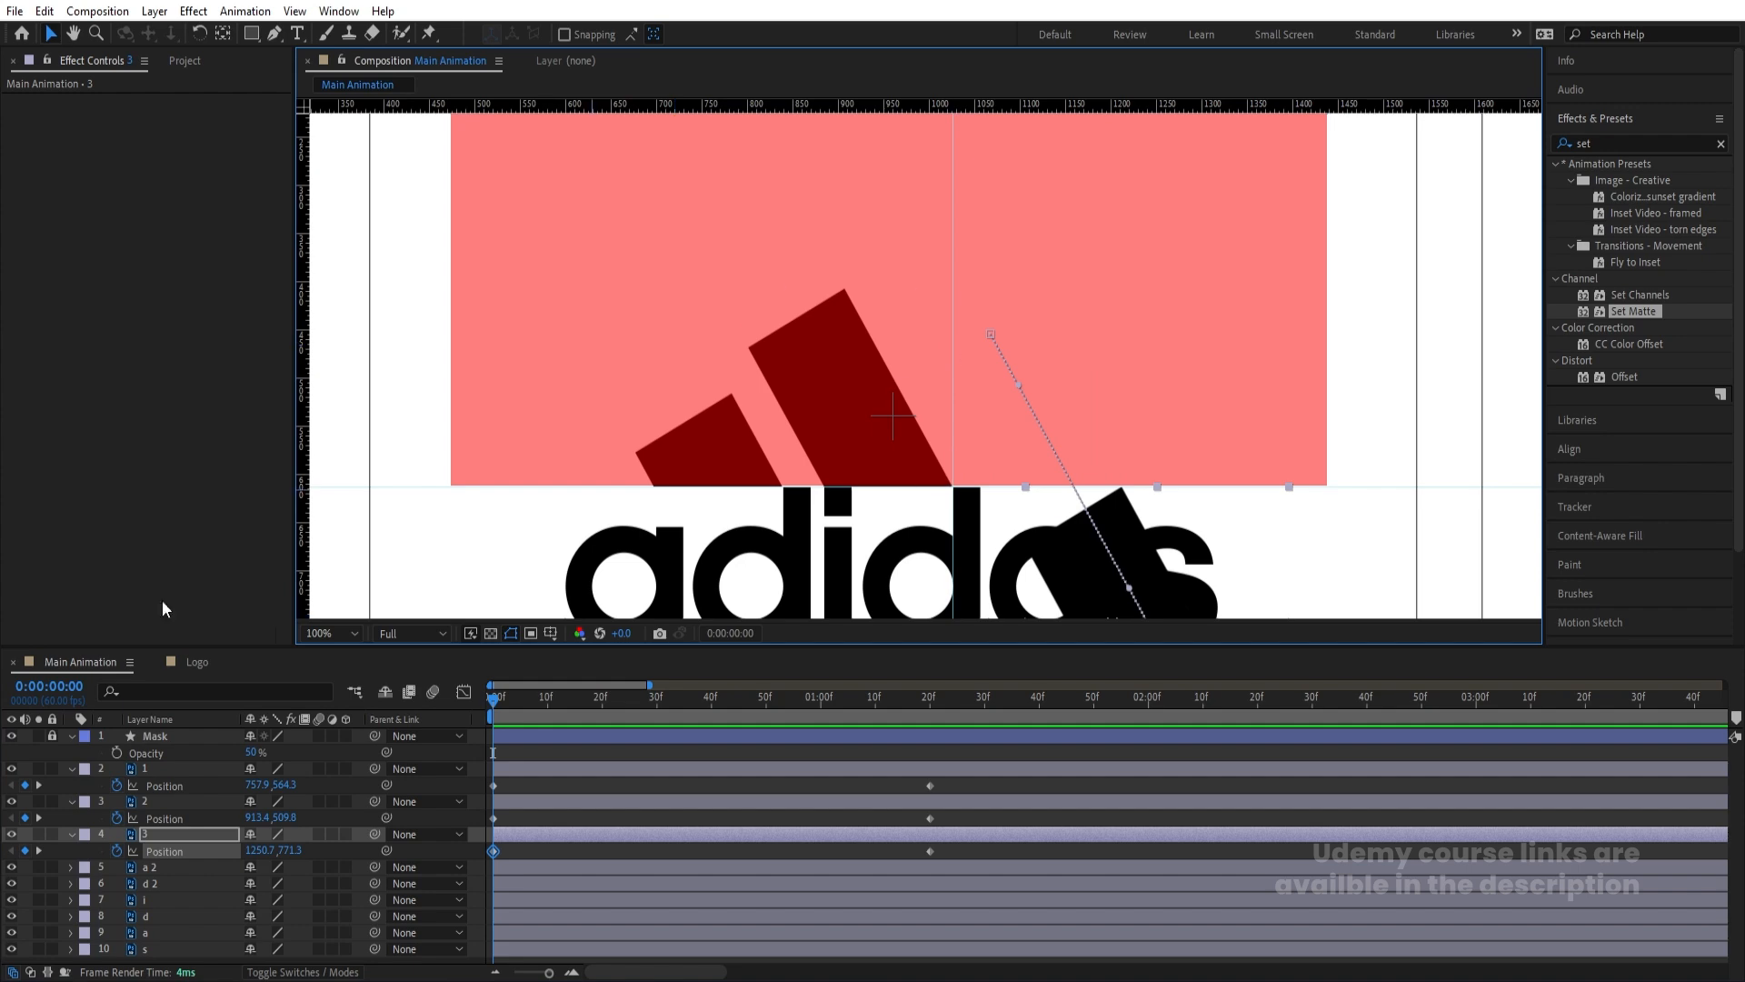
{"action": "left_click_drag", "start_coordinate": [11, 868], "coordinate": [11, 948]}
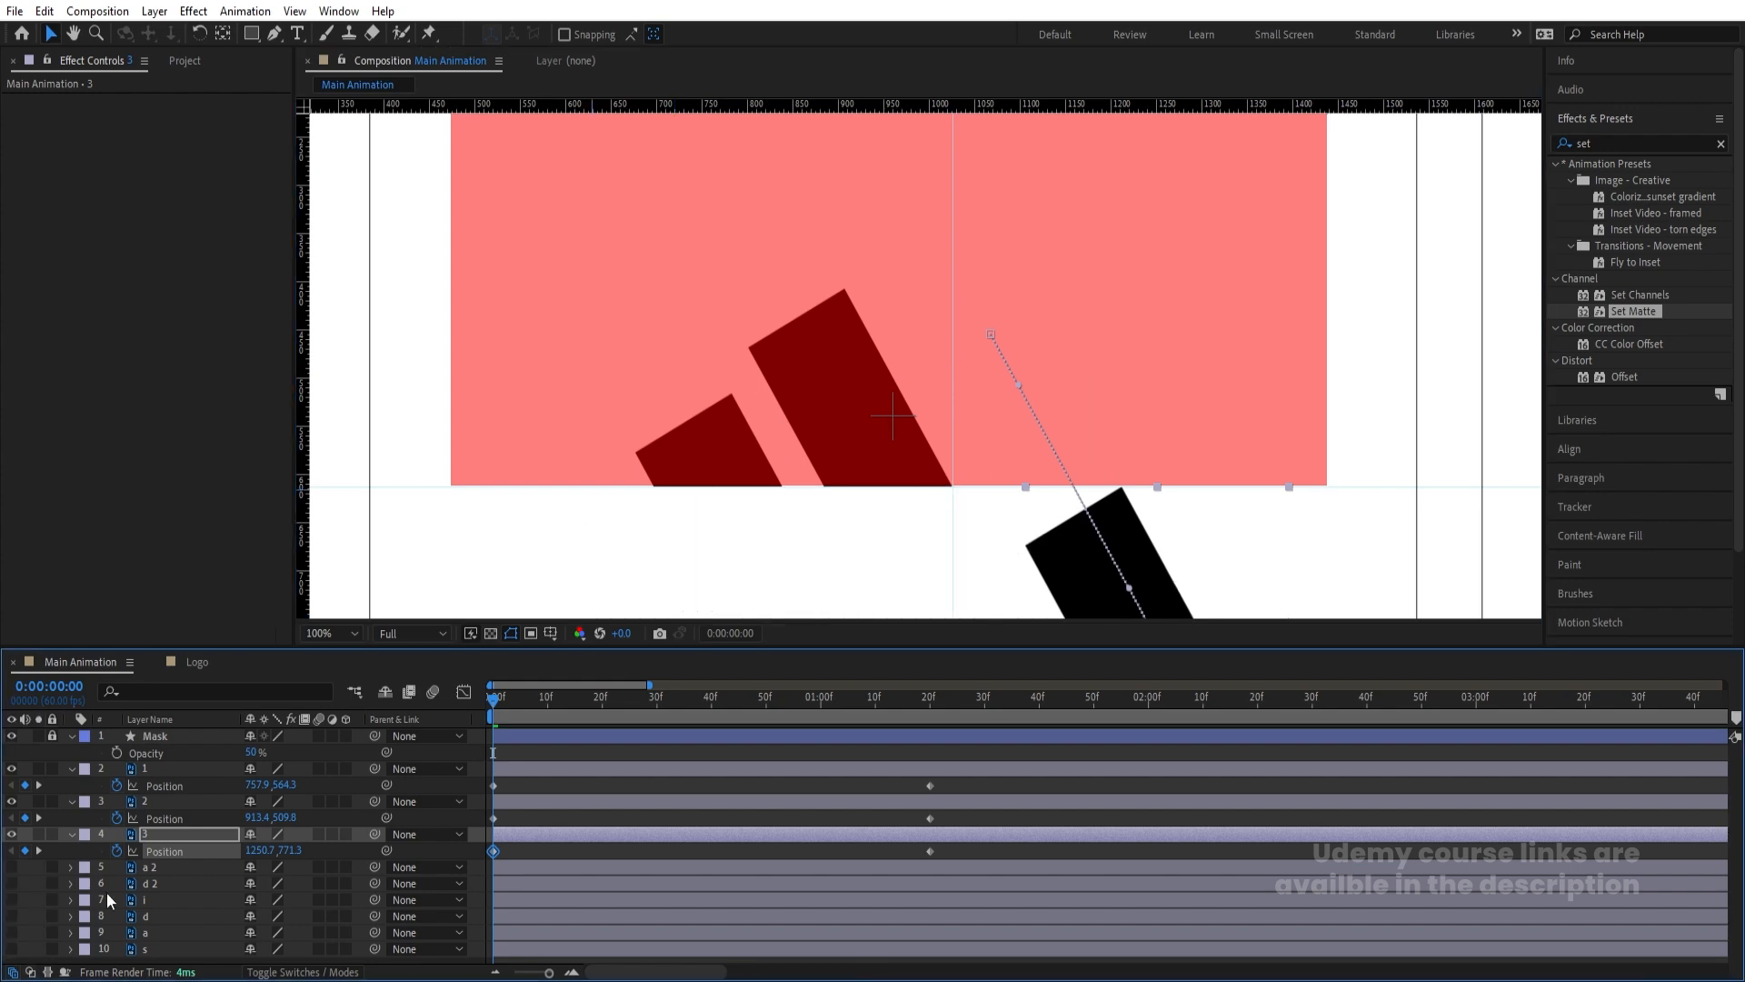
At the first frame, move layer 2 diagonally below the mask so its top tip meets the guides' intersection, at about 1032.0, 715.0
{"action": "left_click", "coordinate": [509, 809]}
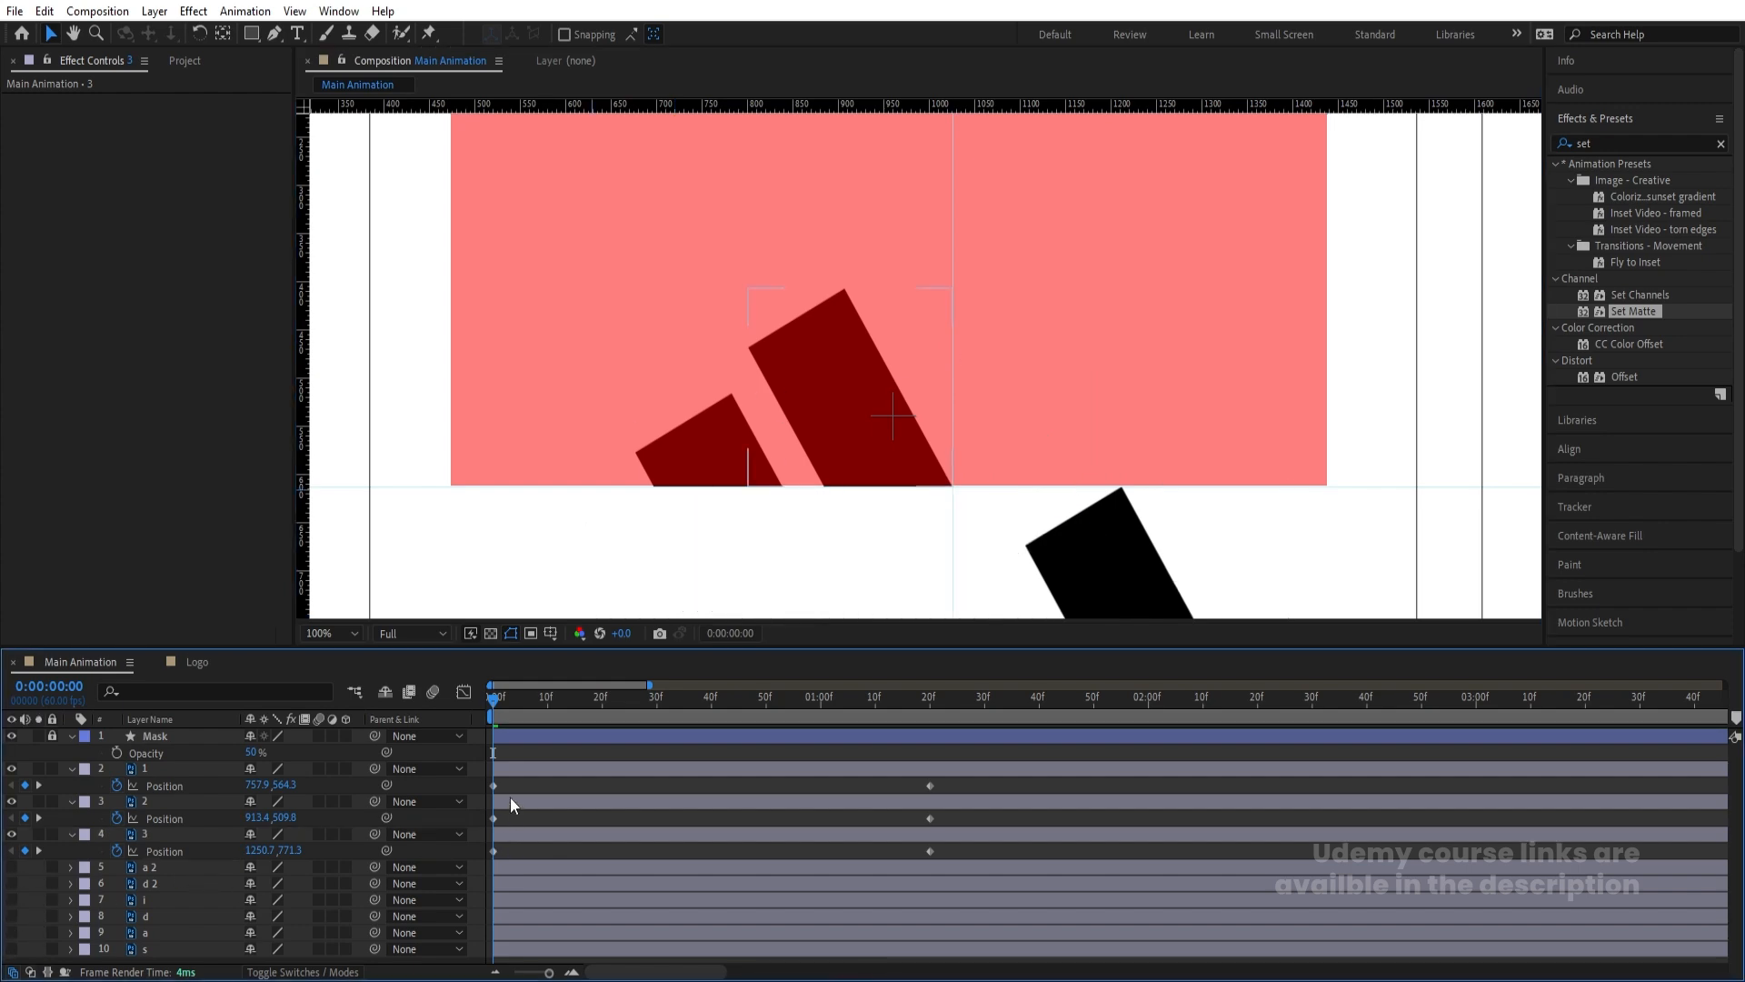
{"action": "left_click", "coordinate": [510, 800]}
{"action": "left_click_drag", "start_coordinate": [801, 348], "coordinate": [920, 540]}
{"action": "key", "text": "Num_Lock"}
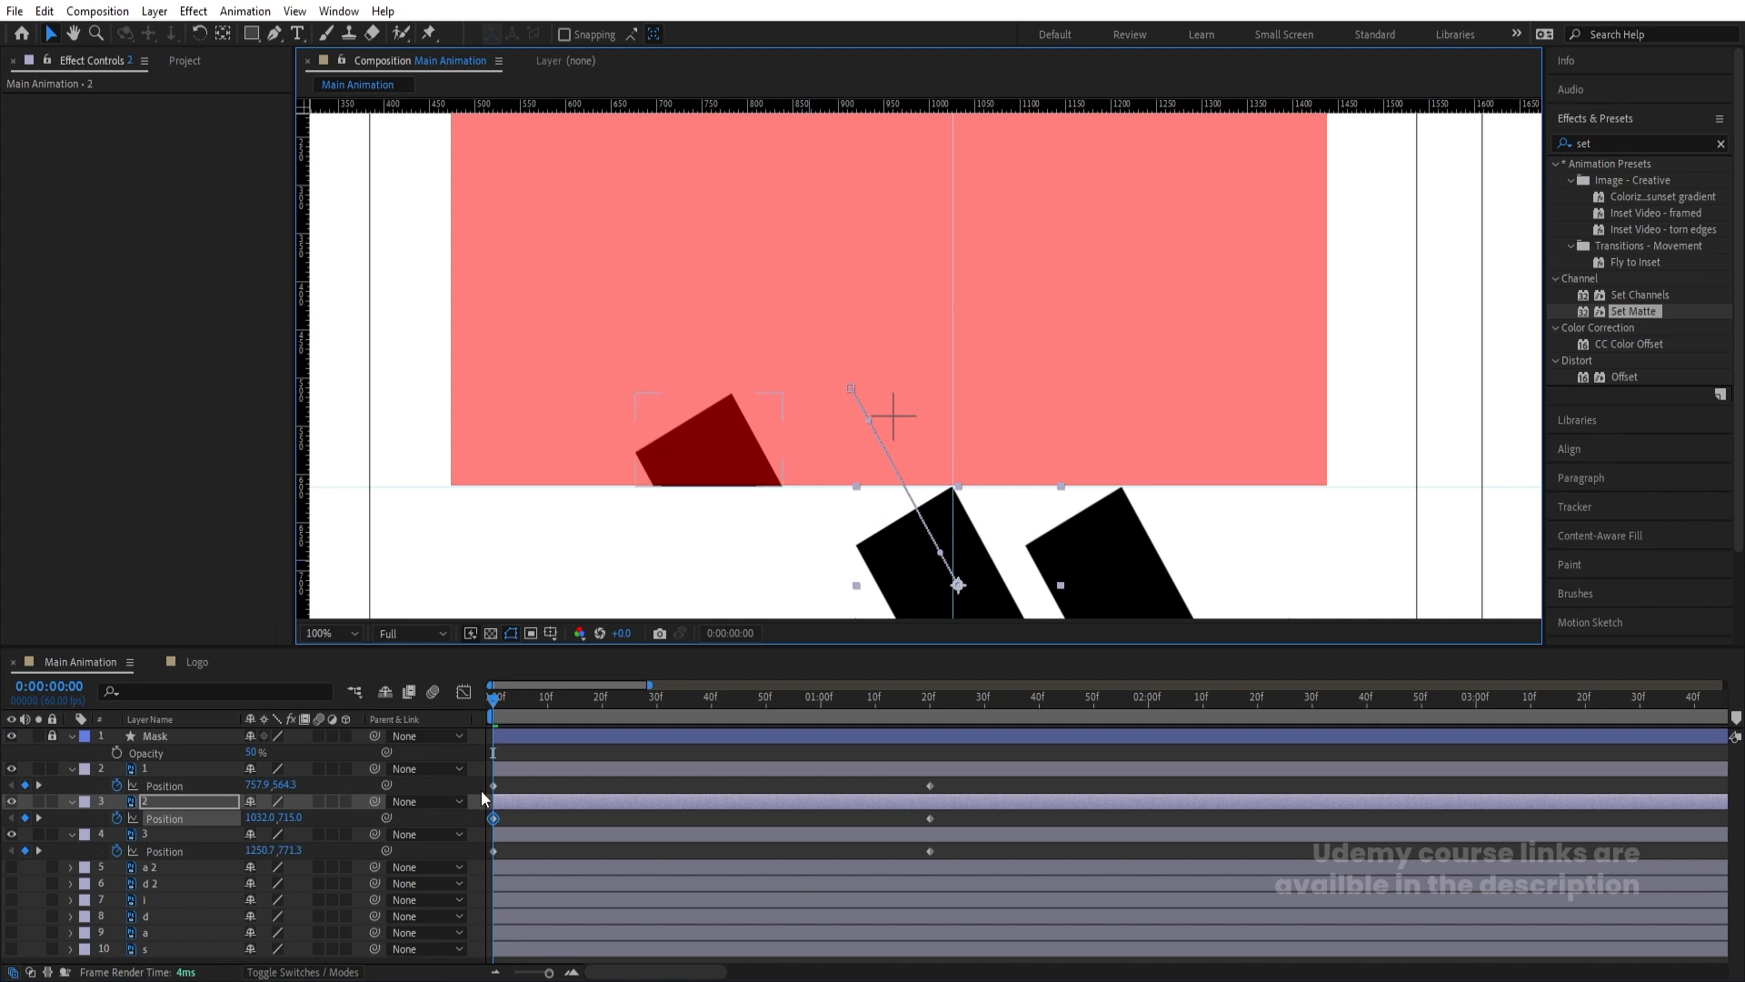
Align the vertical guide with the shortest stripe's lower right corner and move layer 1 below the mask to their intersection, at about 814.9, 661.5
{"action": "left_click", "coordinate": [500, 771]}
{"action": "left_click_drag", "start_coordinate": [738, 426], "coordinate": [753, 454]}
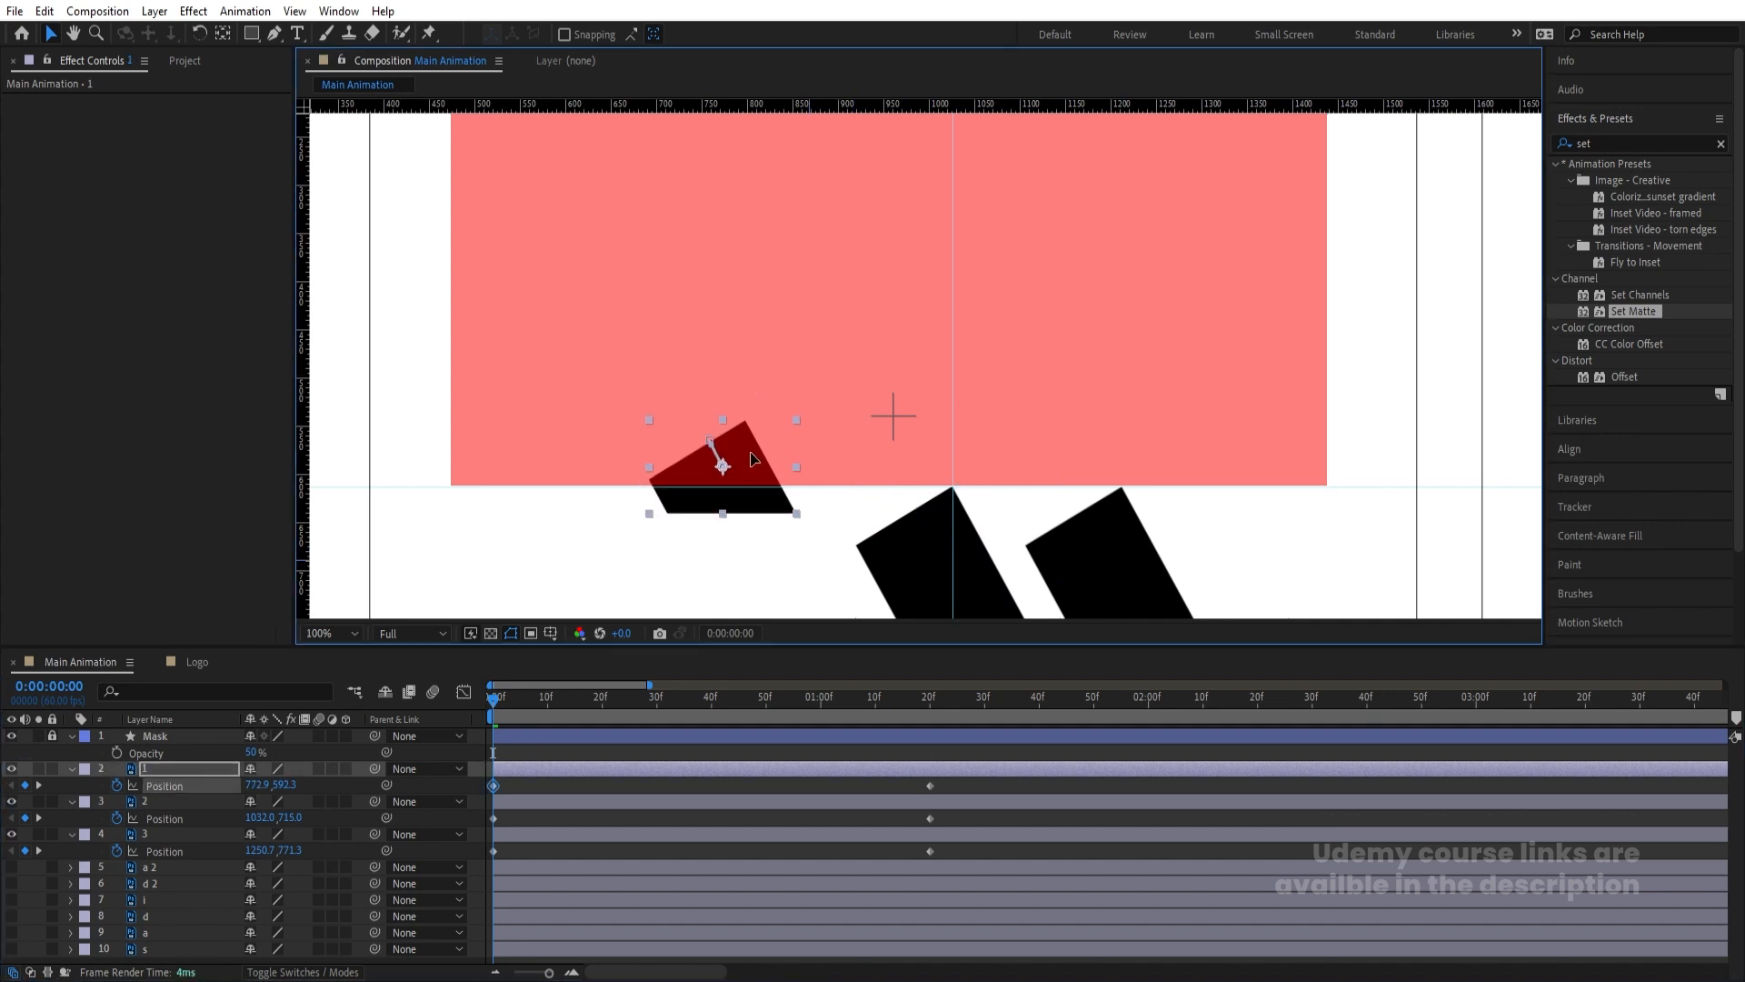
{"action": "key", "text": "ctrl+z"}
{"action": "left_click_drag", "start_coordinate": [950, 437], "coordinate": [793, 532]}
{"action": "key", "text": "Right"}
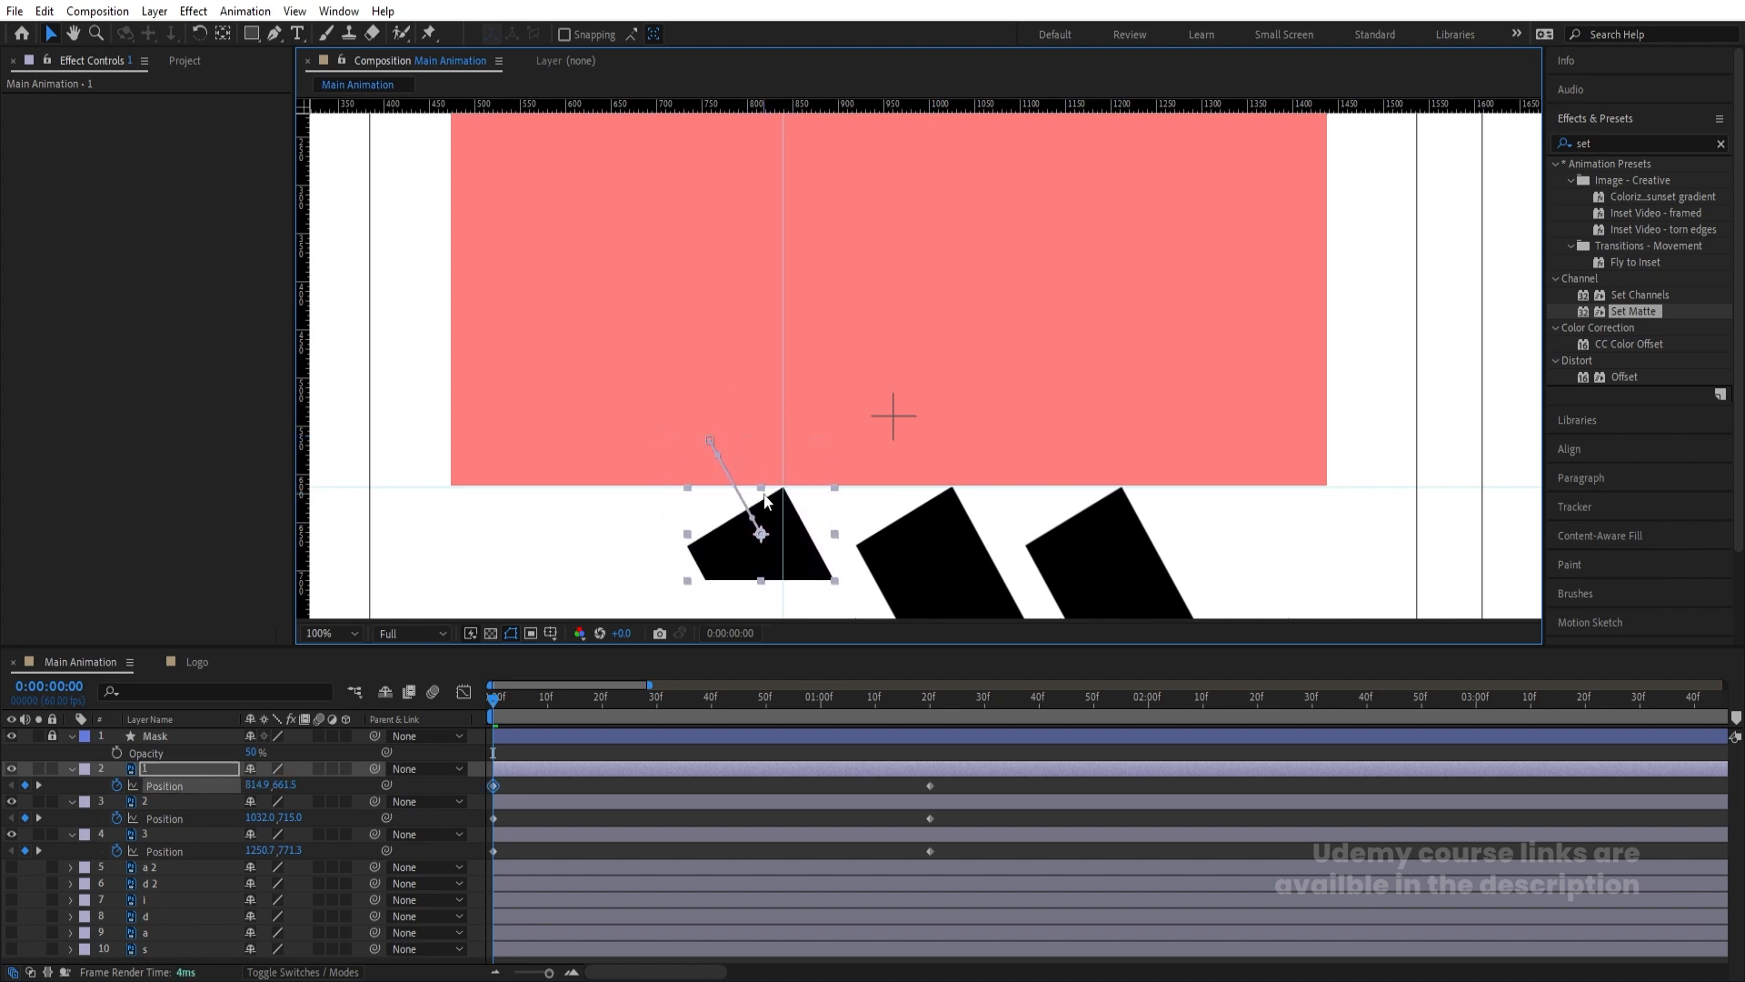
Retime the end Position keyframes, moving layer 1's to about 51 frames and layer 2's to 0:00:01:07
{"action": "key", "text": "space"}
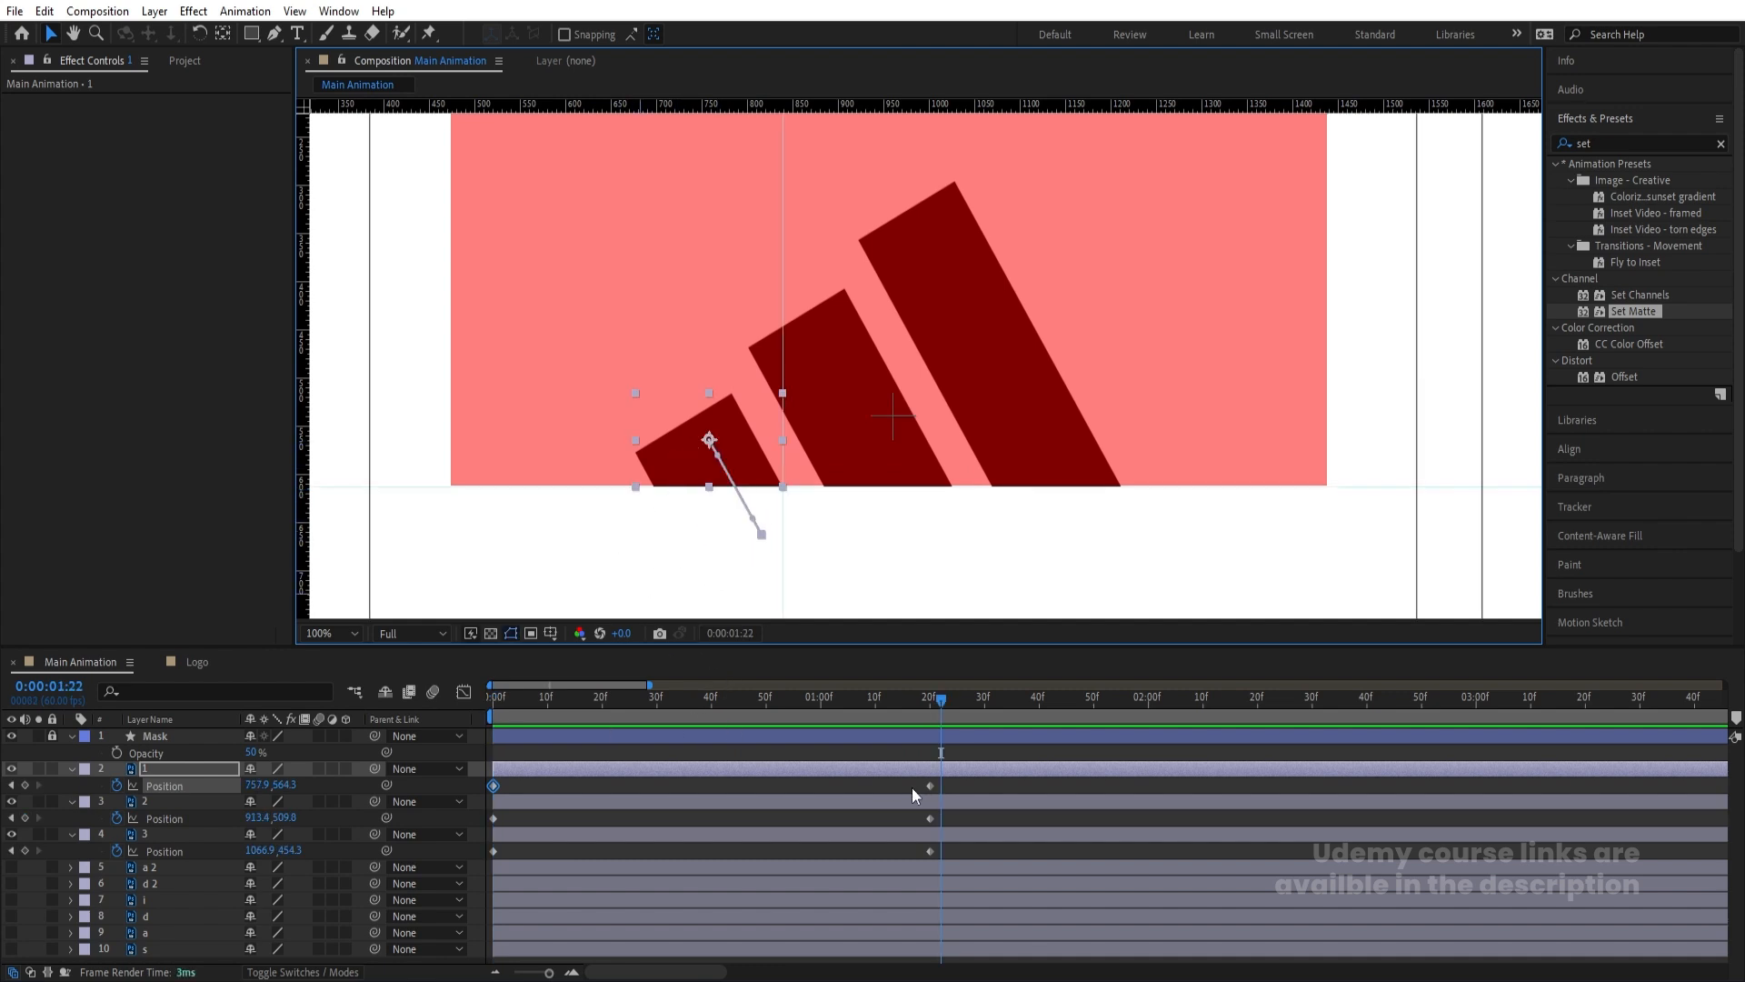
{"action": "left_click_drag", "start_coordinate": [931, 784], "coordinate": [772, 780]}
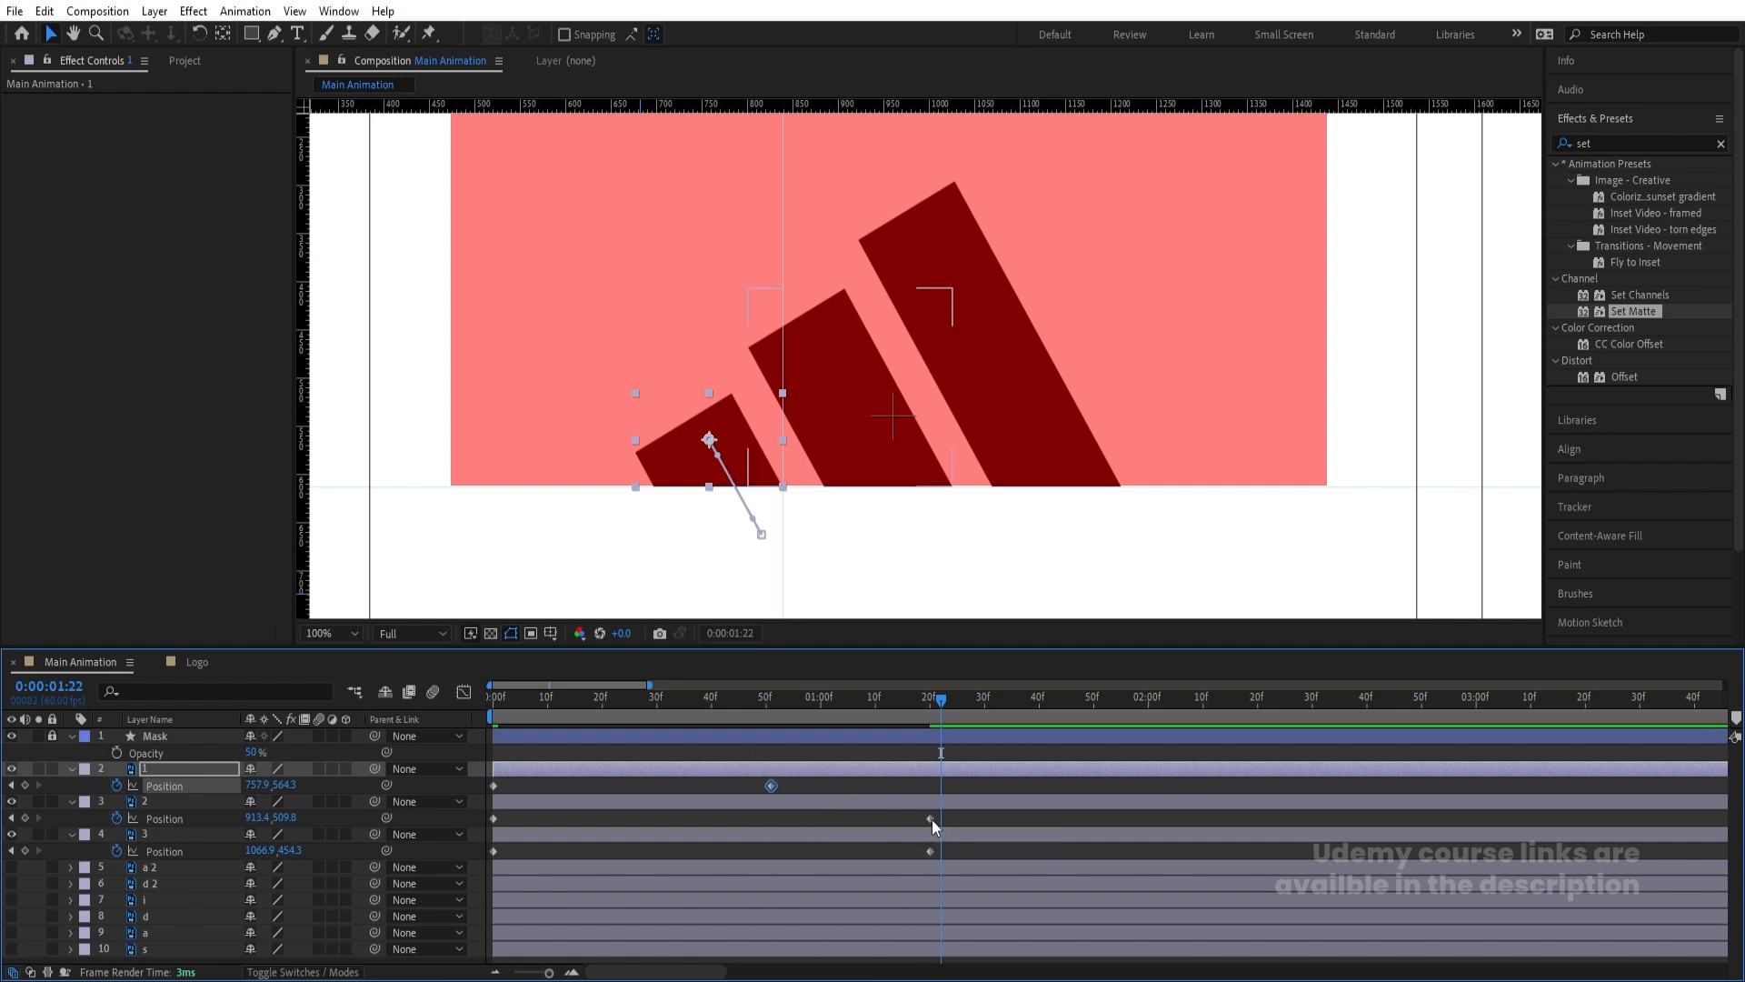
{"action": "left_click_drag", "start_coordinate": [931, 819], "coordinate": [860, 820]}
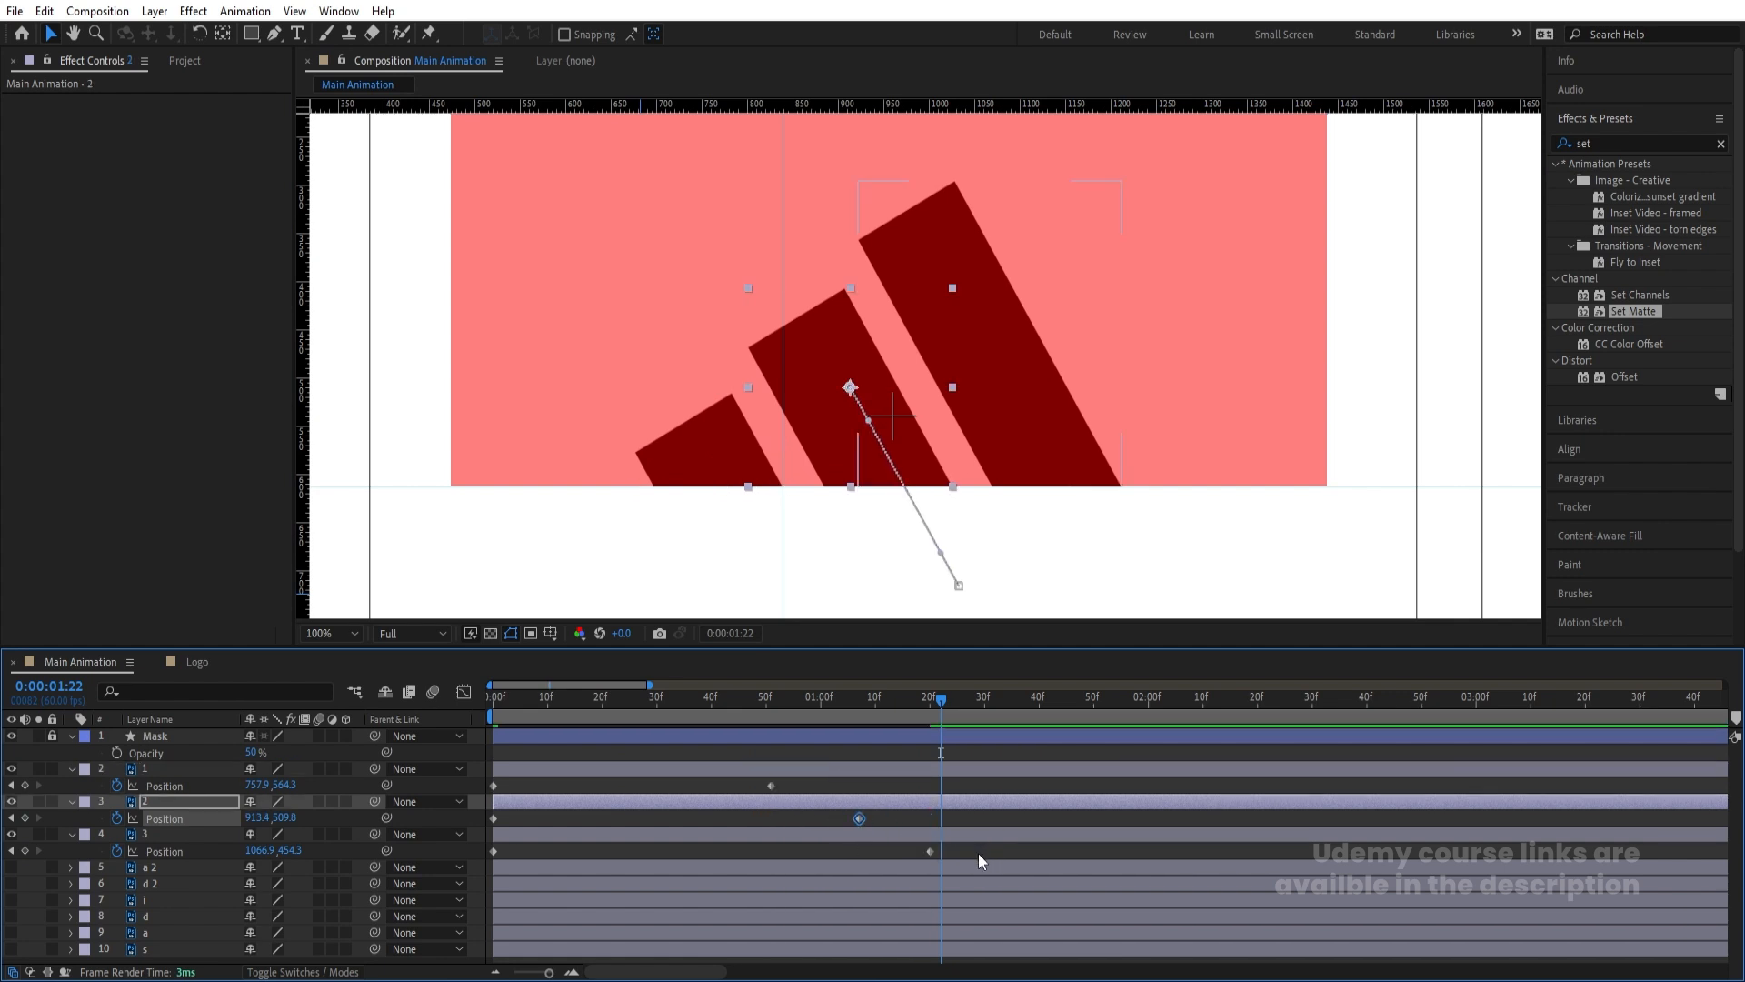
Apply Easy Ease to all Position keyframes of layers 1, 2 and 3, and reshape their speed curves to peak early with a long slowdown
{"action": "left_click_drag", "start_coordinate": [979, 852], "coordinate": [445, 761]}
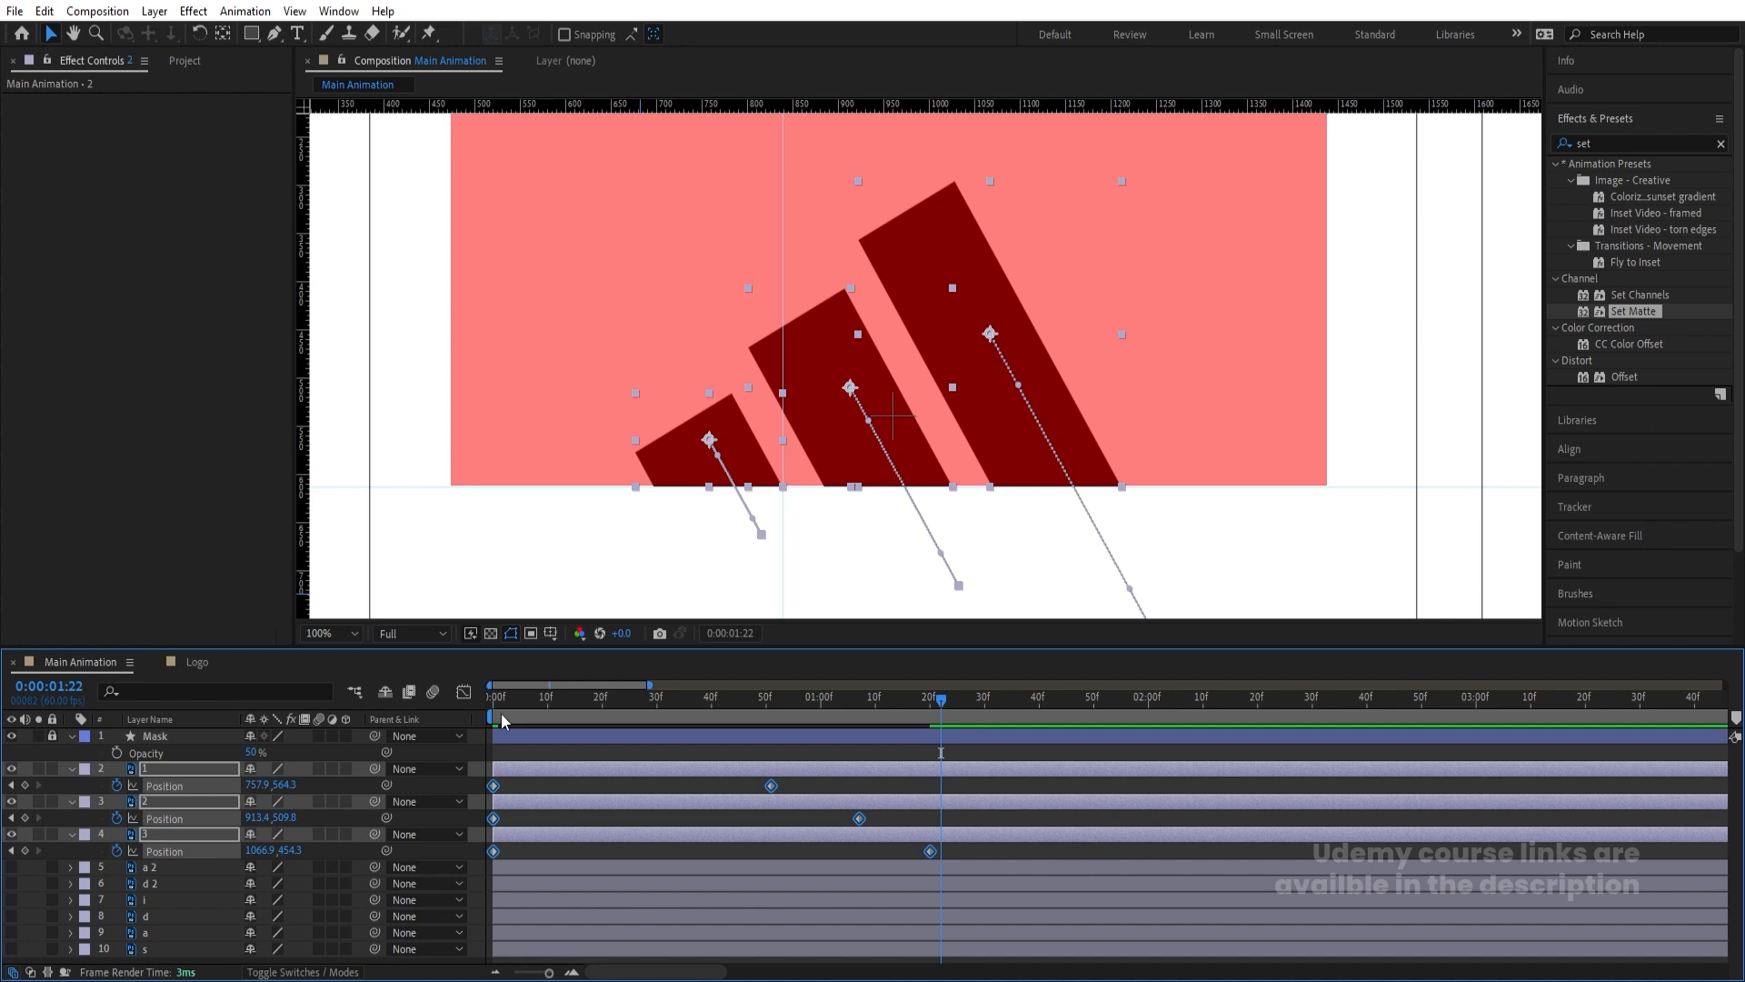
{"action": "key", "text": "F9"}
{"action": "left_click", "coordinate": [464, 694]}
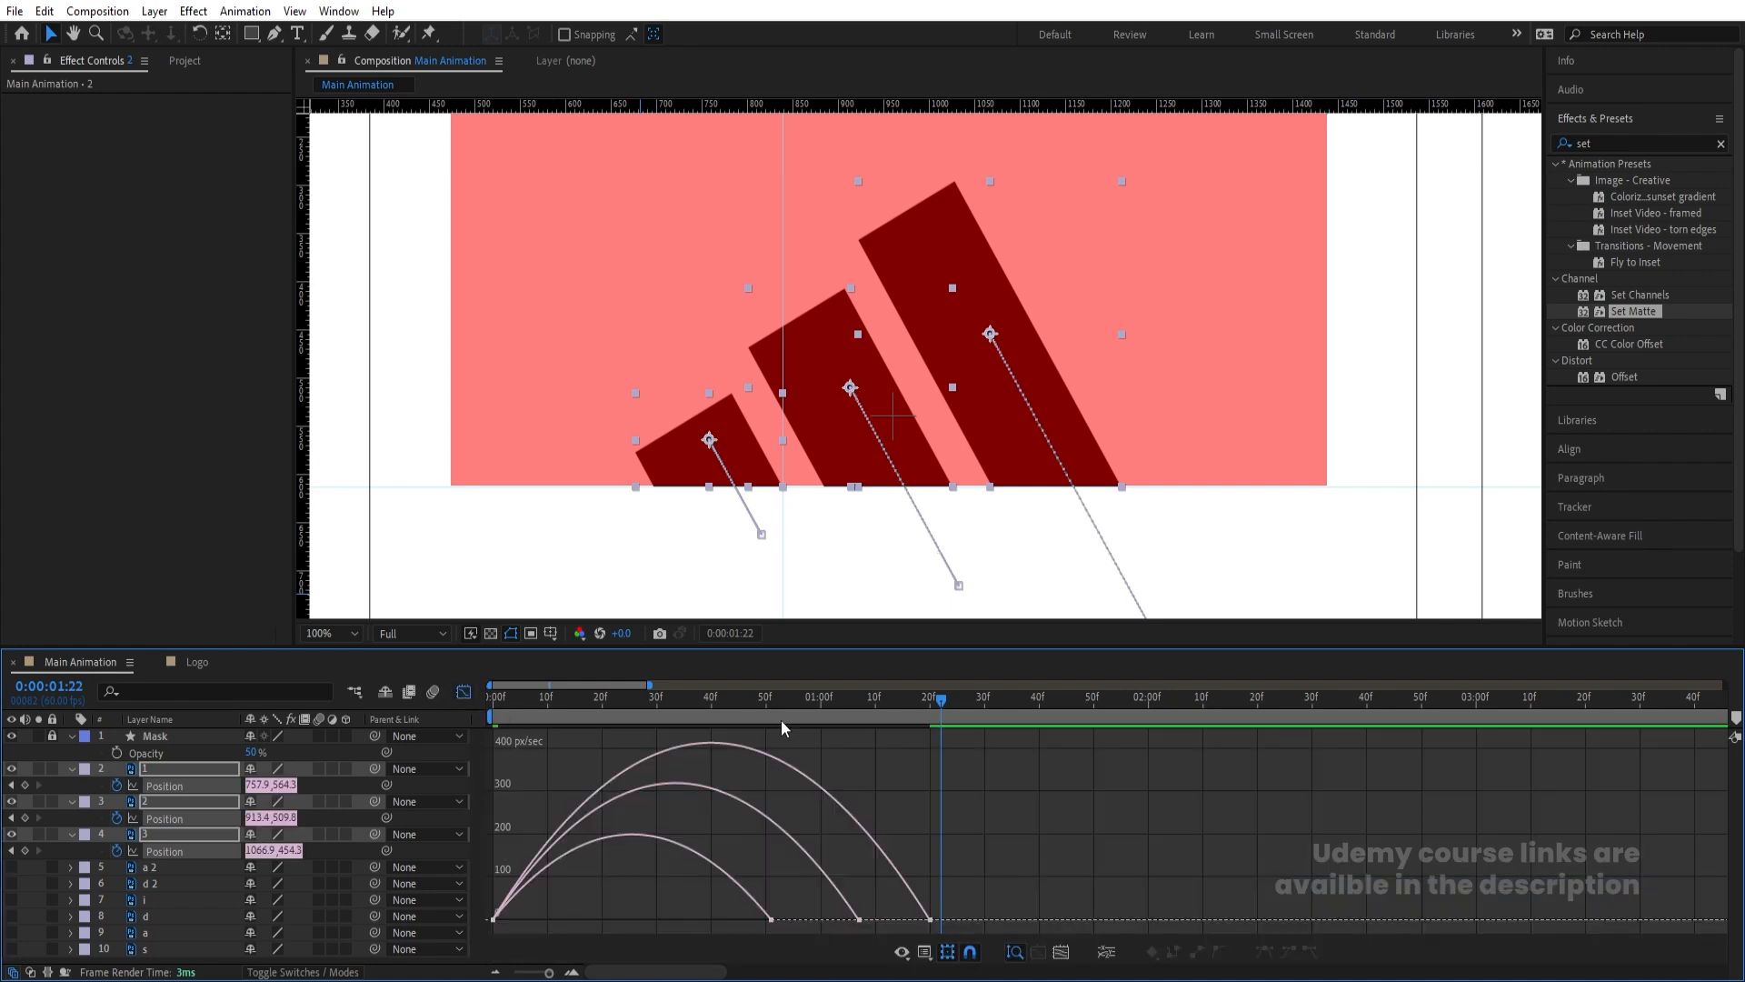
{"action": "left_click_drag", "start_coordinate": [1028, 841], "coordinate": [718, 934]}
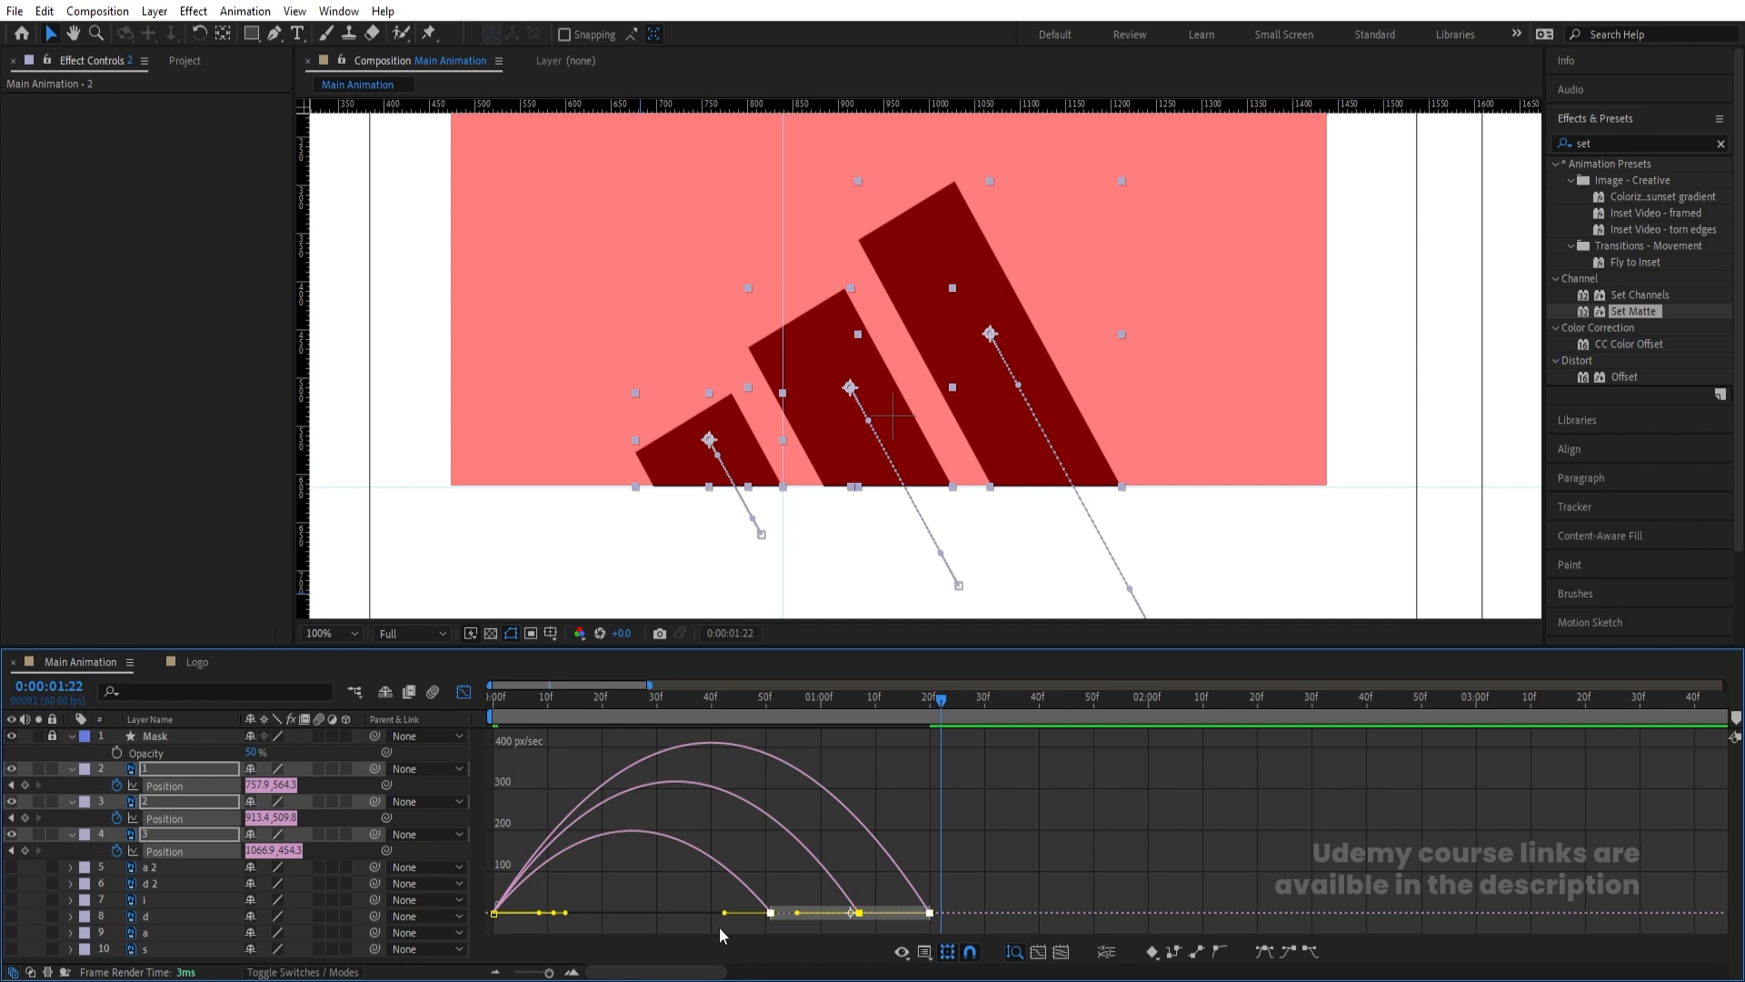
{"action": "right_click", "coordinate": [1027, 773]}
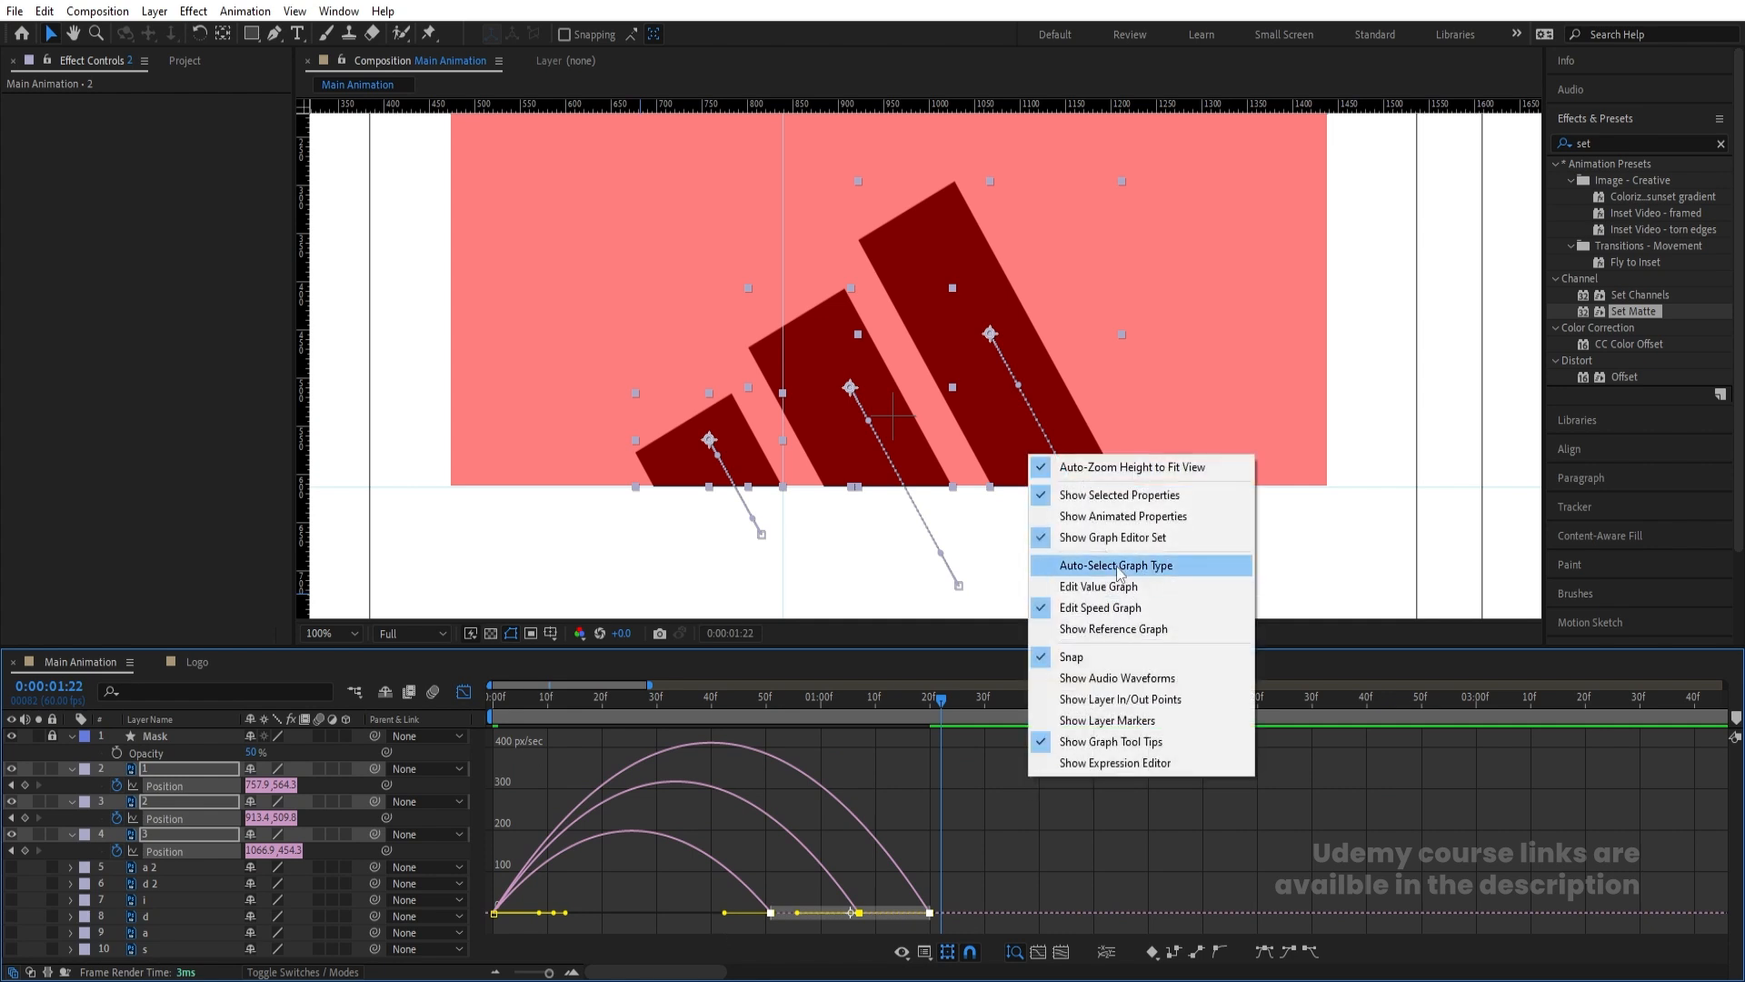
{"action": "left_click_drag", "start_coordinate": [1009, 857], "coordinate": [536, 912]}
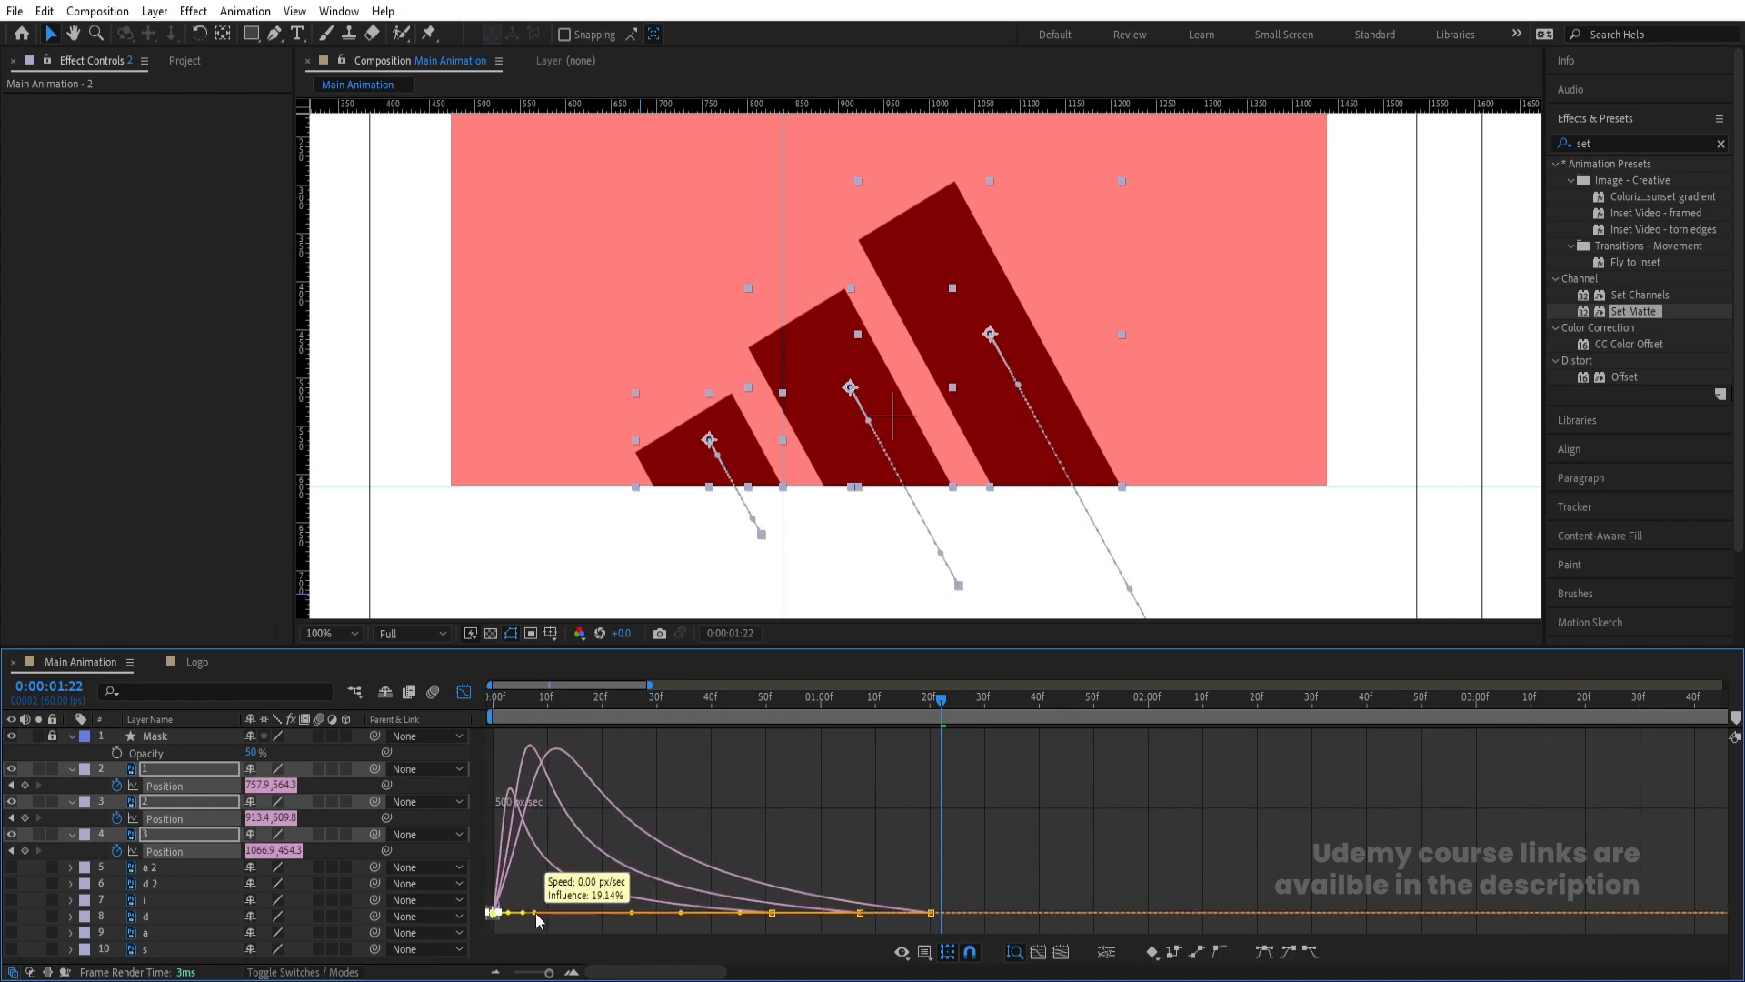
{"action": "key", "text": "Home"}
{"action": "left_click", "coordinate": [463, 692]}
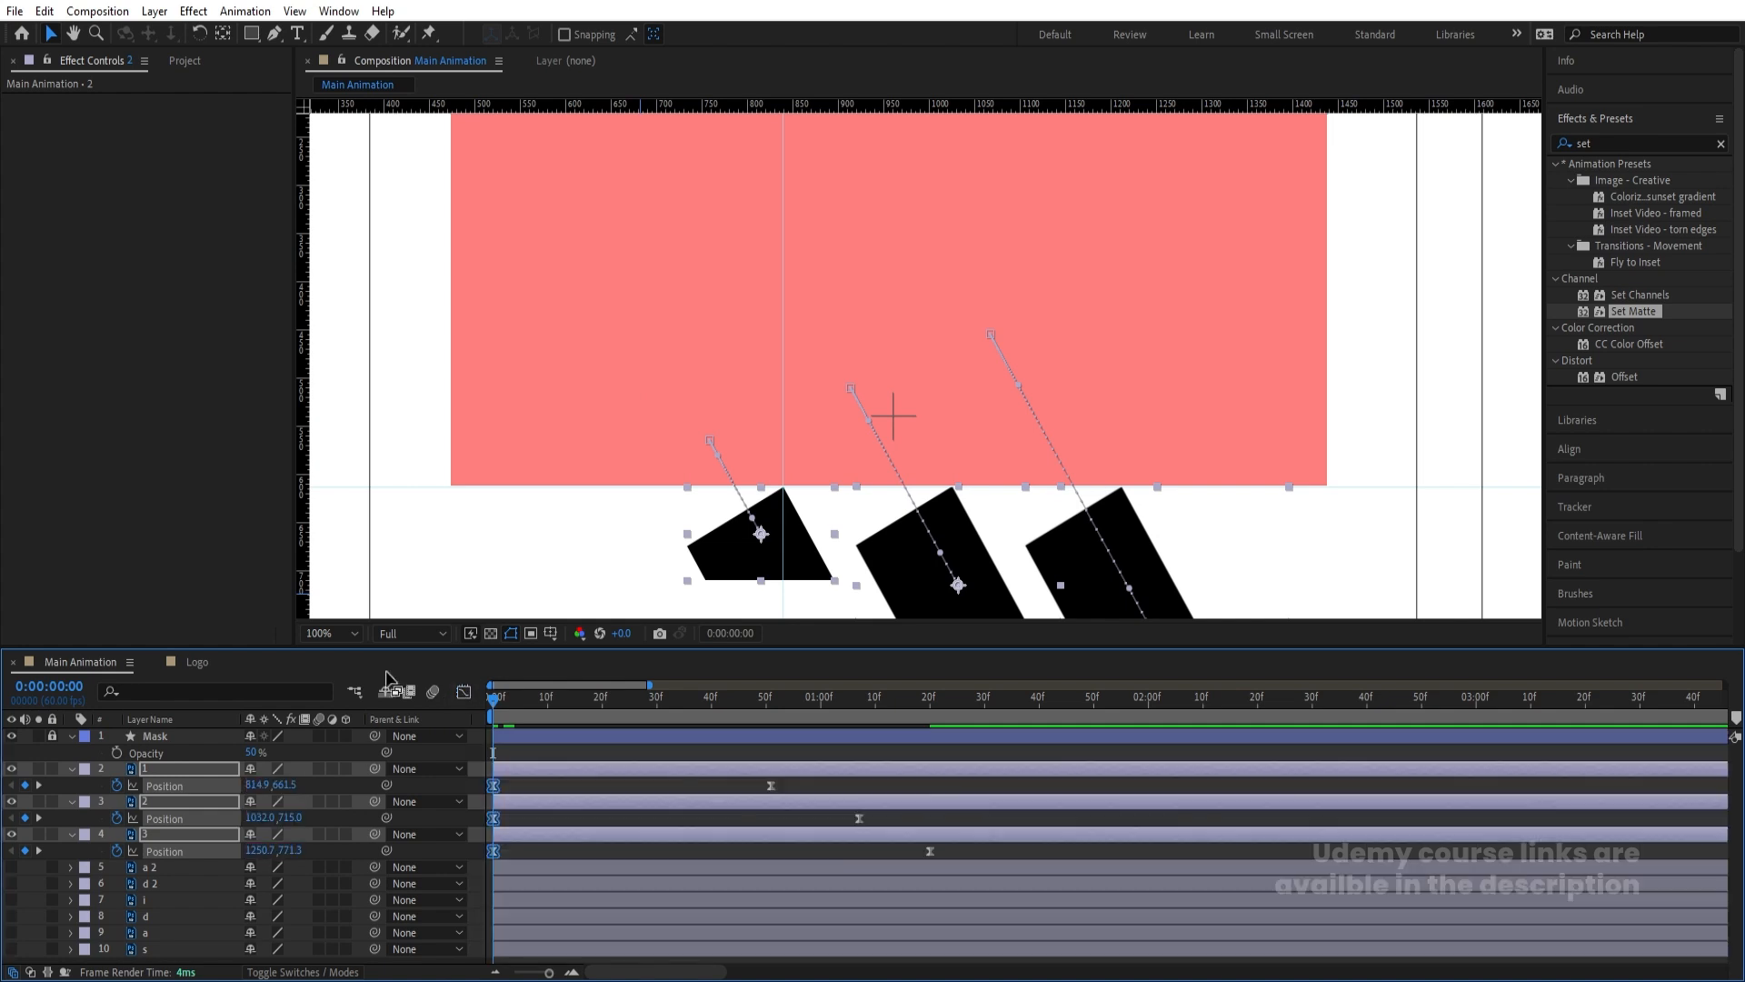
Fit the composition in the viewer and preview the eased motion of the three stripes
{"action": "left_click", "coordinate": [332, 633]}
{"action": "left_click", "coordinate": [320, 291]}
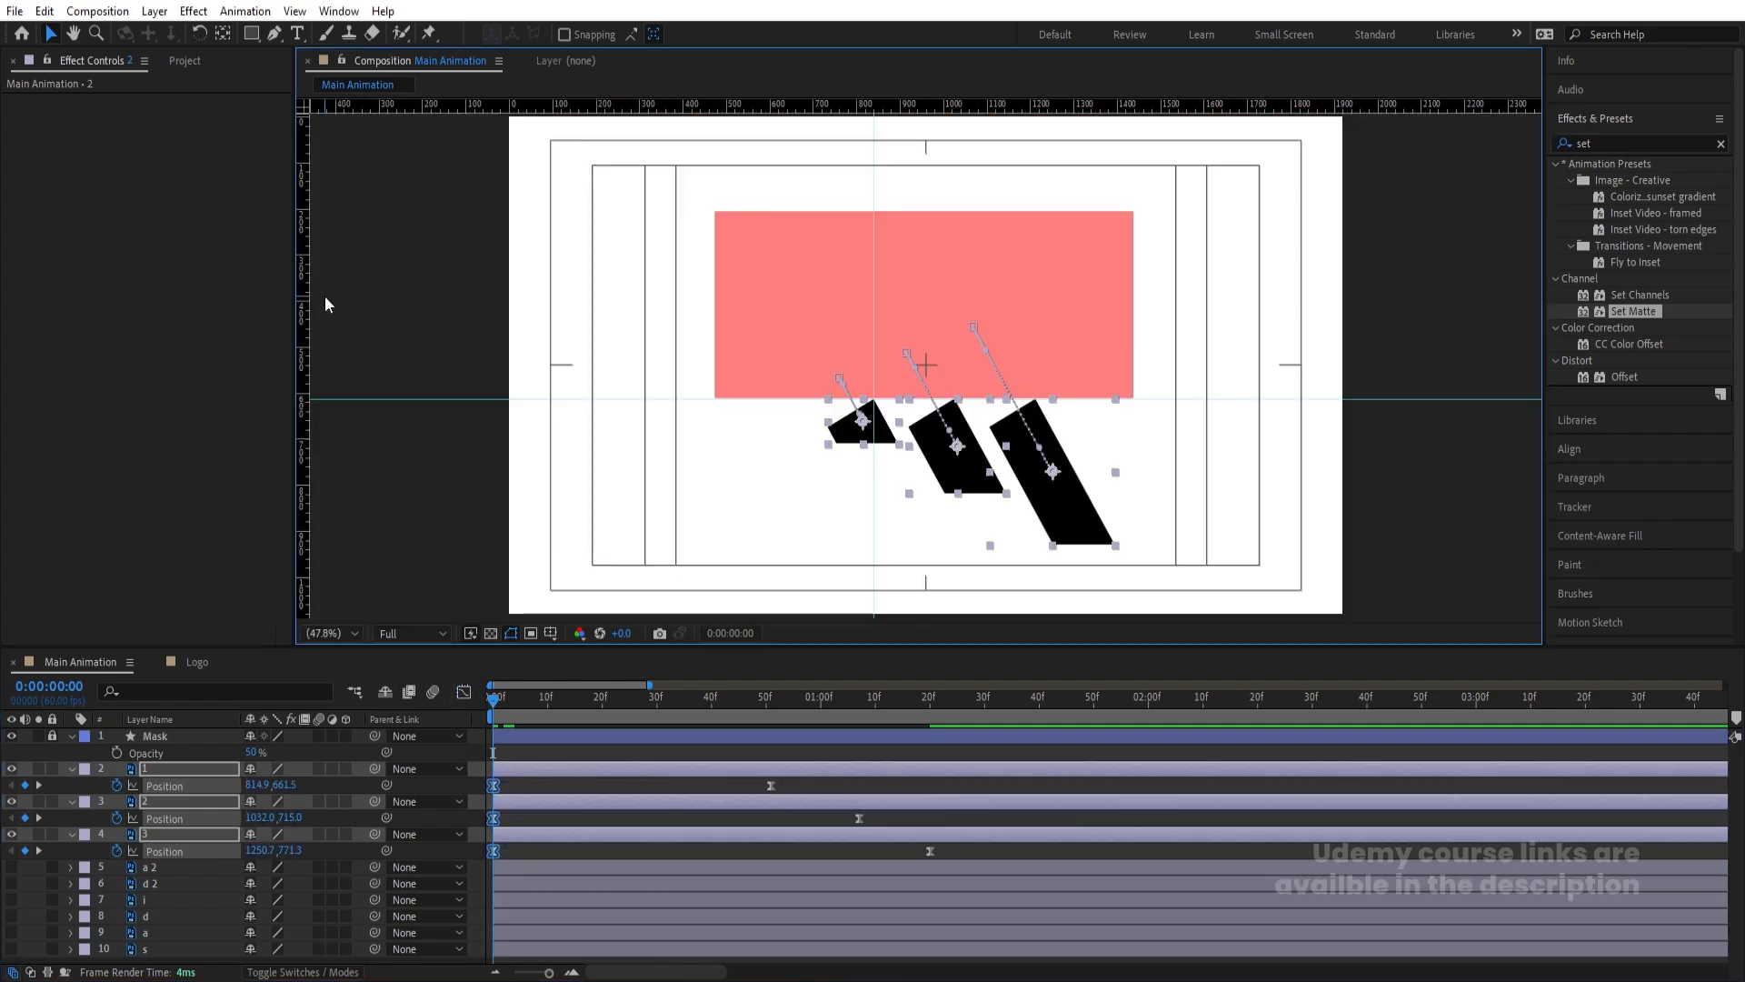
{"action": "key", "text": "space"}
{"action": "key", "text": "space"}
{"action": "key", "text": "apostrophe"}
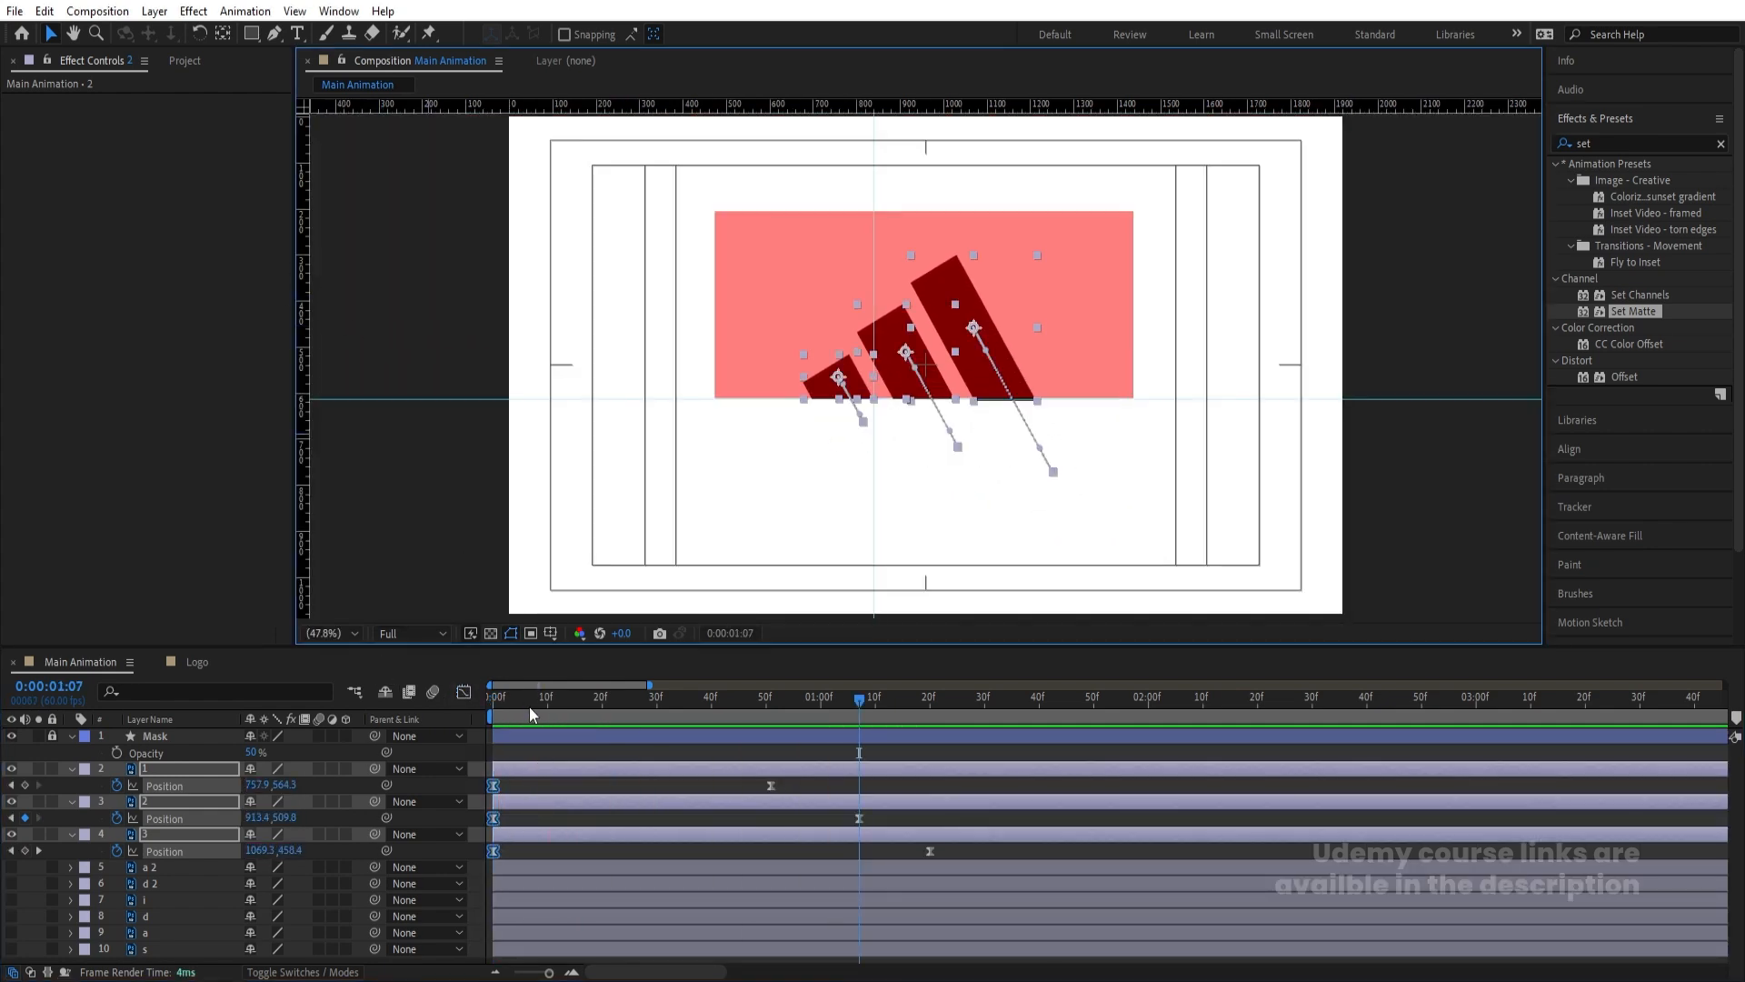
Stagger the stripes by starting layer 2 at frame 10 and layer 3 at frame 20
{"action": "left_click", "coordinate": [541, 787]}
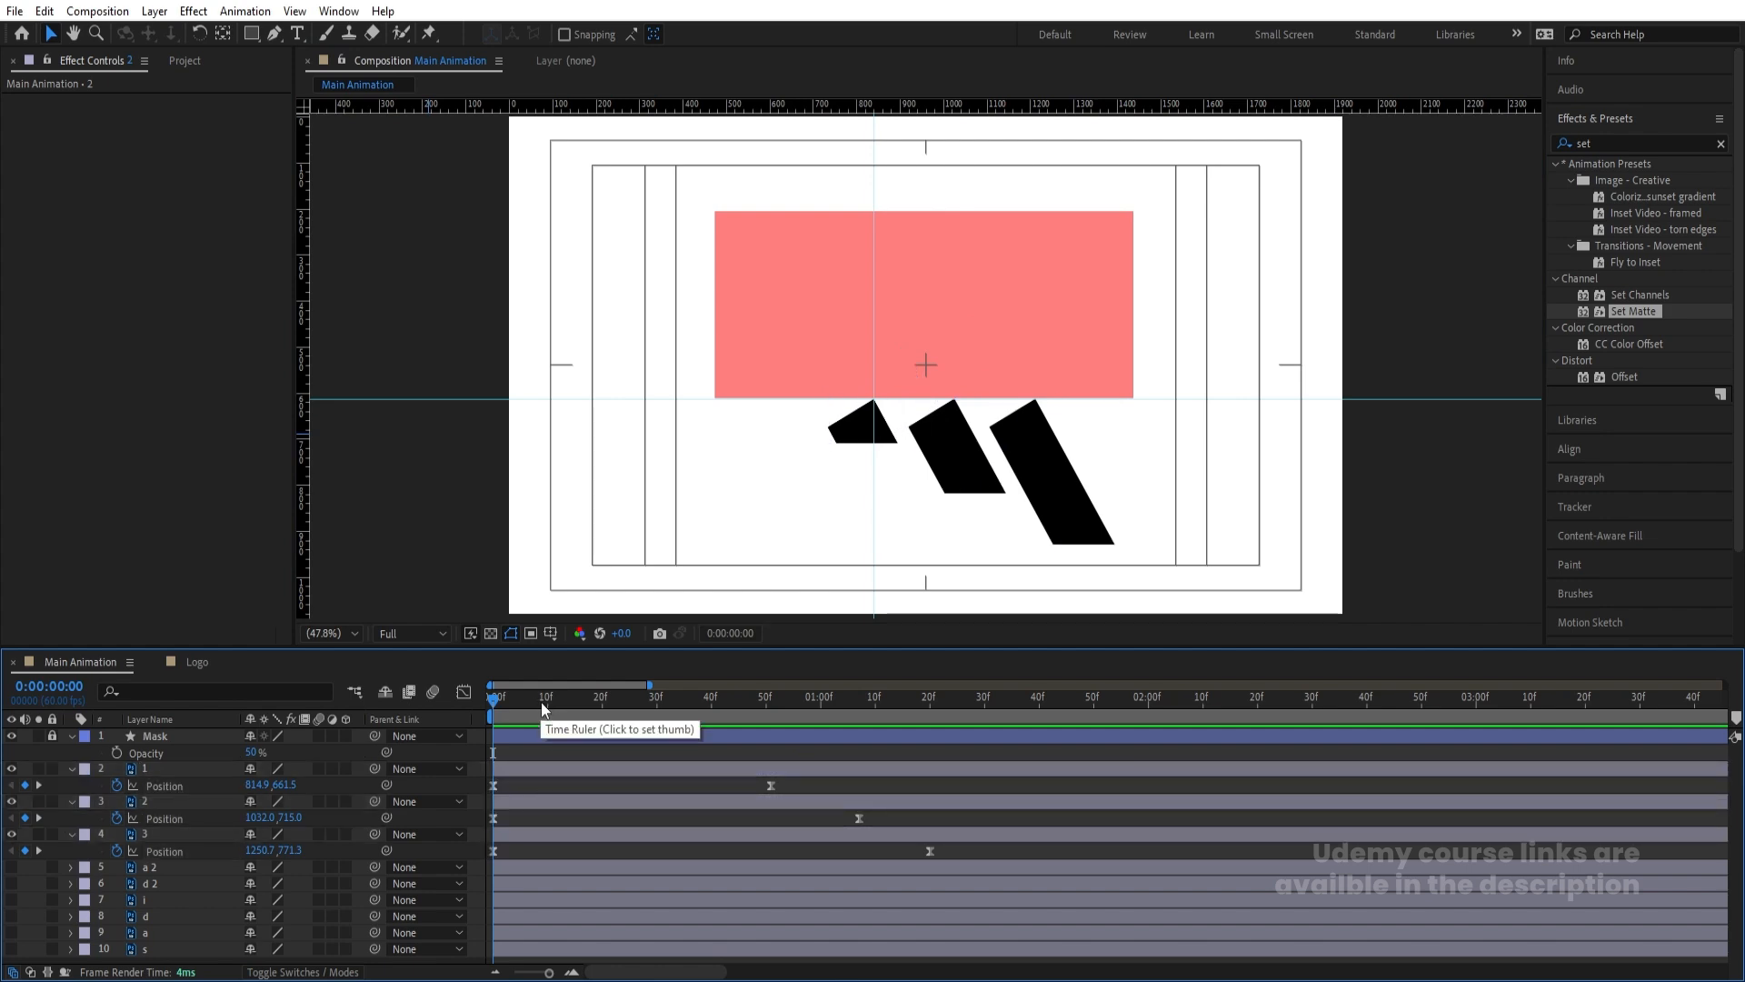
{"action": "left_click", "coordinate": [545, 702]}
{"action": "left_click", "coordinate": [546, 807]}
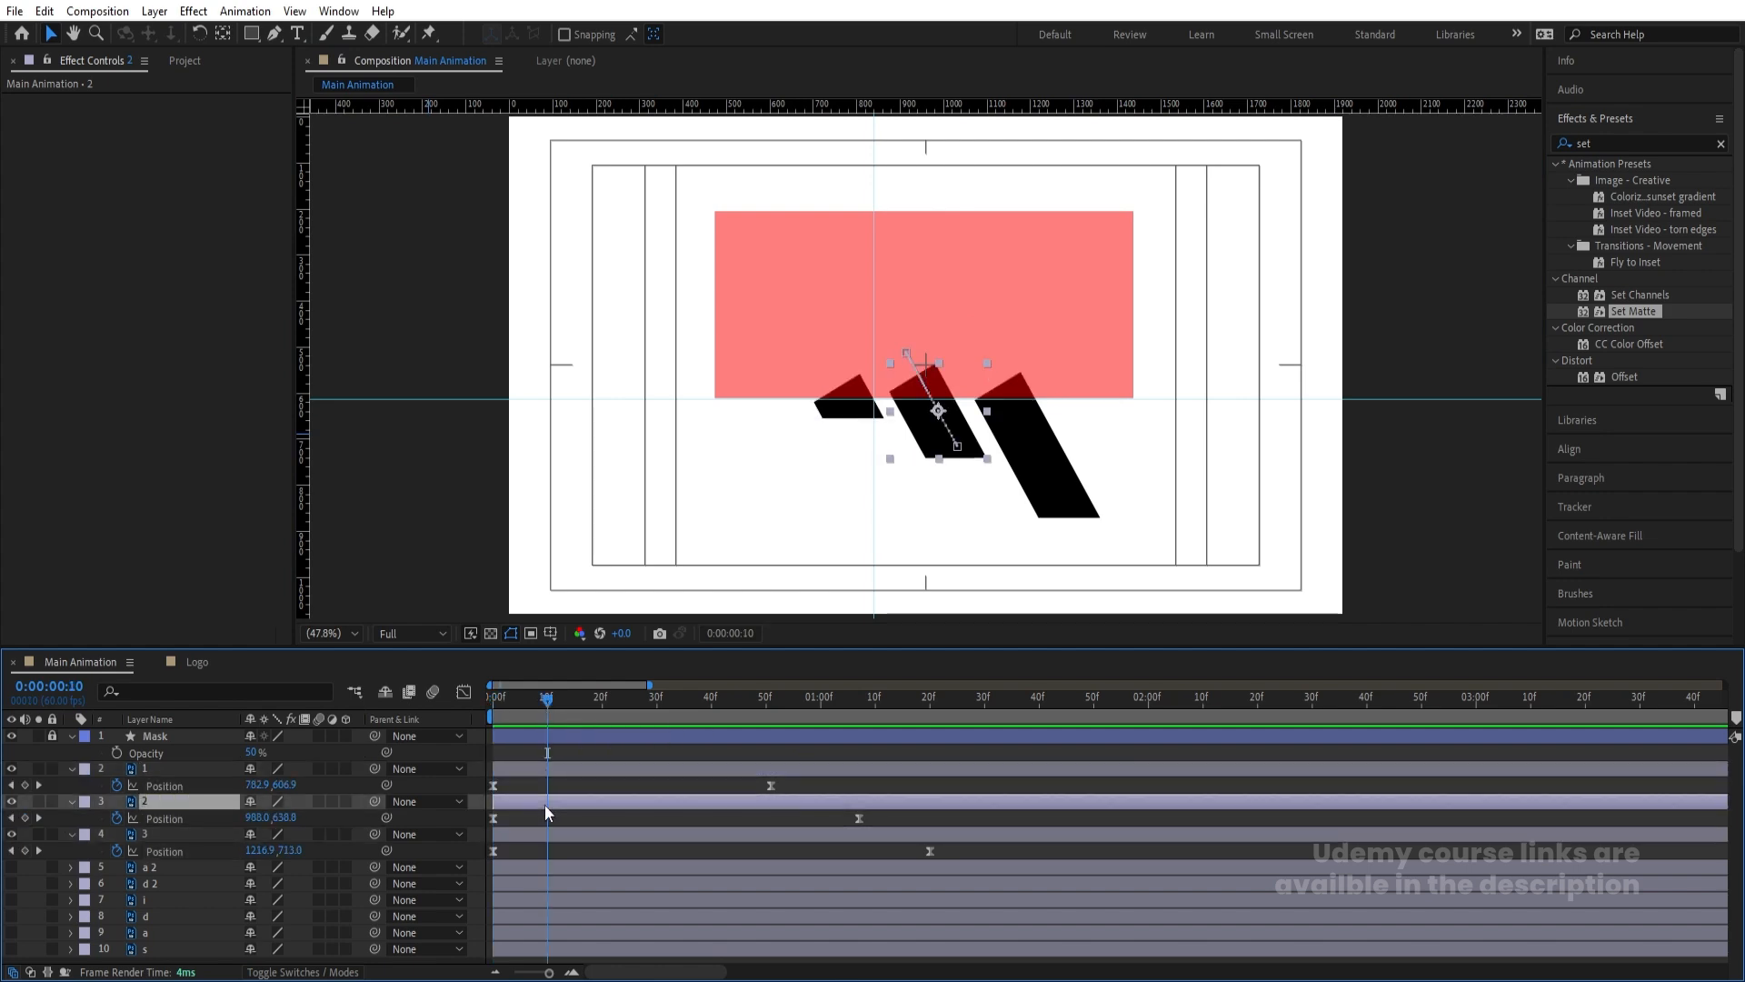
{"action": "key", "text": "bracketleft"}
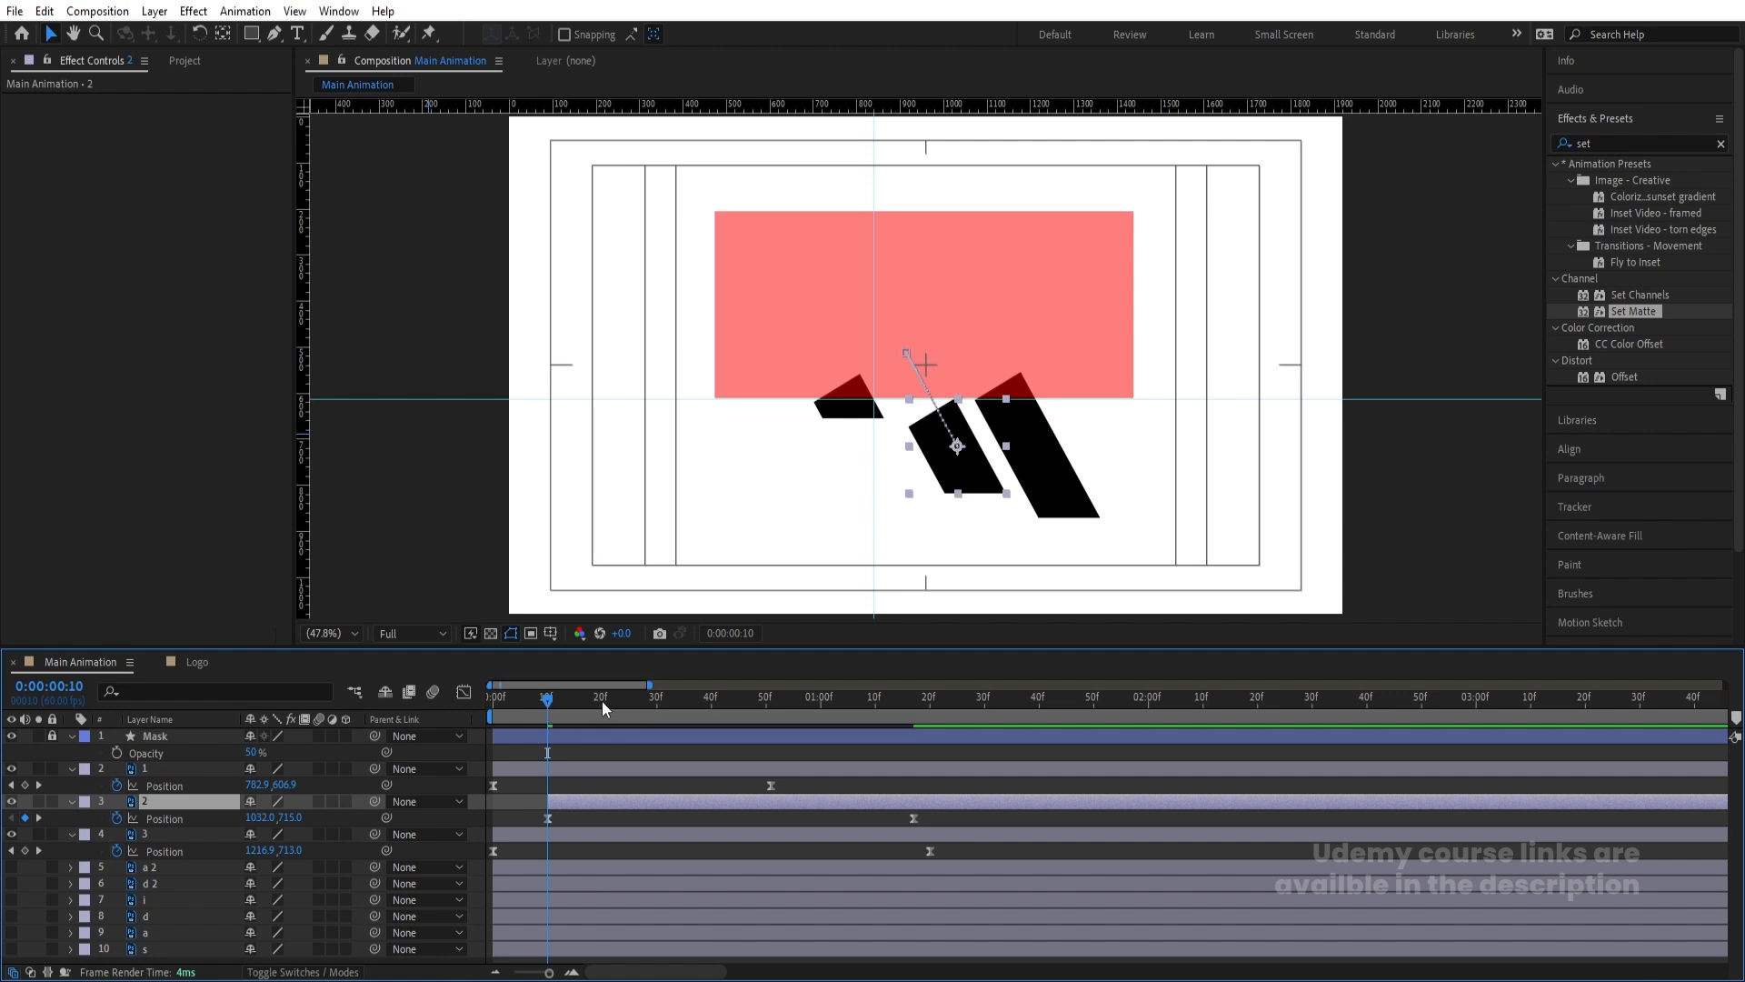
{"action": "left_click", "coordinate": [602, 700]}
{"action": "left_click", "coordinate": [603, 838]}
{"action": "key", "text": "bracketleft"}
Preview the staggered stripe animation from the beginning
{"action": "key", "text": "space"}
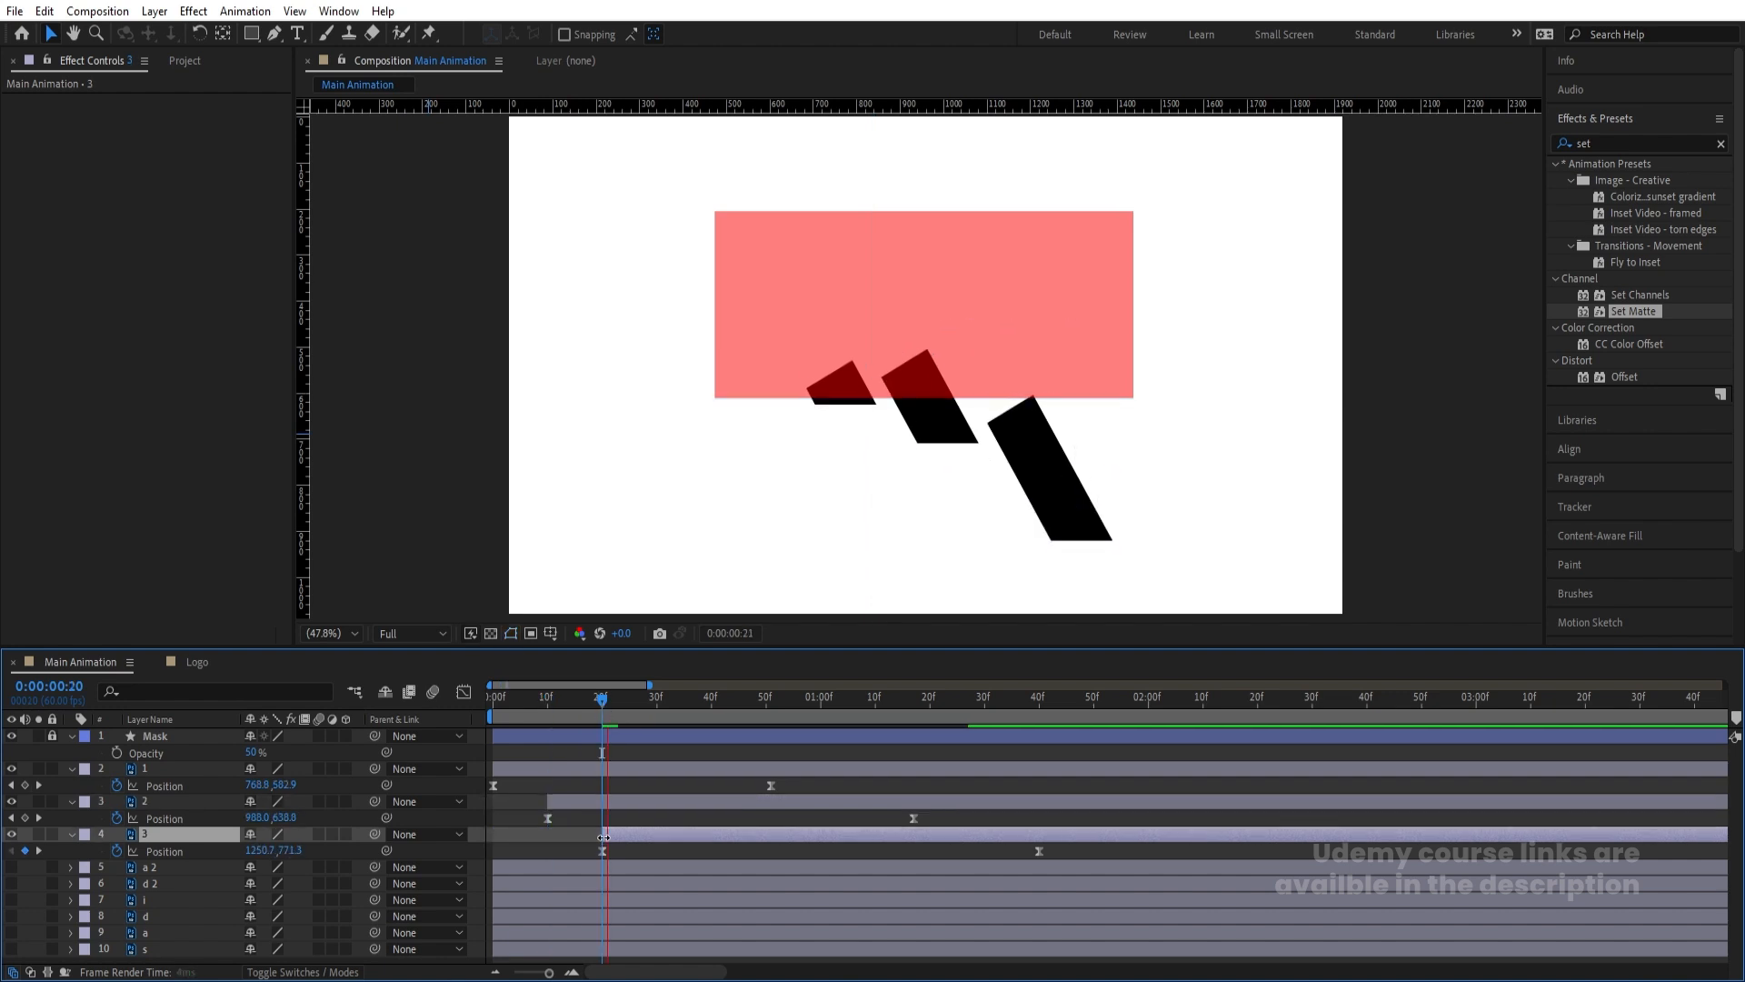
{"action": "key", "text": "space"}
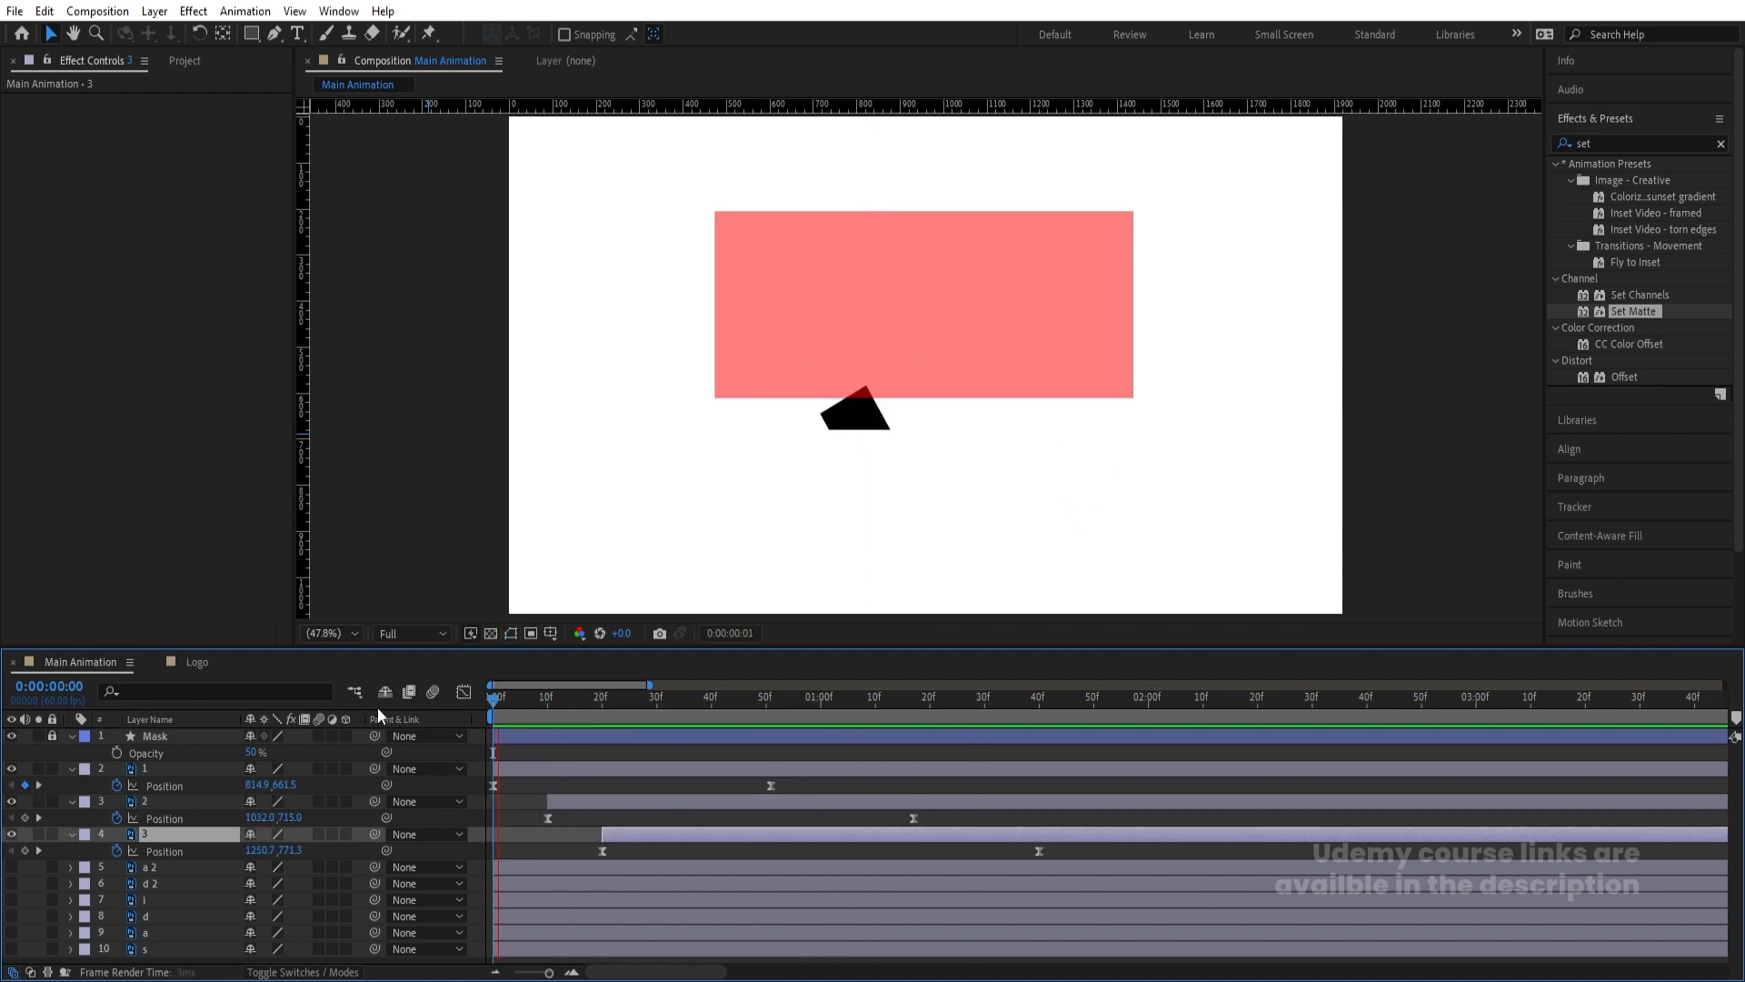
{"action": "key", "text": "apostrophe"}
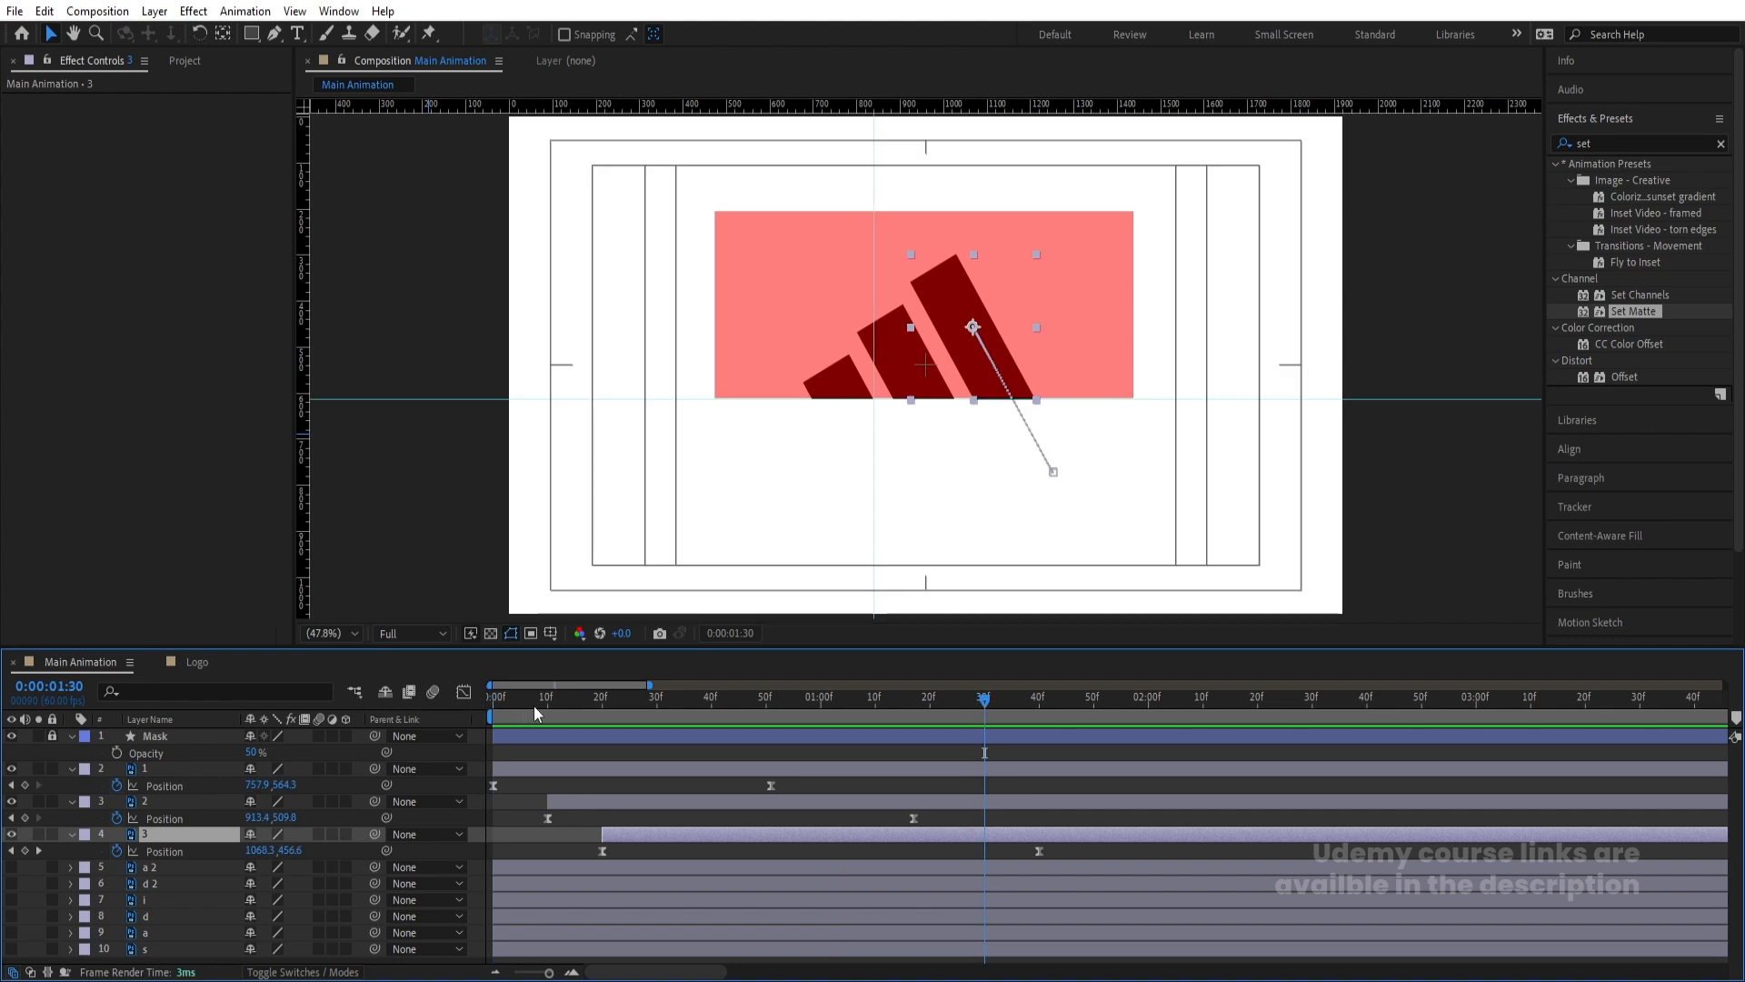
{"action": "key", "text": "space"}
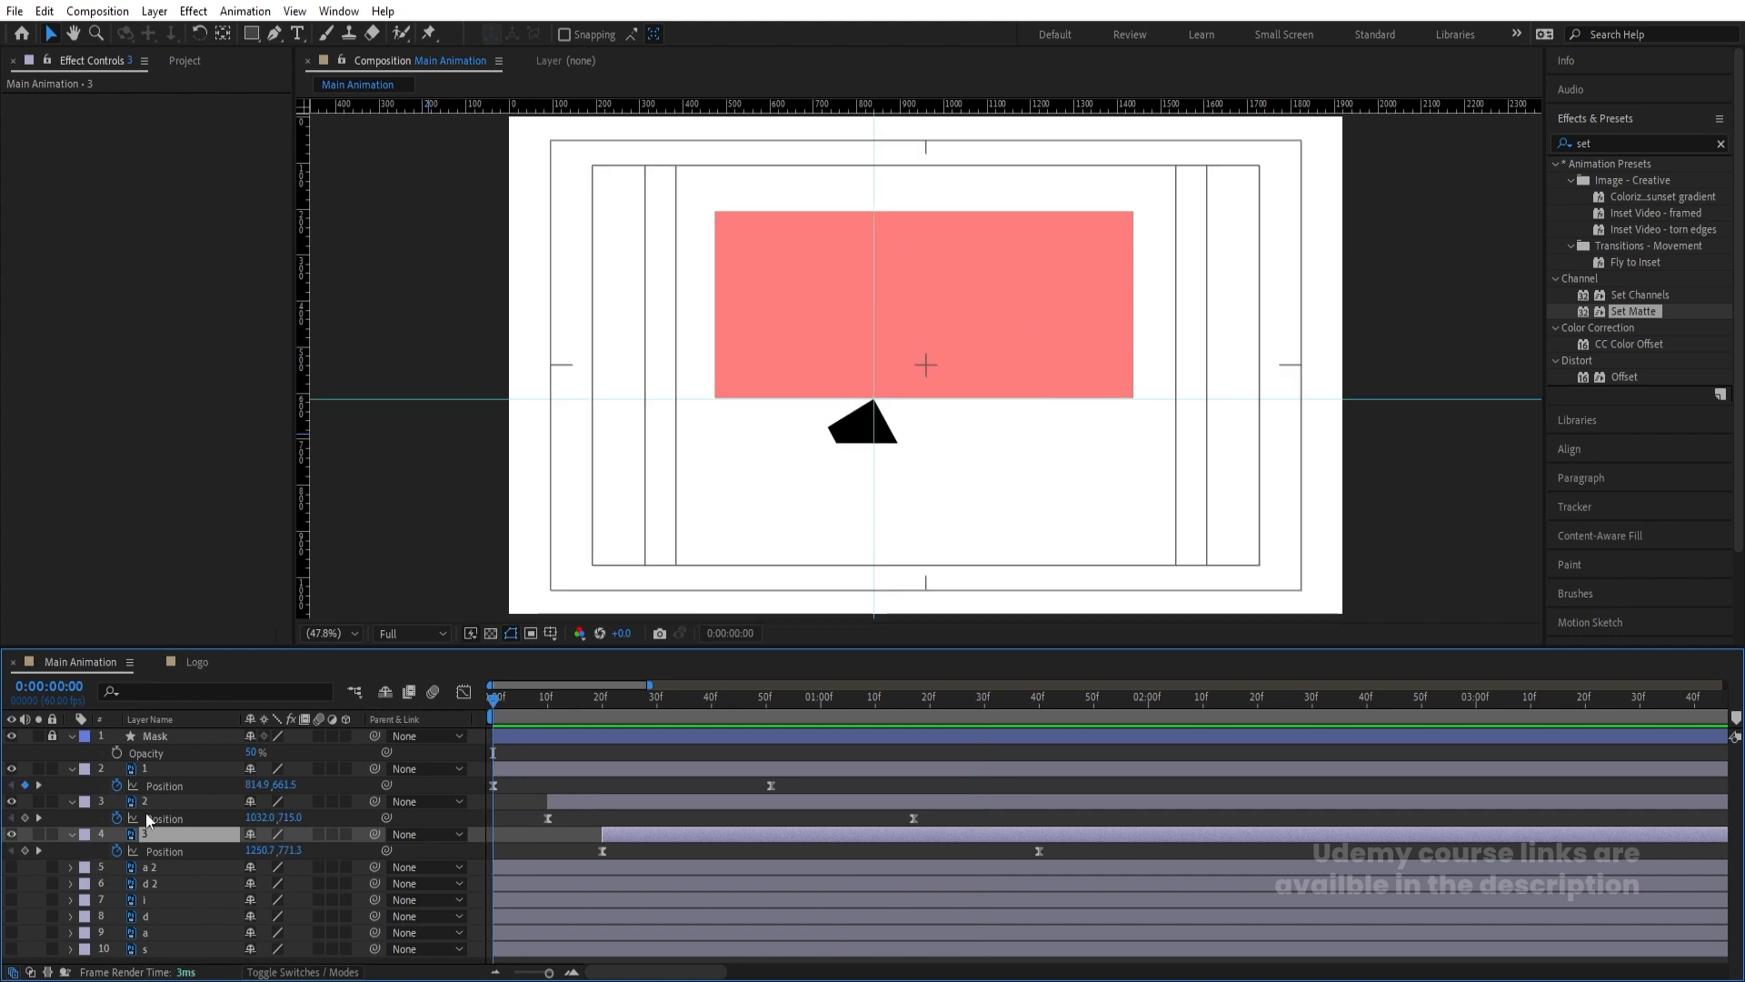
Pre-compose layers 1, 2 and 3 into a new composition named Lines
{"action": "left_click", "coordinate": [160, 767], "text": "shift"}
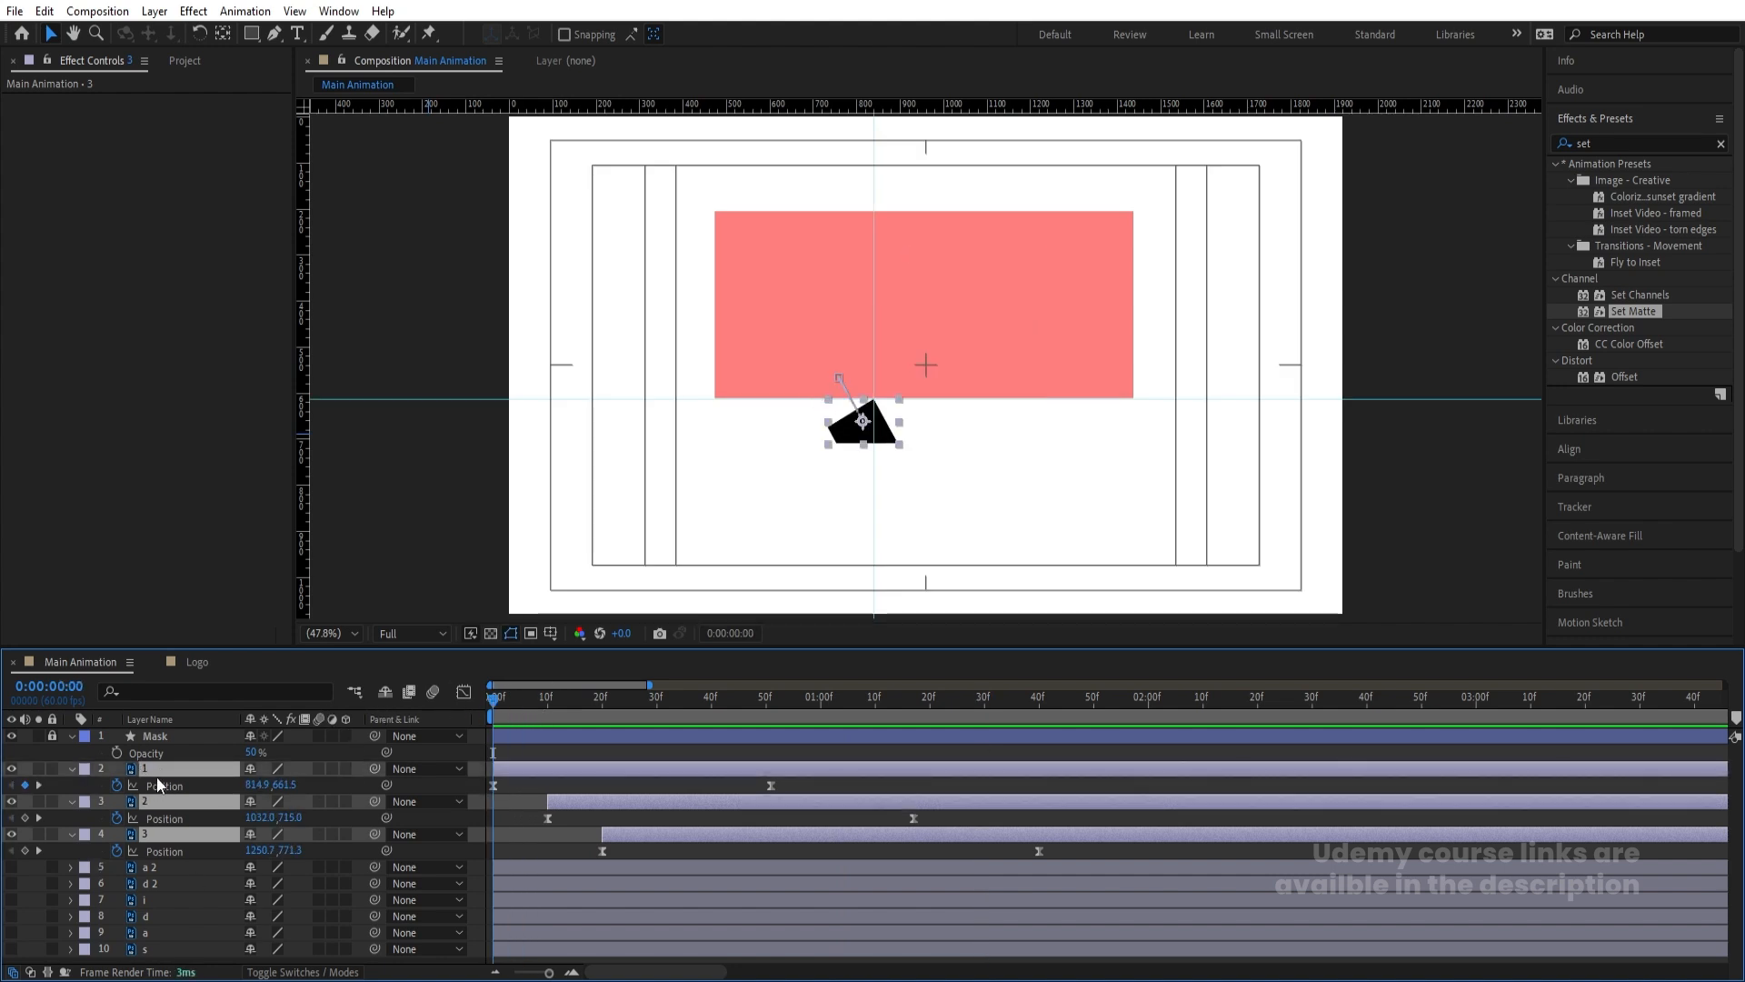
{"action": "key", "text": "ctrl+shift+c"}
{"action": "type", "text": "Li"}
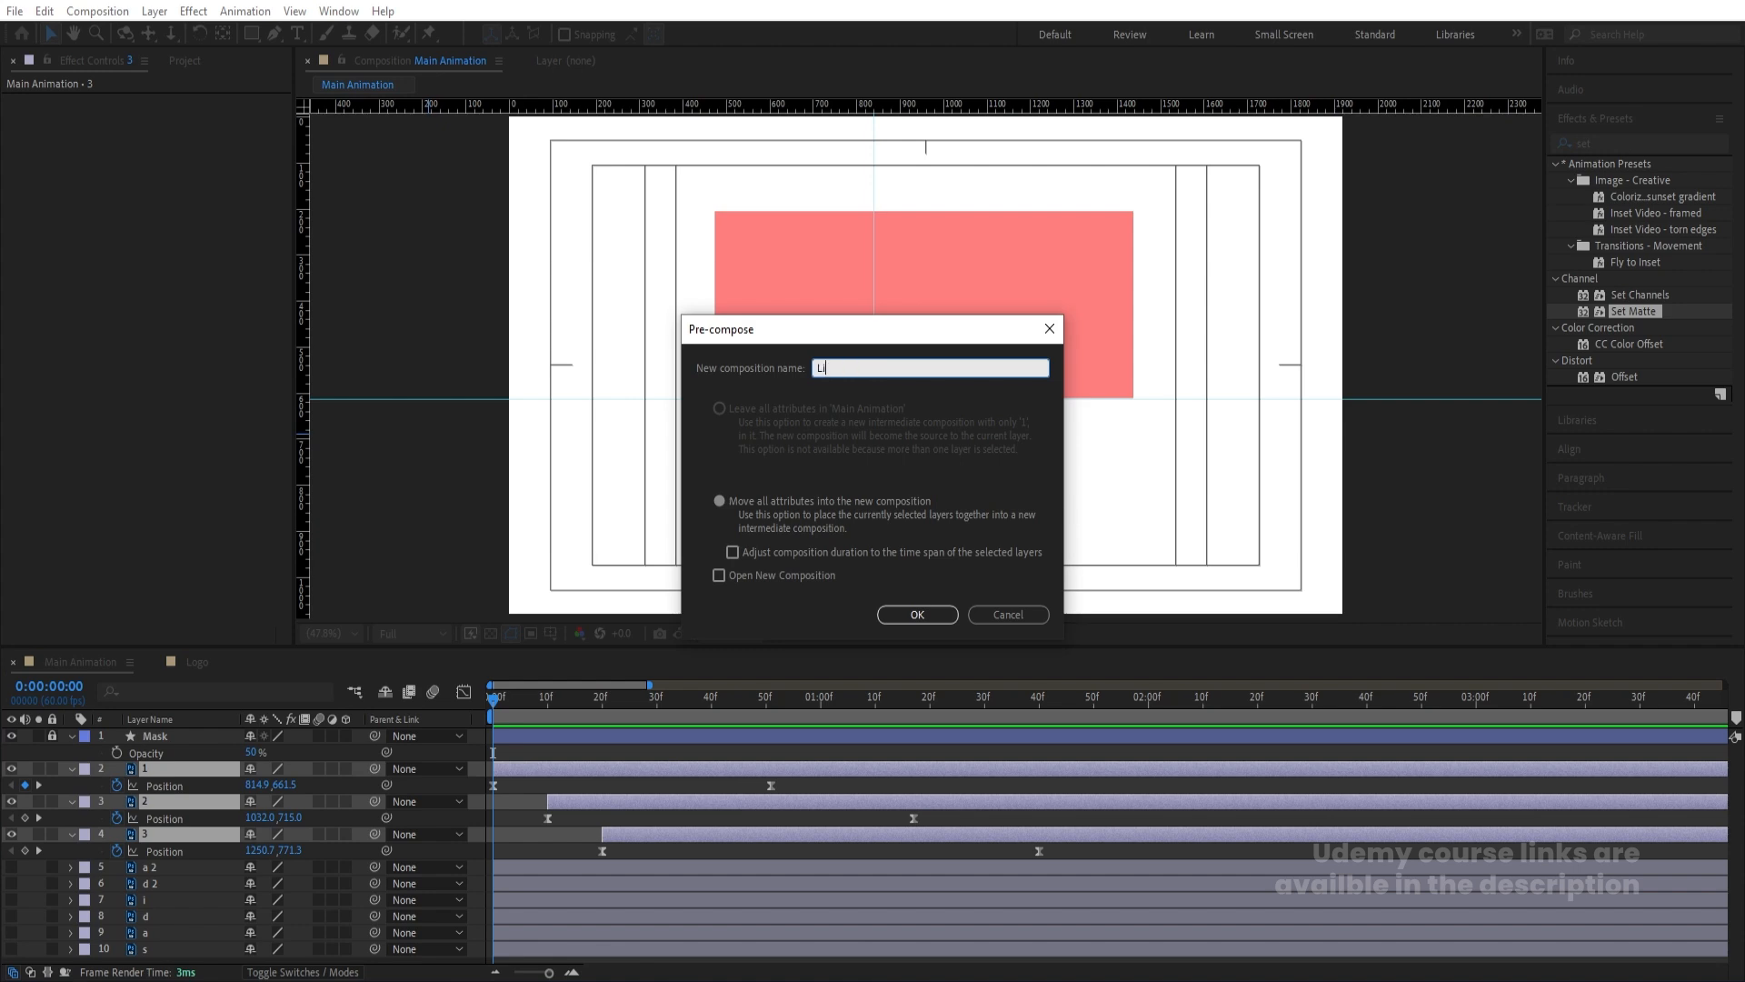
{"action": "type", "text": "nes"}
{"action": "key", "text": "Return"}
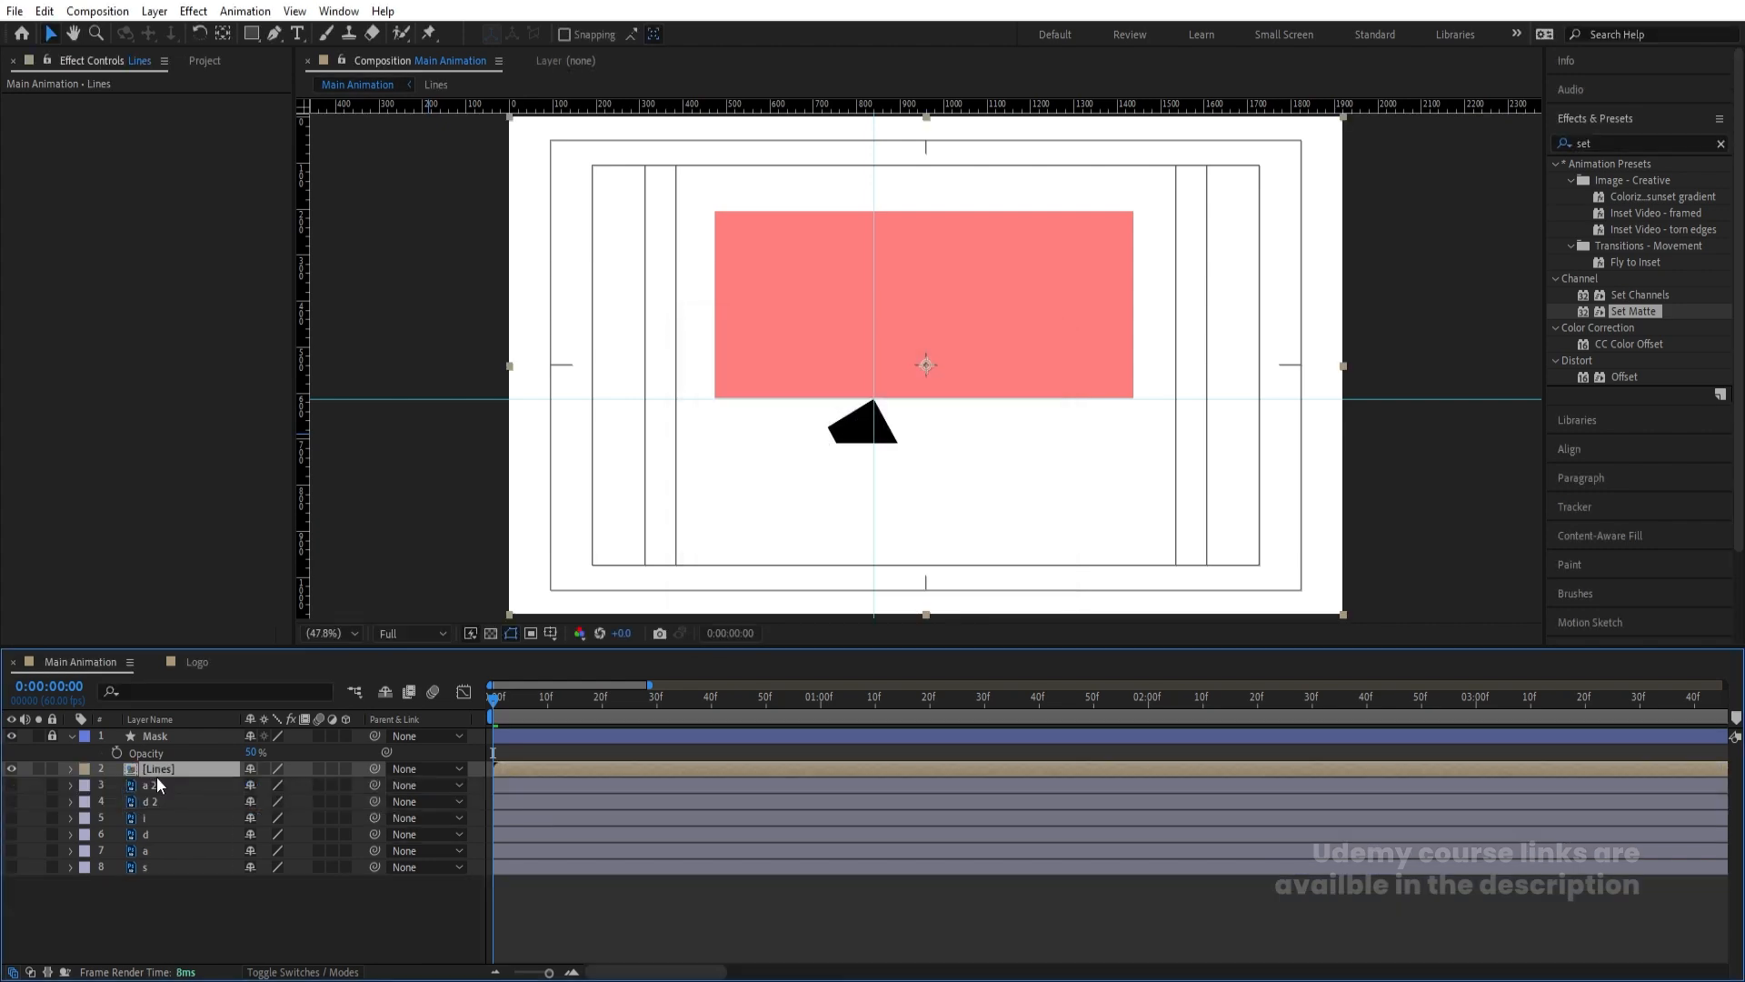
Unlock the Mask layer, set its opacity to 100%, and use it as the alpha track matte for the Lines layer
{"action": "left_click", "coordinate": [51, 736]}
{"action": "left_click_drag", "start_coordinate": [259, 751], "coordinate": [435, 742]}
{"action": "key", "text": "F4"}
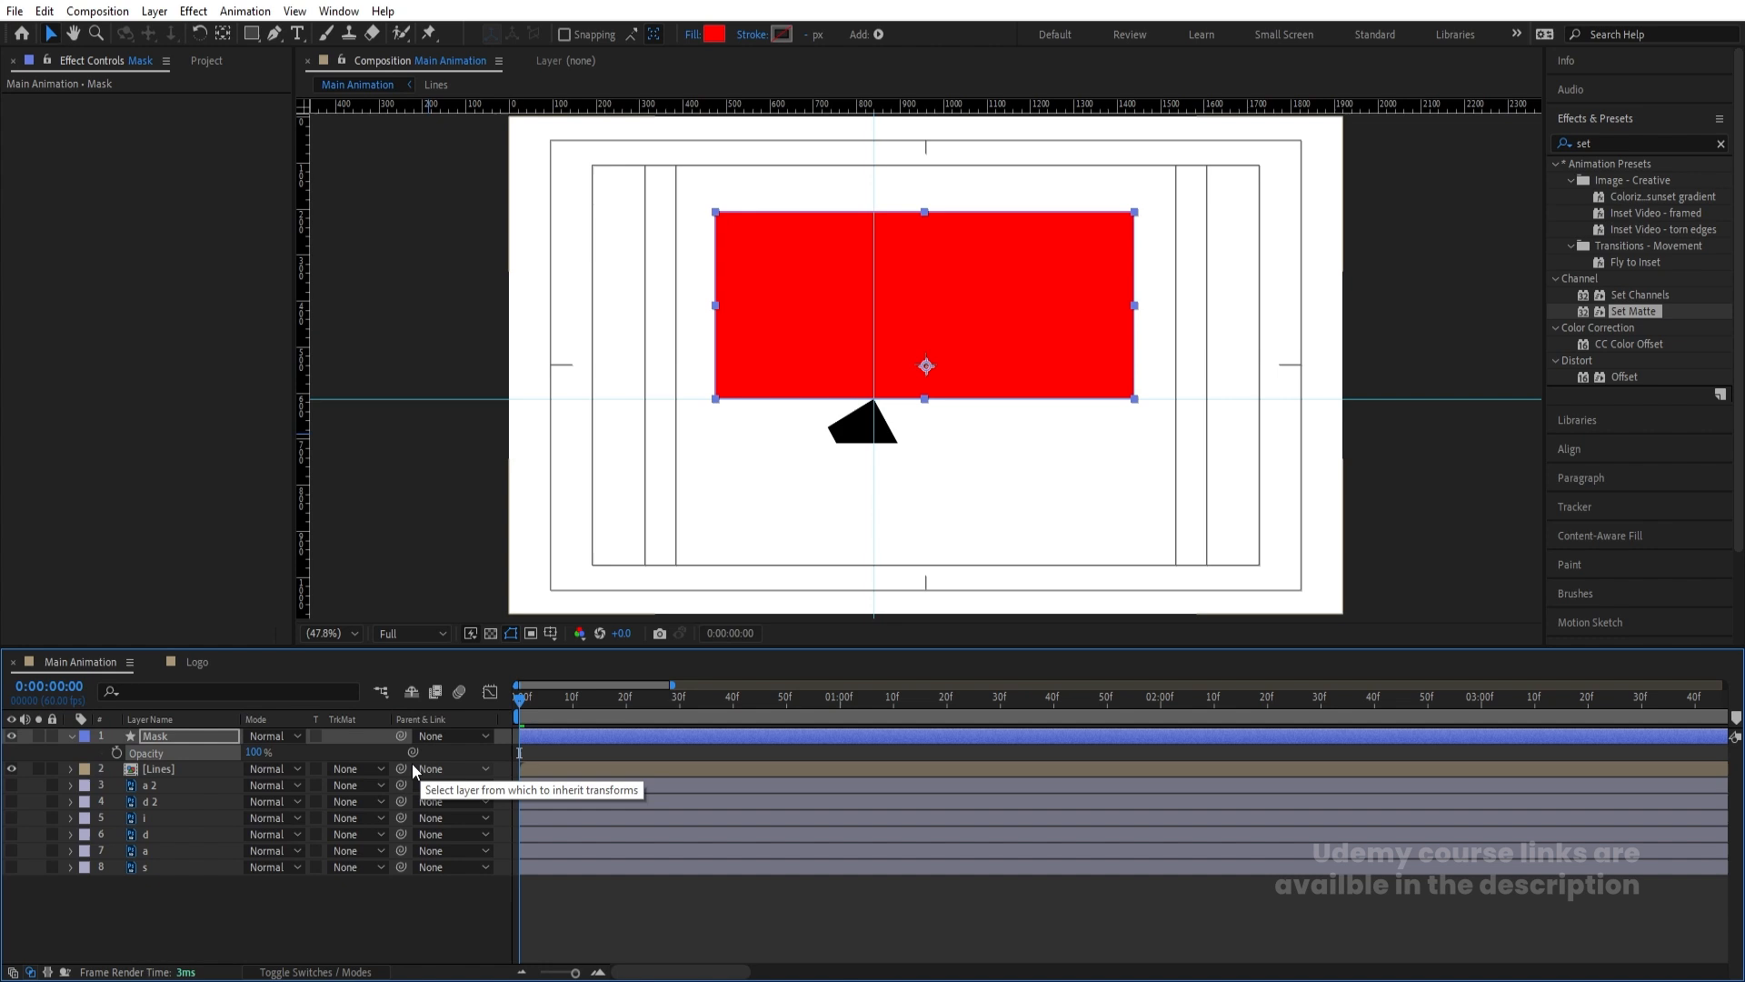
{"action": "left_click", "coordinate": [358, 768]}
{"action": "left_click", "coordinate": [401, 814]}
Preview the matted stripe animation, and collapse and deselect the Mask layer
{"action": "key", "text": "space"}
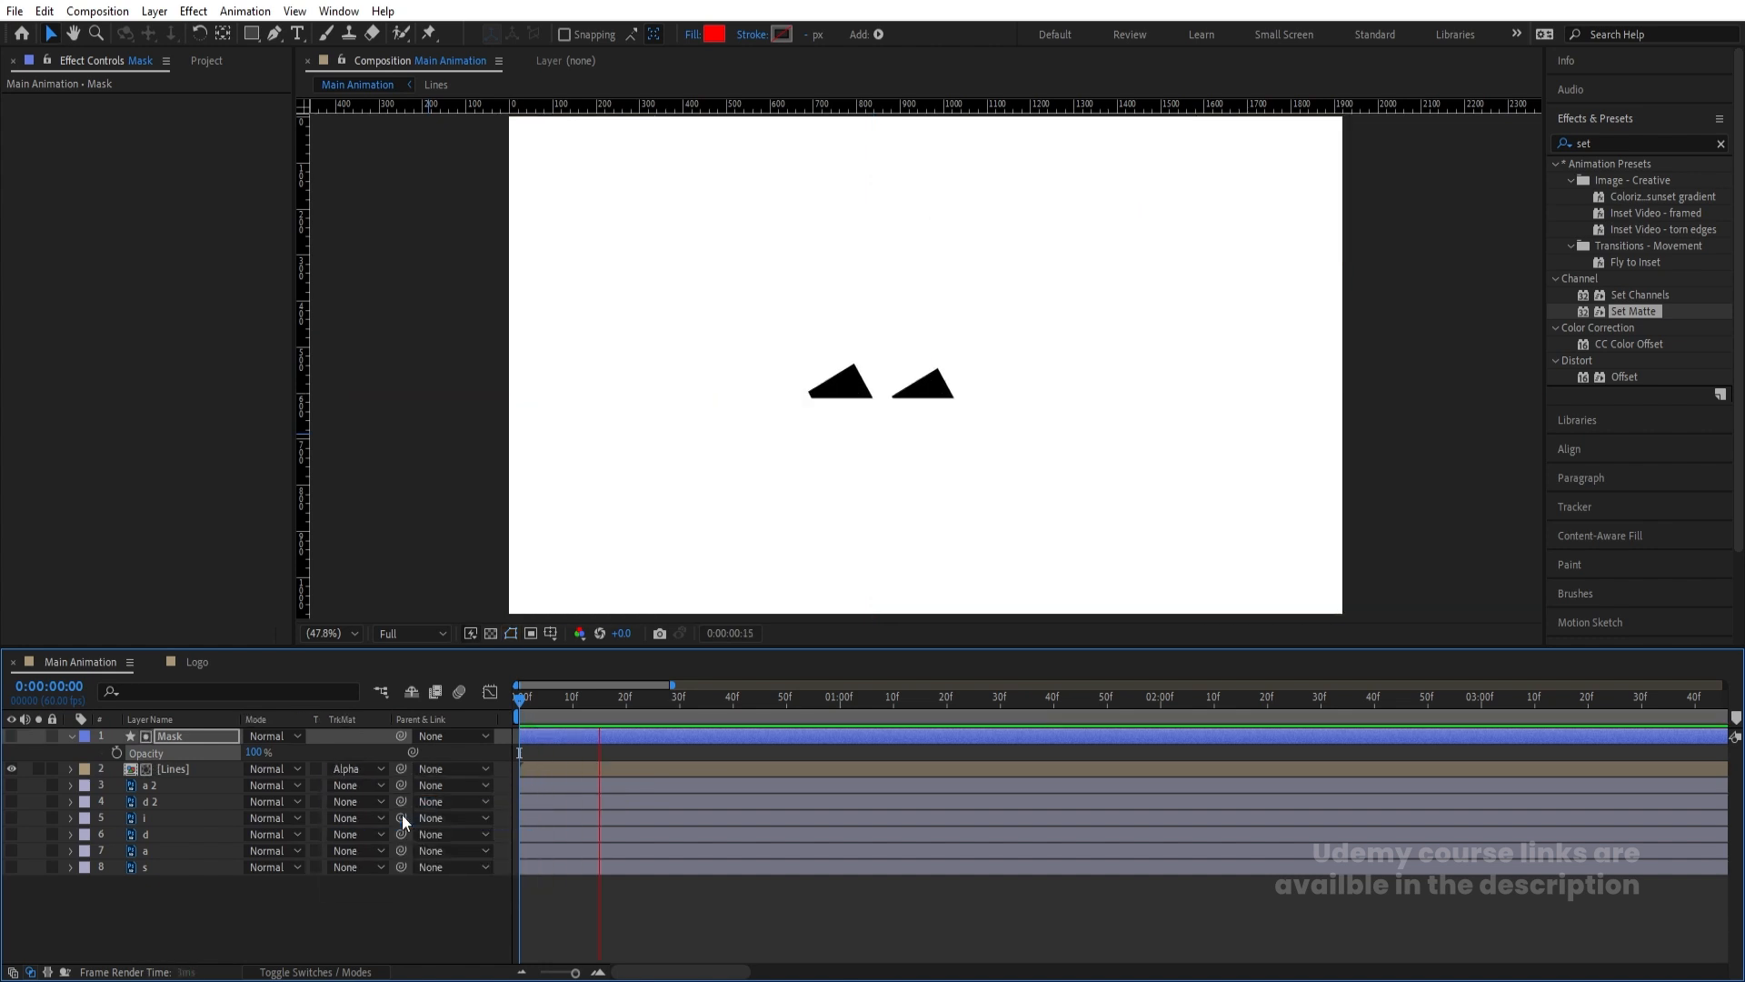
{"action": "key", "text": "space"}
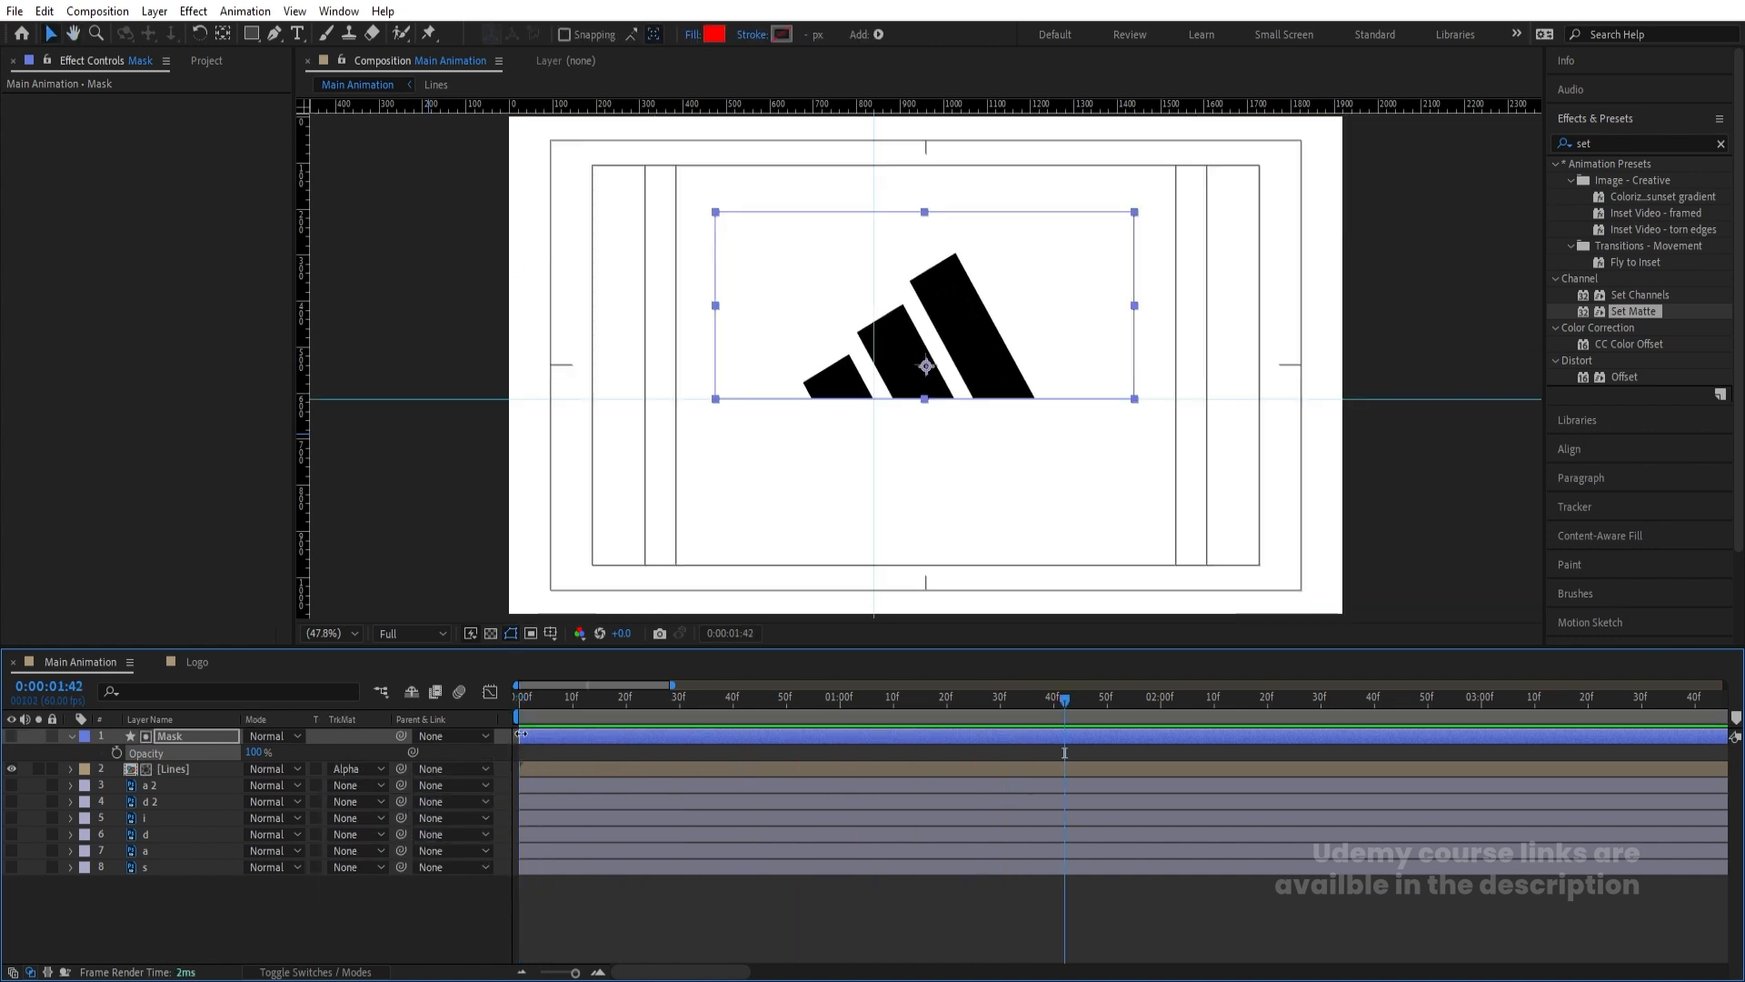
{"action": "left_click", "coordinate": [72, 735]}
{"action": "left_click", "coordinate": [224, 938]}
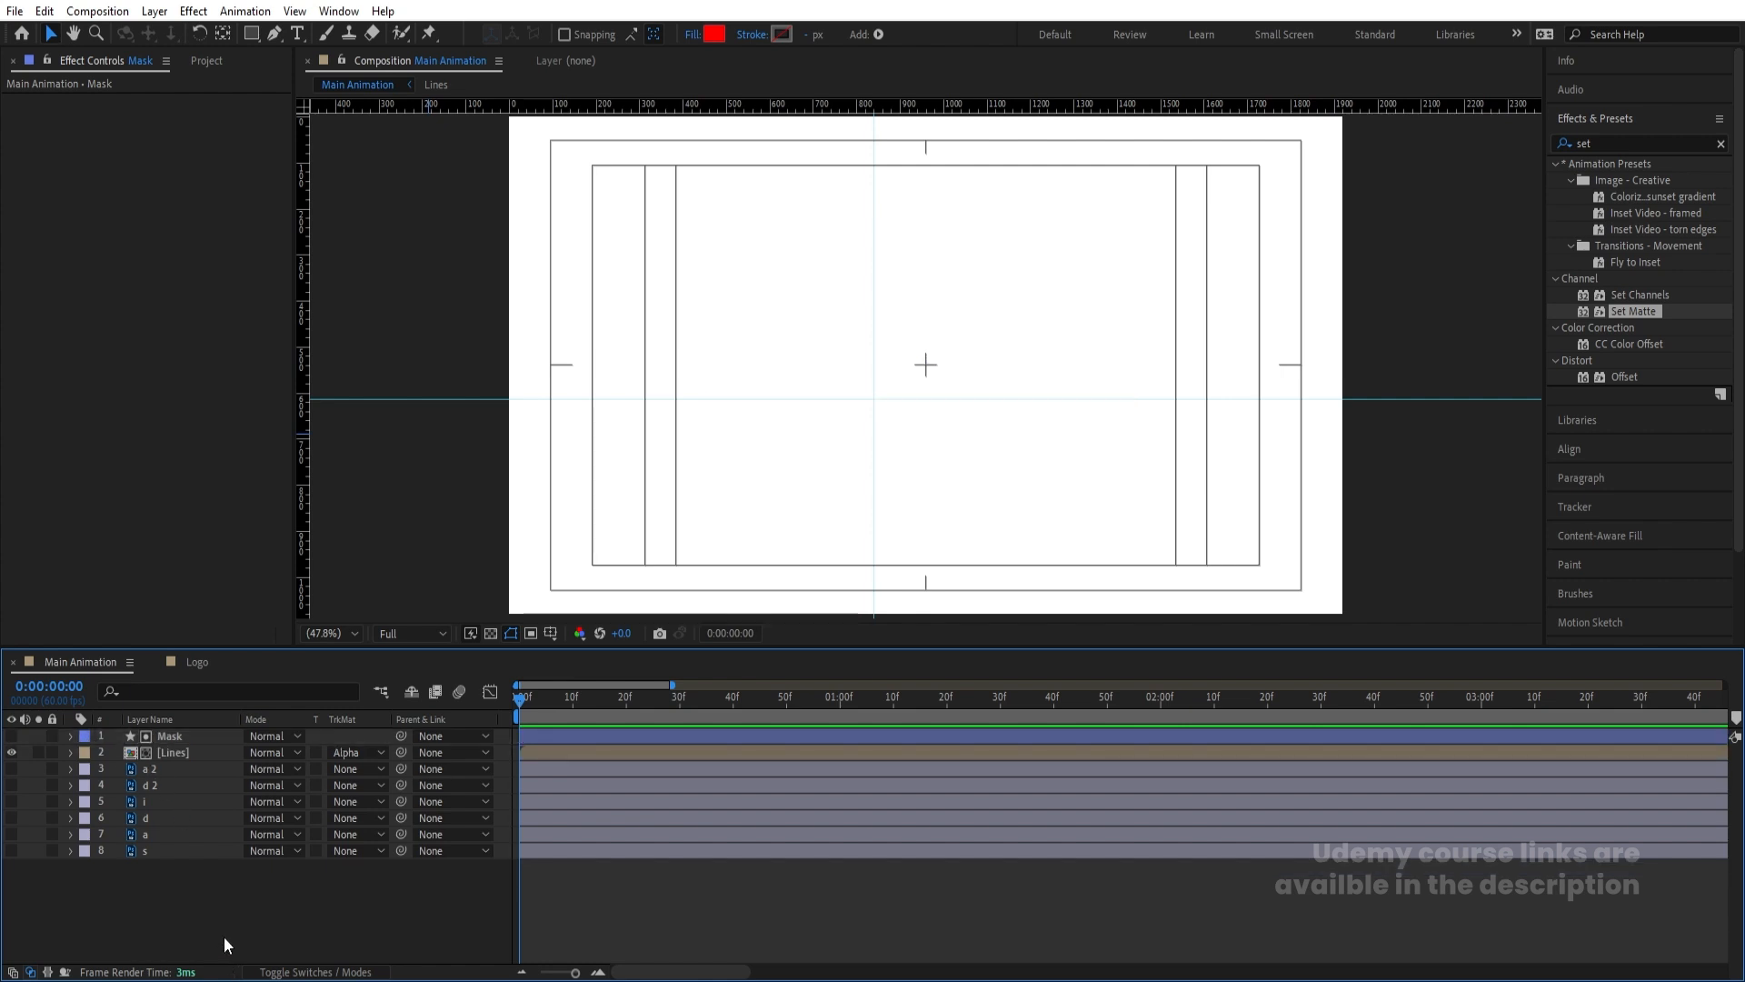
Pre-compose the Mask and Lines layers together into a new composition named Line Animation
{"action": "left_click", "coordinate": [191, 752]}
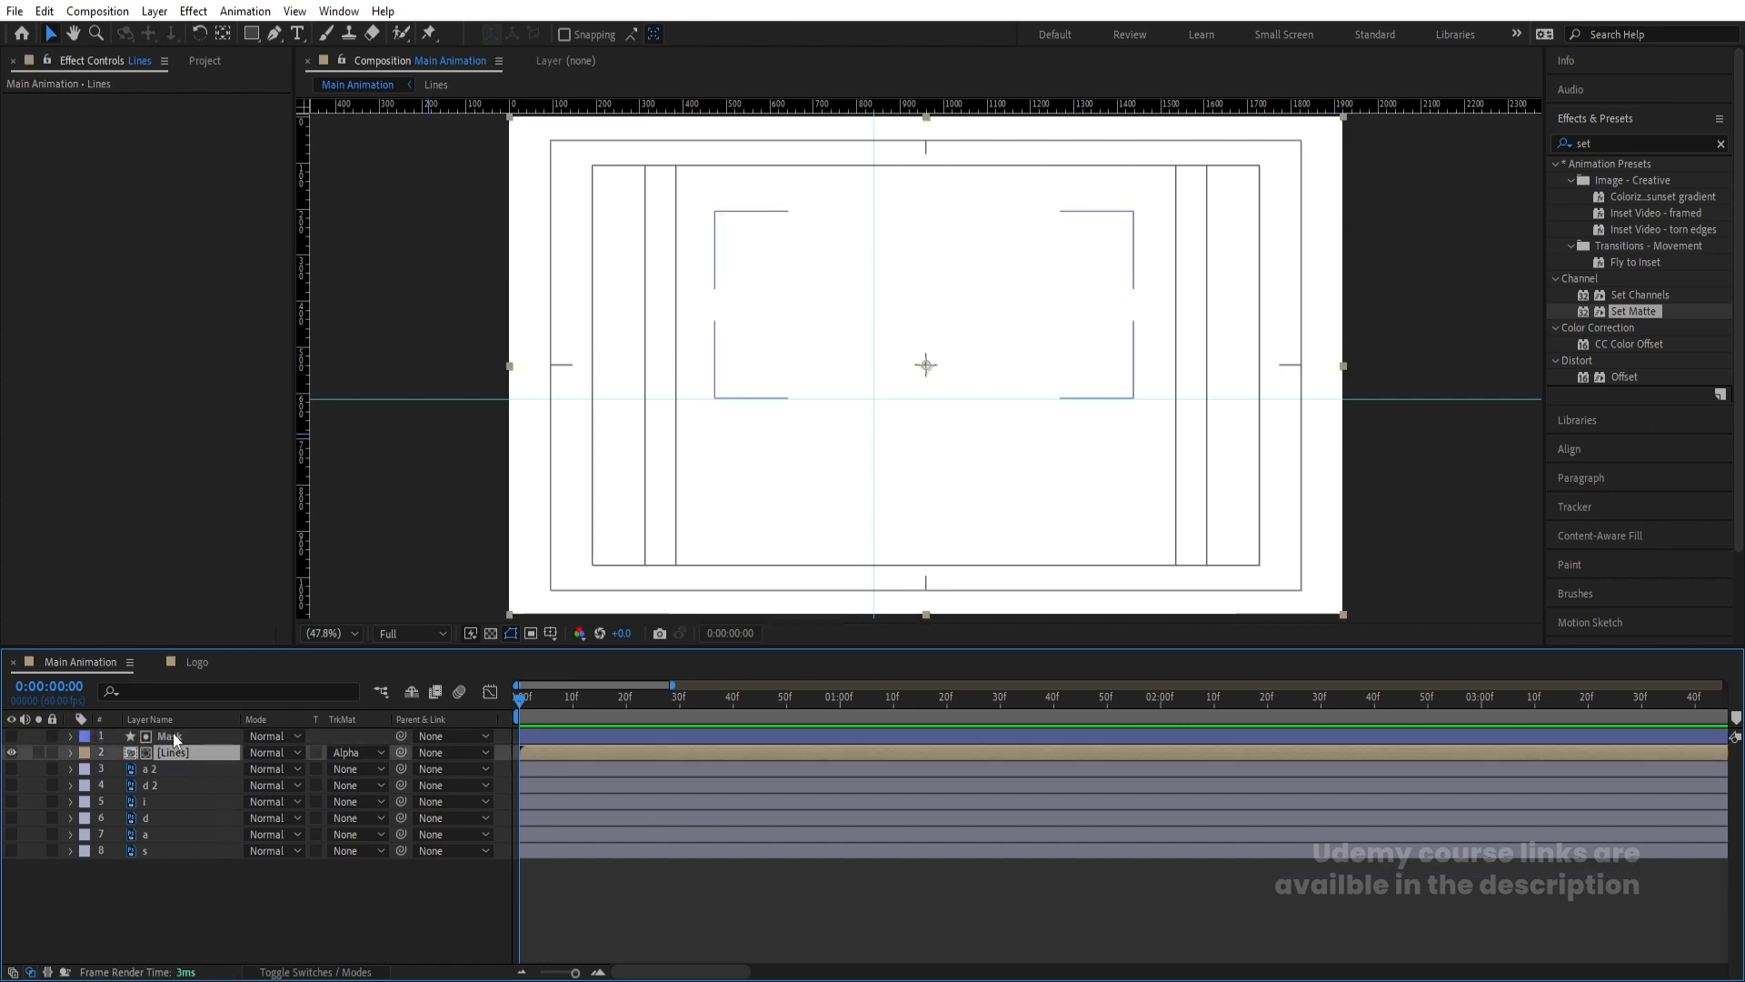
{"action": "left_click", "coordinate": [172, 735], "text": "ctrl"}
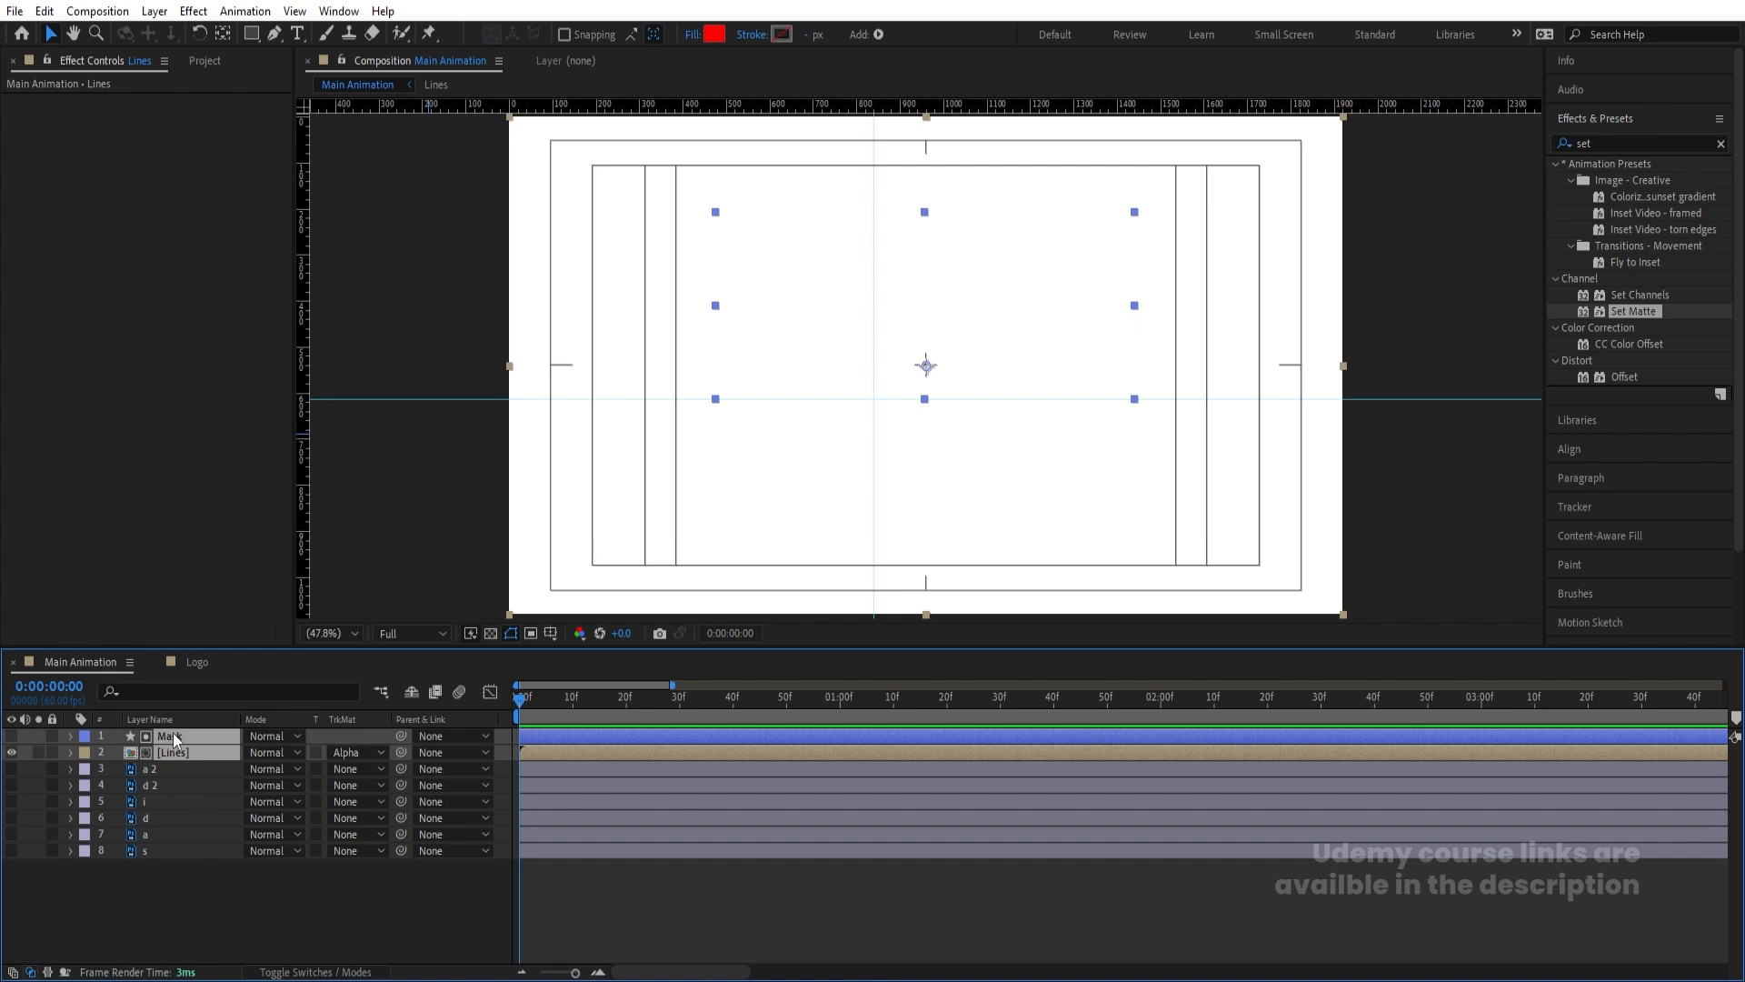
{"action": "key", "text": "ctrl+shift+c"}
{"action": "type", "text": "A"}
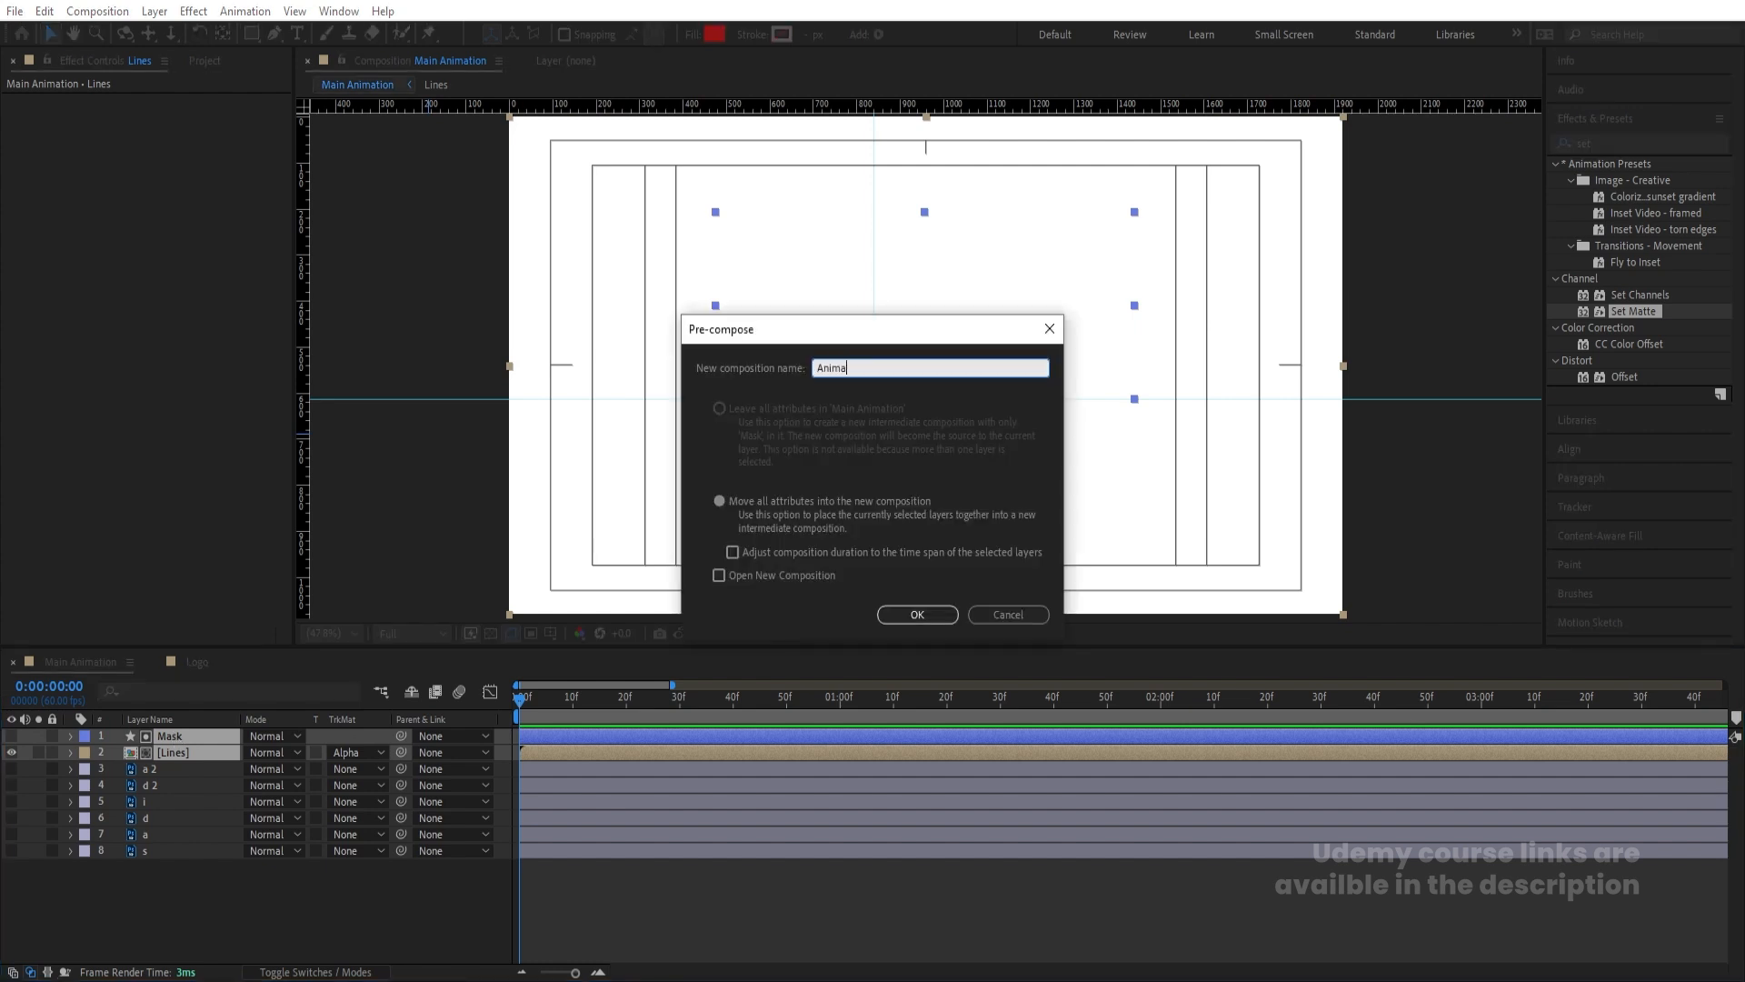
{"action": "type", "text": "nima"}
{"action": "key", "text": "ctrl+a"}
{"action": "type", "text": "Line Animation"}
{"action": "key", "text": "Return"}
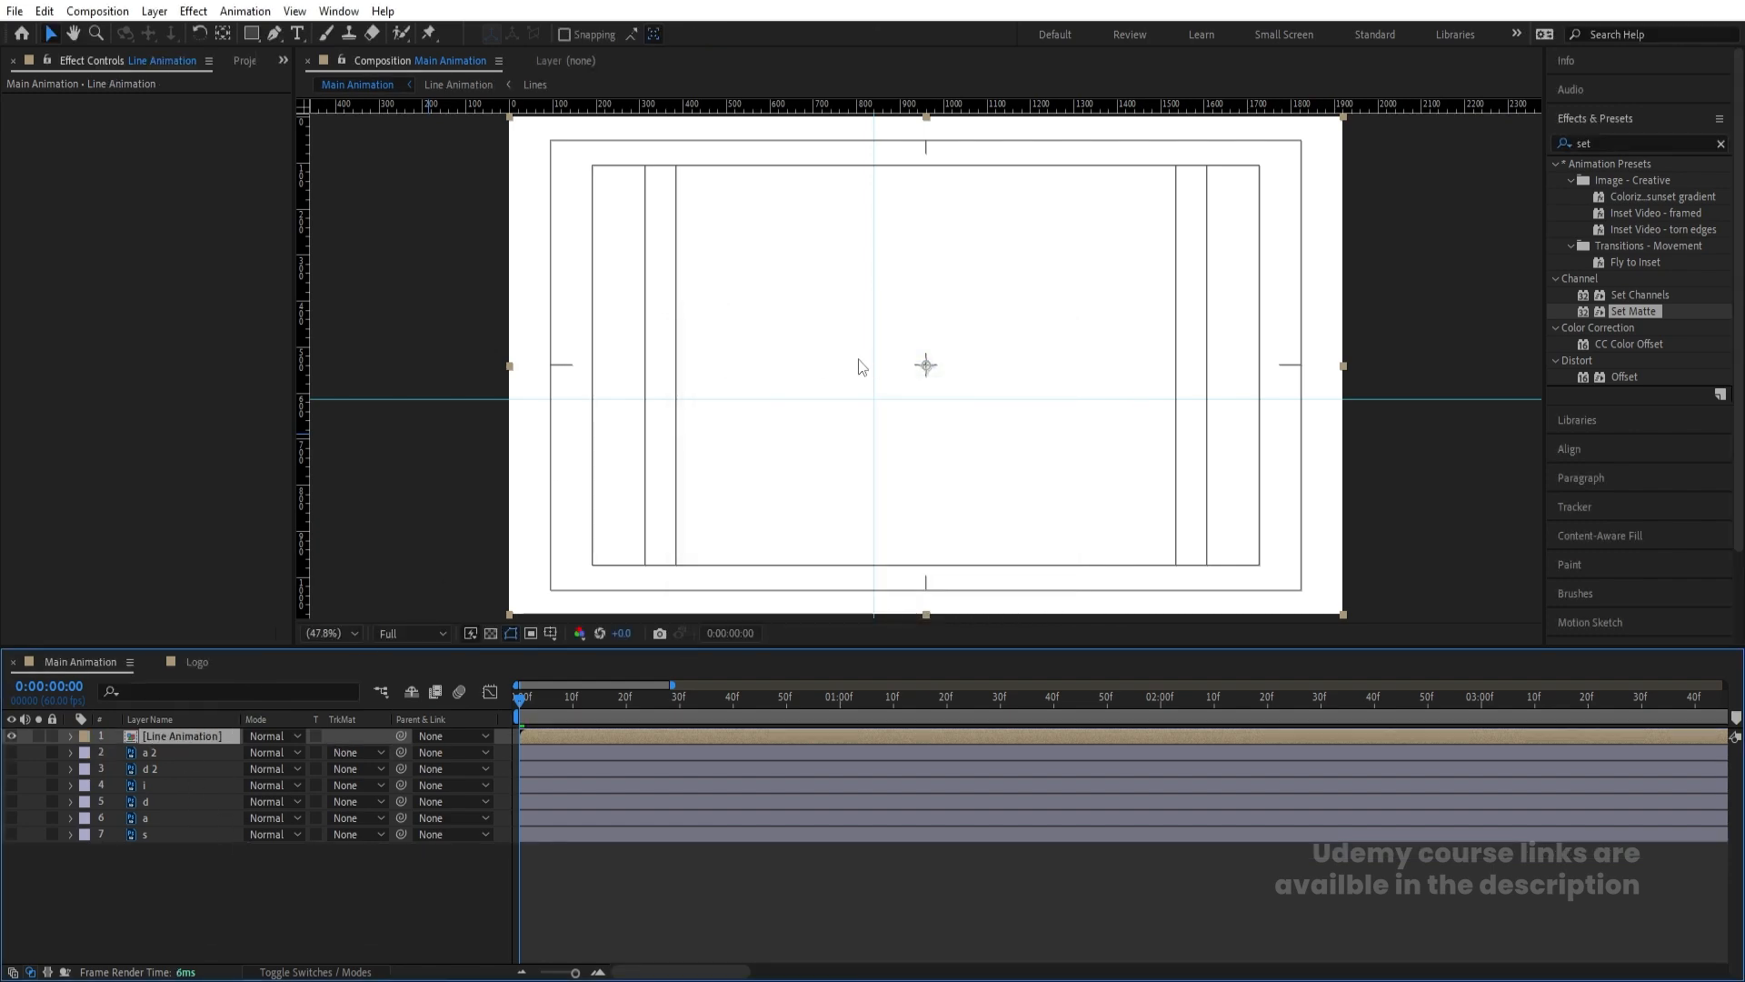
{"action": "left_click", "coordinate": [147, 876]}
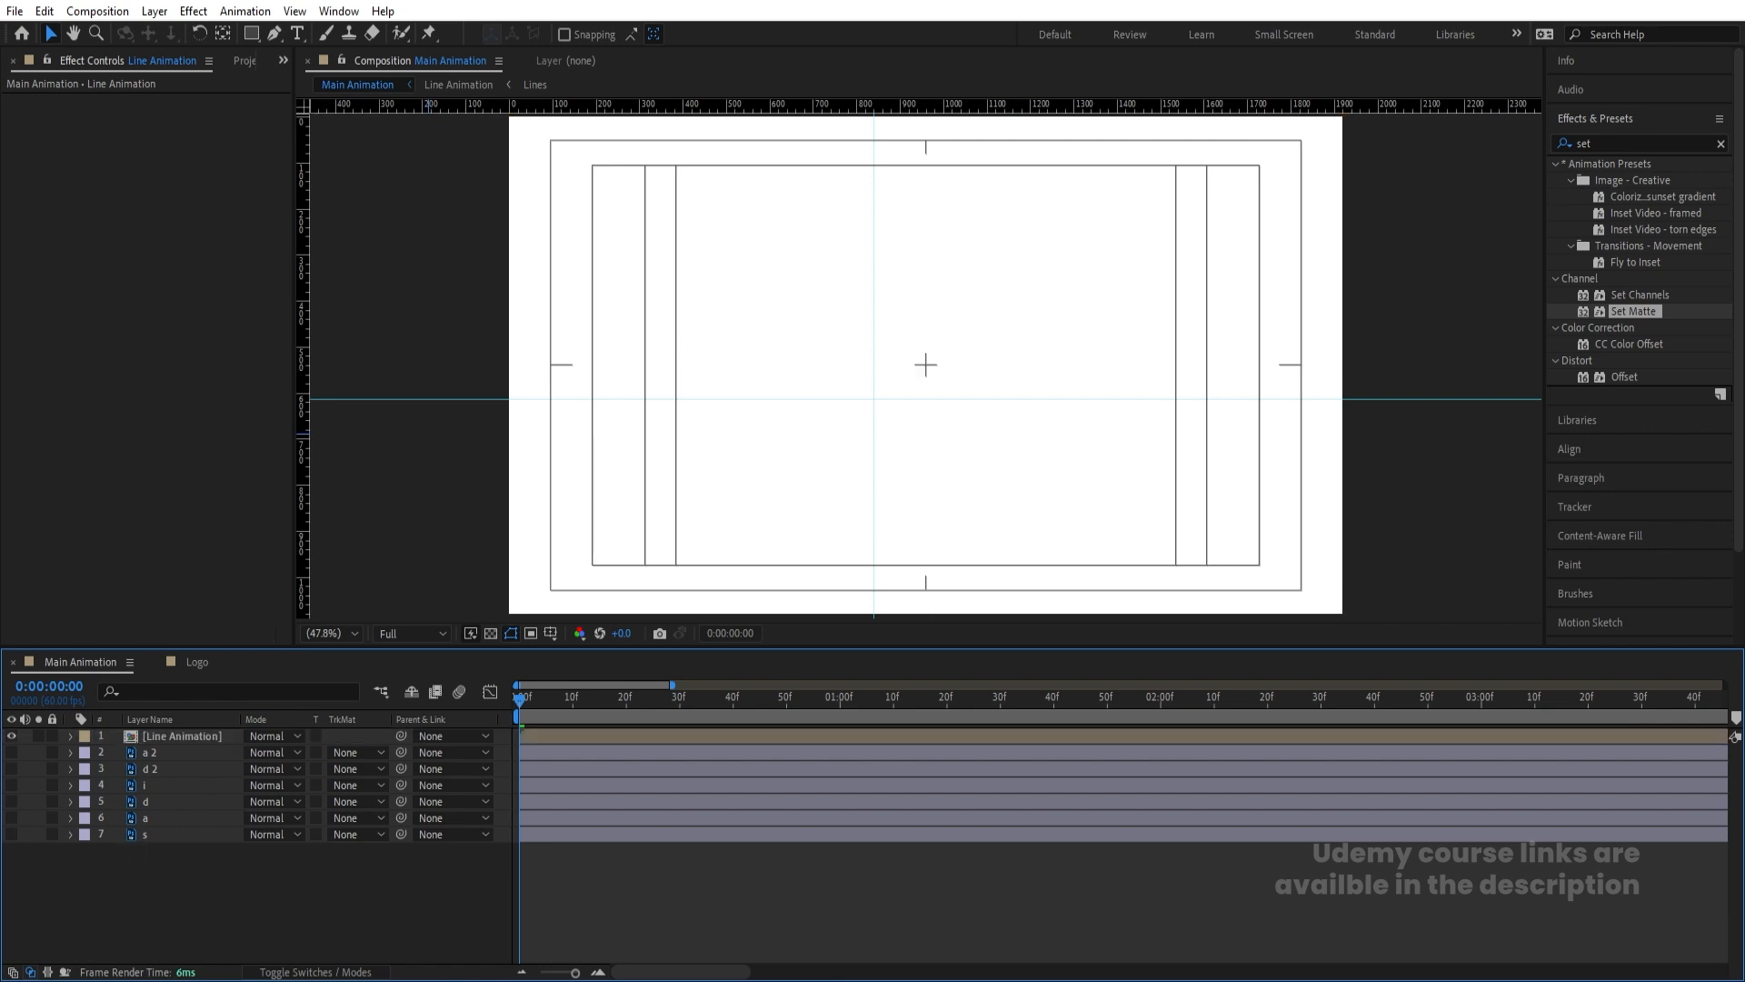
Draw a straight diagonal Pen path on a new shape layer, from the canvas's upper edge down to near its lower-left corner
{"action": "left_click", "coordinate": [253, 34]}
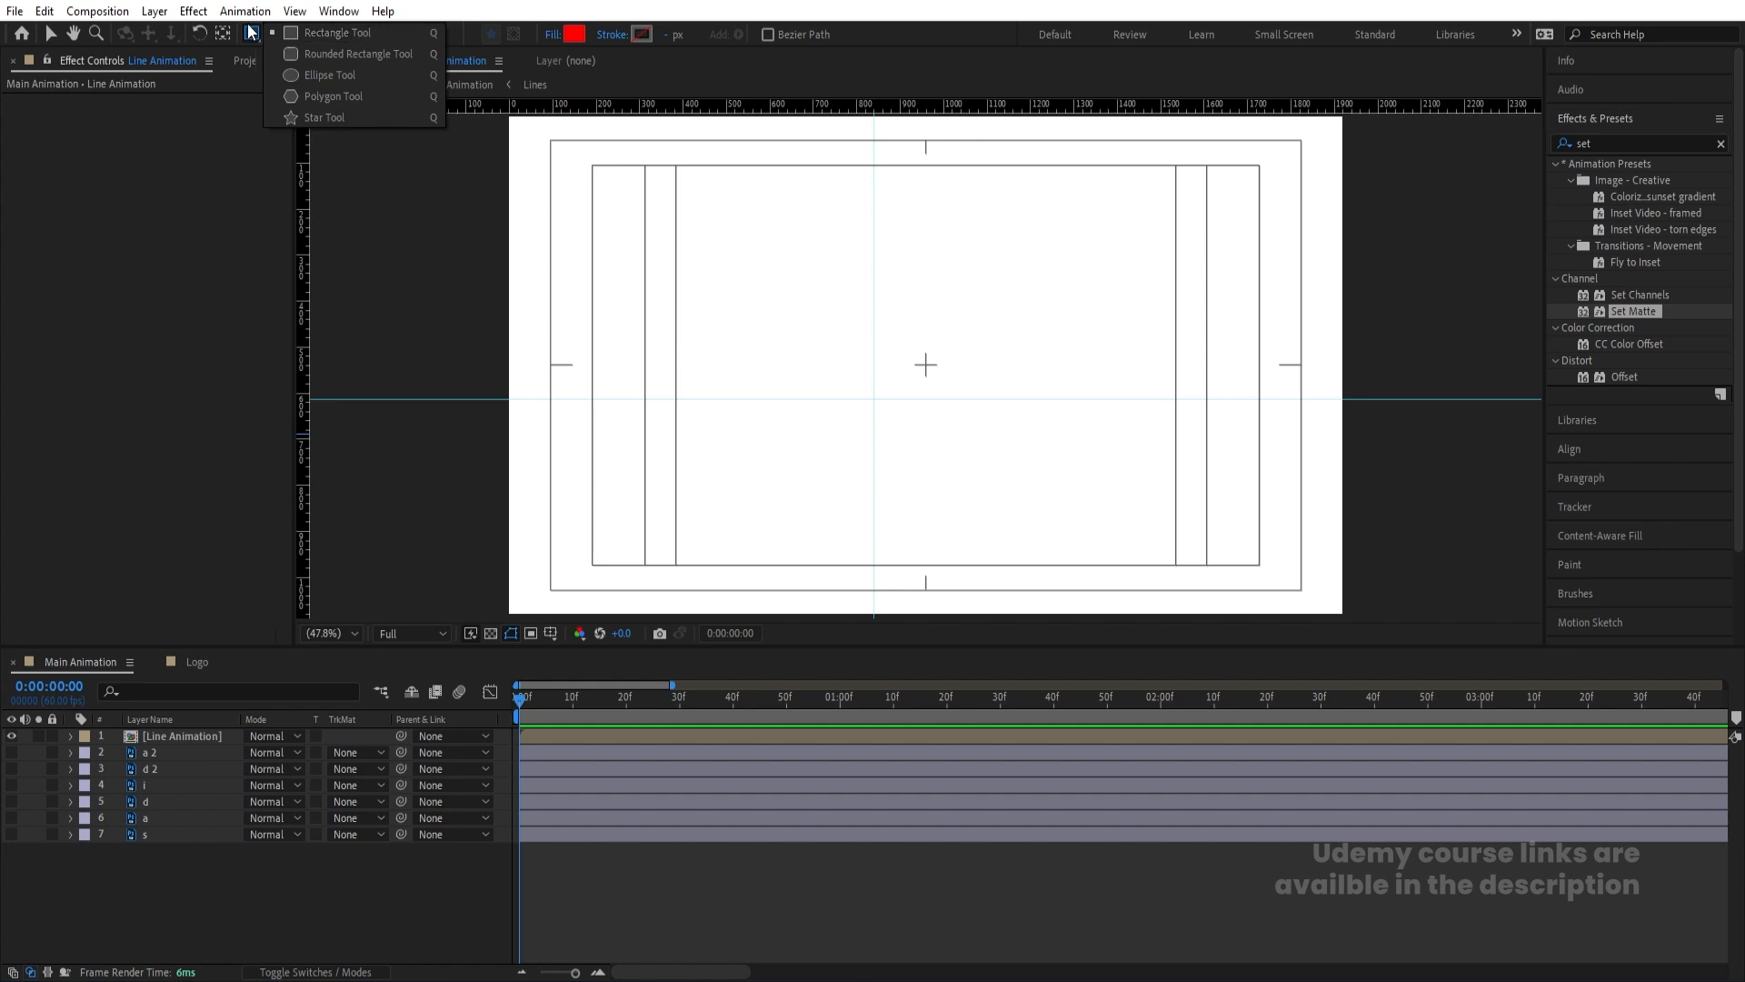
{"action": "left_click", "coordinate": [282, 32]}
{"action": "left_click", "coordinate": [281, 31]}
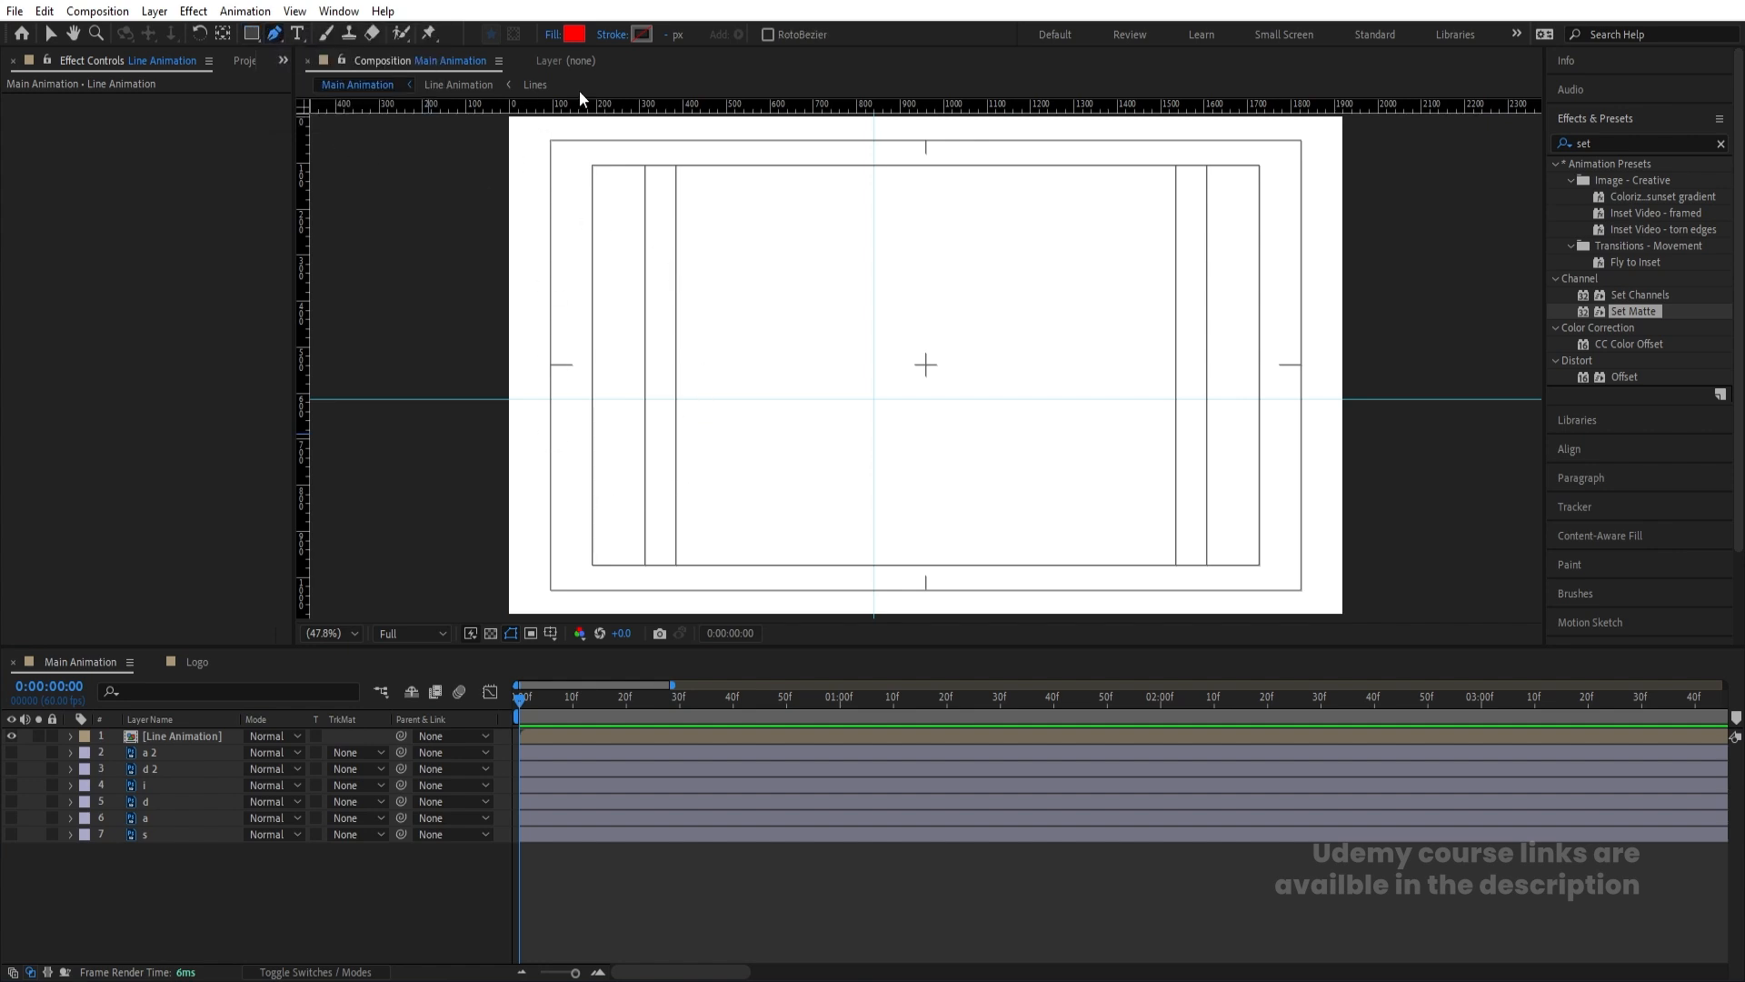
{"action": "left_click", "coordinate": [664, 117]}
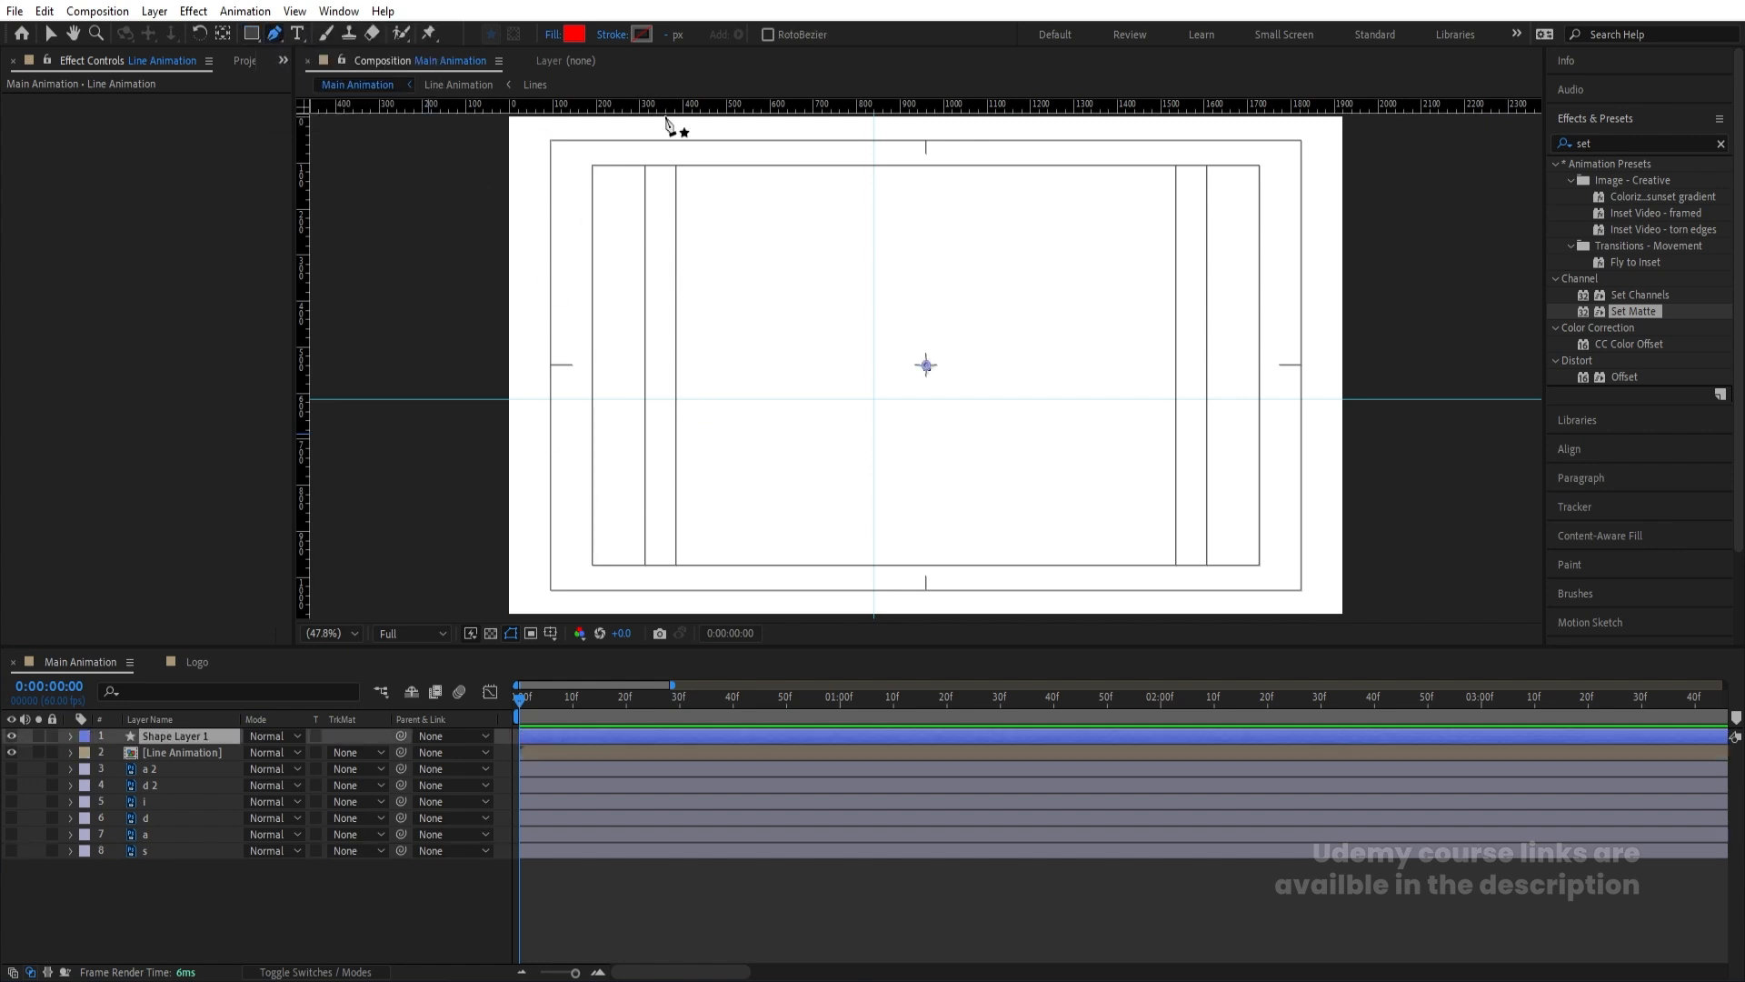
{"action": "left_click", "coordinate": [518, 614]}
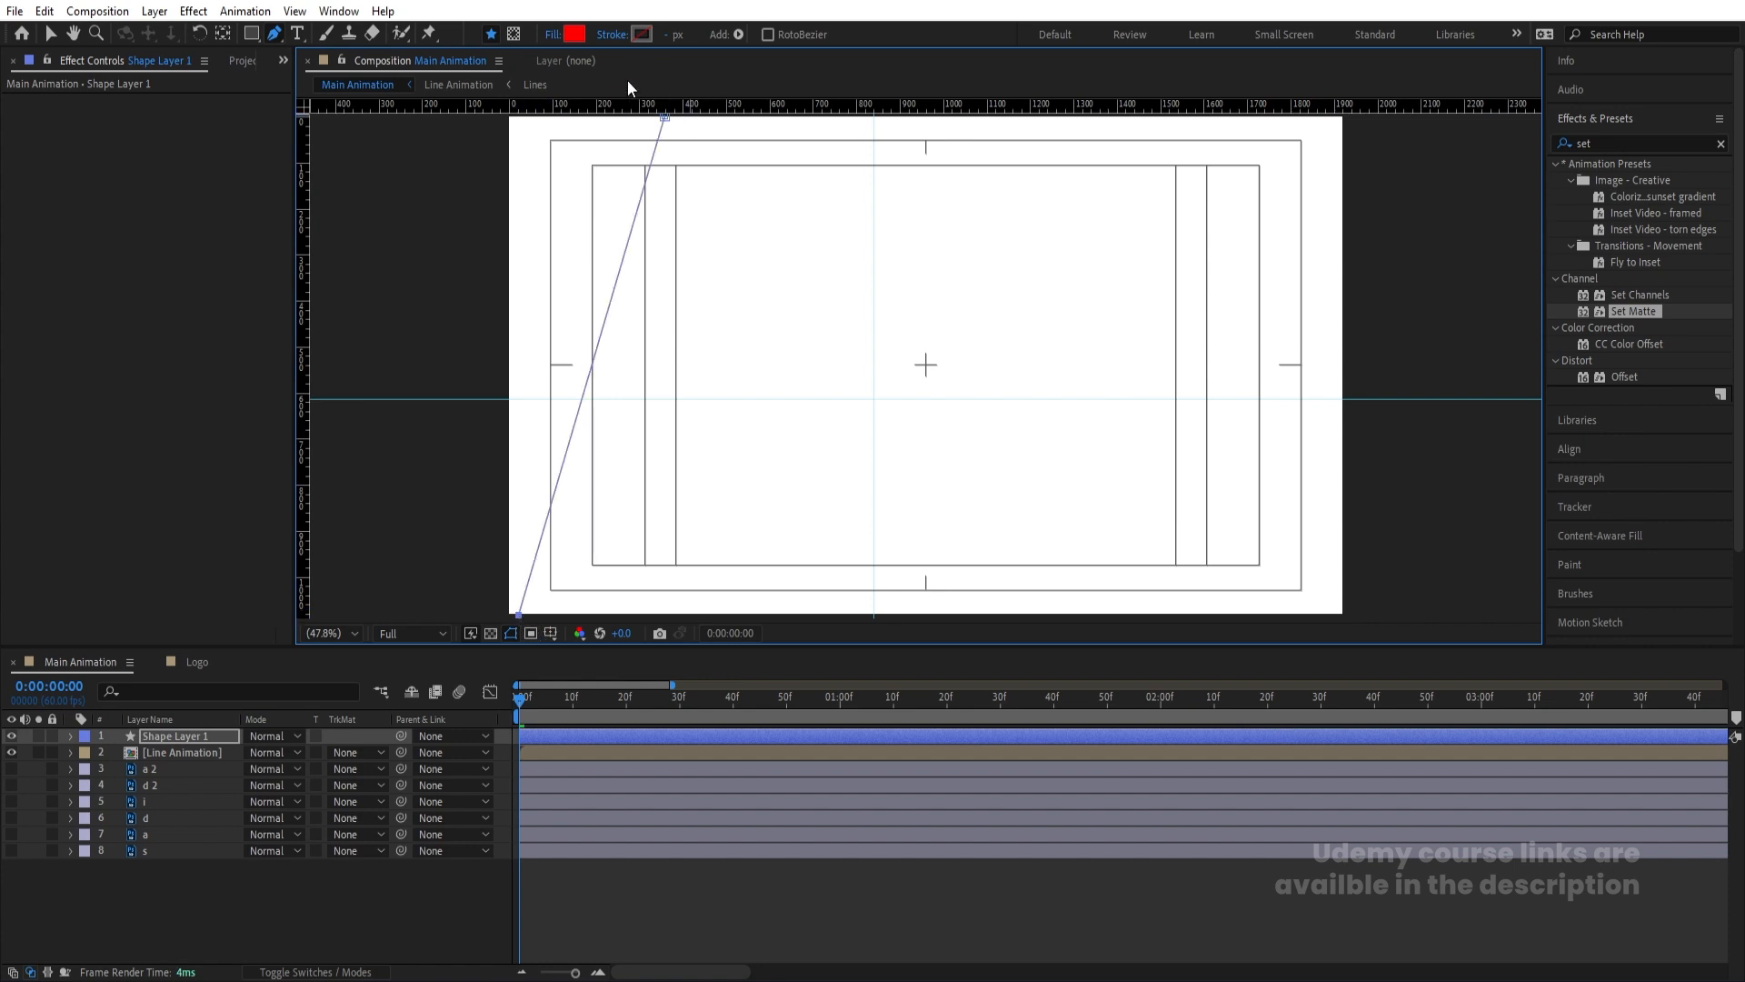
Remove the diagonal path's fill and give it a black (000000) stroke 1 px wide
{"action": "left_click", "coordinate": [556, 36]}
{"action": "left_click", "coordinate": [780, 436]}
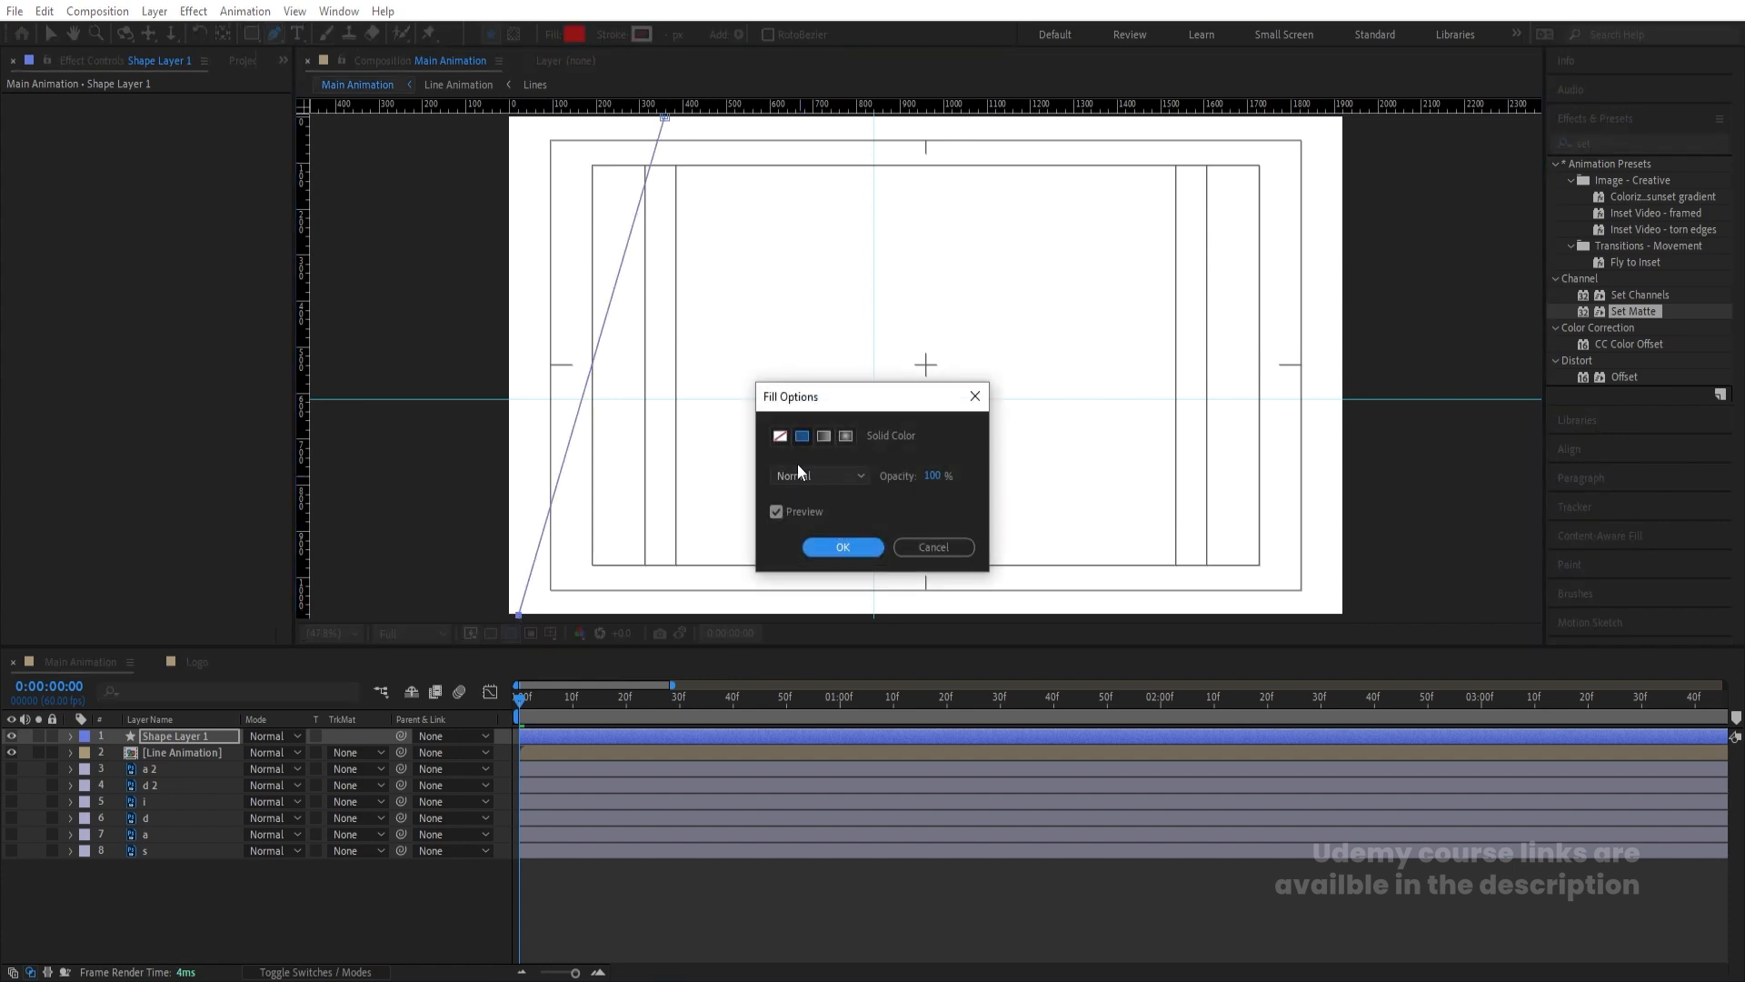
{"action": "left_click", "coordinate": [842, 548]}
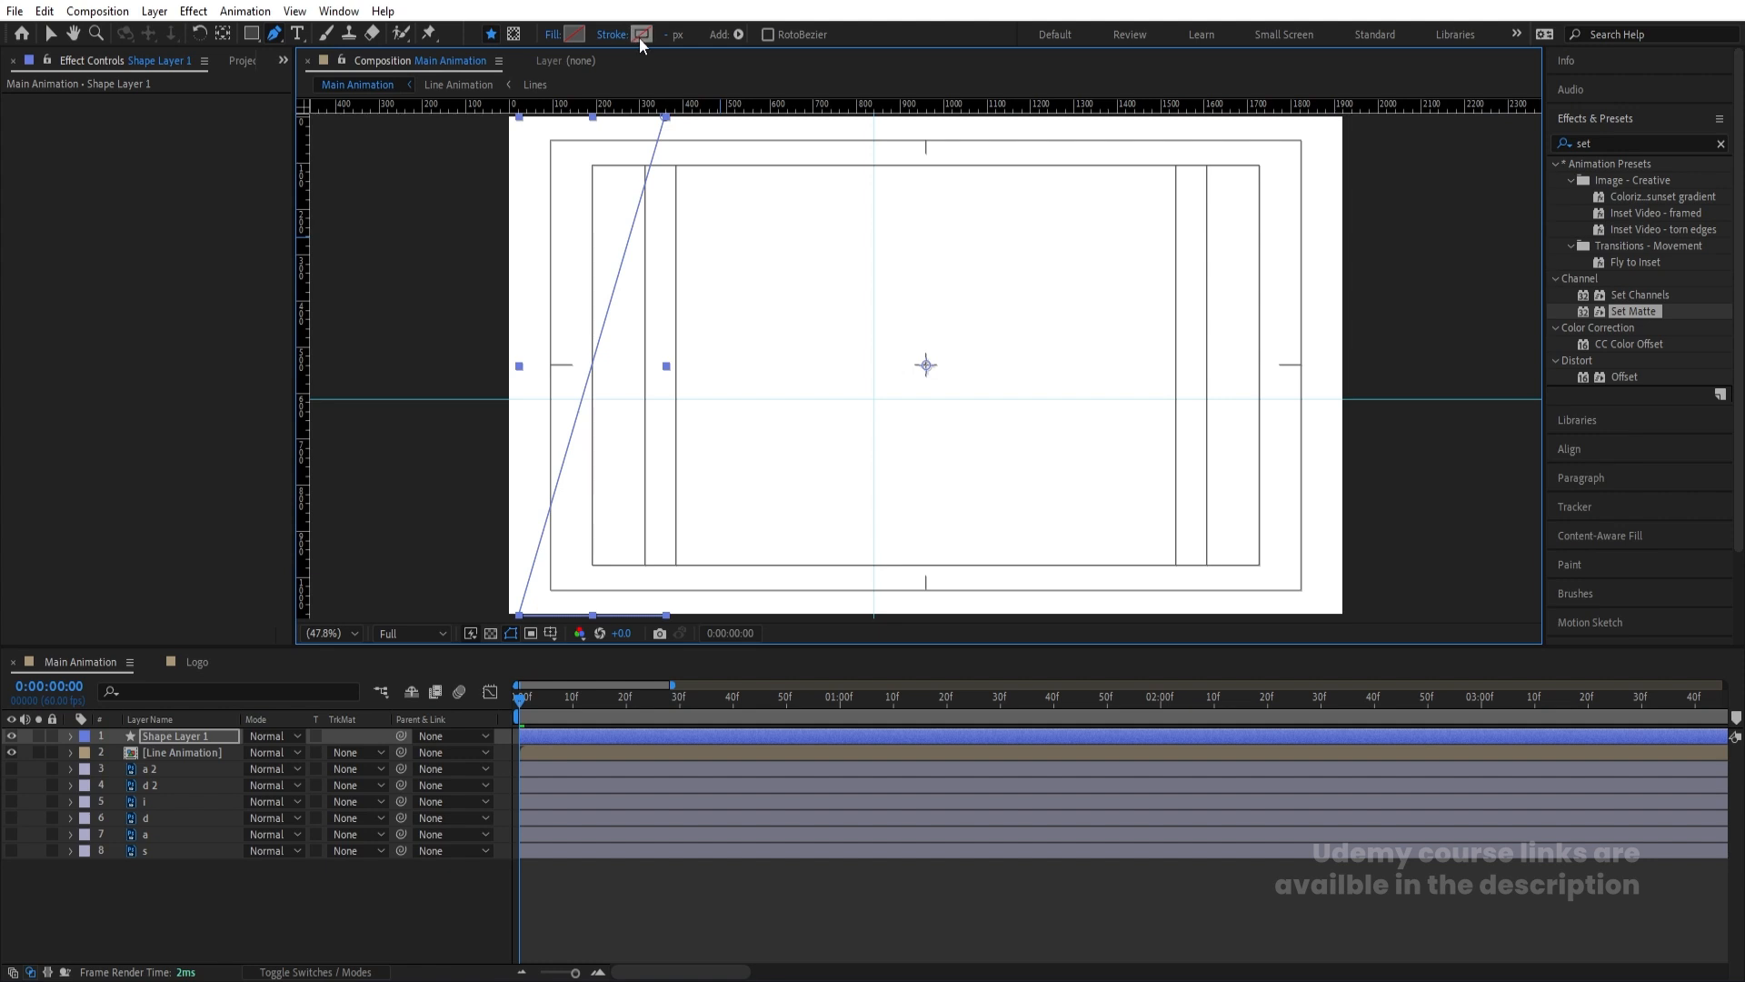
{"action": "left_click", "coordinate": [640, 36]}
{"action": "type", "text": "000000"}
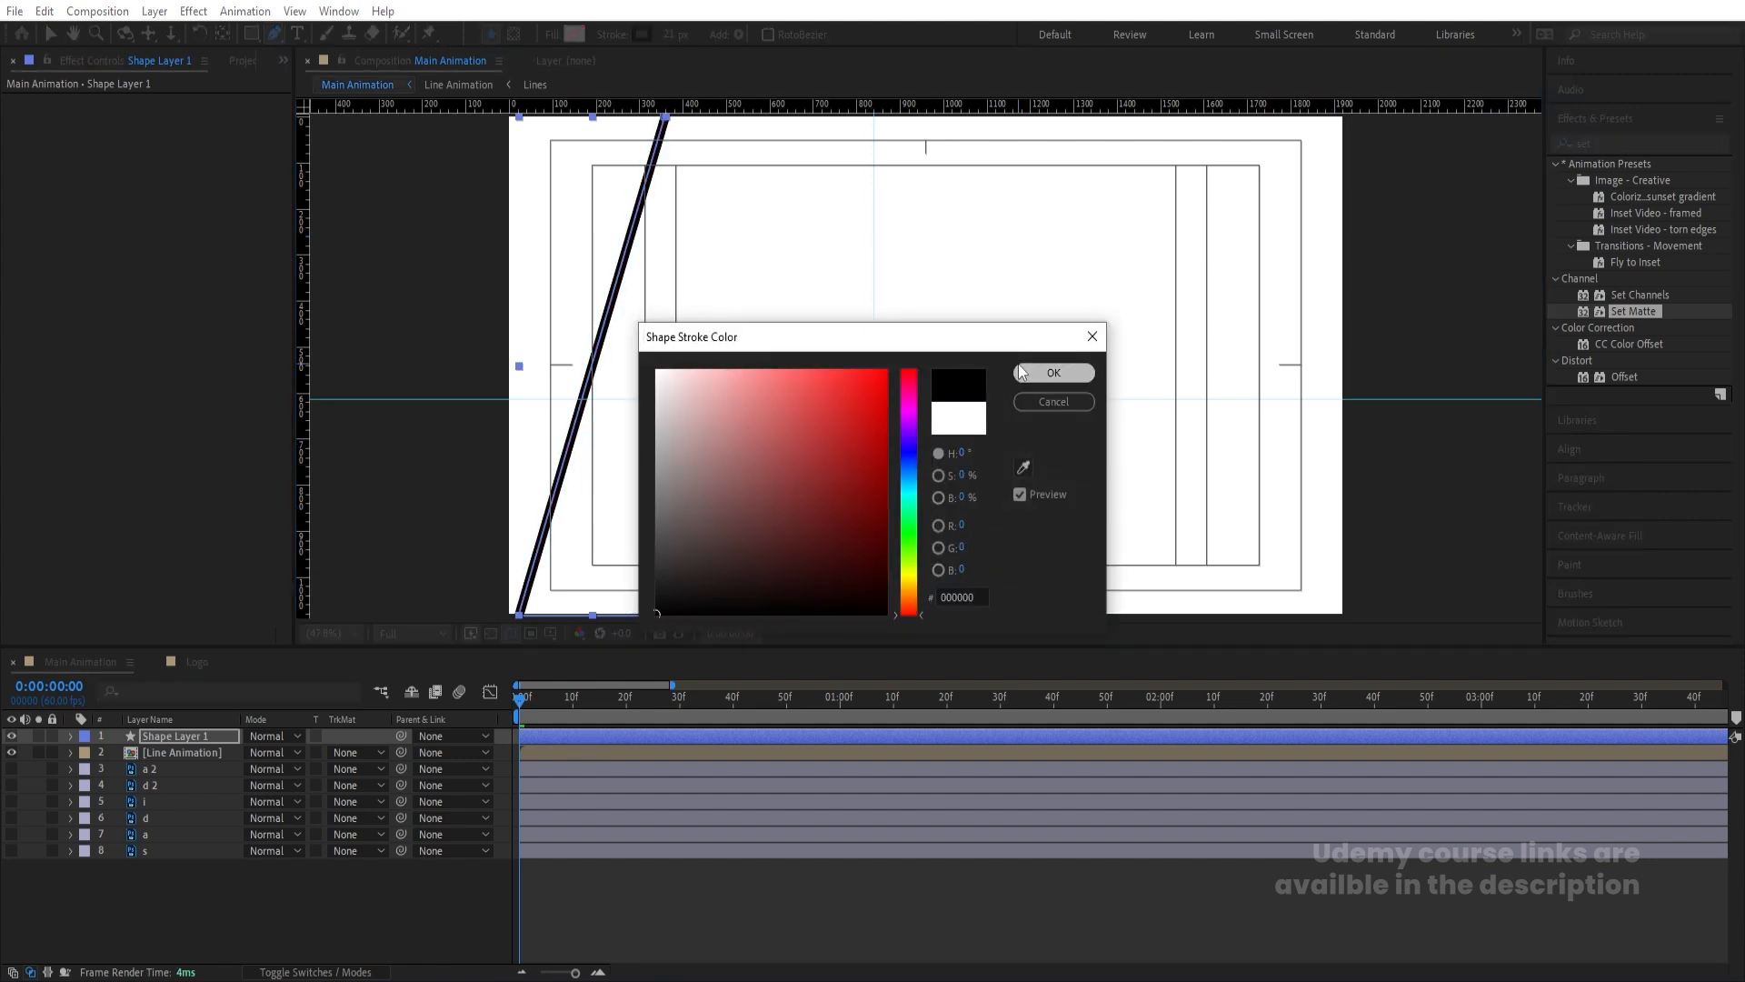
{"action": "left_click", "coordinate": [1021, 371]}
{"action": "left_click", "coordinate": [678, 36]}
{"action": "type", "text": "1"}
{"action": "key", "text": "Return"}
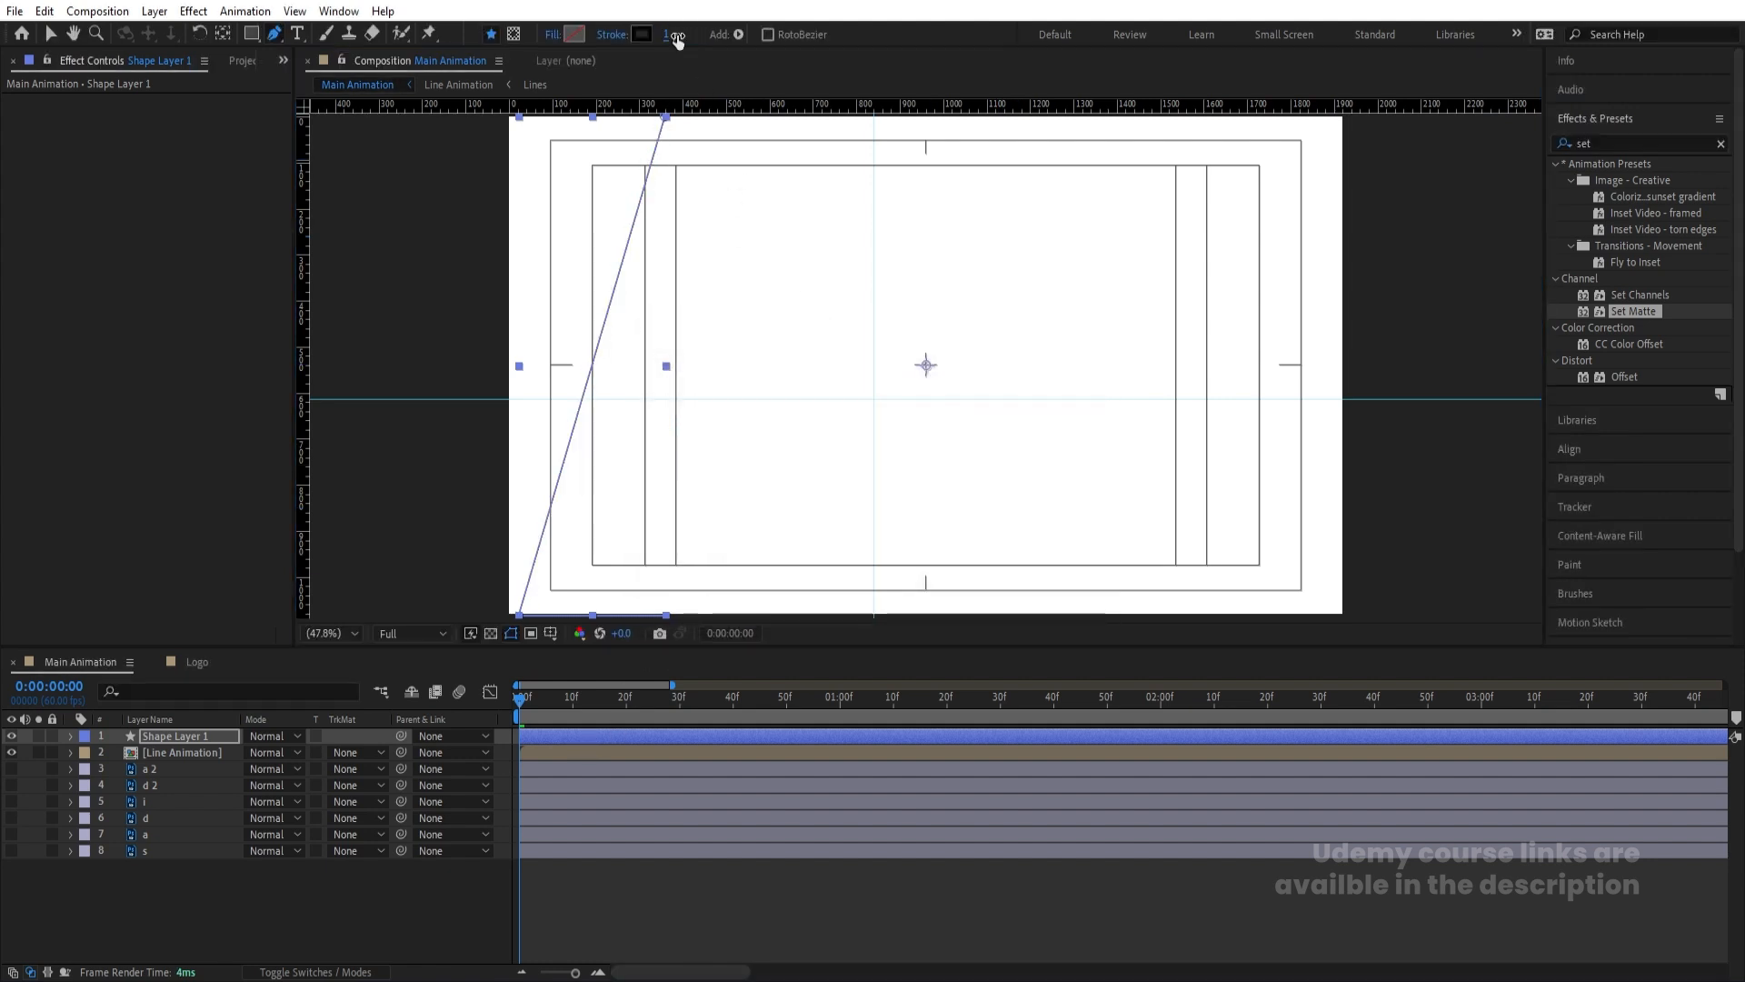
{"action": "left_click", "coordinate": [214, 913]}
Add a Repeater to the diagonal line's shape layer, with 94 copies and a horizontal position offset of 18
{"action": "left_click", "coordinate": [161, 740]}
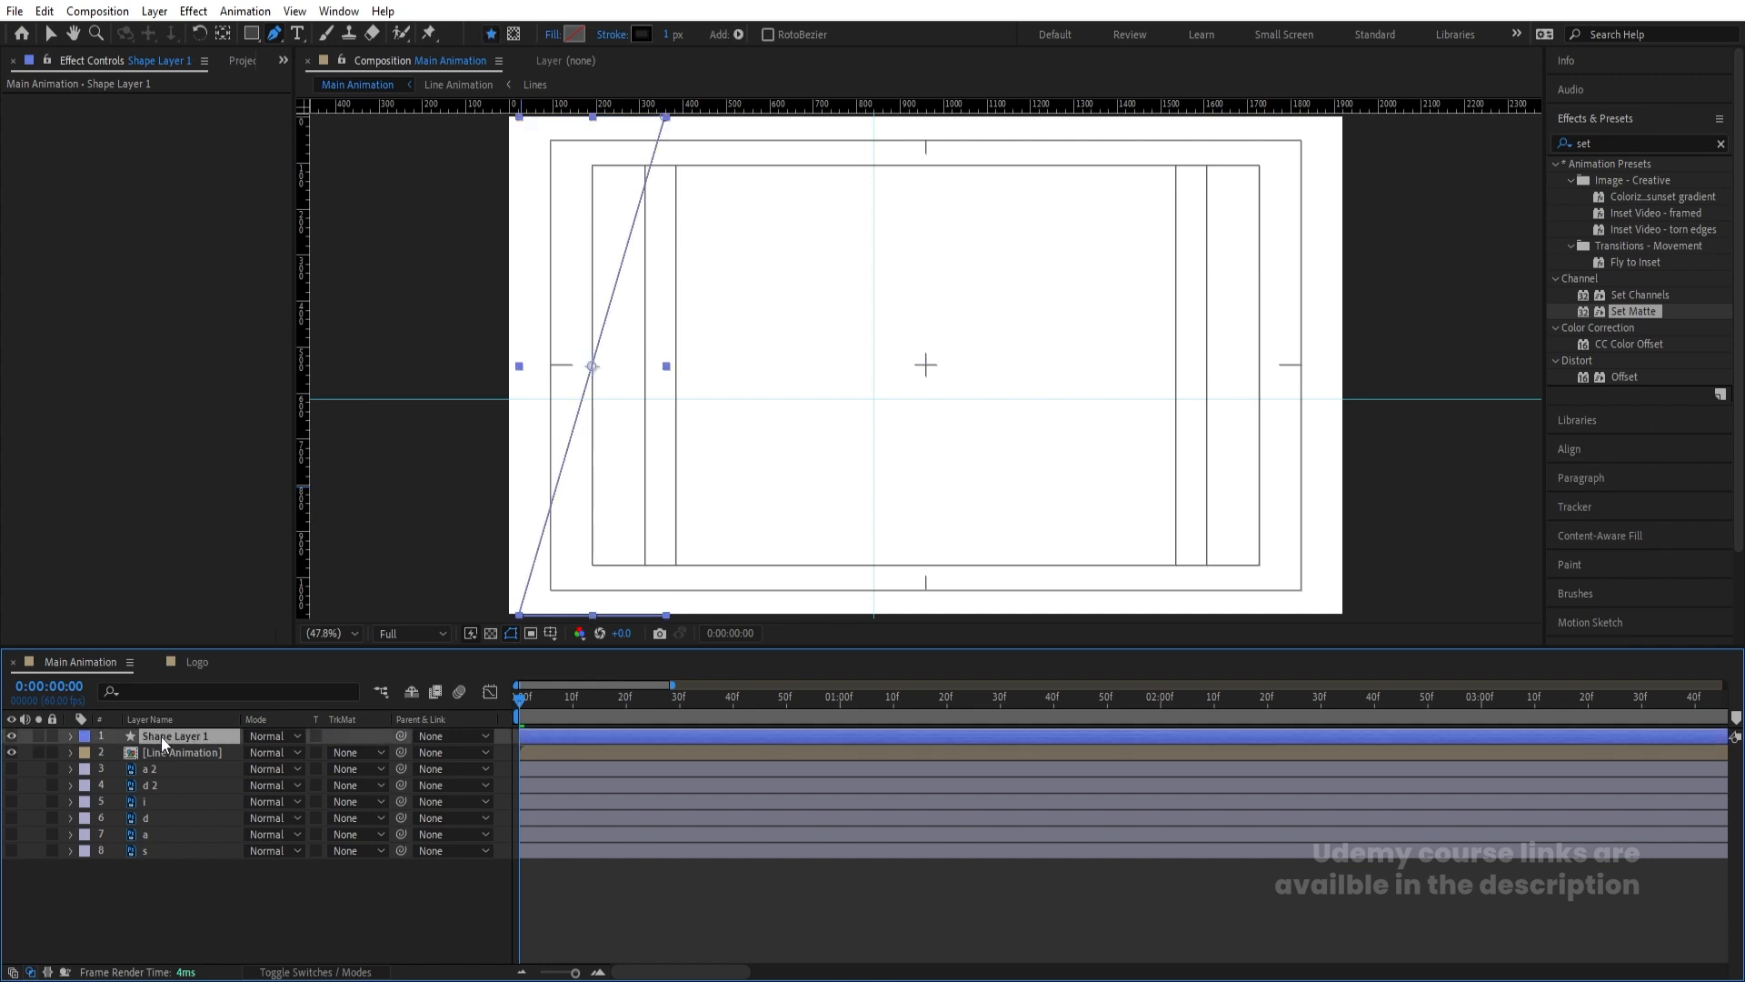
{"action": "left_click", "coordinate": [70, 736]}
{"action": "left_click", "coordinate": [379, 754]}
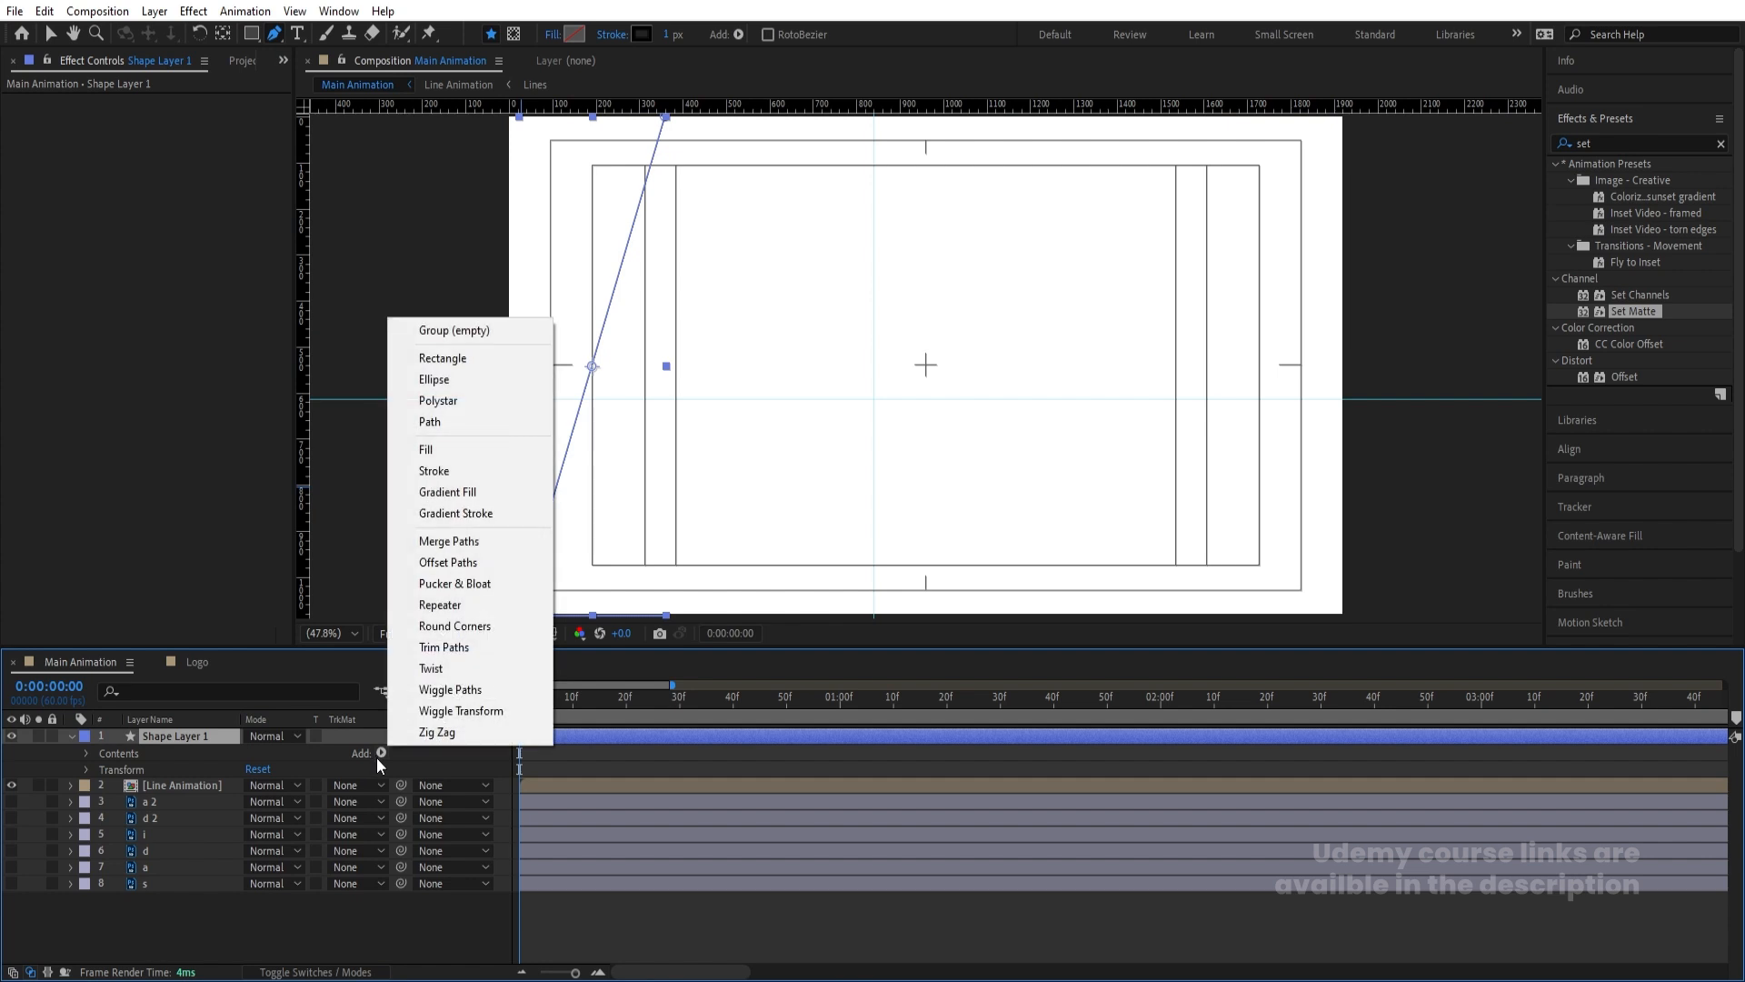
{"action": "left_click", "coordinate": [437, 606]}
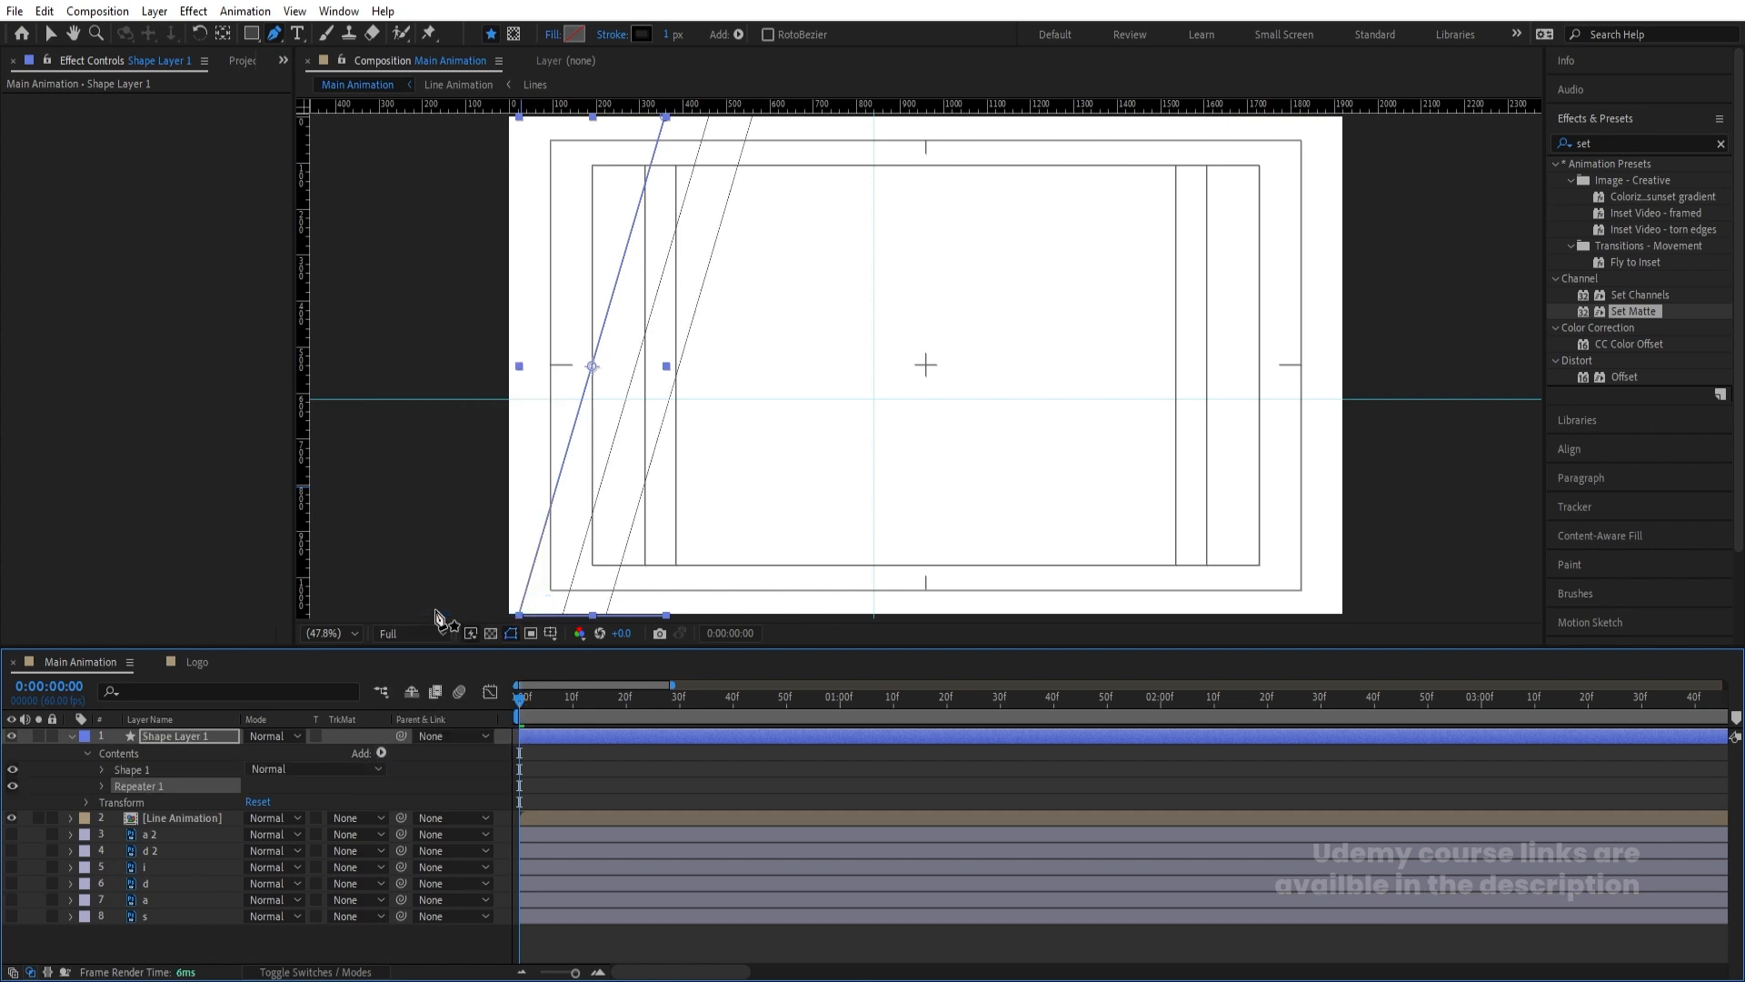
{"action": "left_click", "coordinate": [101, 787]}
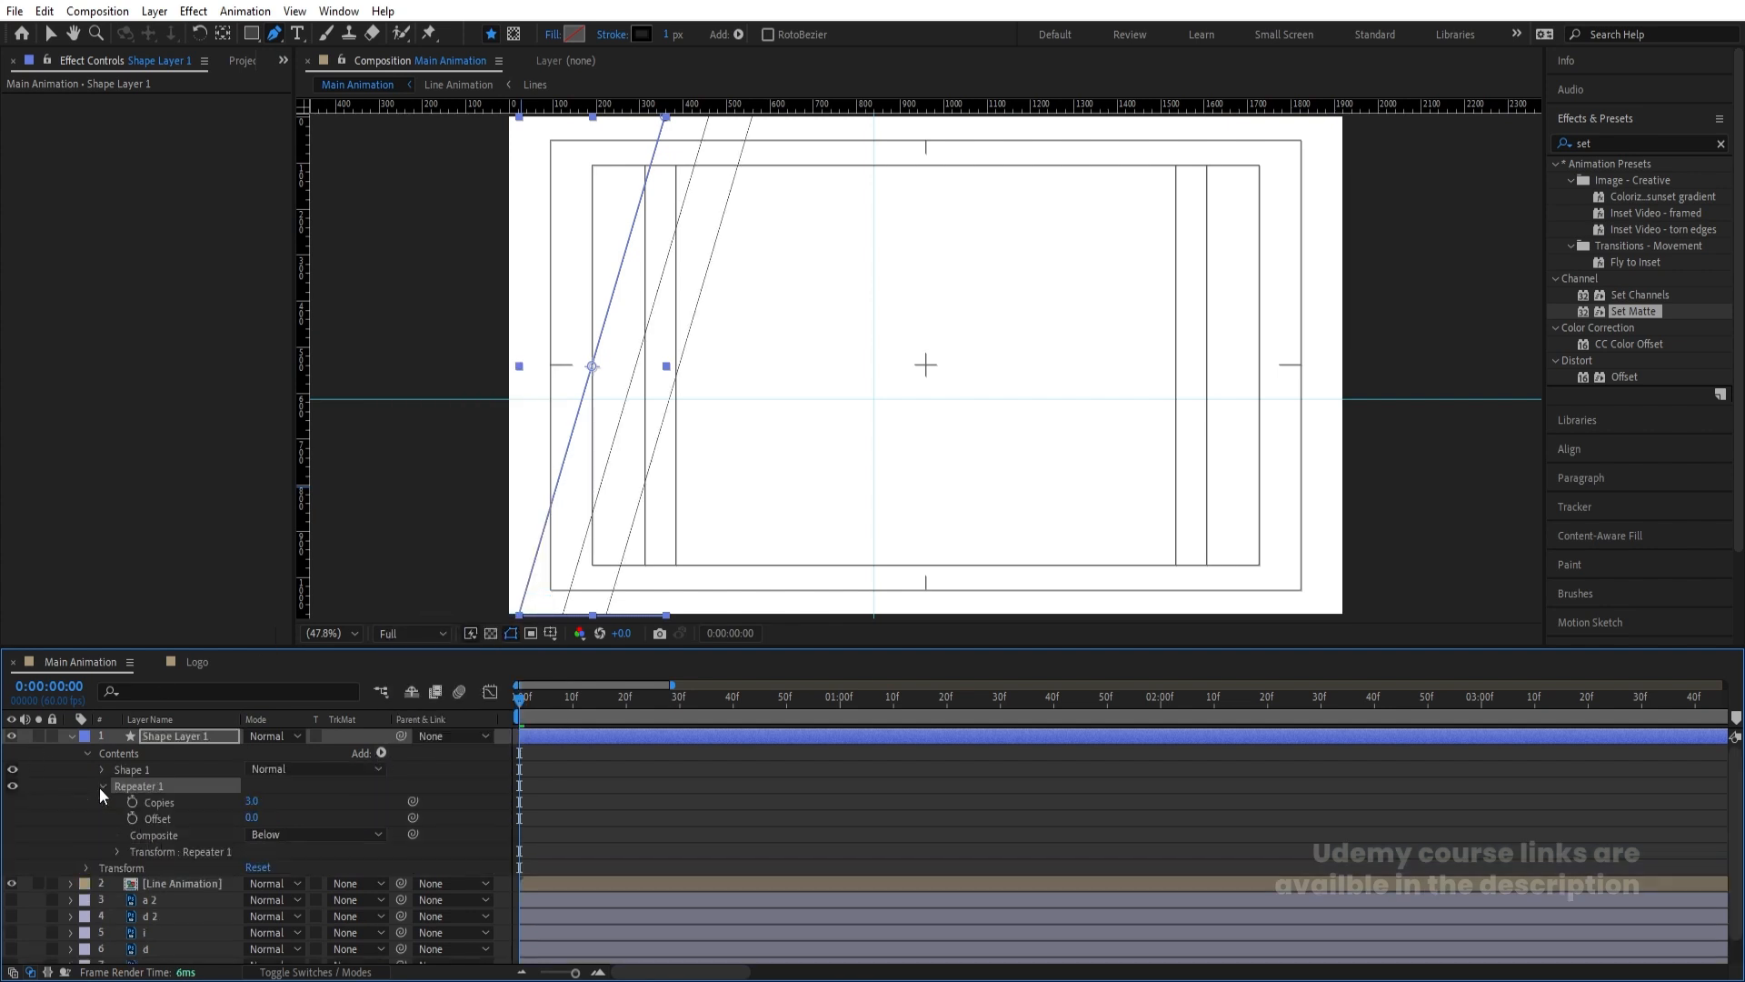
{"action": "left_click", "coordinate": [118, 851]}
{"action": "left_click_drag", "start_coordinate": [254, 893], "coordinate": [179, 887]}
{"action": "left_click_drag", "start_coordinate": [252, 802], "coordinate": [337, 800]}
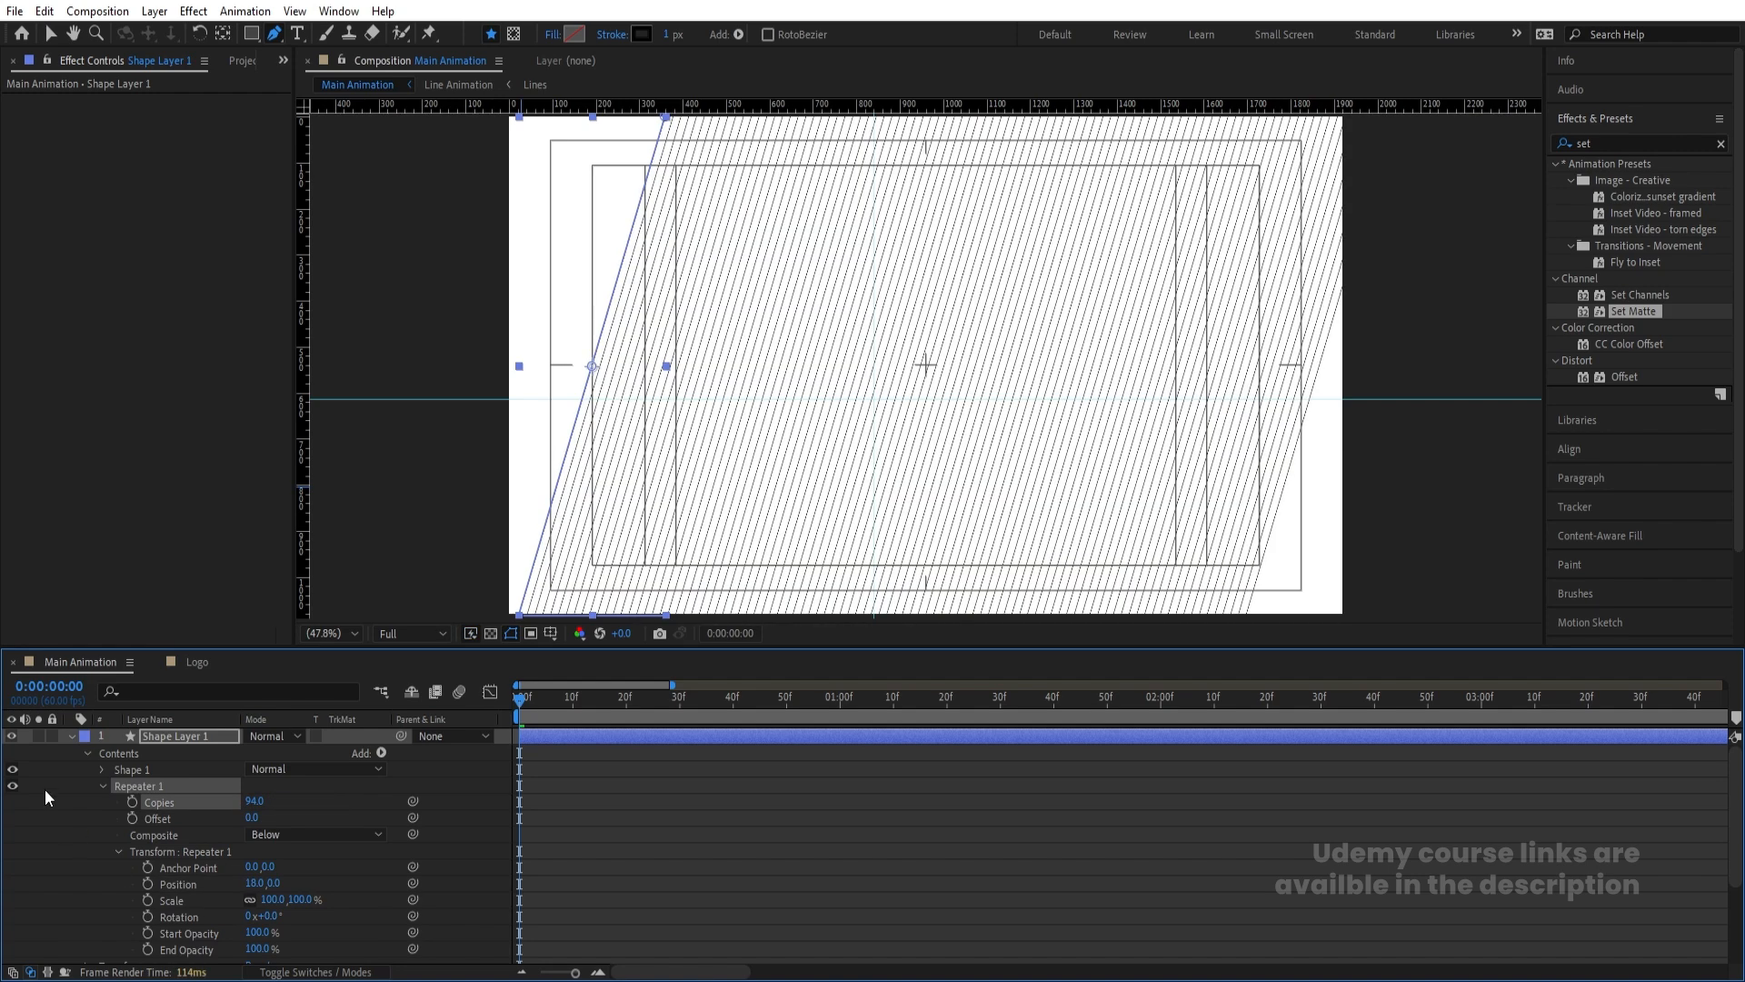
Set the repeater's horizontal position offset to 10 and its number of copies to 153
{"action": "left_click", "coordinate": [258, 885]}
{"action": "type", "text": "10"}
{"action": "key", "text": "Return"}
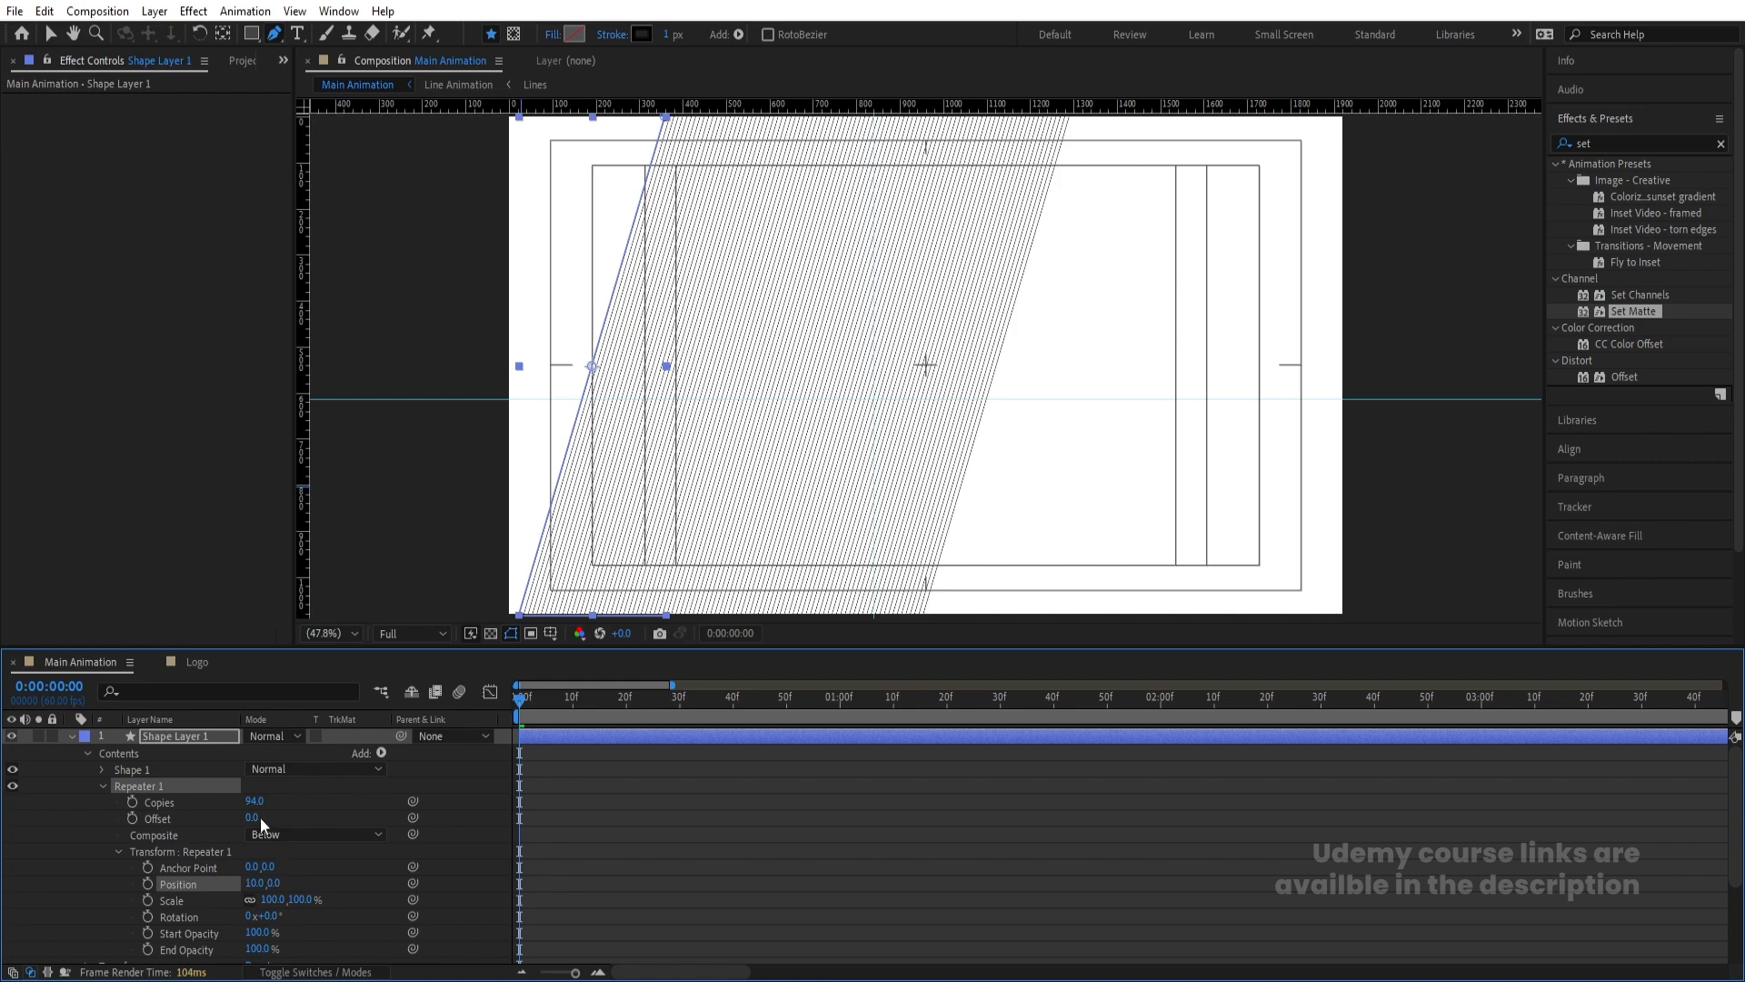
{"action": "left_click_drag", "start_coordinate": [253, 802], "coordinate": [307, 800]}
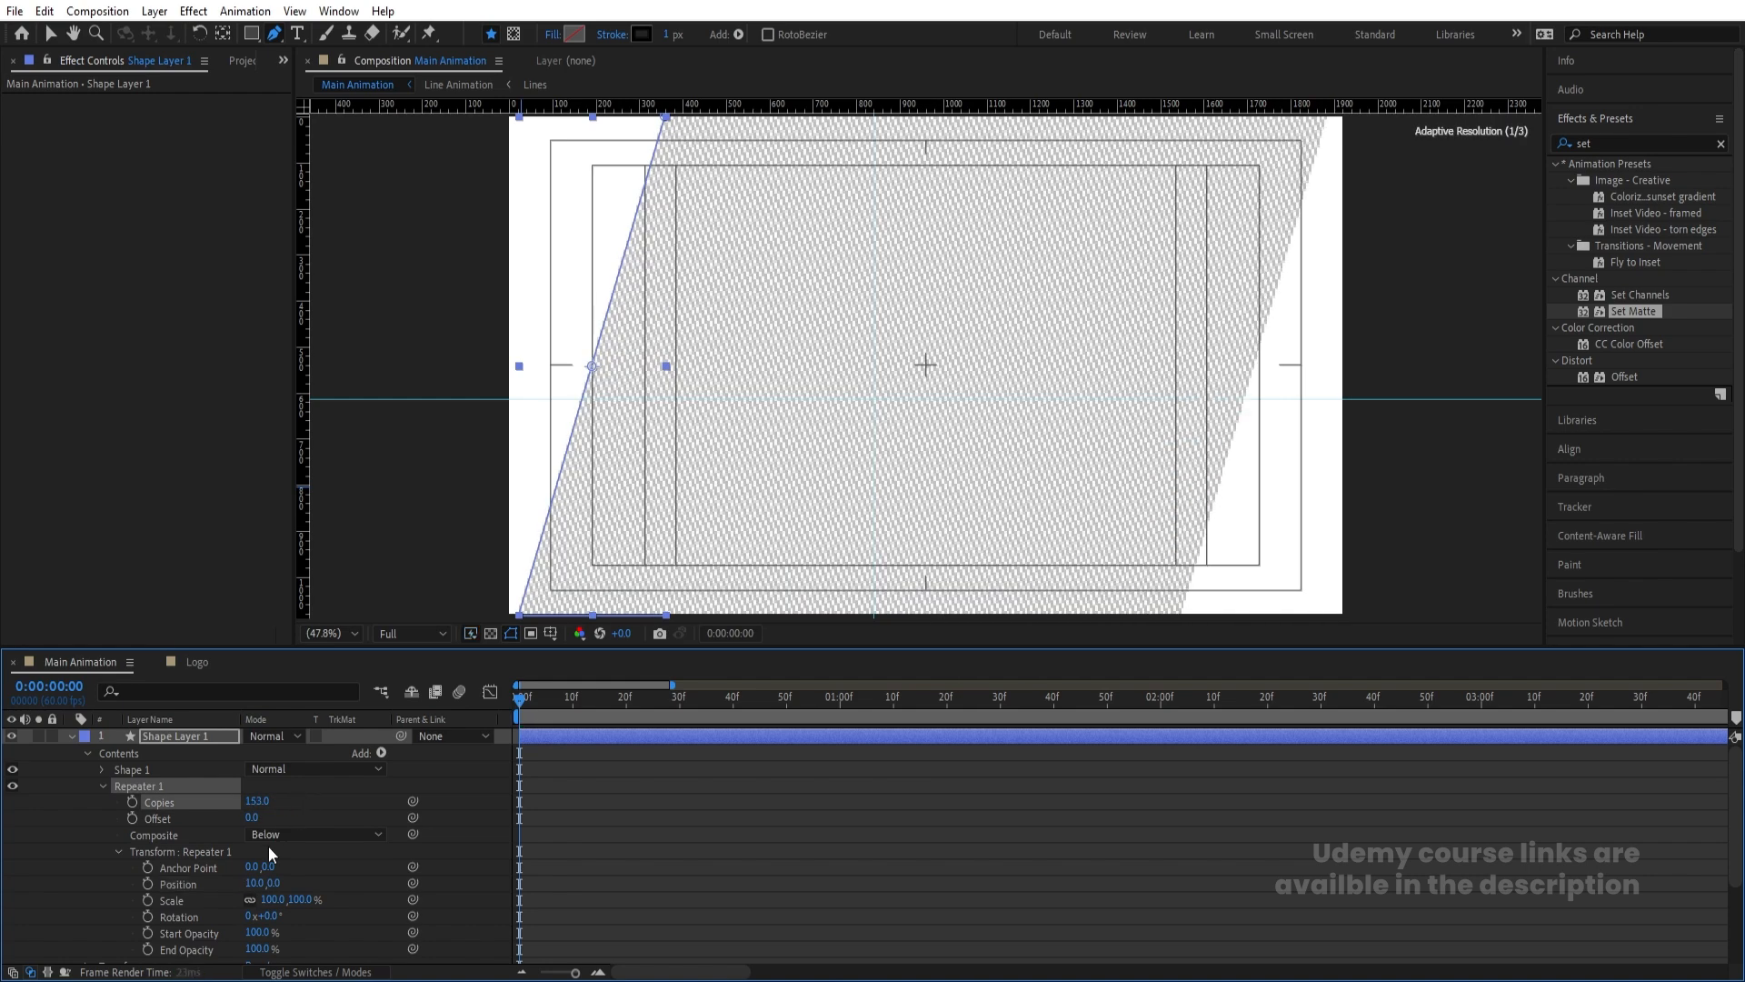
Collapse the repeated diagonal line's shape layer and rename it Lines
{"action": "left_click", "coordinate": [70, 735]}
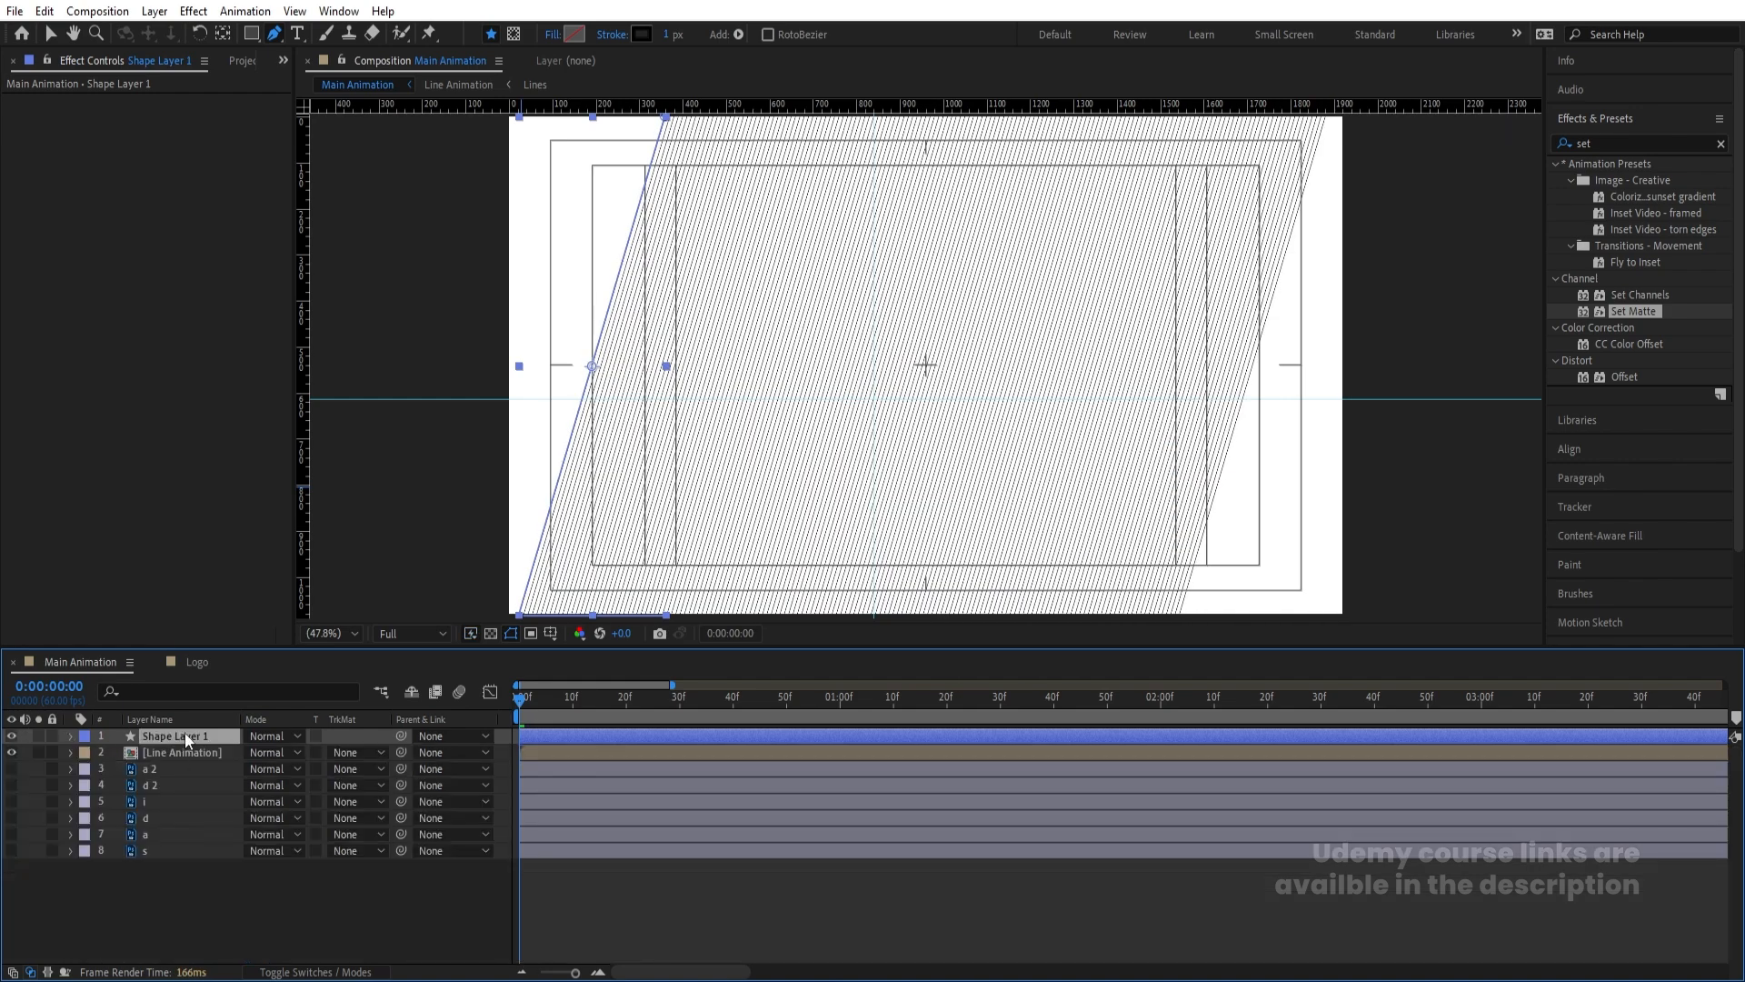
{"action": "key", "text": "Return"}
{"action": "type", "text": "Lines"}
{"action": "key", "text": "Return"}
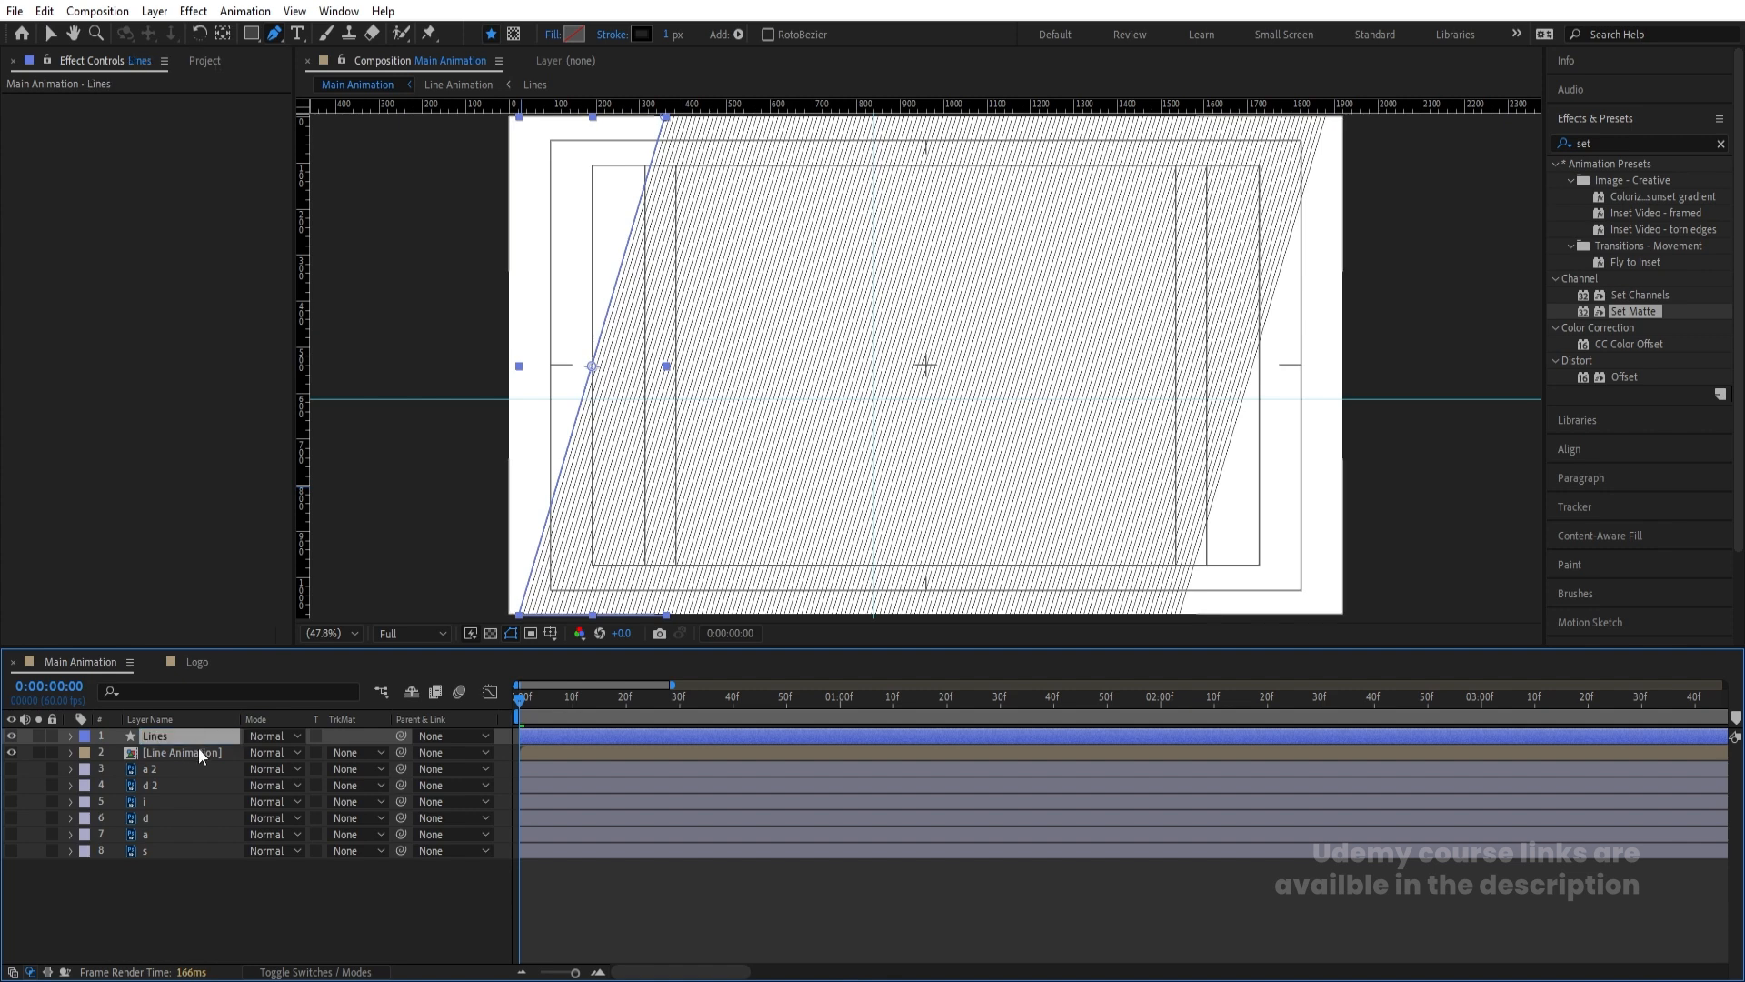
Preview the stripe animation with the diagonal line pattern, and hide the Lines shape layer
{"action": "key", "text": "space"}
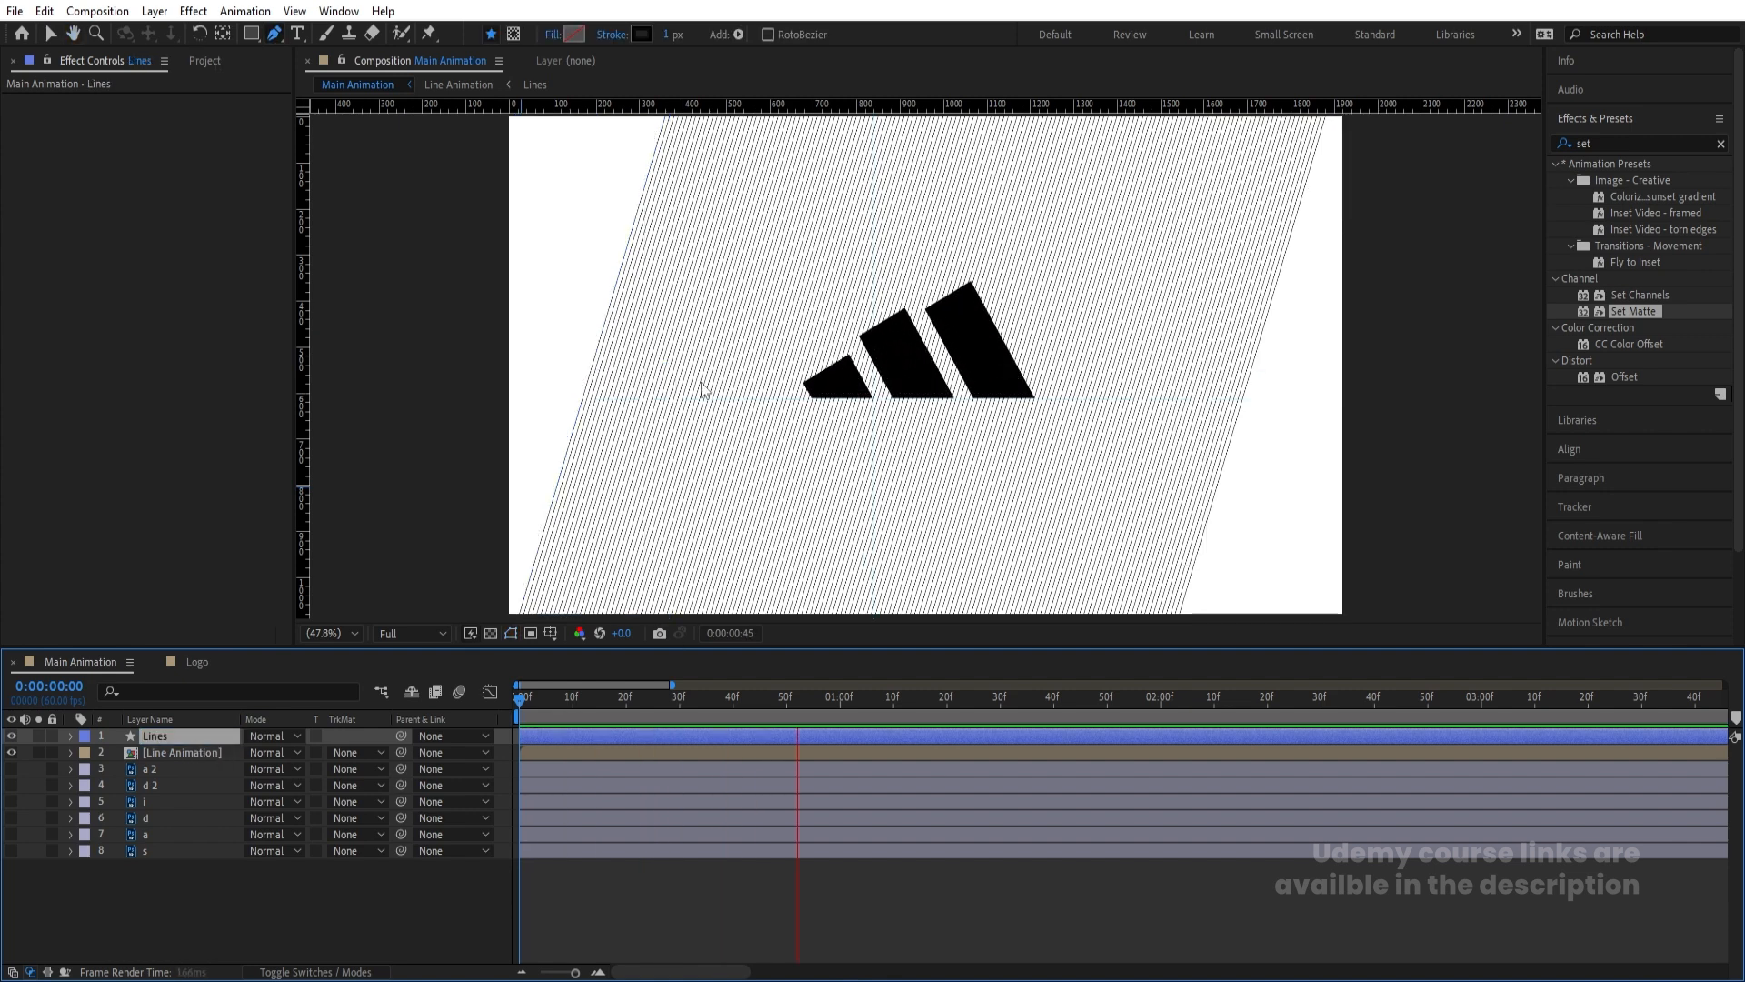
{"action": "key", "text": "space"}
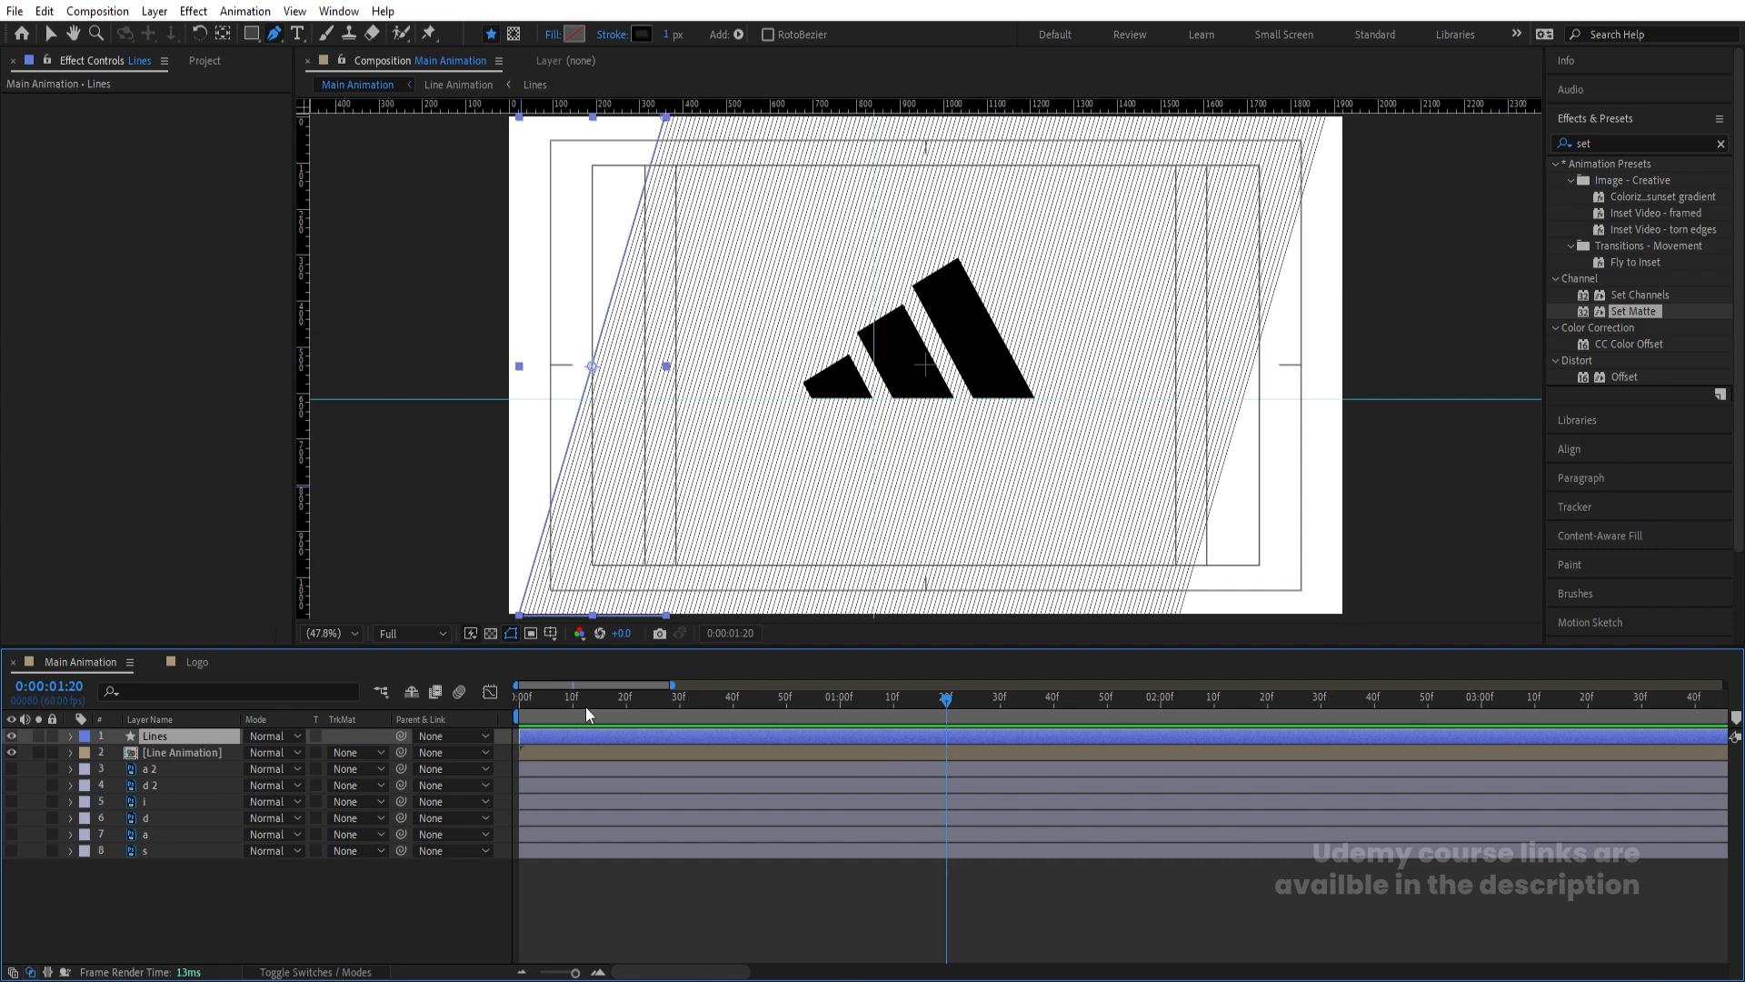
{"action": "left_click", "coordinate": [12, 737]}
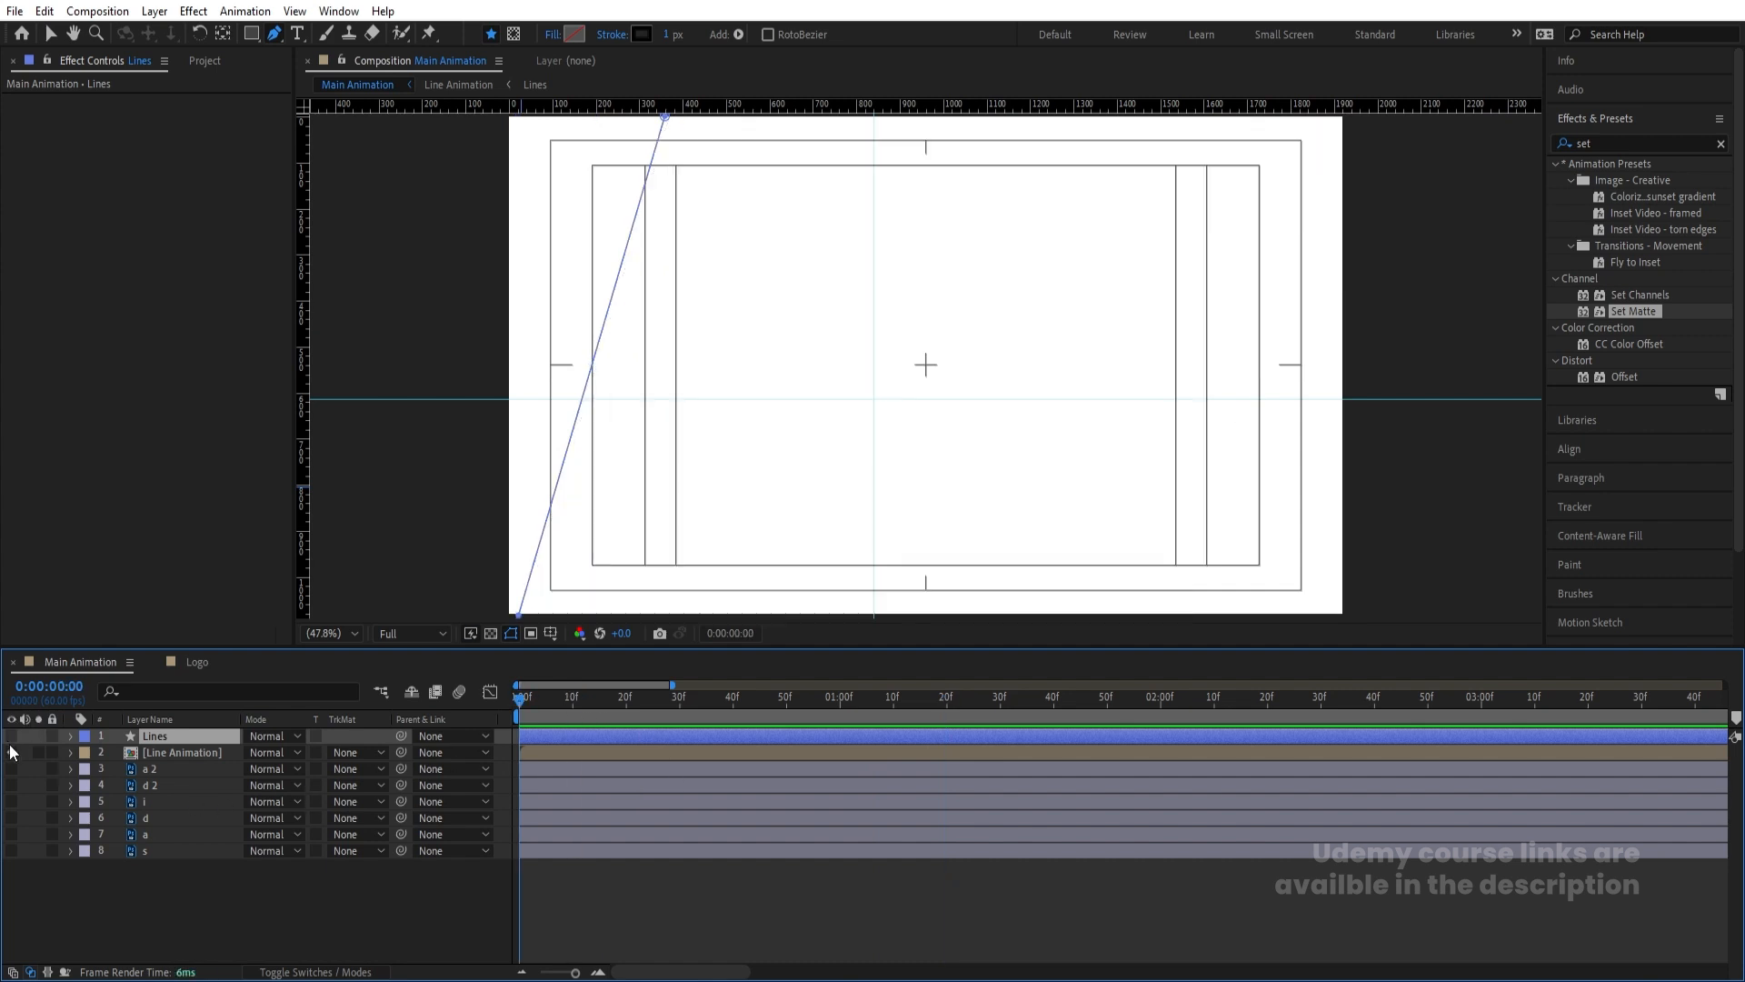
Draw a circle about 10 px wide with black fill and no stroke, on a new shape layer near the canvas's upper-left corner
{"action": "left_click", "coordinate": [194, 936]}
{"action": "left_click", "coordinate": [252, 34]}
{"action": "left_click_drag", "start_coordinate": [255, 36], "coordinate": [314, 87]}
{"action": "left_click", "coordinate": [569, 35]}
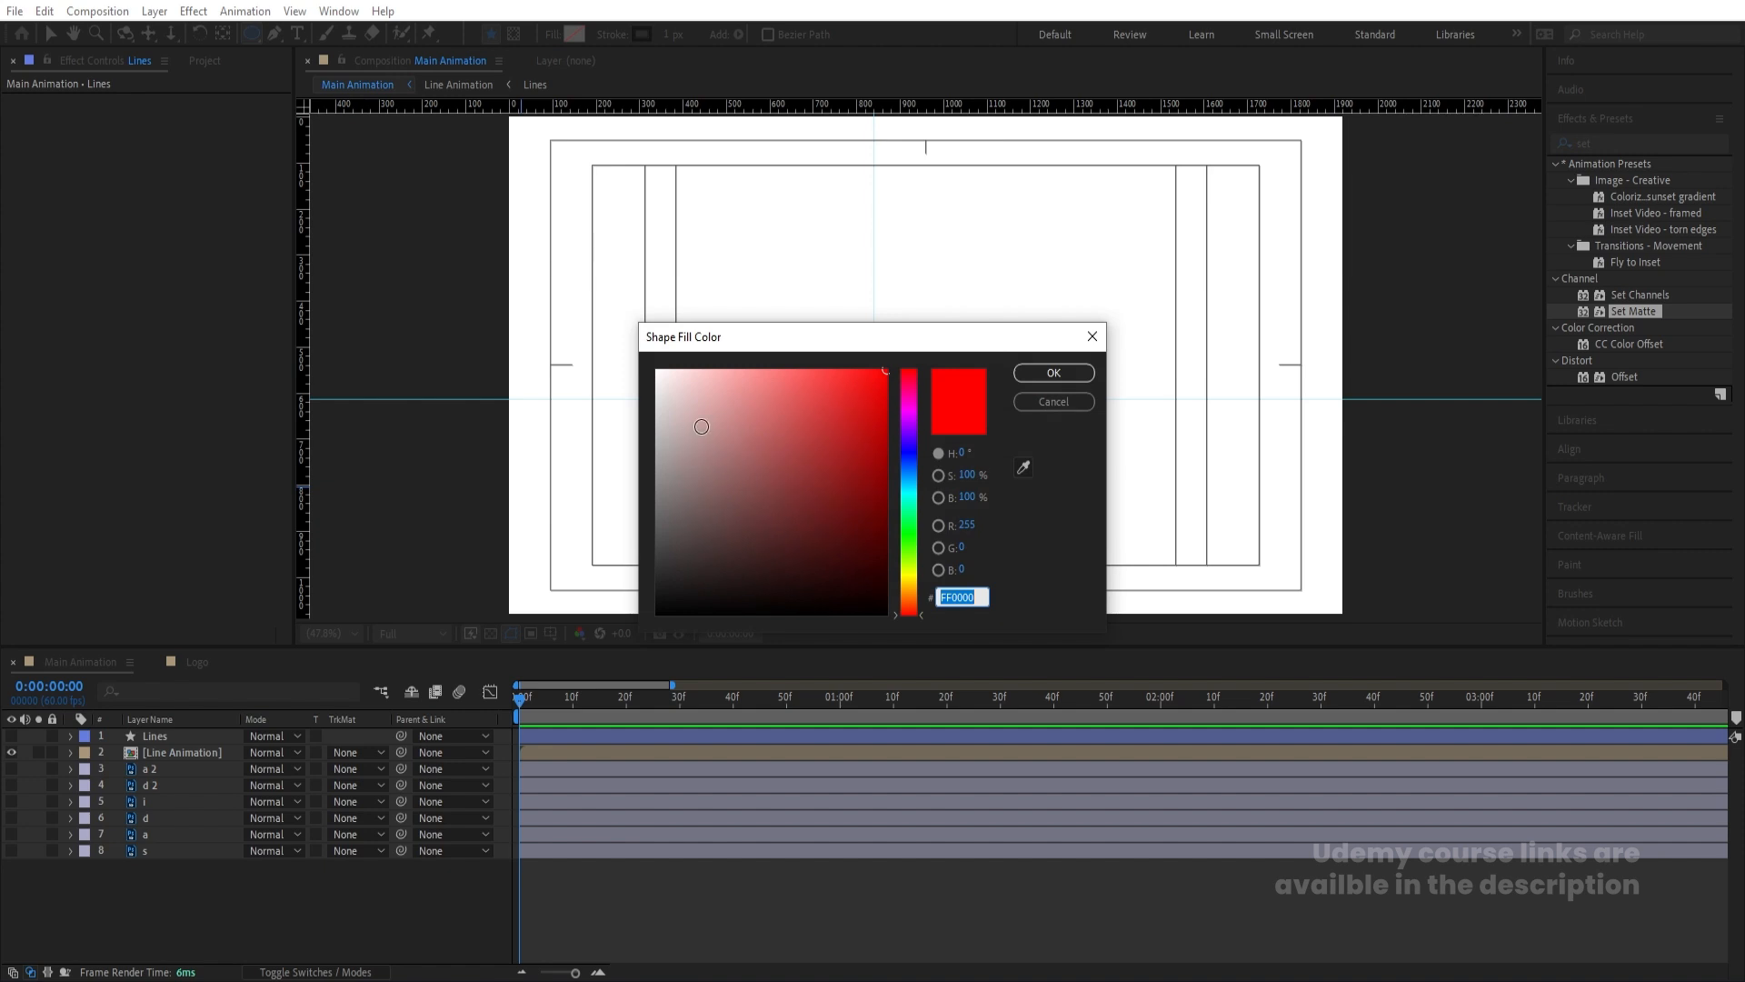
{"action": "left_click_drag", "start_coordinate": [699, 426], "coordinate": [618, 654]}
{"action": "key", "text": "Return"}
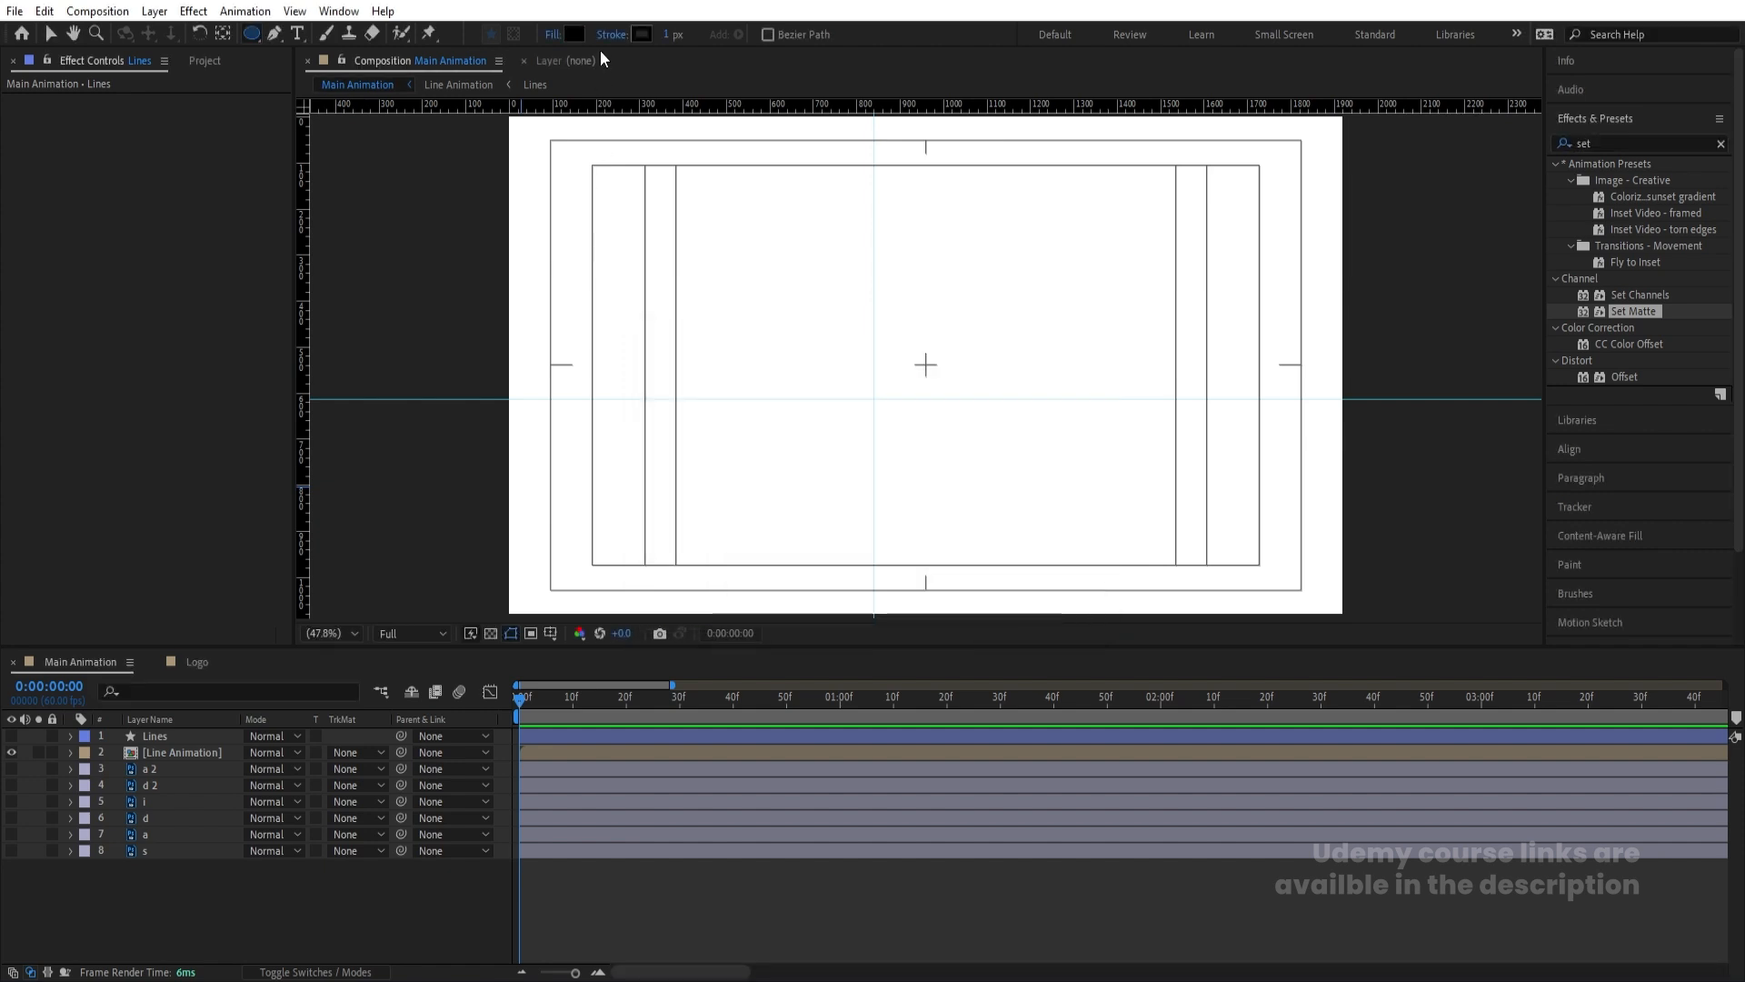
{"action": "left_click", "coordinate": [609, 36]}
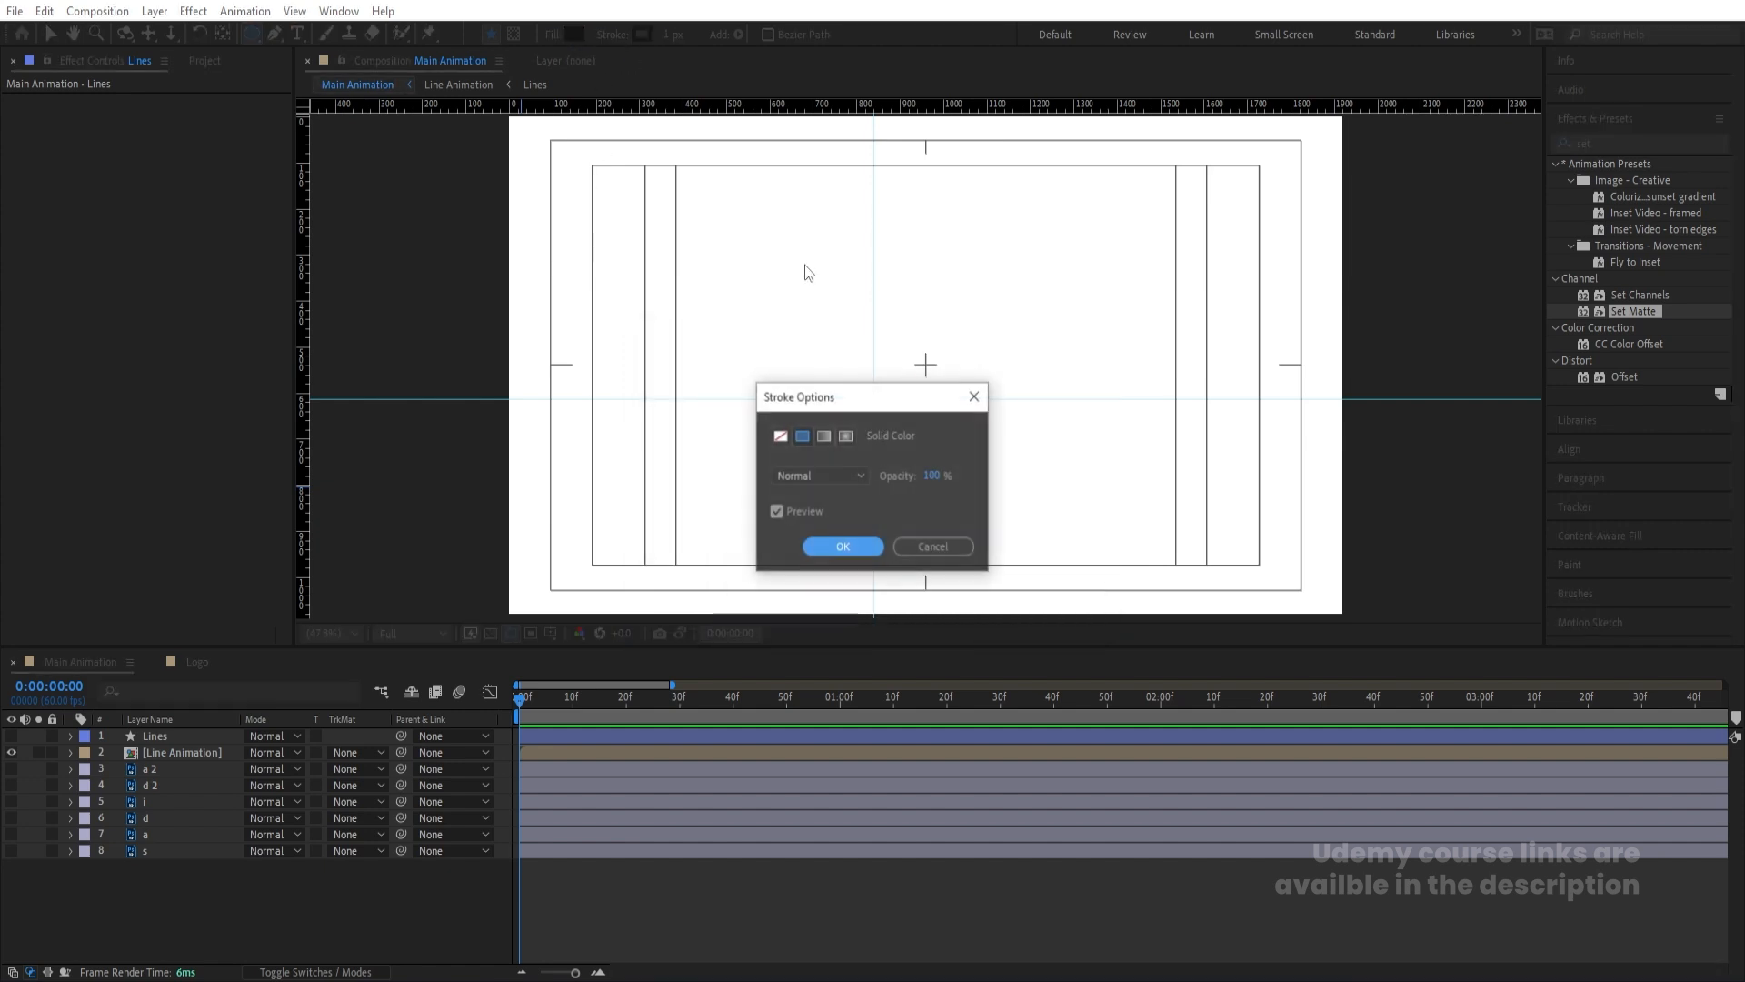
{"action": "left_click", "coordinate": [780, 436]}
{"action": "left_click", "coordinate": [806, 549]}
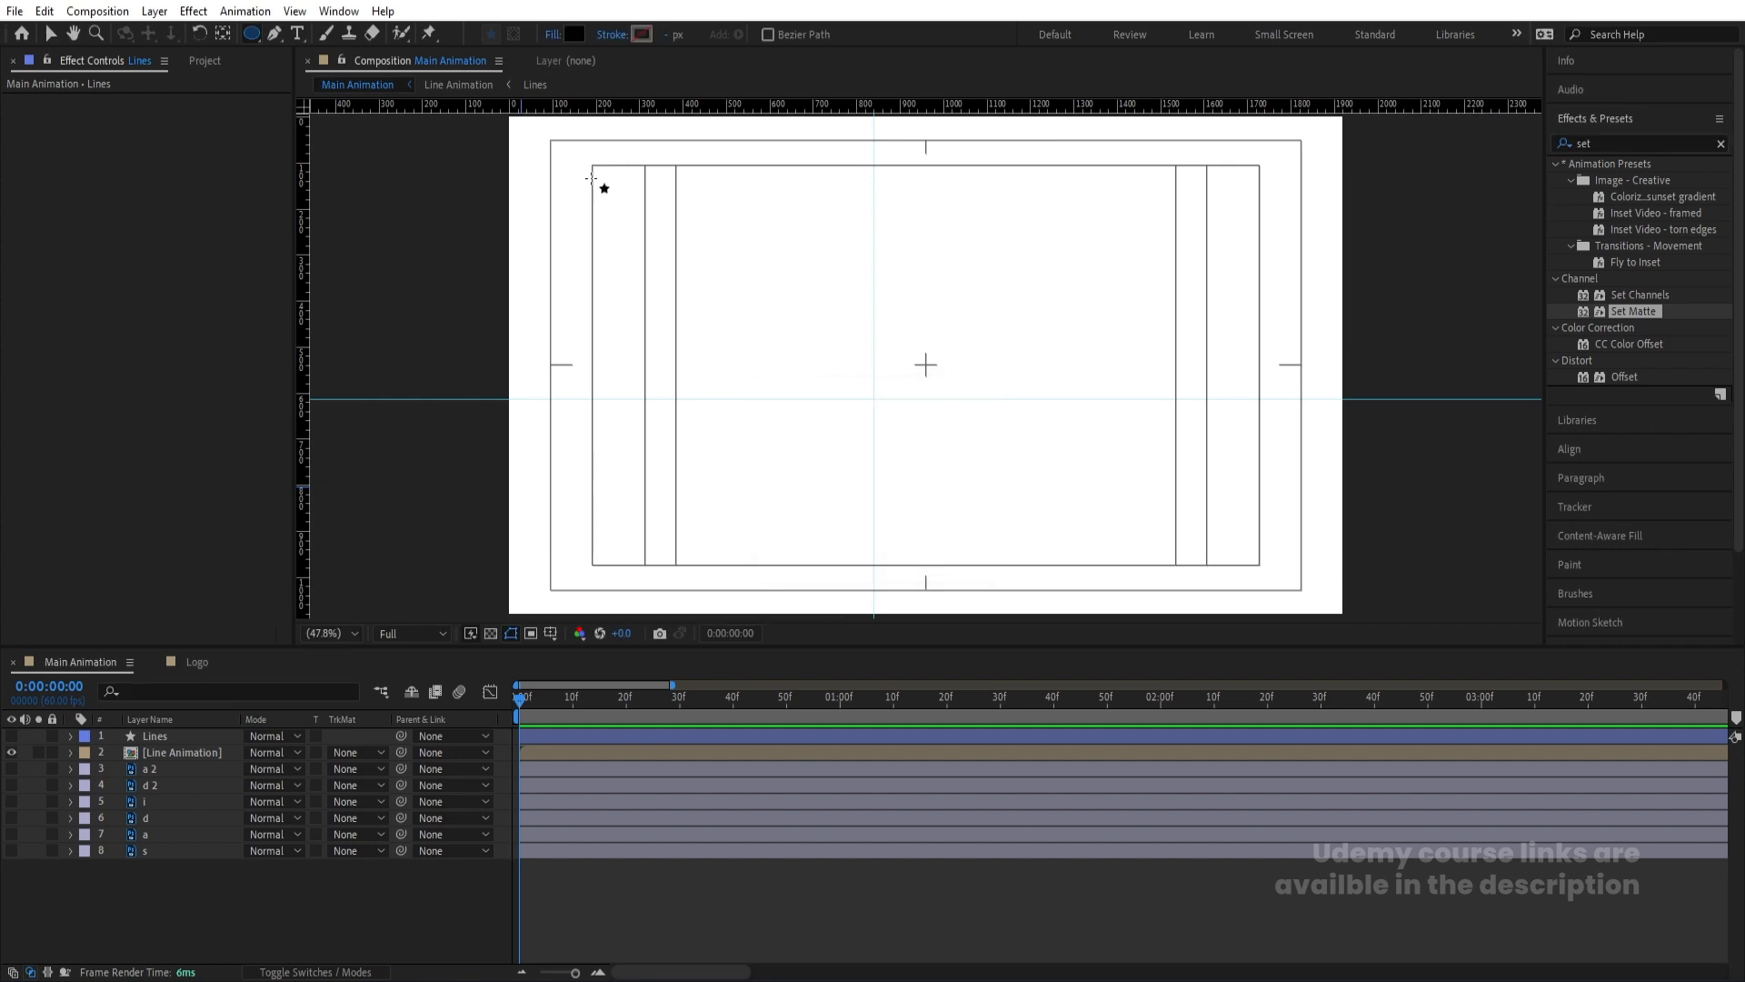
{"action": "left_click_drag", "start_coordinate": [581, 160], "coordinate": [563, 148]}
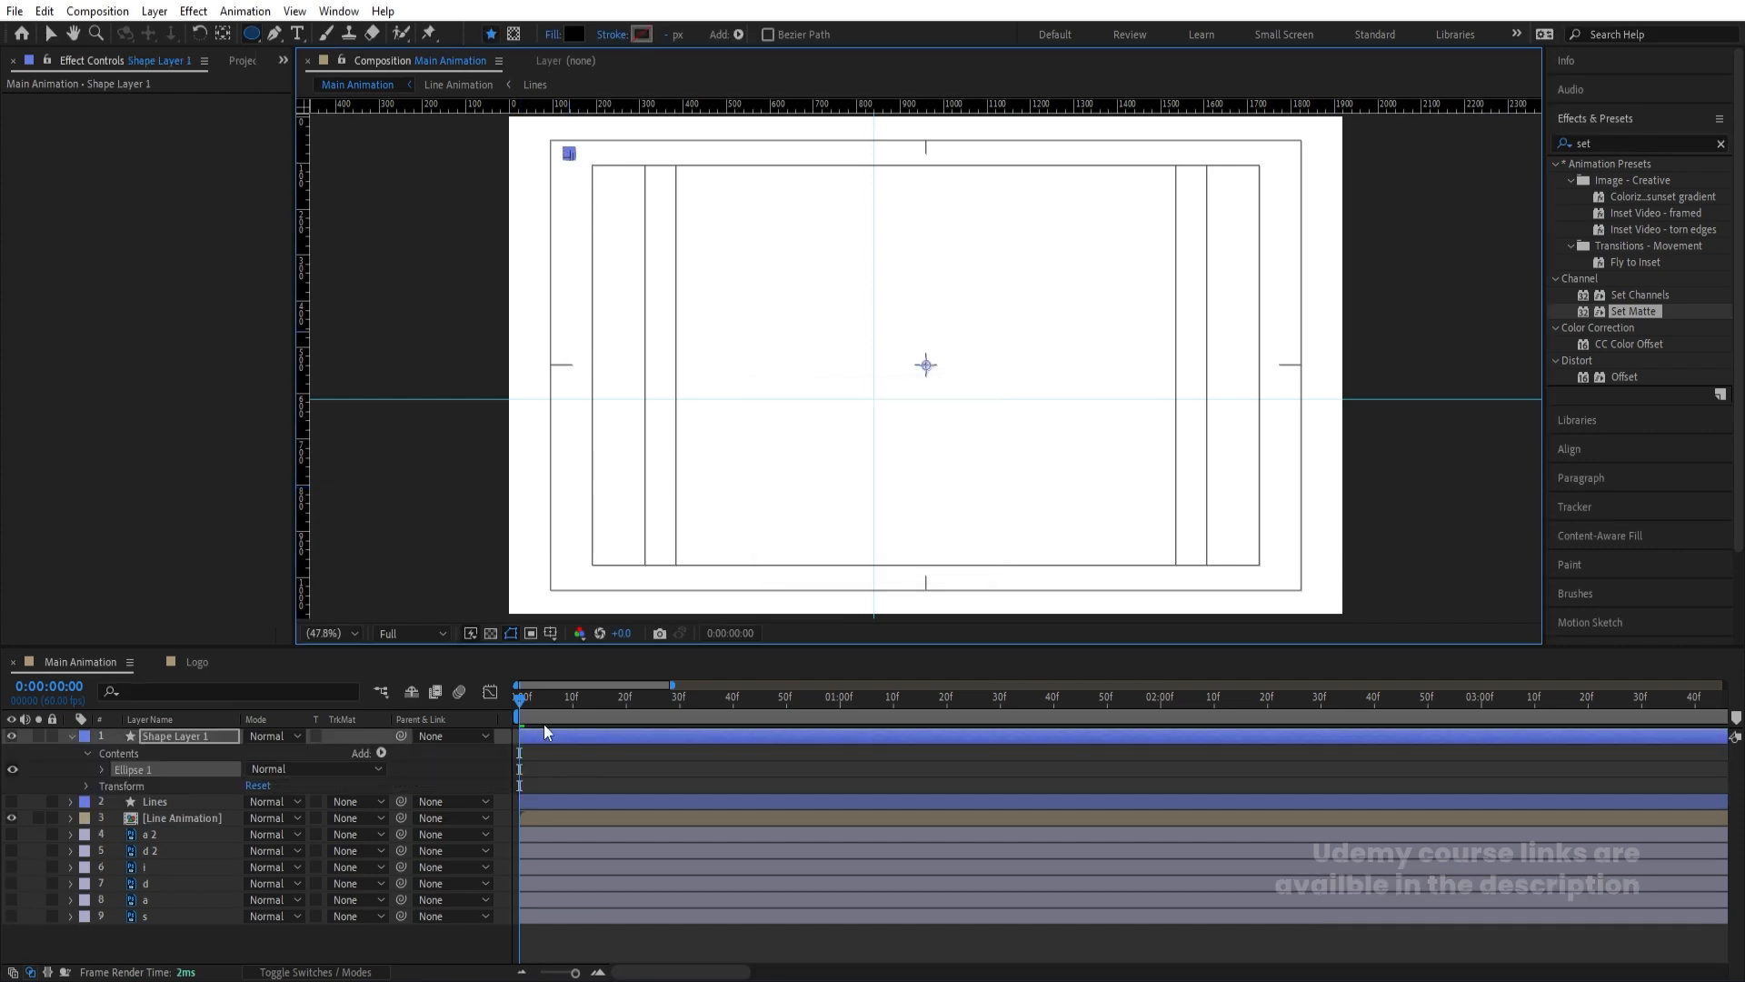
{"action": "left_click", "coordinate": [494, 768]}
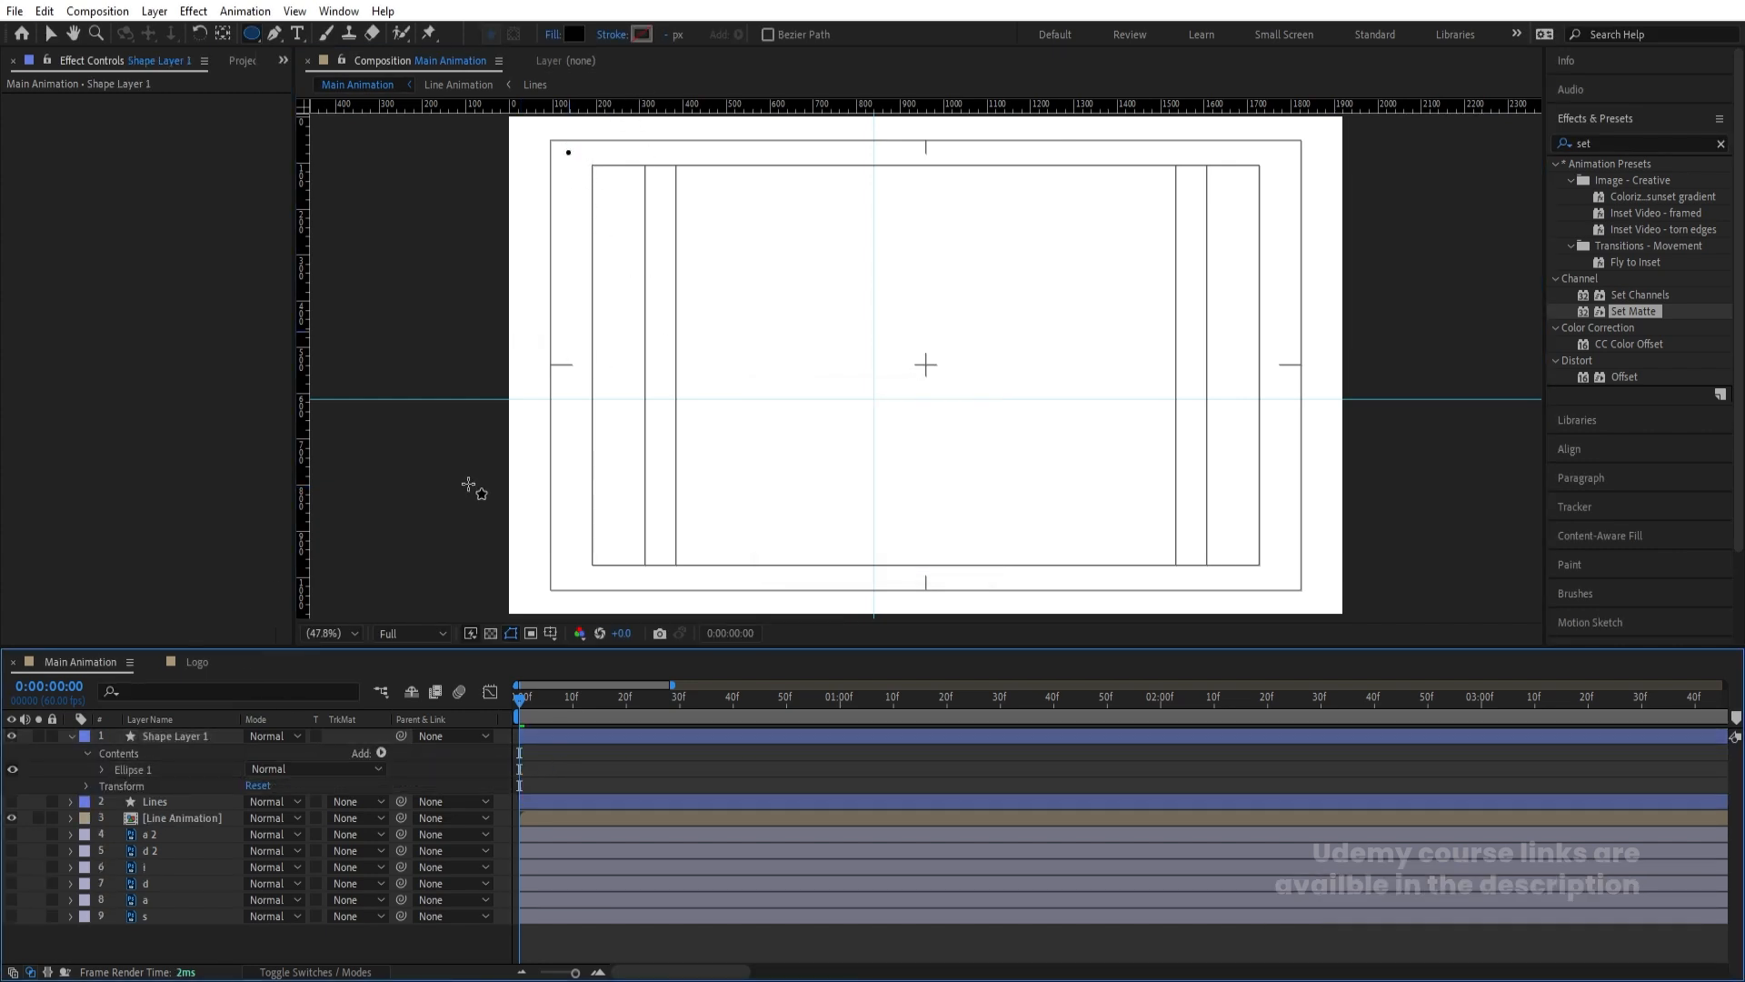
Set the small circle's ellipse path size to 5, and collapse and select its shape layer
{"action": "left_click", "coordinate": [102, 769]}
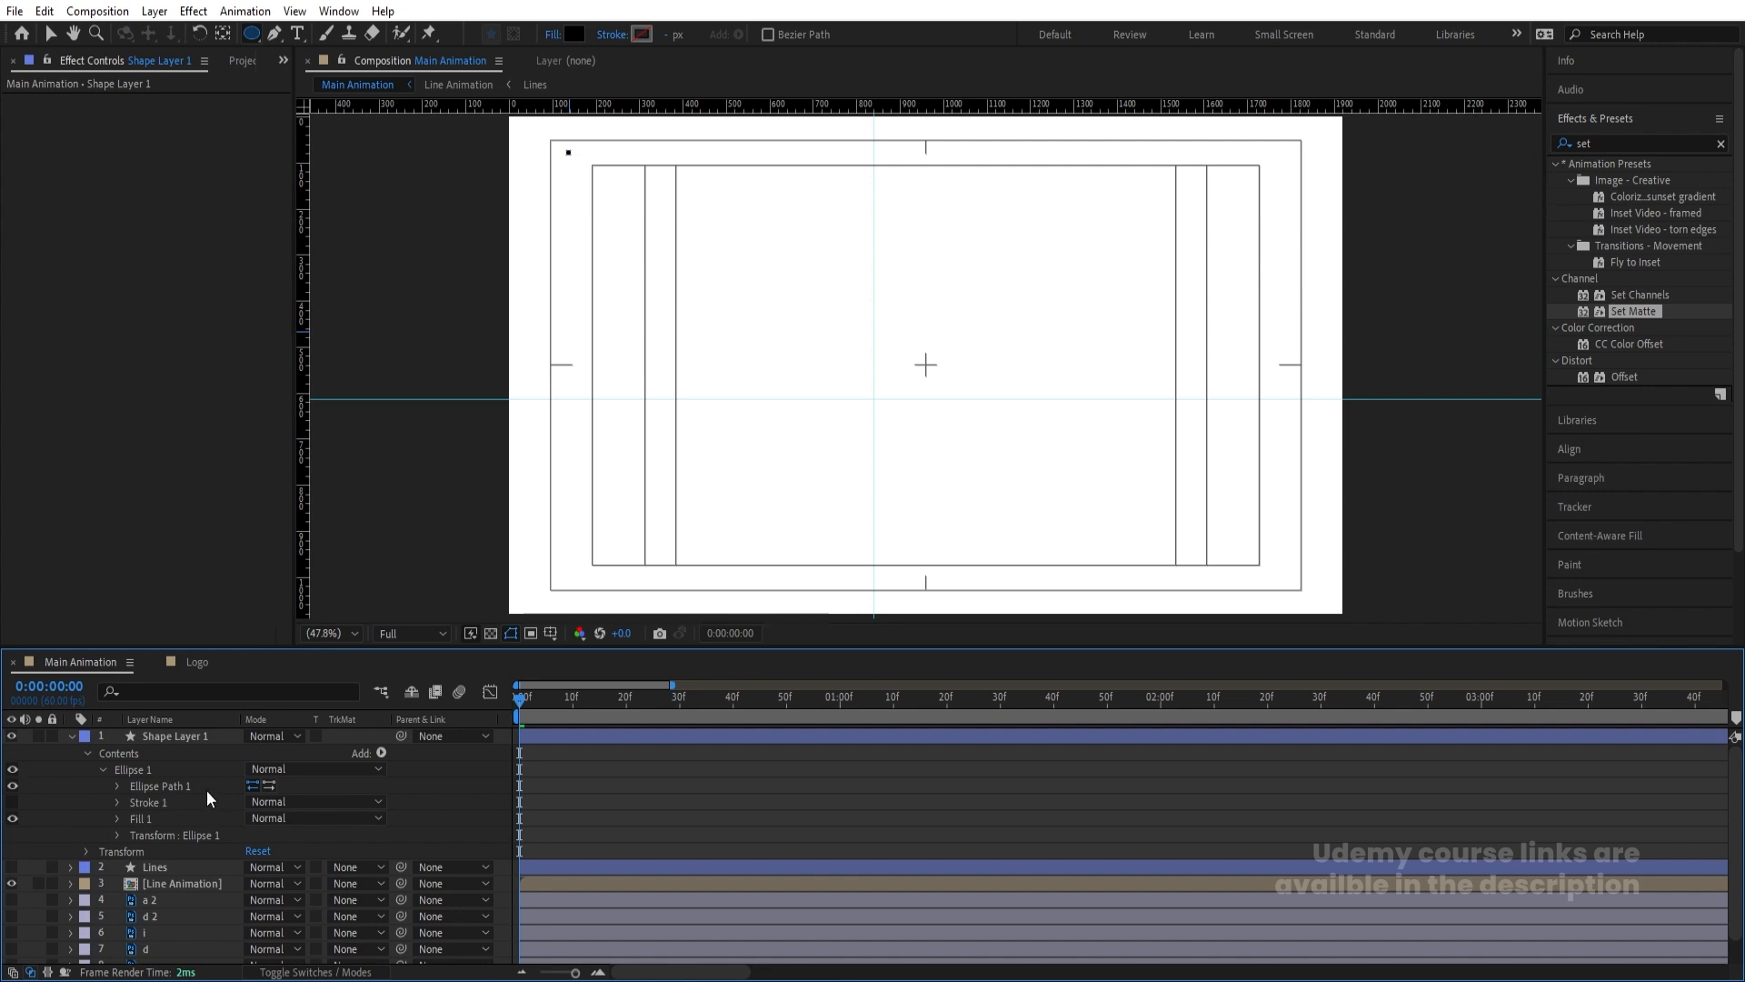
{"action": "left_click", "coordinate": [116, 787]}
{"action": "left_click", "coordinate": [265, 802]}
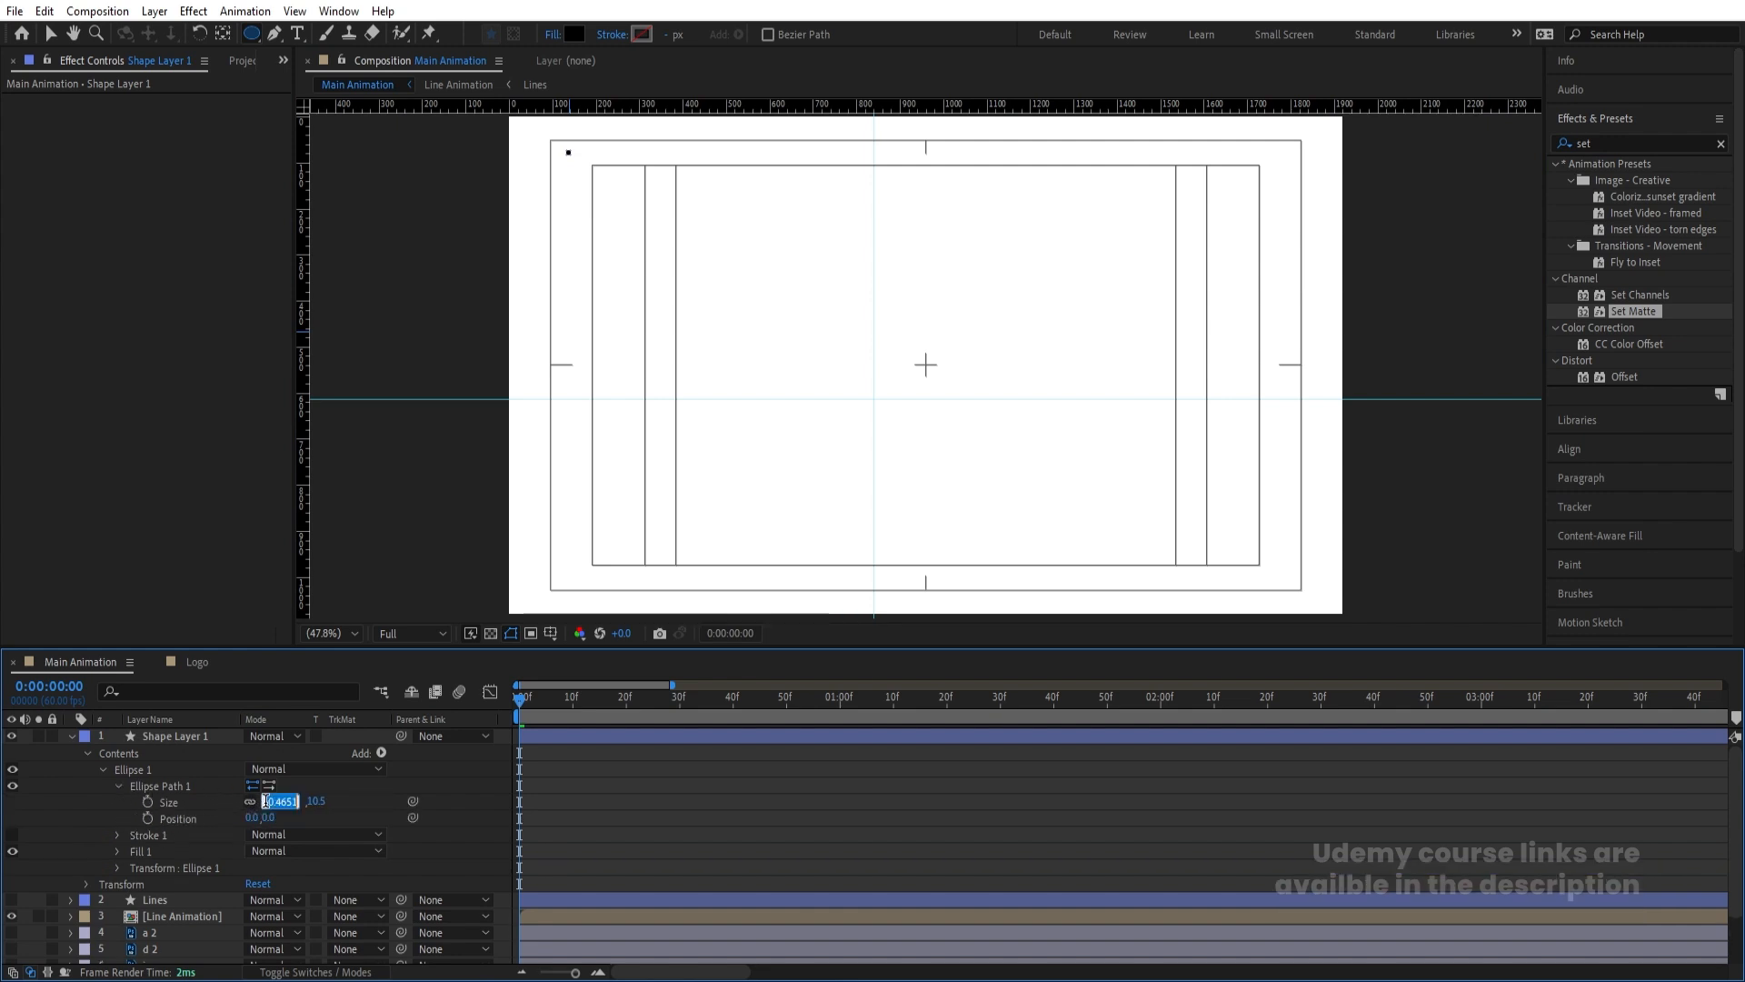
{"action": "type", "text": "5"}
{"action": "key", "text": "Return"}
{"action": "left_click", "coordinate": [313, 784]}
{"action": "left_click", "coordinate": [71, 737]}
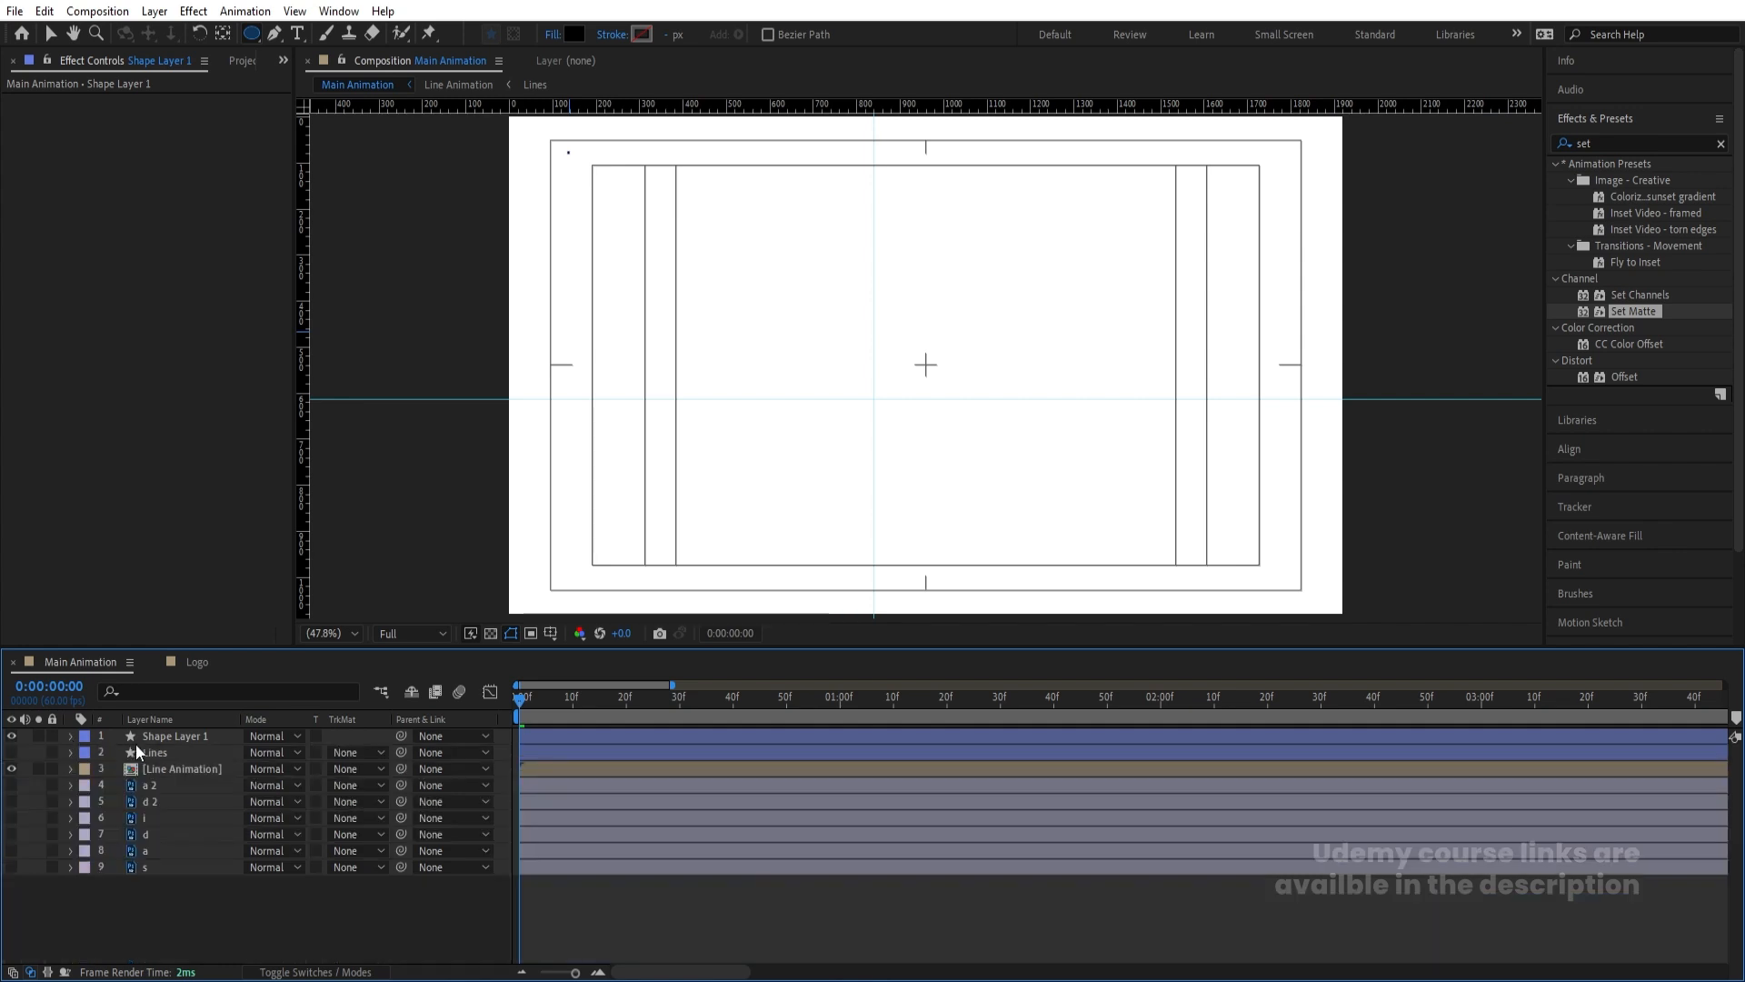
{"action": "left_click", "coordinate": [146, 738]}
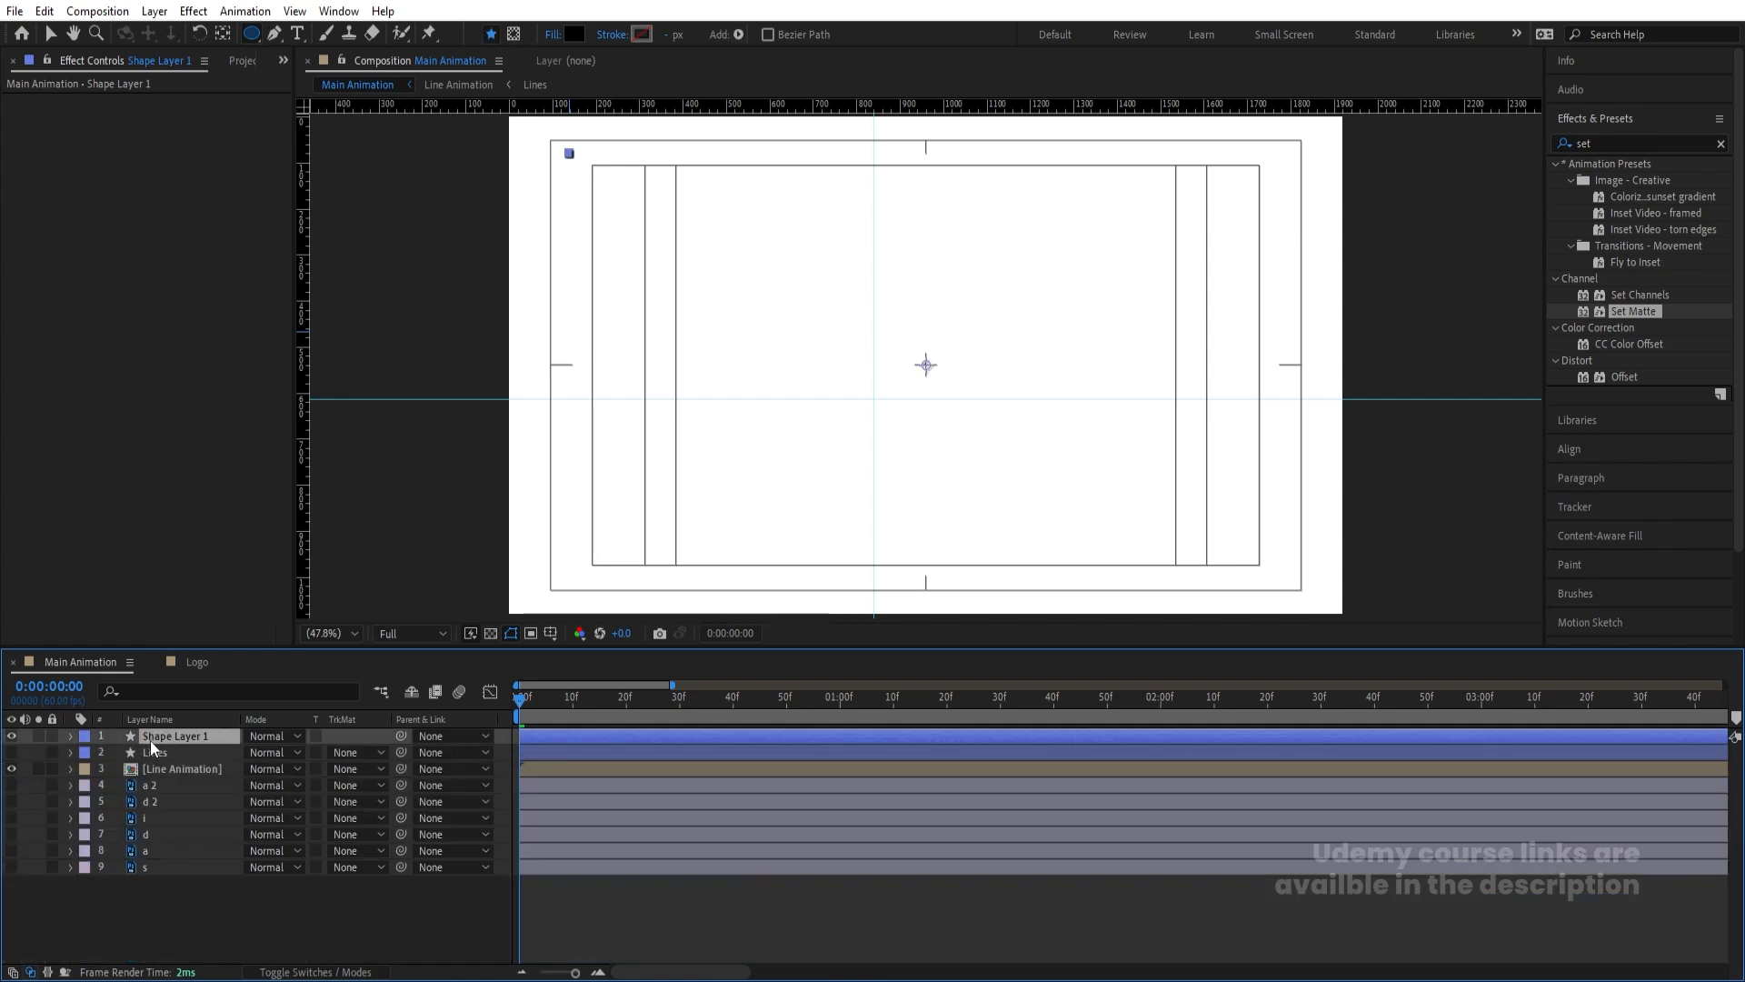
Center the anchor point on the small circle and add a Repeater to its shape layer
{"action": "key", "text": "ctrl+alt+Home"}
{"action": "left_click", "coordinate": [72, 736]}
{"action": "left_click", "coordinate": [382, 754]}
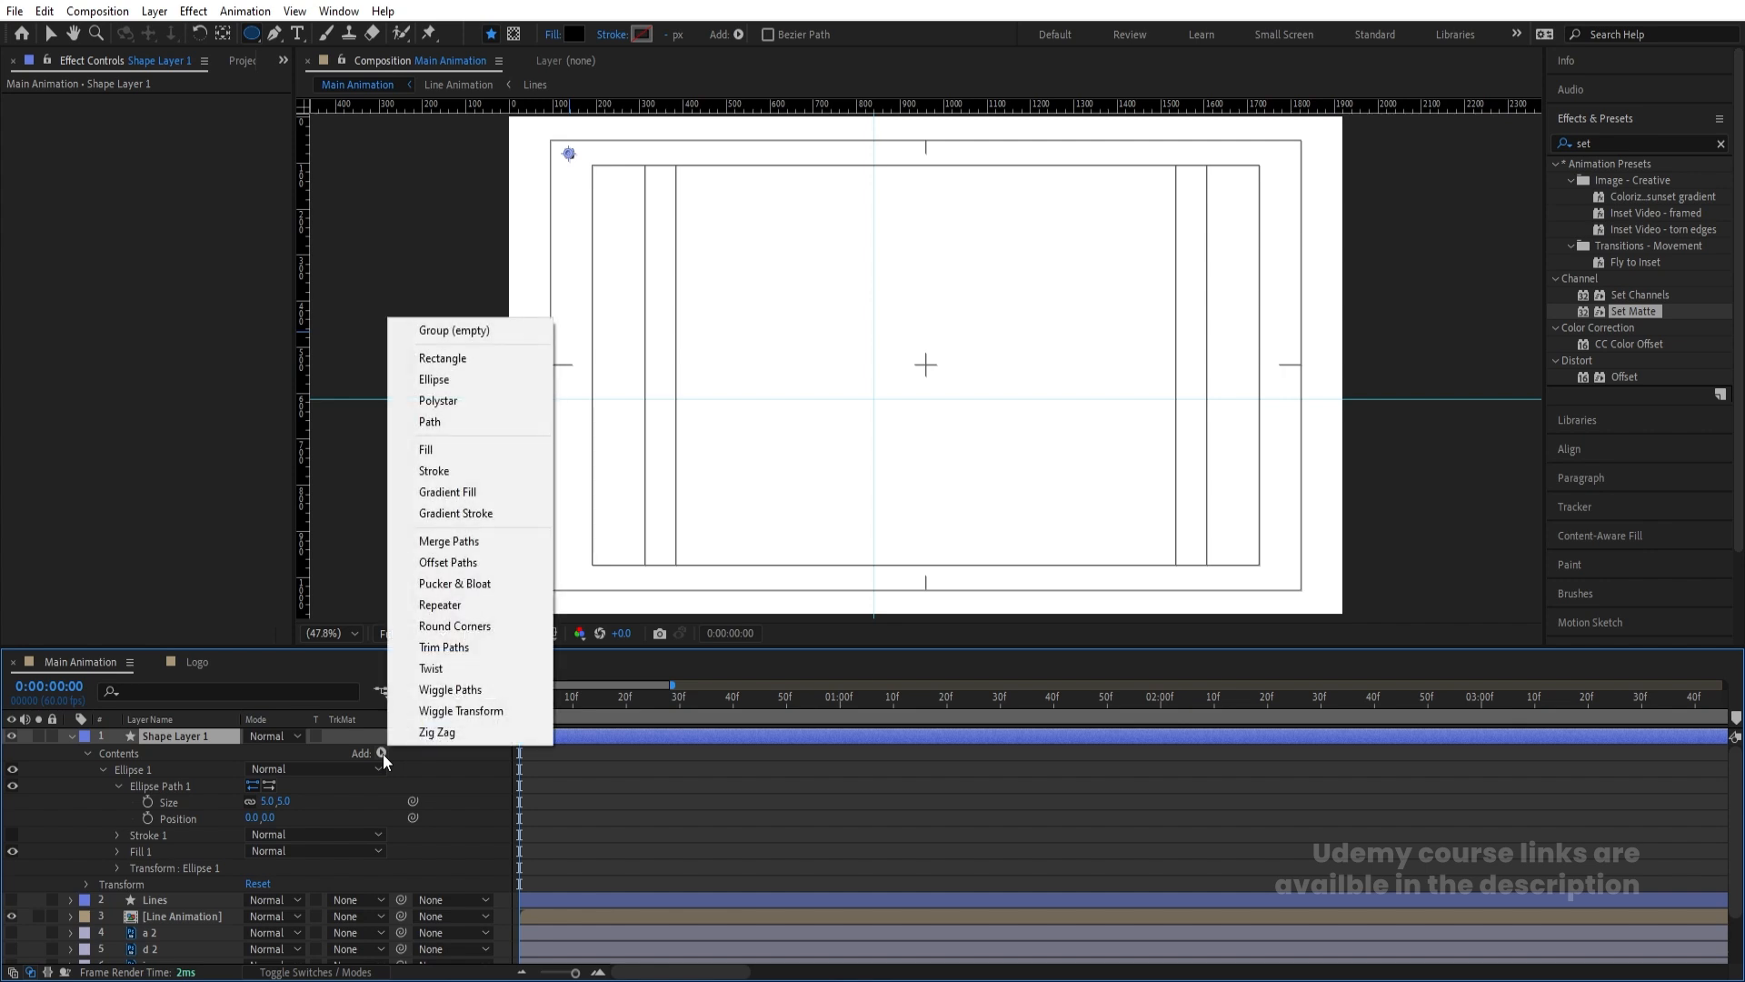
{"action": "left_click", "coordinate": [442, 604]}
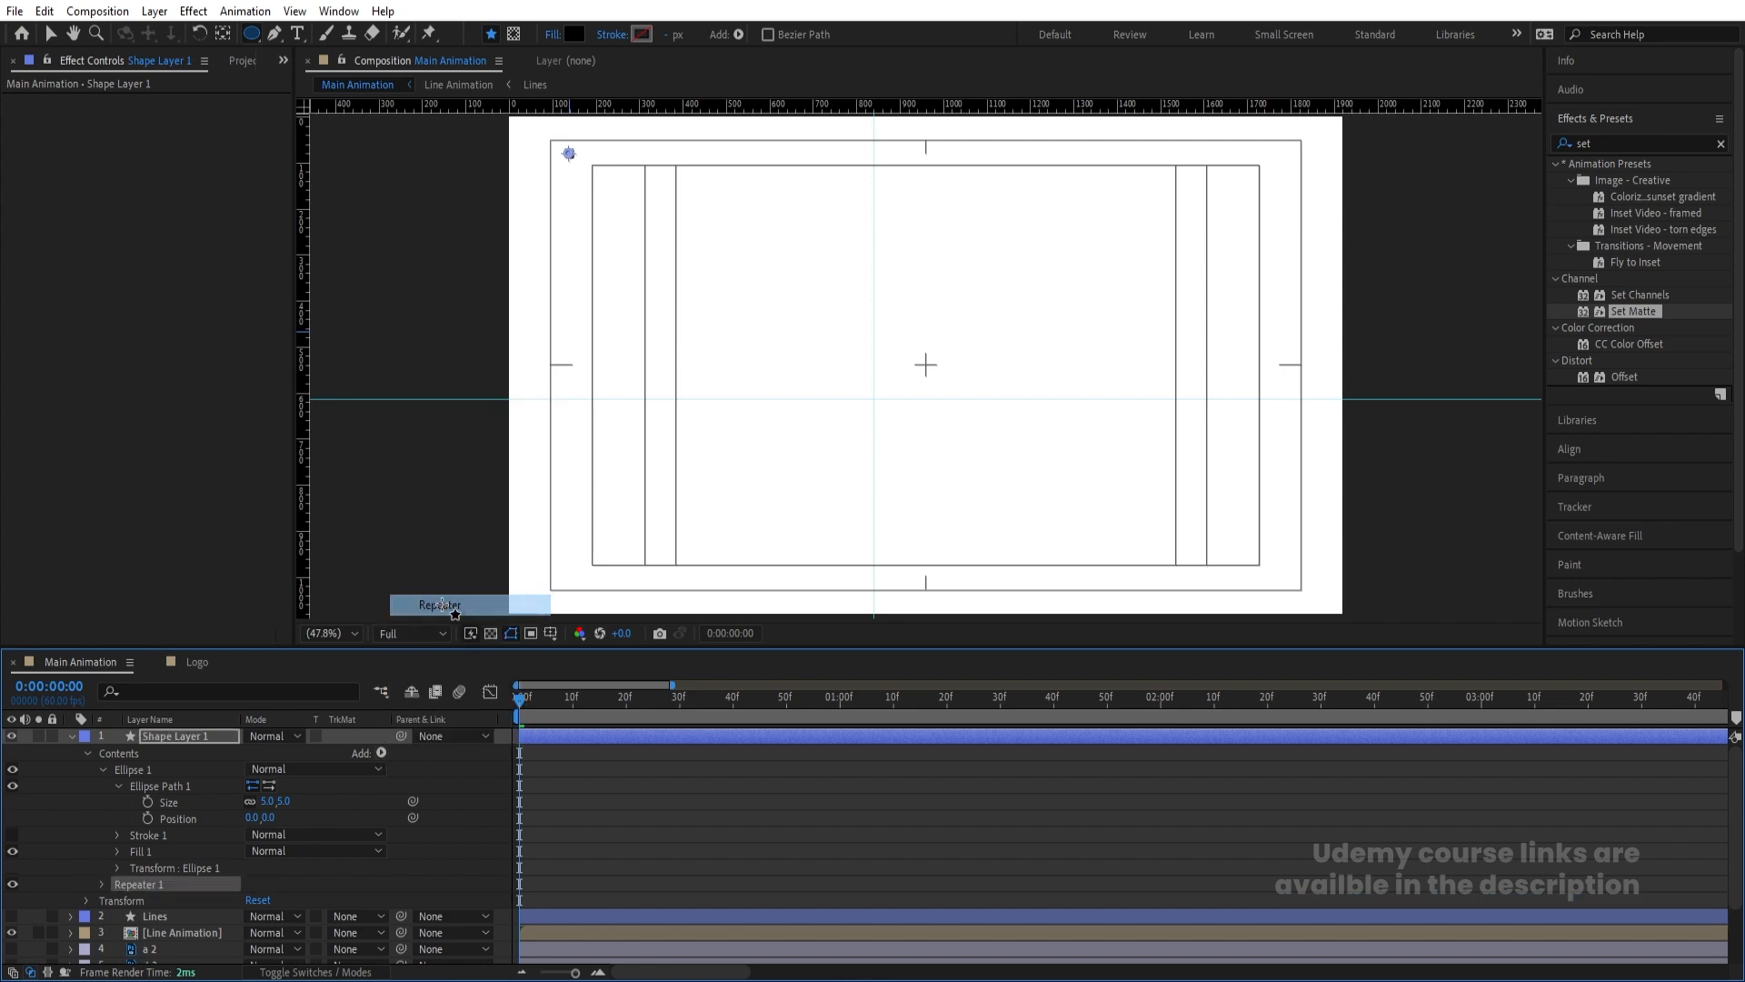
Set the Repeater's transform position to 11, 0 and its copies to 149, and collapse its properties
{"action": "left_click", "coordinate": [102, 885]}
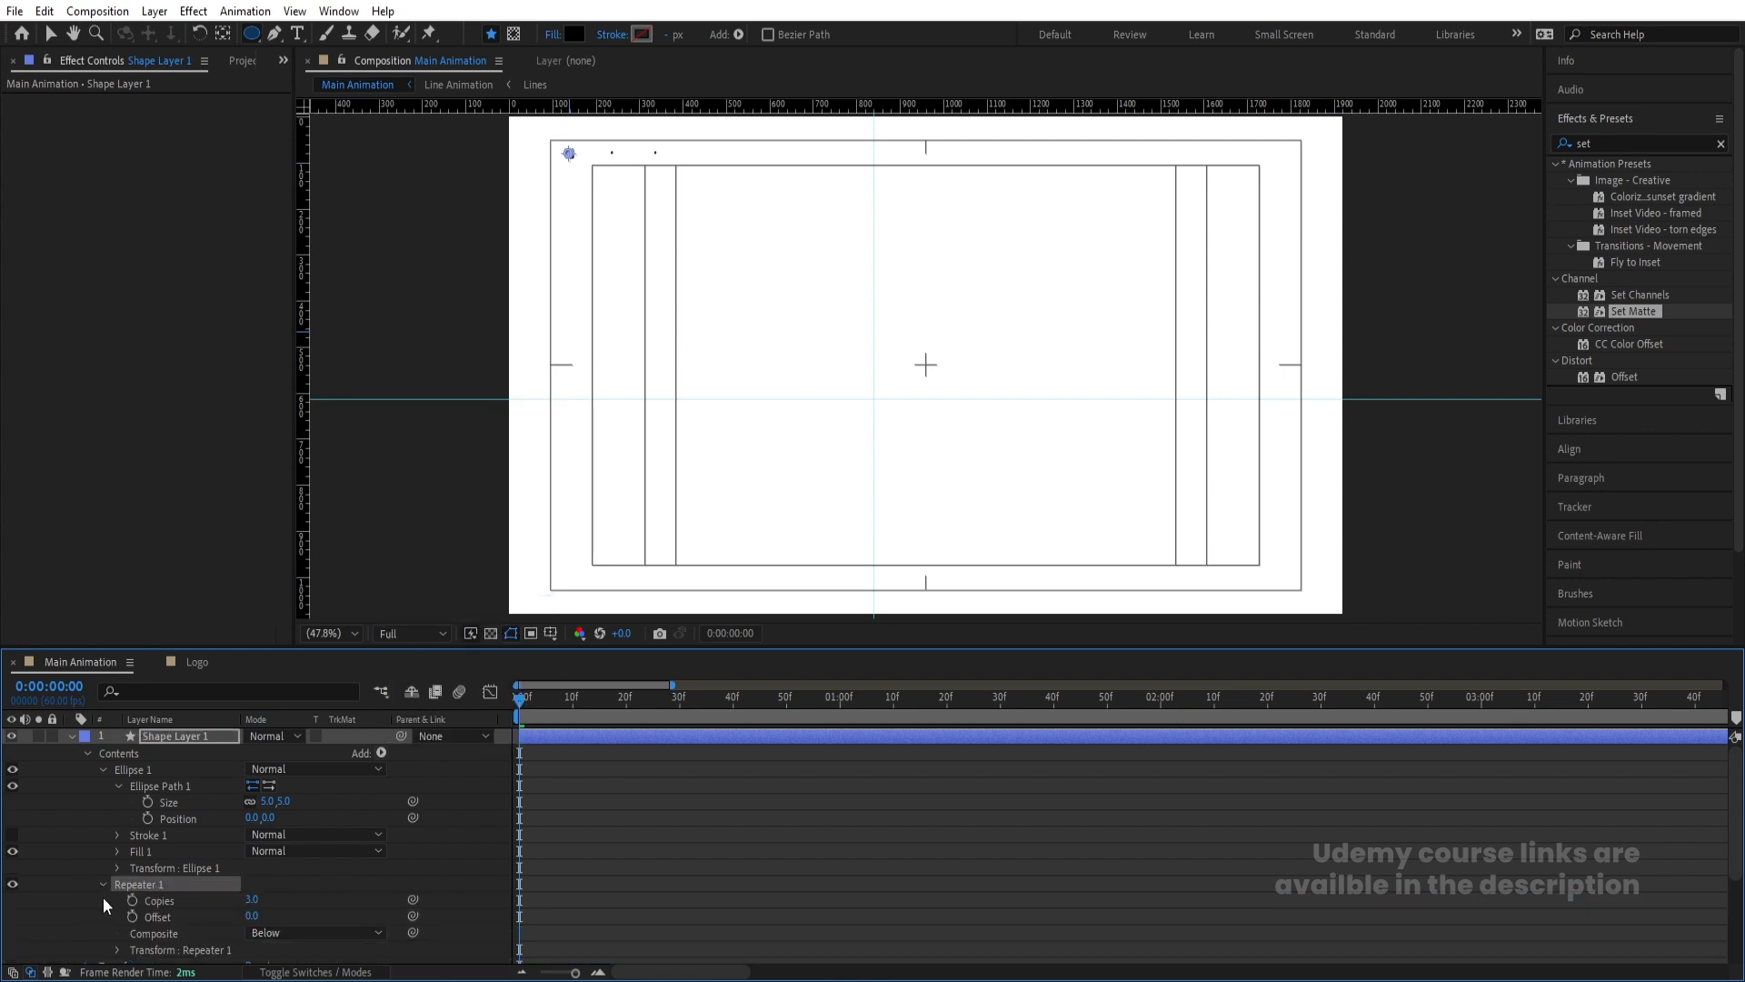
{"action": "left_click", "coordinate": [116, 950]}
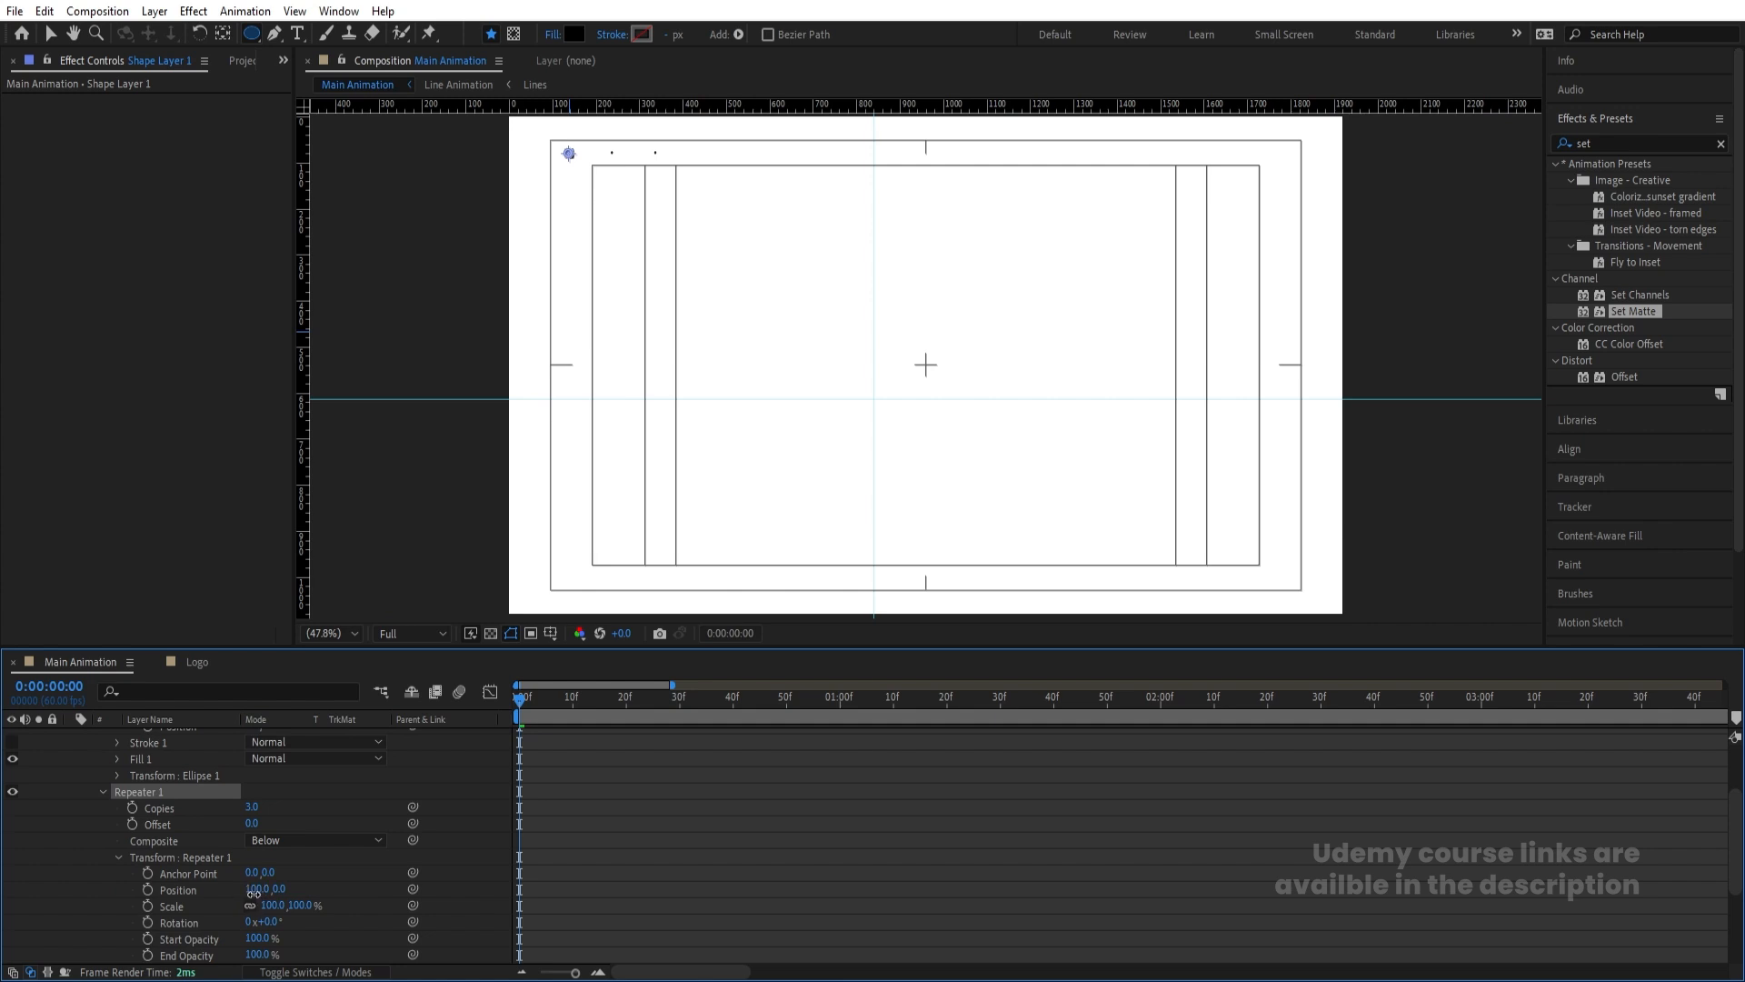
{"action": "left_click_drag", "start_coordinate": [251, 896], "coordinate": [192, 896]}
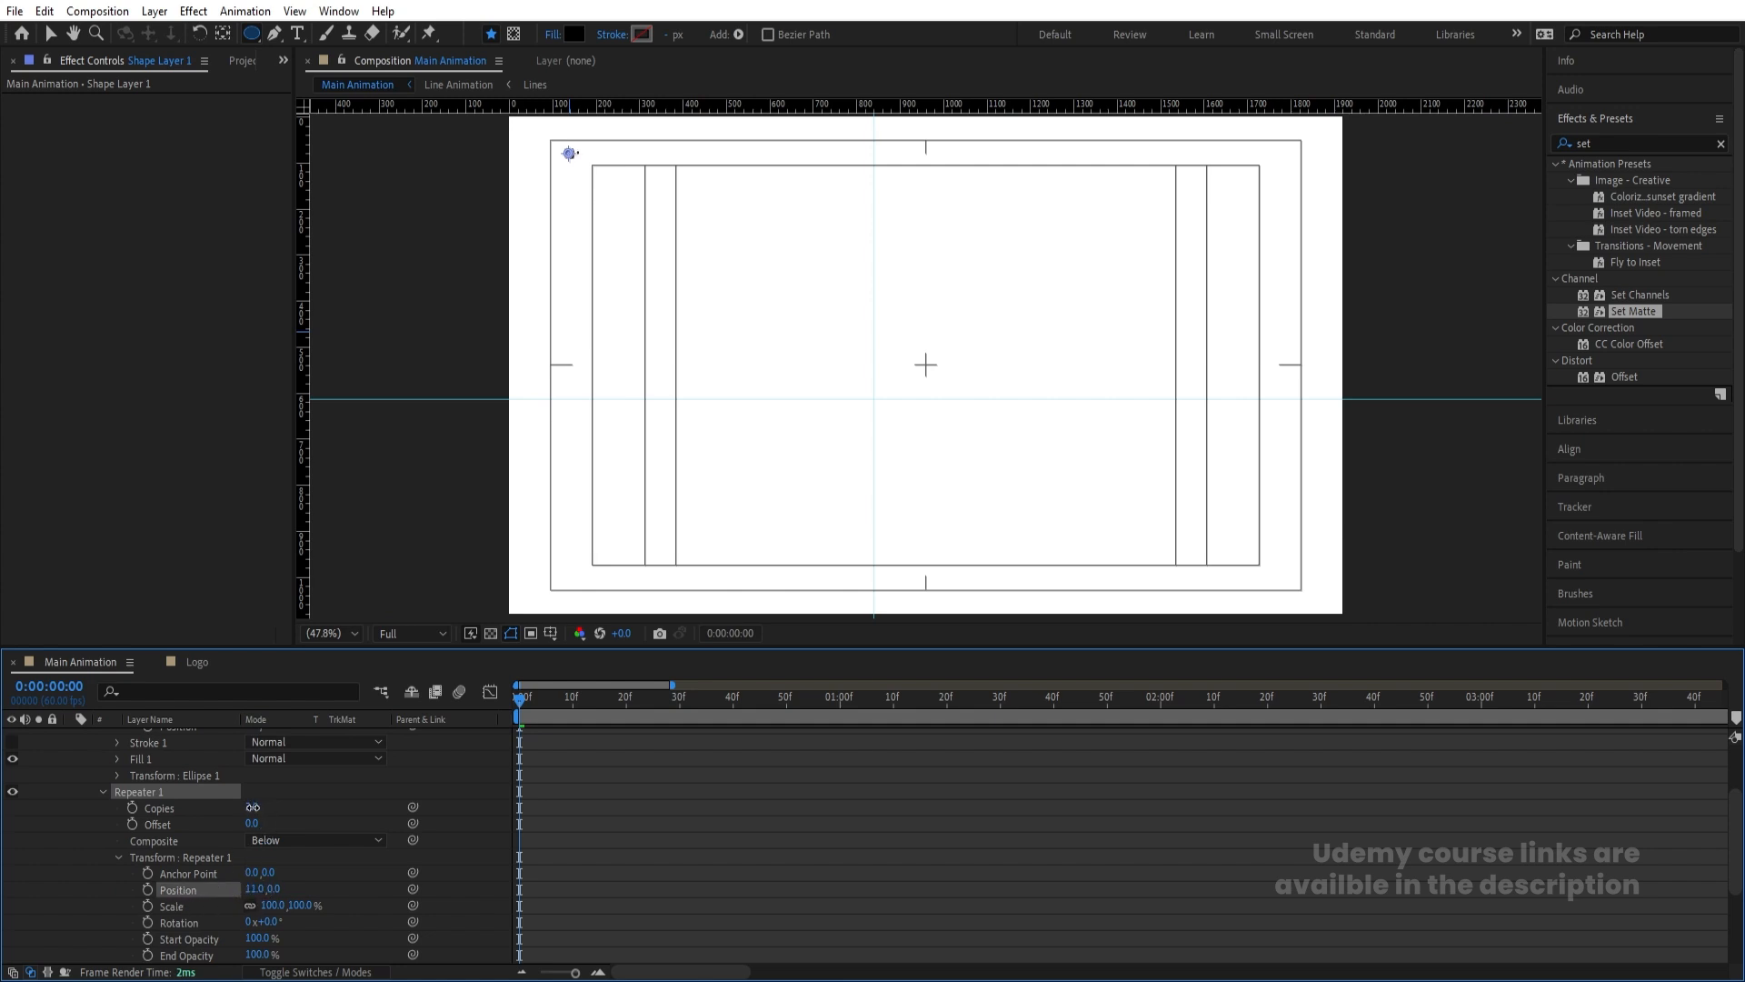
{"action": "left_click_drag", "start_coordinate": [252, 807], "coordinate": [315, 805]}
{"action": "left_click", "coordinate": [104, 792]}
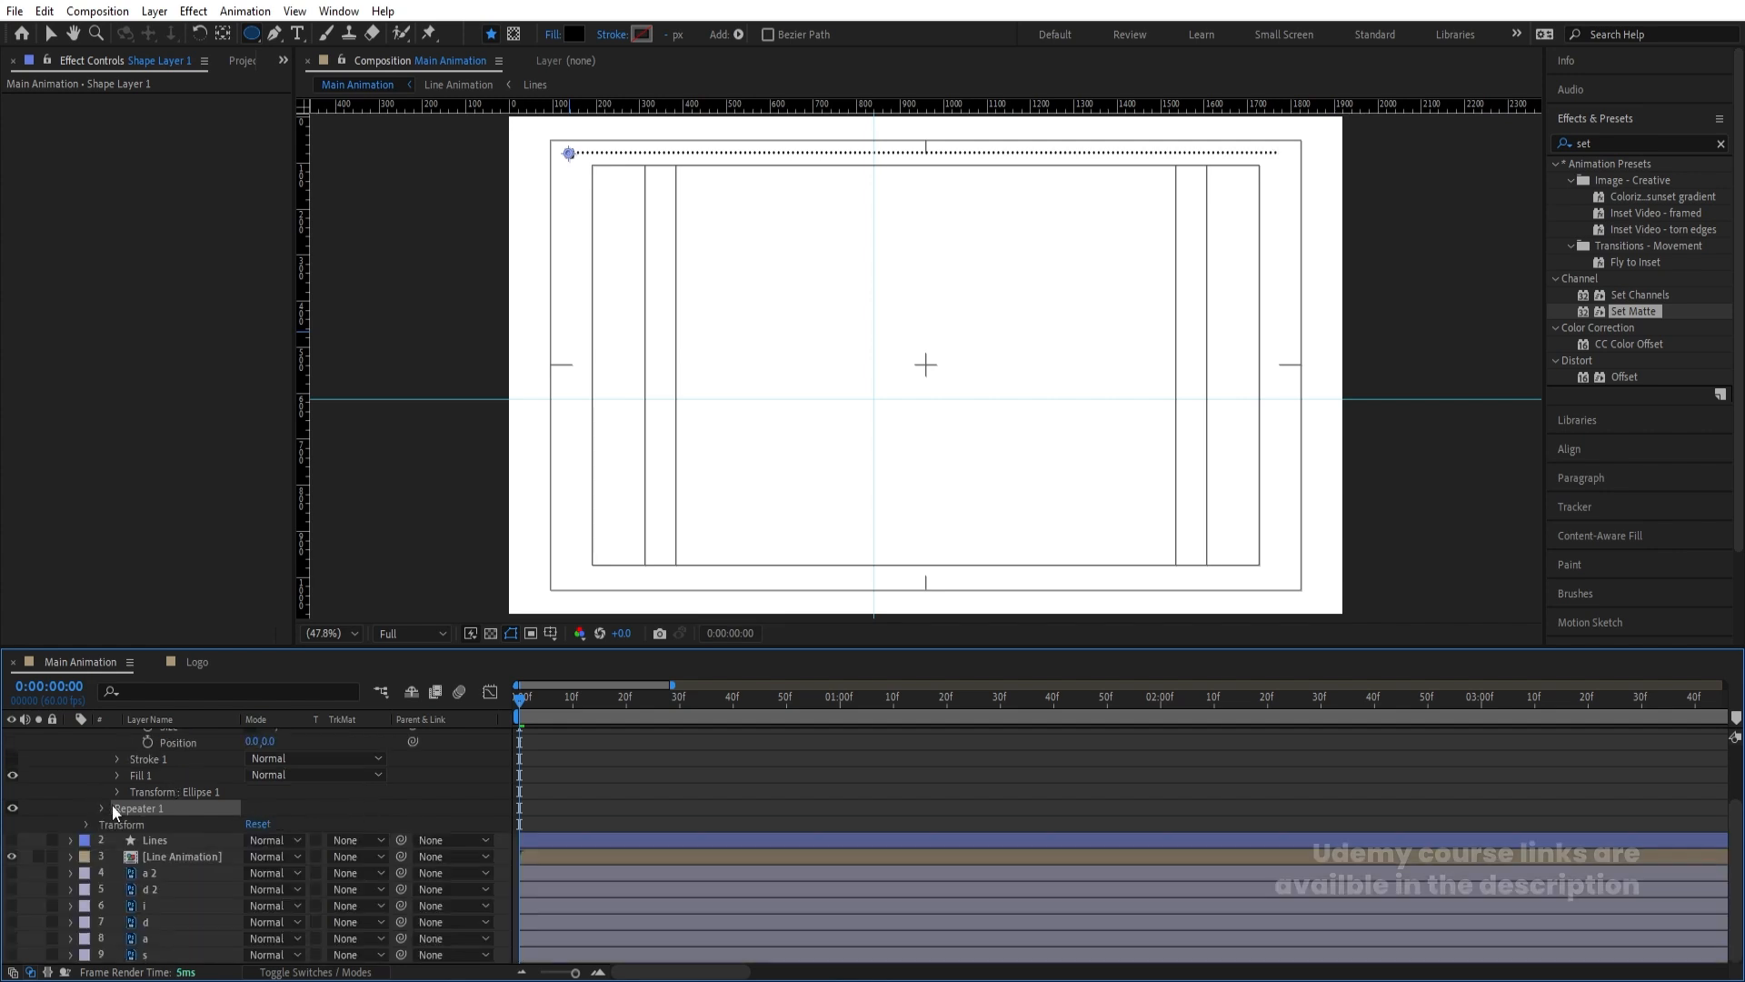
Duplicate the circle's Repeater and set the duplicate's horizontal transform position to 0
{"action": "key", "text": "ctrl+d"}
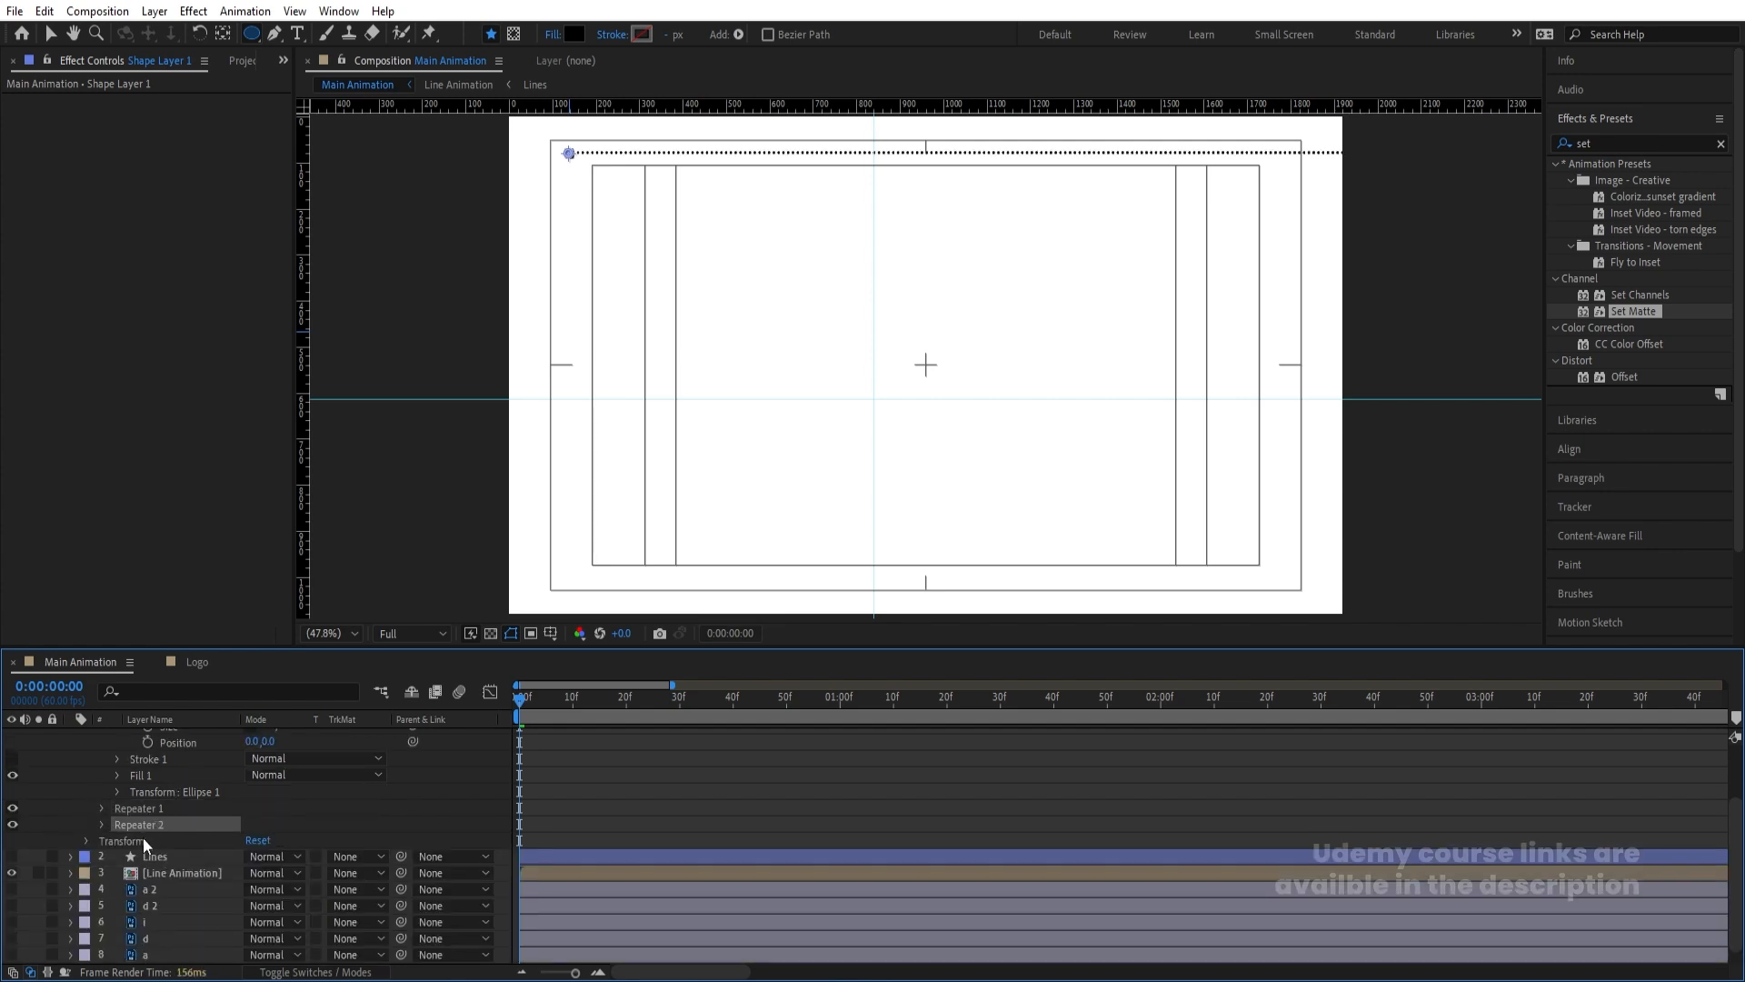
{"action": "left_click", "coordinate": [100, 824]}
{"action": "left_click", "coordinate": [118, 891]}
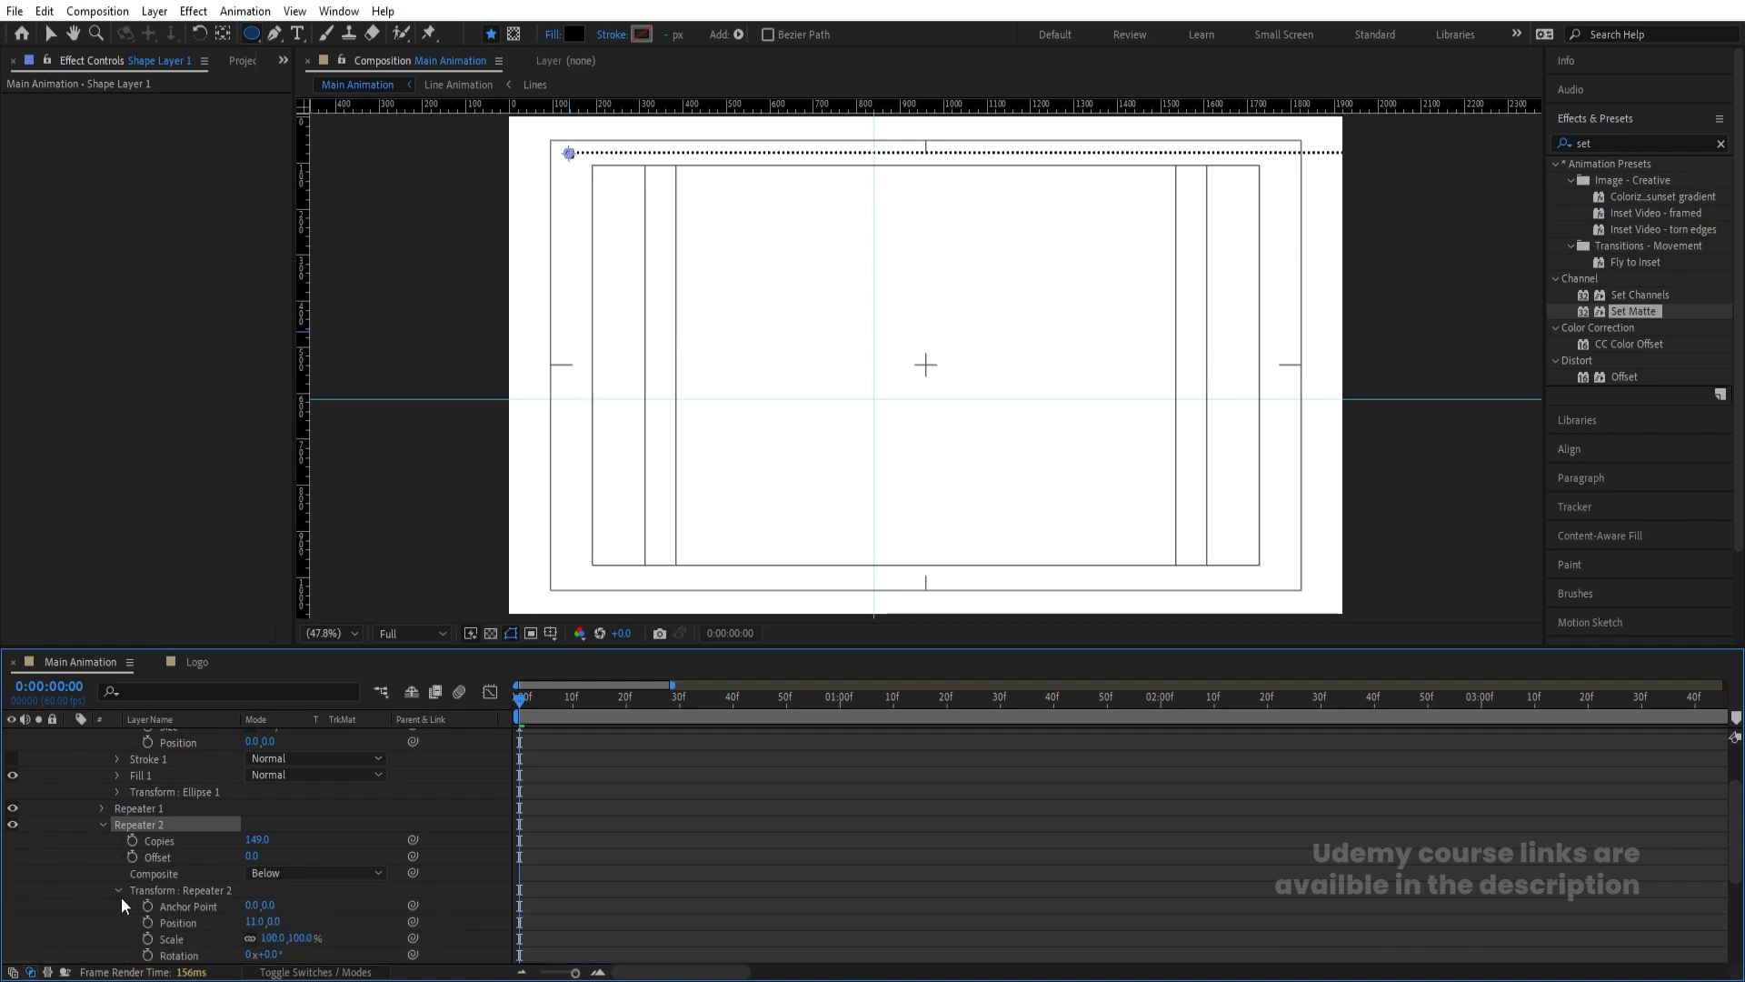
{"action": "scroll", "coordinate": [232, 908], "scroll_direction": "down", "scroll_amount": 1}
{"action": "left_click", "coordinate": [252, 890]}
{"action": "type", "text": "0"}
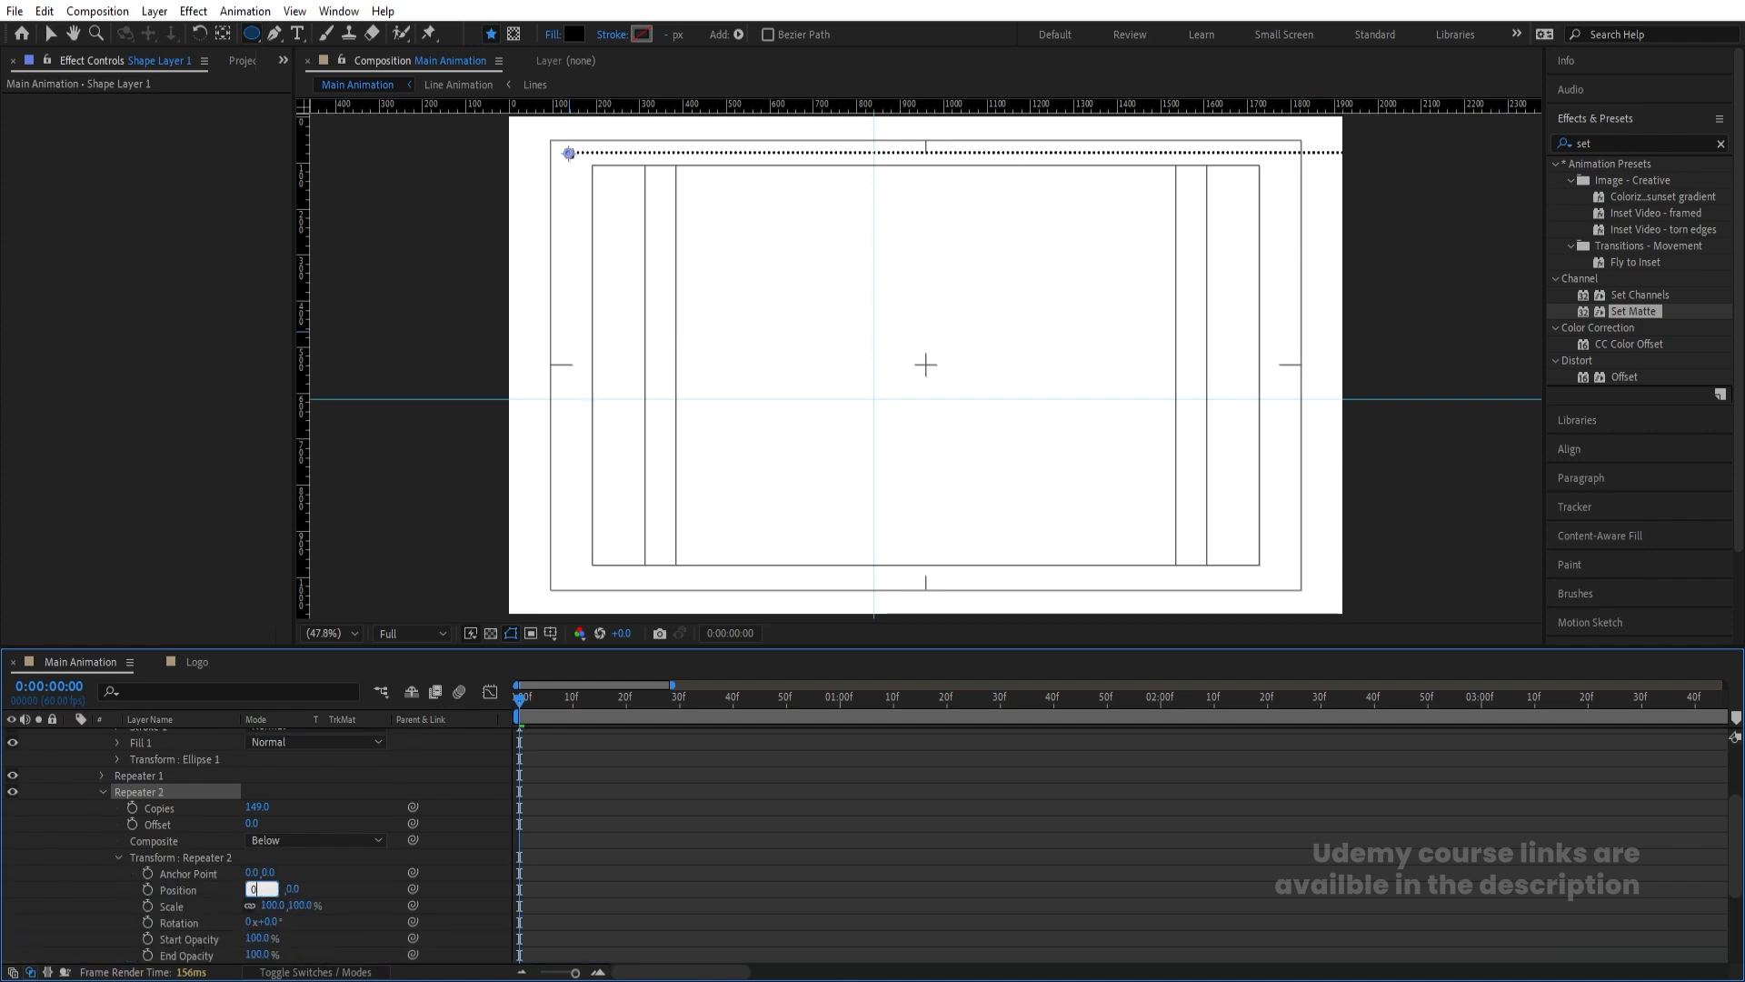
{"action": "key", "text": "Return"}
Set Repeater 2's vertical transform position to 12, trying 22 and 15 along the way
{"action": "left_click_drag", "start_coordinate": [271, 891], "coordinate": [292, 894]}
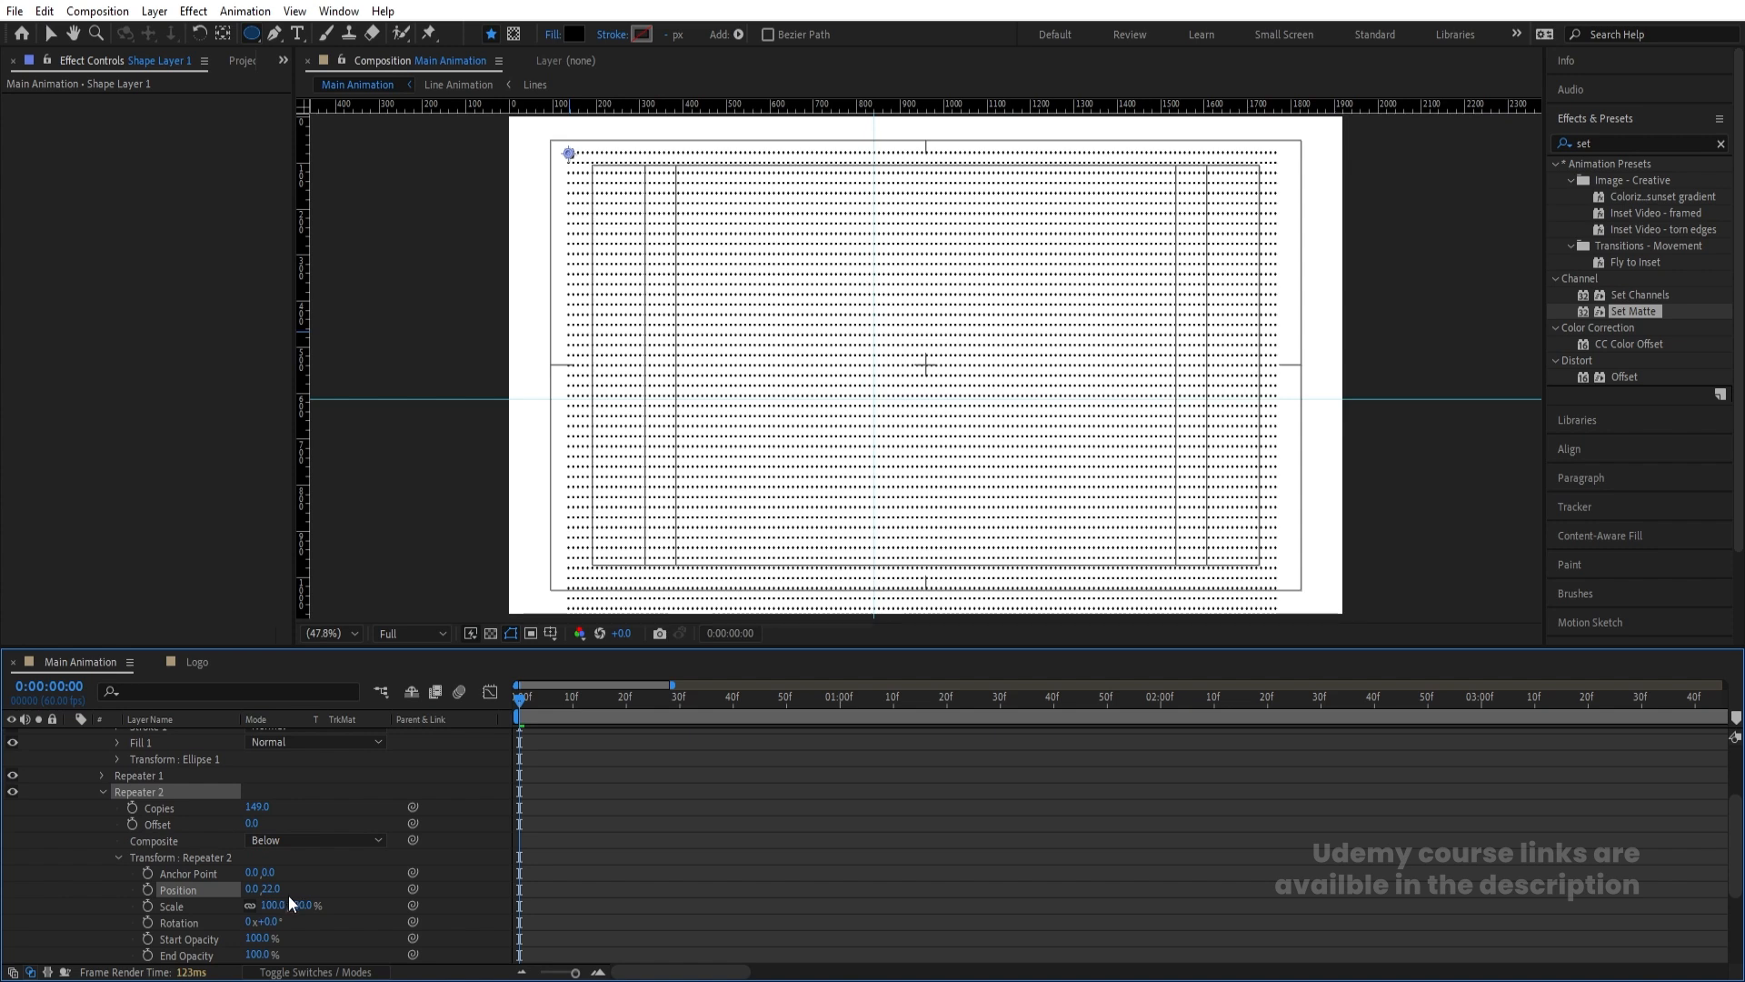
{"action": "left_click", "coordinate": [273, 890]}
{"action": "type", "text": "15"}
{"action": "key", "text": "Return"}
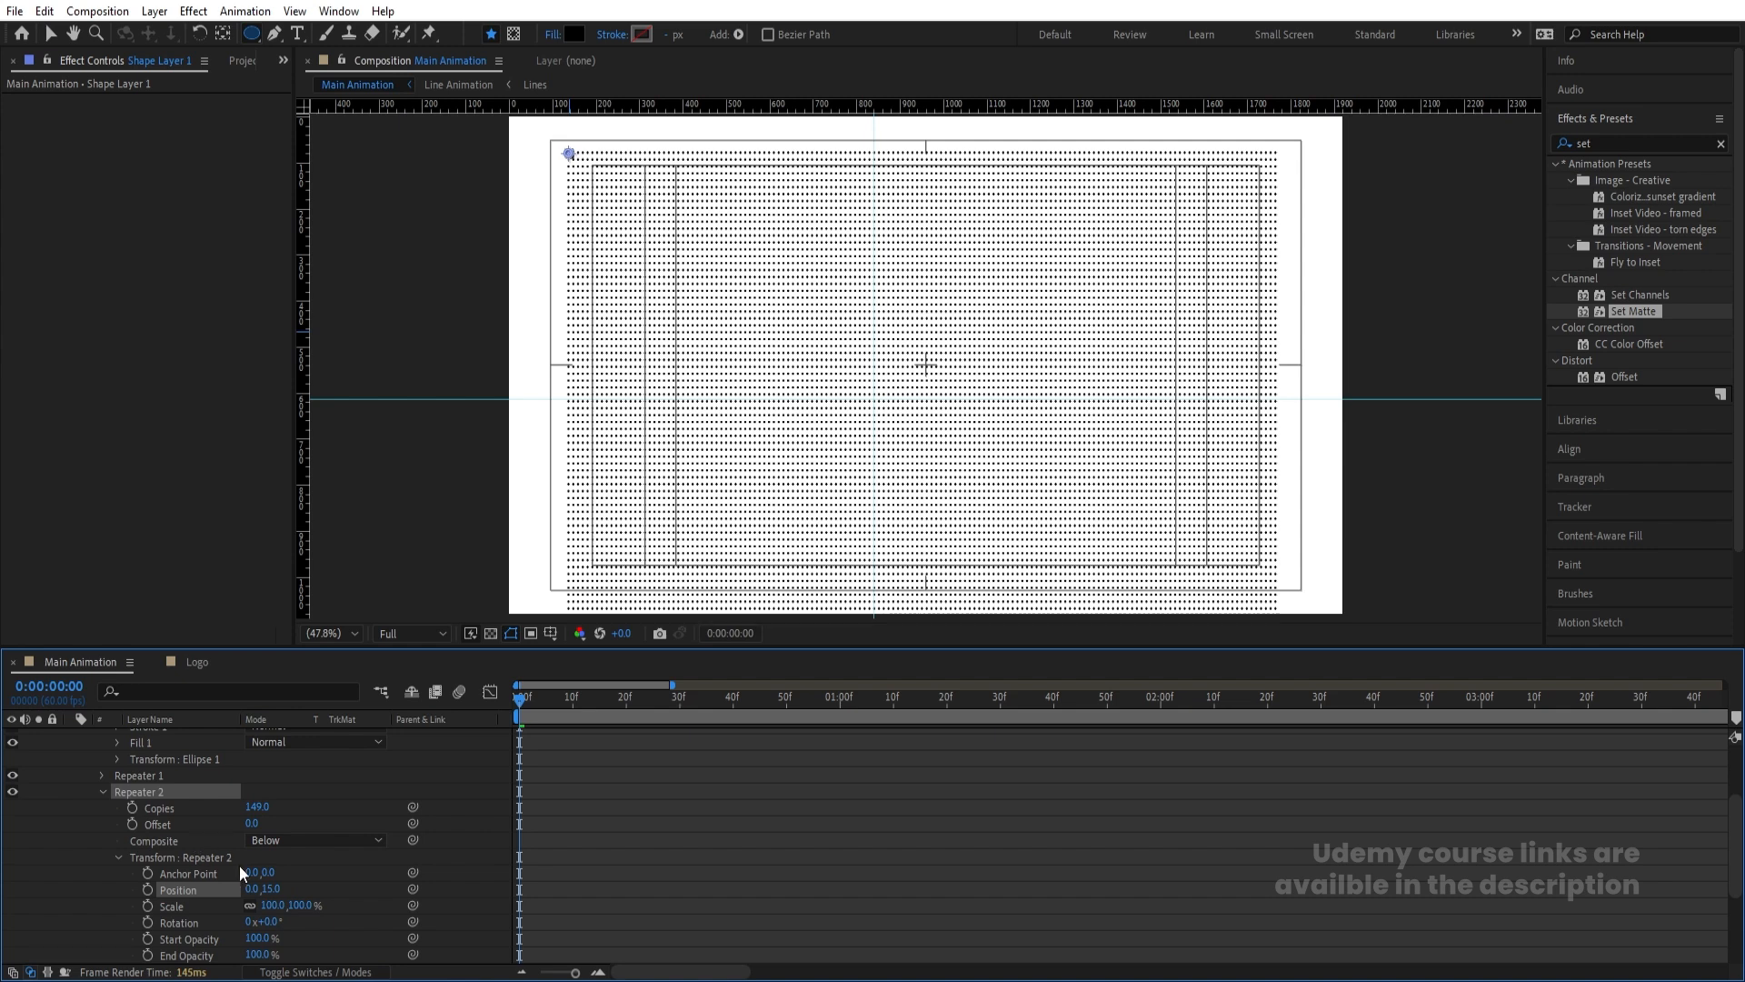
{"action": "left_click", "coordinate": [270, 889]}
{"action": "type", "text": "12"}
{"action": "key", "text": "Return"}
Set Repeater 2's copies to 80, trying 100 and 50 along the way
{"action": "scroll", "coordinate": [182, 818], "scroll_direction": "up", "scroll_amount": 2}
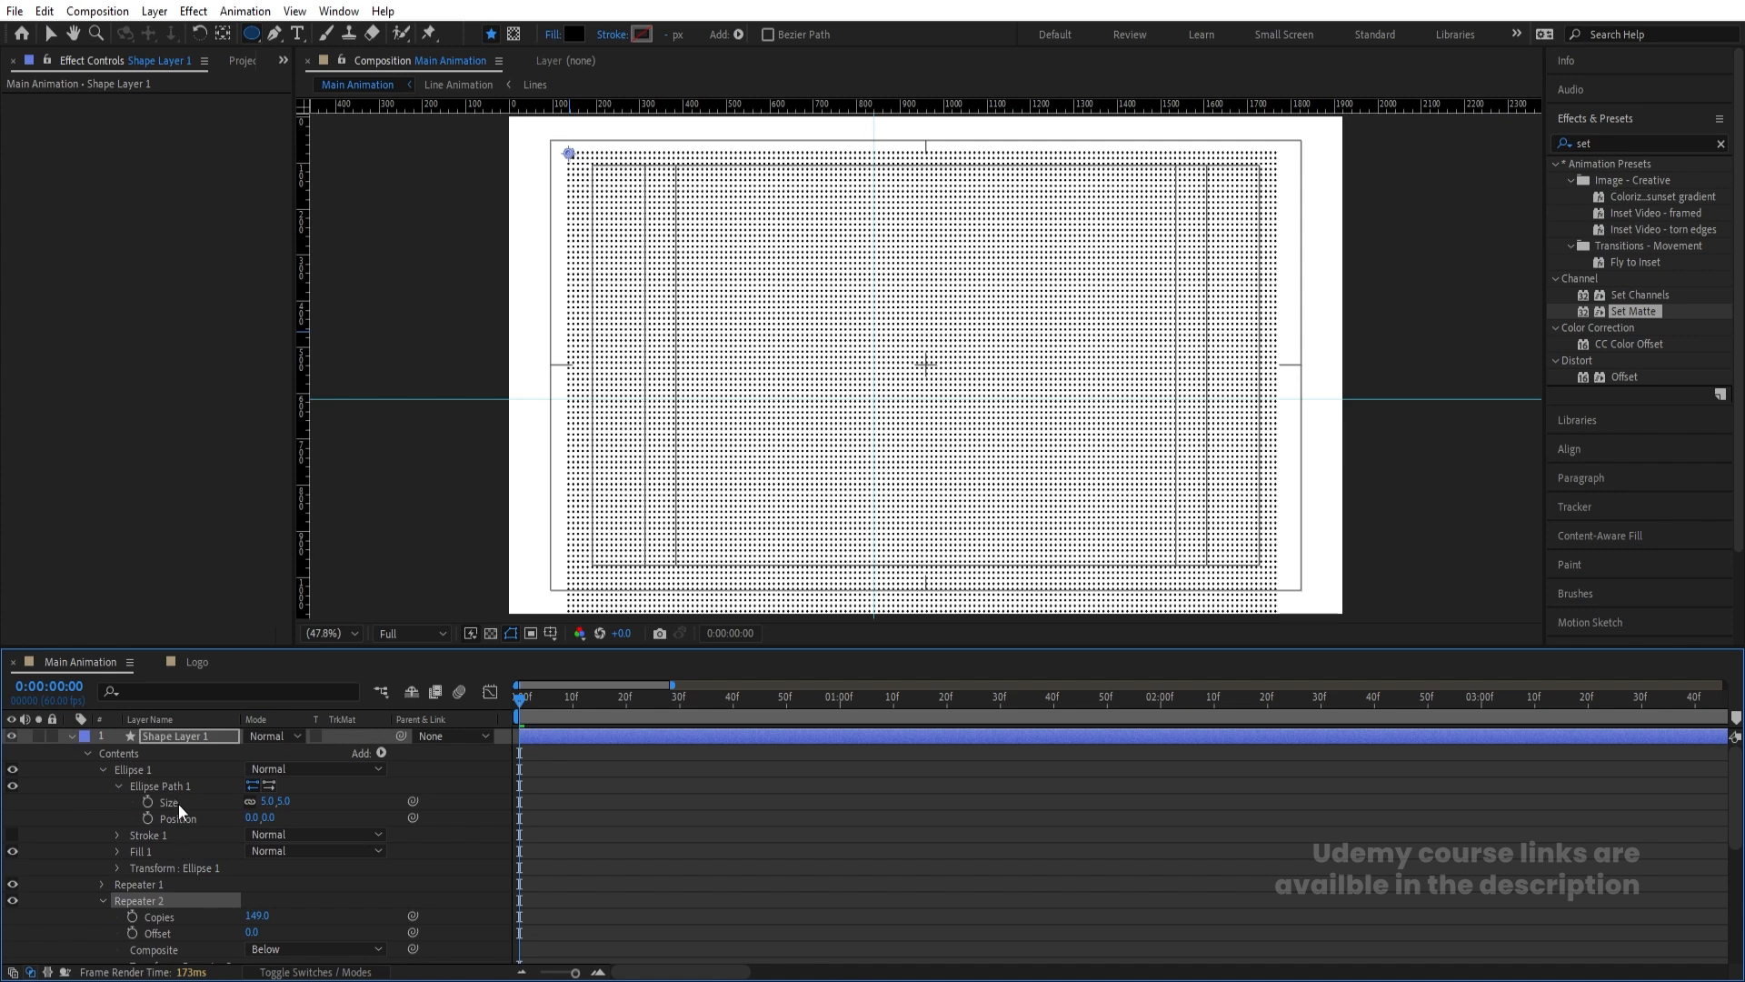
{"action": "left_click", "coordinate": [105, 853]}
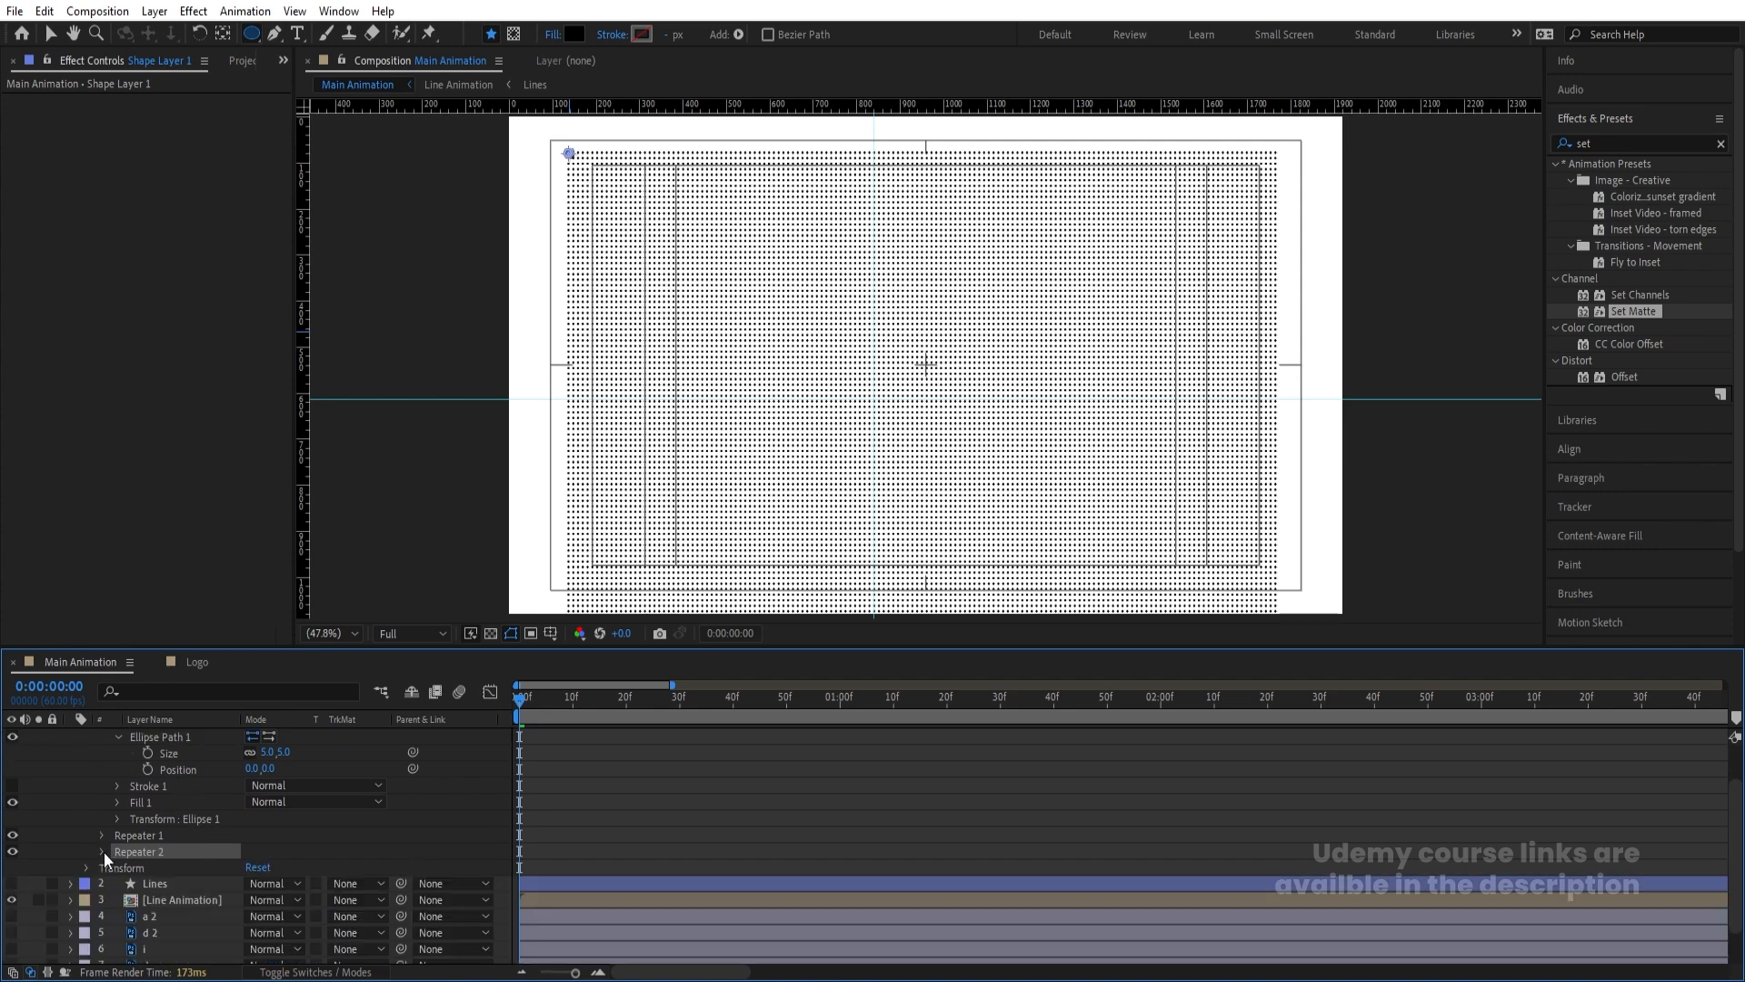
{"action": "left_click", "coordinate": [103, 852]}
{"action": "scroll", "coordinate": [182, 855], "scroll_direction": "down", "scroll_amount": 2}
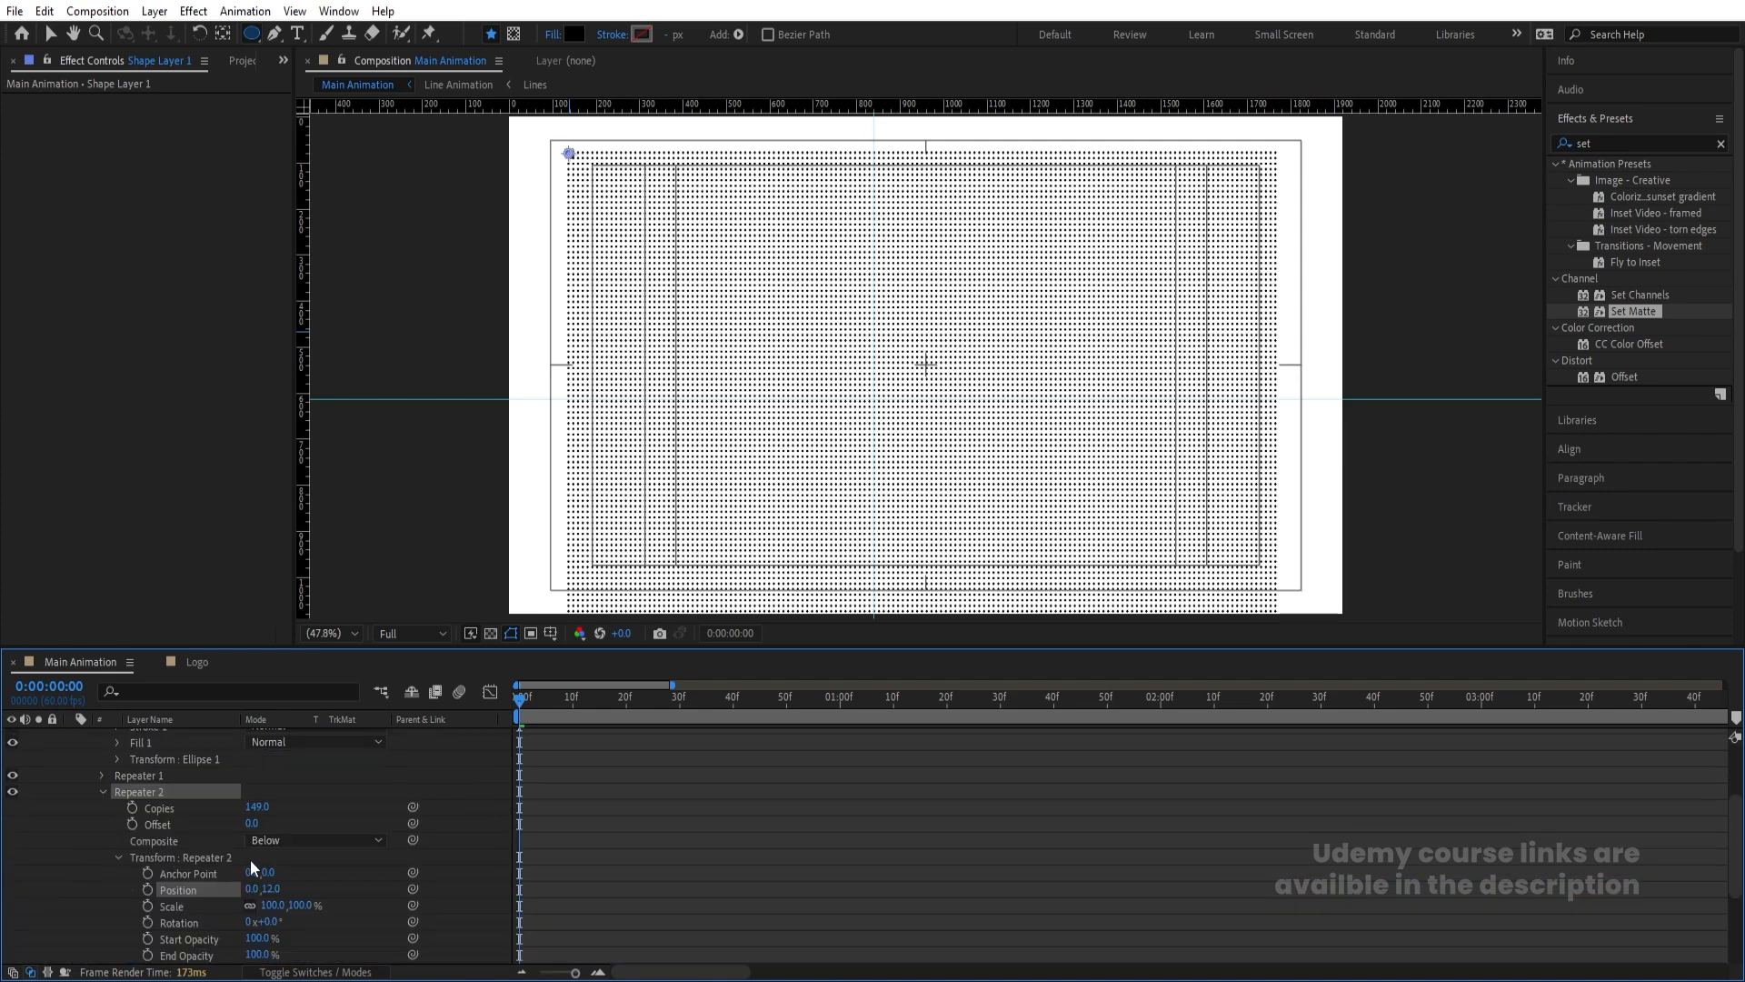
{"action": "left_click", "coordinate": [256, 806]}
{"action": "type", "text": "100"}
{"action": "key", "text": "Return"}
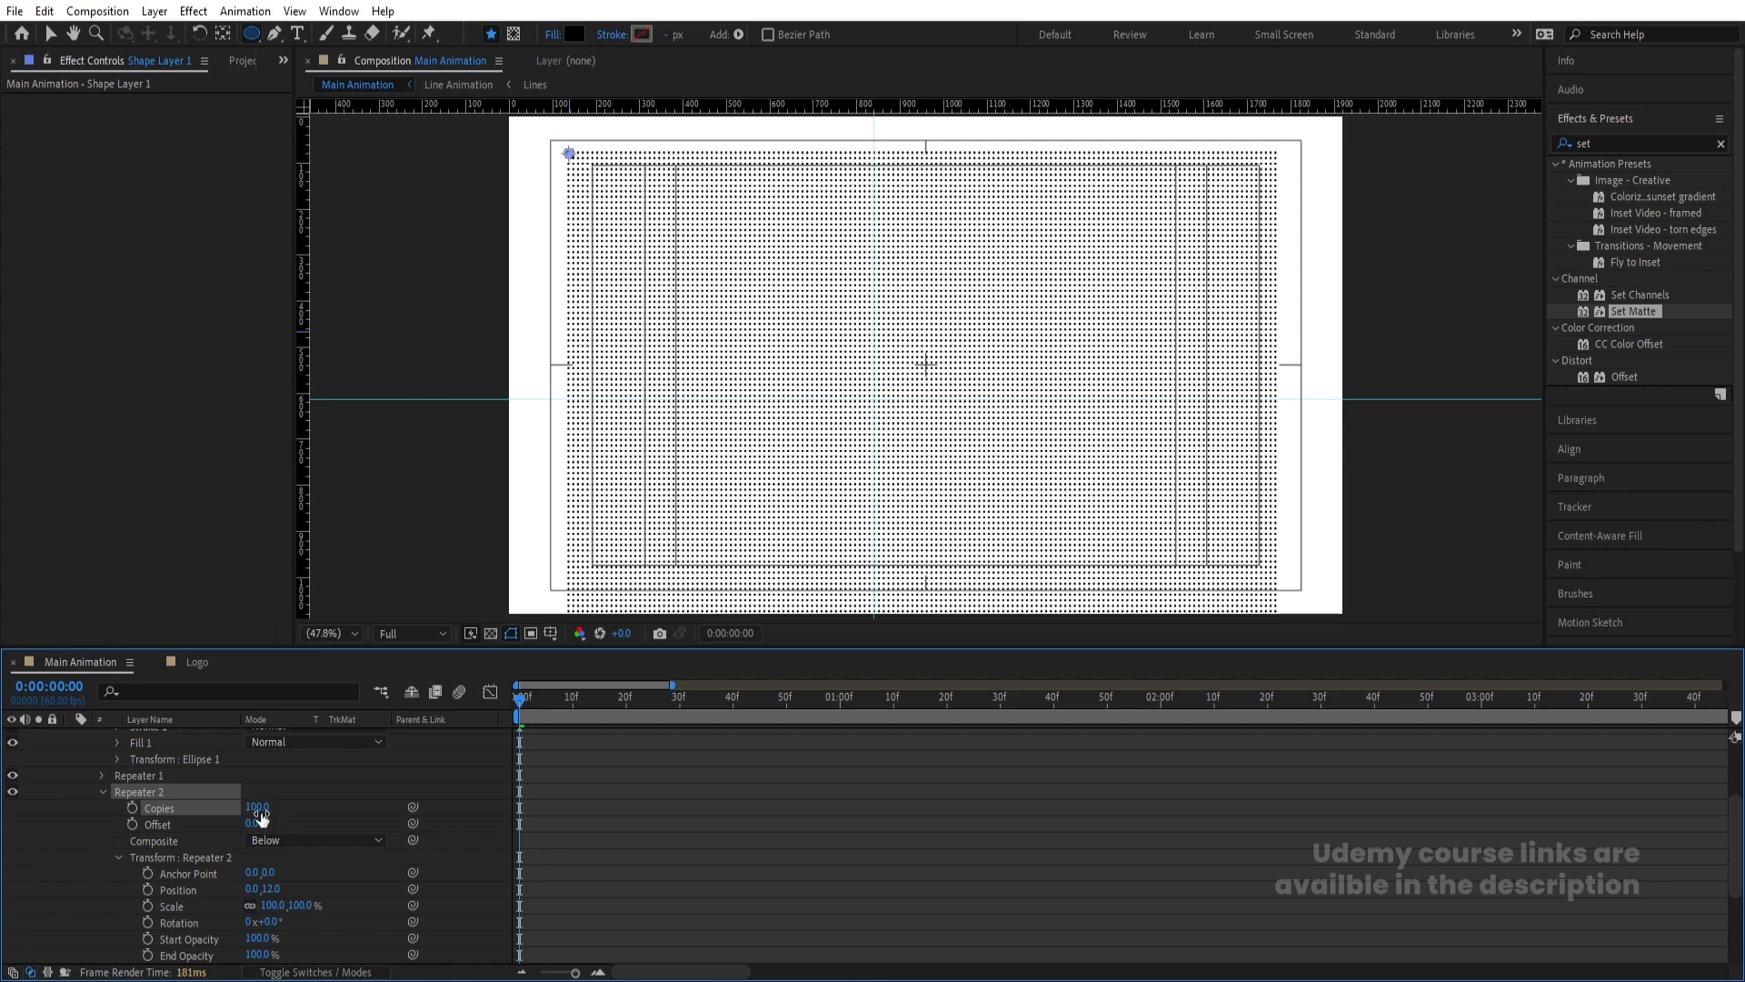
{"action": "left_click", "coordinate": [257, 806]}
{"action": "type", "text": "50"}
{"action": "key", "text": "Return"}
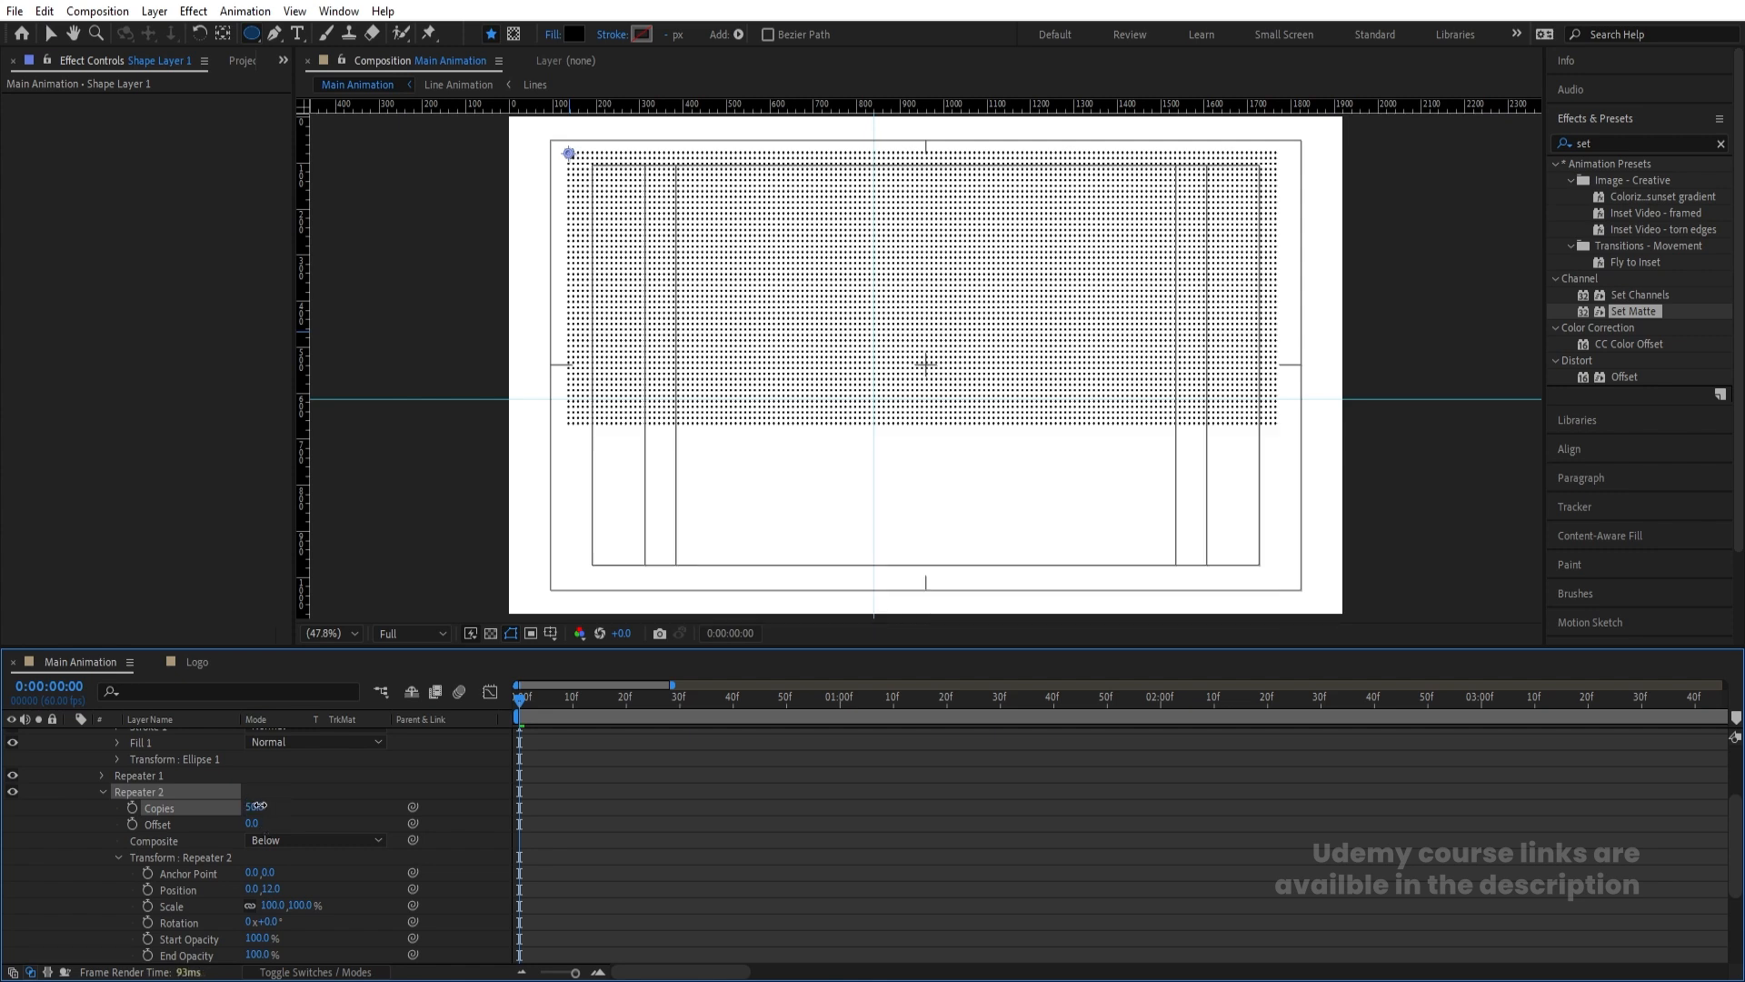
{"action": "left_click_drag", "start_coordinate": [257, 808], "coordinate": [292, 805]}
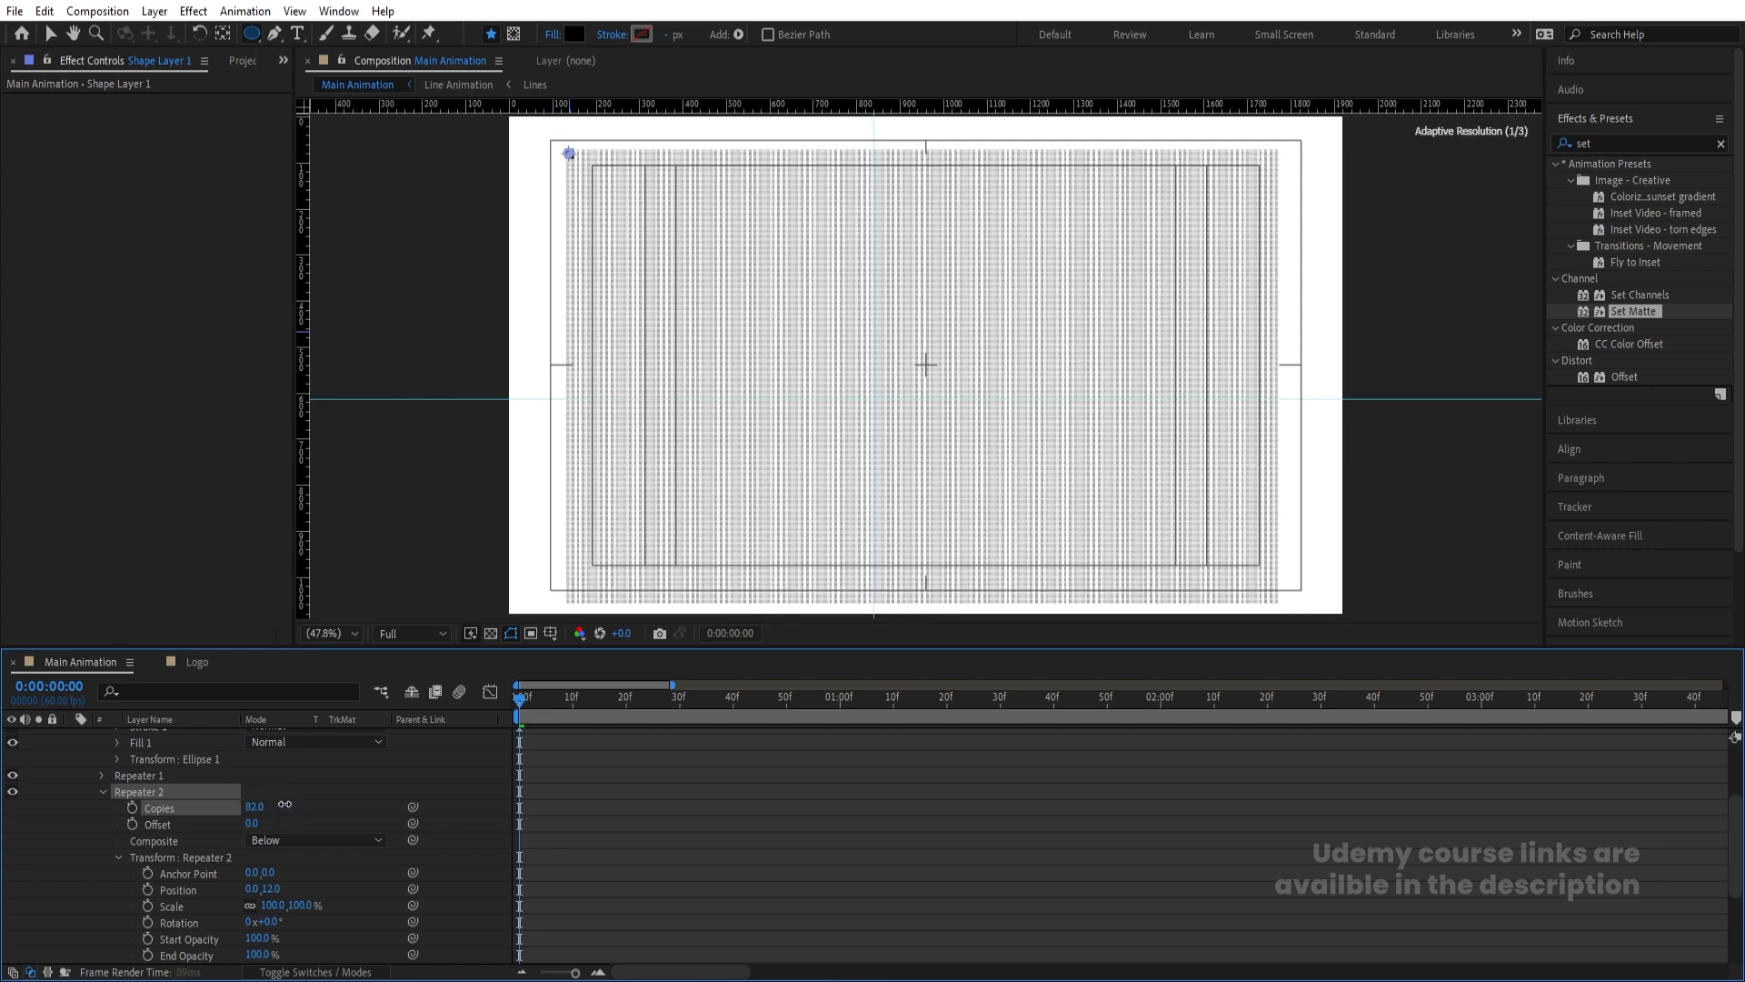
Collapse the dot pattern's shape layer and move the Lines layer directly below the Line Animation layer
{"action": "scroll", "coordinate": [118, 794], "scroll_direction": "up", "scroll_amount": 3}
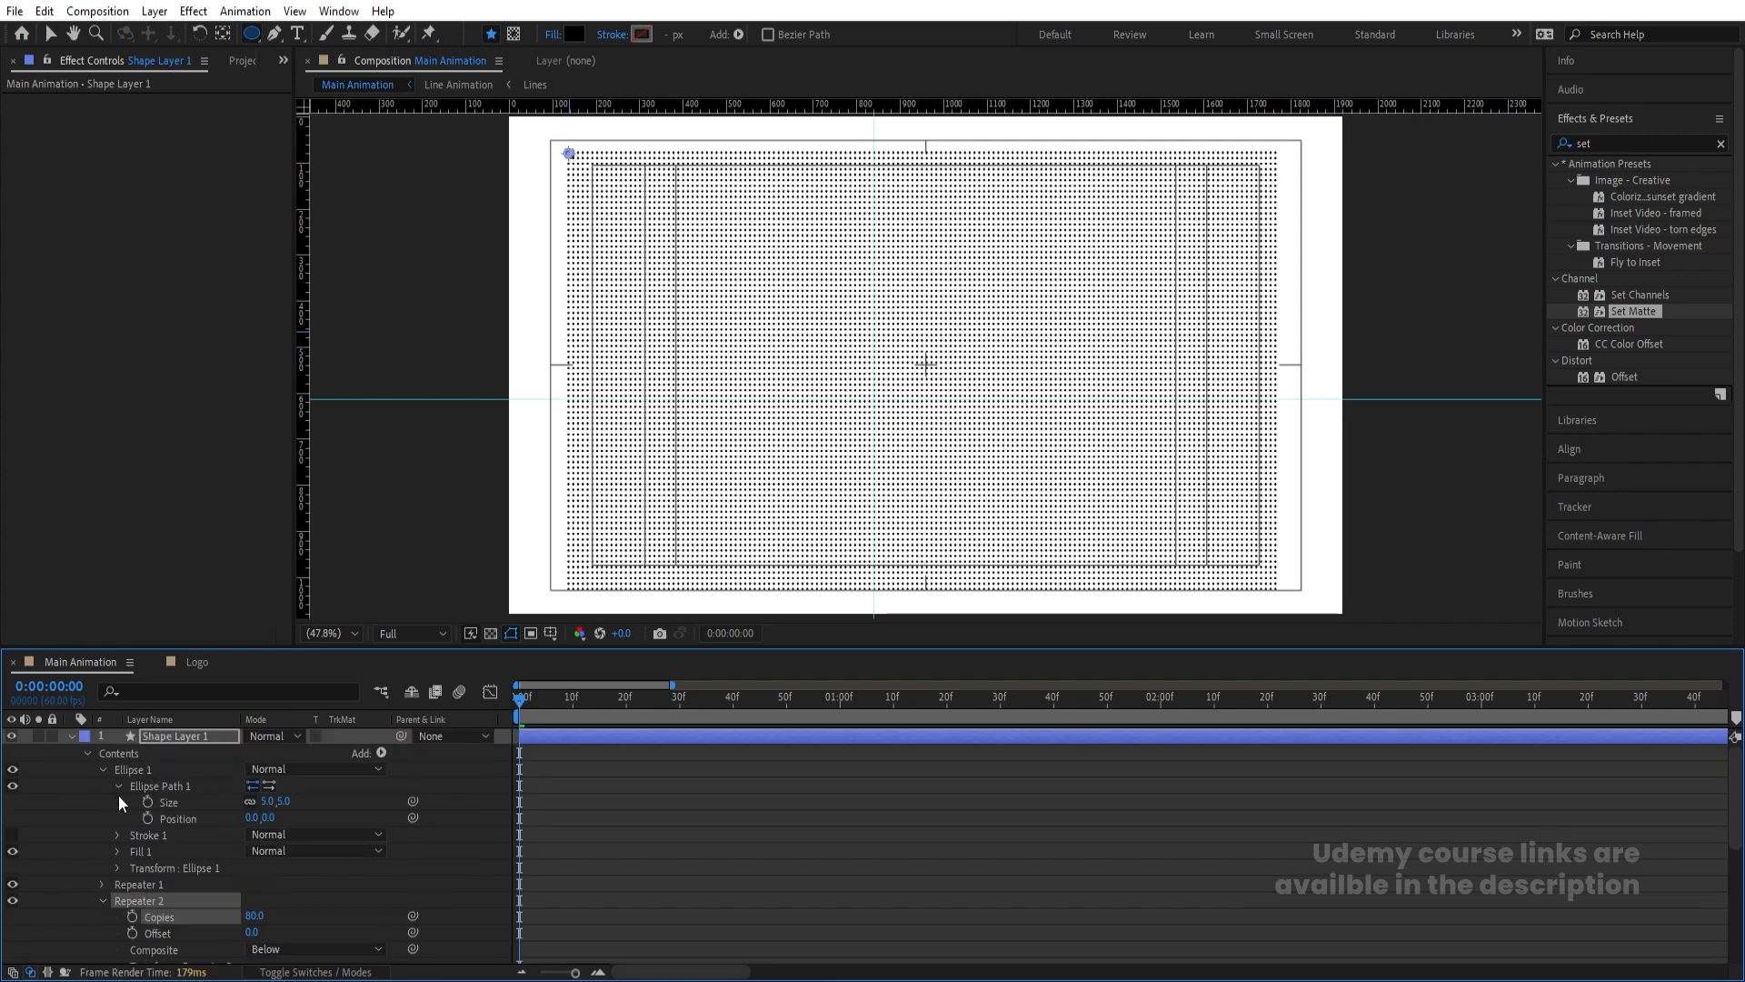
{"action": "left_click", "coordinate": [72, 738]}
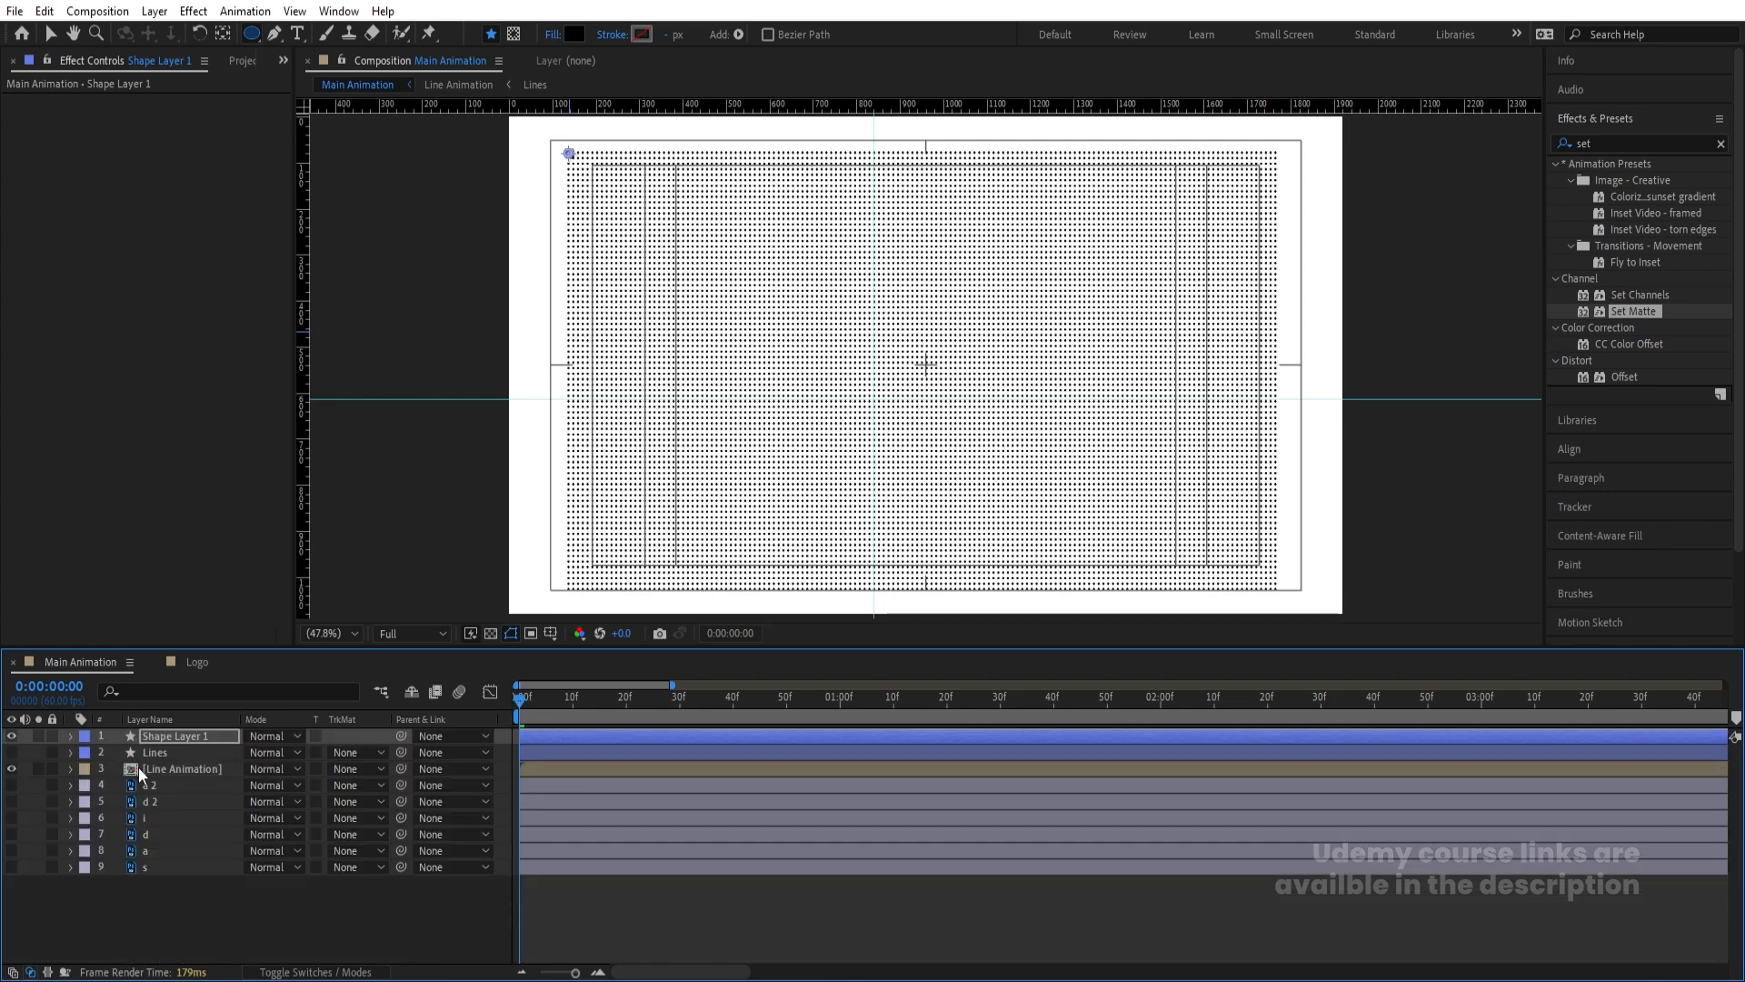
{"action": "left_click", "coordinate": [156, 929]}
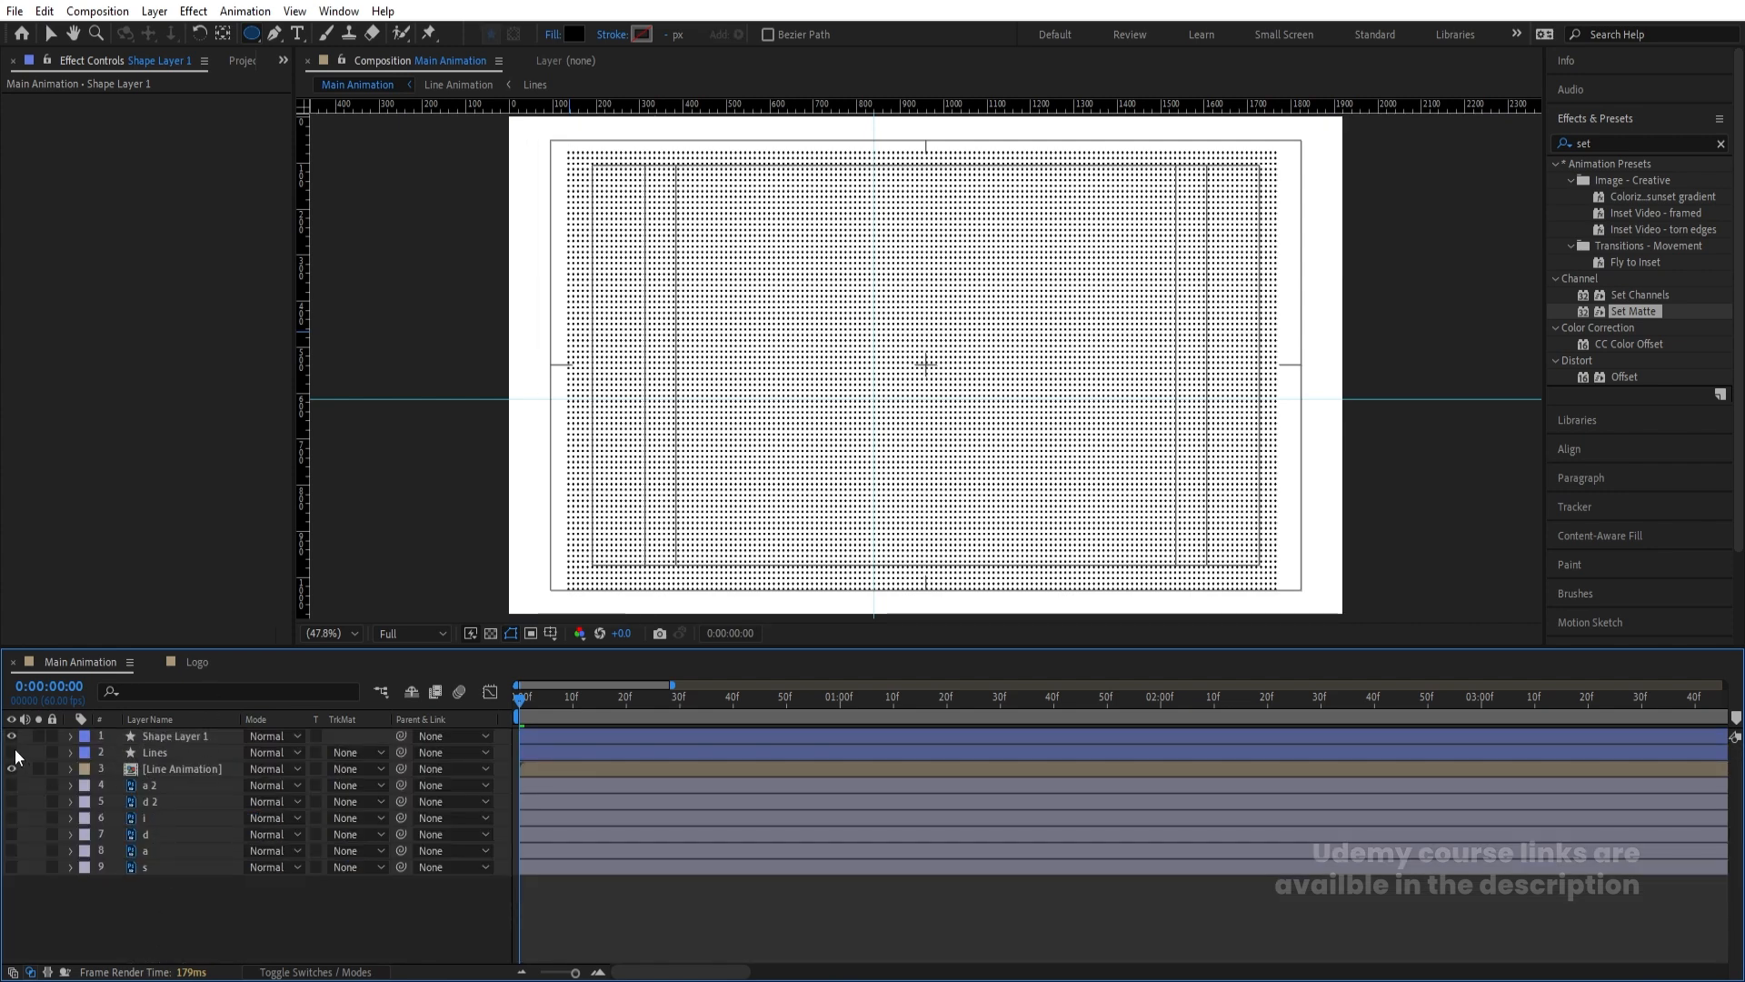
{"action": "left_click_drag", "start_coordinate": [142, 752], "coordinate": [171, 774]}
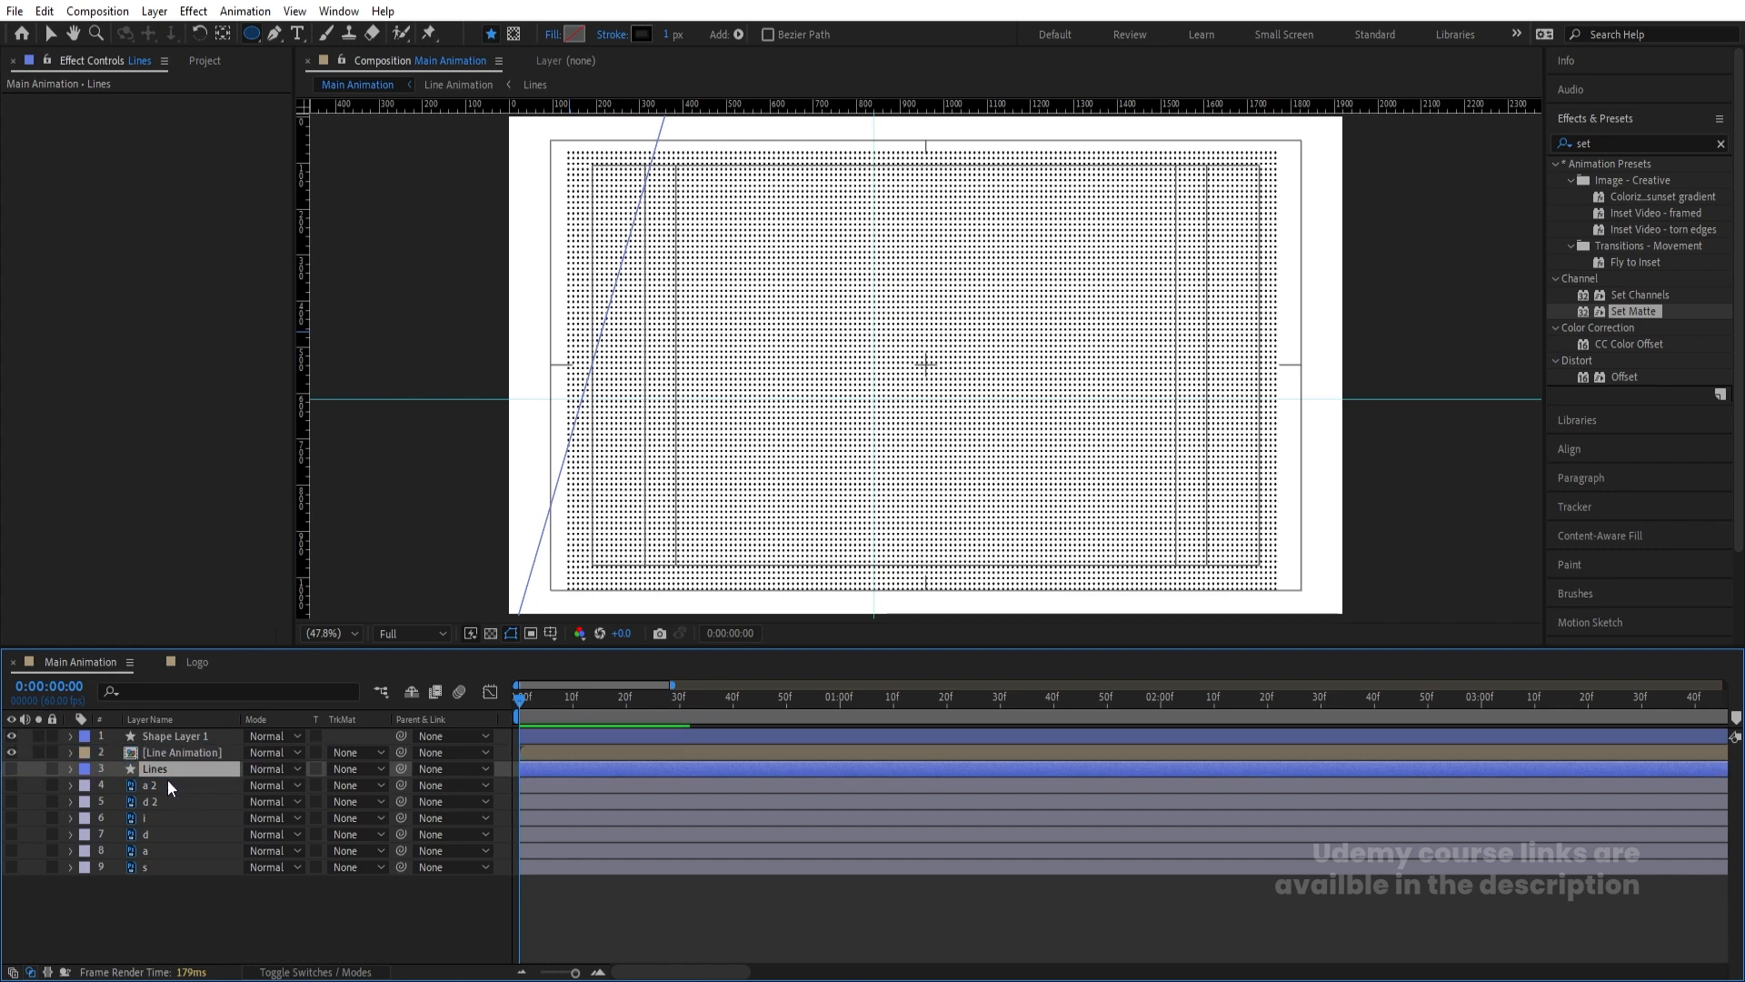
Hide the dot pattern and Line Animation layers, show Lines, and set its track matte to Alpha Matte Line Animation
{"action": "left_click", "coordinate": [11, 735]}
{"action": "left_click", "coordinate": [13, 769]}
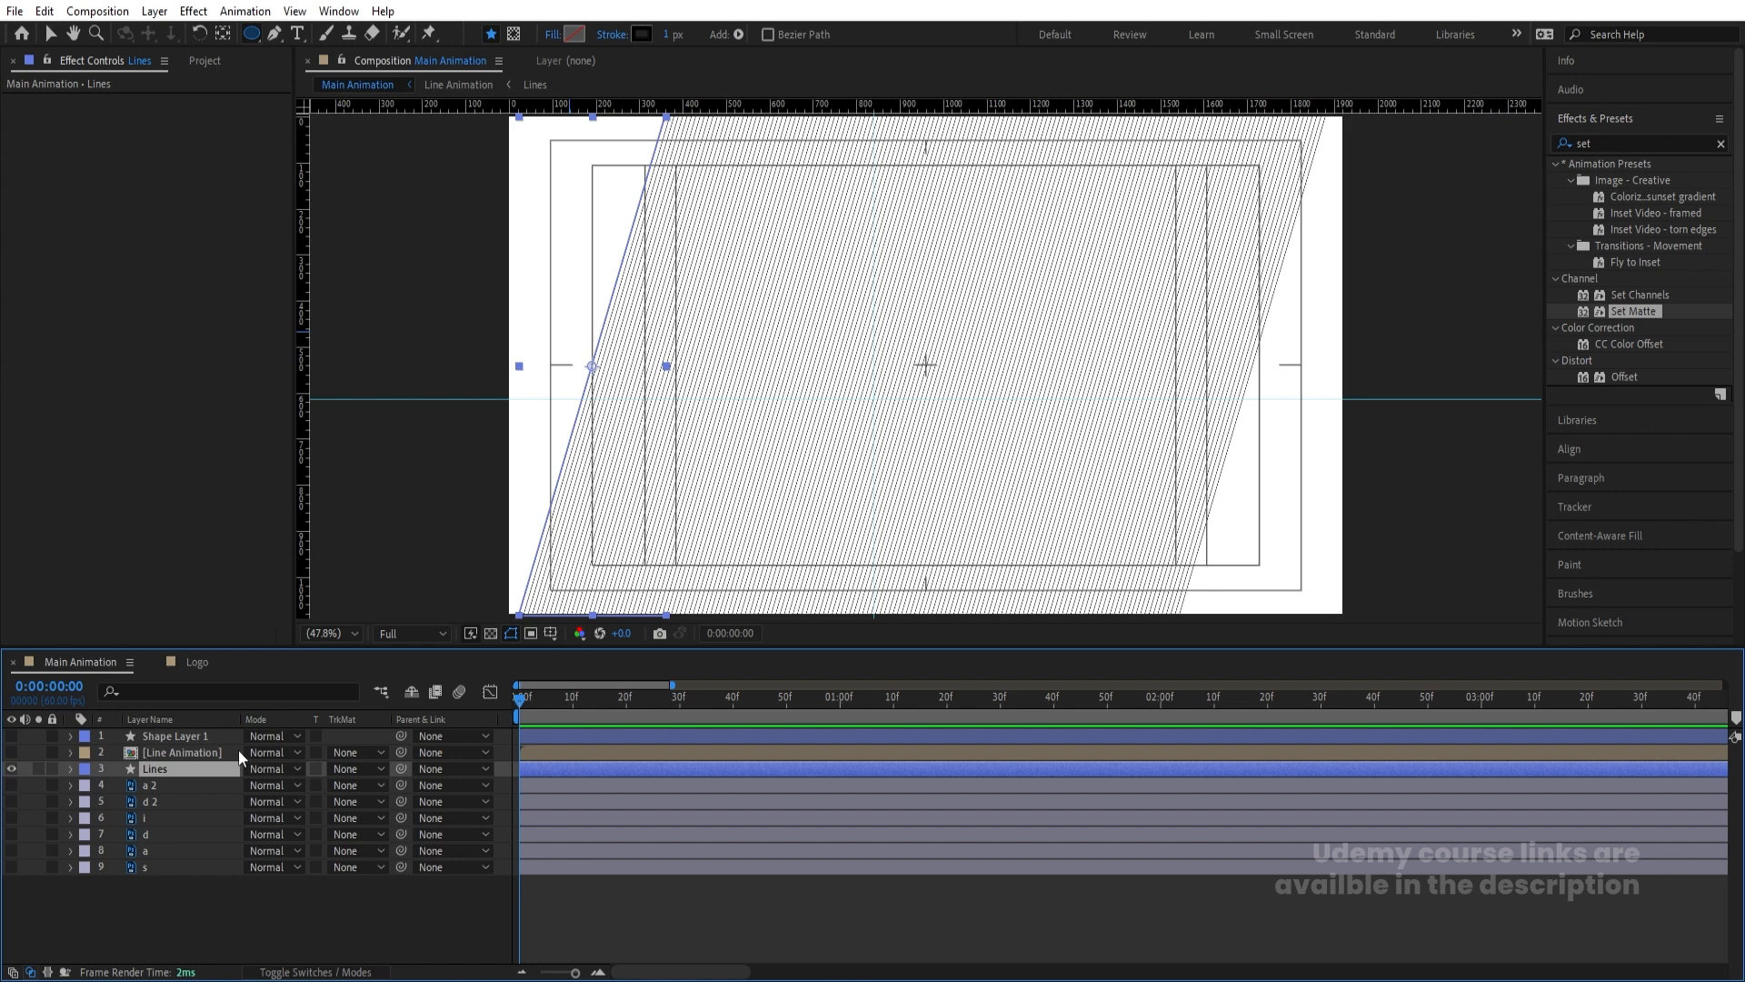
{"action": "left_click", "coordinate": [335, 769]}
{"action": "left_click", "coordinate": [372, 816]}
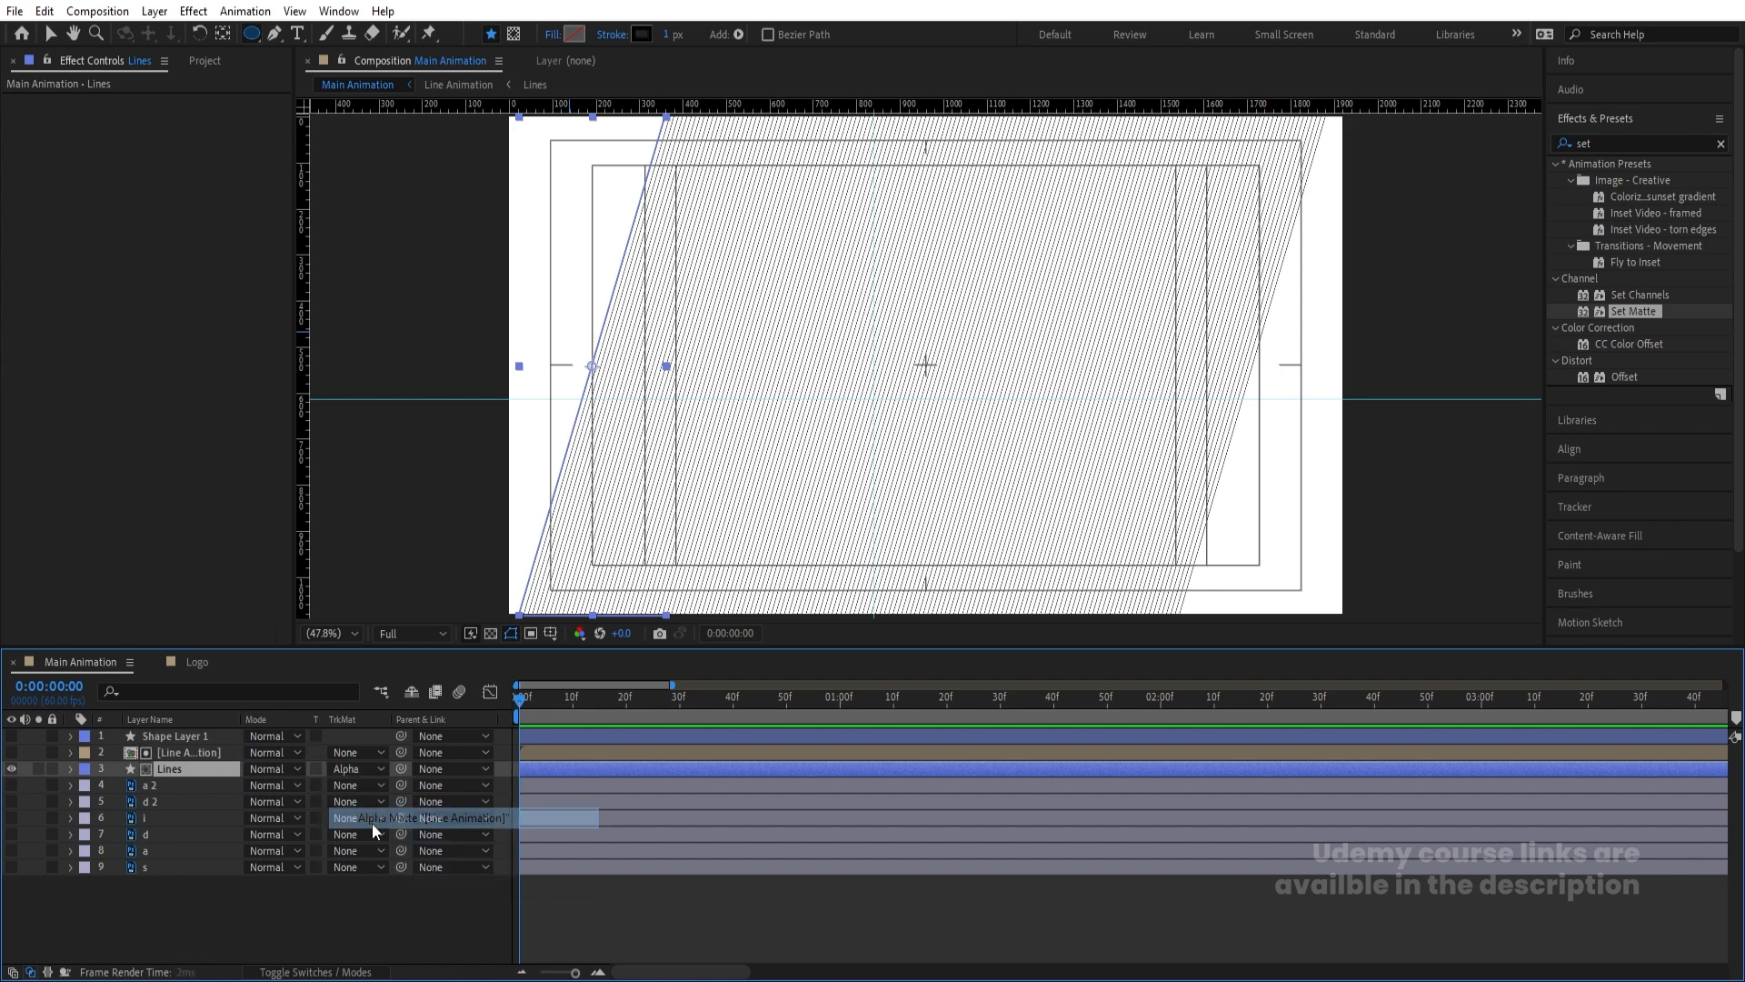
Preview the matted line stripes, zoom into the timeline, and move the current time to frame 10
{"action": "key", "text": "space"}
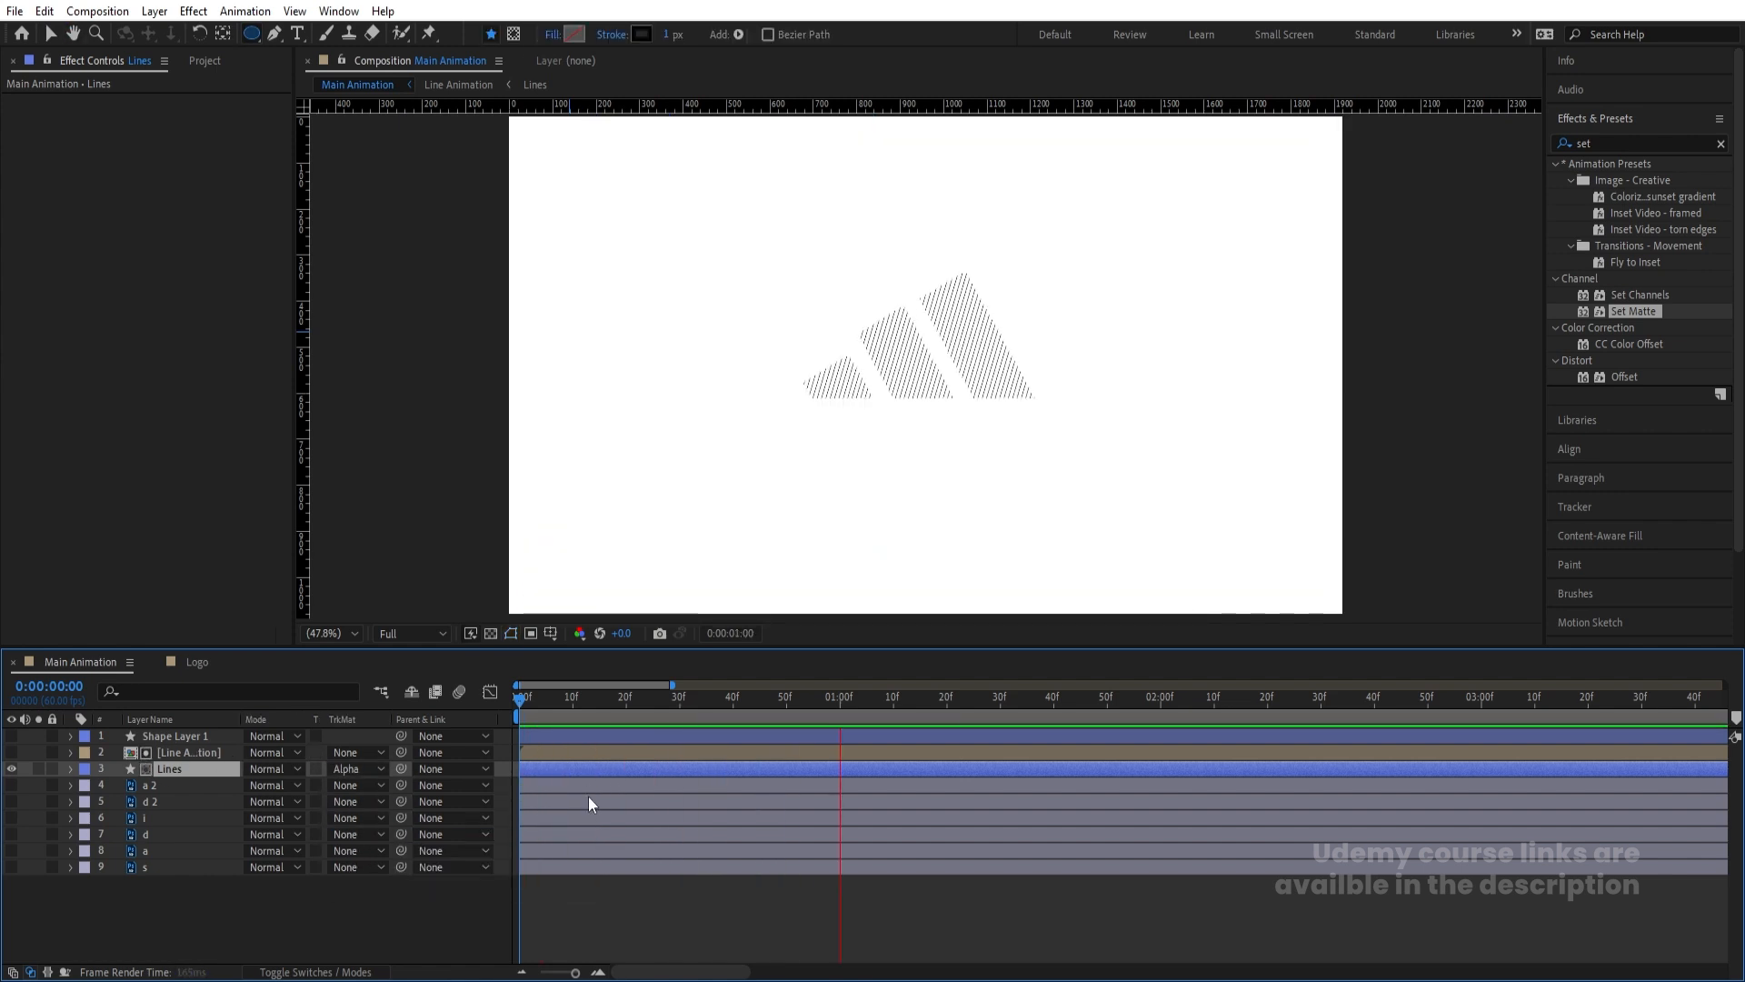
{"action": "left_click_drag", "start_coordinate": [540, 705], "coordinate": [446, 718]}
{"action": "key", "text": "equal"}
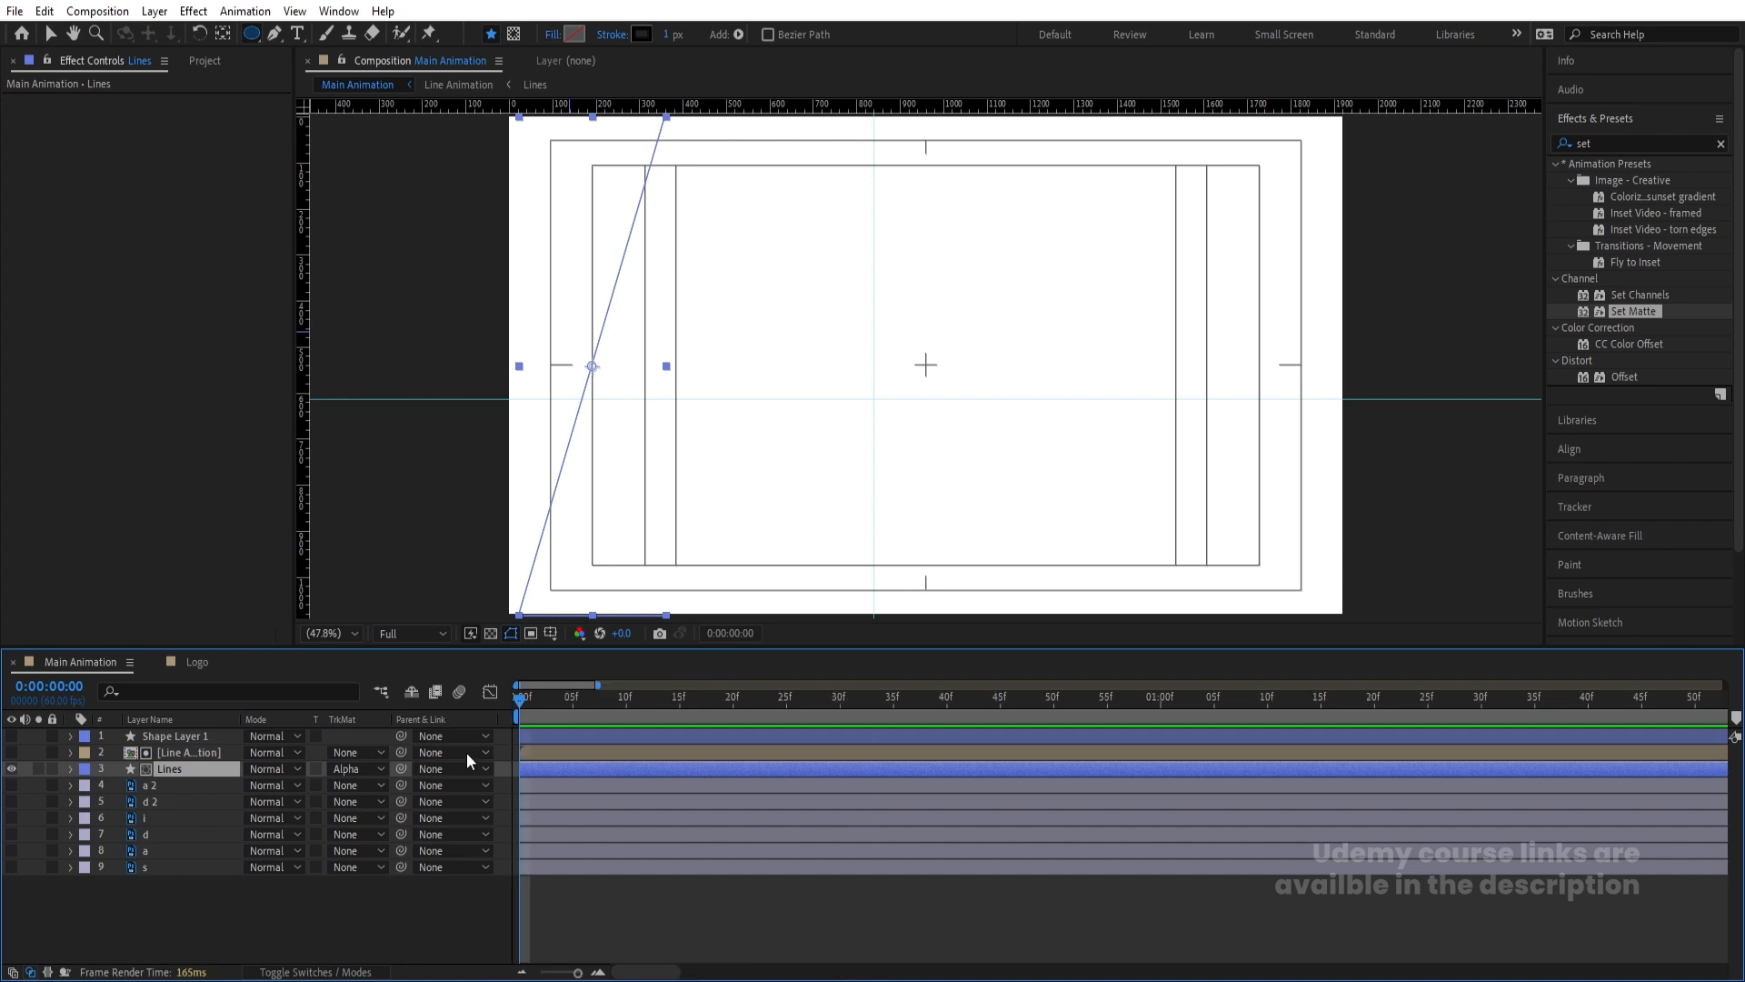
{"action": "left_click_drag", "start_coordinate": [584, 705], "coordinate": [626, 720]}
Duplicate the Line Animation layer and make the duplicate visible
{"action": "left_click", "coordinate": [166, 754]}
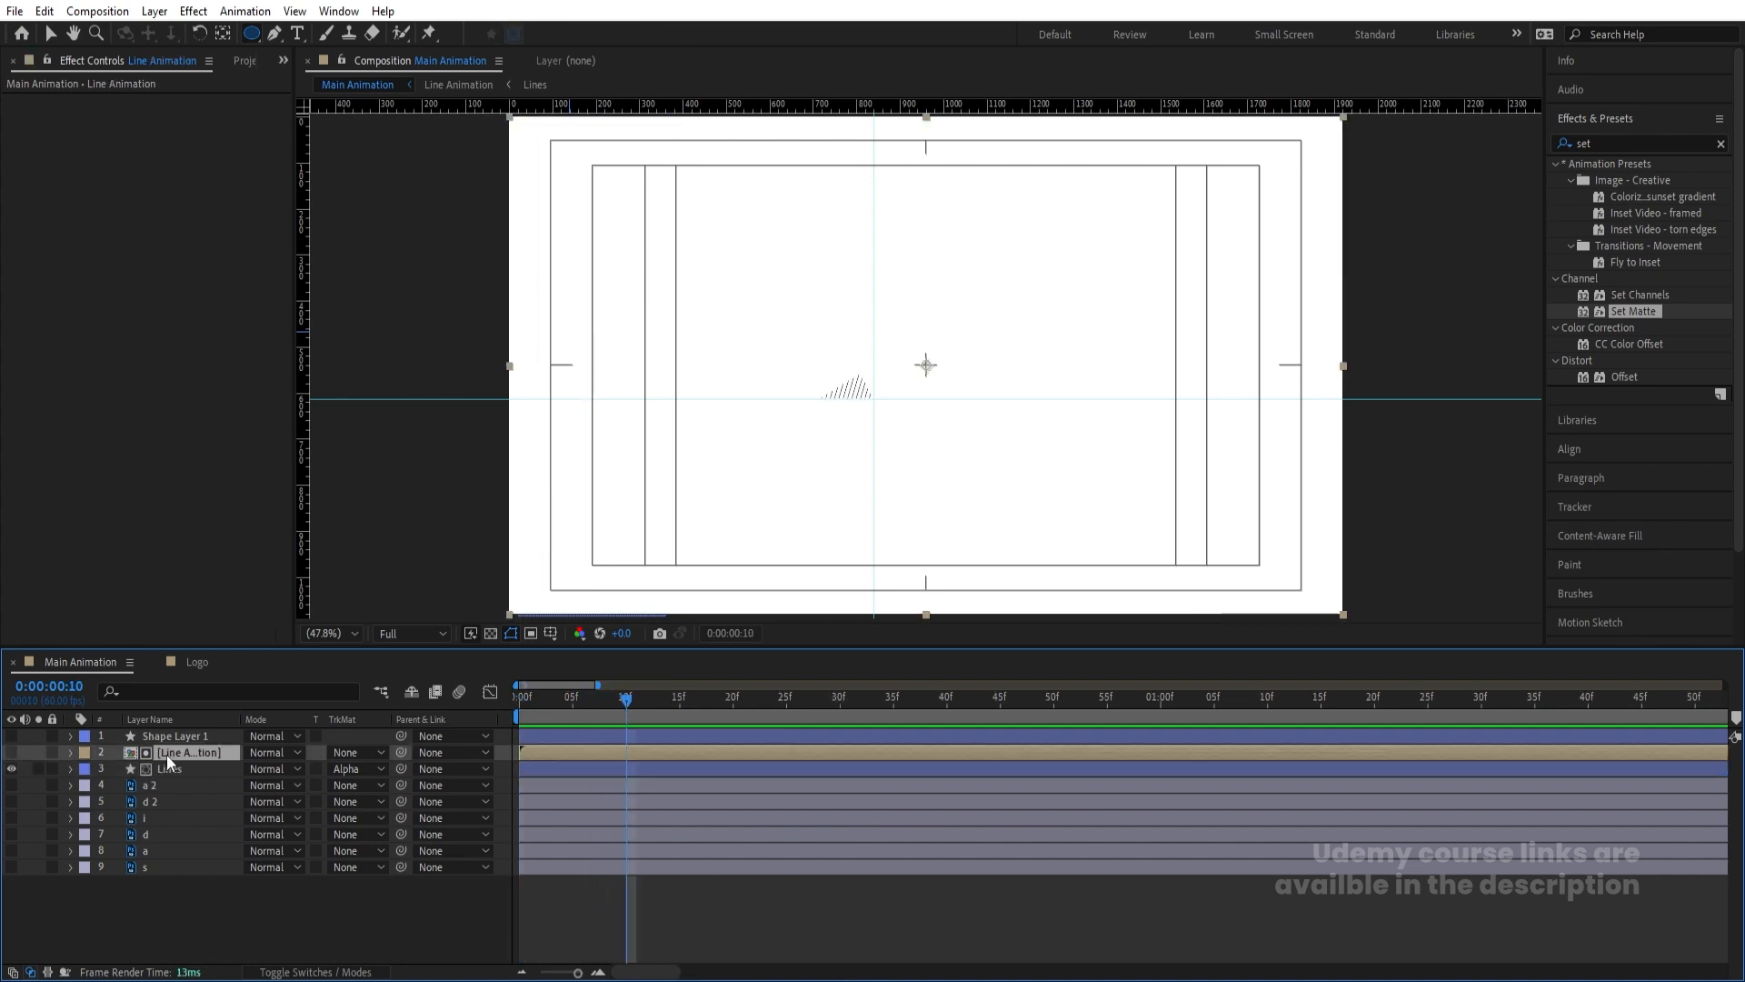
{"action": "key", "text": "ctrl+d"}
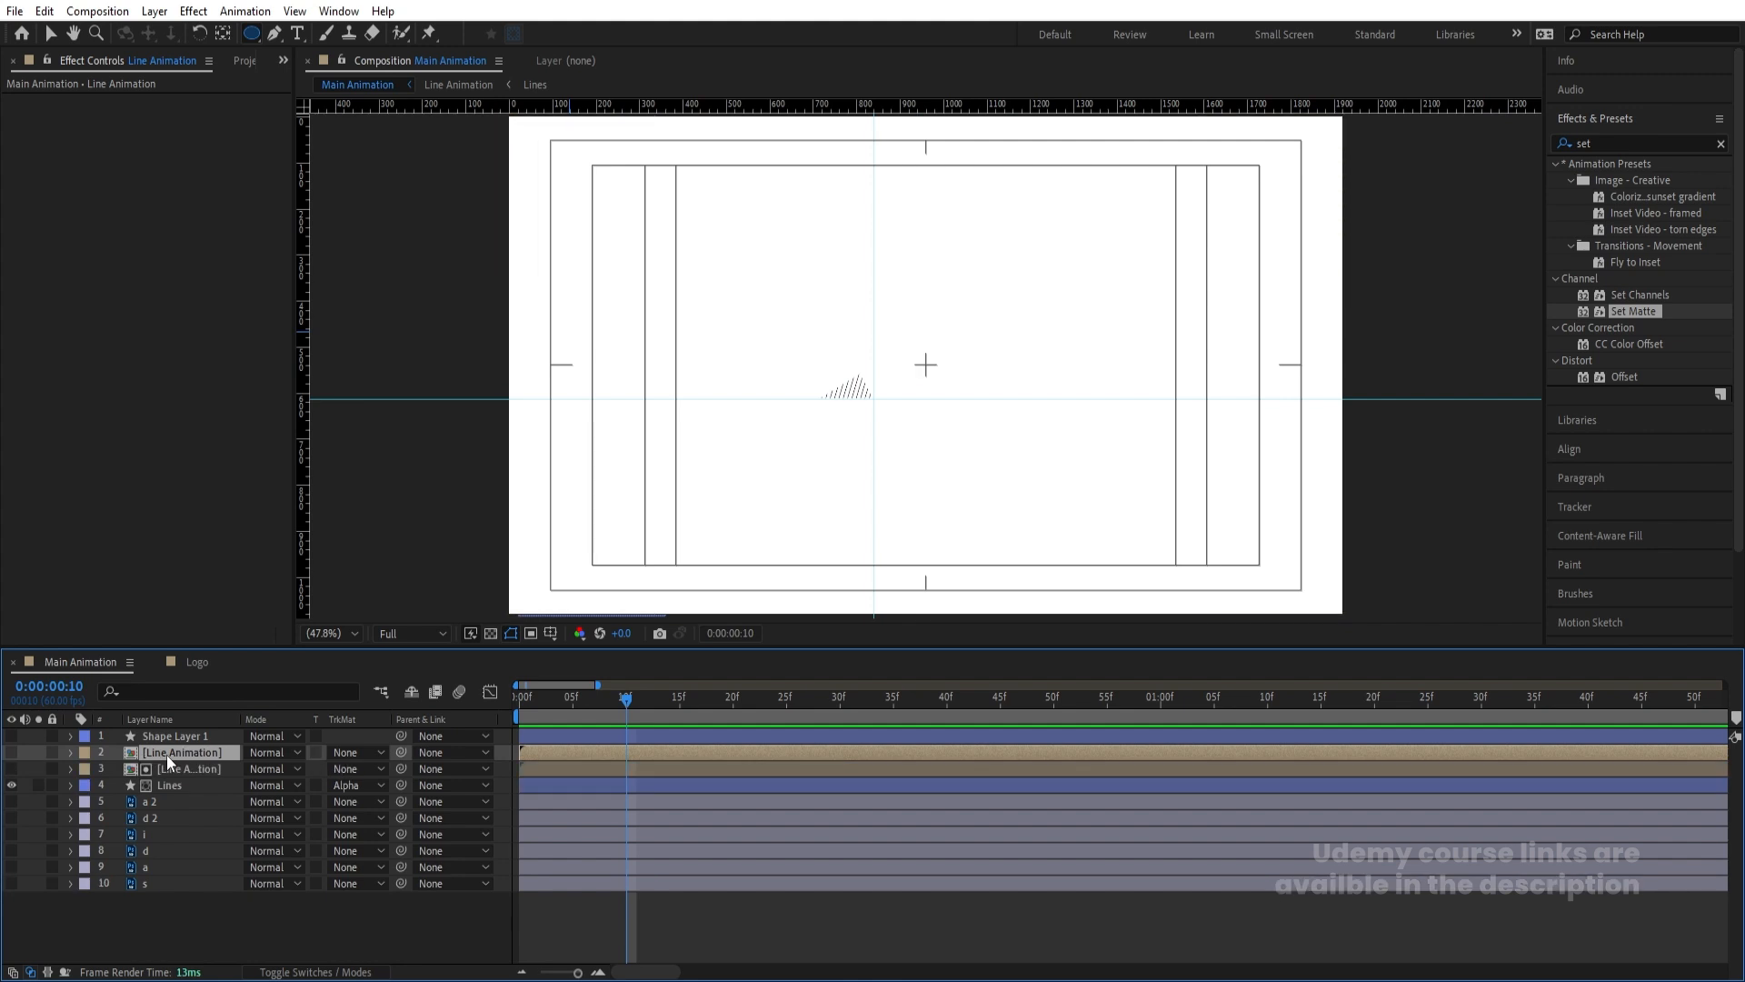
{"action": "left_click", "coordinate": [11, 752]}
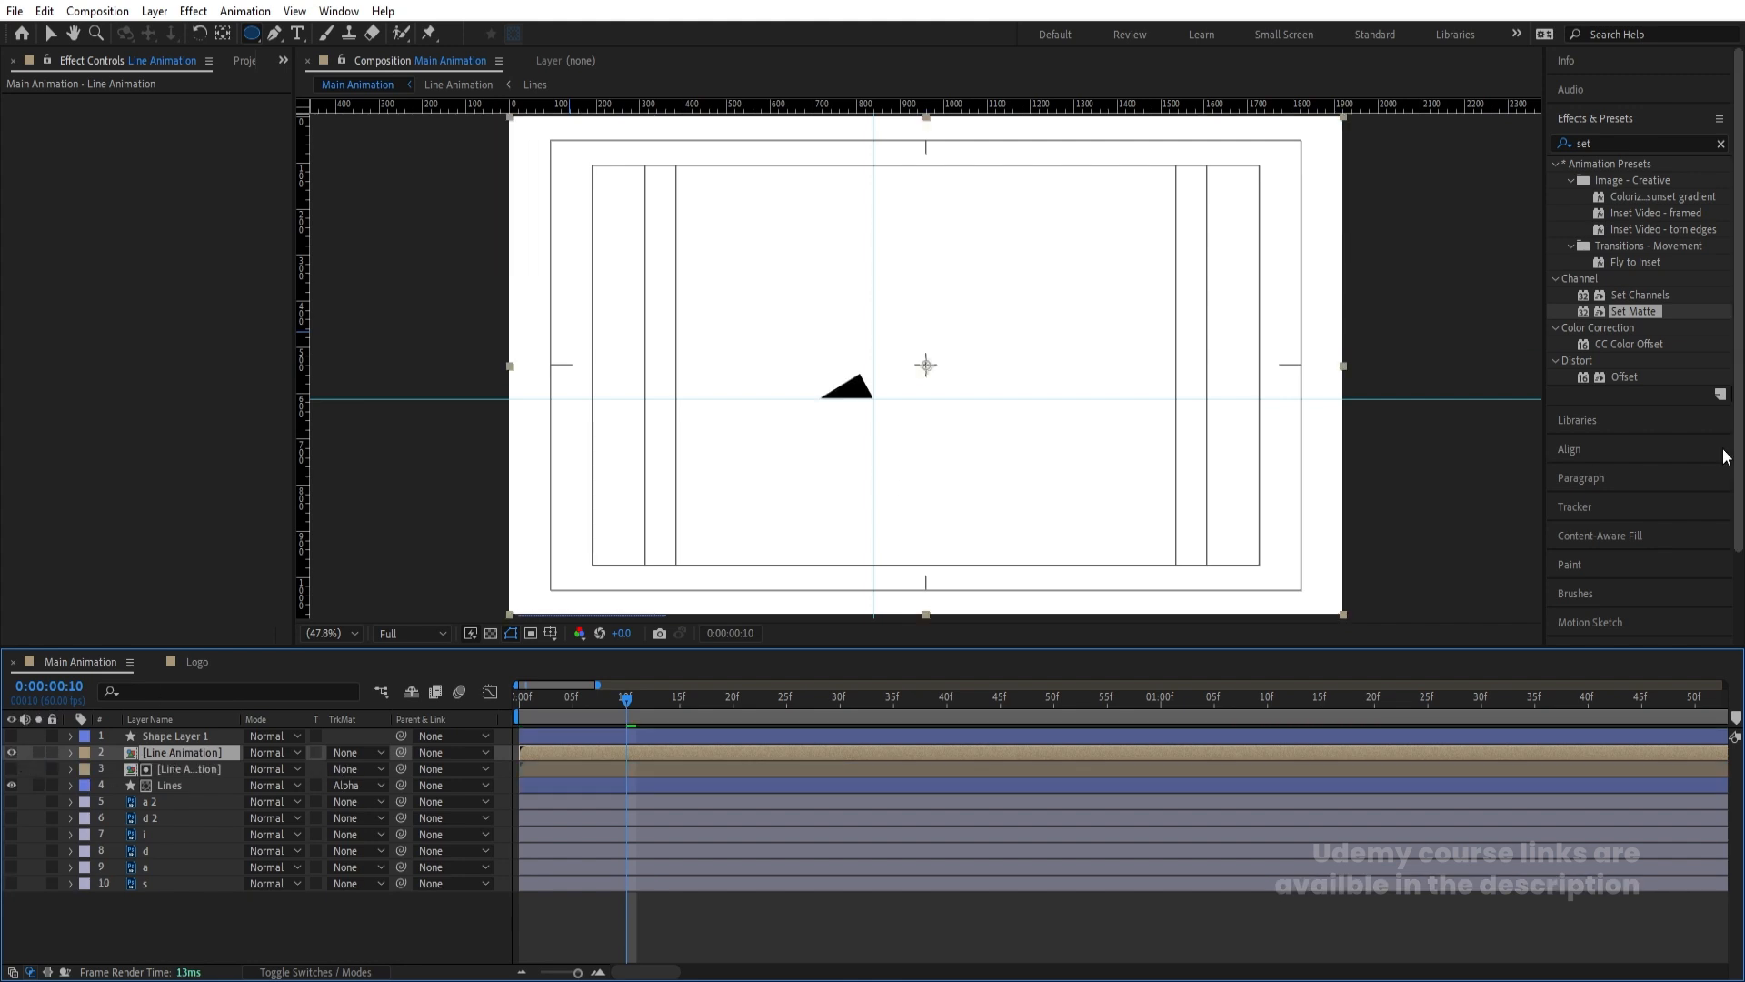
Apply the Fill effect to the duplicated Line Animation layer and set its color to white
{"action": "left_click", "coordinate": [1614, 143]}
{"action": "left_click", "coordinate": [1607, 145]}
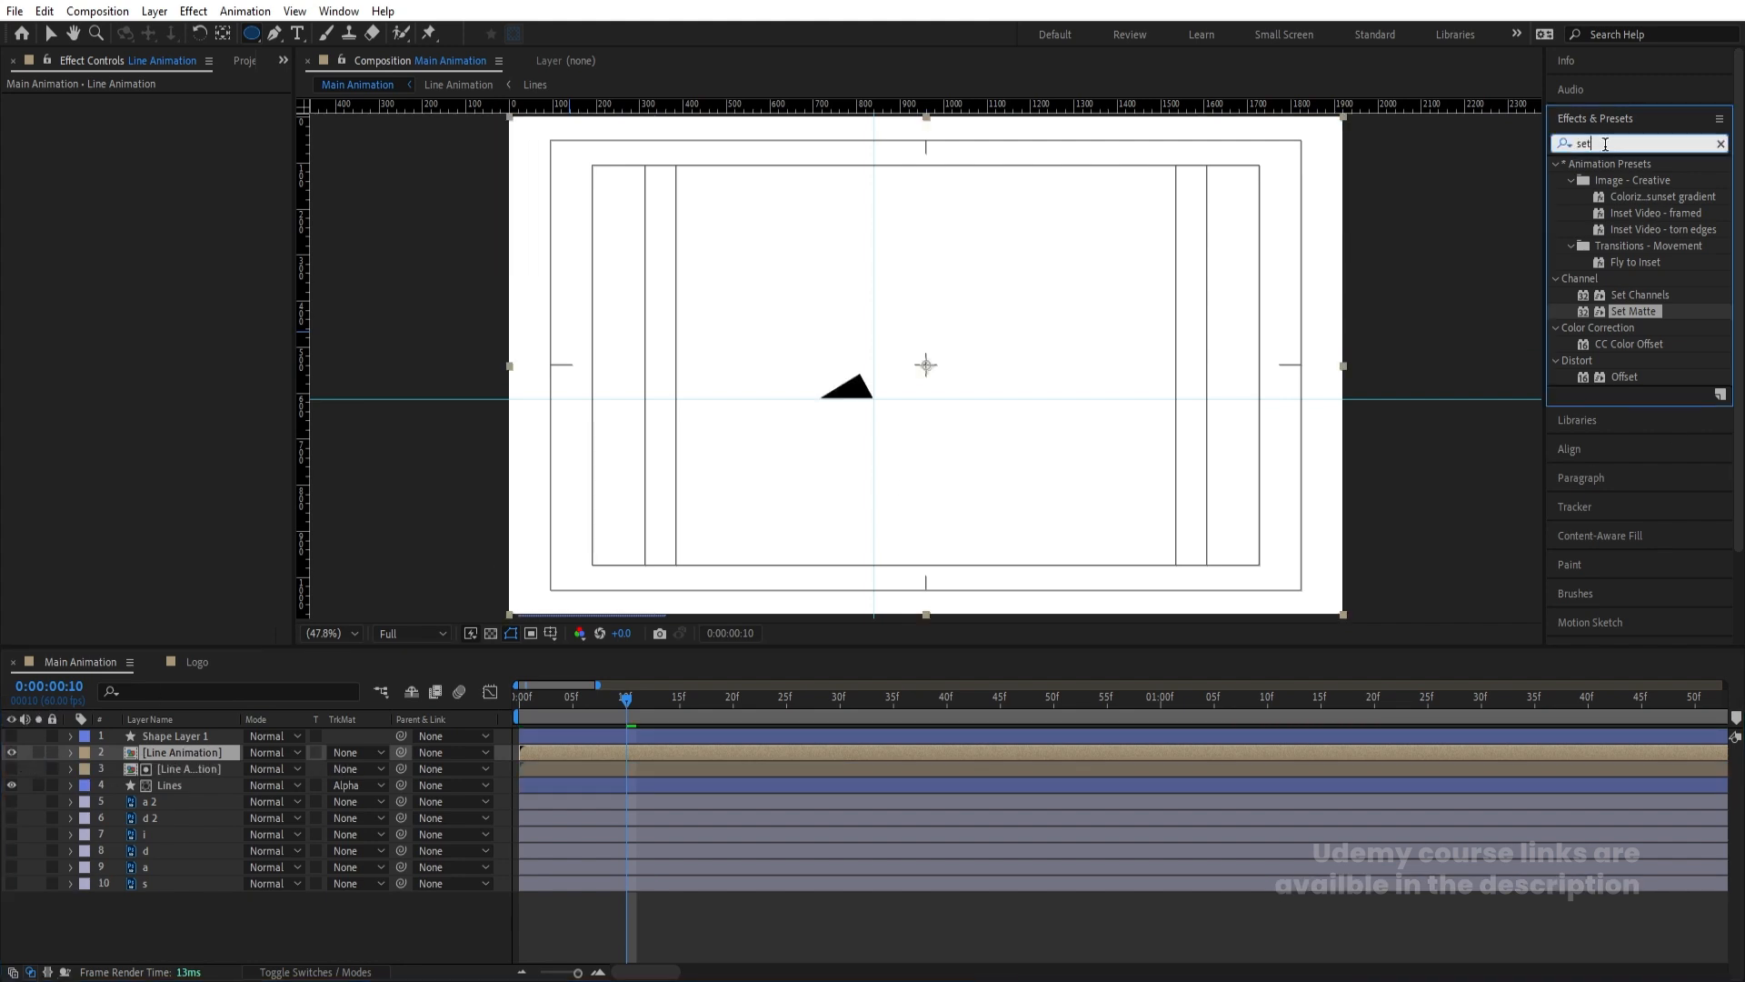
{"action": "type", "text": "fill"}
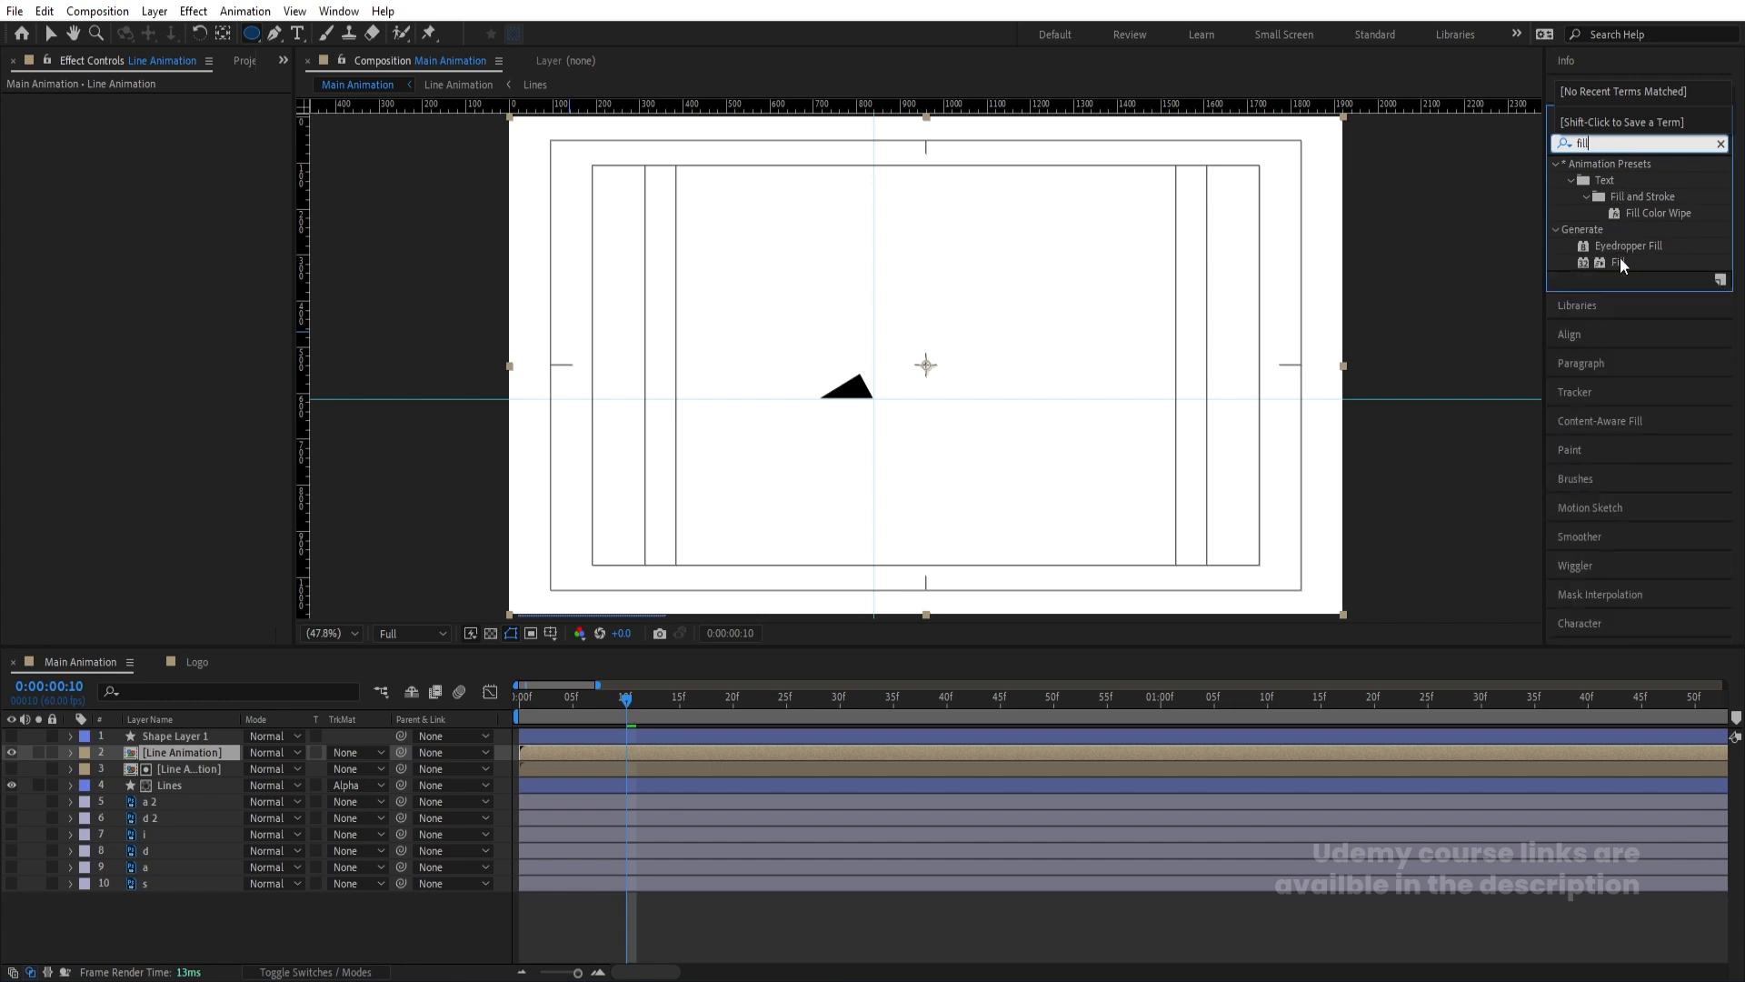
{"action": "double_click", "coordinate": [1618, 262]}
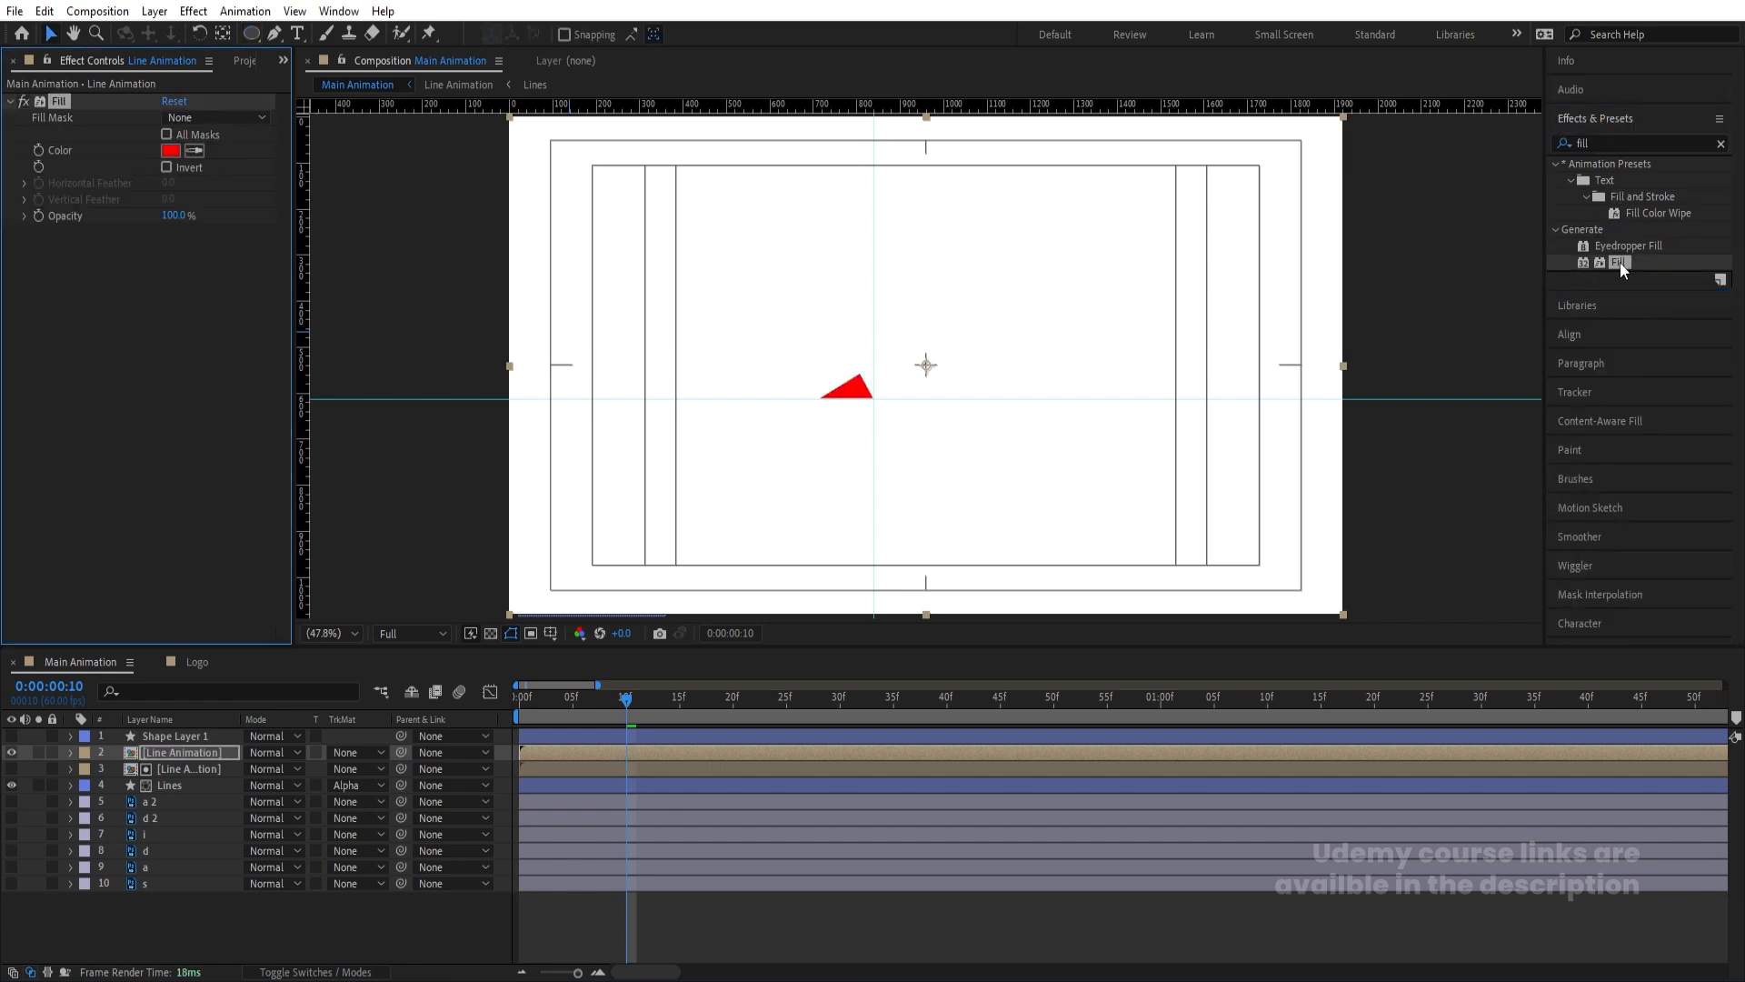
{"action": "left_click", "coordinate": [170, 150]}
{"action": "key", "text": "Return"}
Shift the white Line Animation layer to start at about frame 20 and preview the stripe animation
{"action": "left_click_drag", "start_coordinate": [544, 753], "coordinate": [649, 750]}
{"action": "key", "text": "space"}
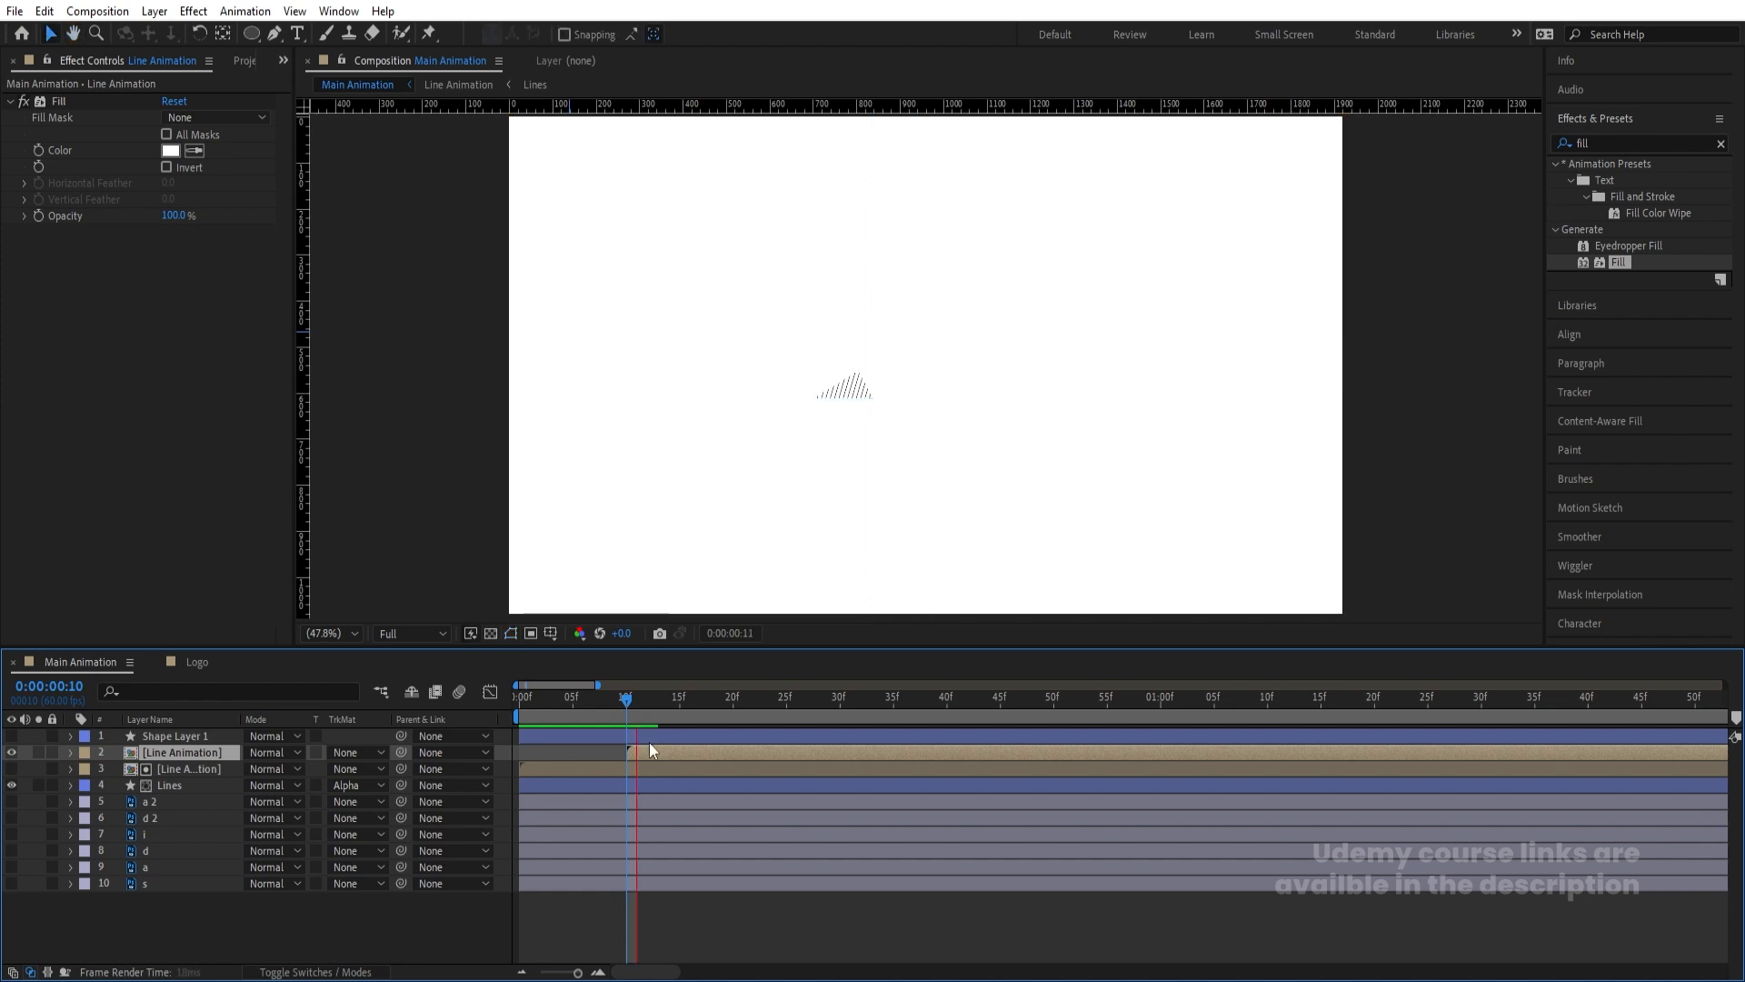
{"action": "key", "text": "space"}
{"action": "left_click_drag", "start_coordinate": [651, 700], "coordinate": [492, 702]}
{"action": "key", "text": "space"}
{"action": "key", "text": "space"}
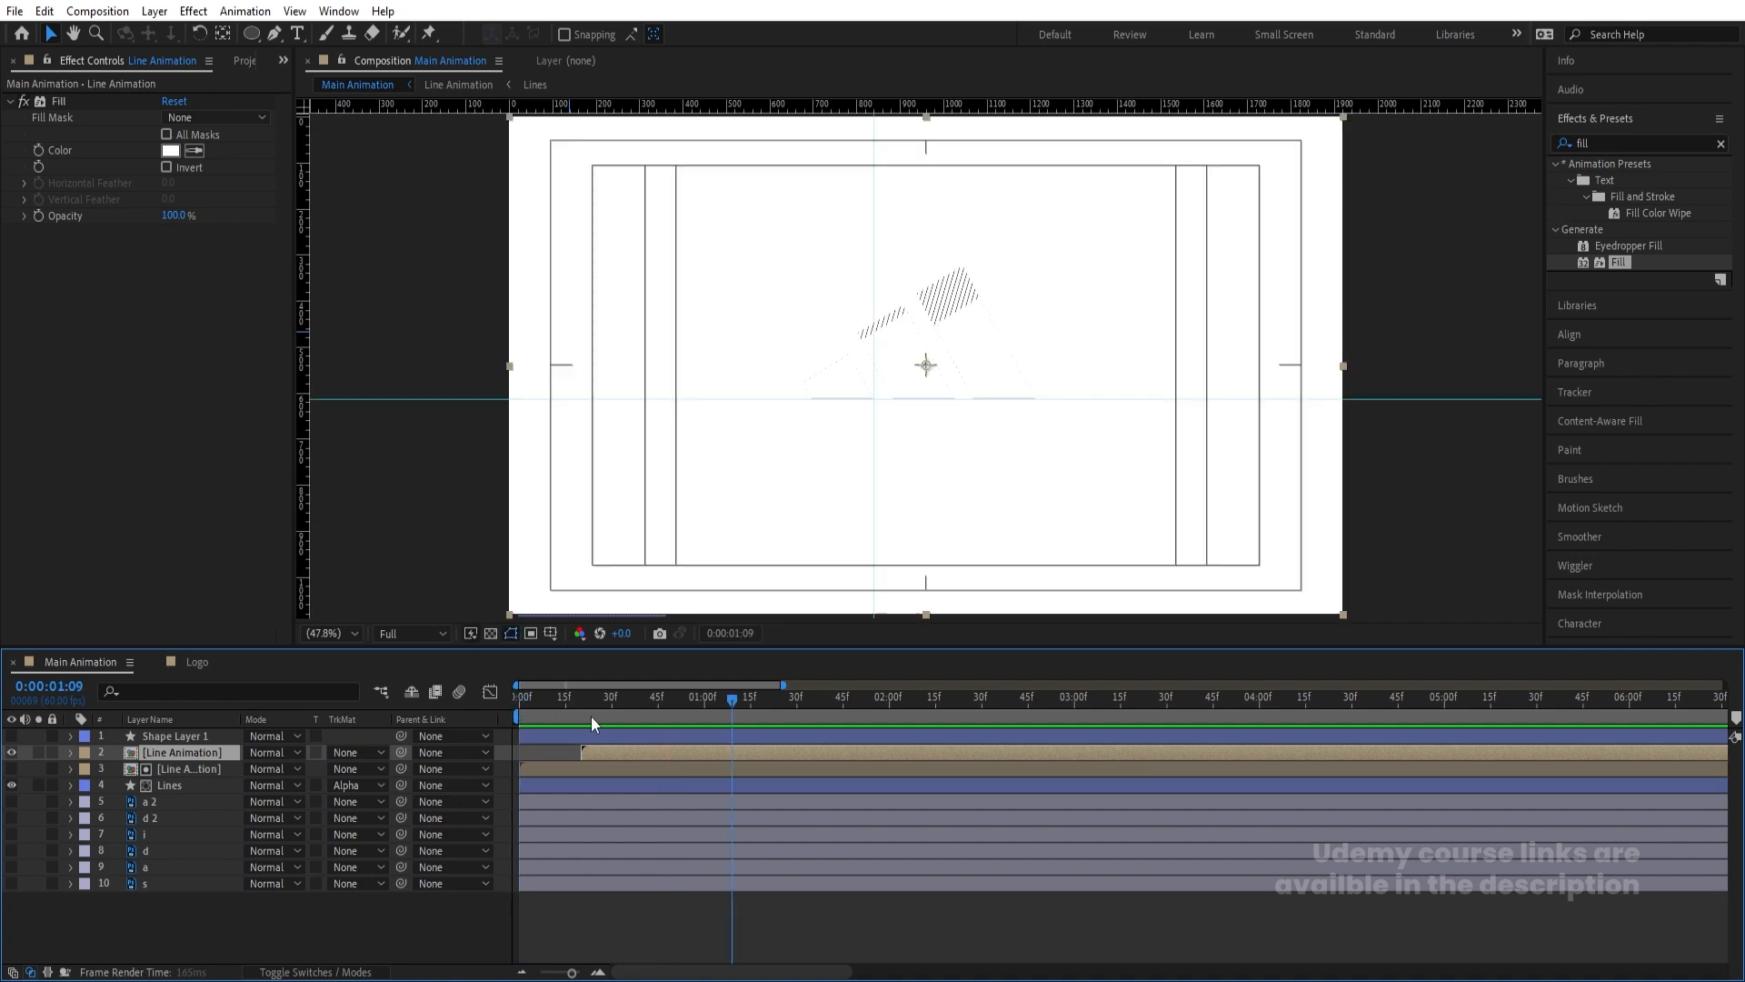
Move the current time to frame 45 and make the dot-pattern Shape Layer 1 visible
{"action": "left_click_drag", "start_coordinate": [645, 713], "coordinate": [657, 715]}
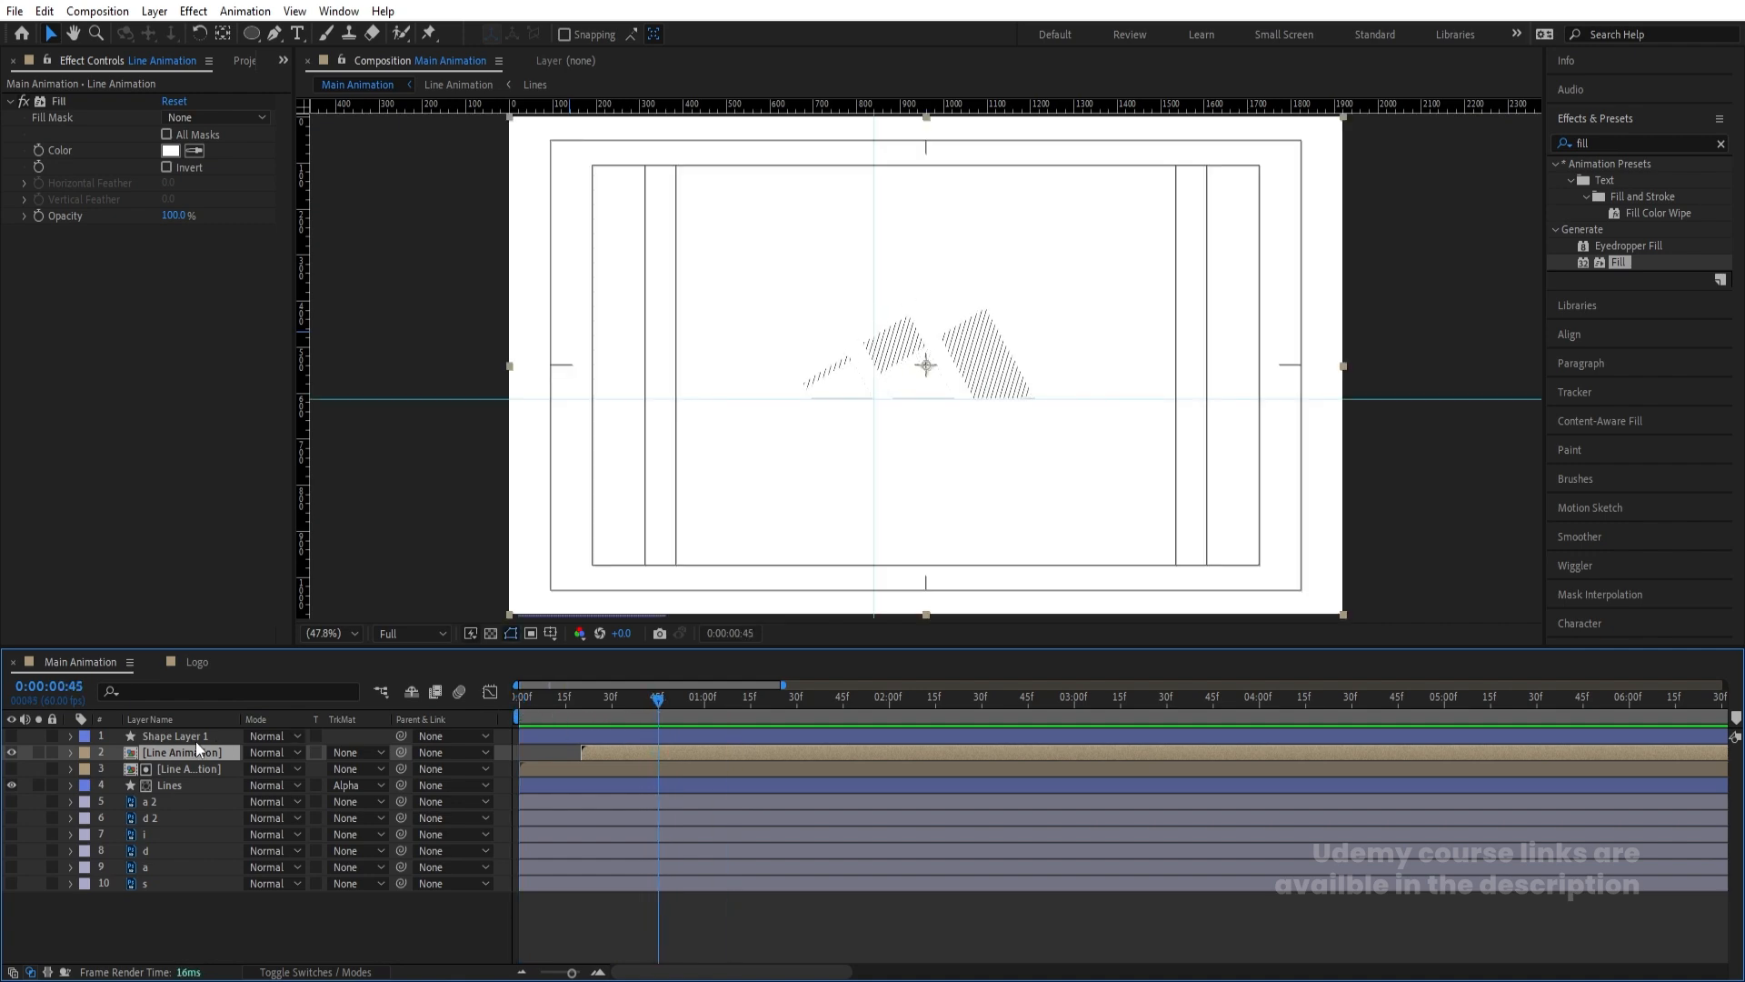
{"action": "left_click", "coordinate": [172, 738]}
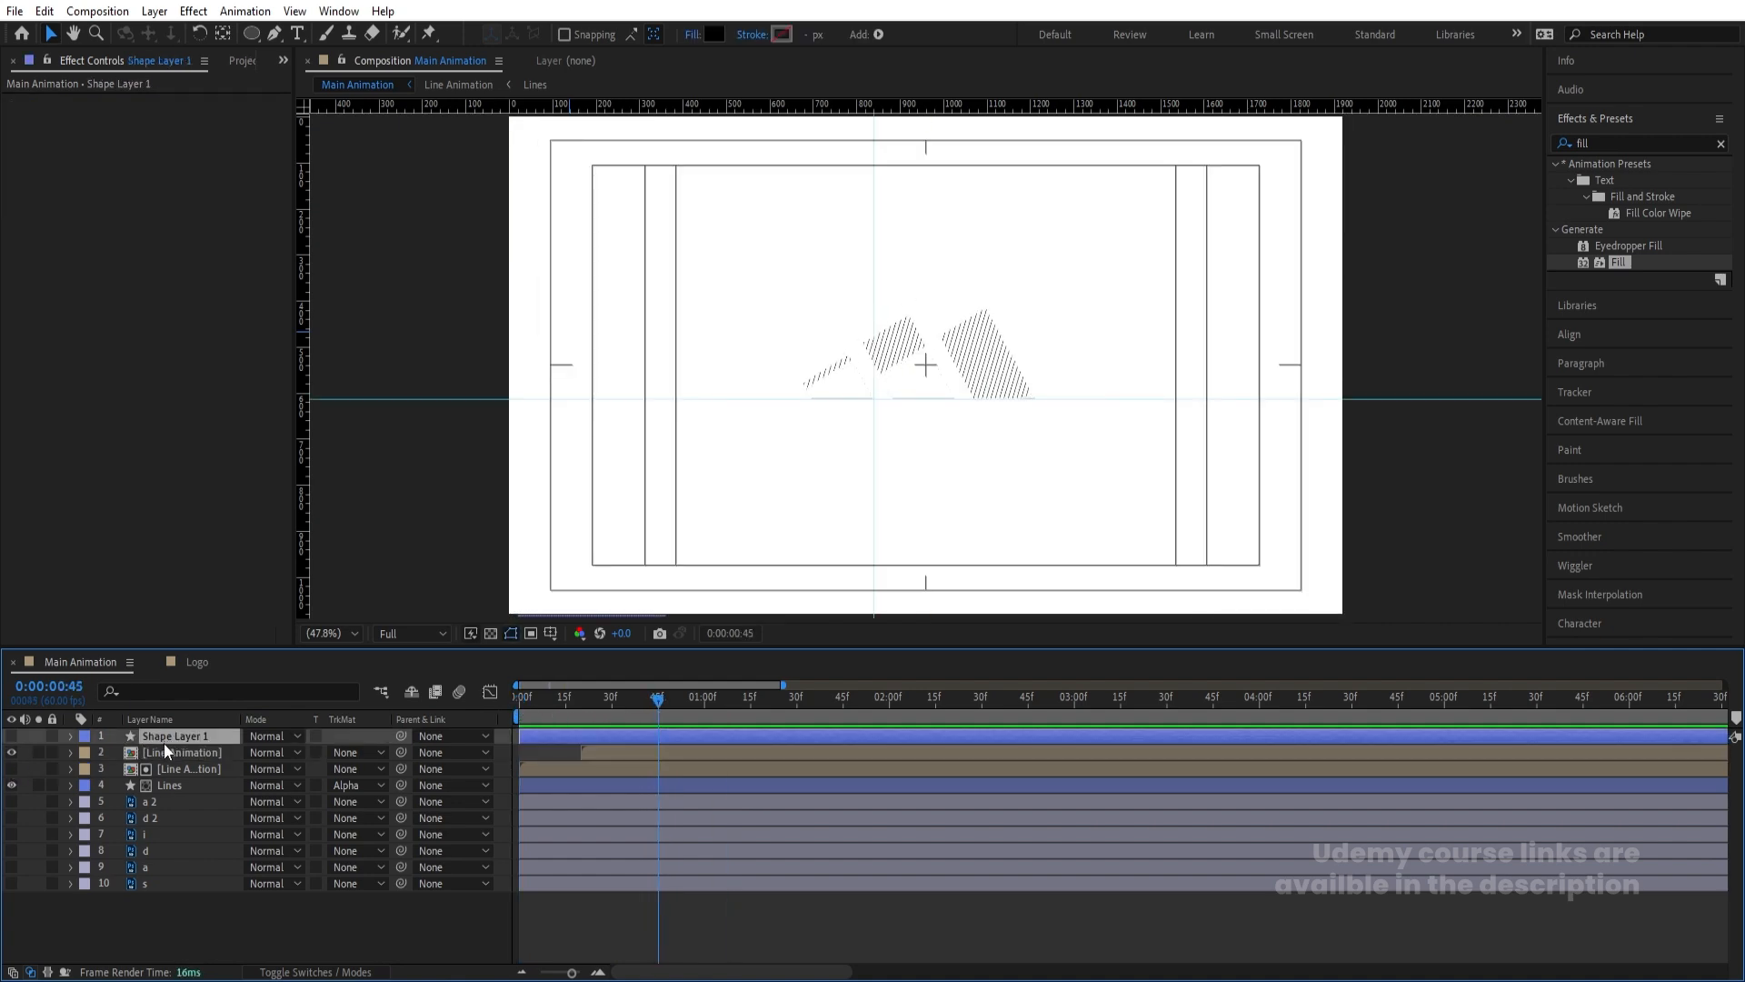
{"action": "left_click", "coordinate": [10, 741]}
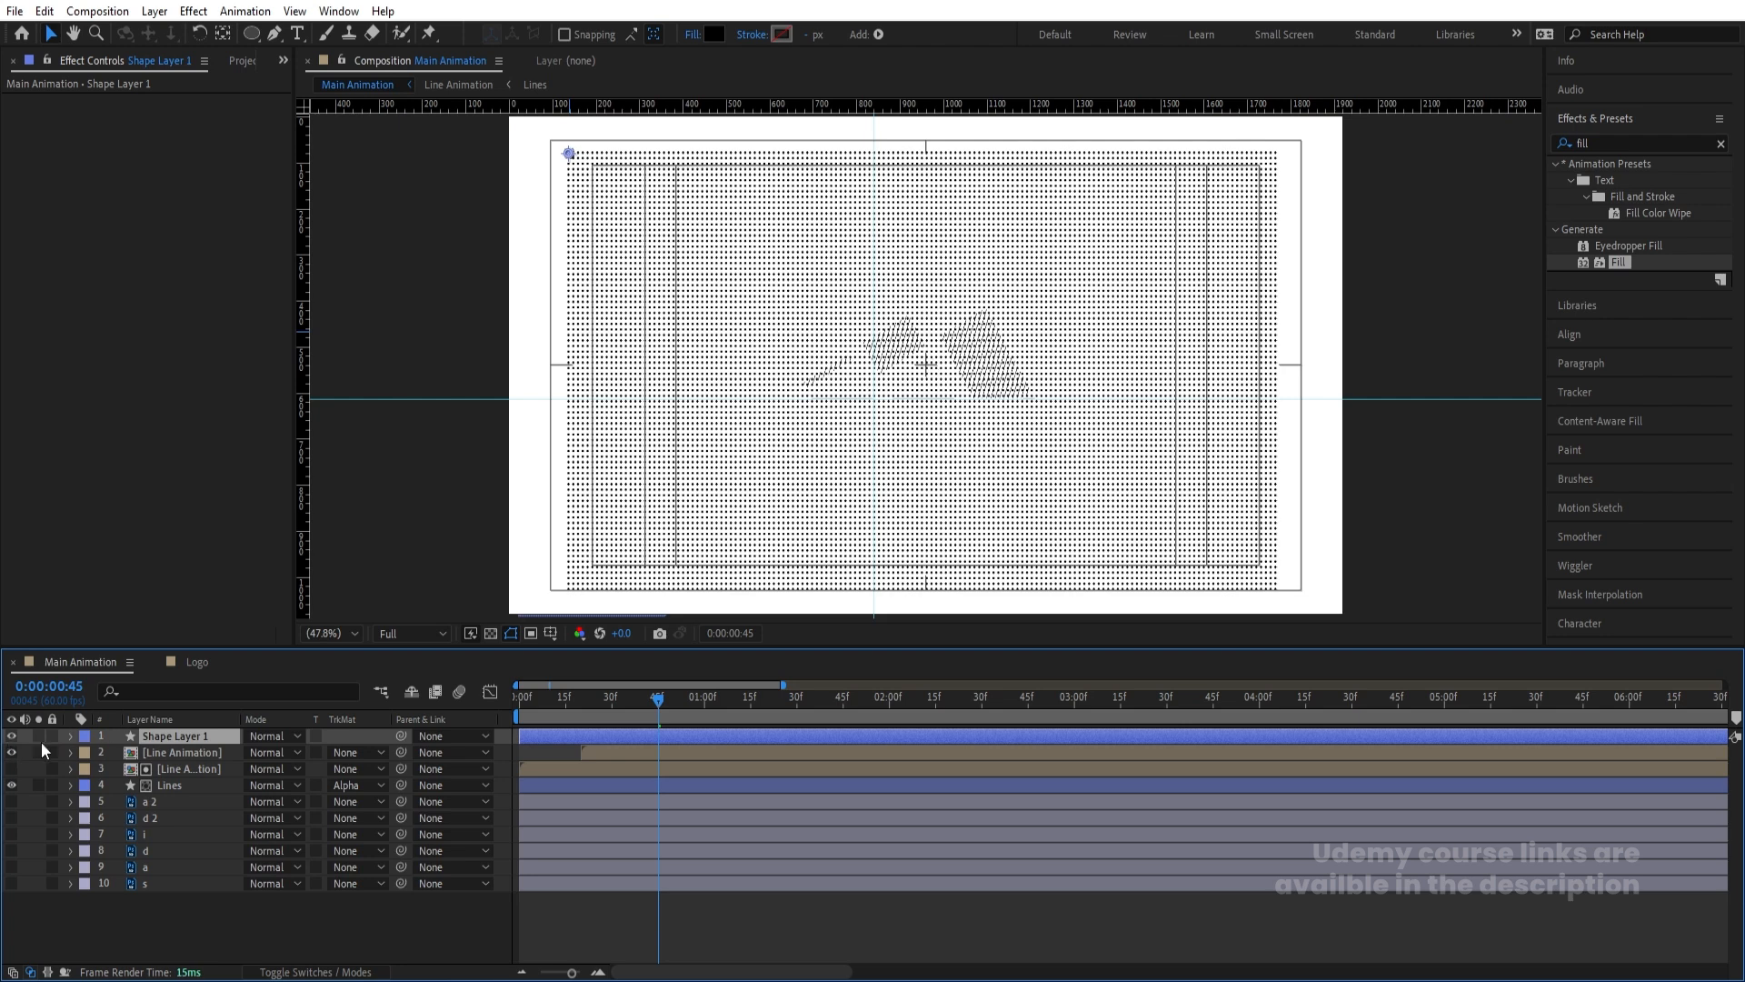
Duplicate the white Line Animation layer and place the copy directly above Shape Layer 1
{"action": "left_click", "coordinate": [182, 759]}
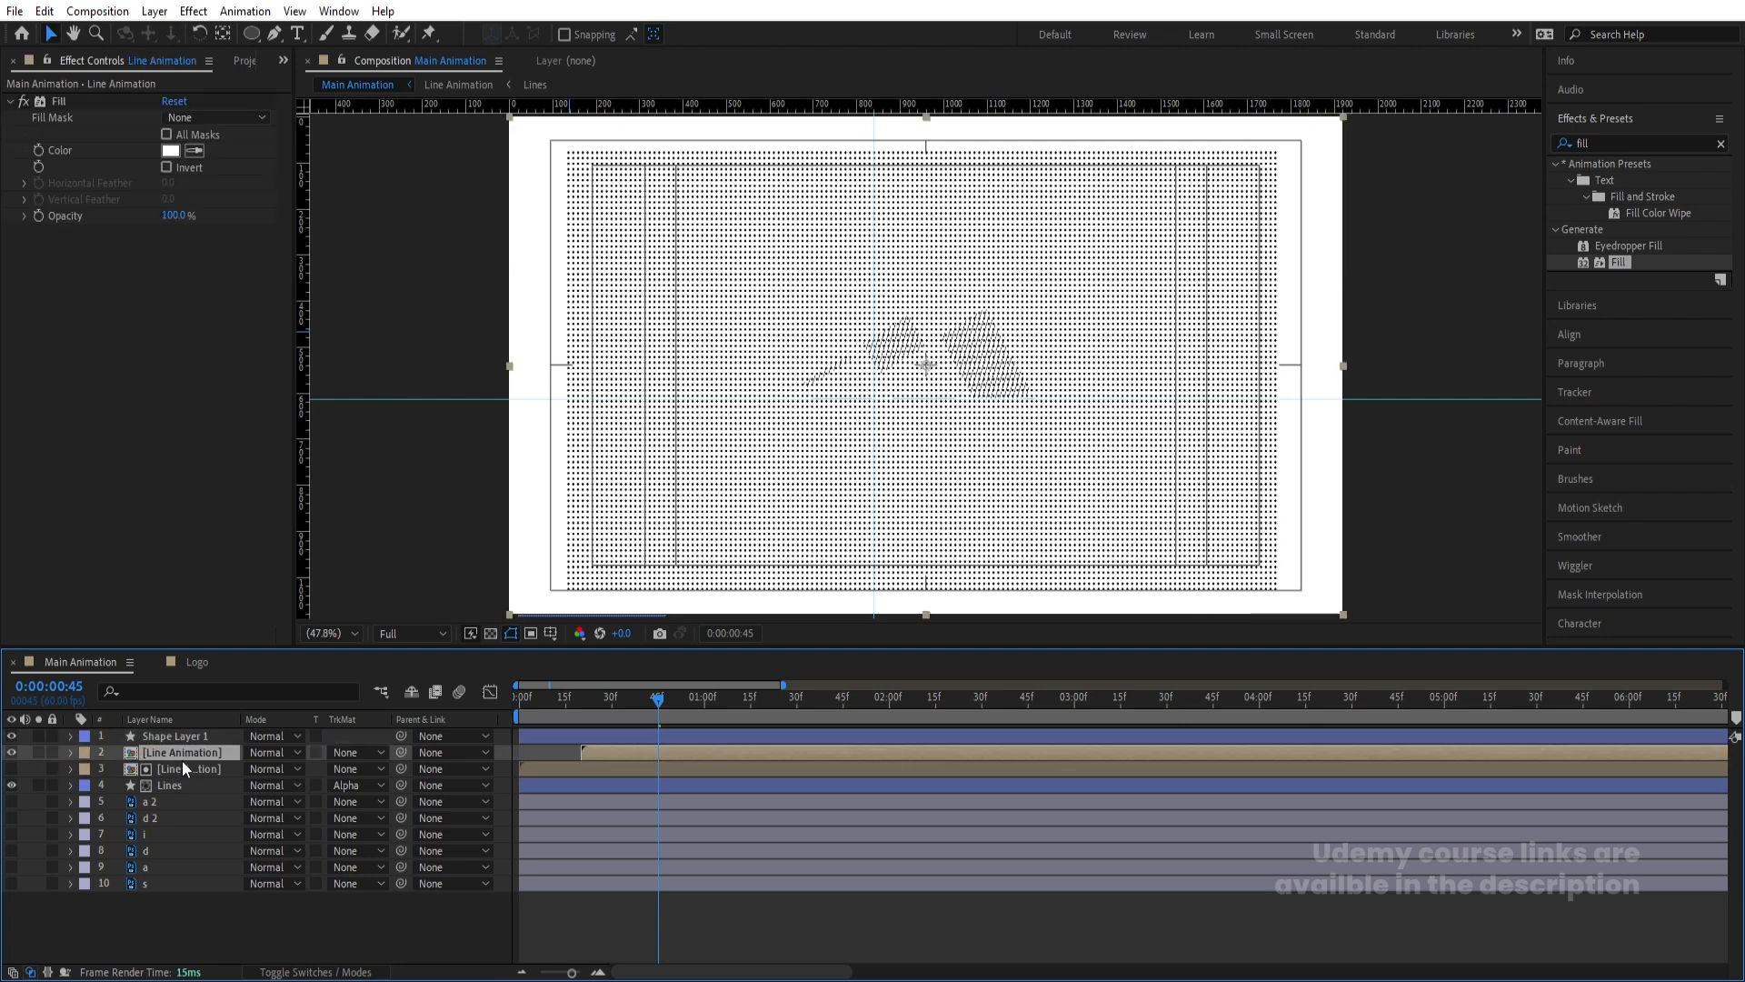
{"action": "key", "text": "ctrl+d"}
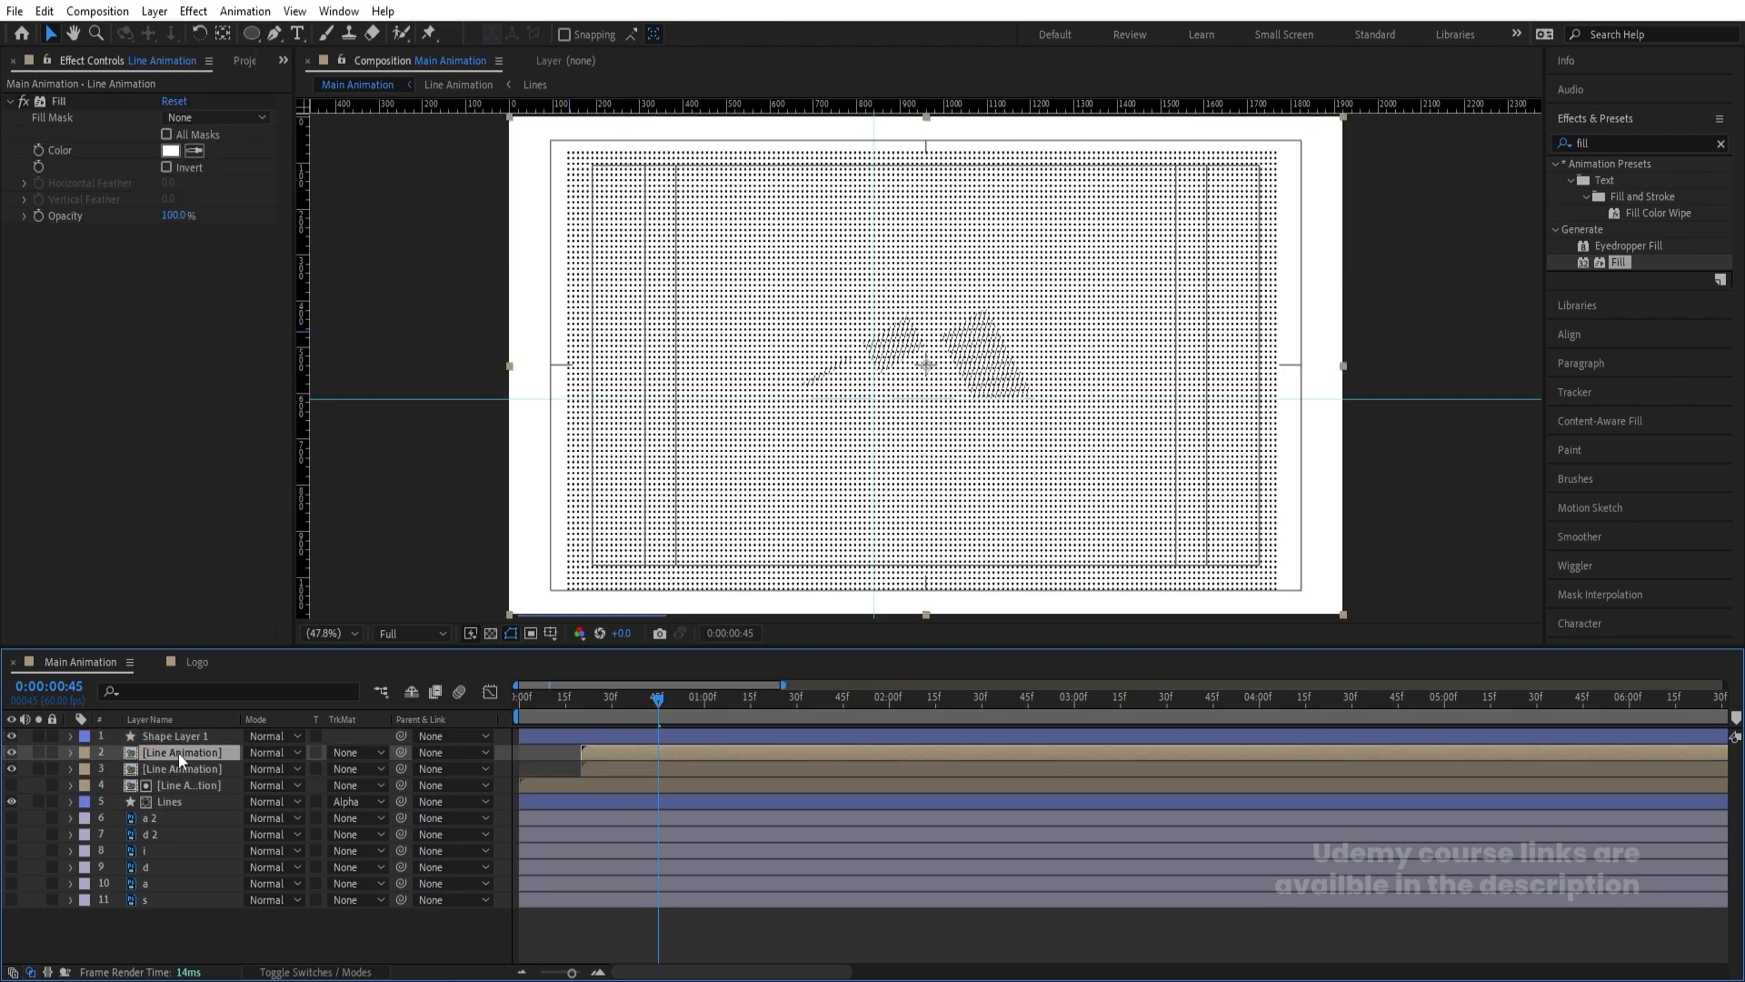
{"action": "left_click_drag", "start_coordinate": [178, 753], "coordinate": [166, 736]}
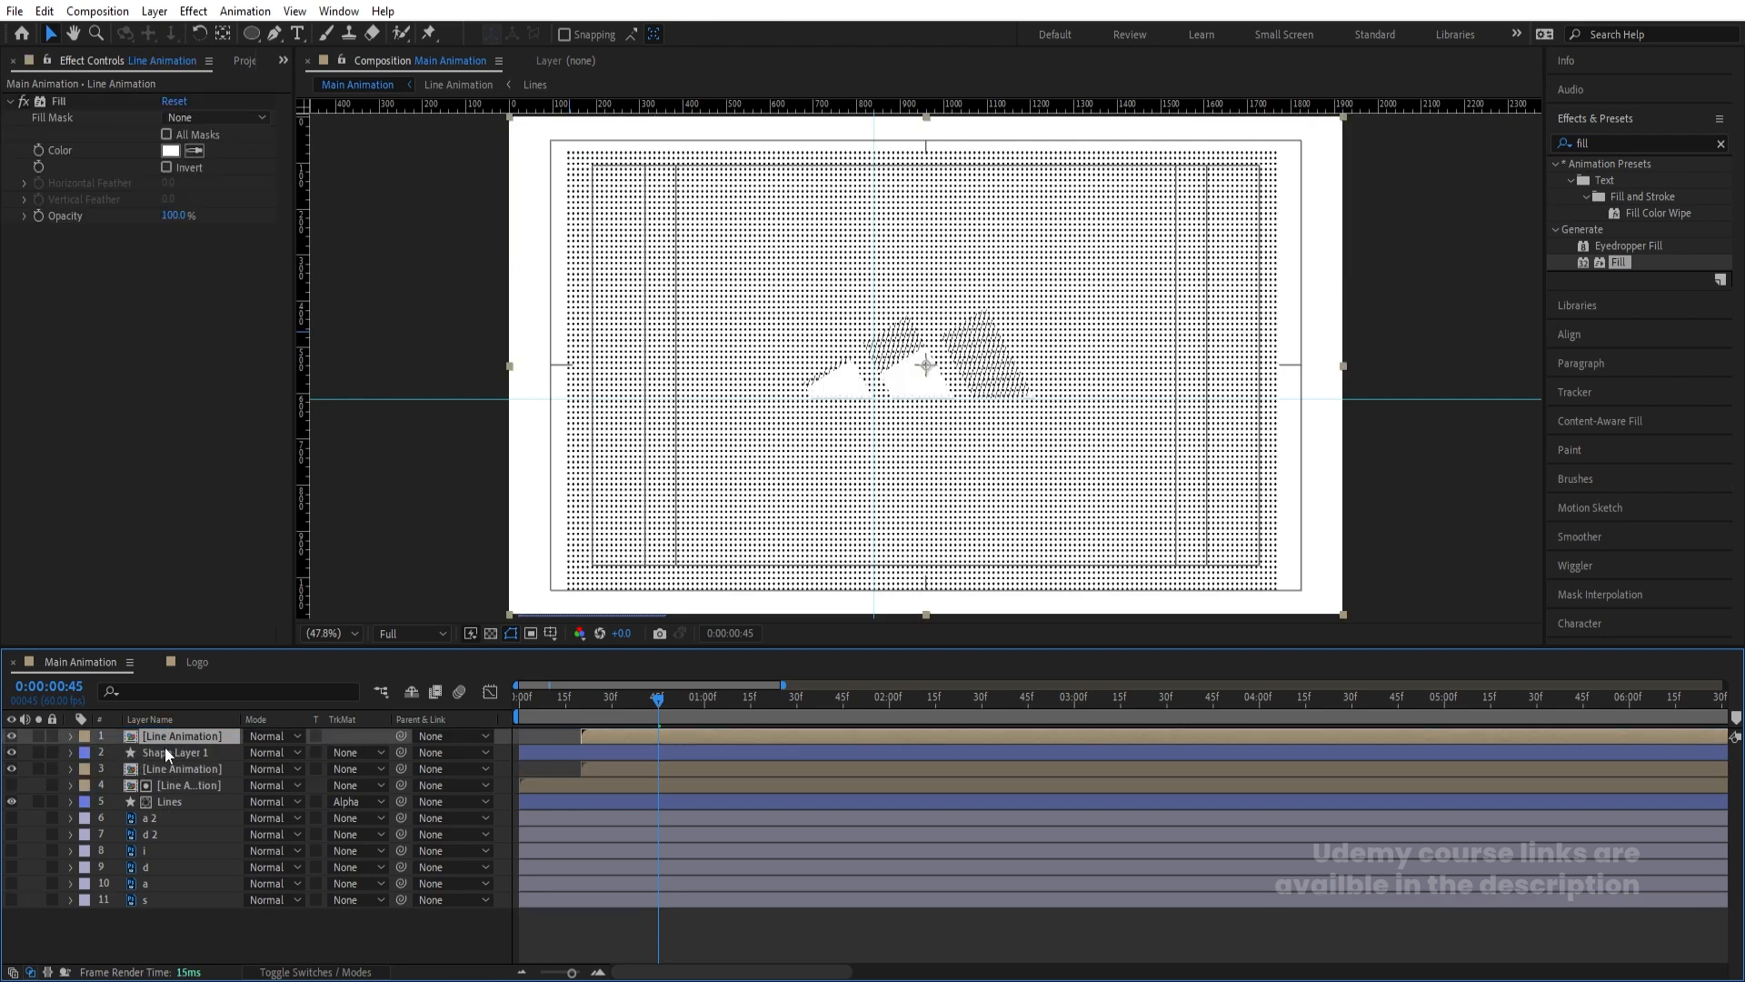
Set Shape Layer 1's track matte to Alpha, delay its Line Animation matte to start at frame 45, and preview
{"action": "left_click", "coordinate": [384, 751]}
{"action": "left_click", "coordinate": [387, 800]}
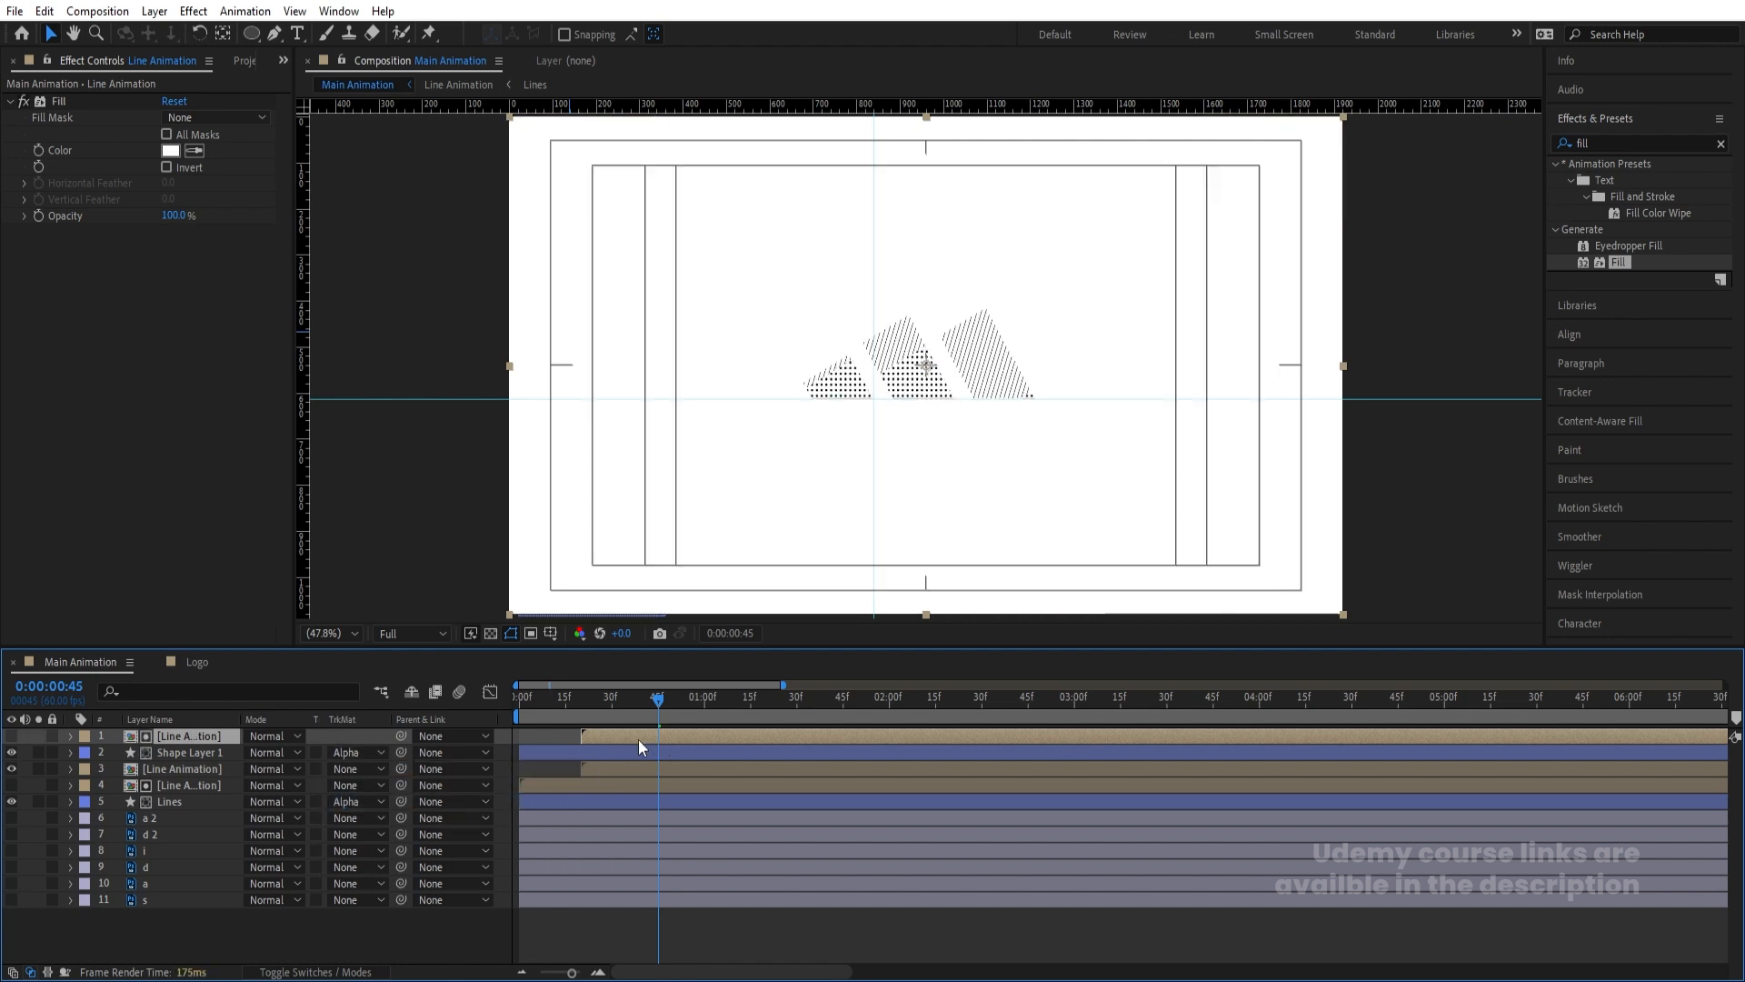
{"action": "left_click_drag", "start_coordinate": [602, 736], "coordinate": [674, 742]}
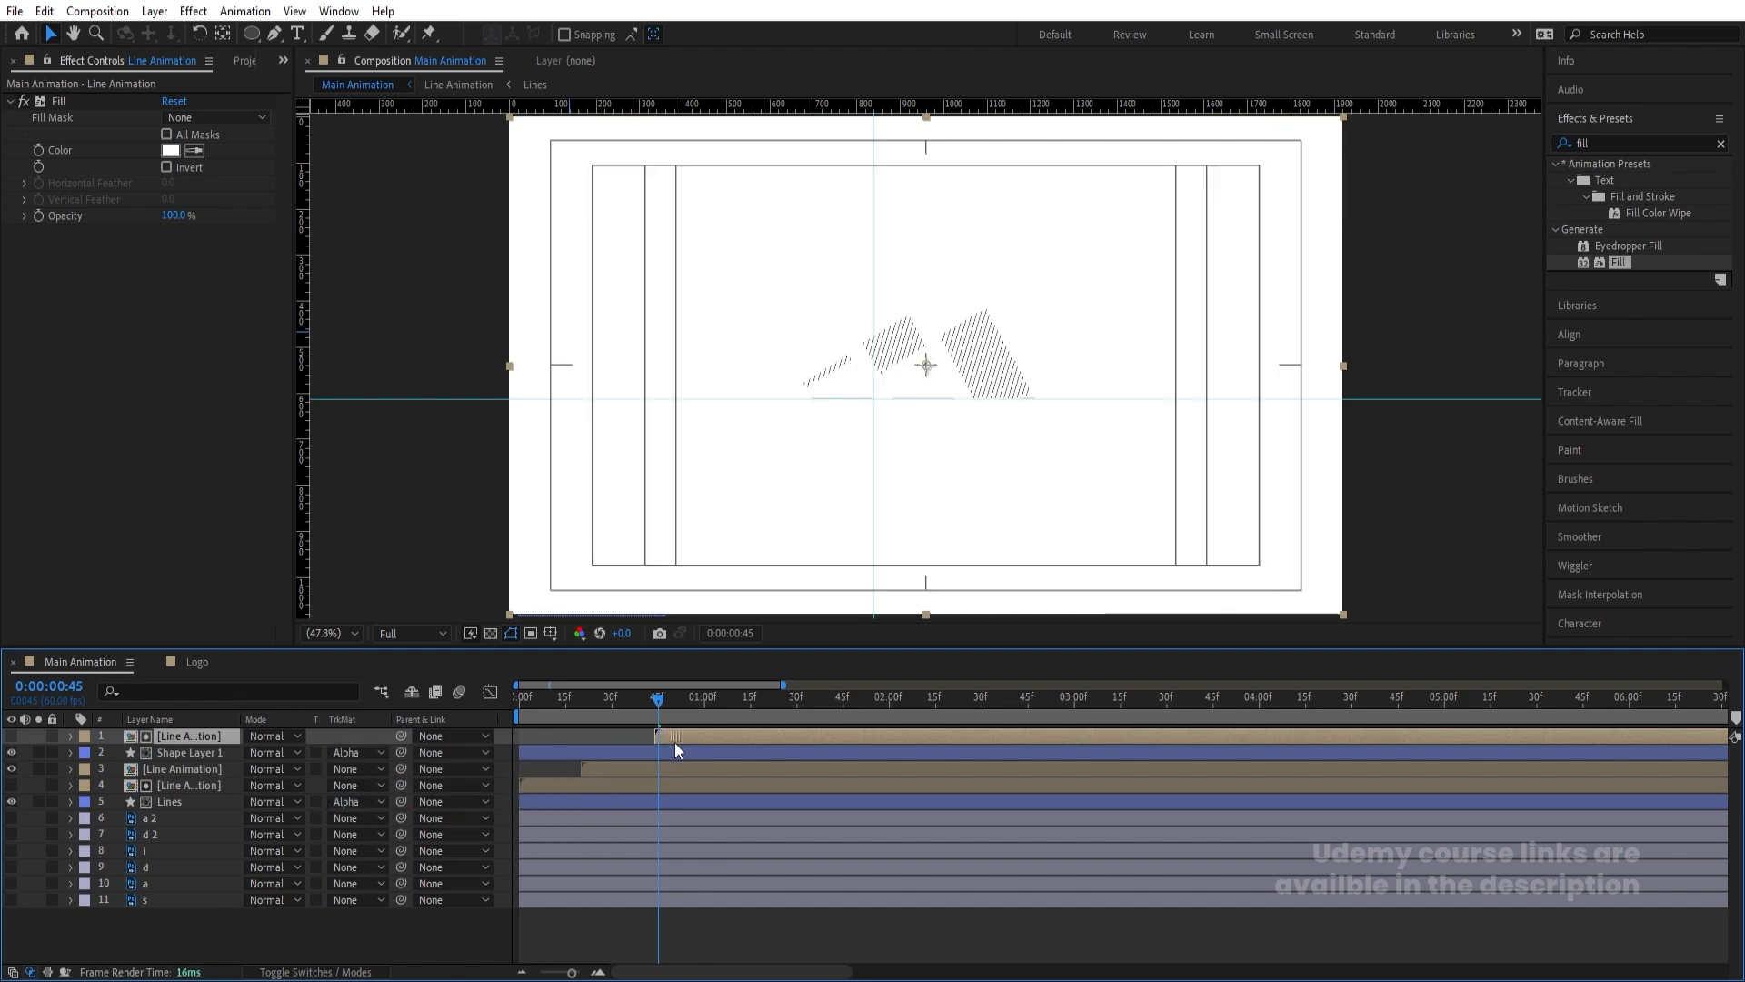
{"action": "key", "text": "space"}
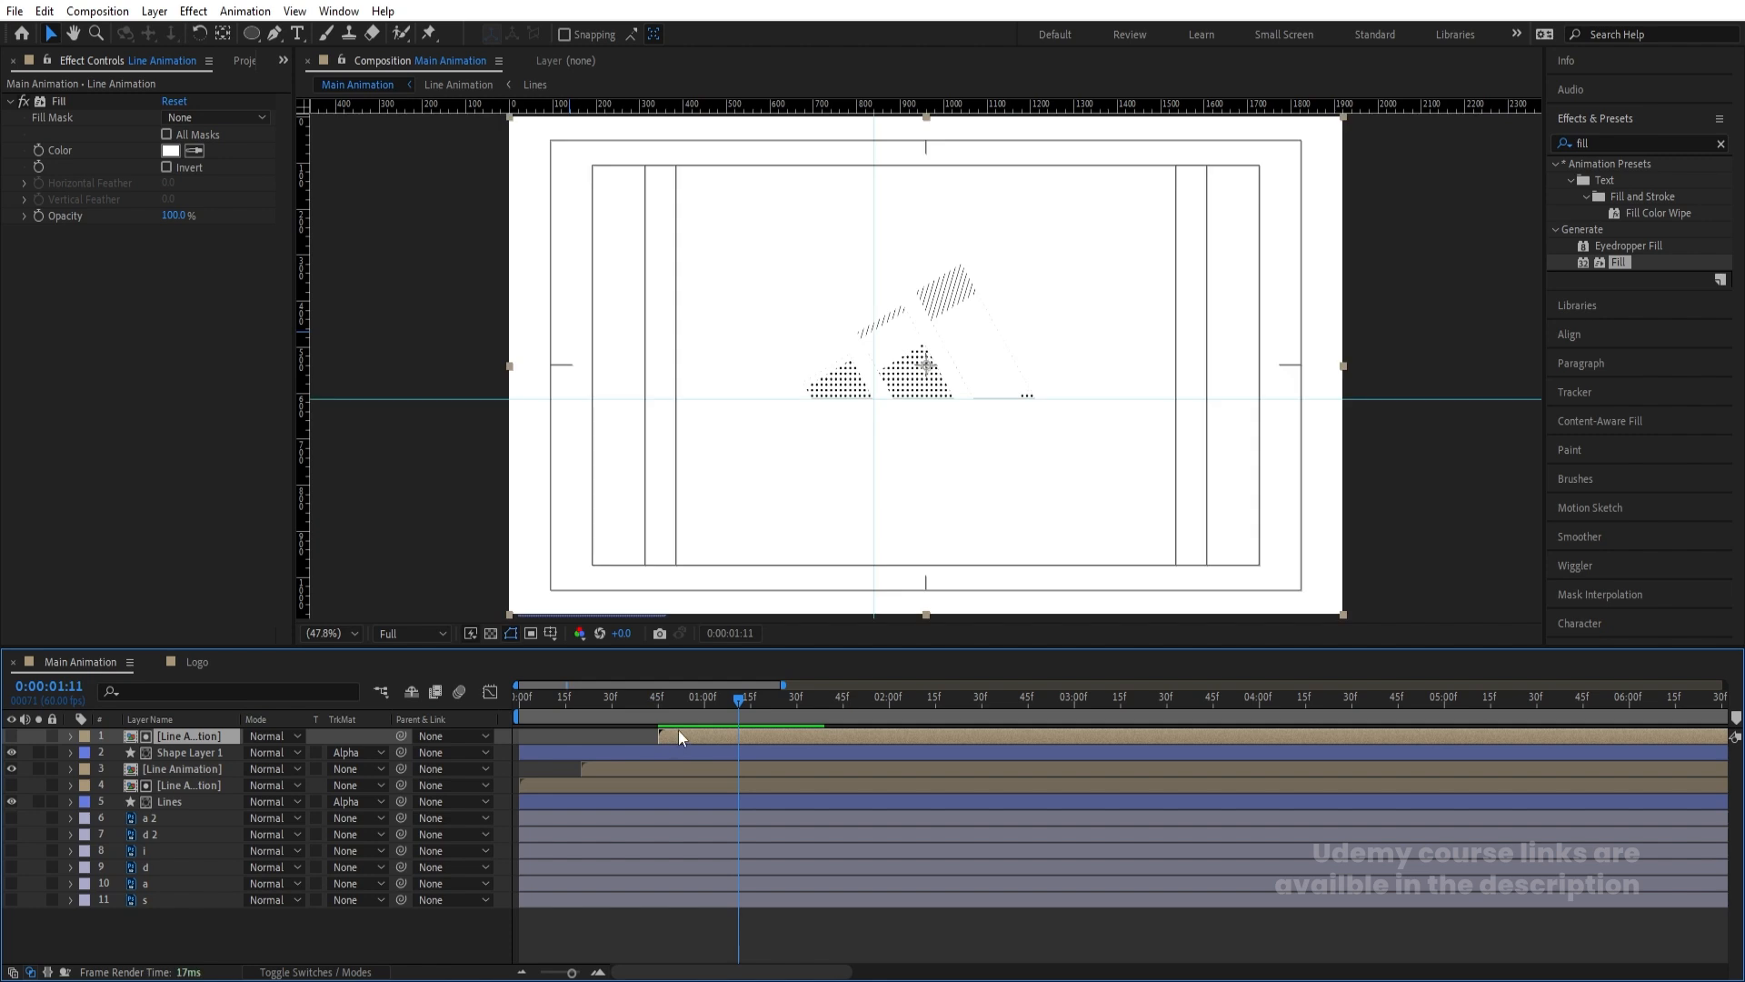
Duplicate the Line Animation matte layer, make the copy visible, shift its start to 0:00:01:11, and preview
{"action": "key", "text": "ctrl+d"}
{"action": "key", "text": "Num_Lock"}
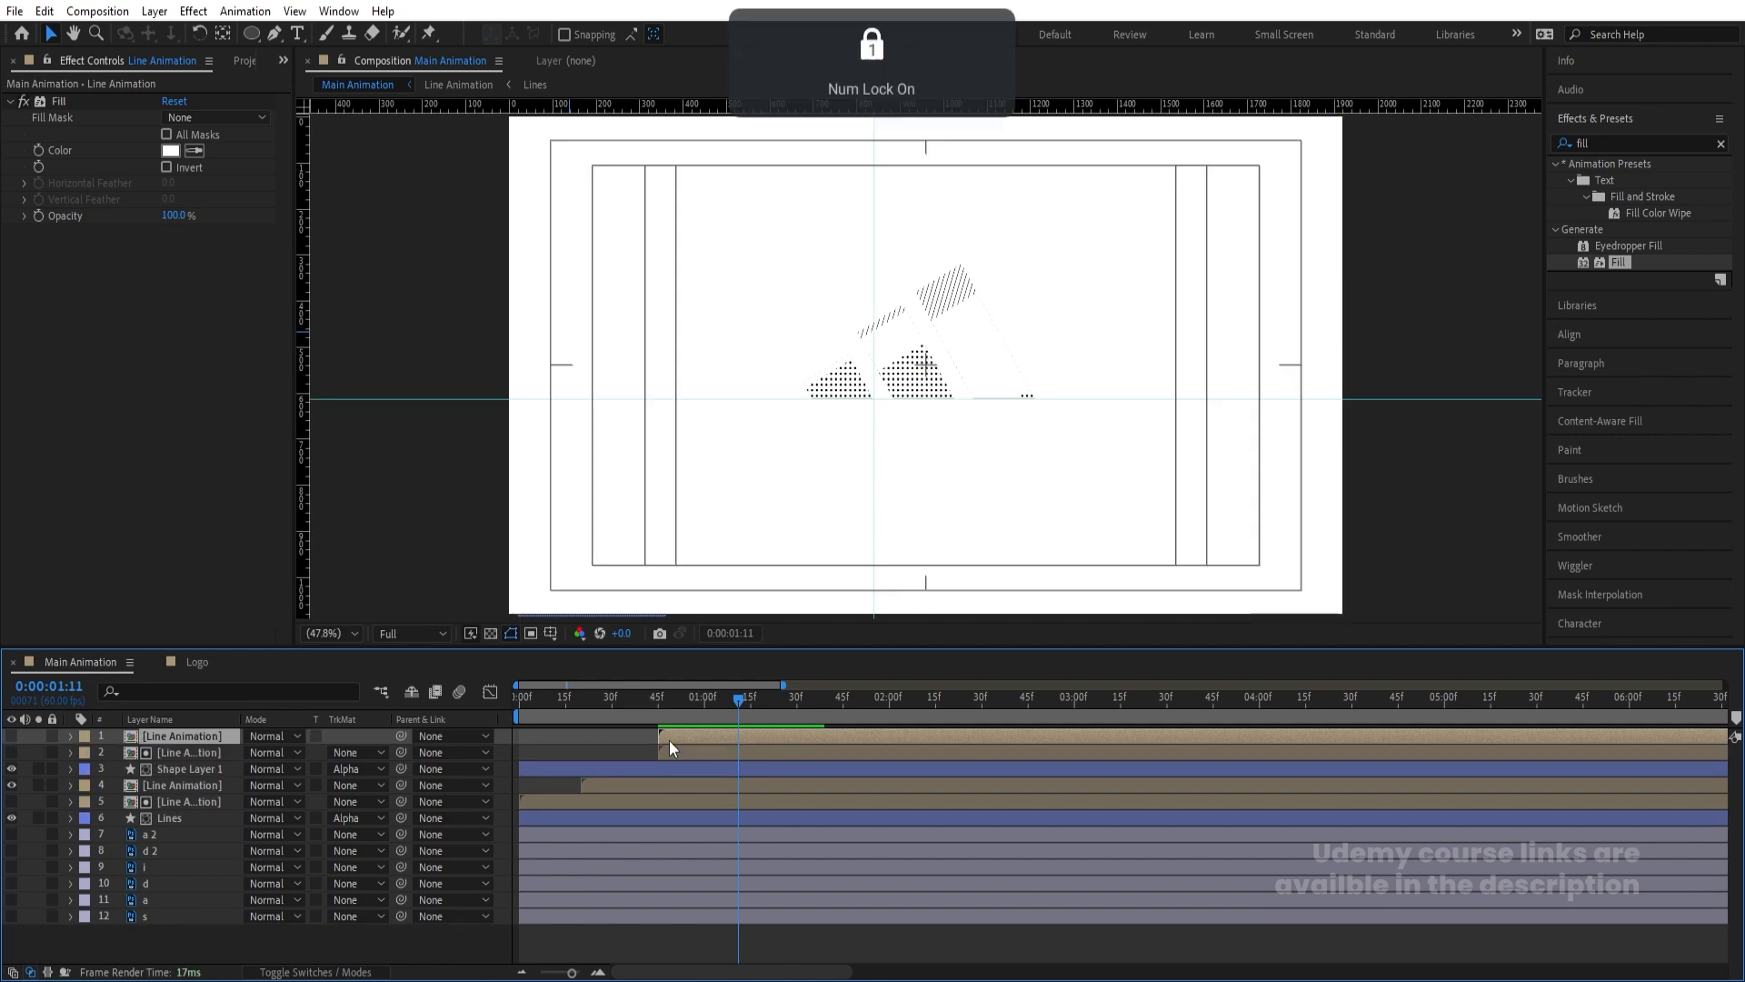
{"action": "key", "text": "minus"}
{"action": "left_click", "coordinate": [11, 735]}
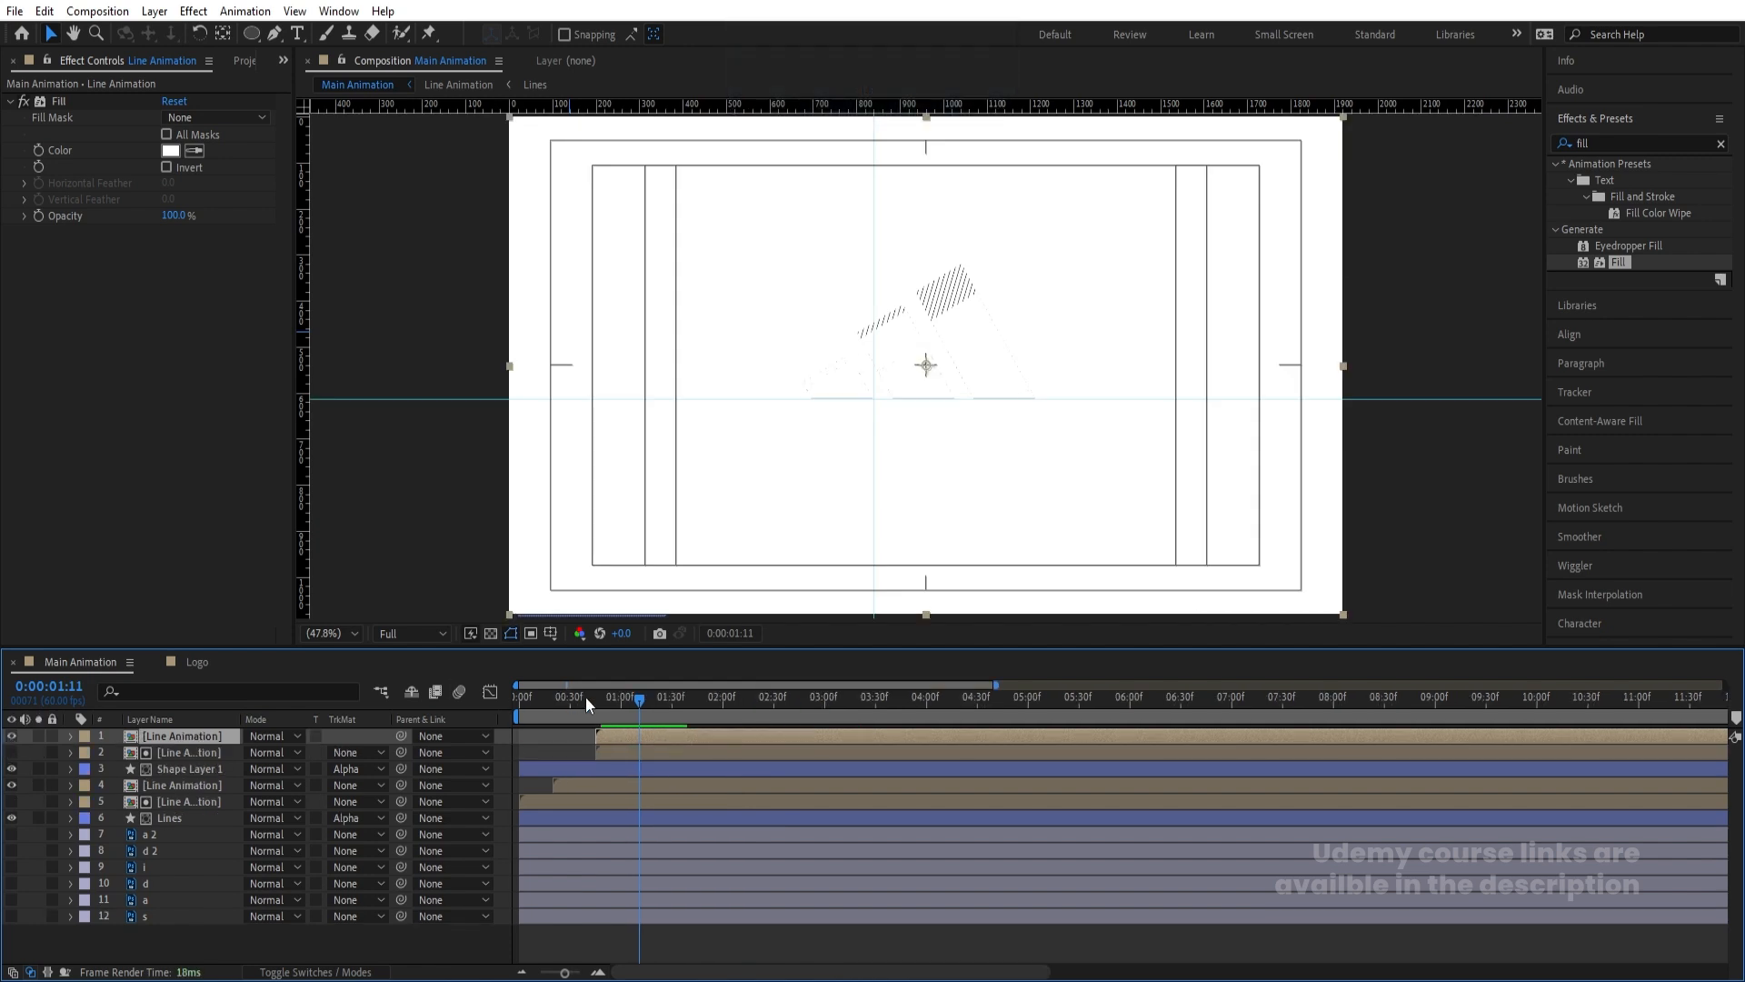
{"action": "left_click_drag", "start_coordinate": [613, 735], "coordinate": [652, 736]}
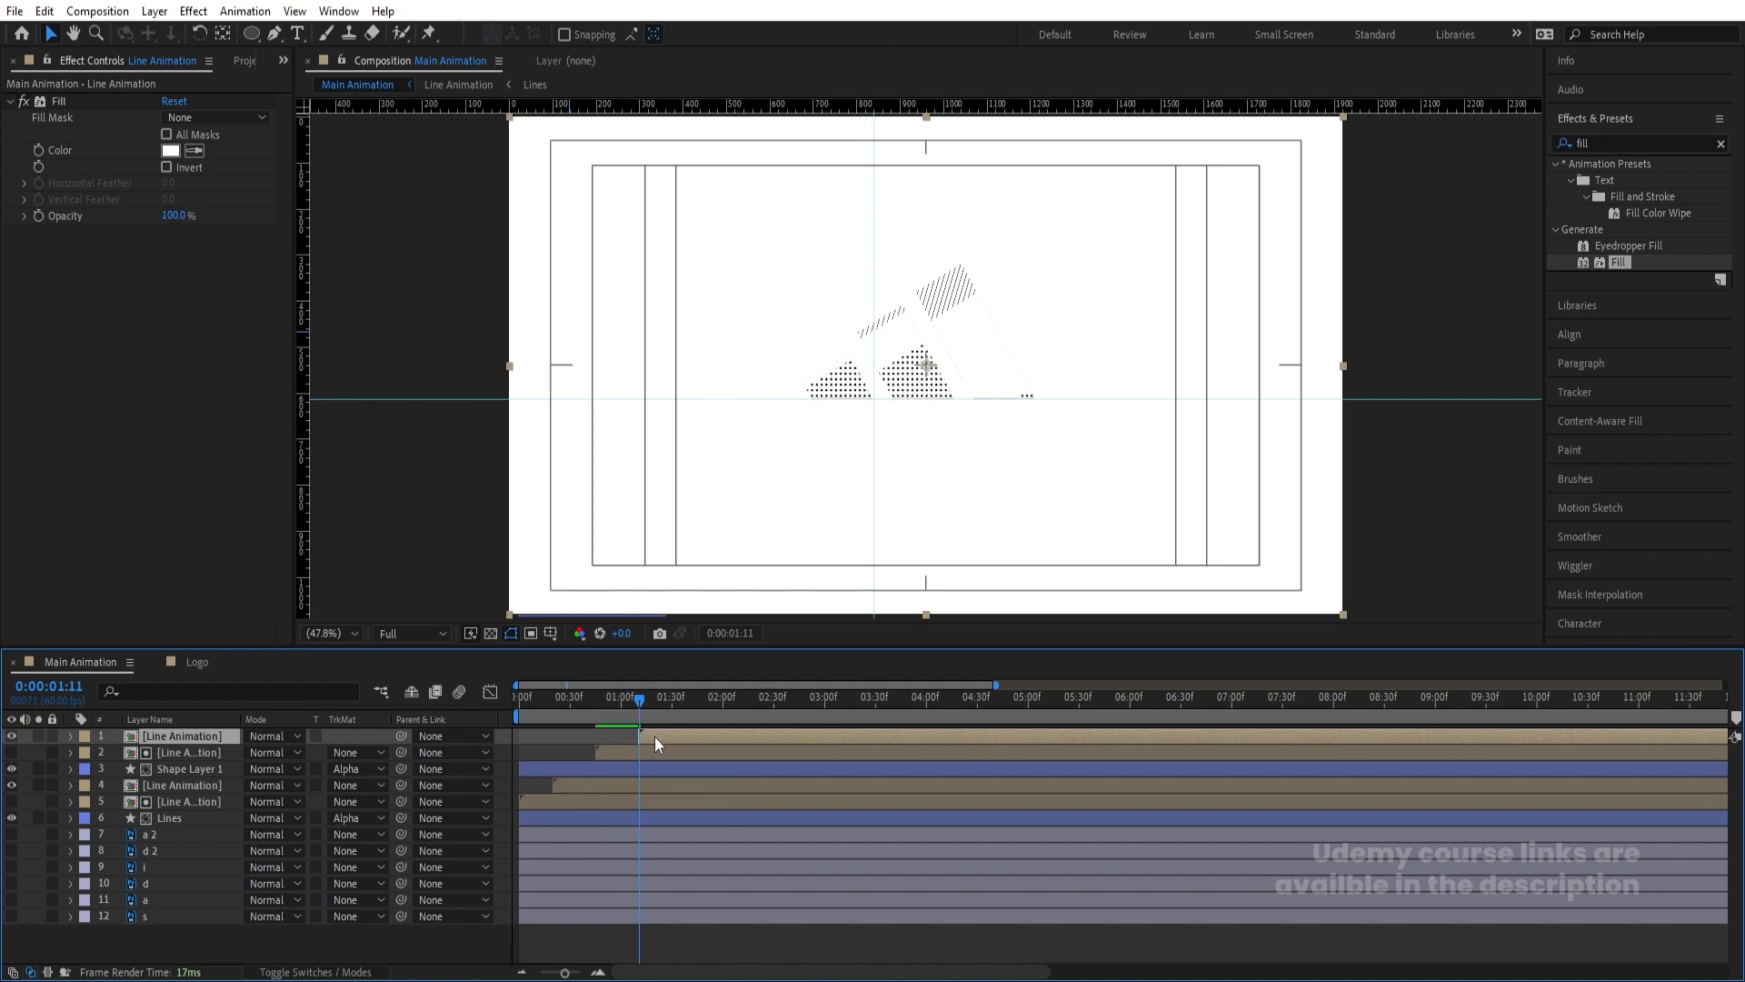
{"action": "key", "text": "space"}
{"action": "key", "text": "space"}
Duplicate the topmost white Line Animation layer, start the copy at 0:00:01:30, and delete its Fill effect
{"action": "key", "text": "ctrl+d"}
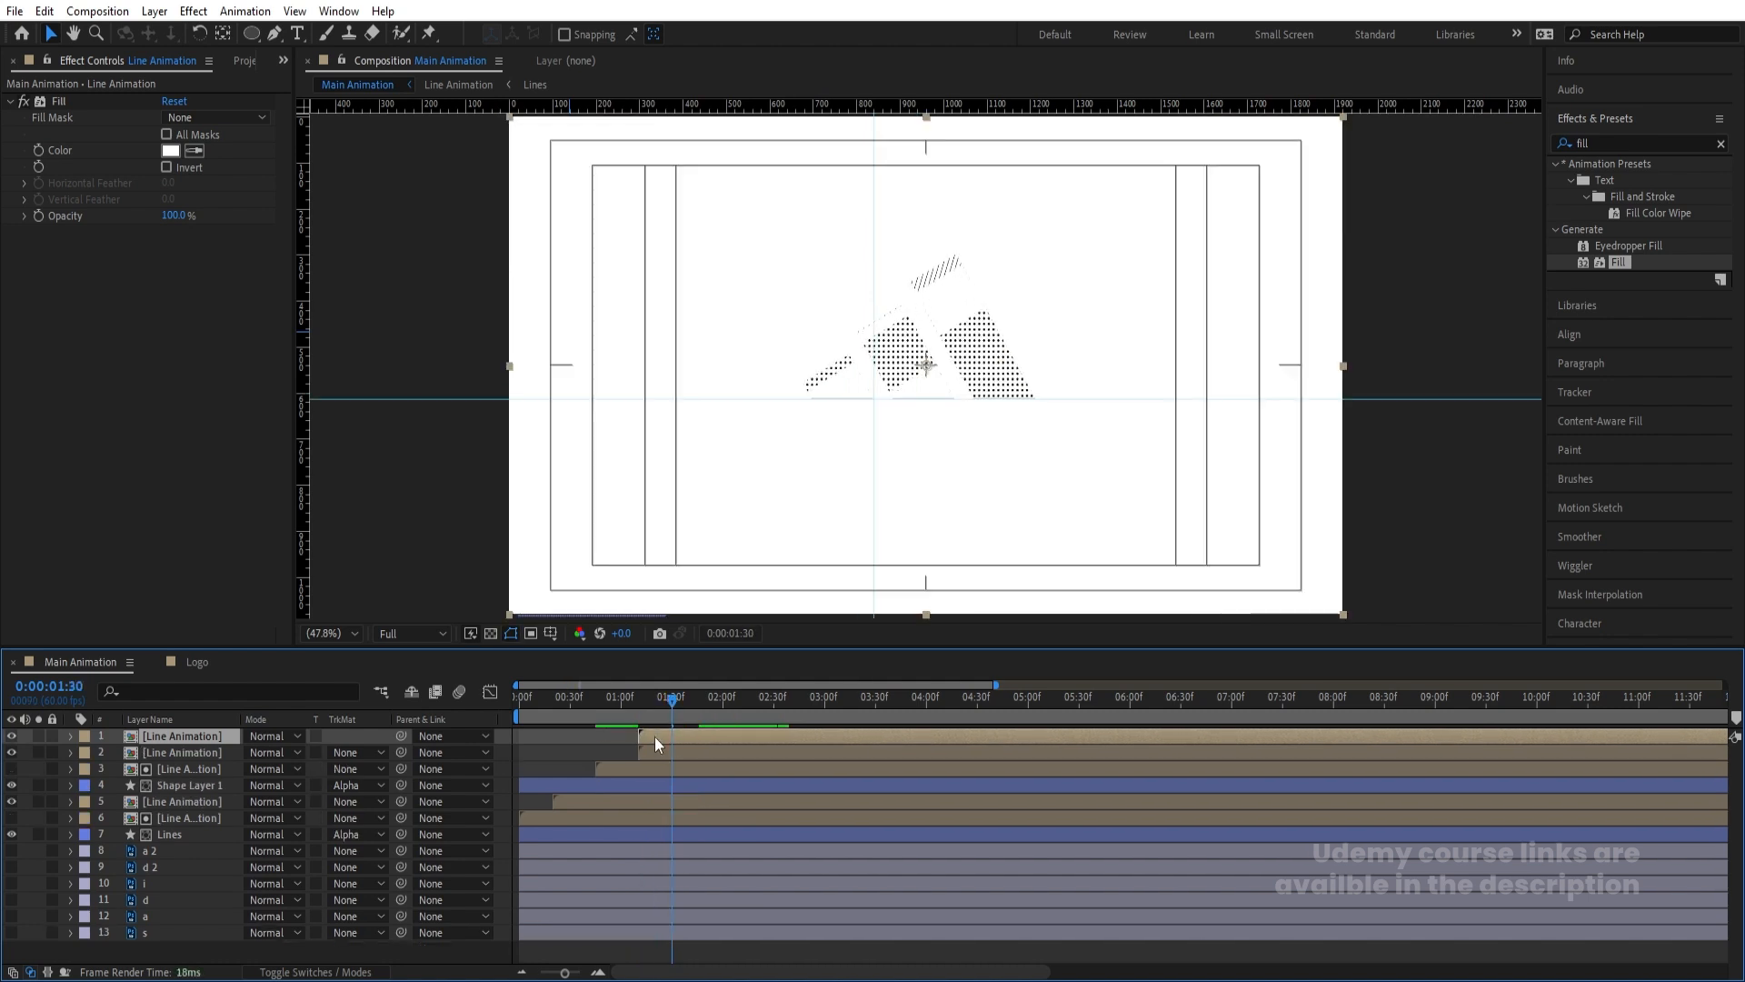
{"action": "left_click_drag", "start_coordinate": [656, 738], "coordinate": [687, 739]}
{"action": "left_click", "coordinate": [57, 101]}
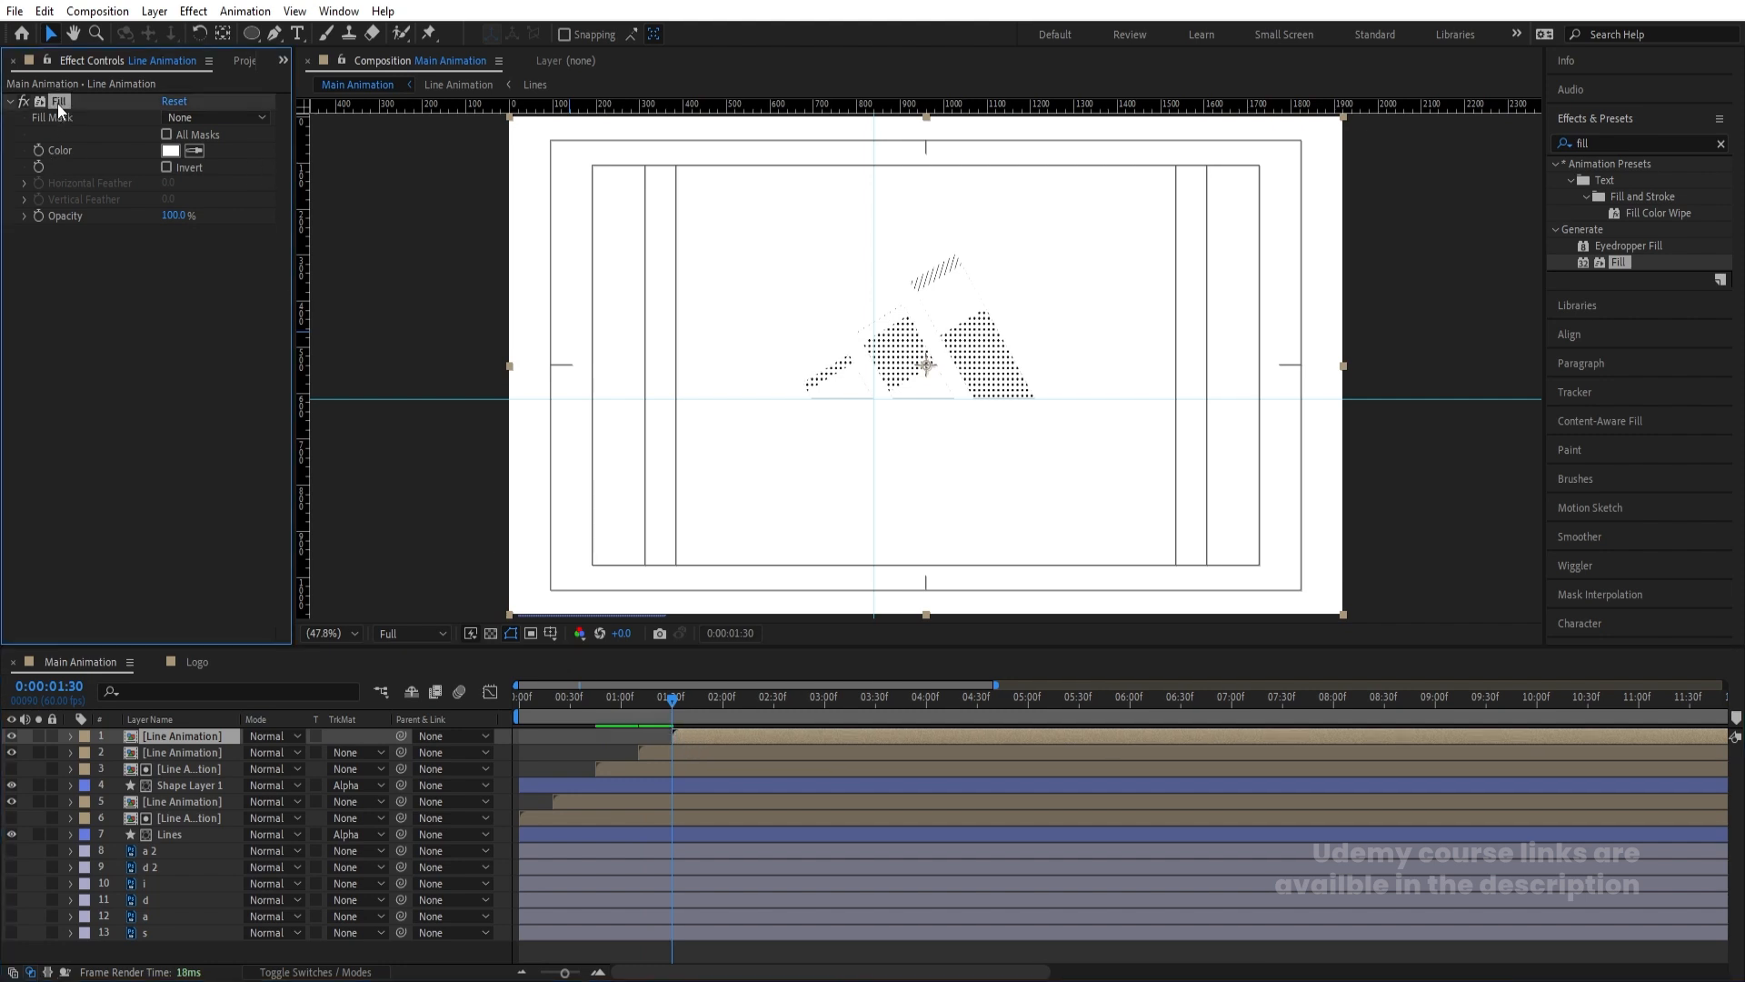
{"action": "key", "text": "Delete"}
{"action": "key", "text": "space"}
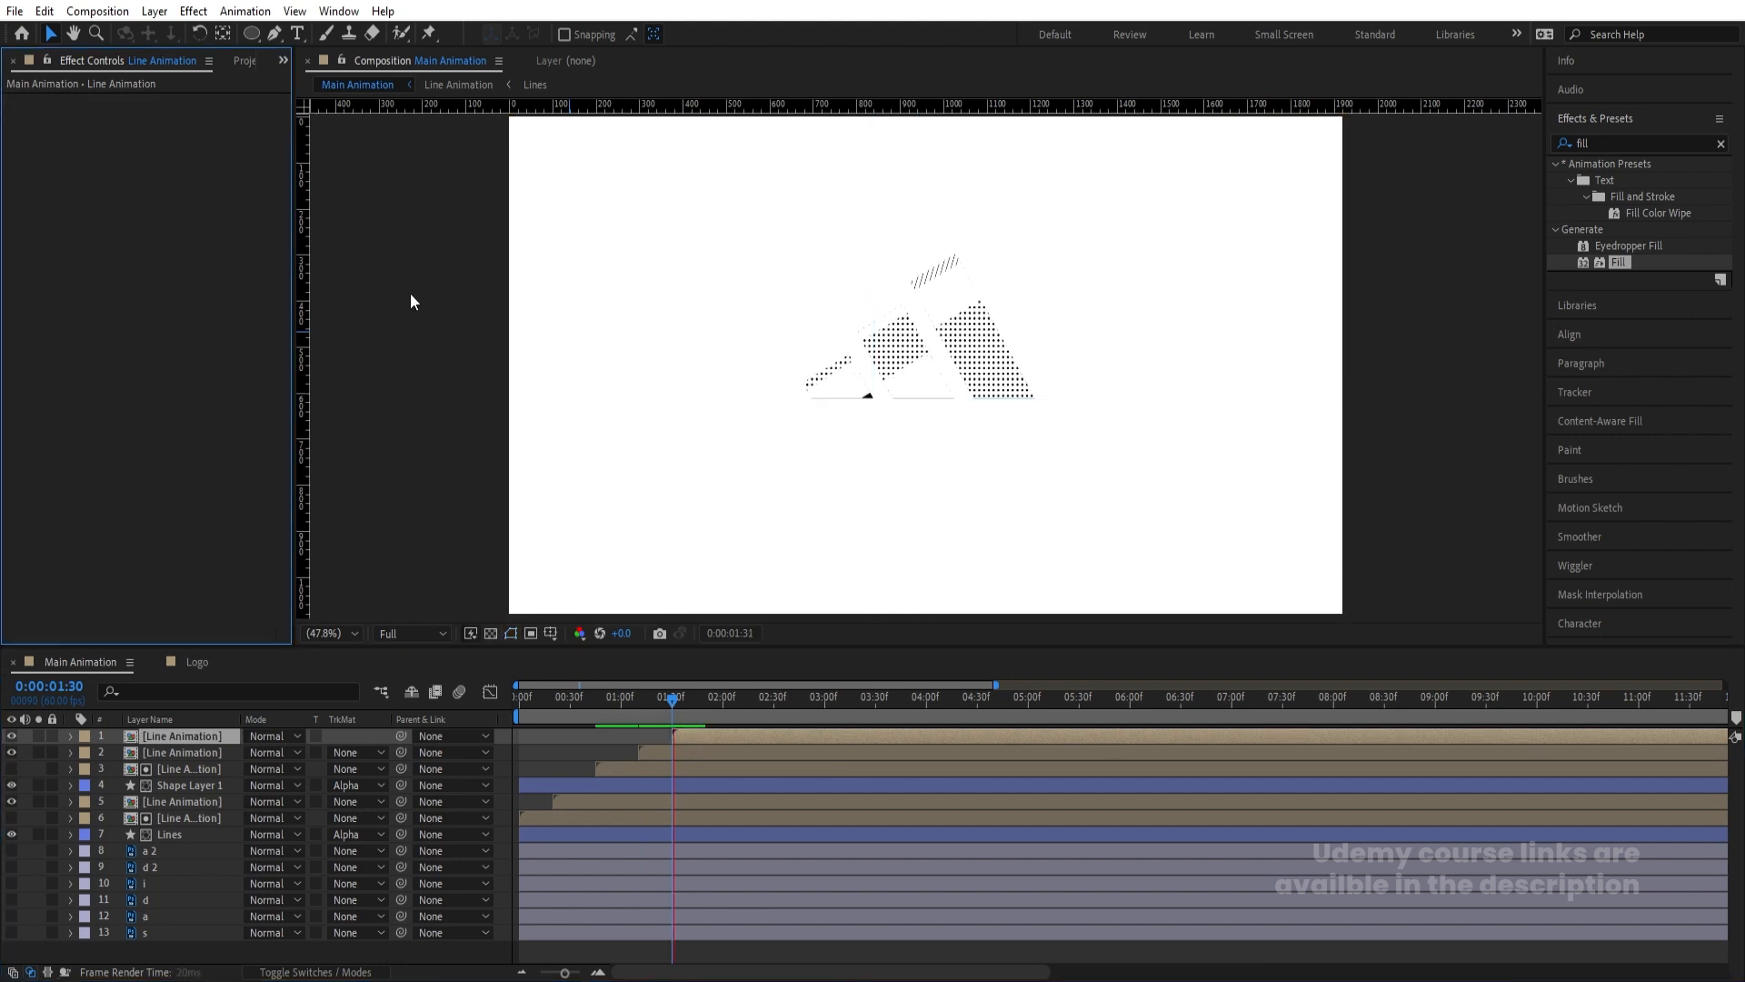
{"action": "key", "text": "space"}
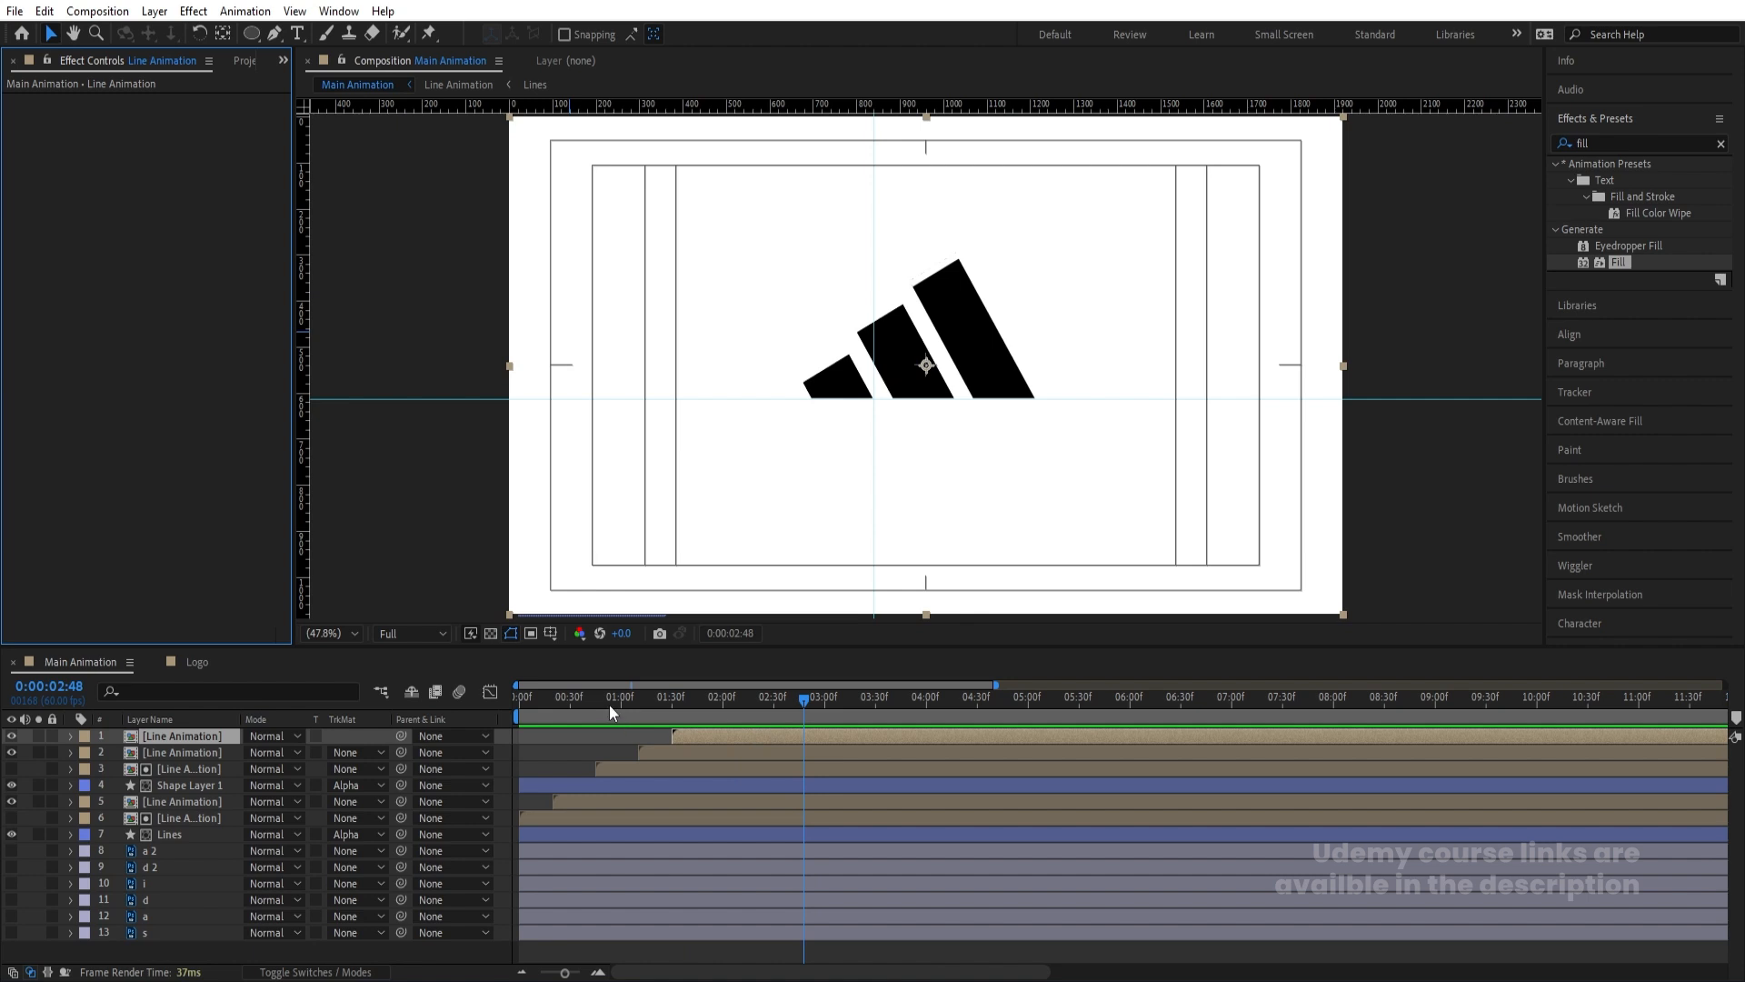
Preview the complete stripe animation from the beginning of the composition
{"action": "key", "text": "Home"}
{"action": "key", "text": "space"}
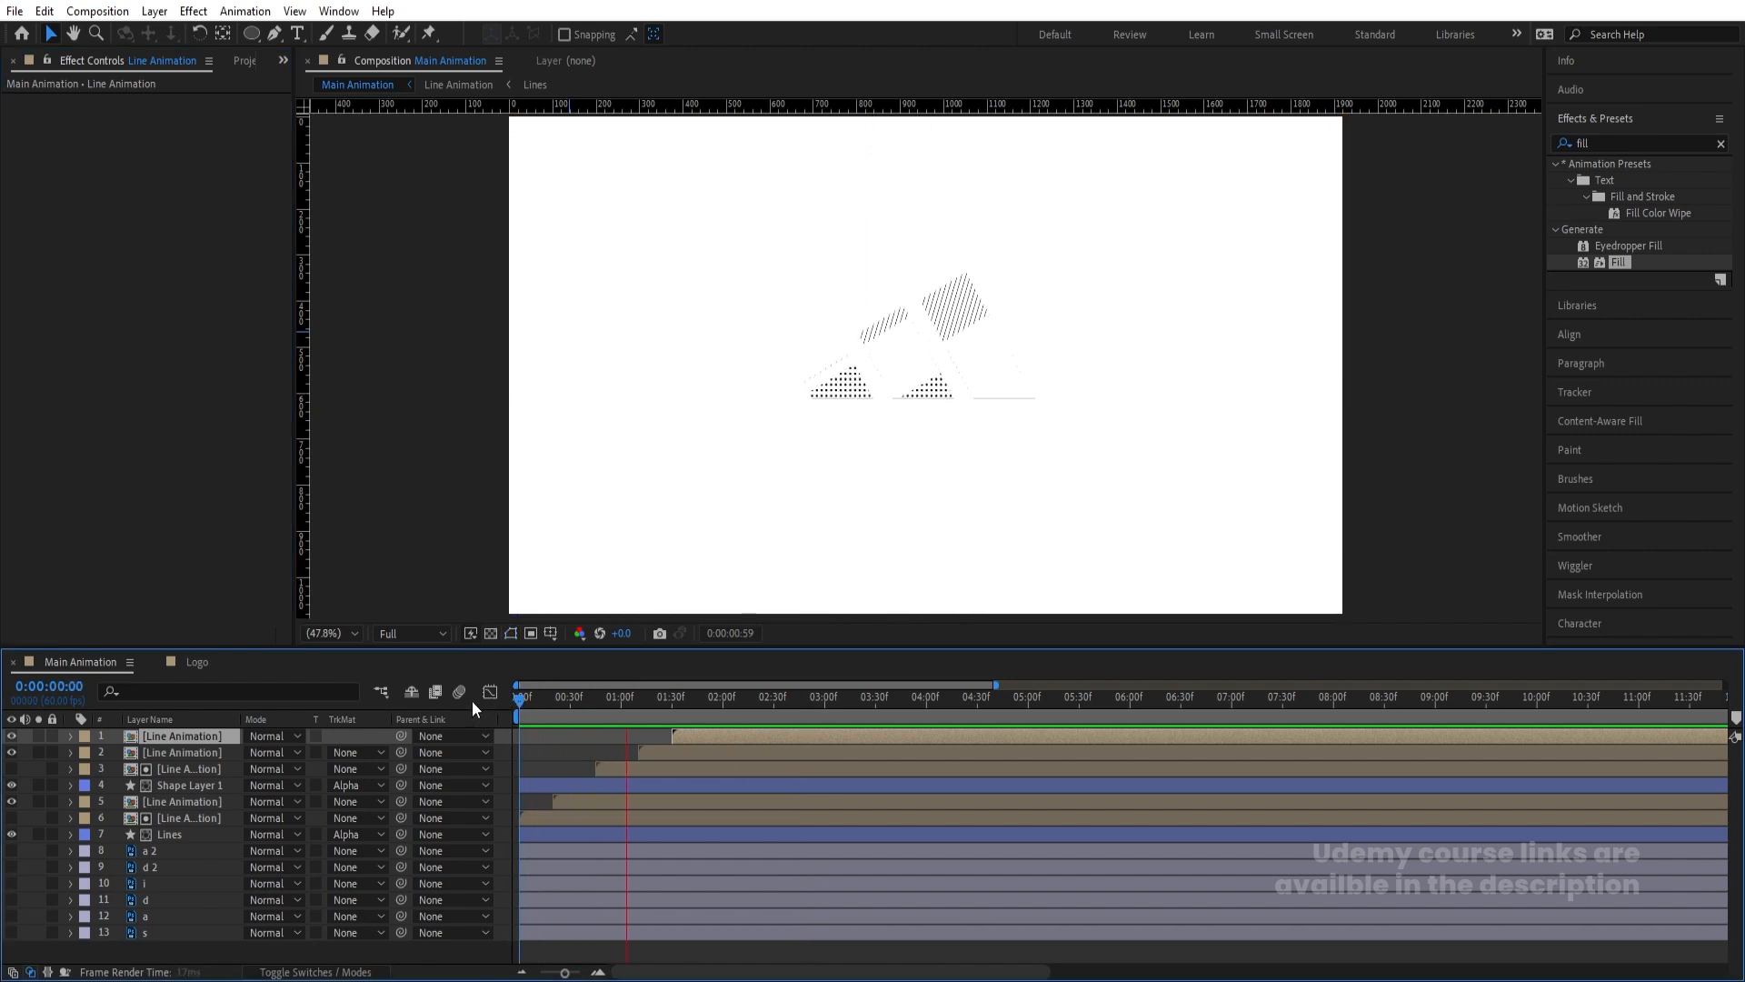
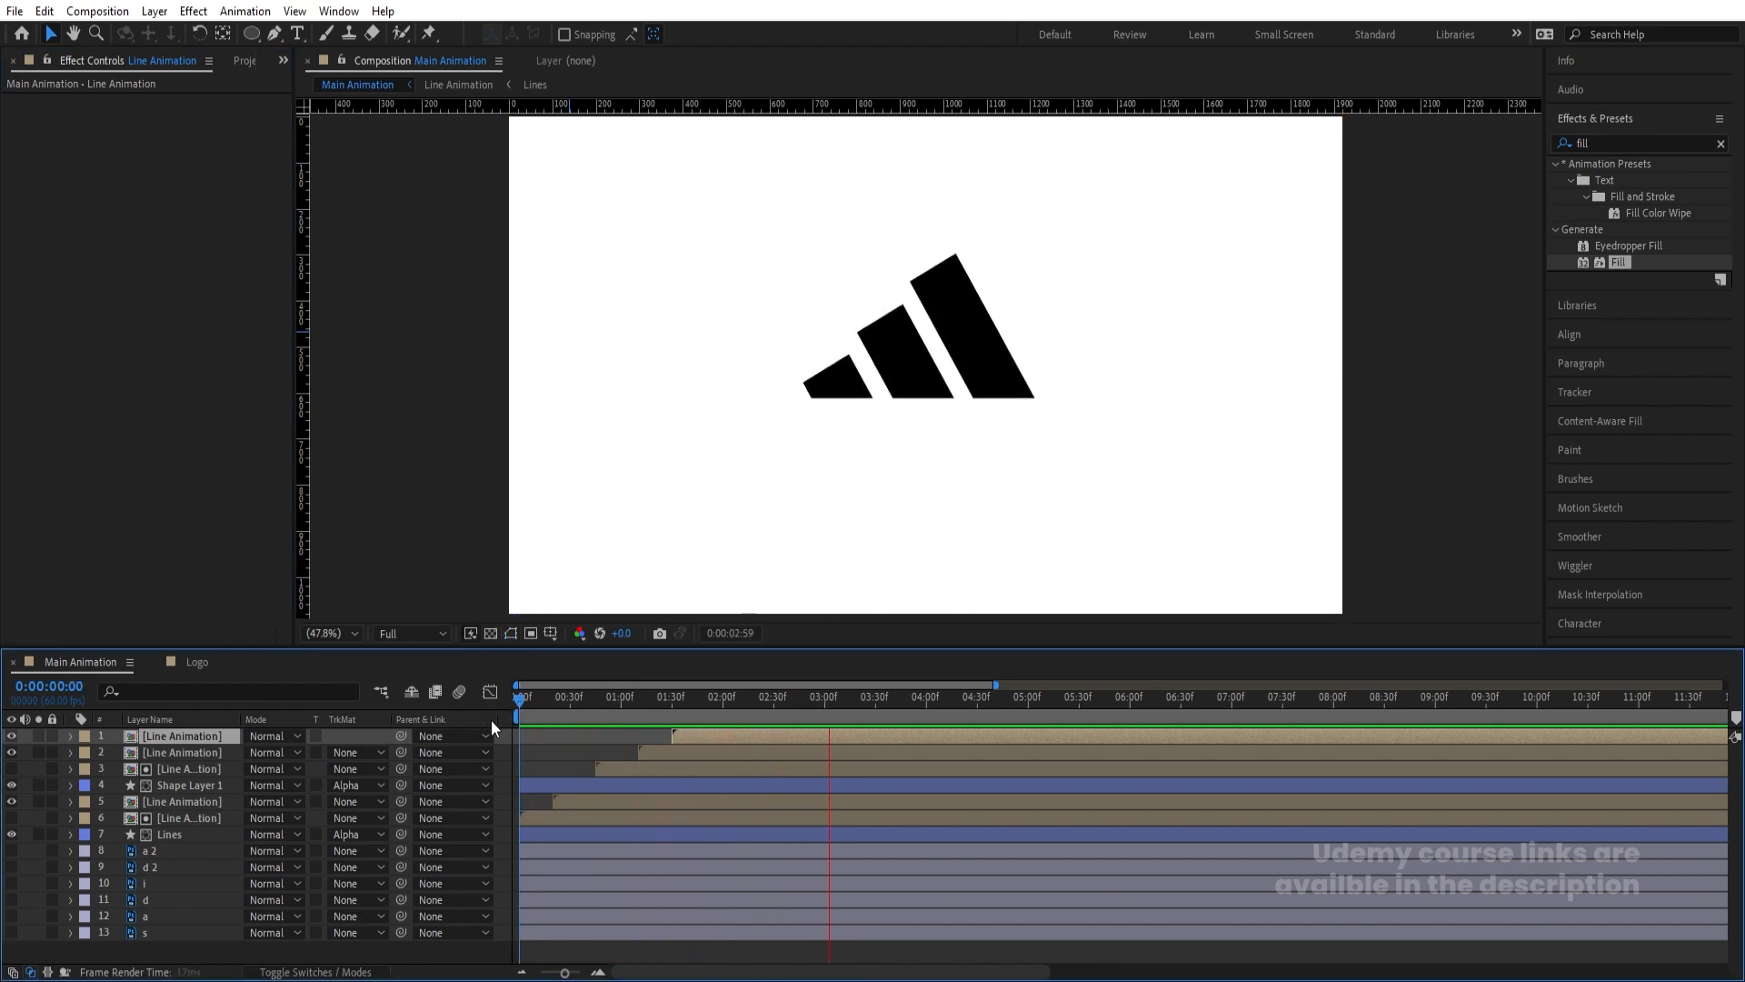
{"action": "key", "text": "space"}
{"action": "key", "text": "Home"}
{"action": "key", "text": "space"}
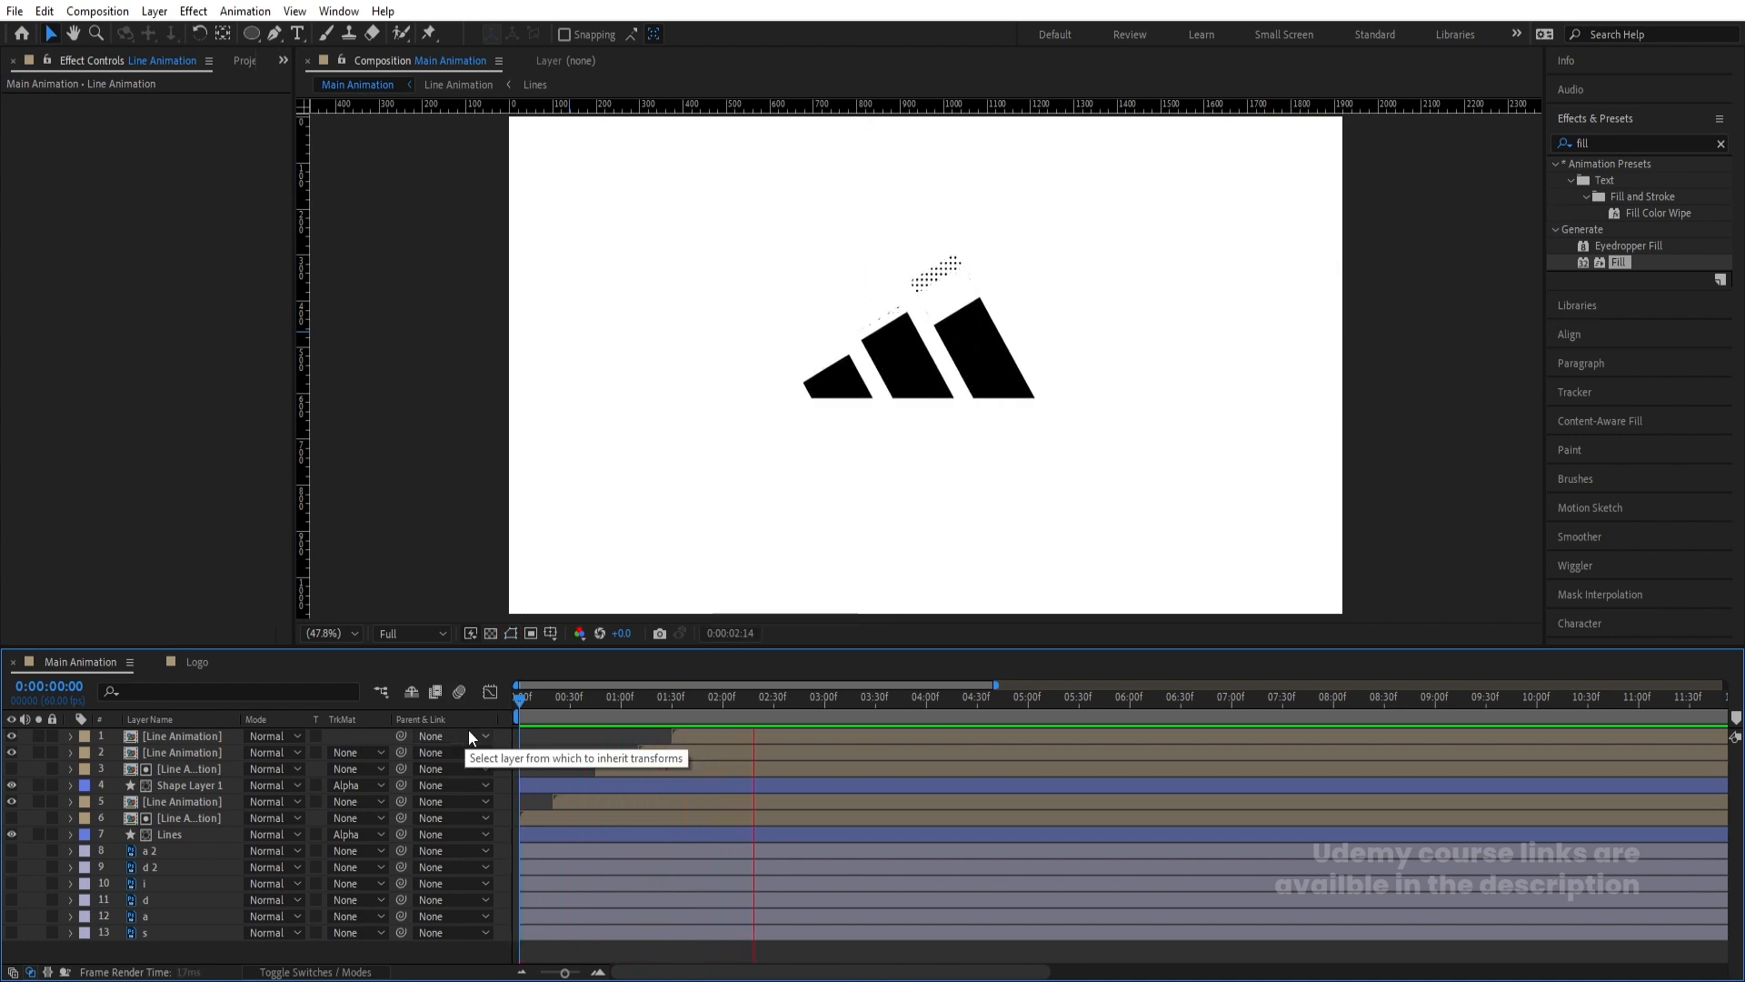
{"action": "key", "text": "space"}
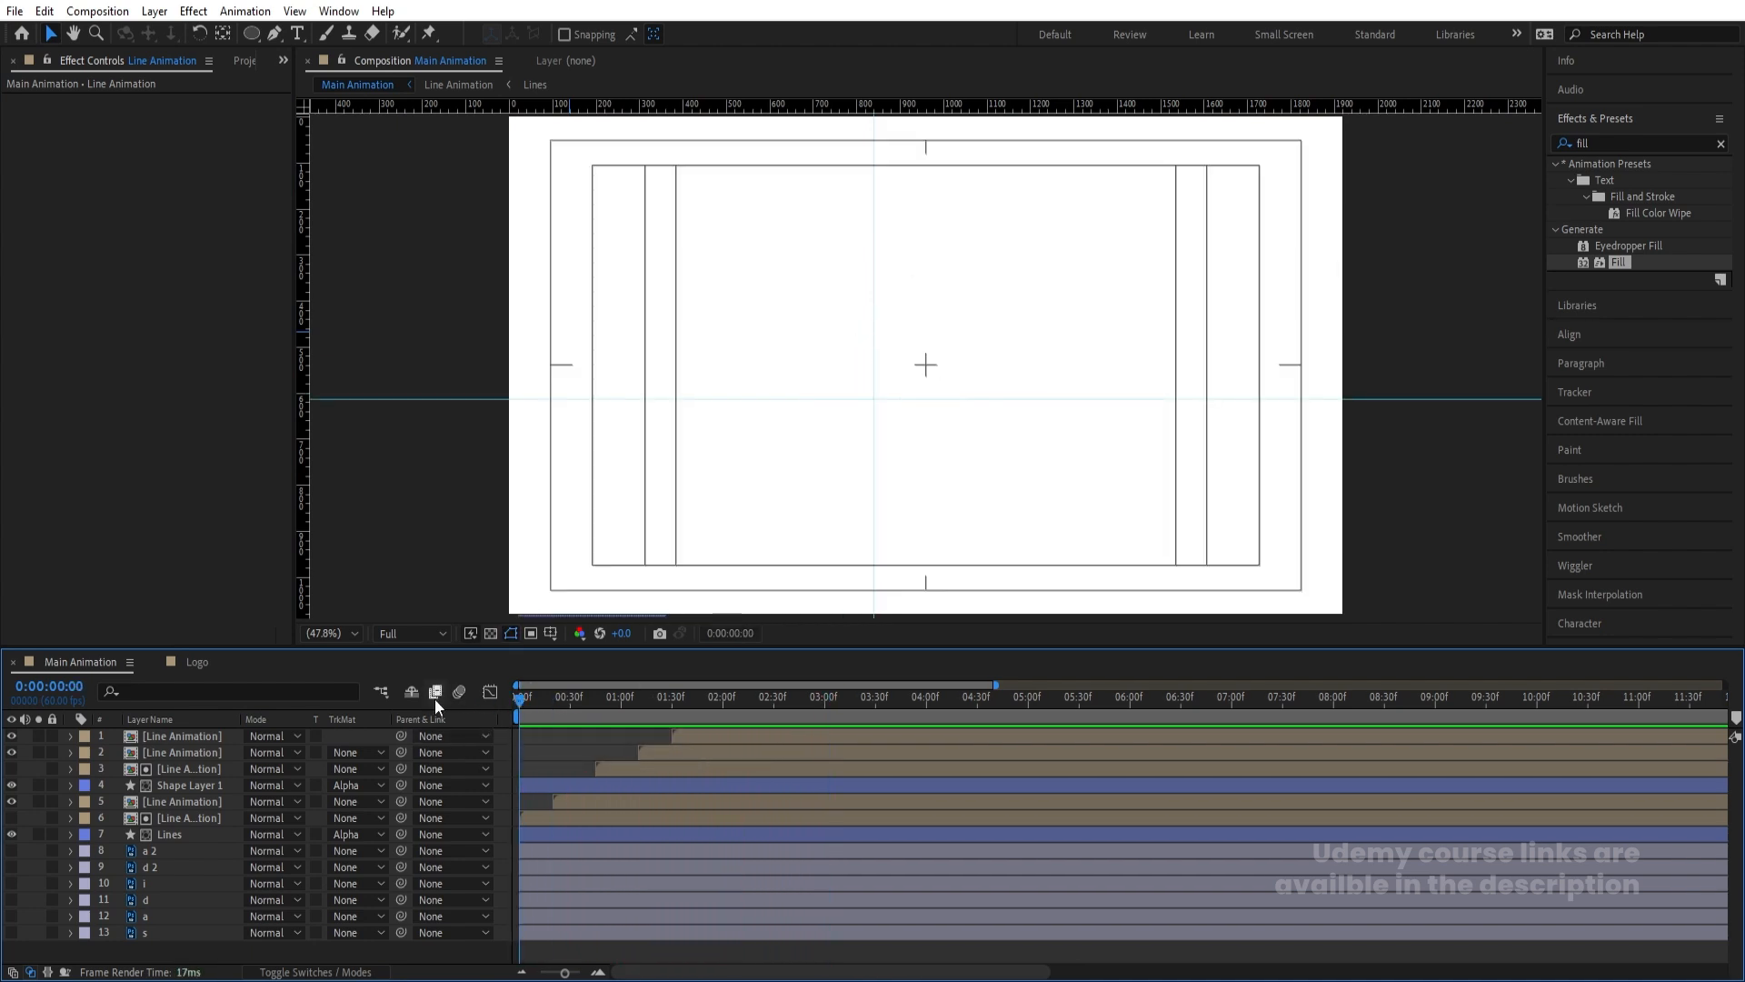
Make the six adidas letter layers visible and pre-compose them into a composition named Text
{"action": "left_click", "coordinate": [149, 851]}
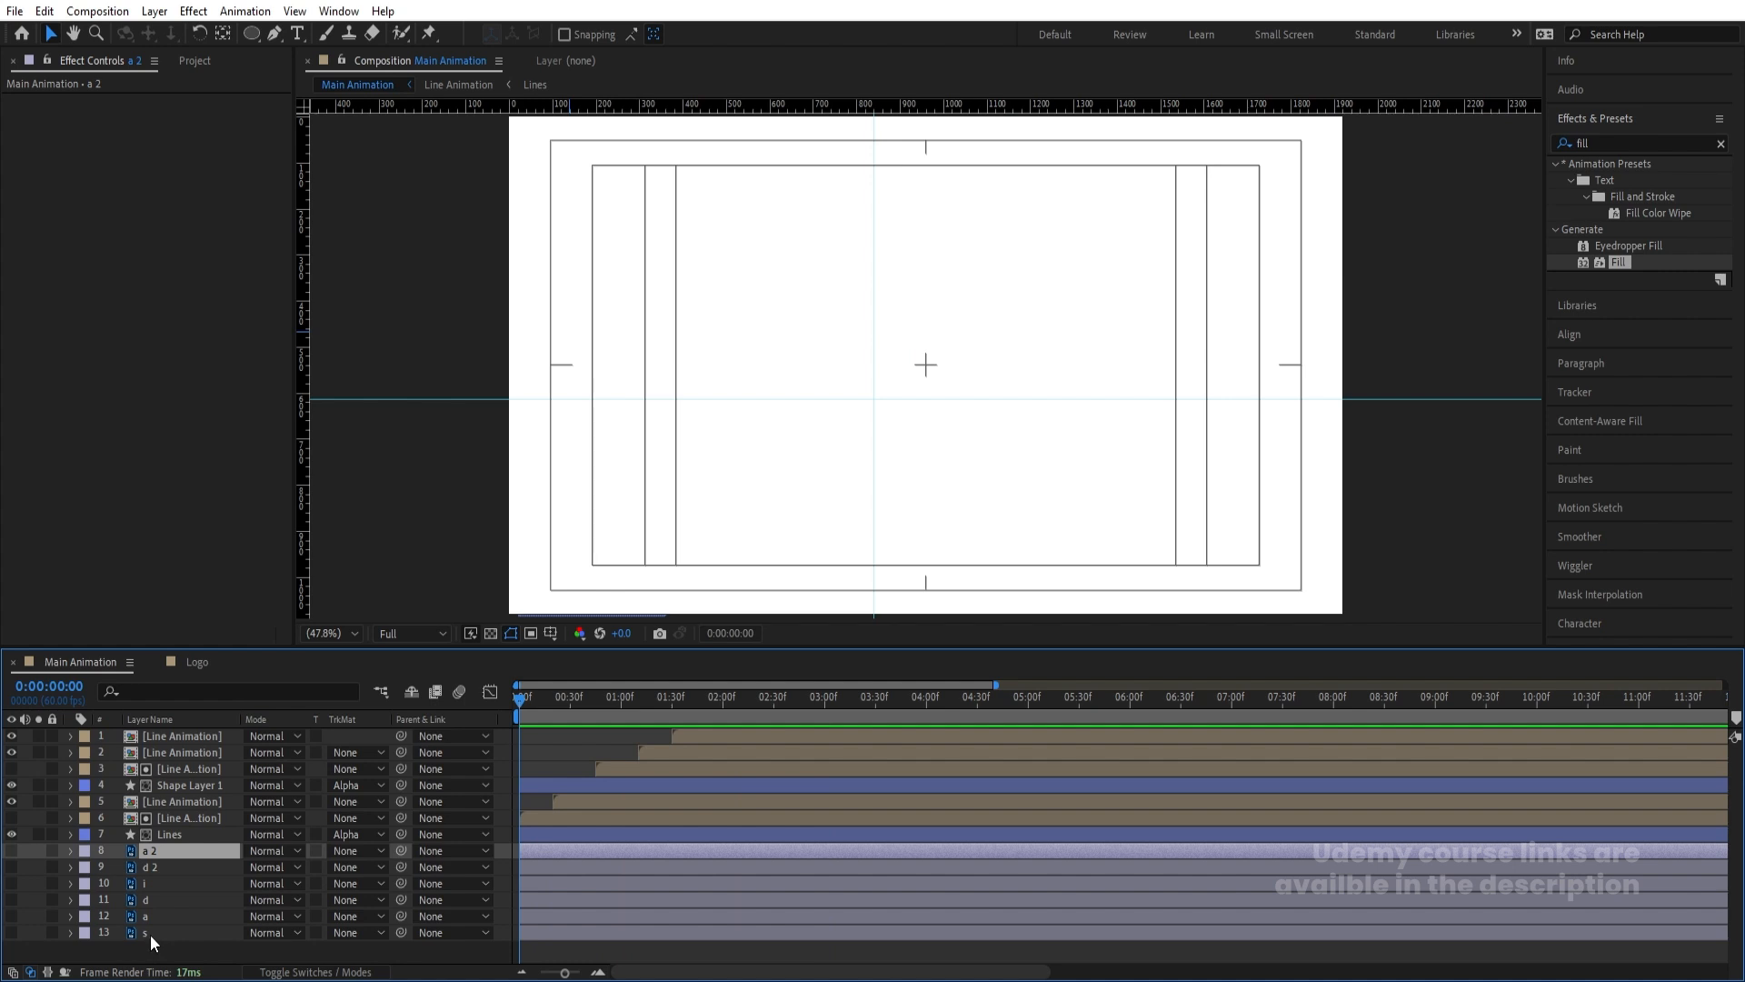
{"action": "left_click", "coordinate": [150, 935], "text": "shift"}
{"action": "left_click", "coordinate": [15, 851]}
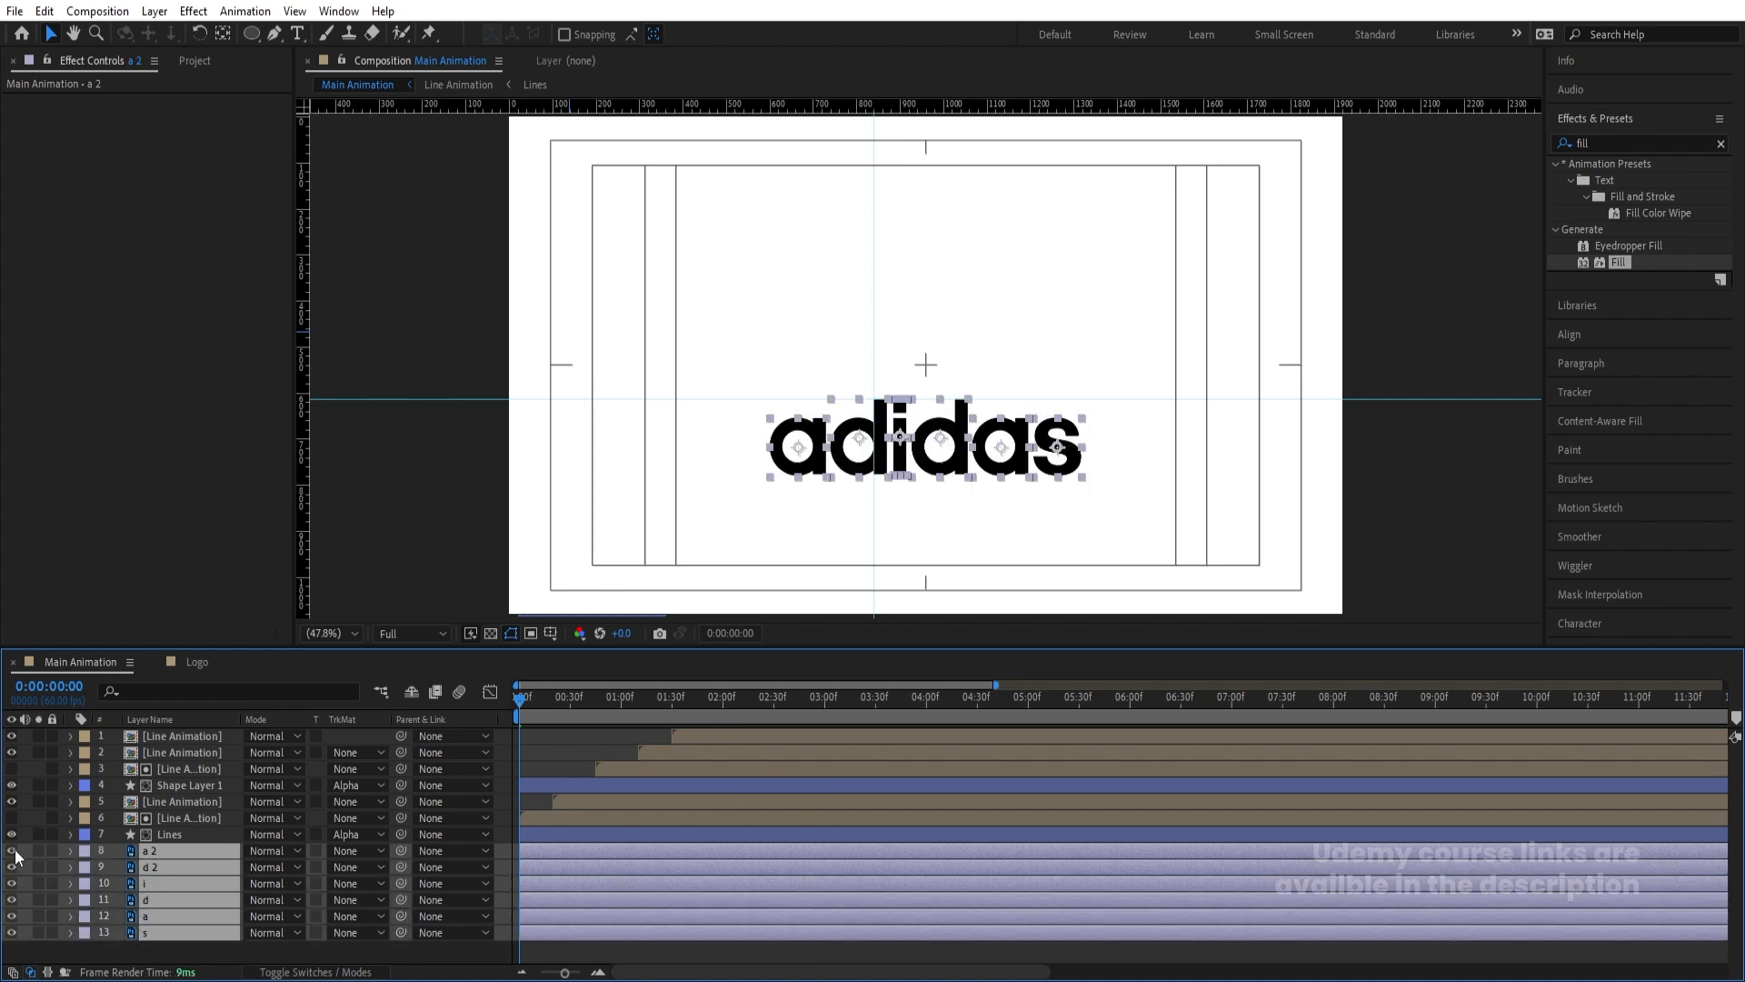
{"action": "key", "text": "ctrl+shift+c"}
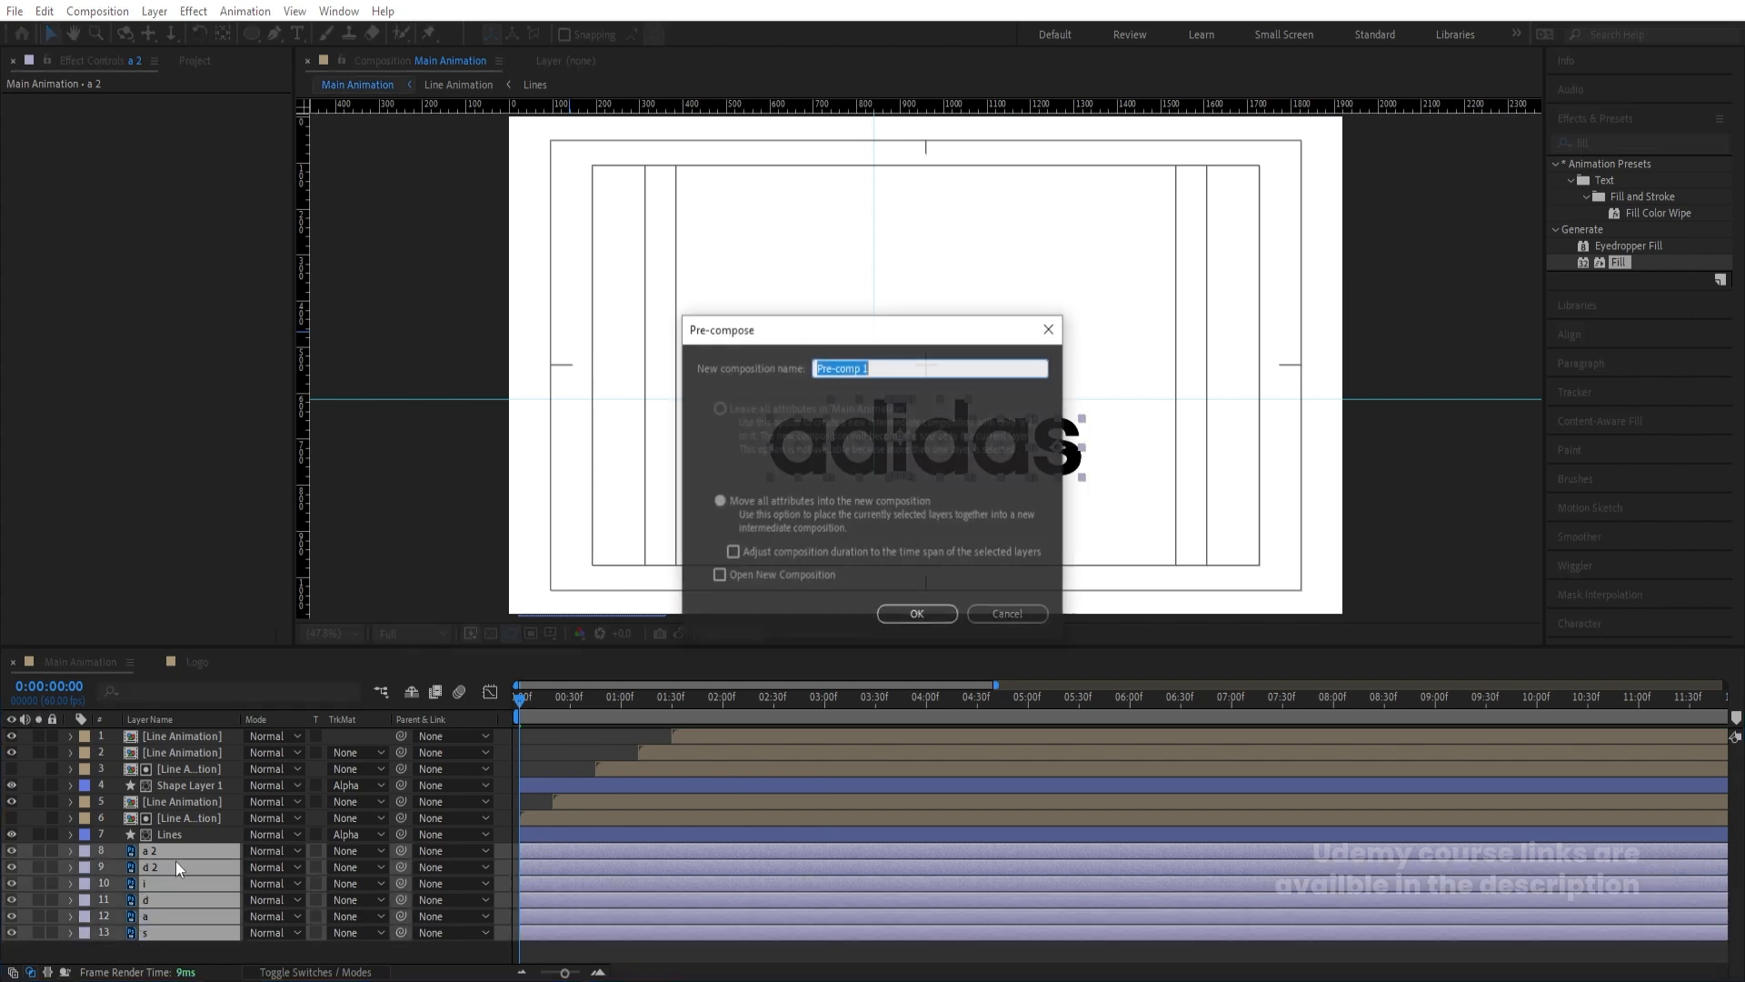
{"action": "type", "text": "Text"}
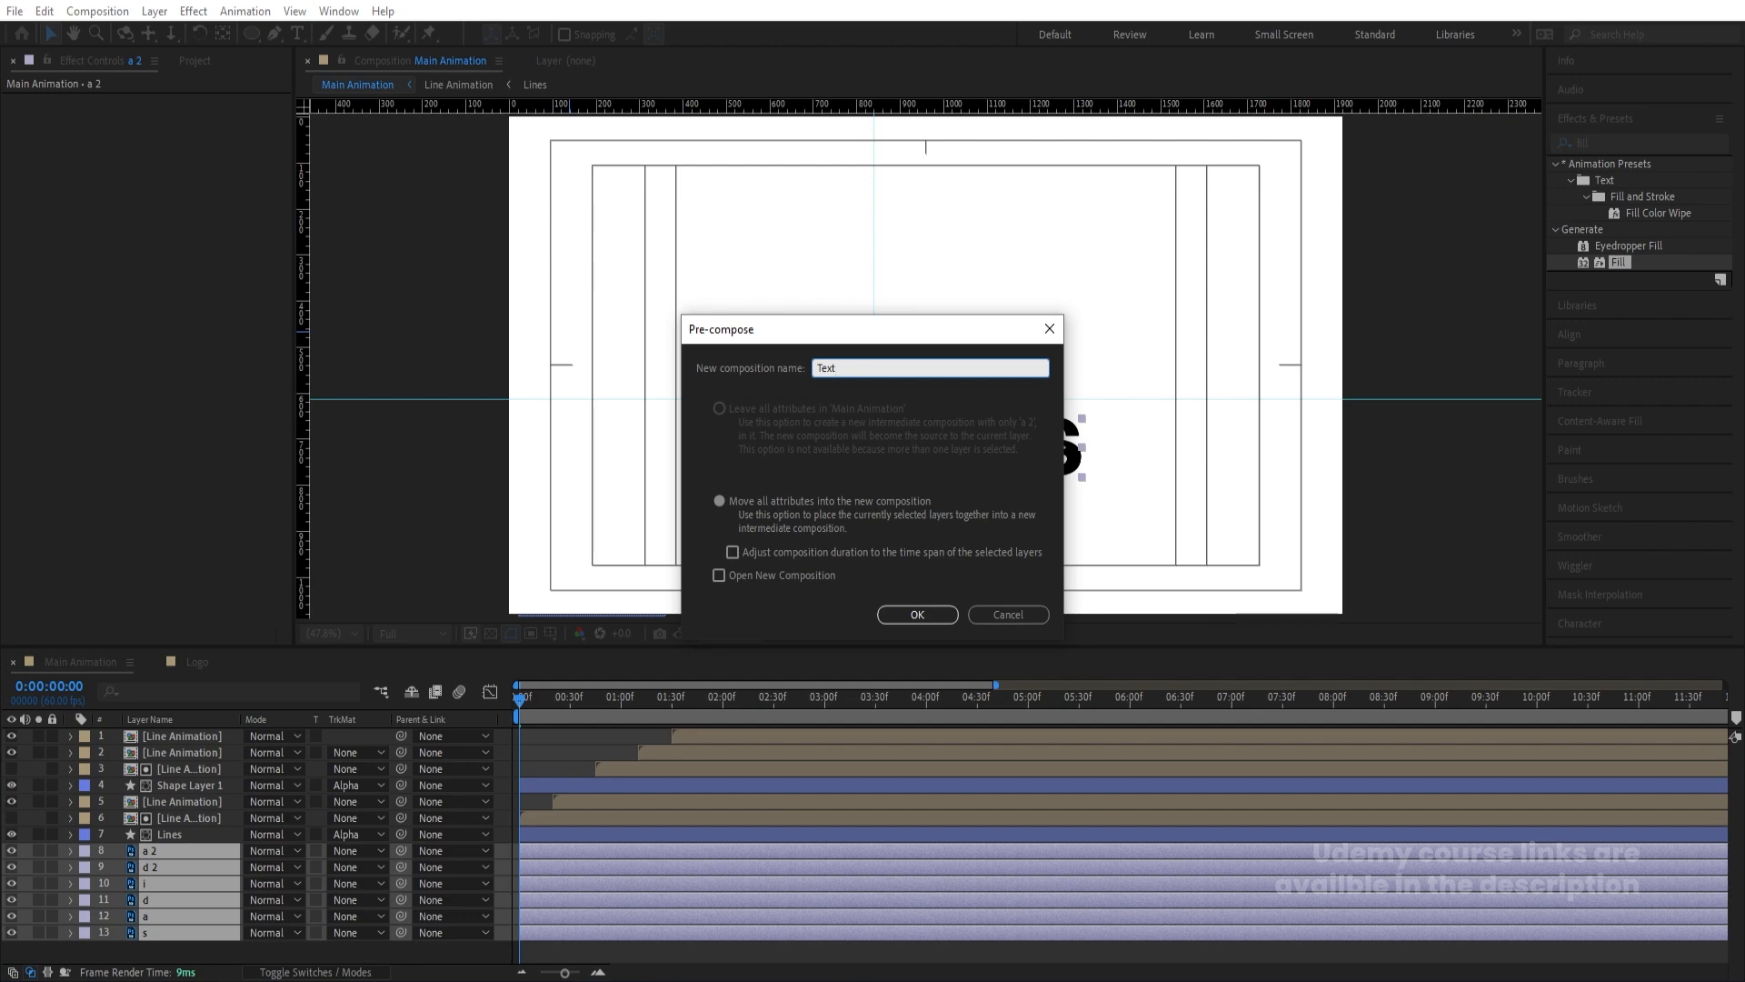
{"action": "key", "text": "Return"}
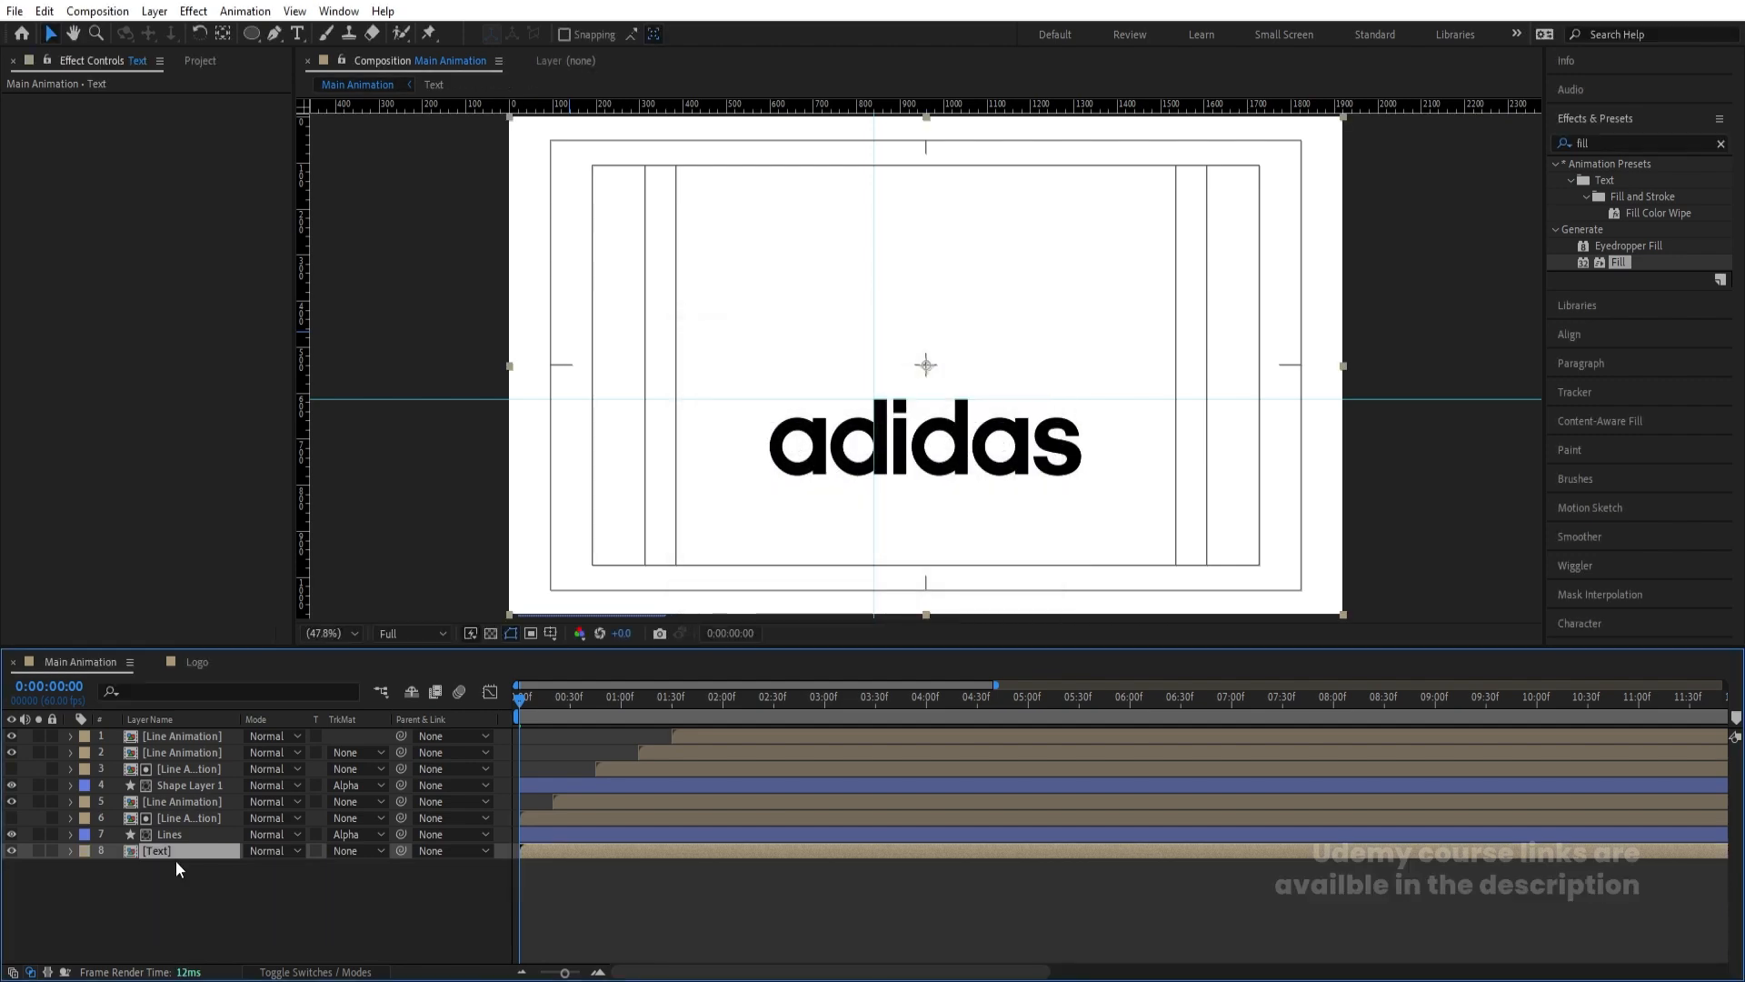
Draw a rectangular mask around the adidas wordmark on the Text layer, with its lower edge along the letters' baseline
{"action": "left_click", "coordinate": [271, 32]}
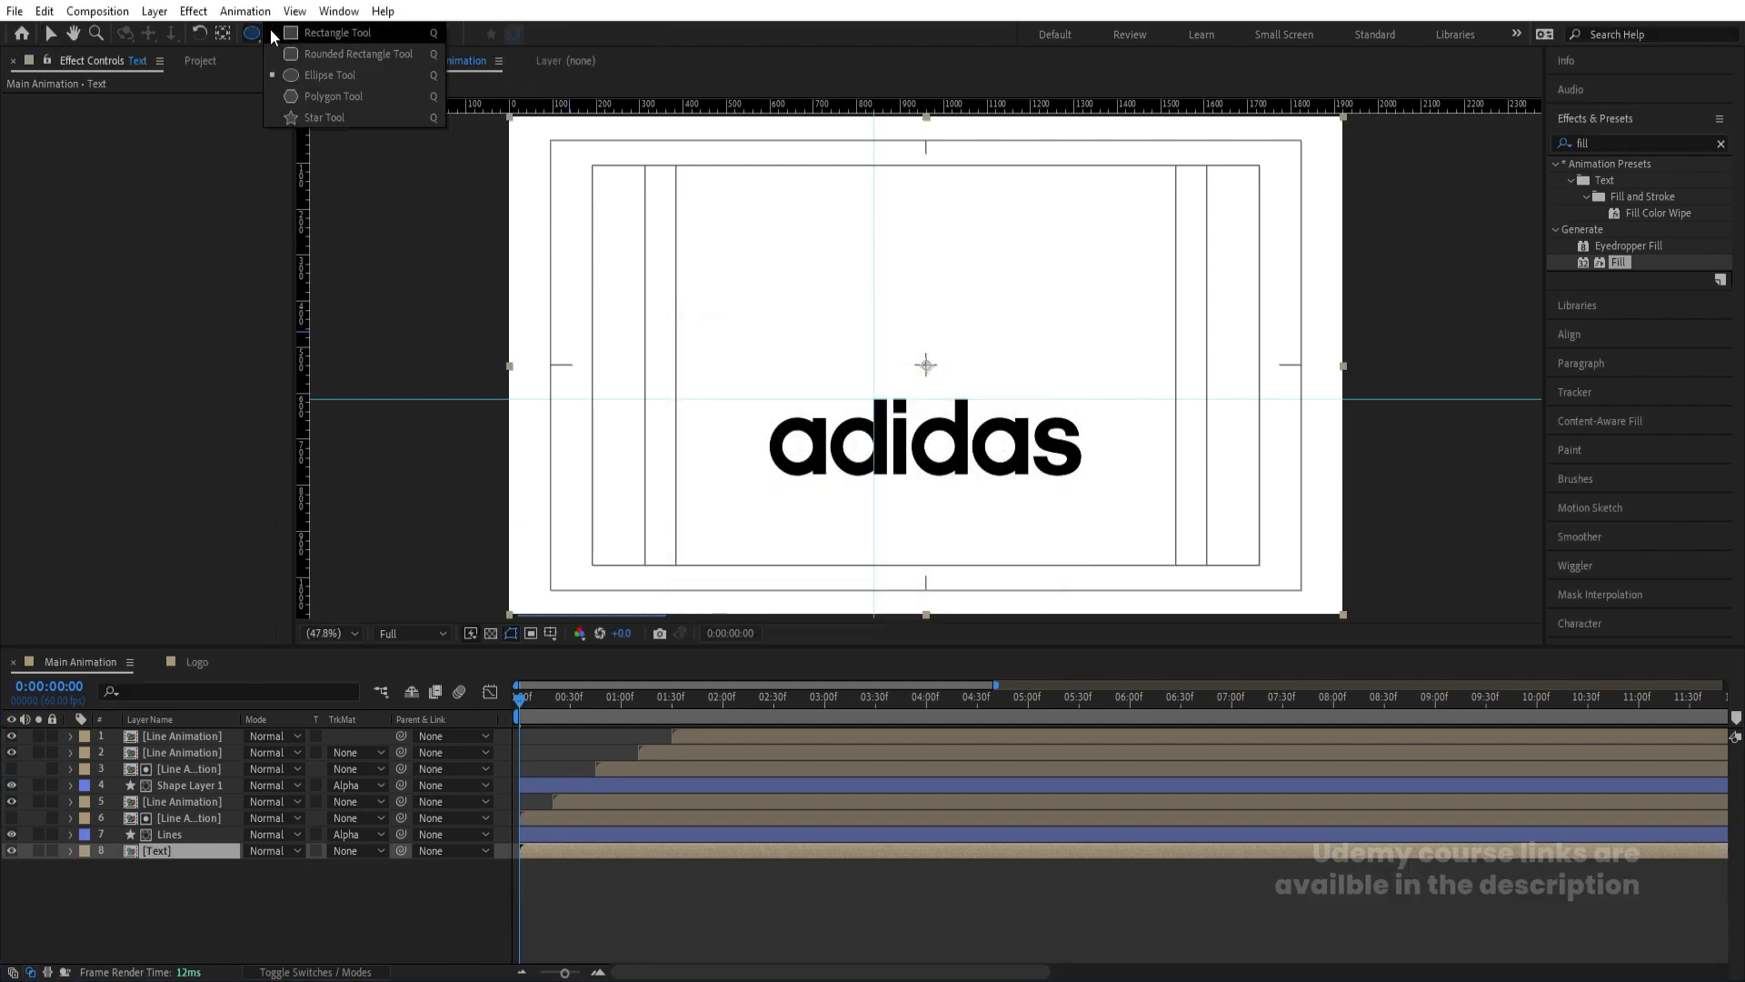
{"action": "left_click", "coordinate": [306, 35]}
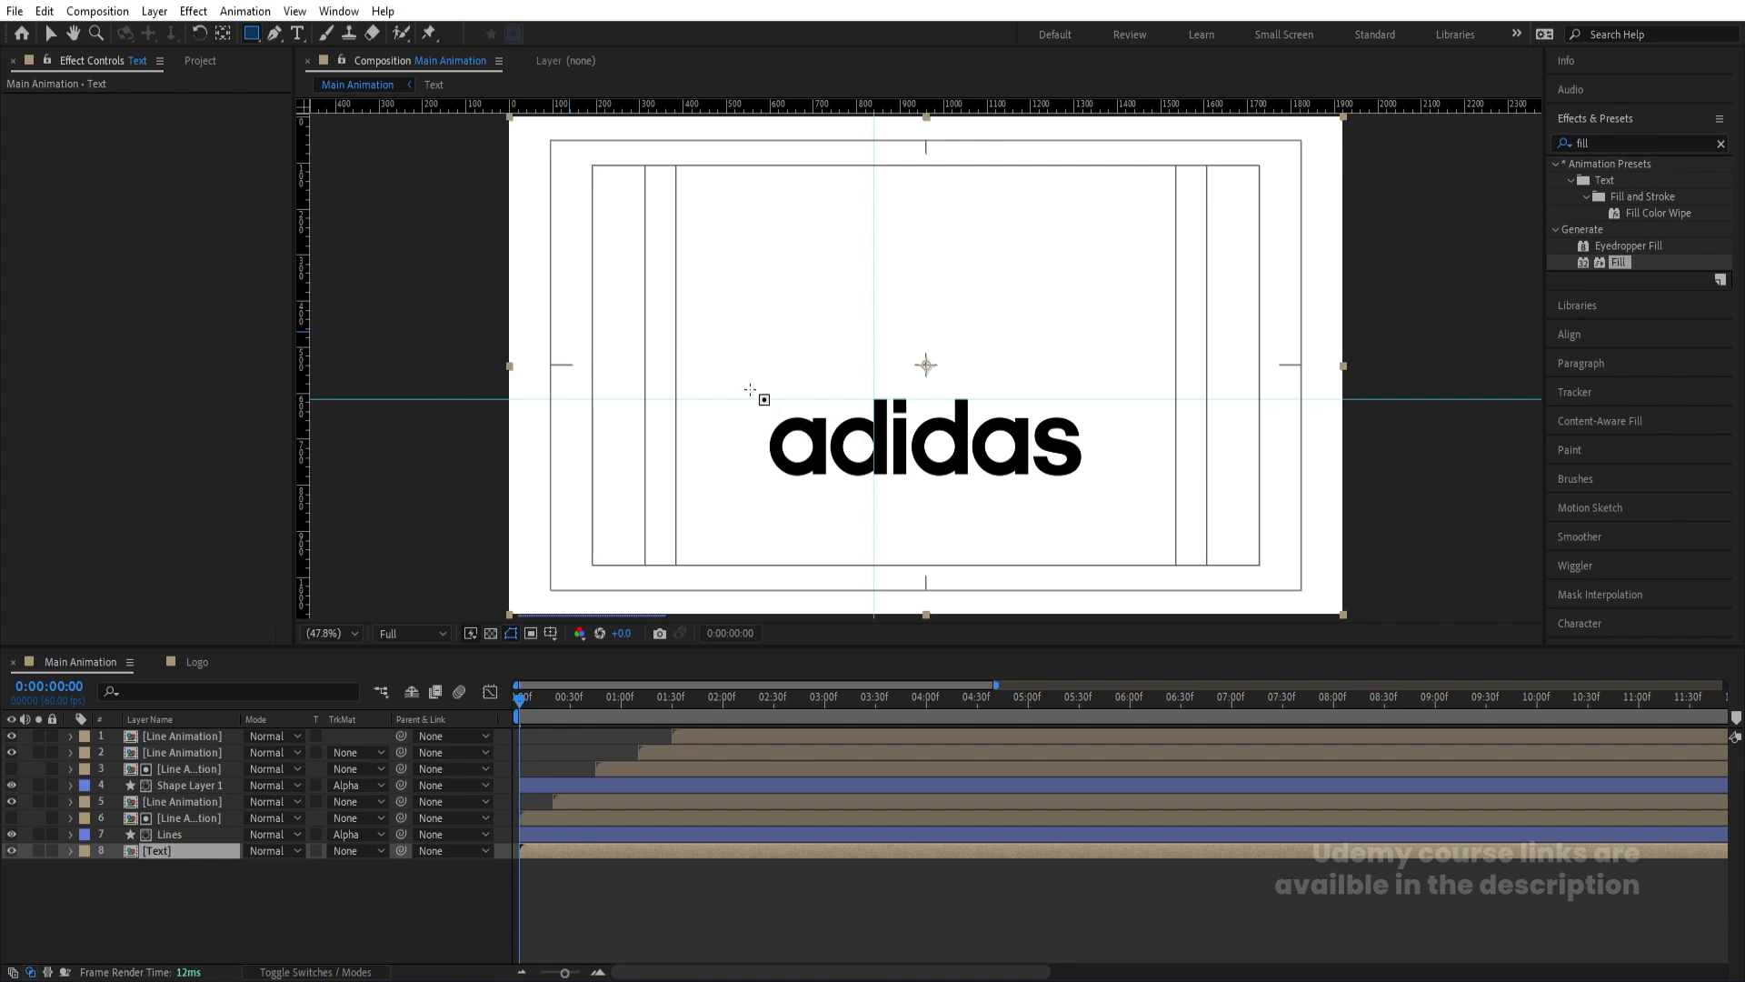
{"action": "mouse_move", "coordinate": [745, 385]}
{"action": "left_mouse_down"}
{"action": "mouse_move", "coordinate": [1042, 480]}
{"action": "mouse_move", "coordinate": [1097, 474]}
{"action": "left_mouse_up"}
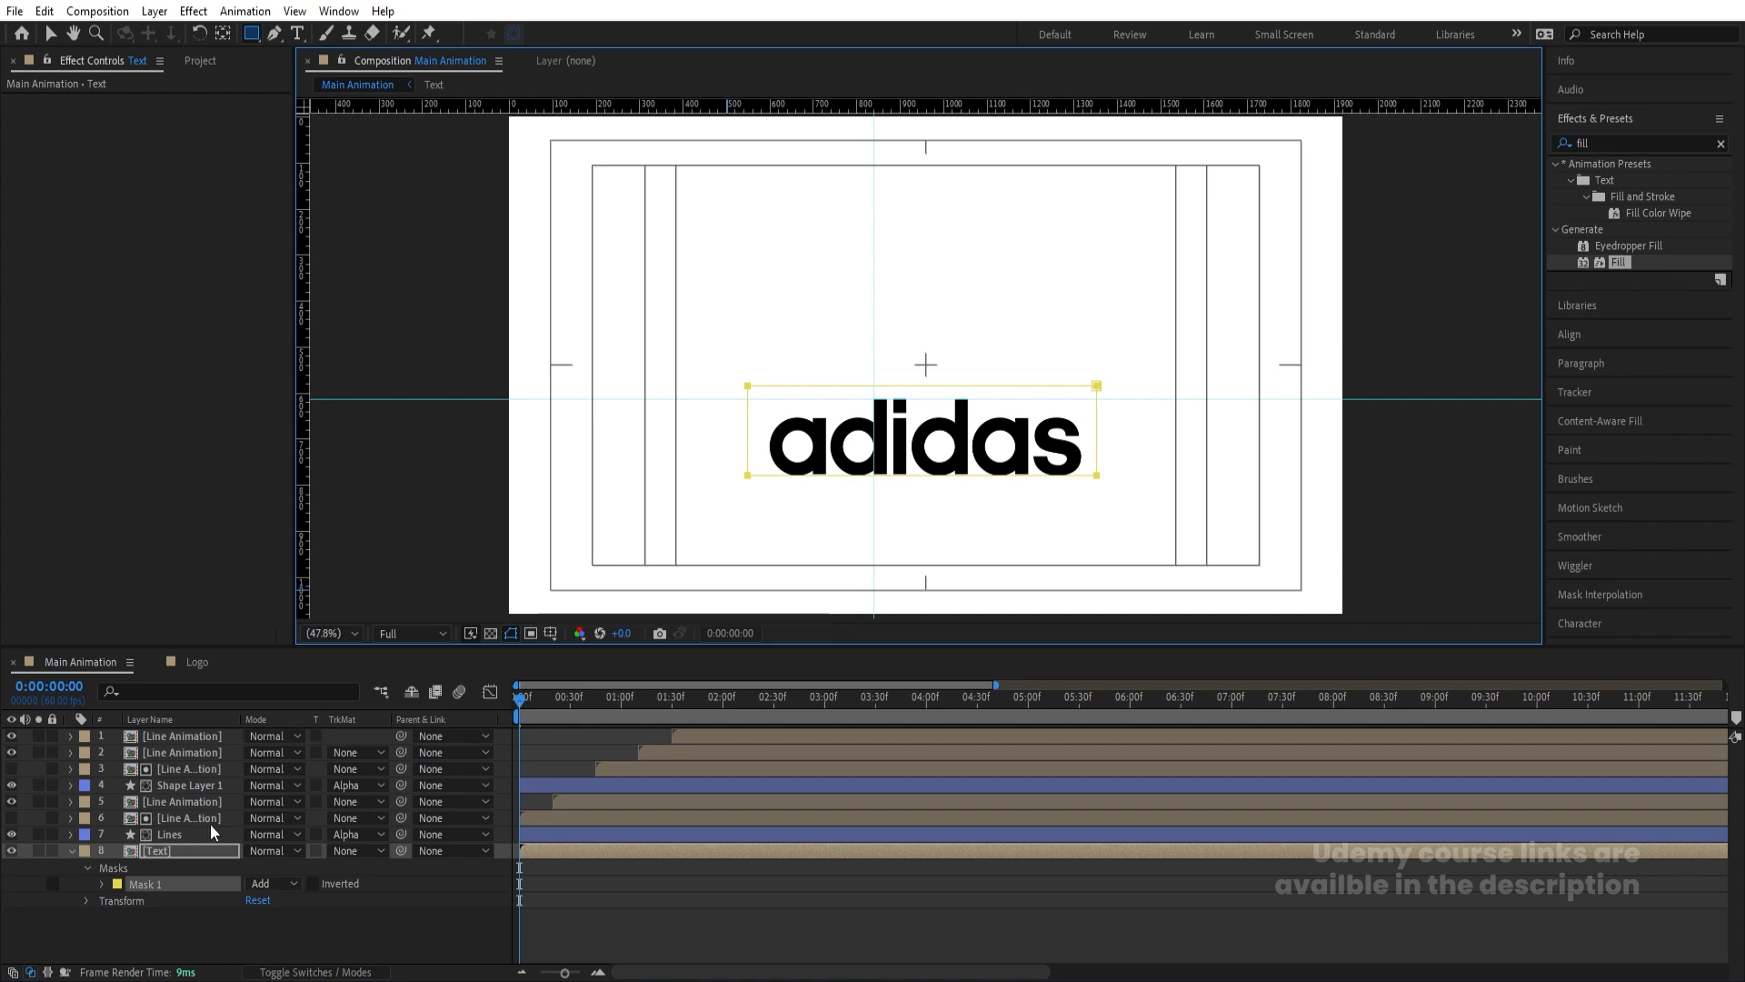
Open the Text composition and add Position keyframes to all six letter layers at time 0
{"action": "double_click", "coordinate": [176, 845]}
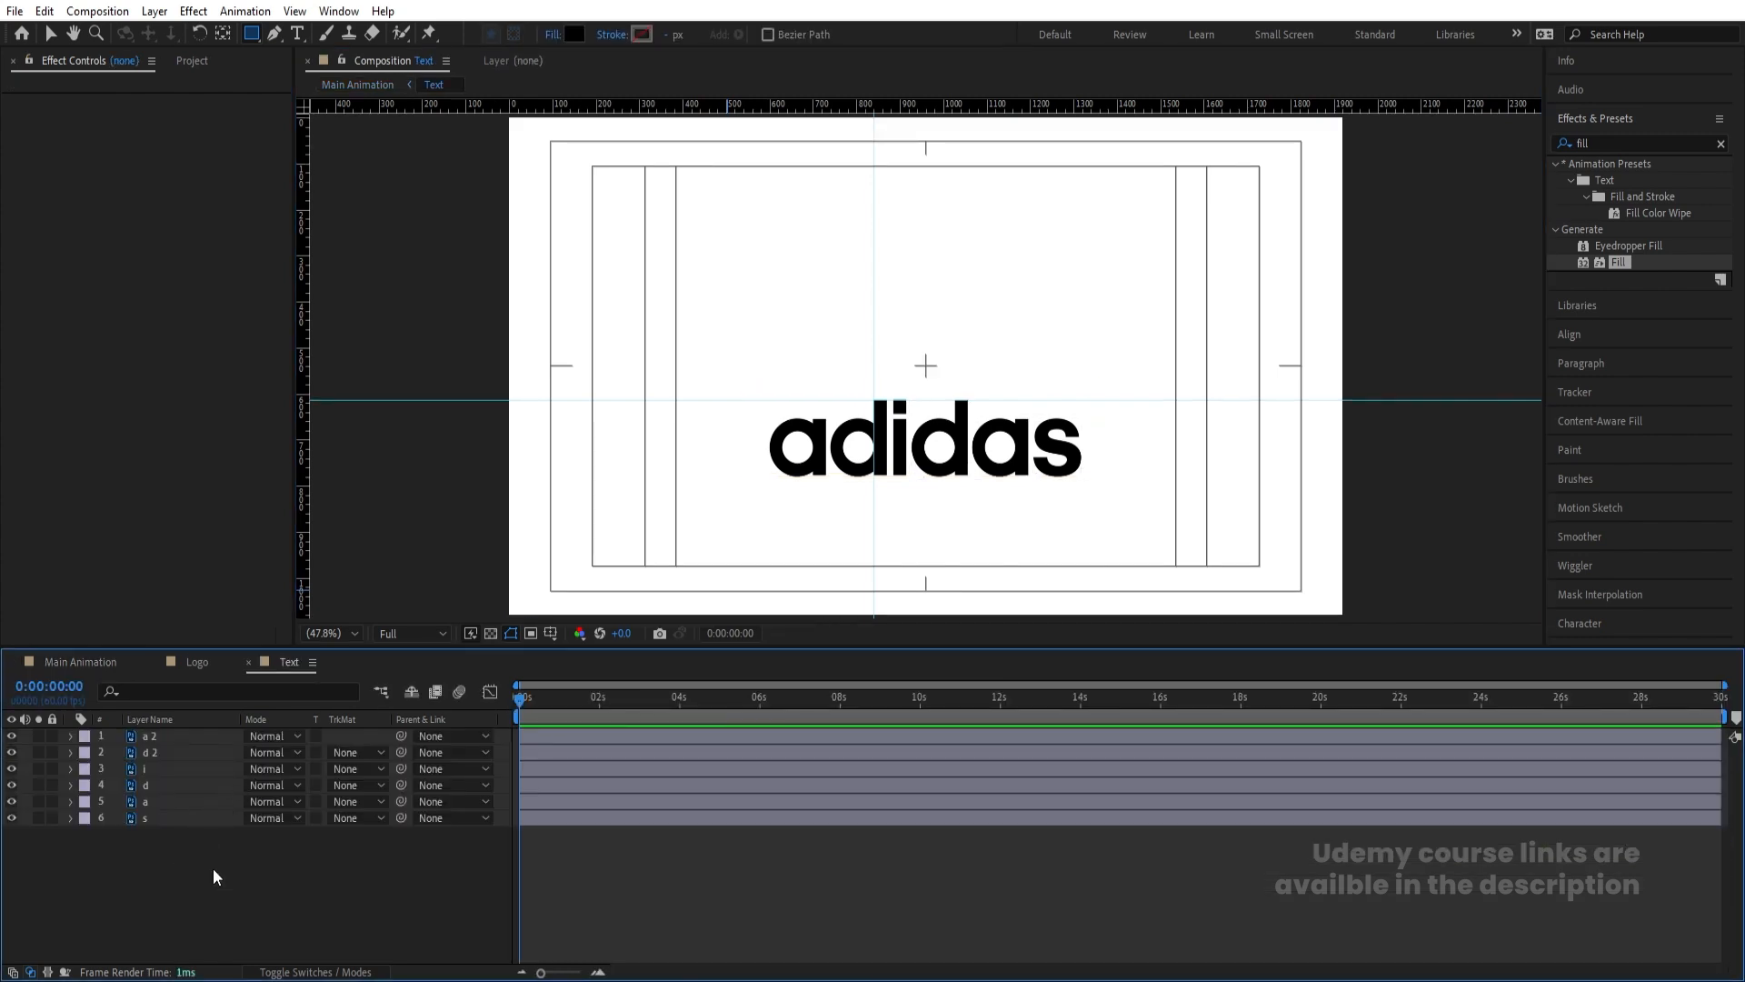
{"action": "left_click_drag", "start_coordinate": [212, 869], "coordinate": [142, 706]}
{"action": "key", "text": "p"}
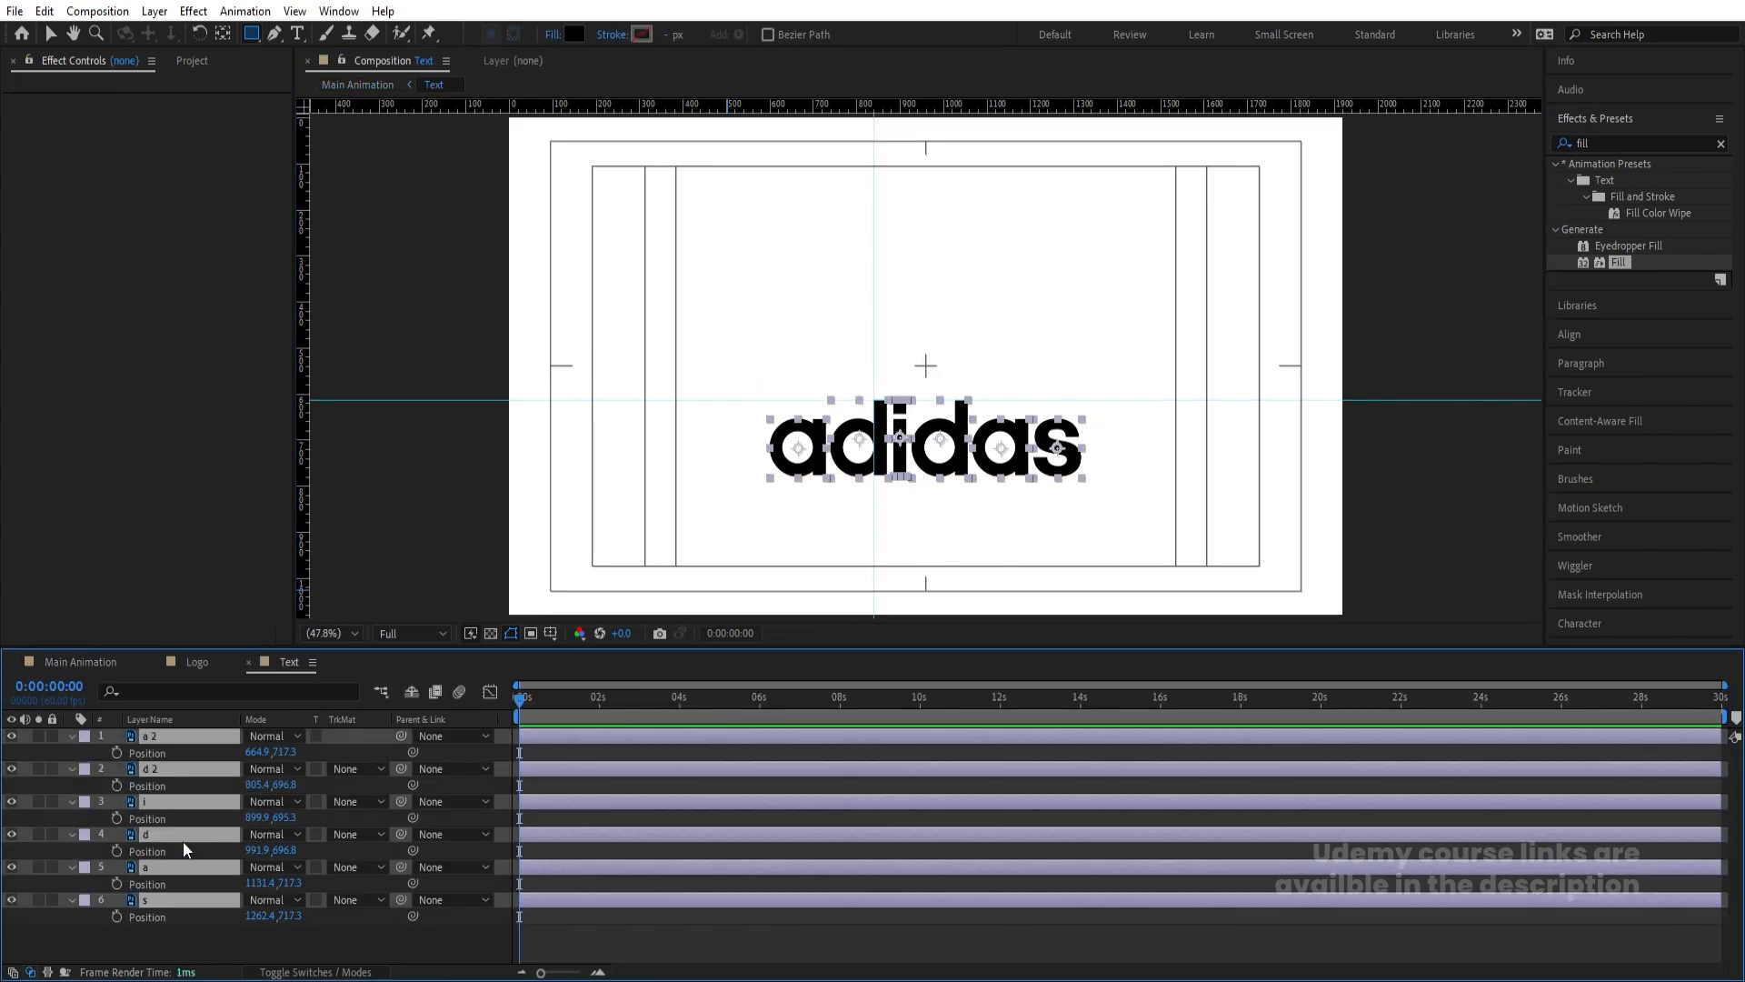
{"action": "left_click", "coordinate": [117, 755]}
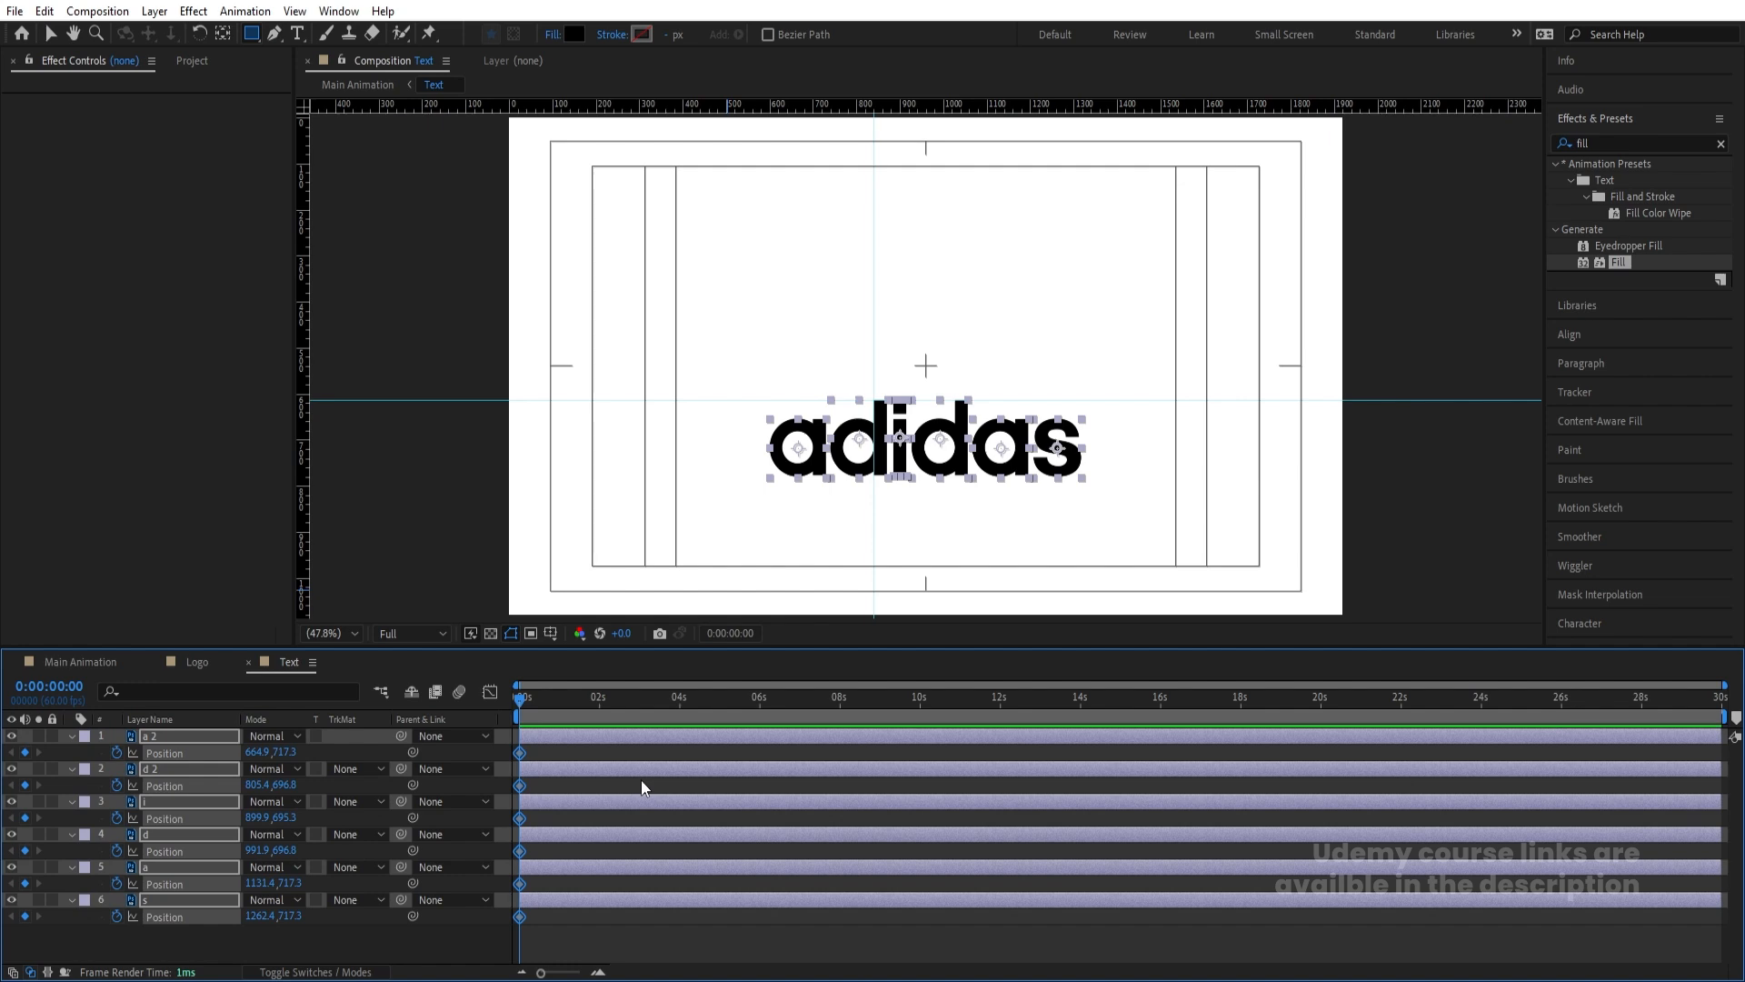
Add Position keyframes with the letters' current positions for all six layers at 0:00:01:20
{"action": "key", "text": "equal"}
{"action": "key", "text": "equal"}
{"action": "key", "text": "equal"}
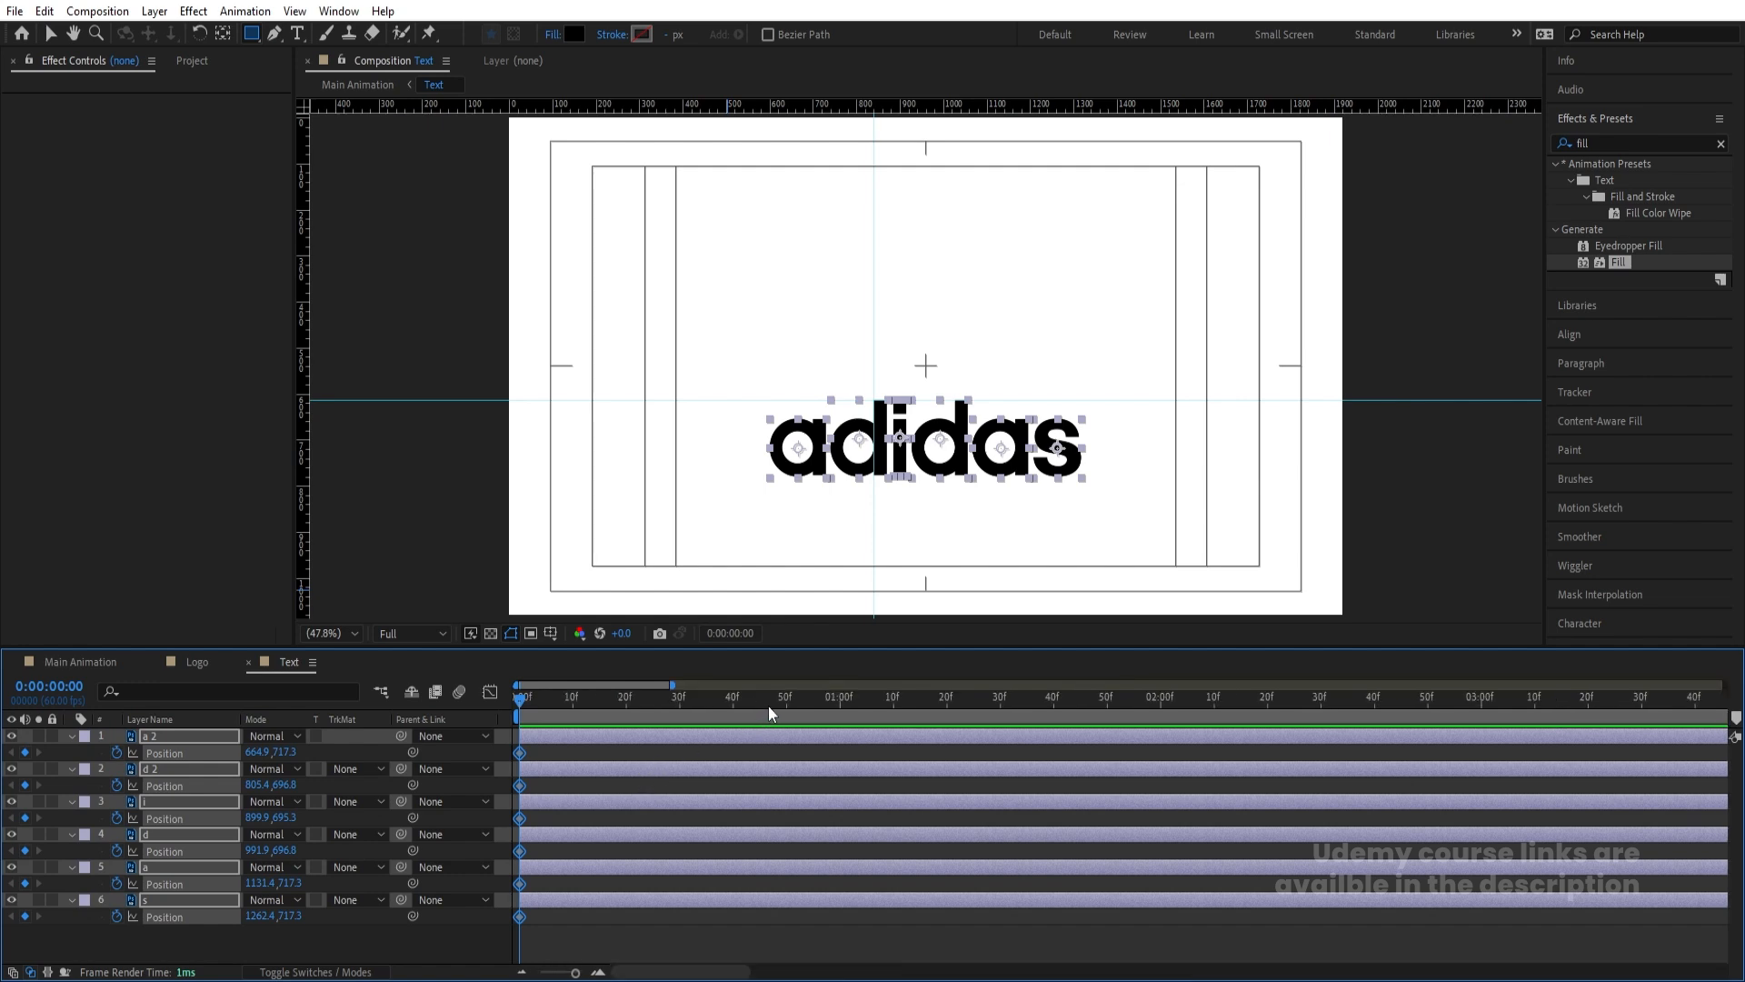
{"action": "left_click_drag", "start_coordinate": [769, 711], "coordinate": [950, 723]}
{"action": "left_click", "coordinate": [25, 753]}
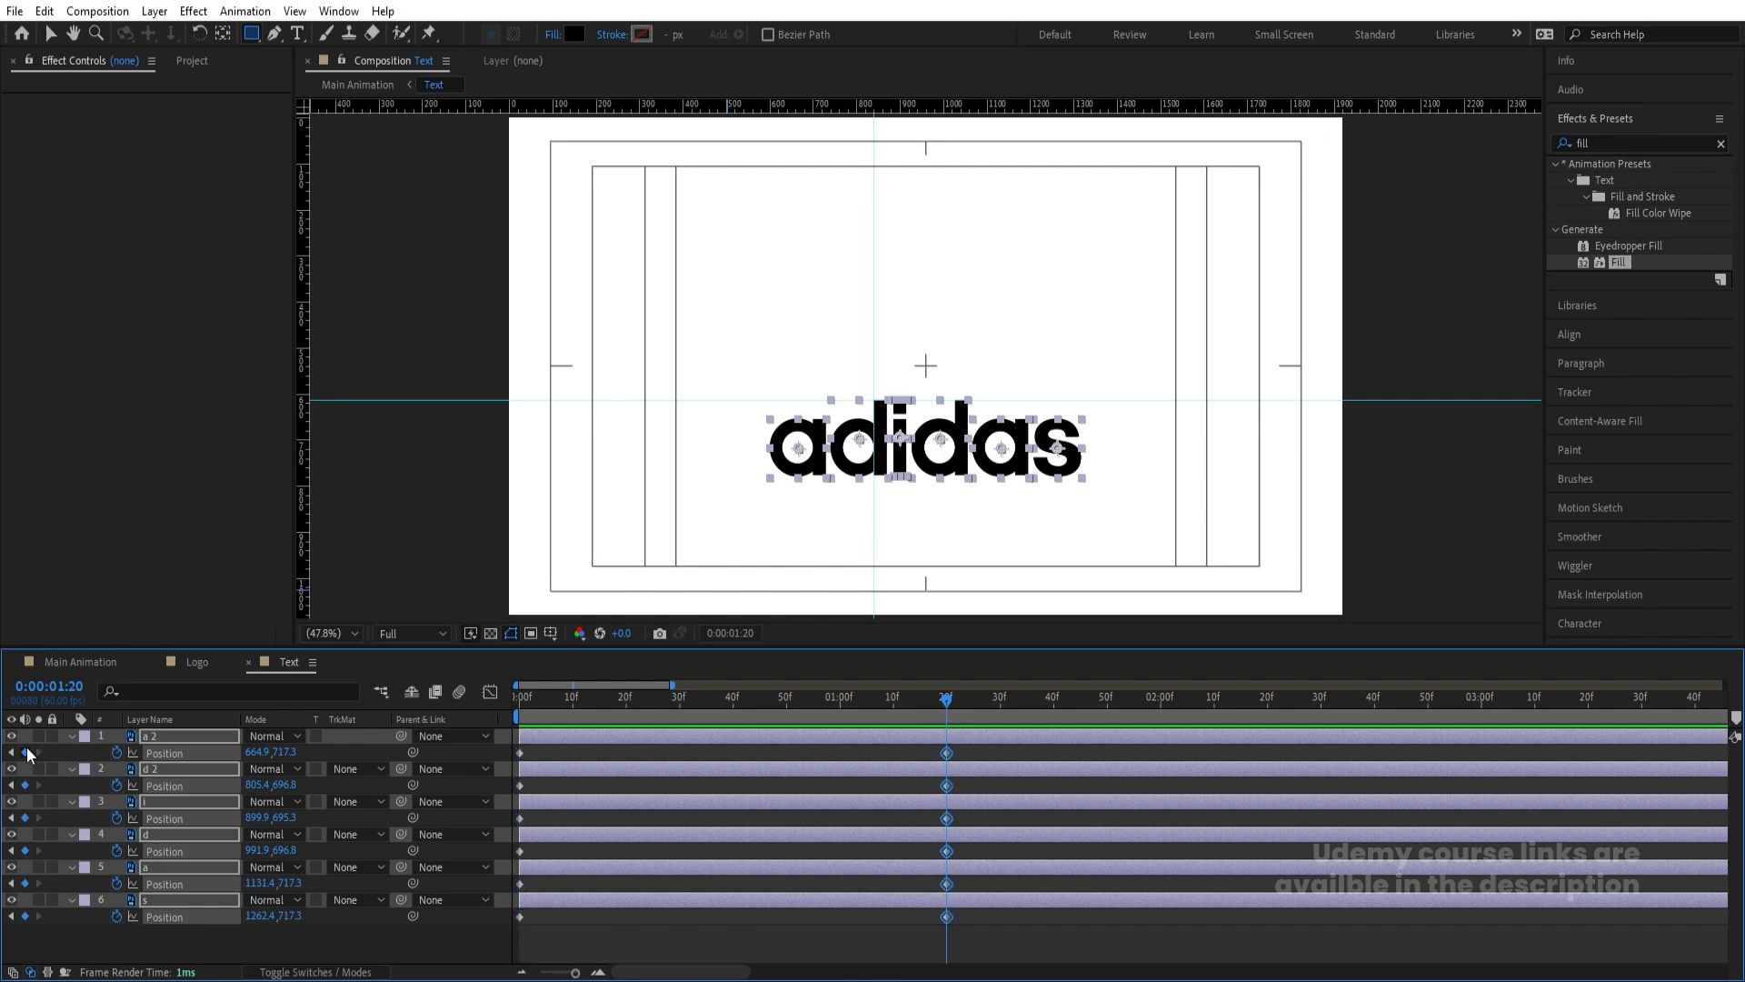
At time 0, move the horizontal guide to the wordmark's baseline and lower all letters below it, with layer a 2 at Y 899.3
{"action": "key", "text": "Home"}
{"action": "key", "text": "v"}
{"action": "left_click_drag", "start_coordinate": [852, 400], "coordinate": [849, 474]}
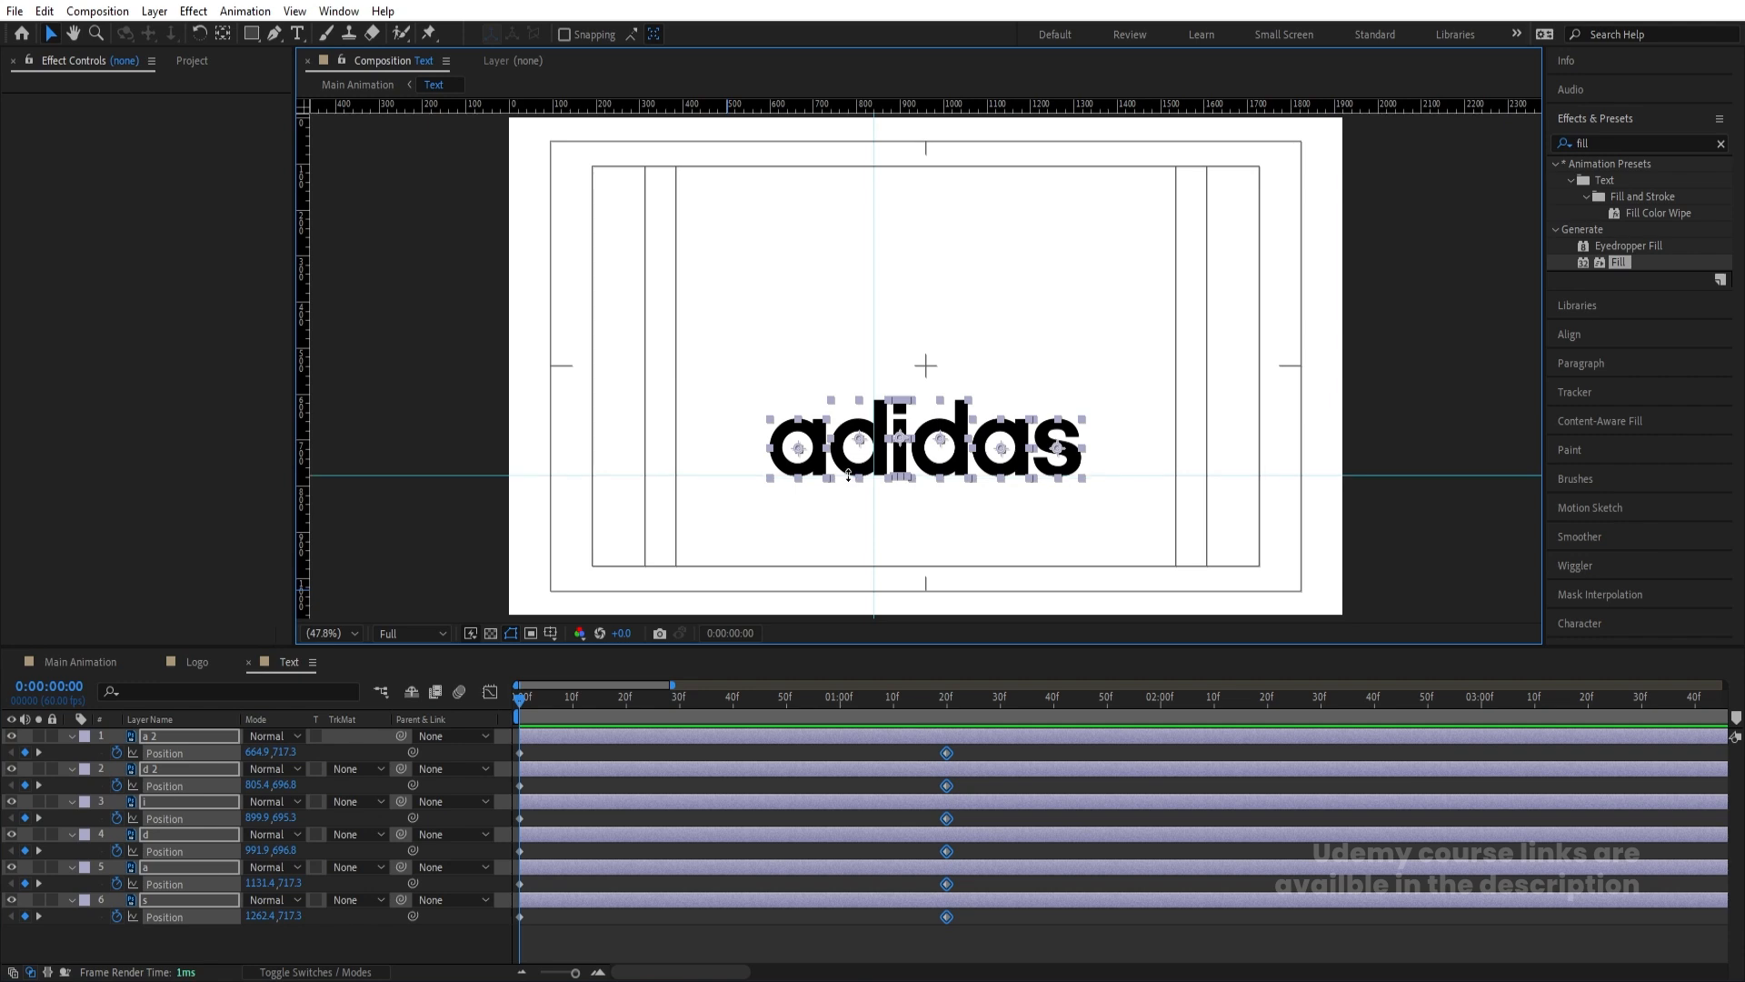
{"action": "left_click_drag", "start_coordinate": [283, 752], "coordinate": [646, 794]}
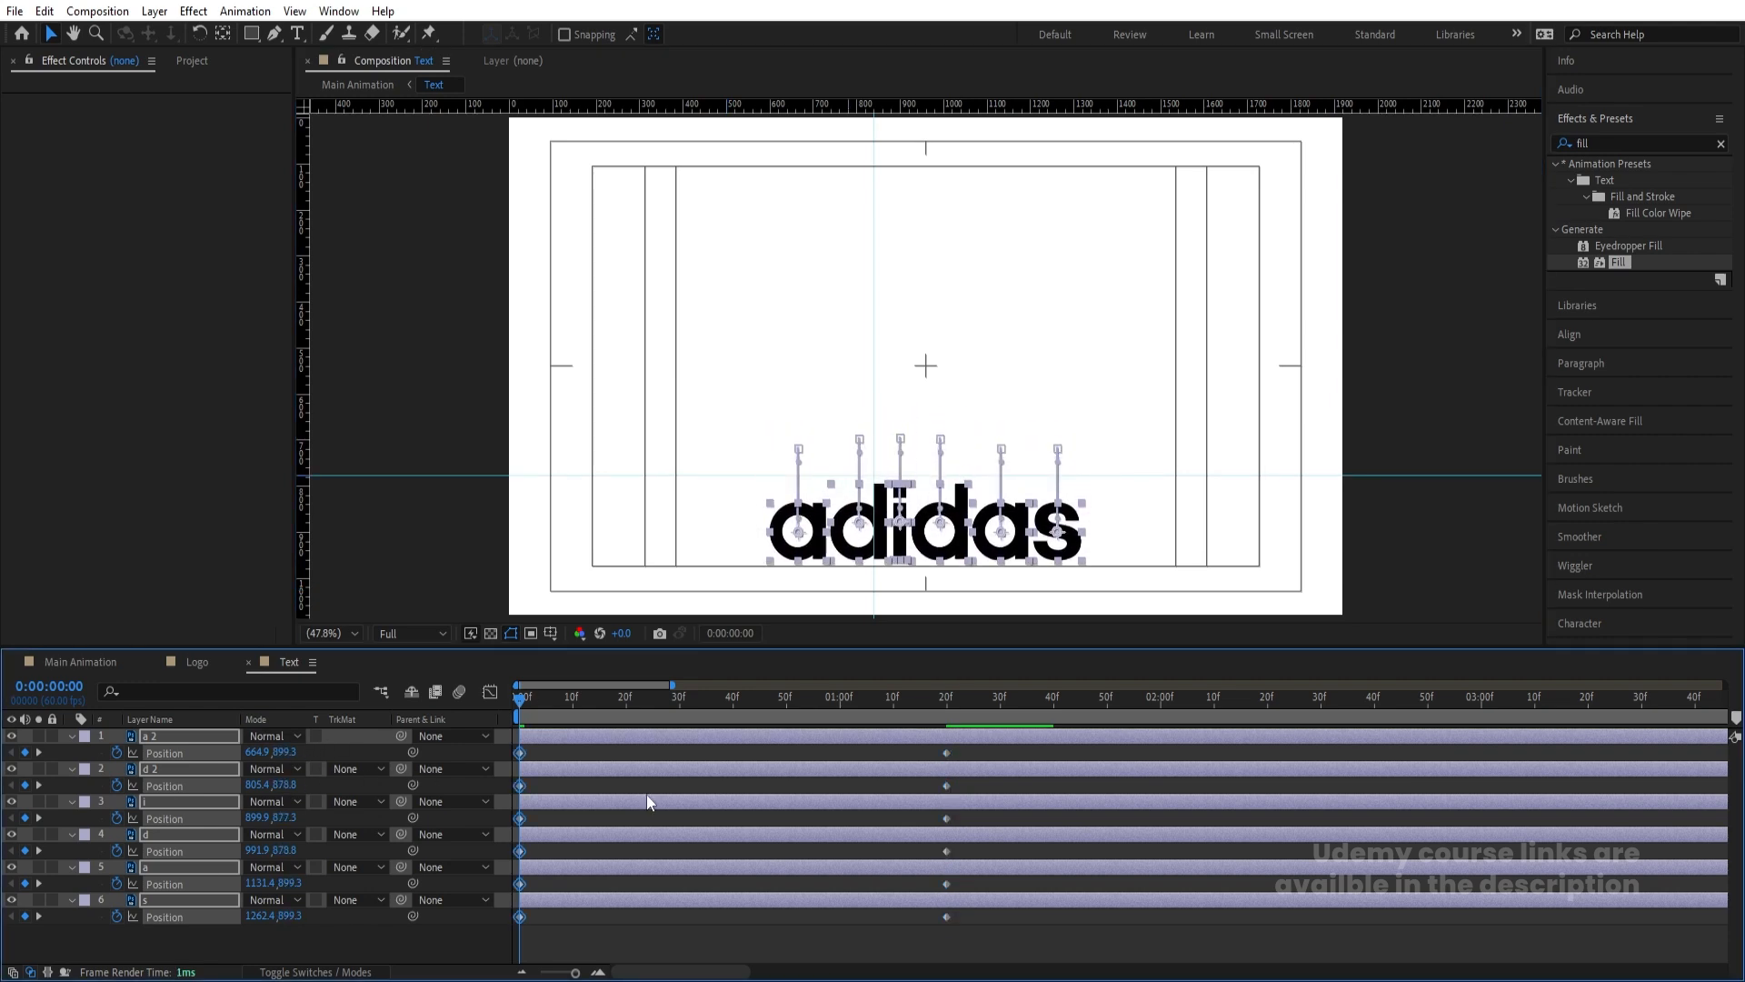
Apply Easy Ease to all six letters' Position keyframes and reshape their speed curve to peak early and slow gradually, then preview the motion
{"action": "left_click_drag", "start_coordinate": [1008, 940], "coordinate": [306, 678]}
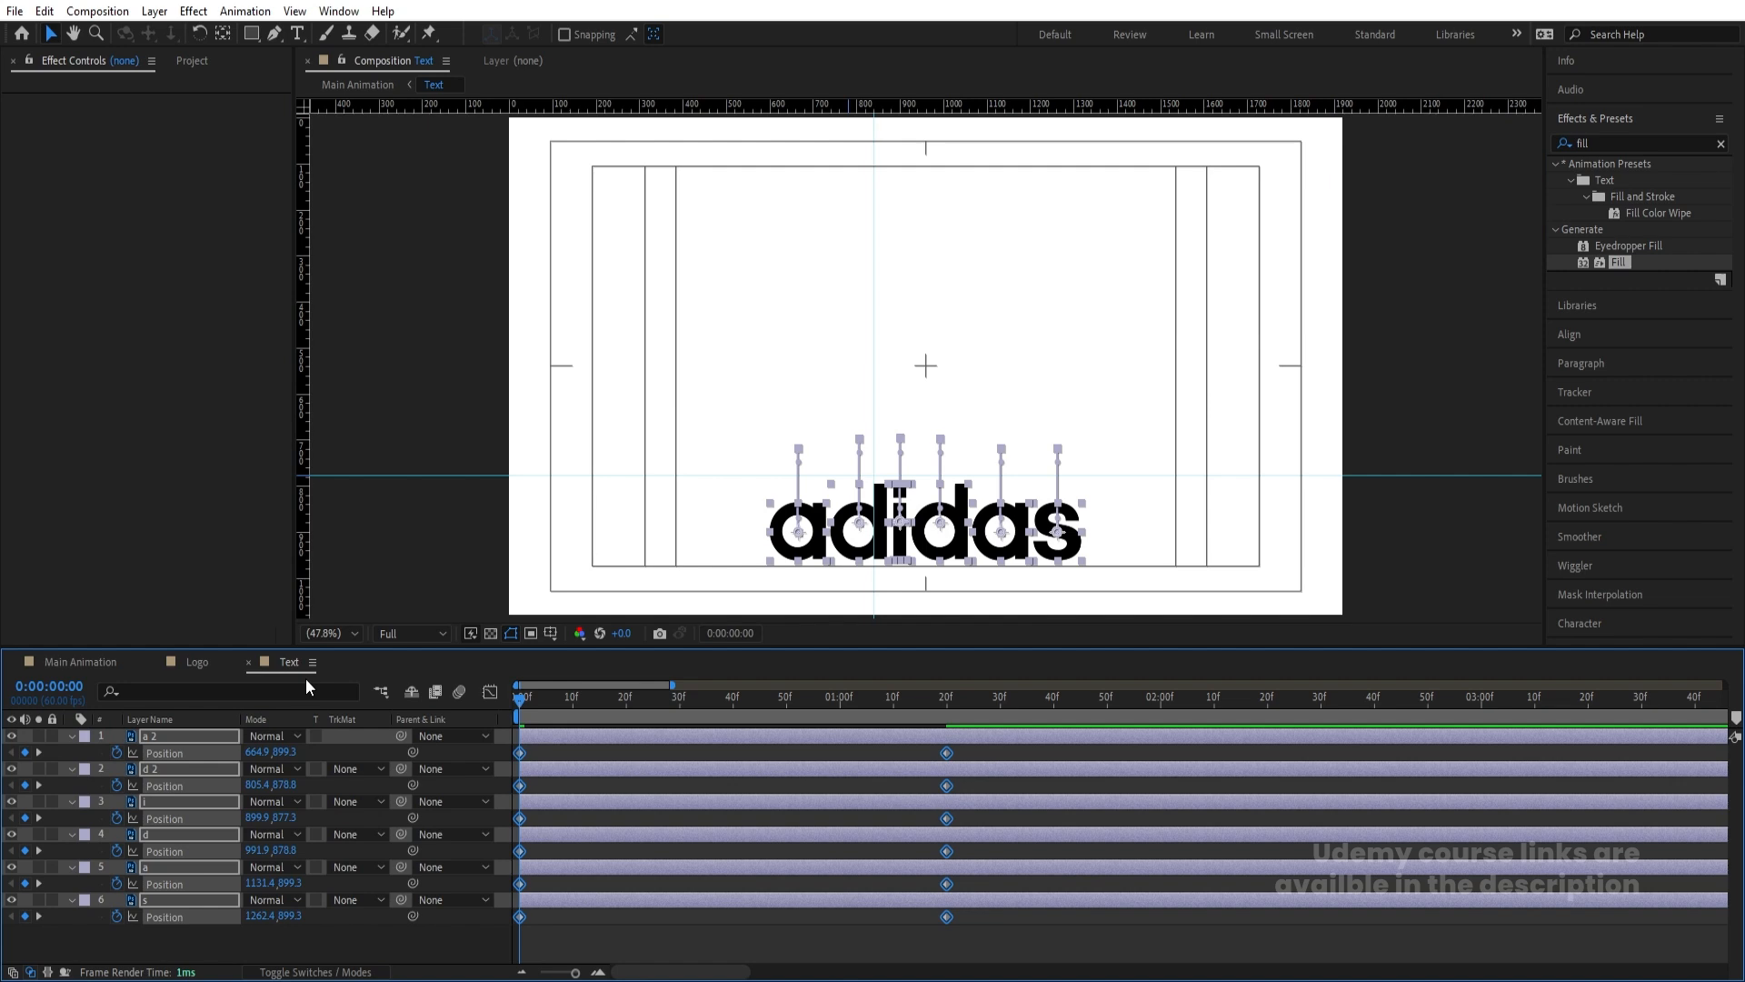
{"action": "key", "text": "F9"}
{"action": "left_click", "coordinate": [492, 693]}
{"action": "left_click_drag", "start_coordinate": [1013, 823], "coordinate": [645, 912]}
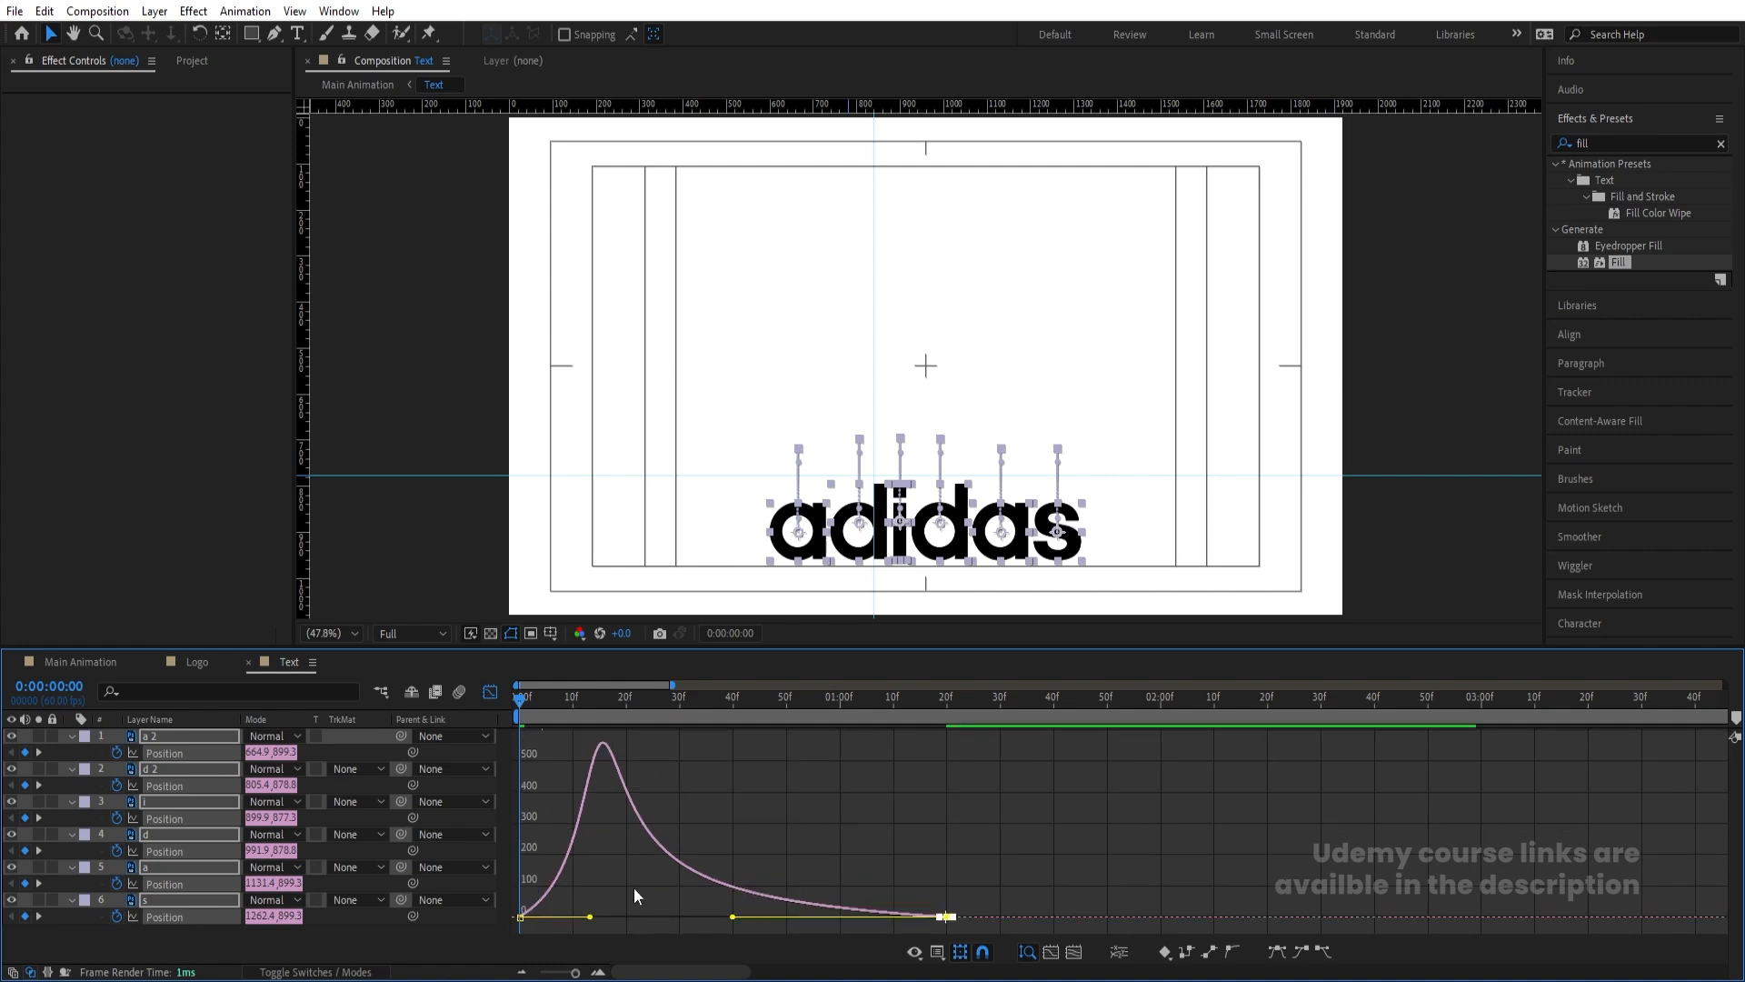
{"action": "left_click_drag", "start_coordinate": [623, 718], "coordinate": [551, 912]}
{"action": "left_click", "coordinate": [484, 693]}
{"action": "key", "text": "minus"}
{"action": "key", "text": "minus"}
{"action": "key", "text": "minus"}
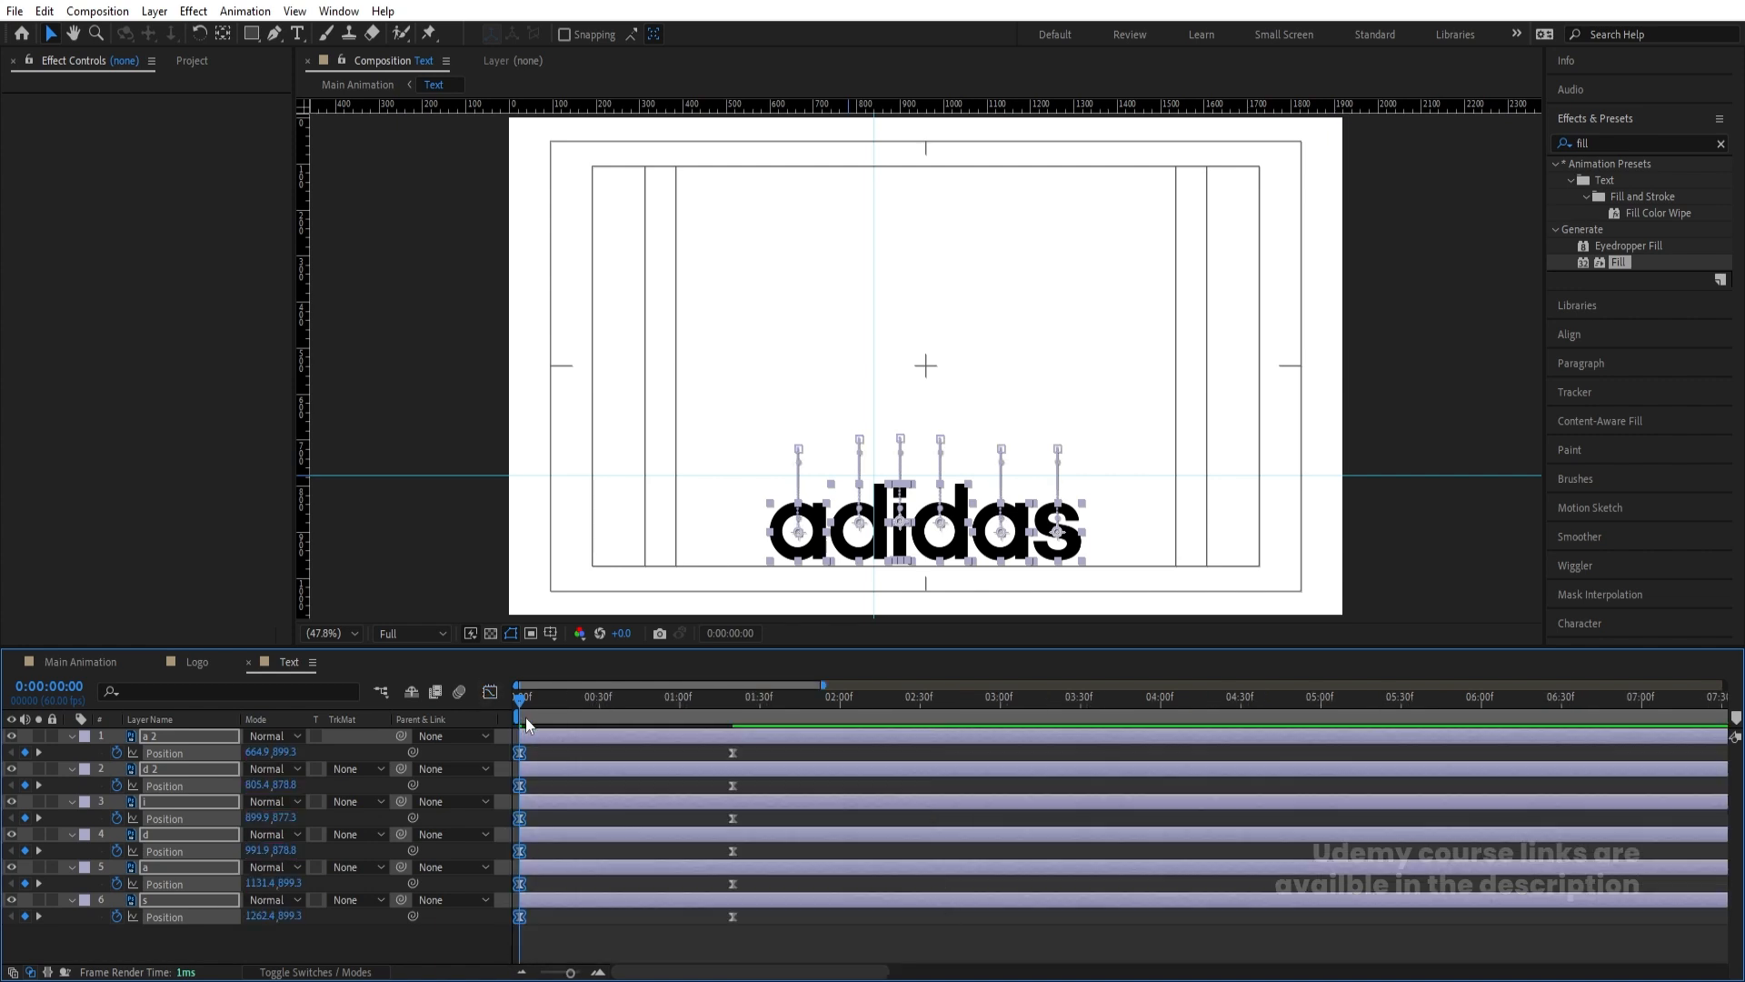
{"action": "key", "text": "space"}
{"action": "key", "text": "space"}
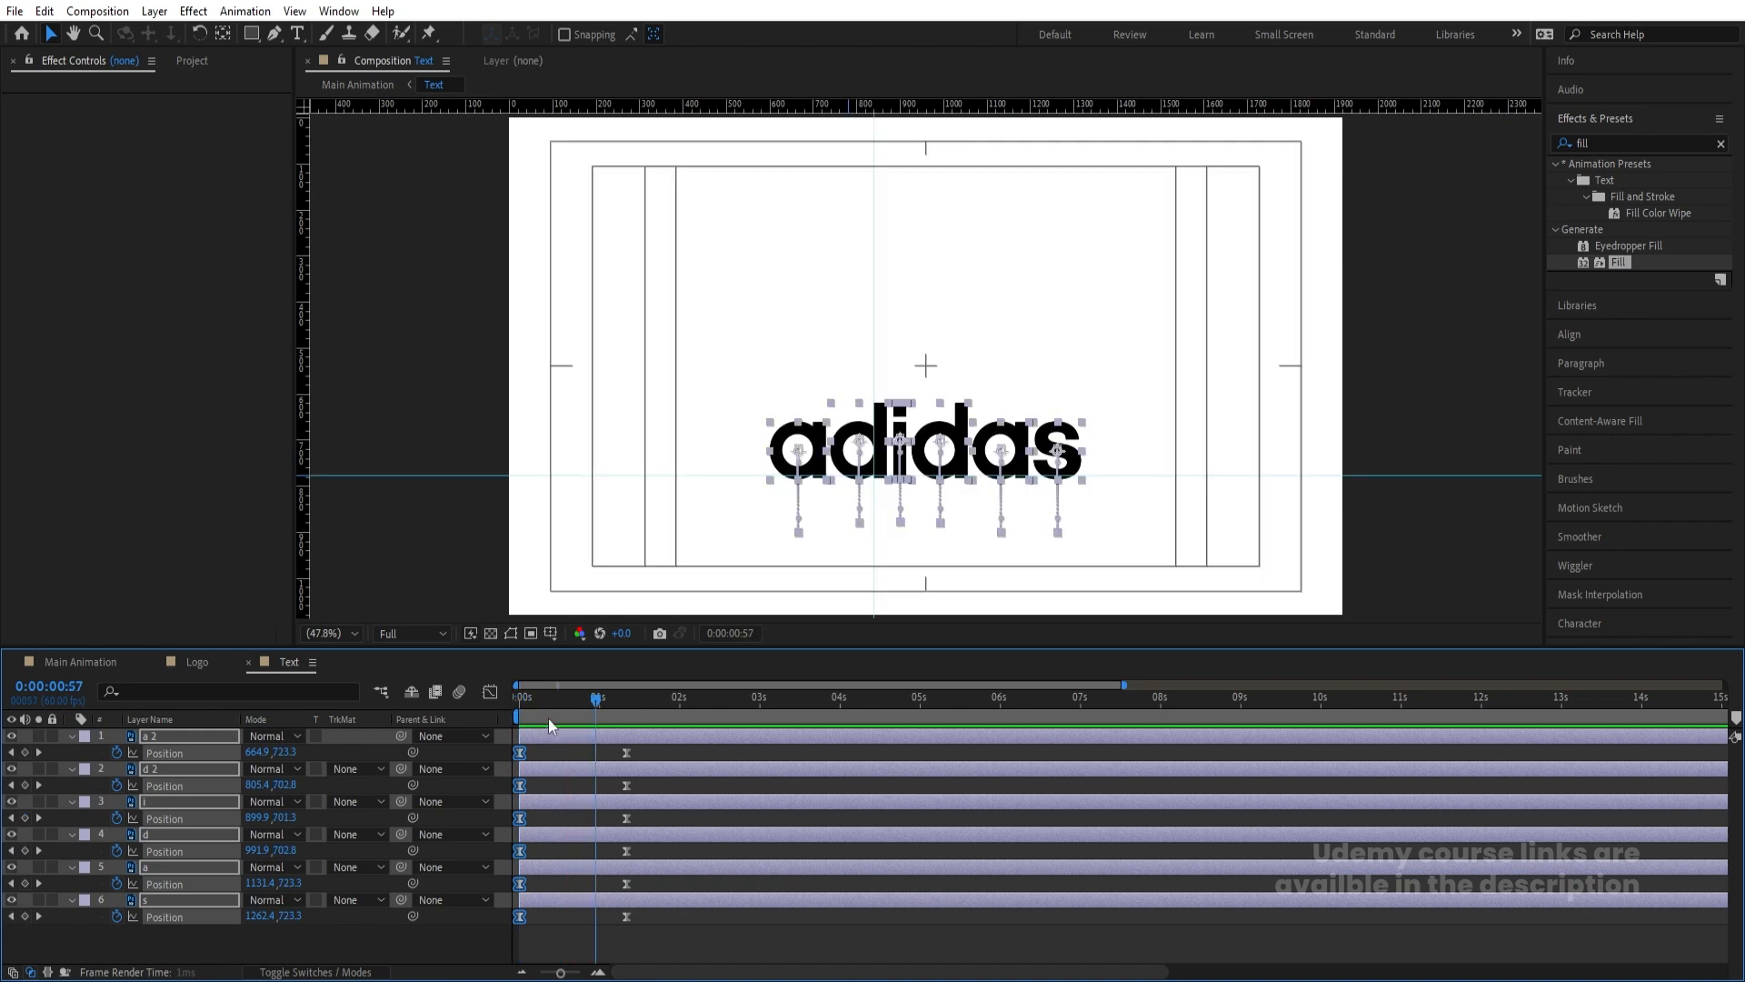
Stagger the letter layers by starting d 2 at 0:00:00:10 and i at 0:00:00:20
{"action": "key", "text": "equal"}
{"action": "key", "text": "equal"}
{"action": "key", "text": "equal"}
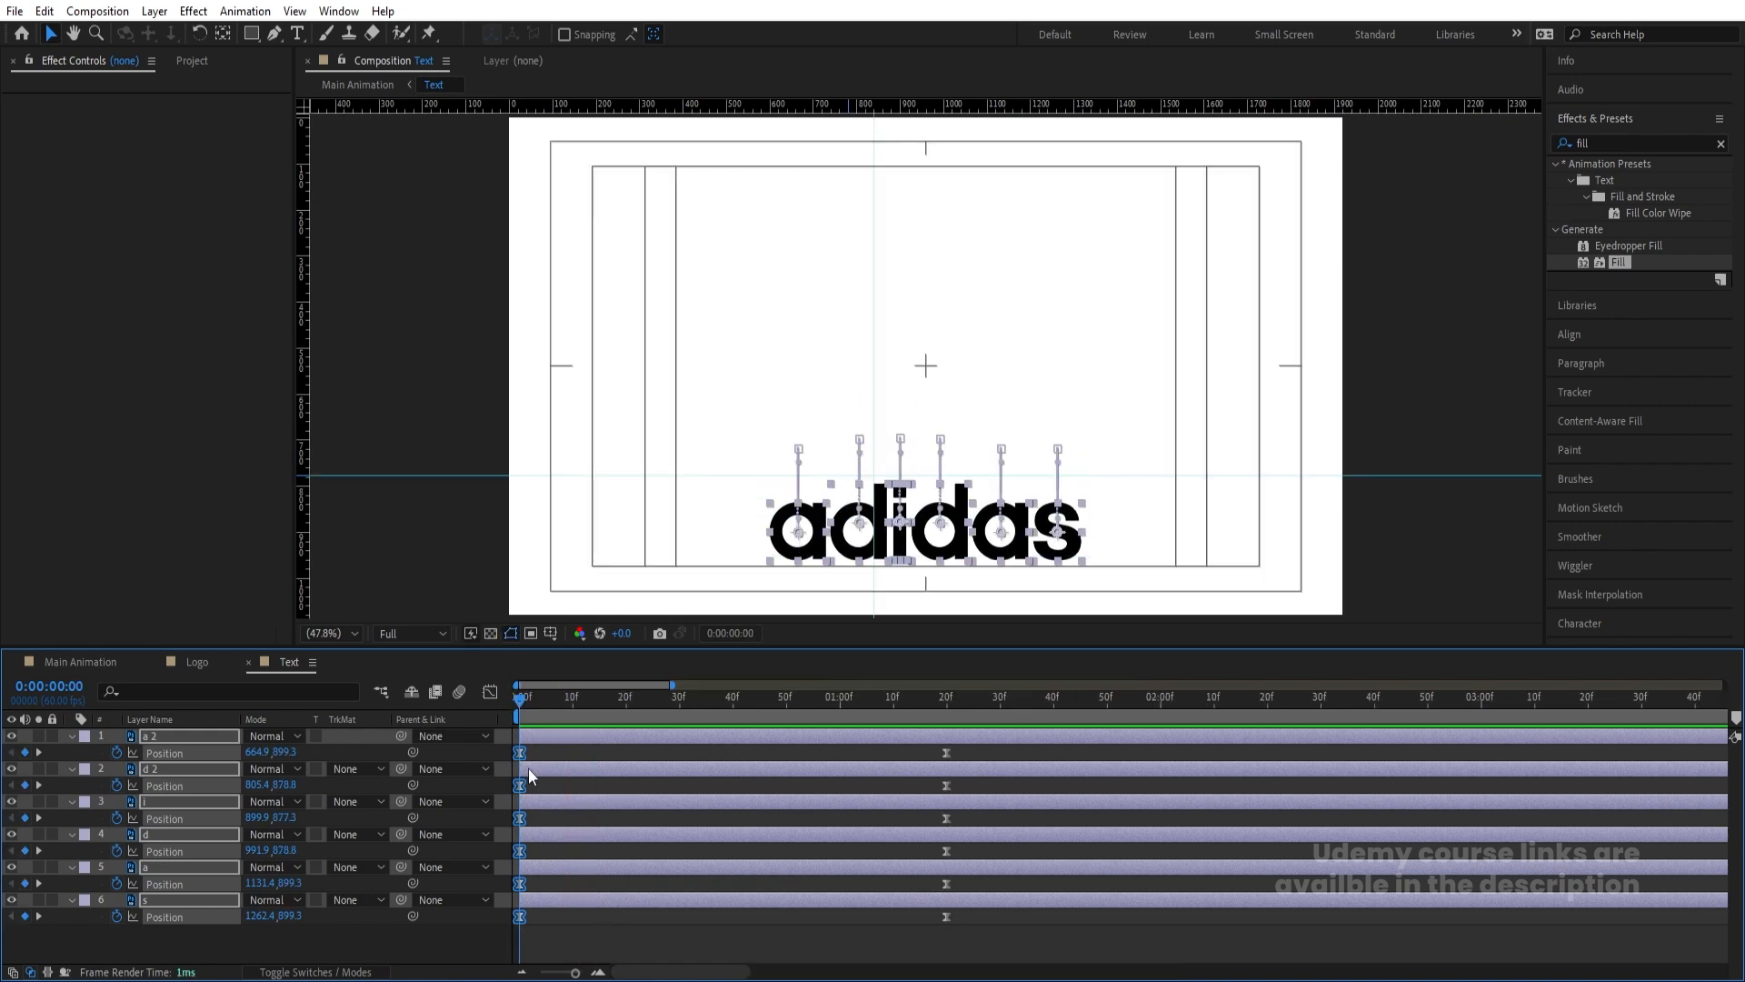
{"action": "left_click", "coordinate": [560, 874]}
{"action": "left_click", "coordinate": [573, 711]}
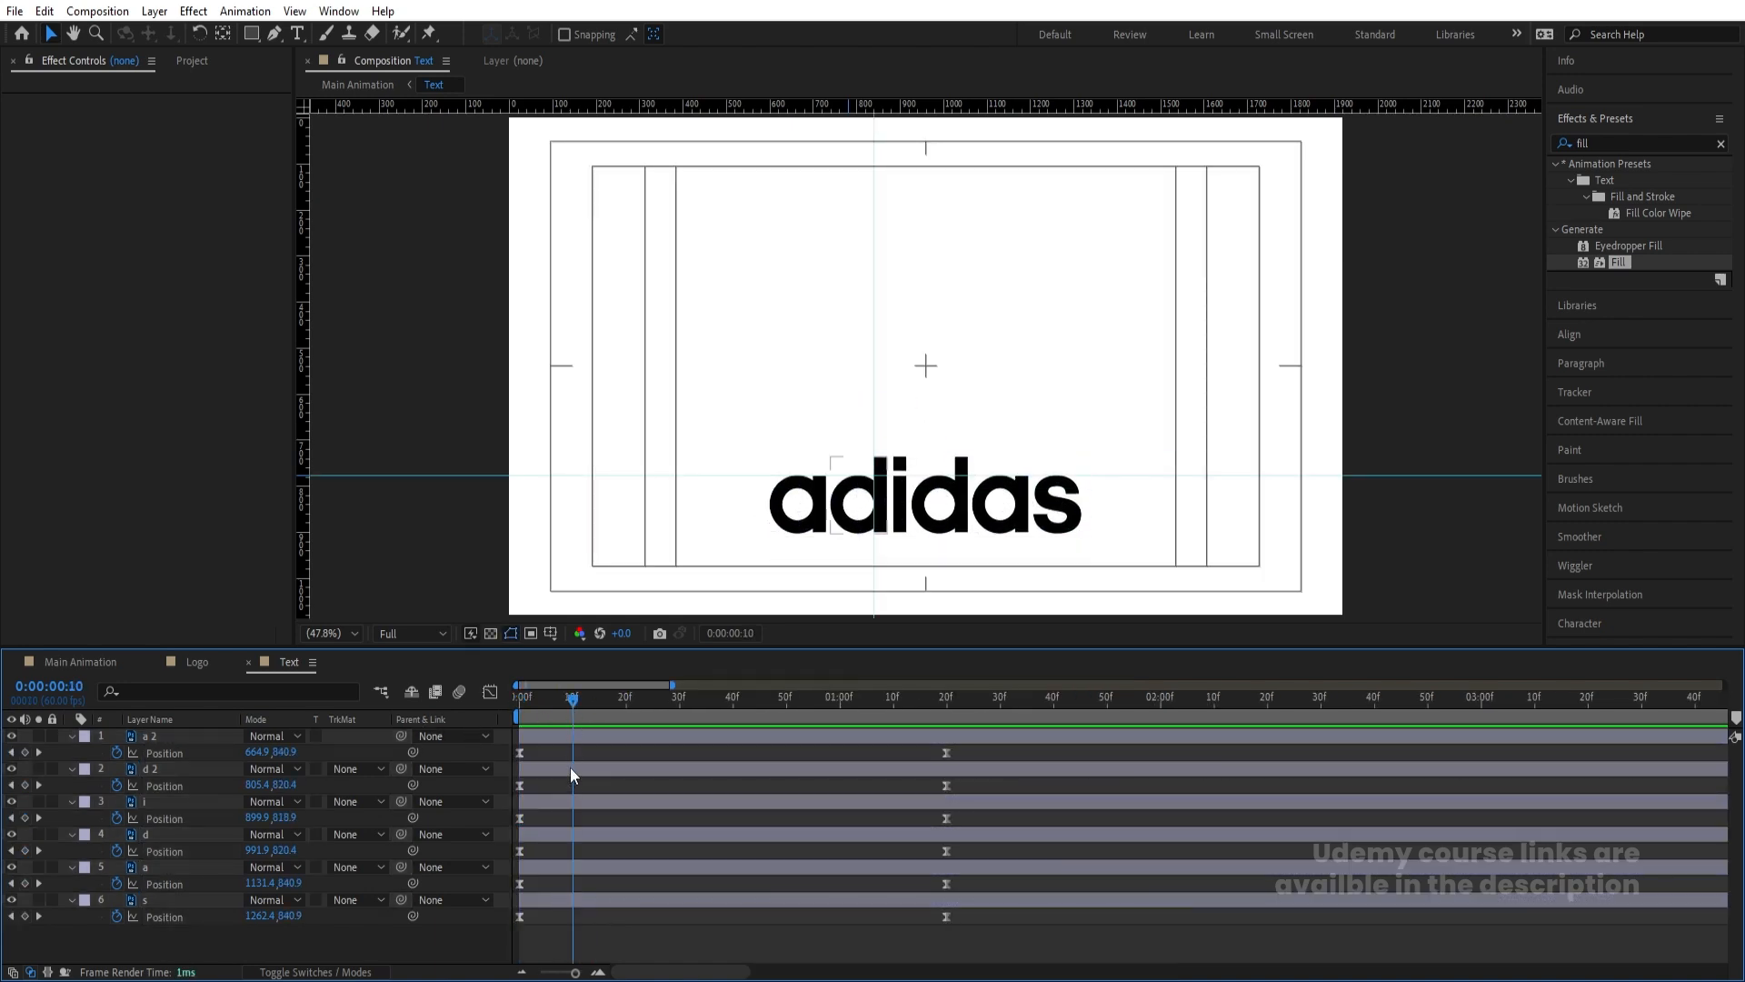
{"action": "left_click", "coordinate": [570, 767]}
{"action": "key", "text": "bracketleft"}
{"action": "left_click", "coordinate": [618, 715]}
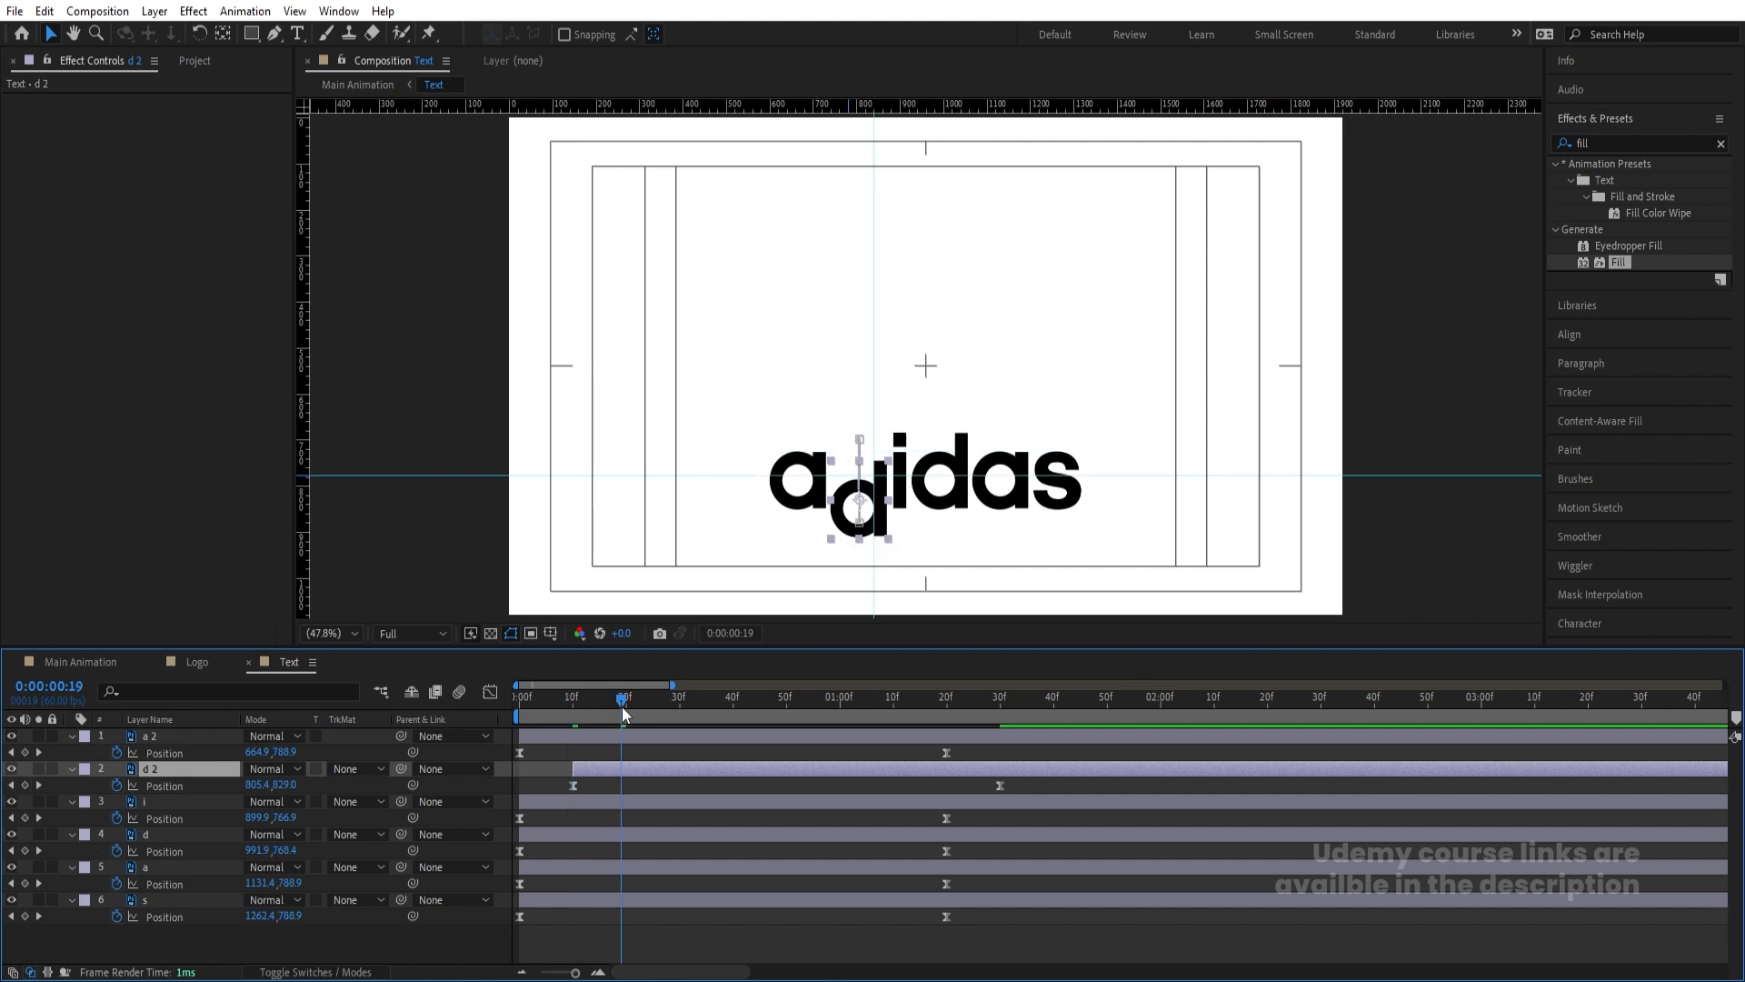
{"action": "key", "text": "Page_Down"}
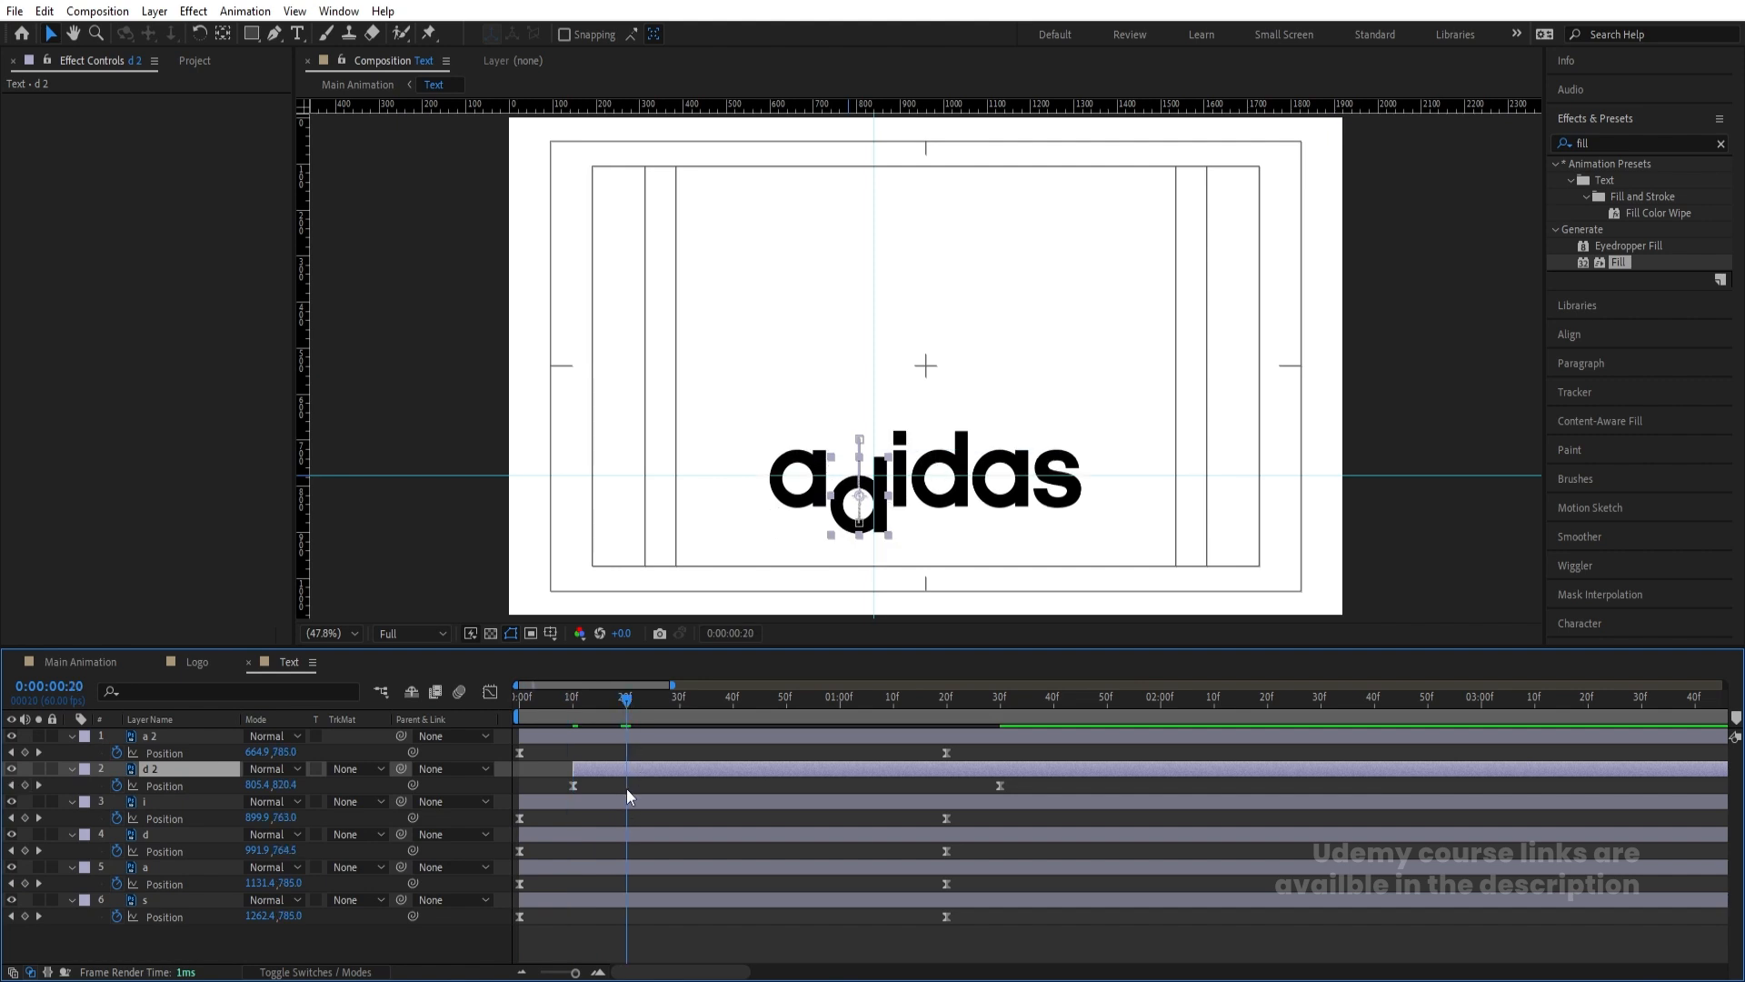
{"action": "left_click", "coordinate": [626, 796]}
{"action": "key", "text": "bracketleft"}
Start layer d at 0:00:00:30, a at 0:00:00:40 and s at 0:00:00:50, and play back the staggered letters
{"action": "left_click", "coordinate": [680, 696]}
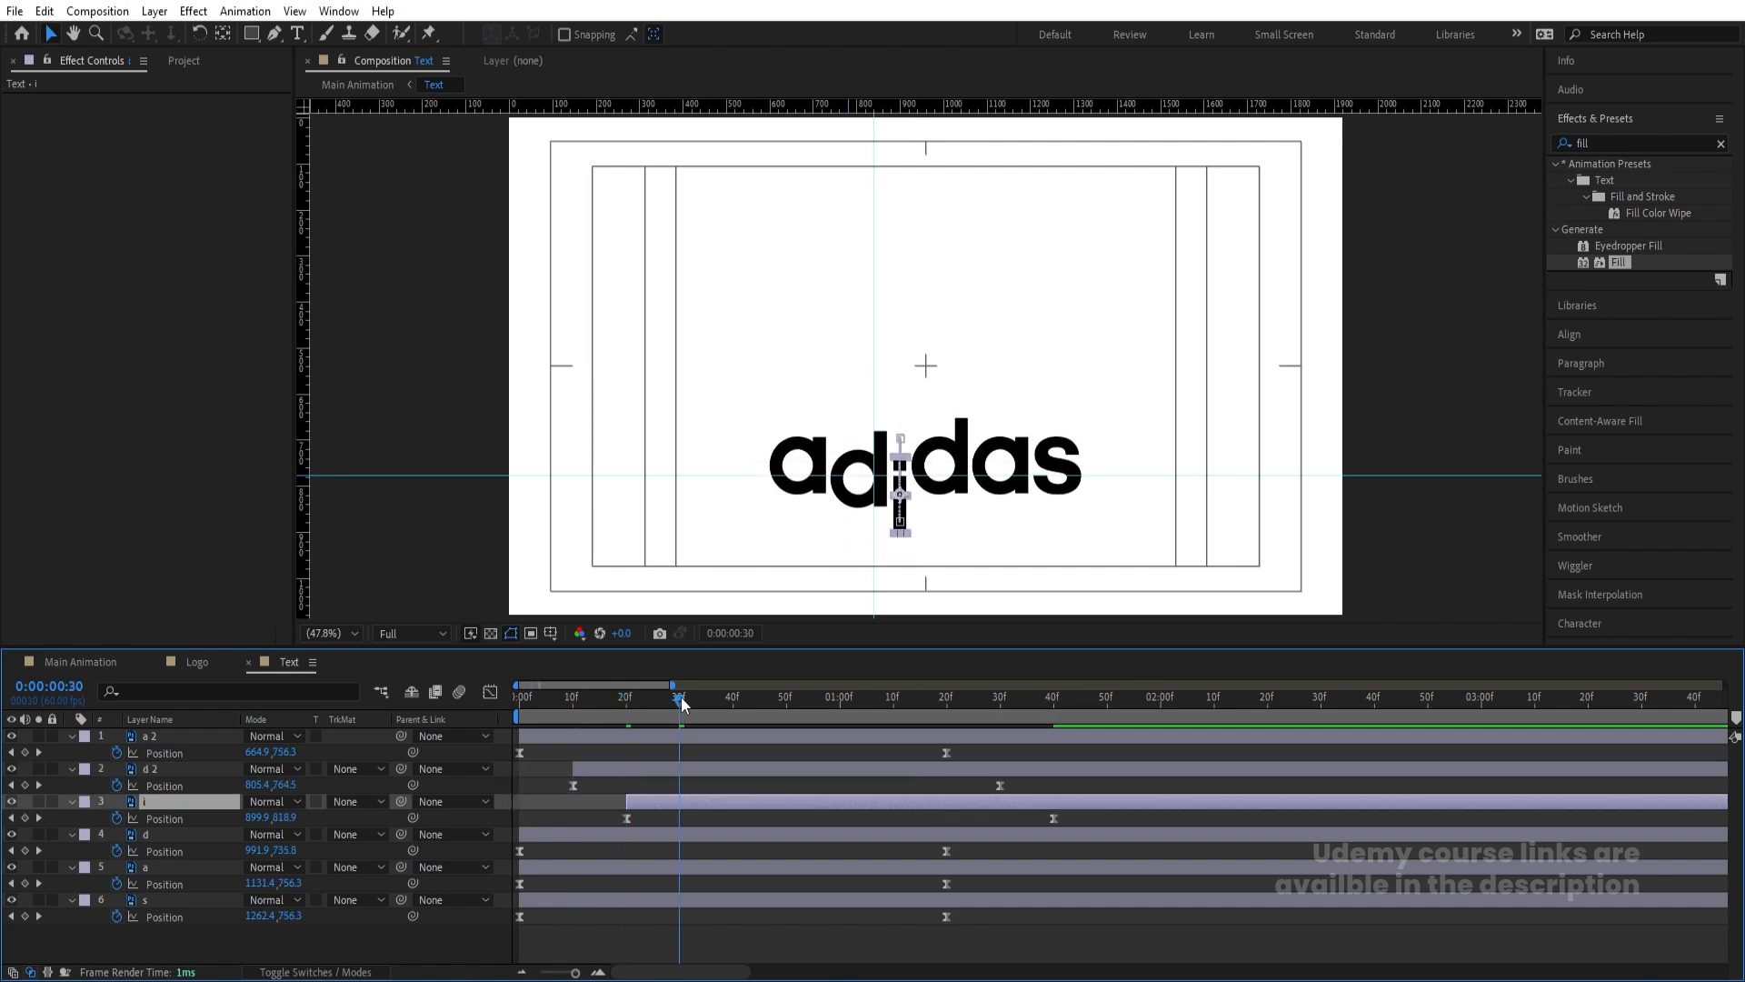
{"action": "left_click", "coordinate": [678, 836]}
{"action": "key", "text": "bracketleft"}
{"action": "left_click", "coordinate": [731, 702]}
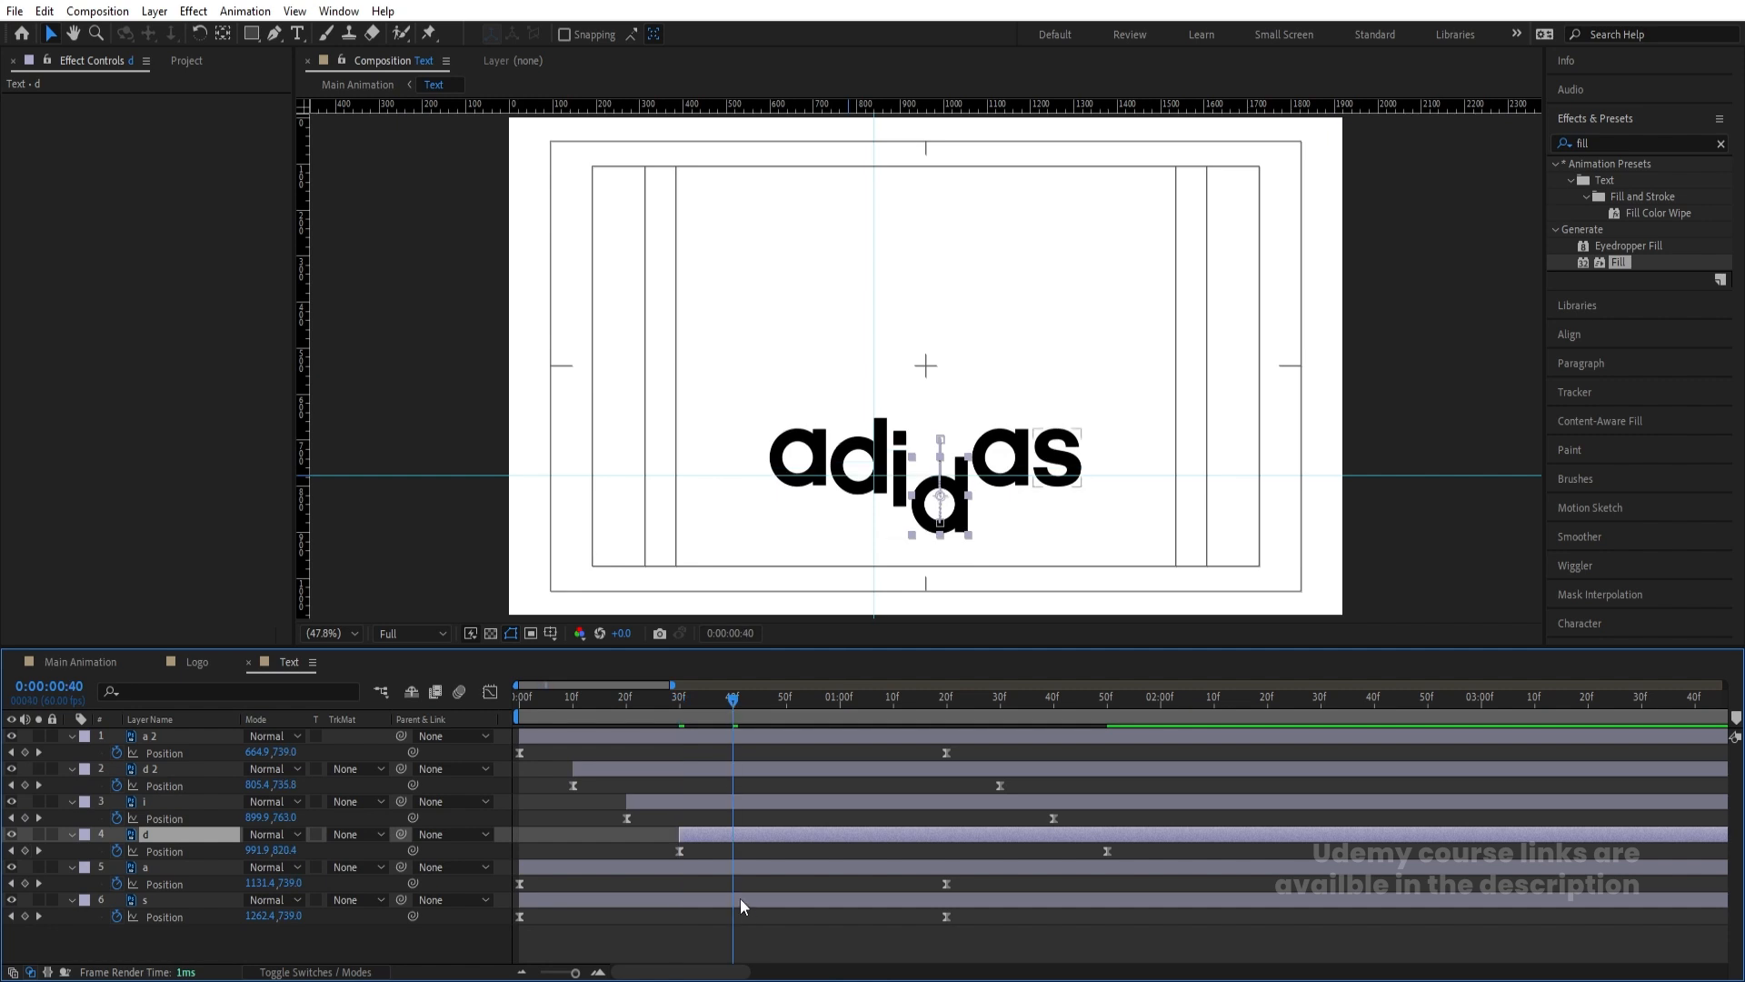
{"action": "left_click", "coordinate": [745, 865]}
{"action": "key", "text": "bracketleft"}
{"action": "left_click", "coordinate": [787, 701]}
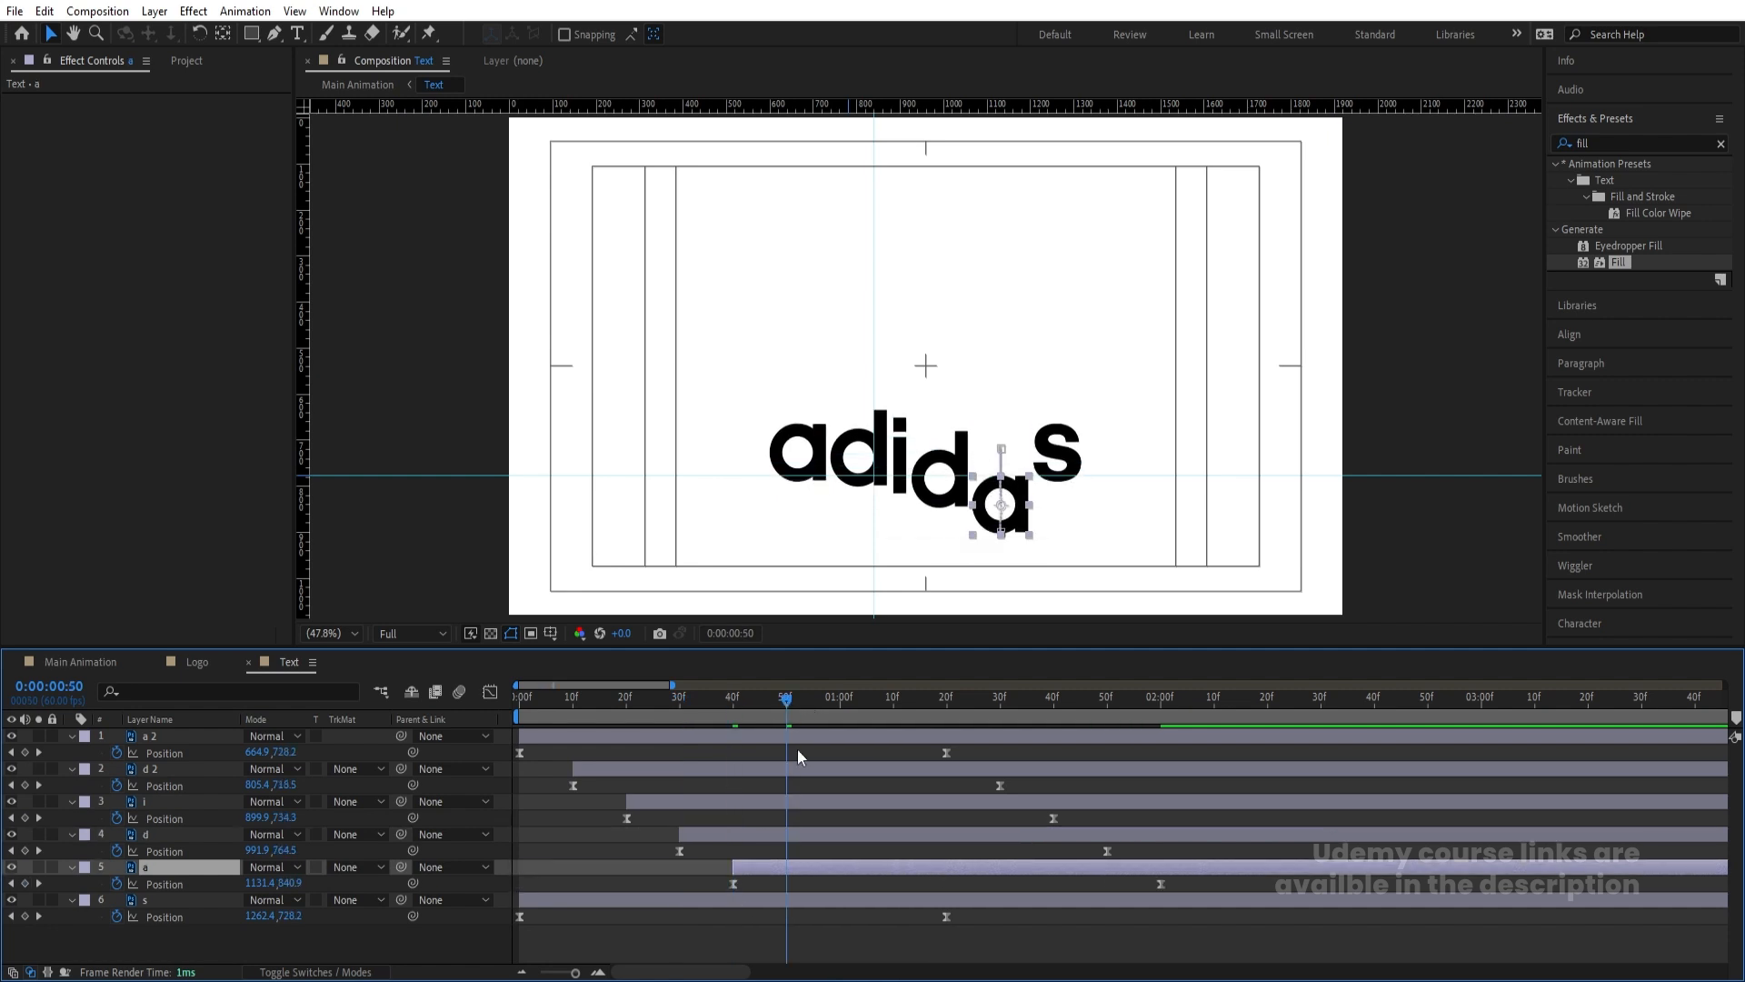
{"action": "left_click", "coordinate": [794, 902]}
{"action": "key", "text": "bracketleft"}
{"action": "key", "text": "space"}
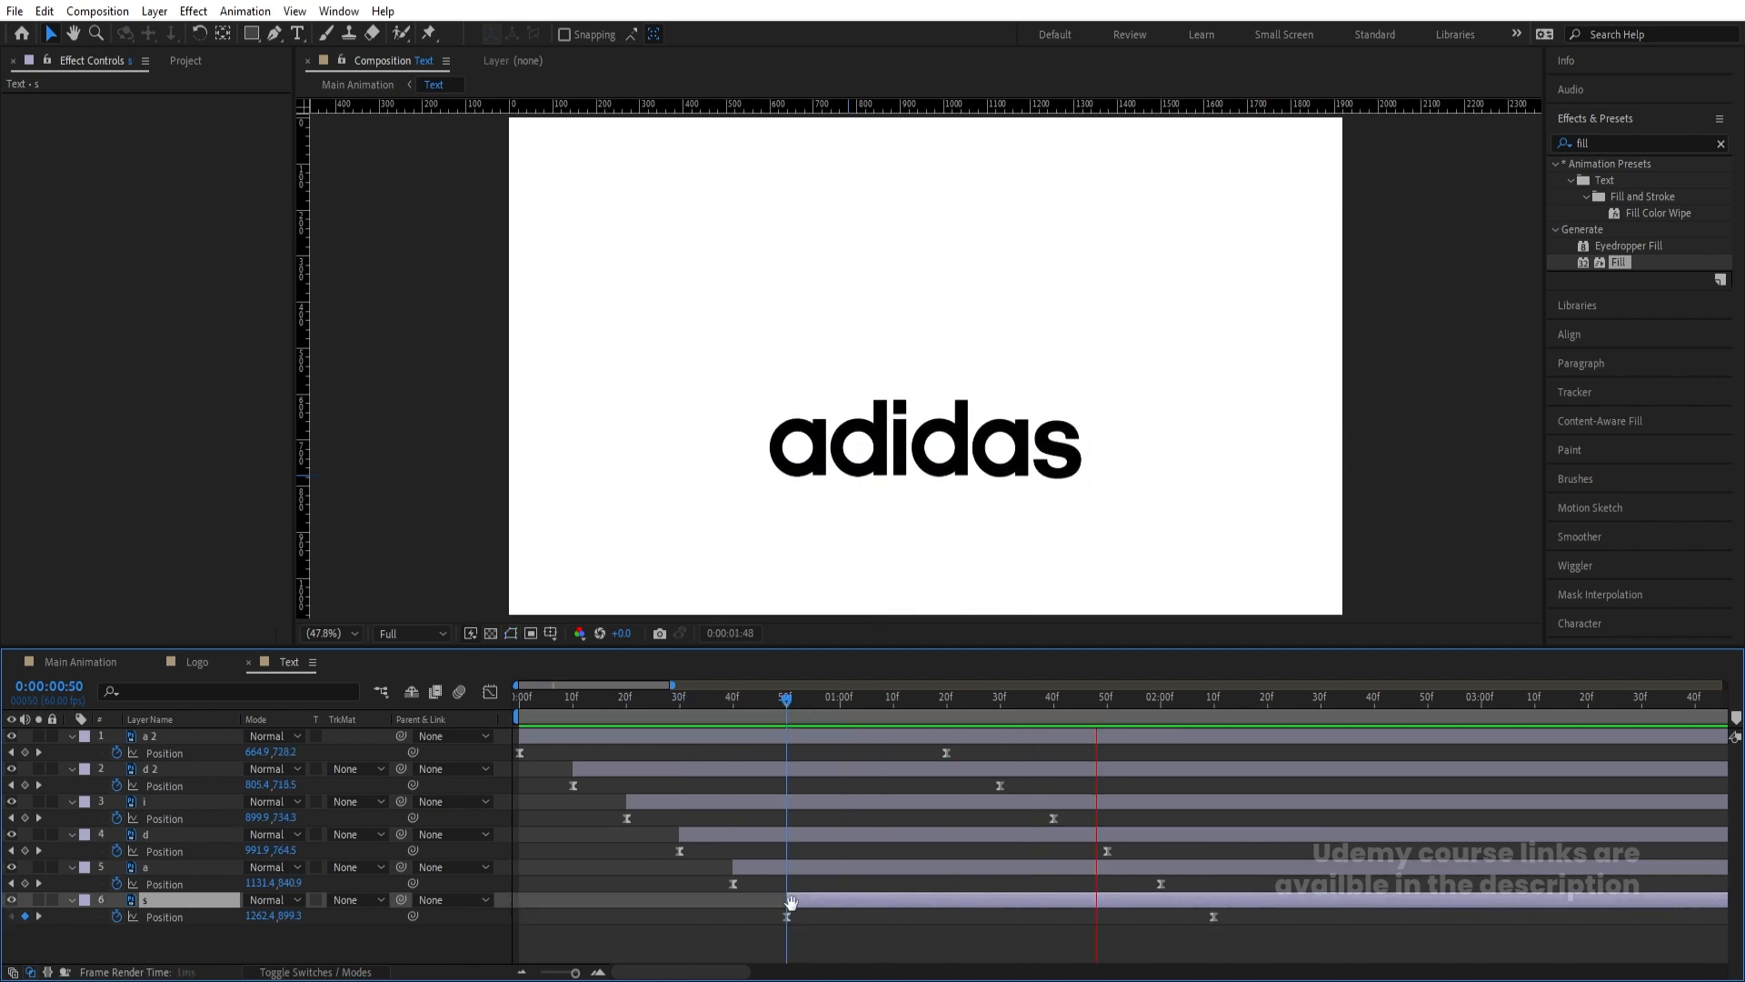
{"action": "key", "text": "space"}
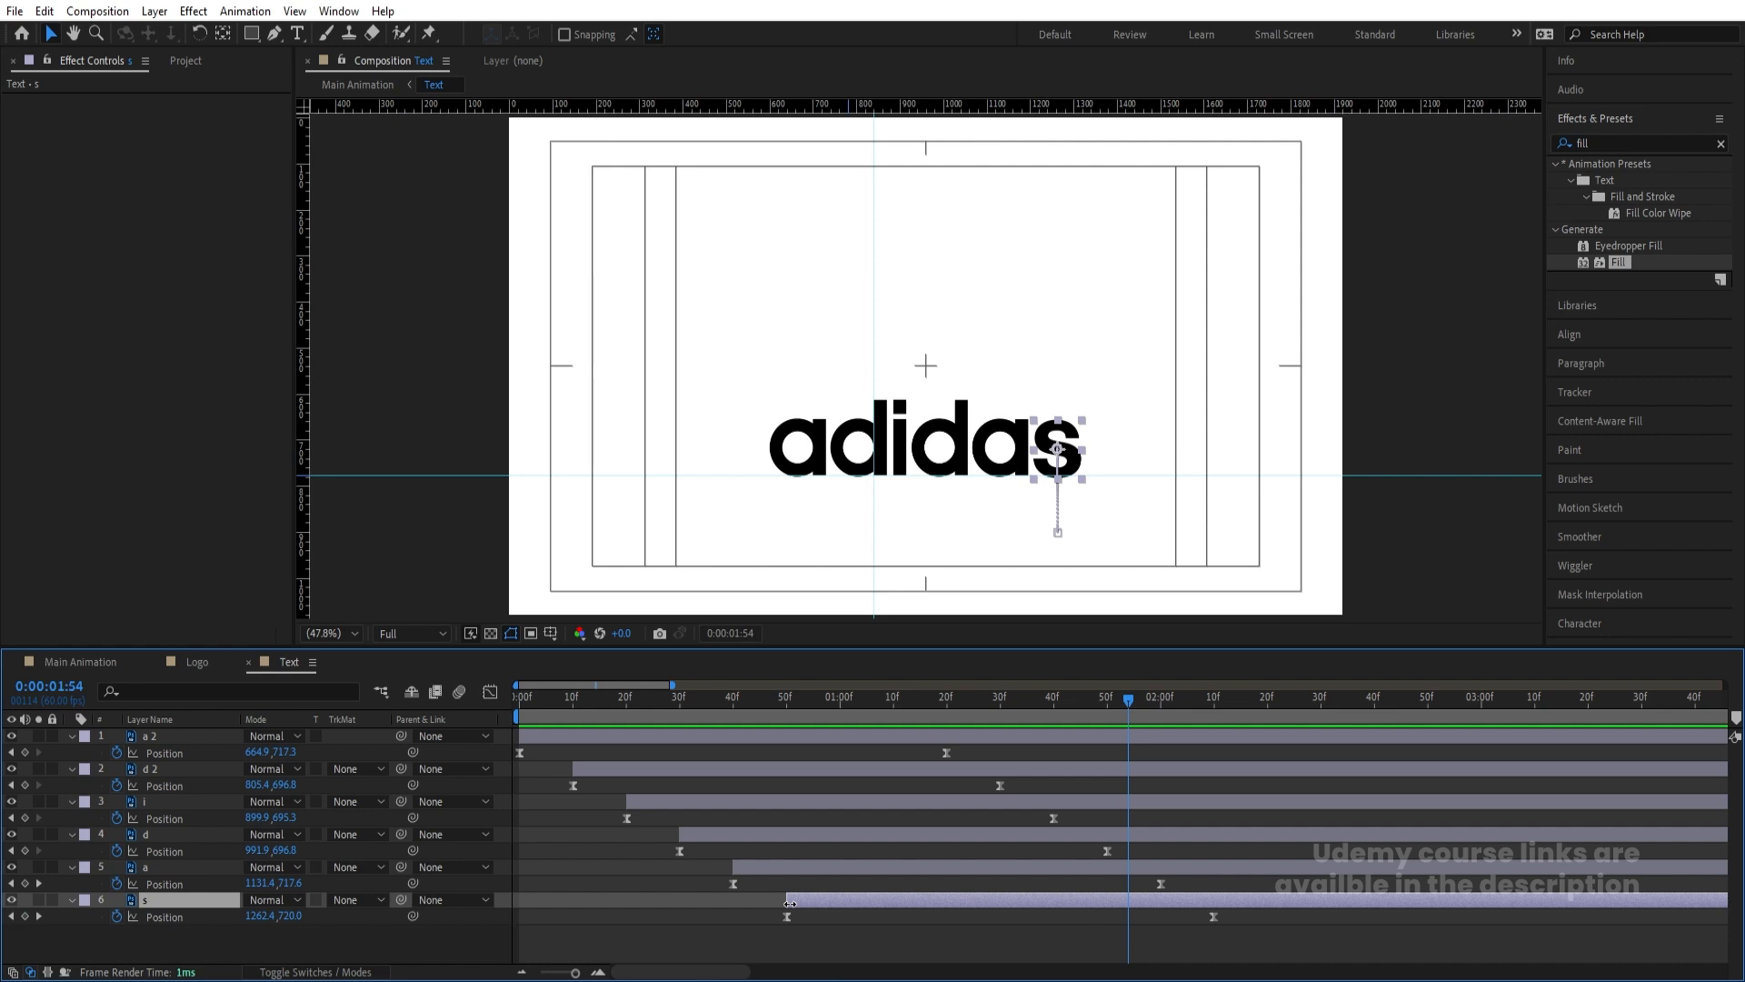
Enable motion blur on all six letter layers of the Text composition and return to Main Animation
{"action": "key", "text": "F4"}
{"action": "key", "text": "ctrl+a"}
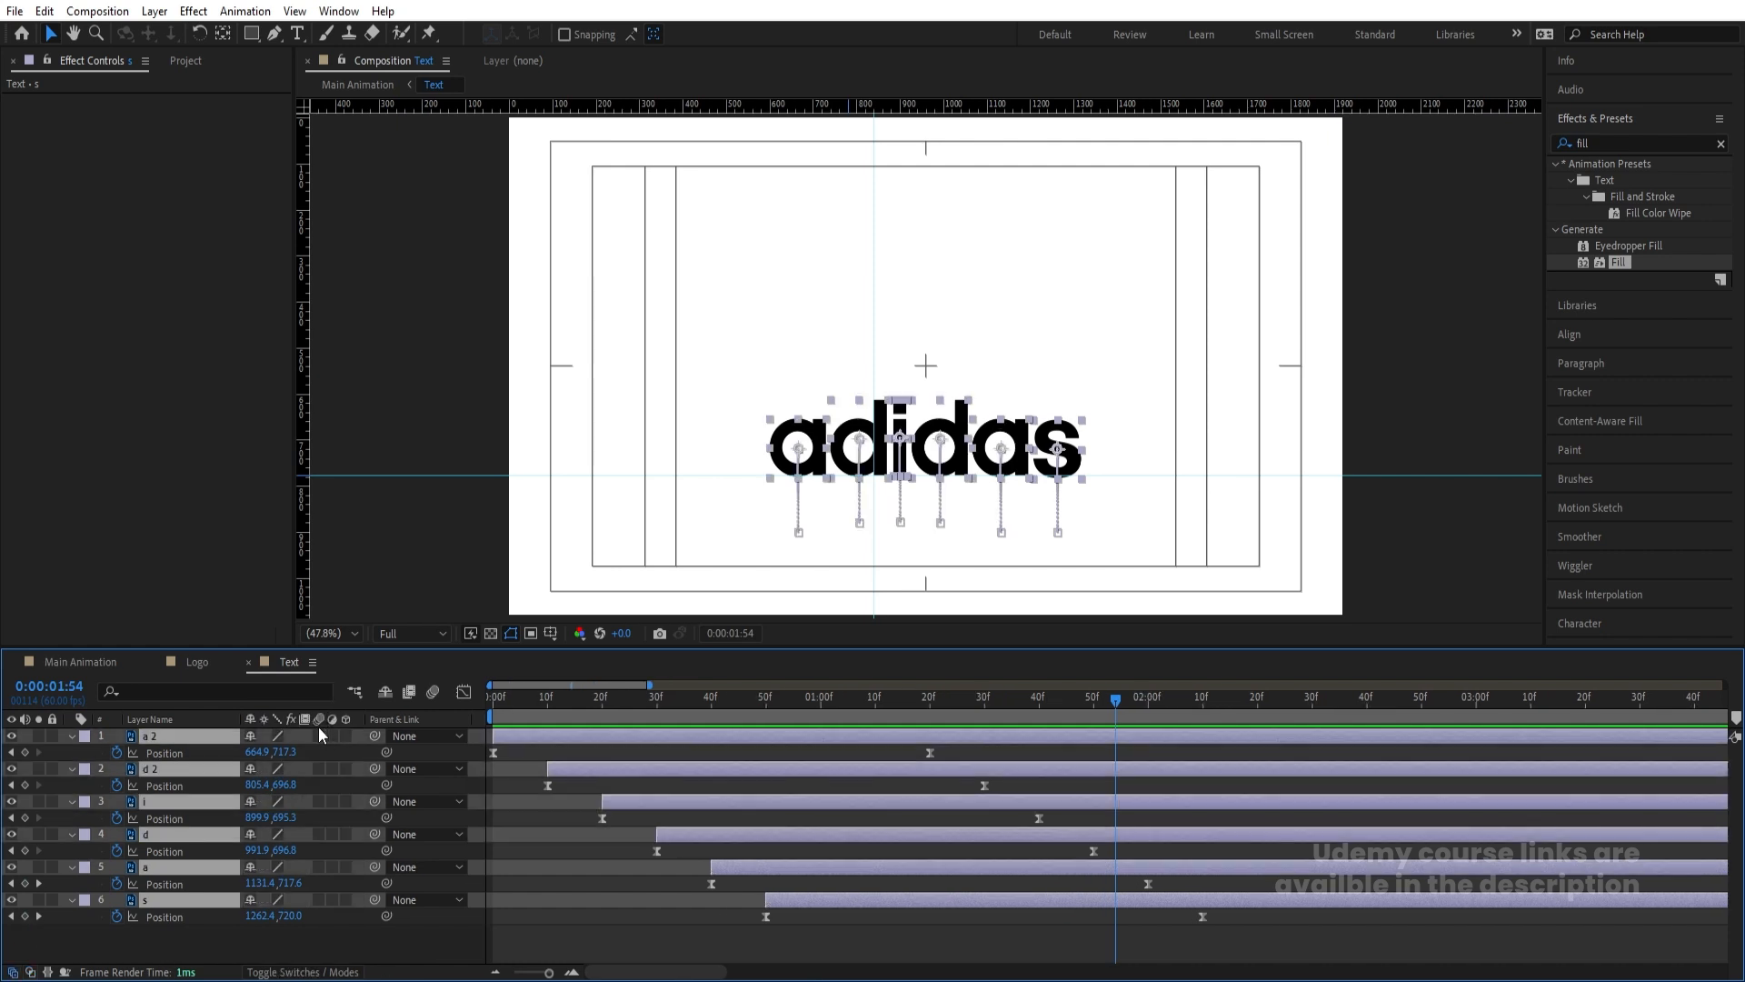
{"action": "left_click", "coordinate": [100, 659]}
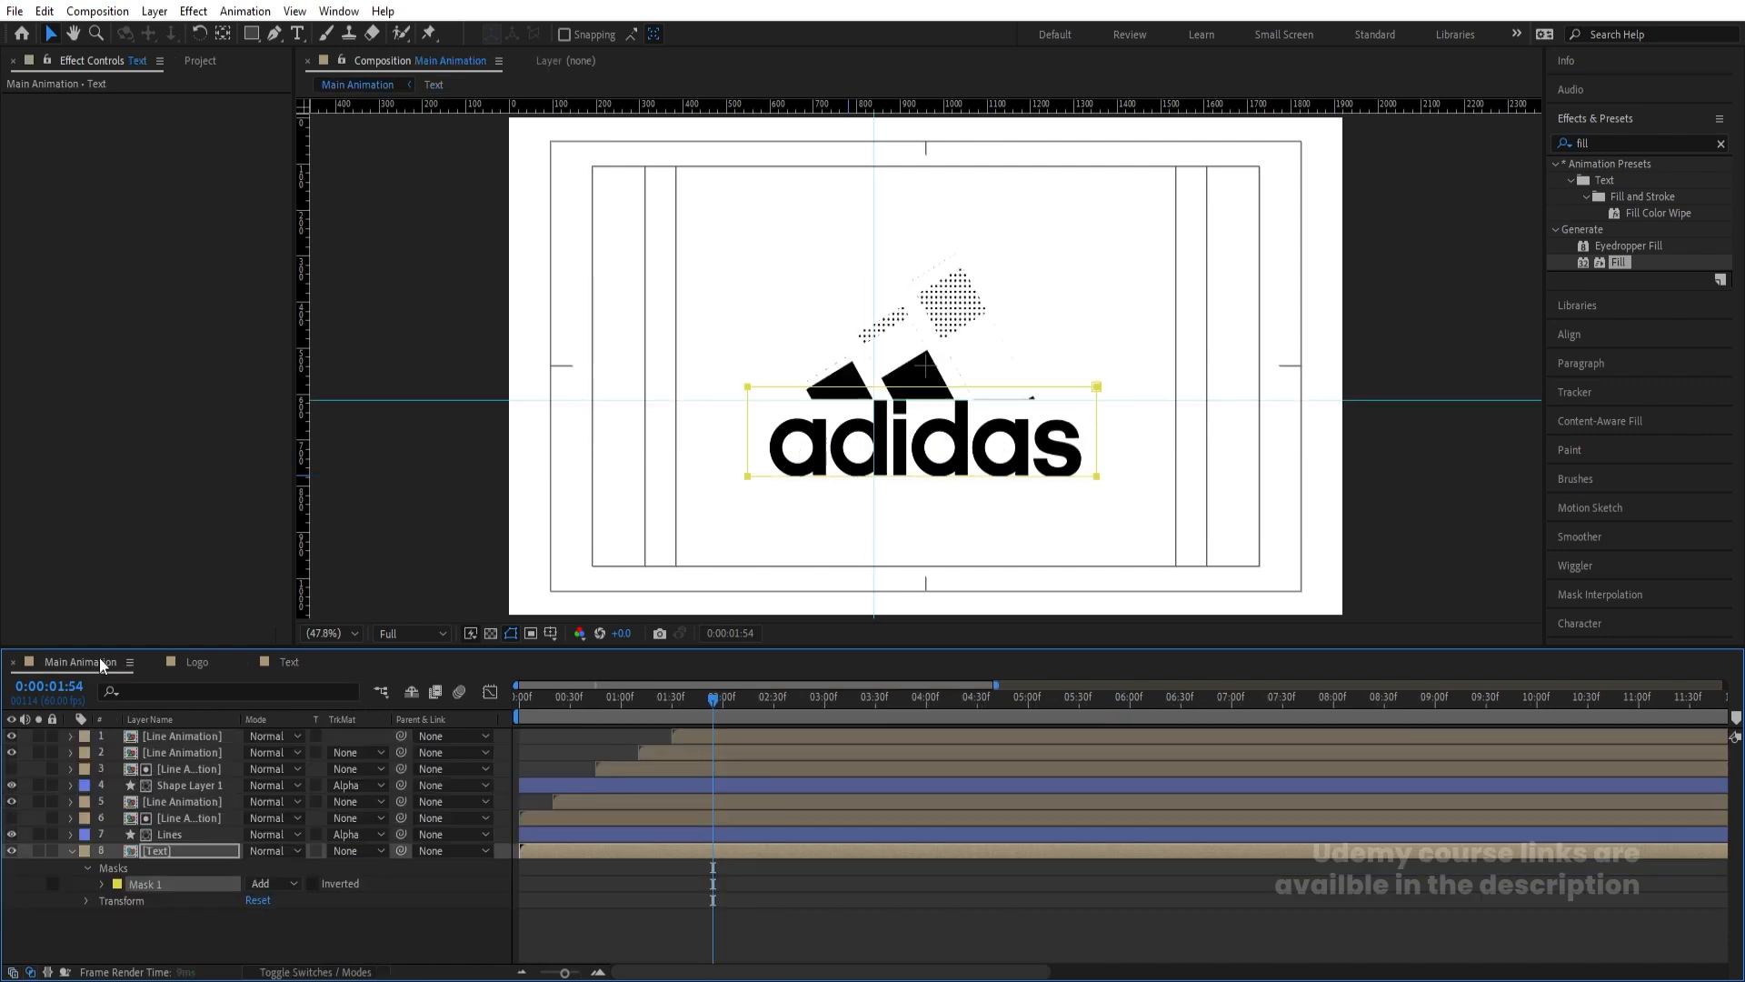
Check the motion blur switches in the nested Line Animation and Lines compositions, ending back in Main Animation
{"action": "double_click", "coordinate": [166, 800]}
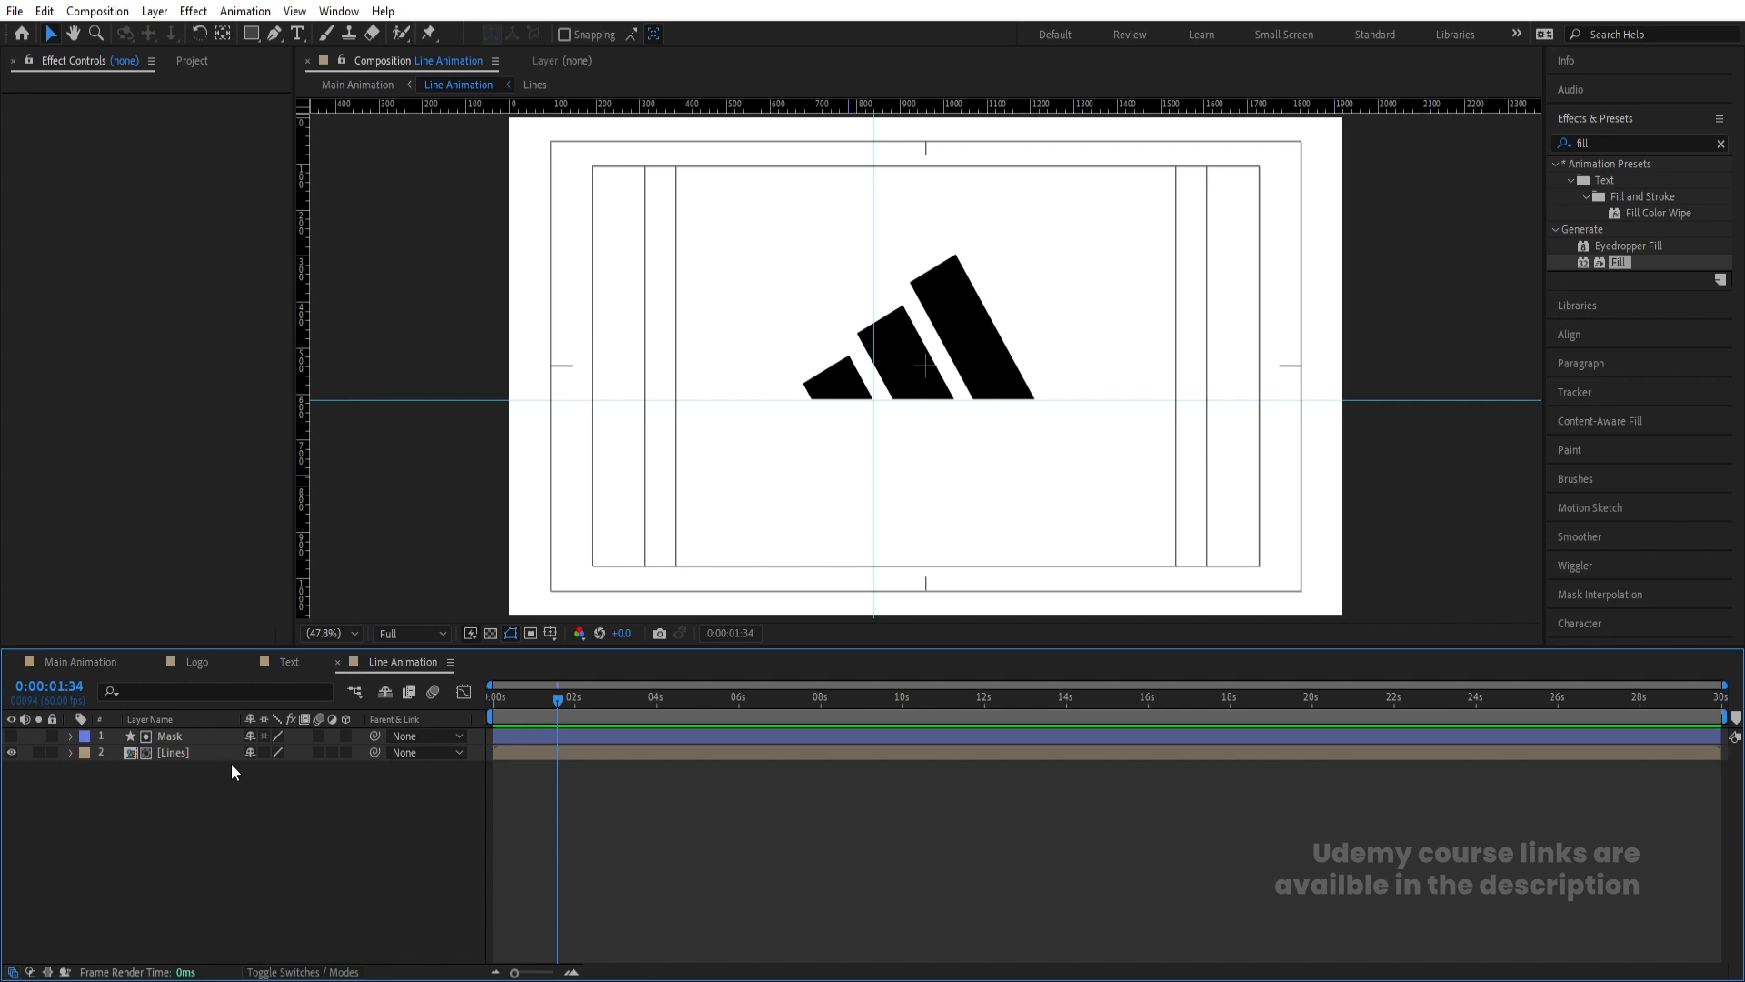
{"action": "double_click", "coordinate": [189, 760]}
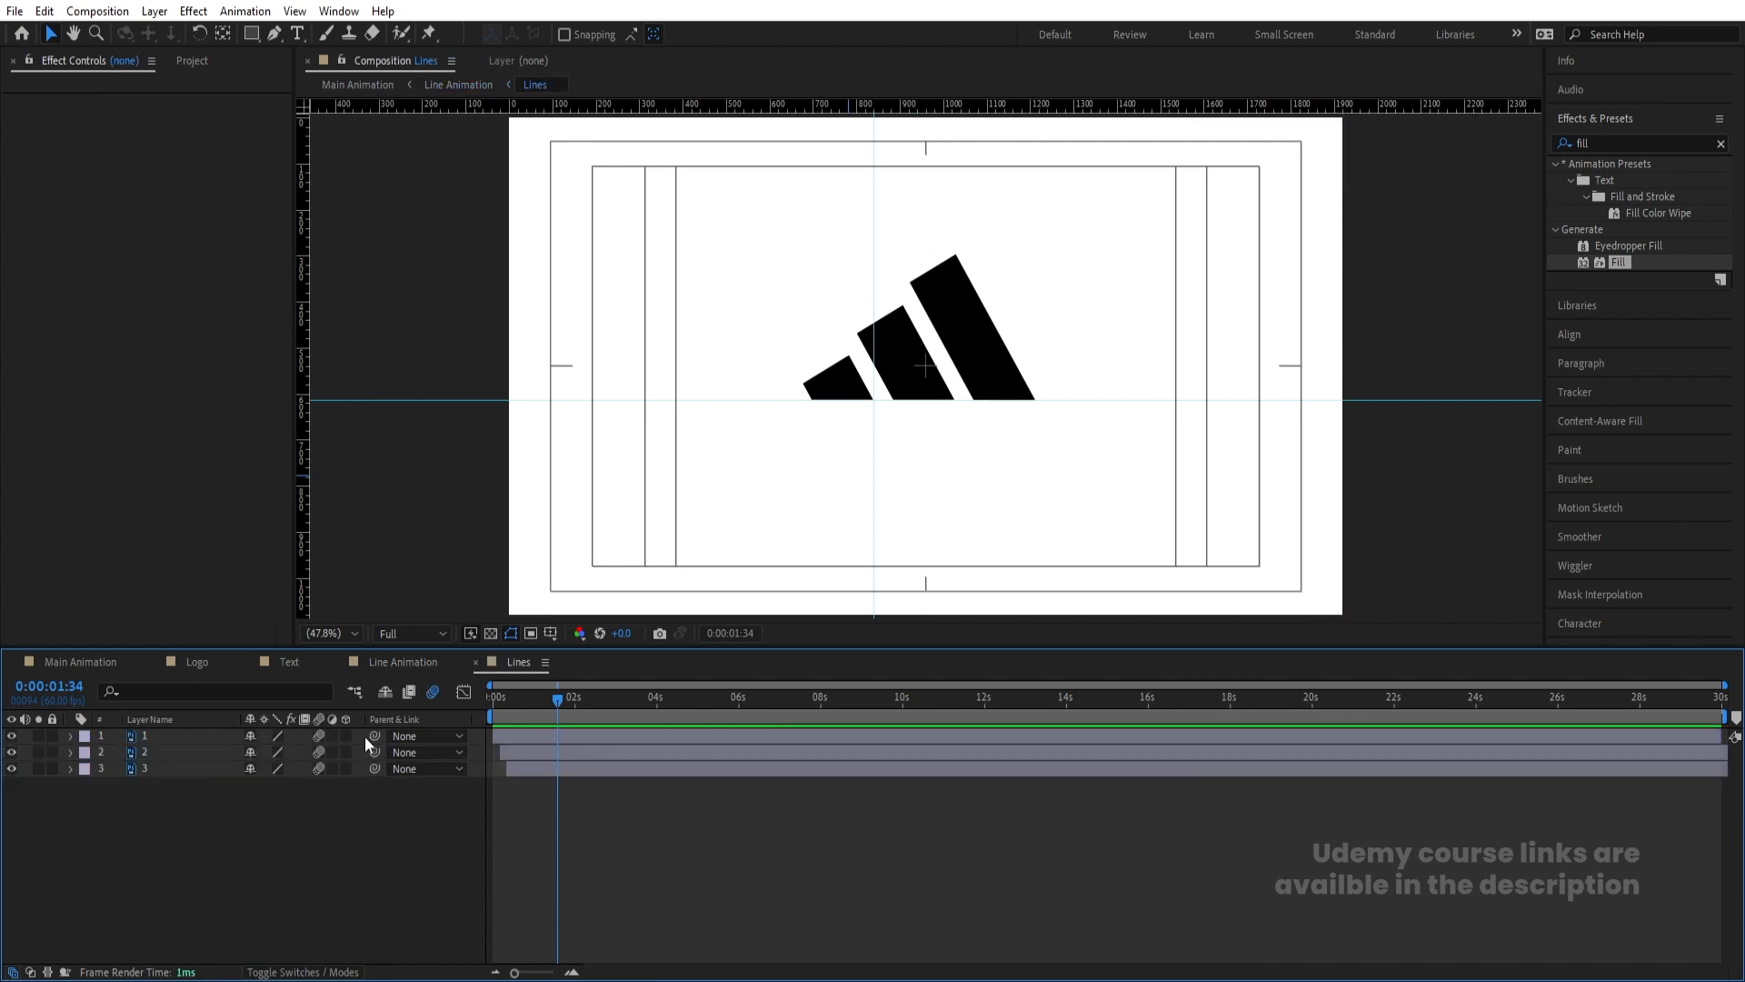
{"action": "left_click", "coordinate": [400, 660]}
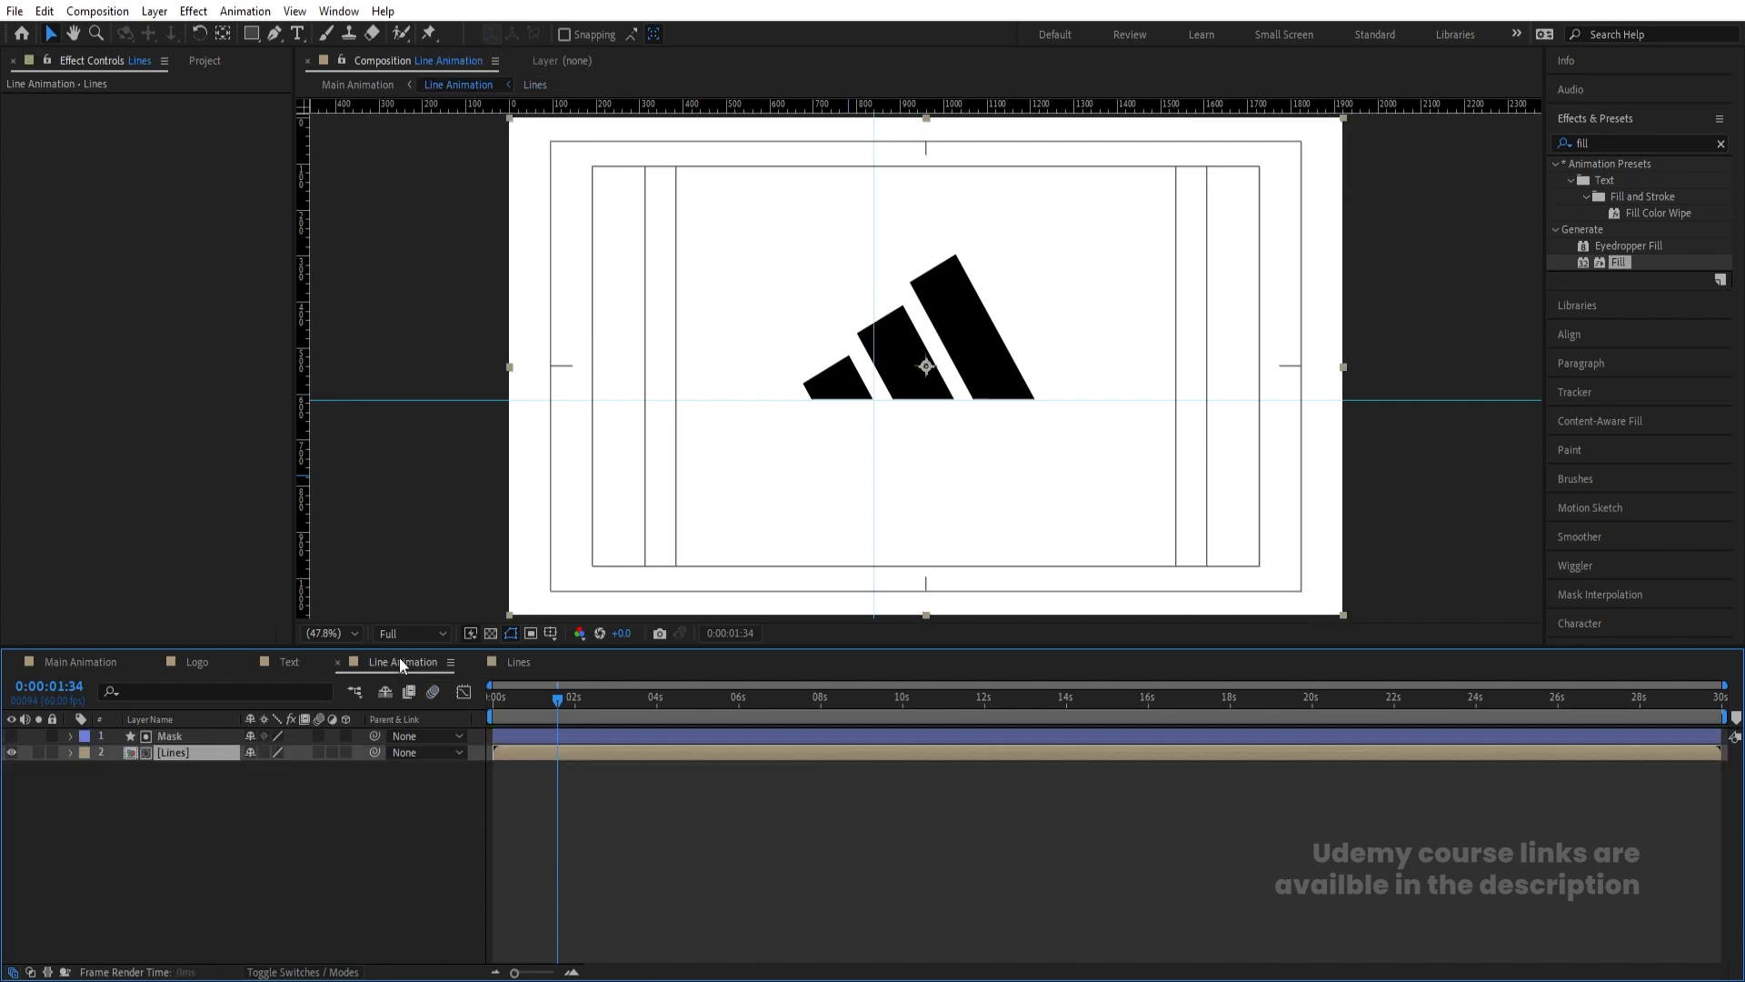
{"action": "left_click", "coordinate": [115, 668]}
Preview Main Animation from the beginning to review the stripes and wordmark animating together
{"action": "key", "text": "space"}
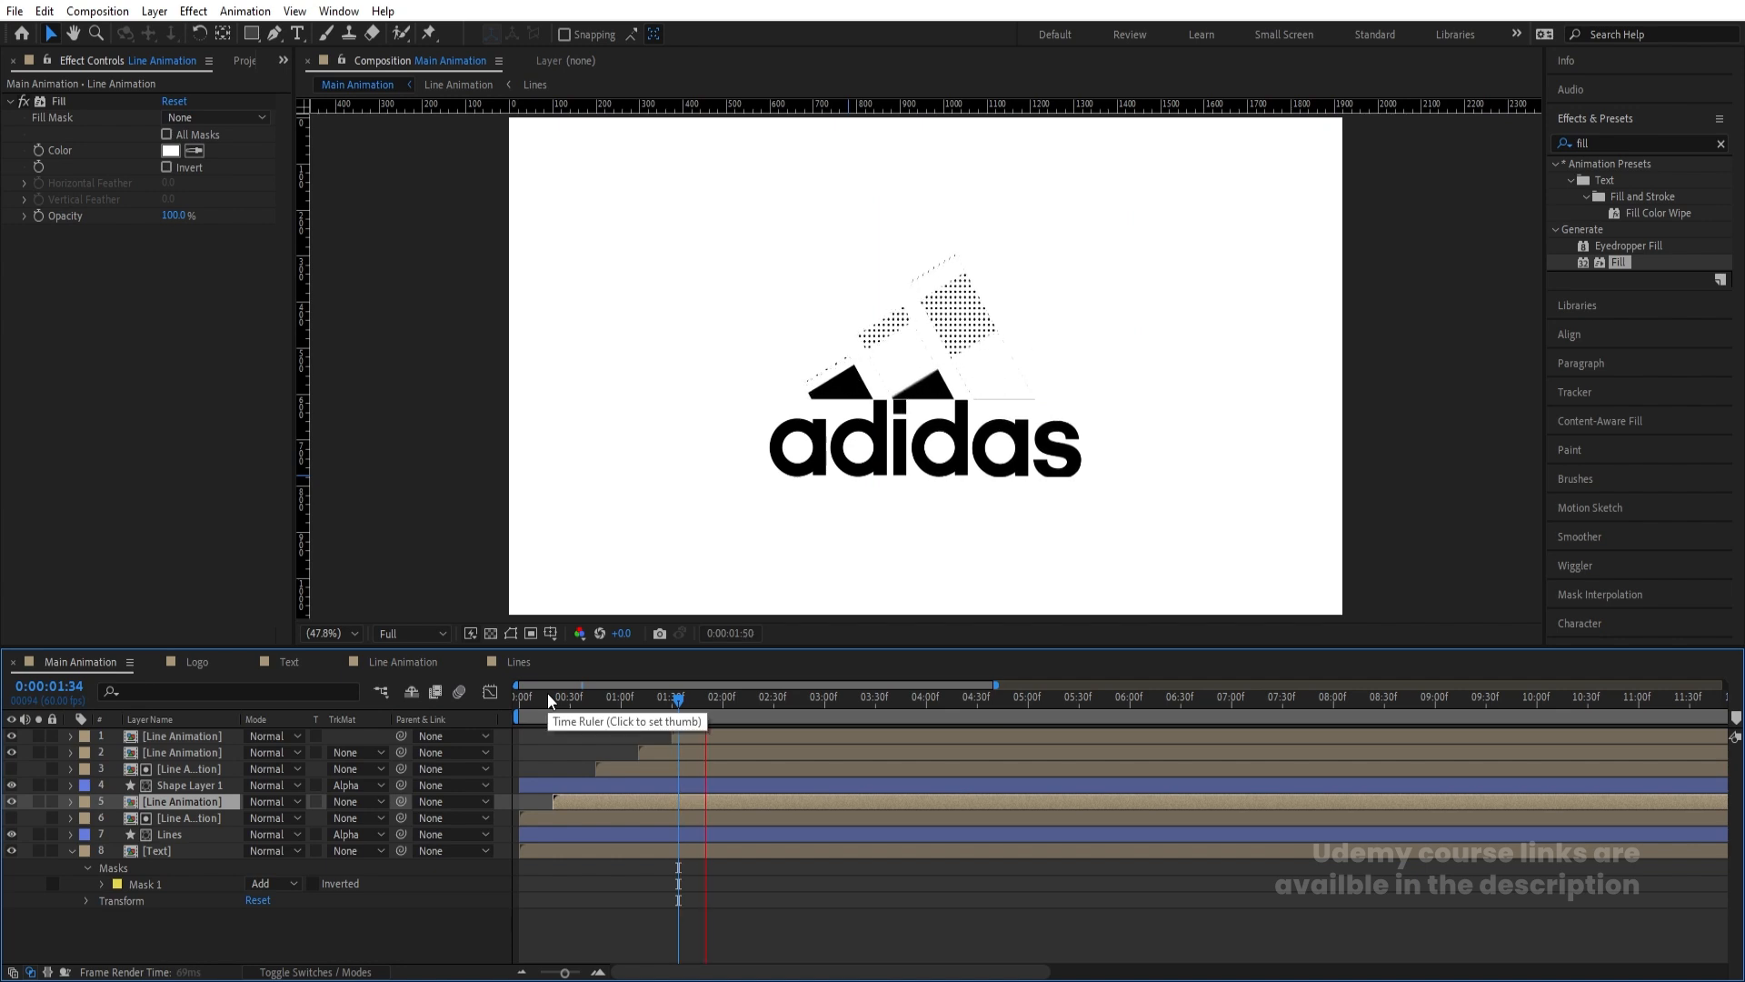
{"action": "left_click_drag", "start_coordinate": [582, 700], "coordinate": [499, 705]}
{"action": "key", "text": "space"}
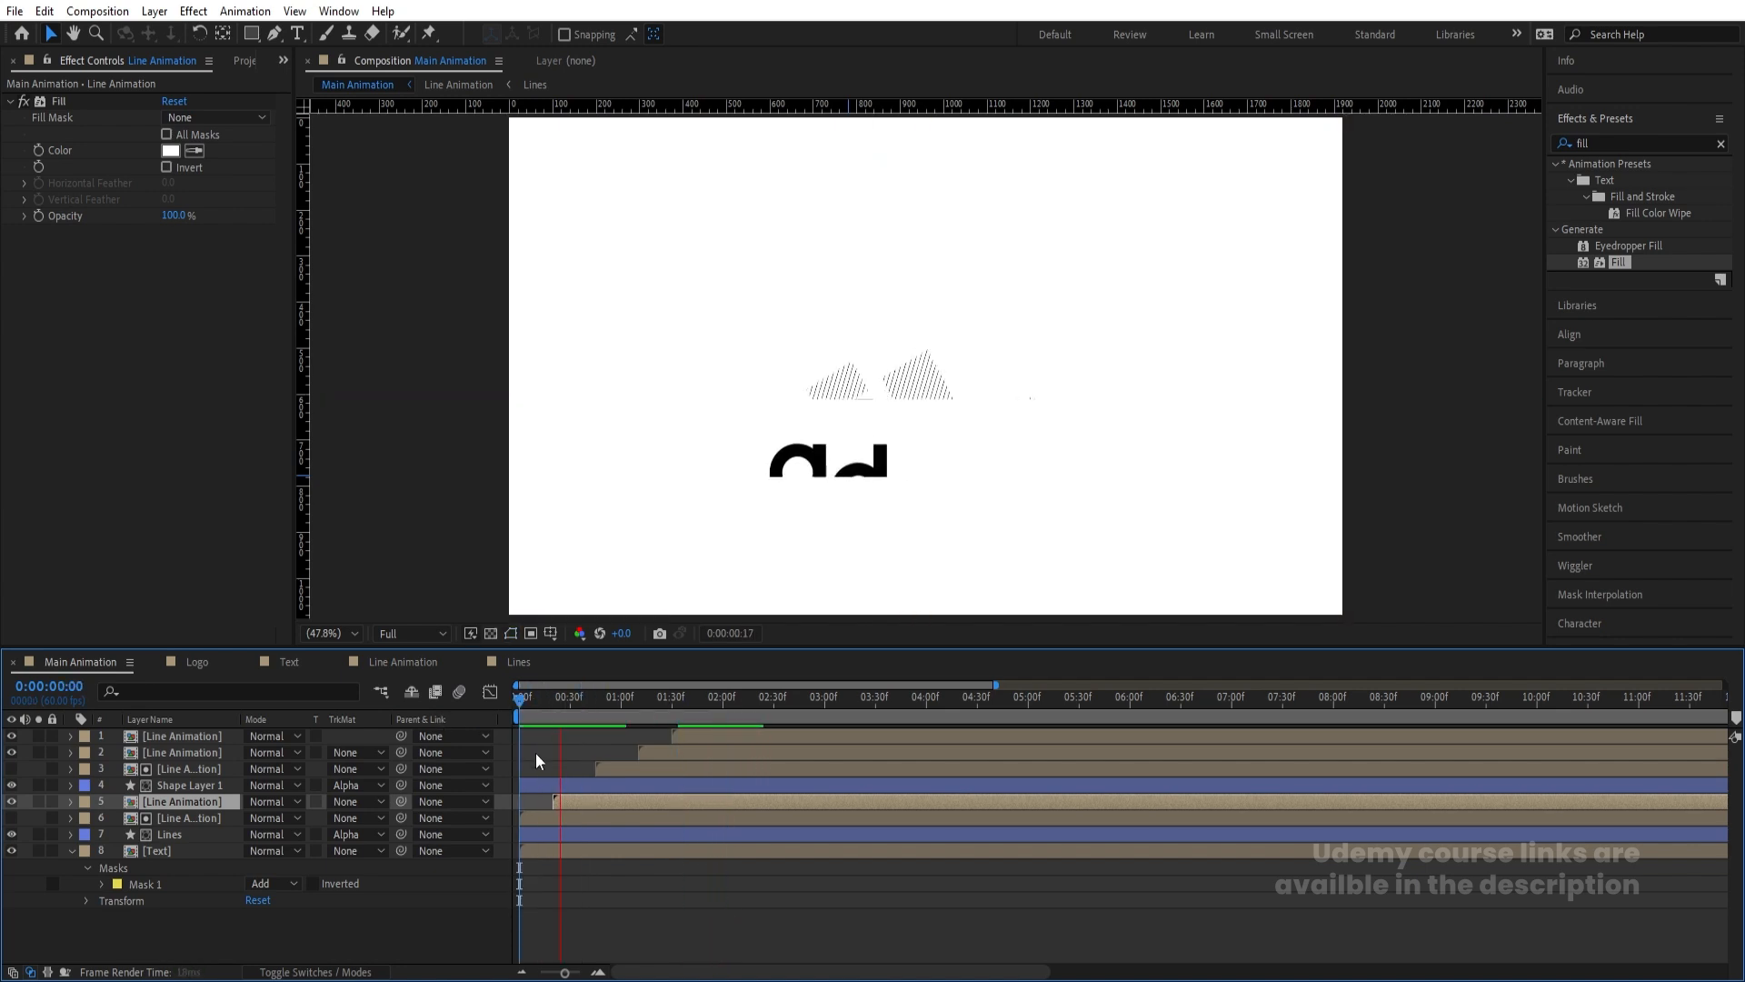
{"action": "key", "text": "space"}
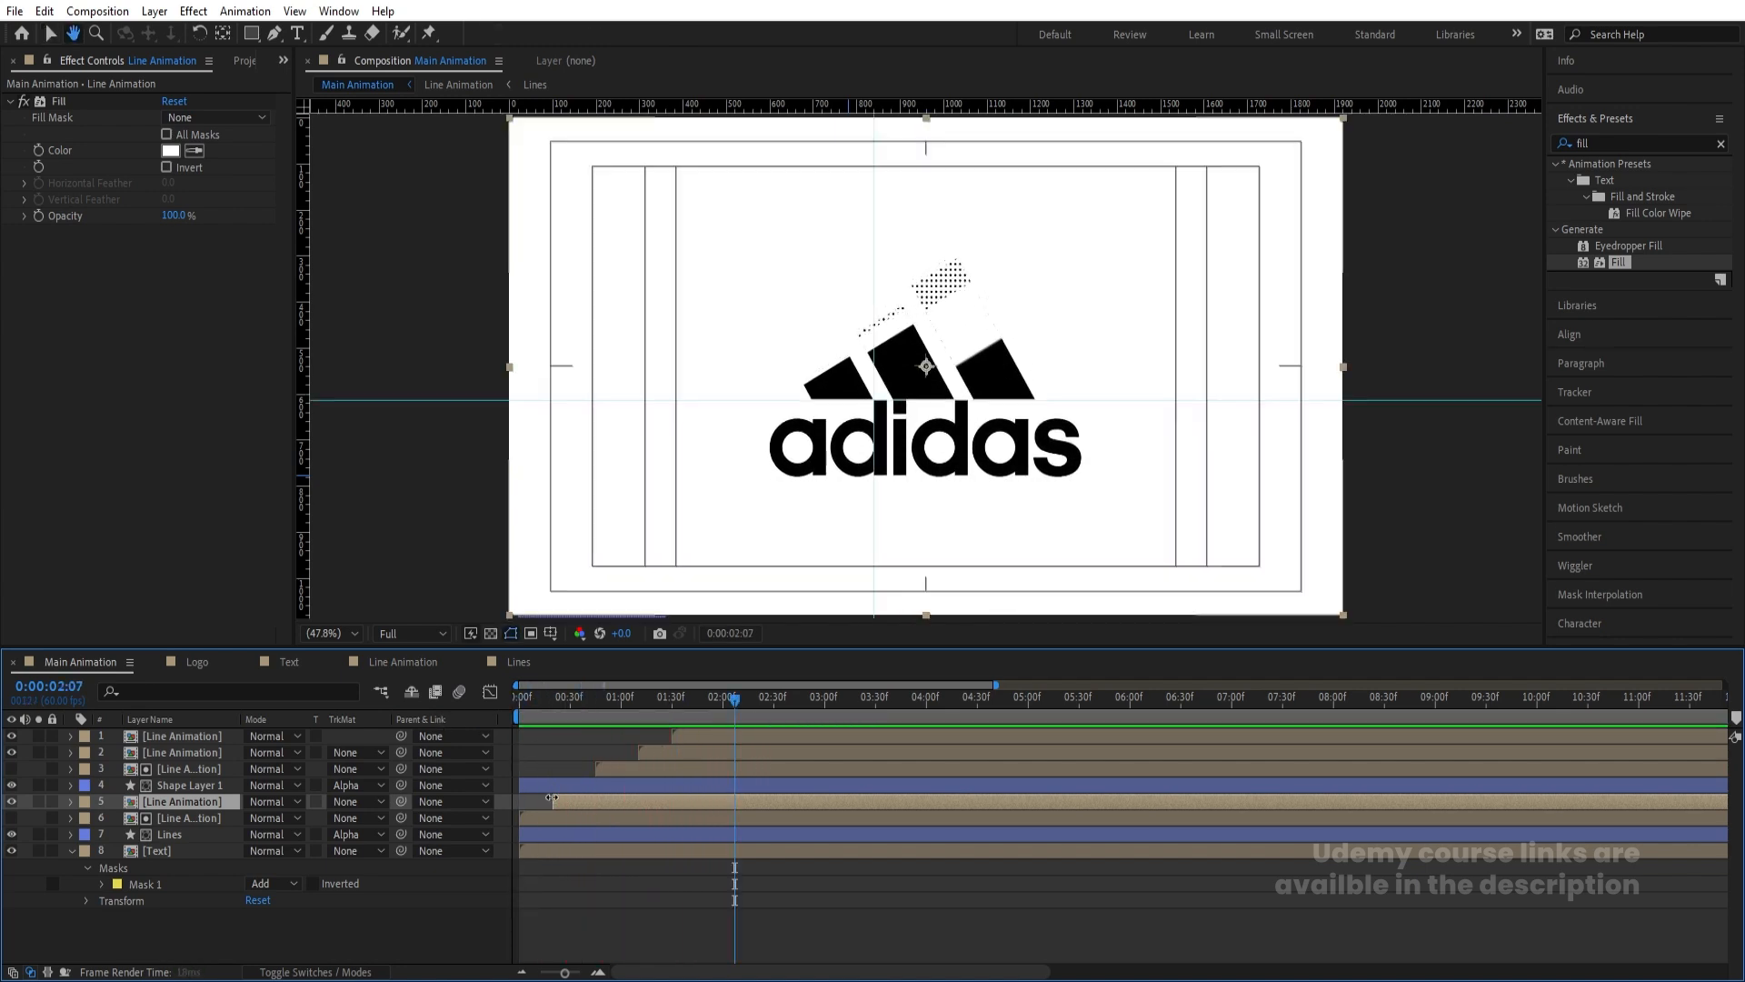
{"action": "left_click", "coordinate": [164, 834]}
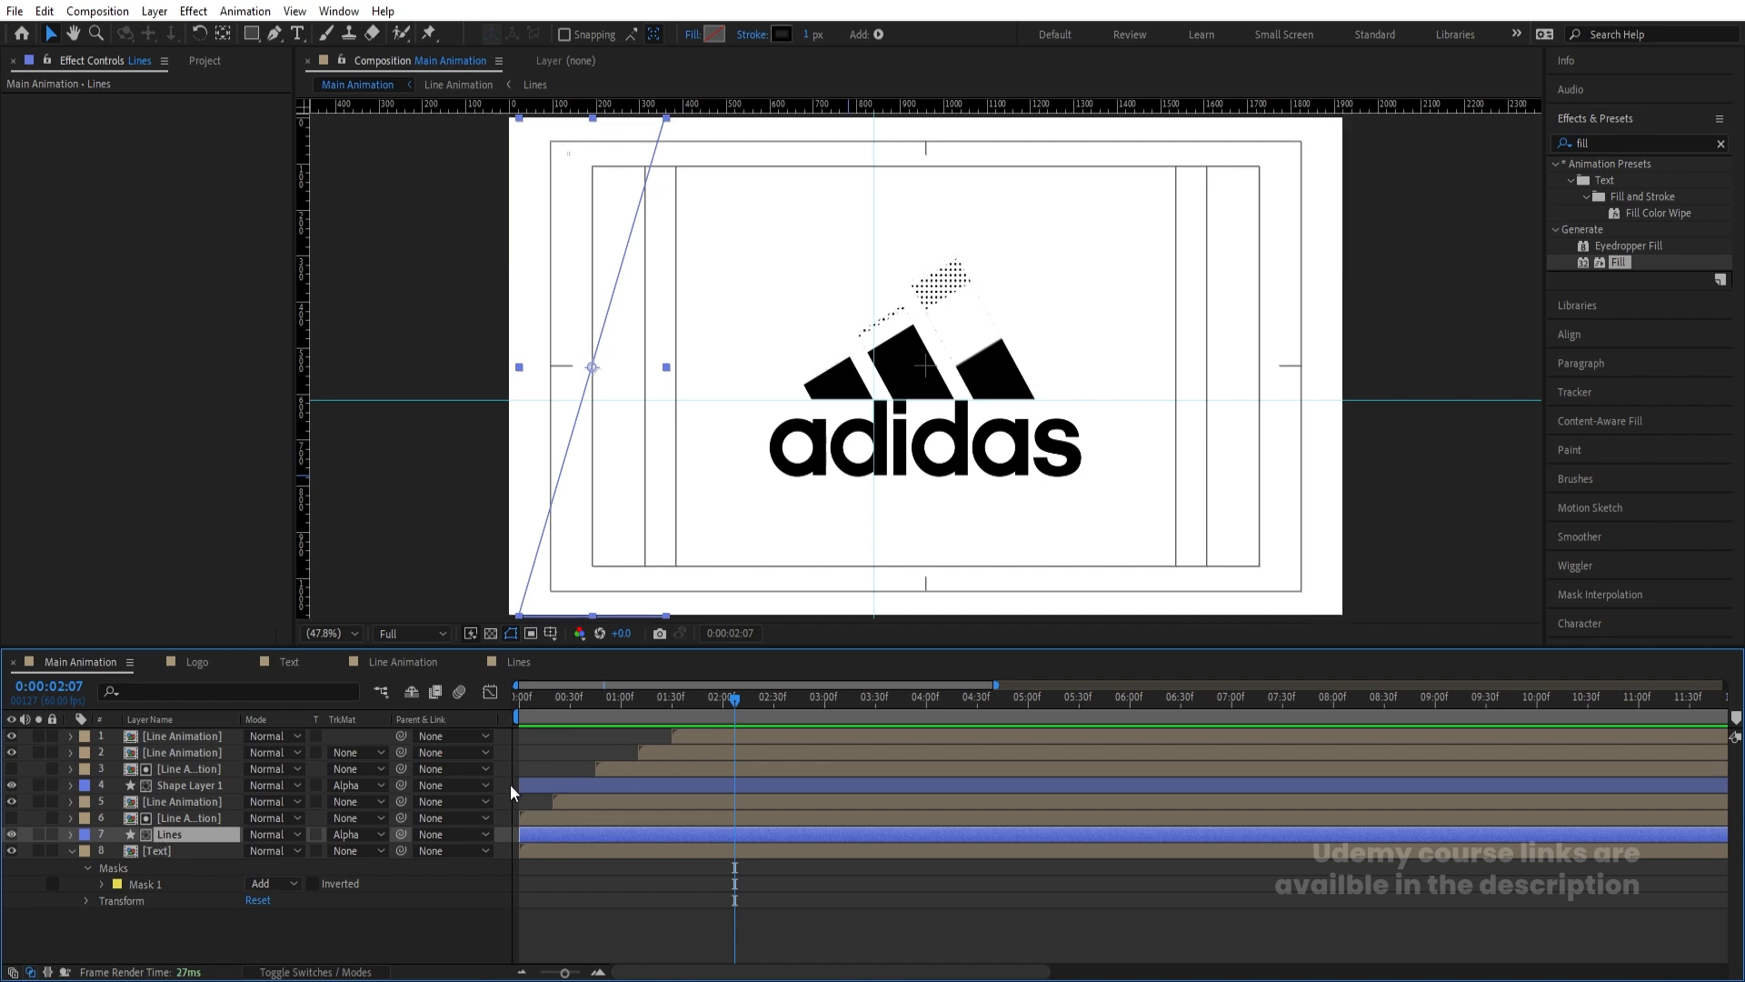
{"action": "left_click_drag", "start_coordinate": [534, 704], "coordinate": [460, 702]}
{"action": "key", "text": "space"}
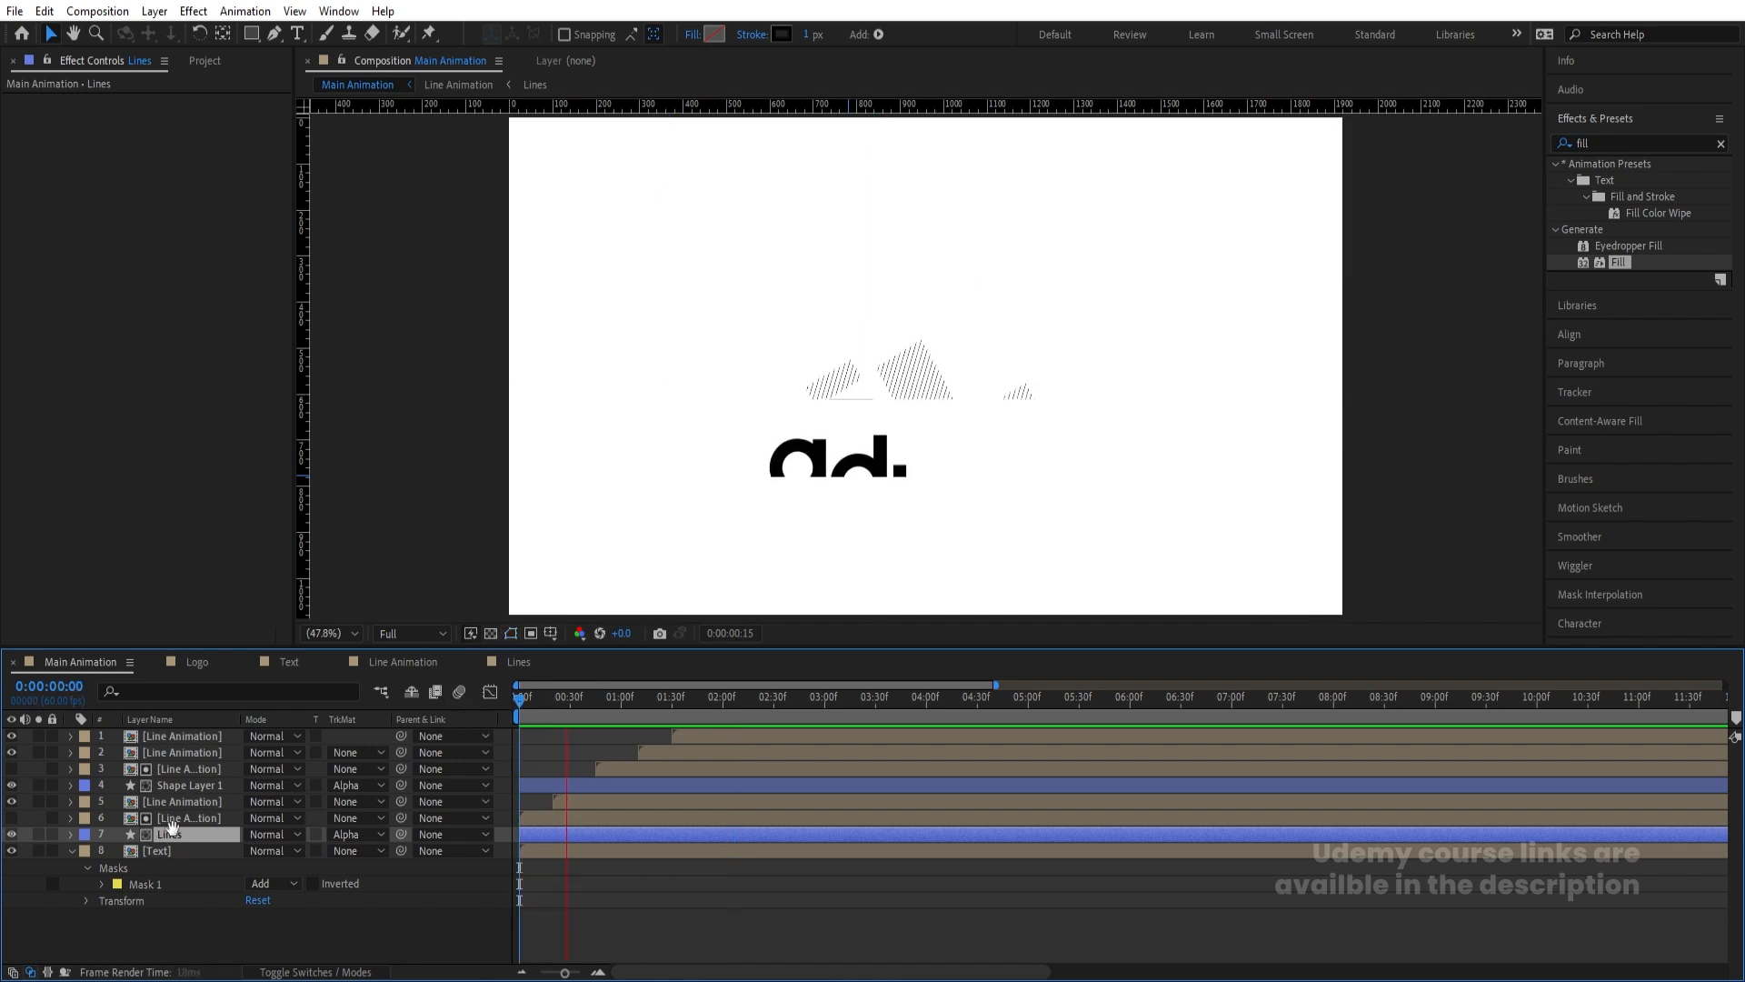
{"action": "key", "text": "space"}
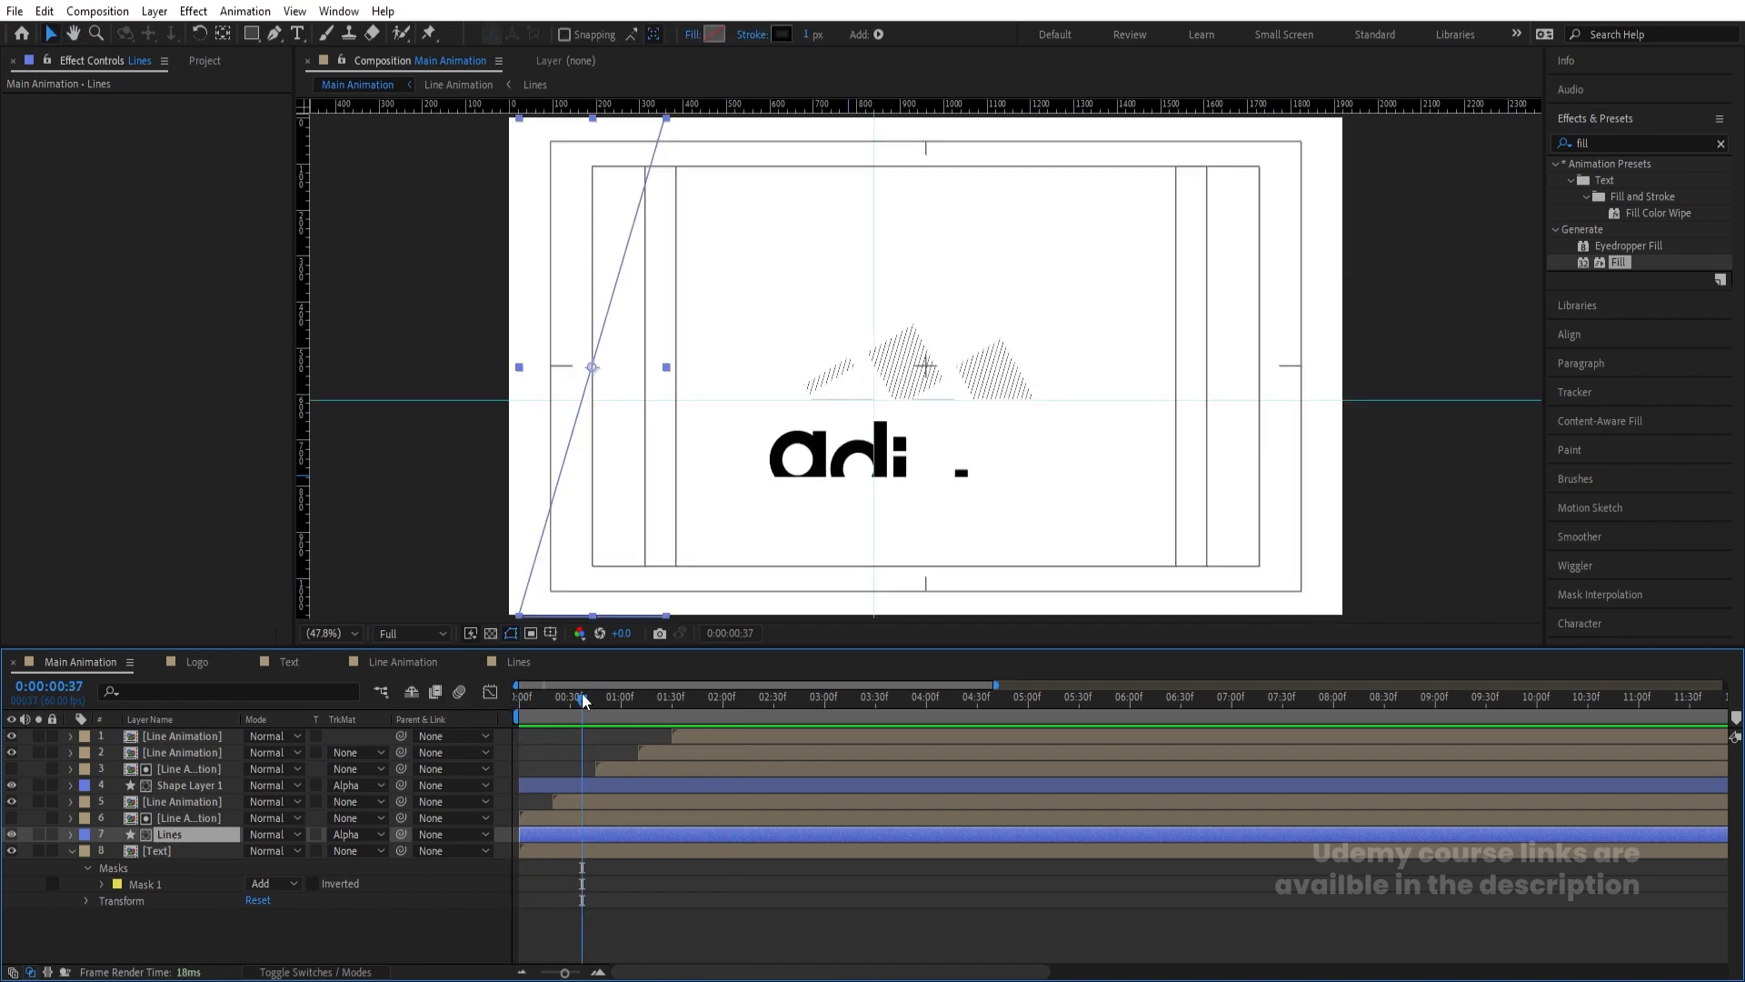
{"action": "left_click_drag", "start_coordinate": [582, 693], "coordinate": [631, 700]}
Pre-compose all Main Animation layers except Text into a new composition named Lines, and preview the result
{"action": "key", "text": "ctrl+a"}
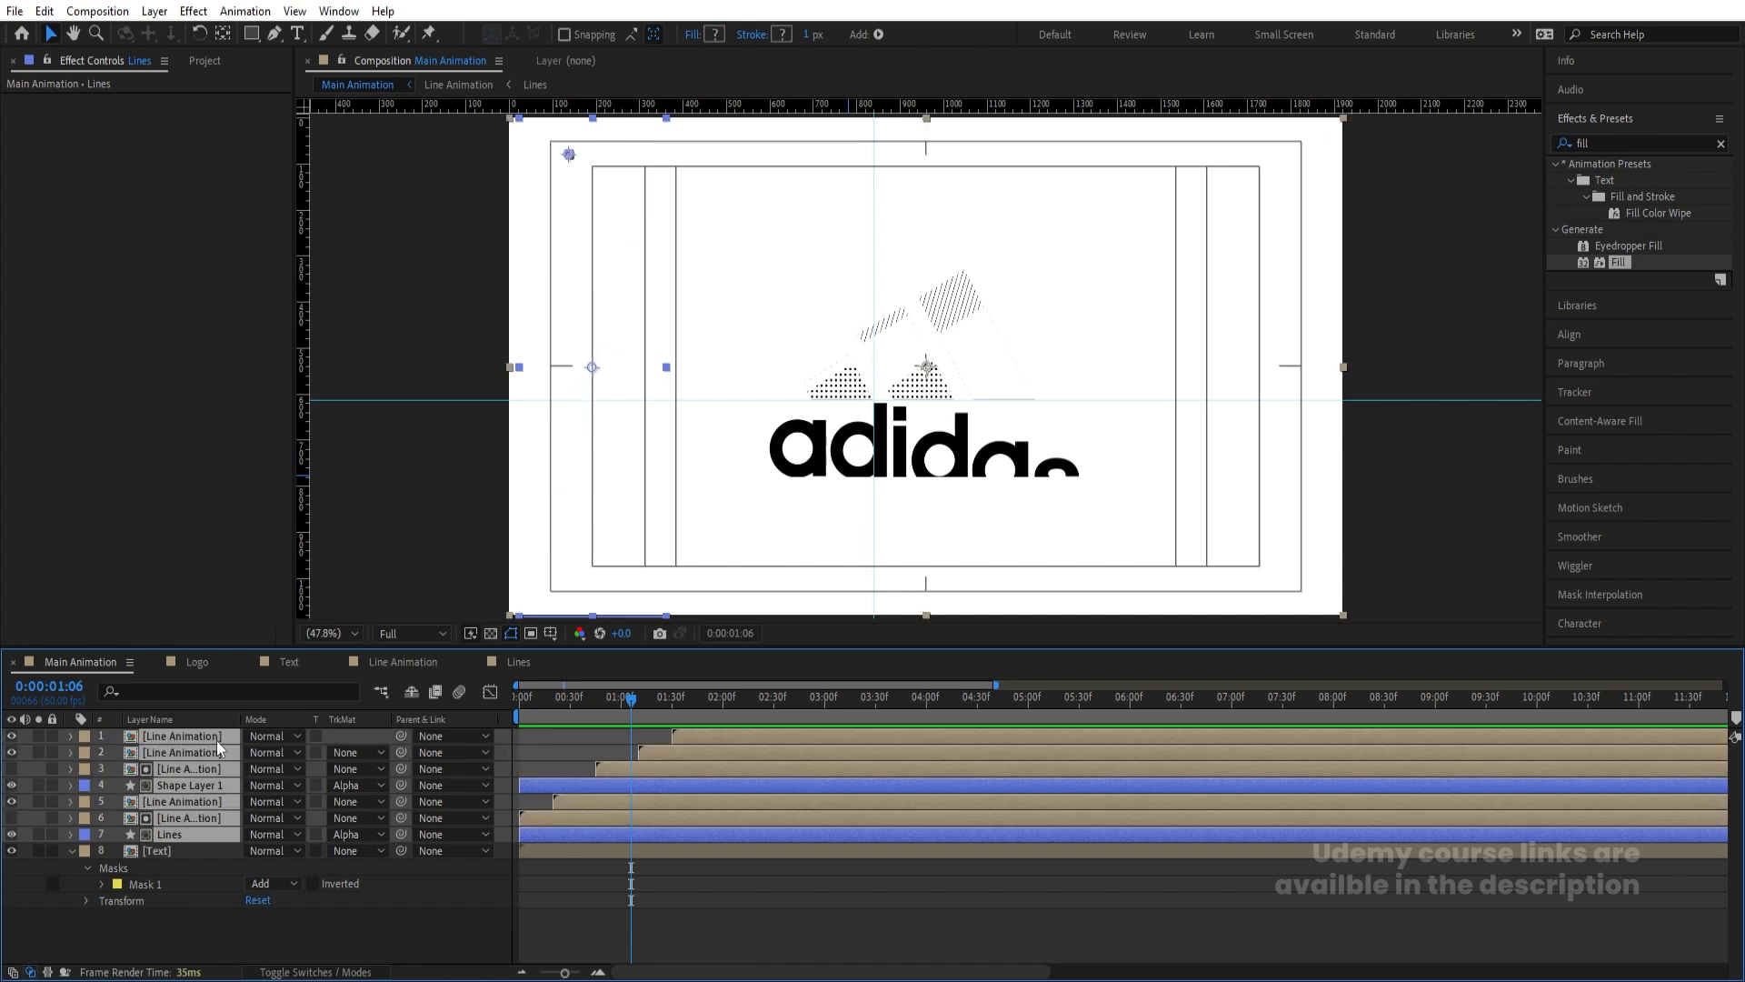
{"action": "key", "text": "ctrl+shift+c"}
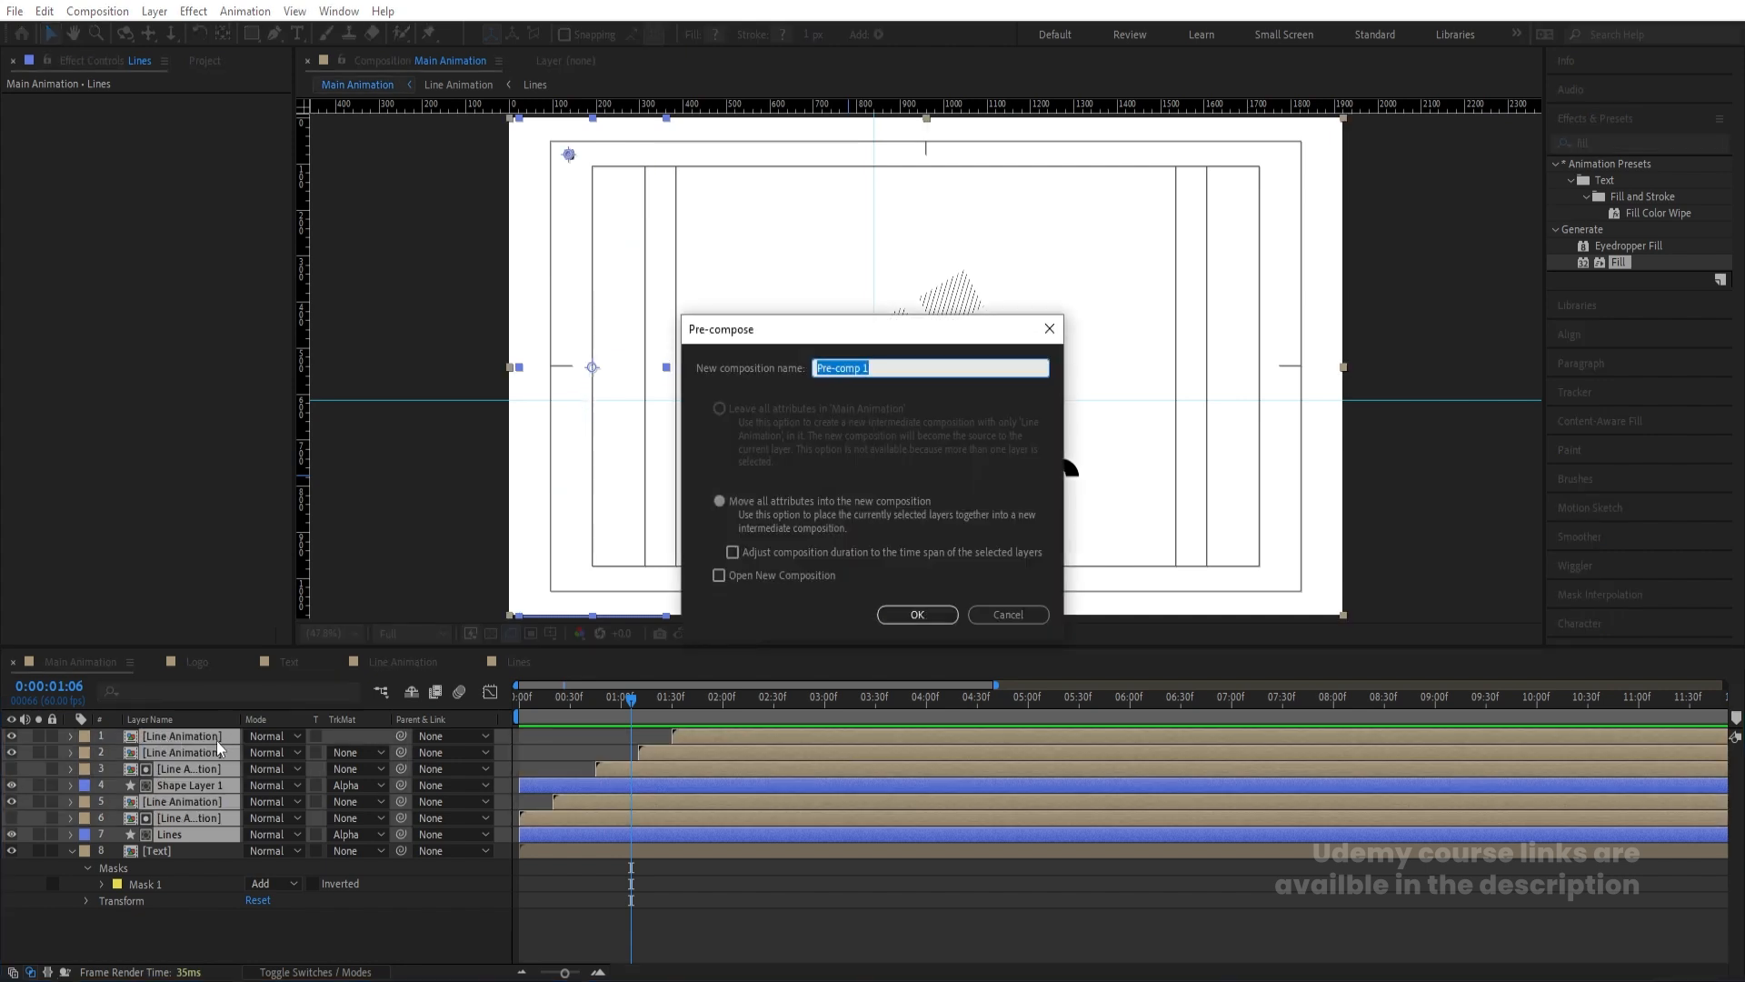
{"action": "type", "text": "Lines"}
{"action": "key", "text": "Return"}
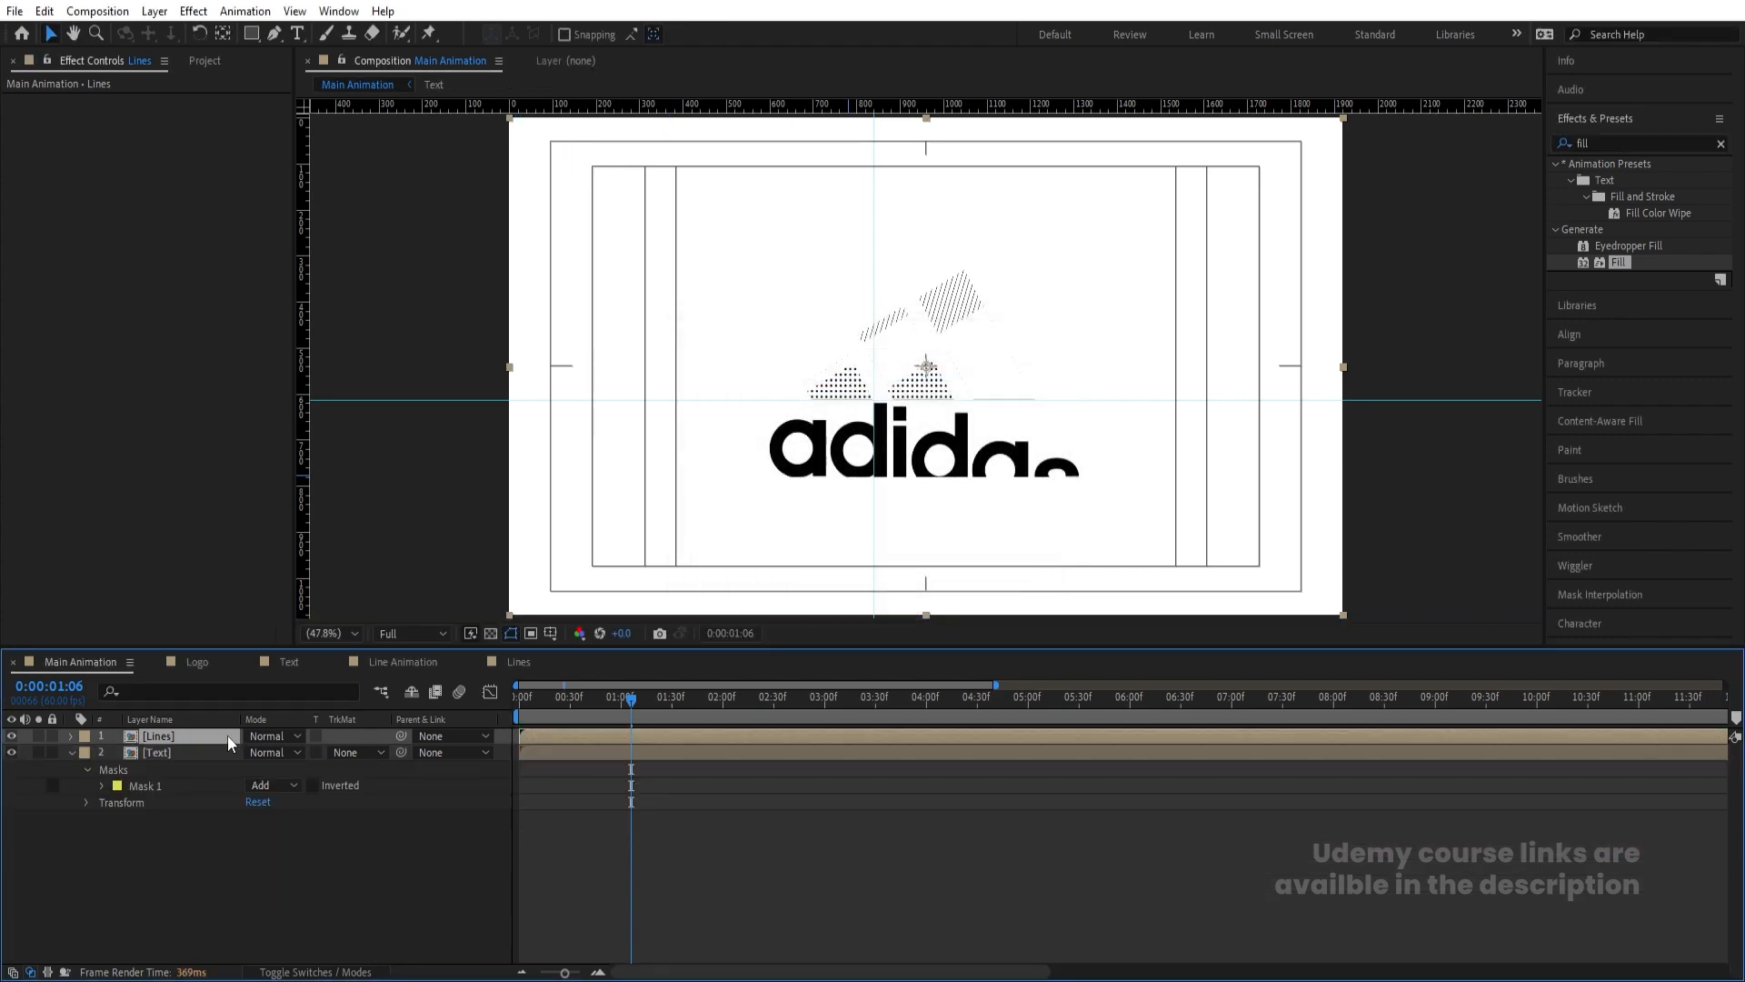
{"action": "key", "text": "space"}
{"action": "key", "text": "space"}
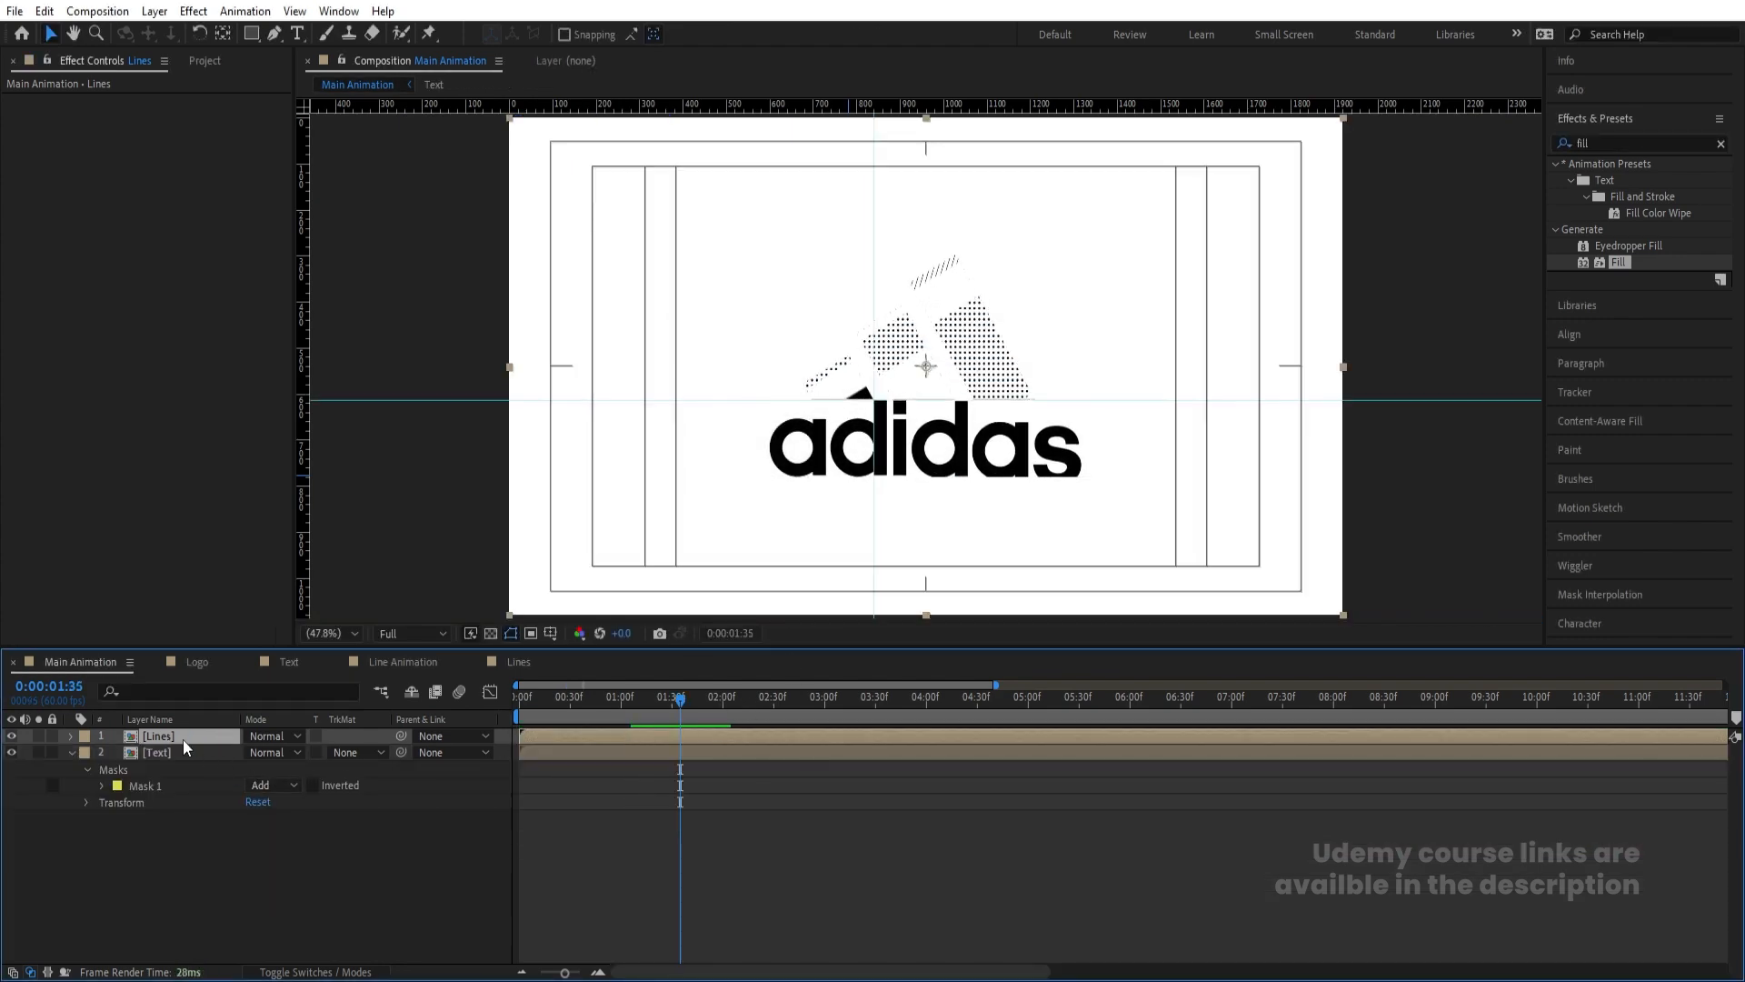
Reveal the new Lines composition in the project, duplicate it and name the copy Text Animation
{"action": "right_click", "coordinate": [179, 736]}
{"action": "mouse_move", "coordinate": [300, 537]}
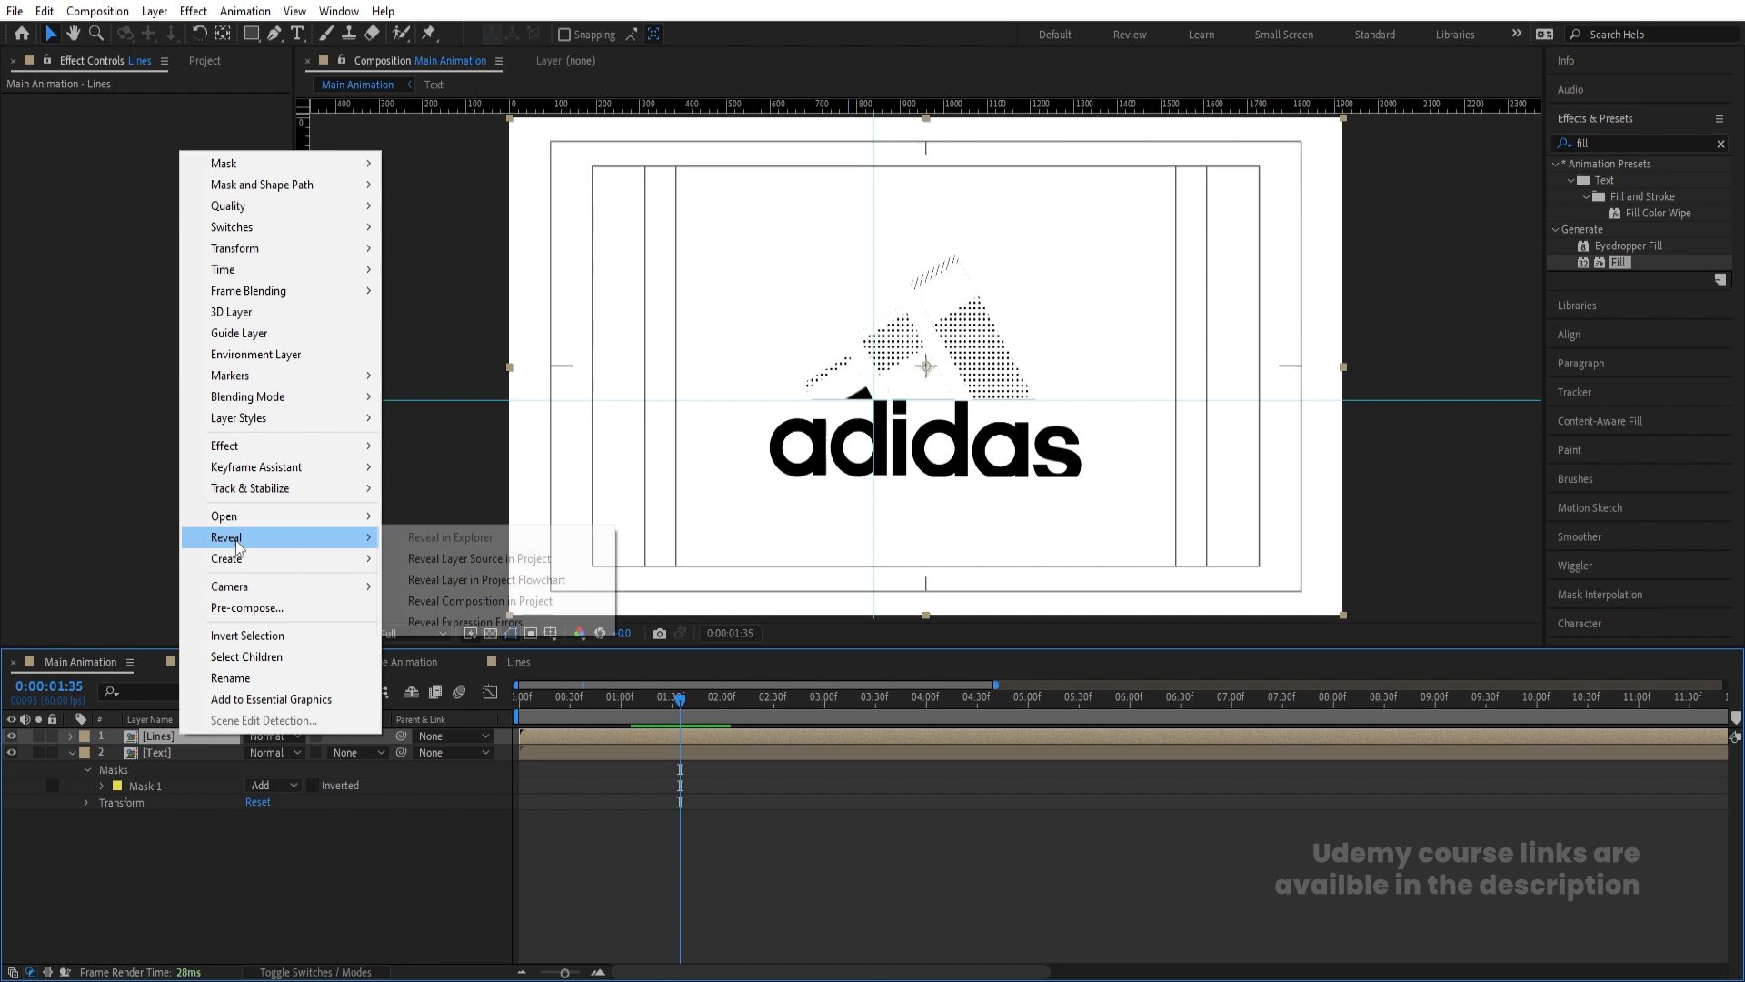
{"action": "left_click", "coordinate": [441, 559]}
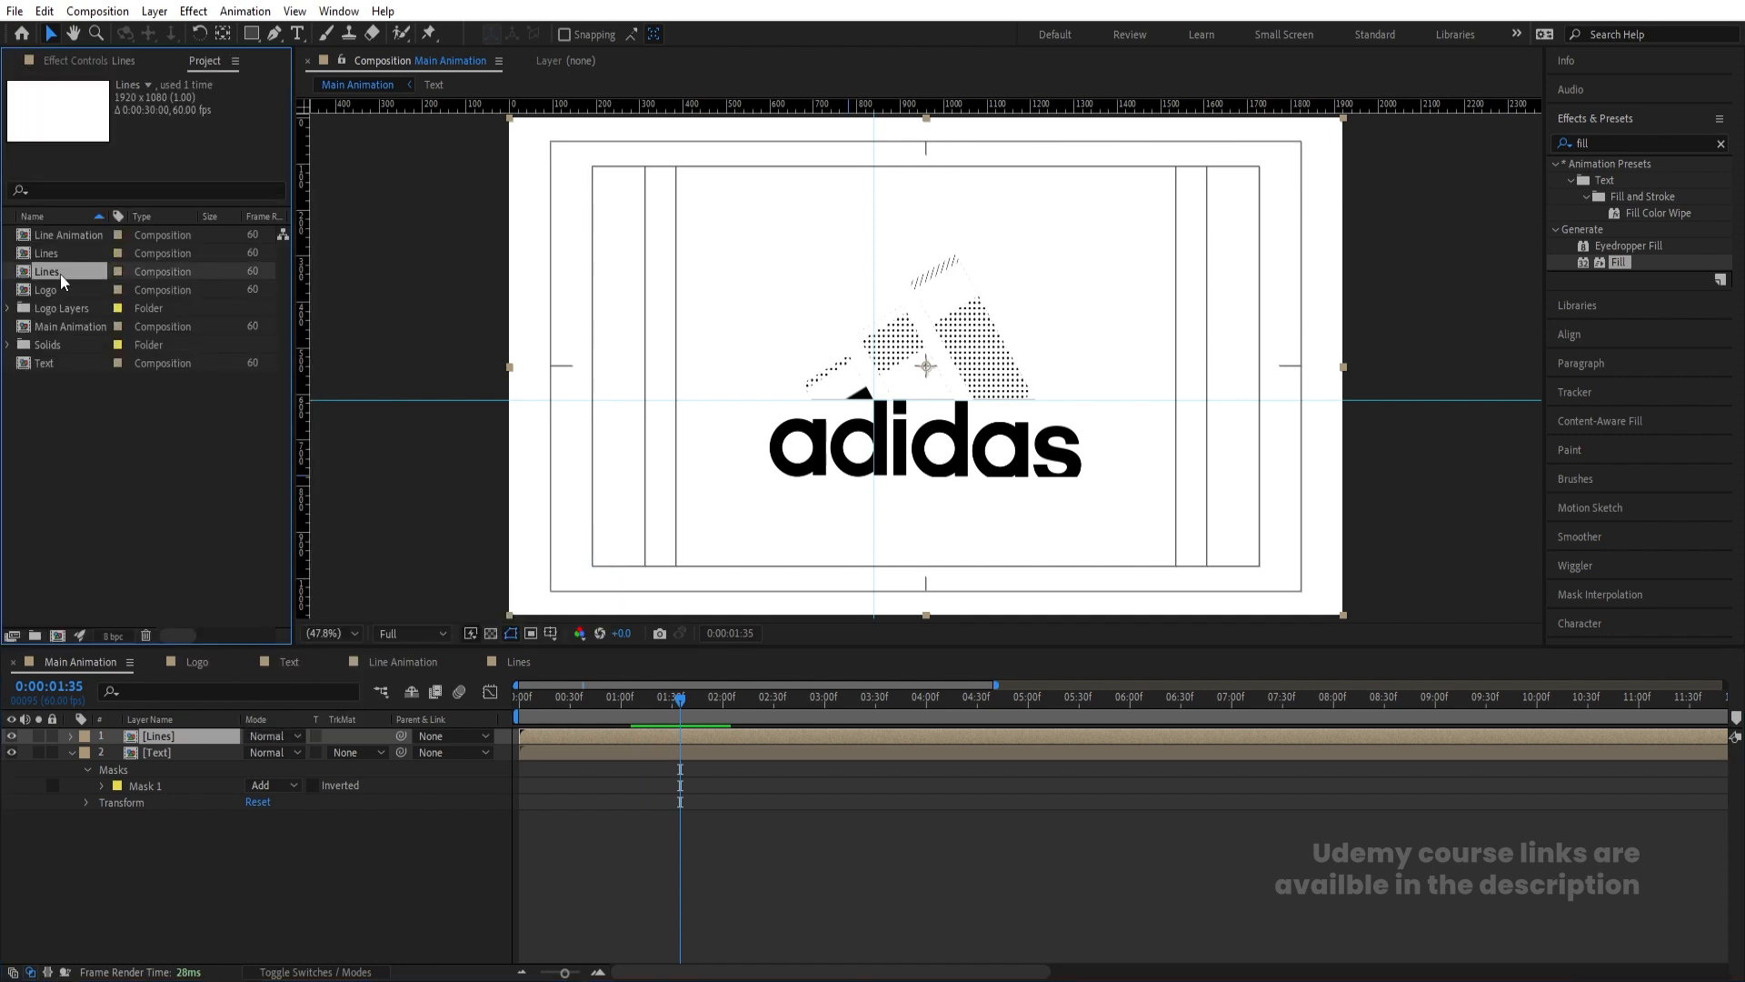
{"action": "key", "text": "ctrl+d"}
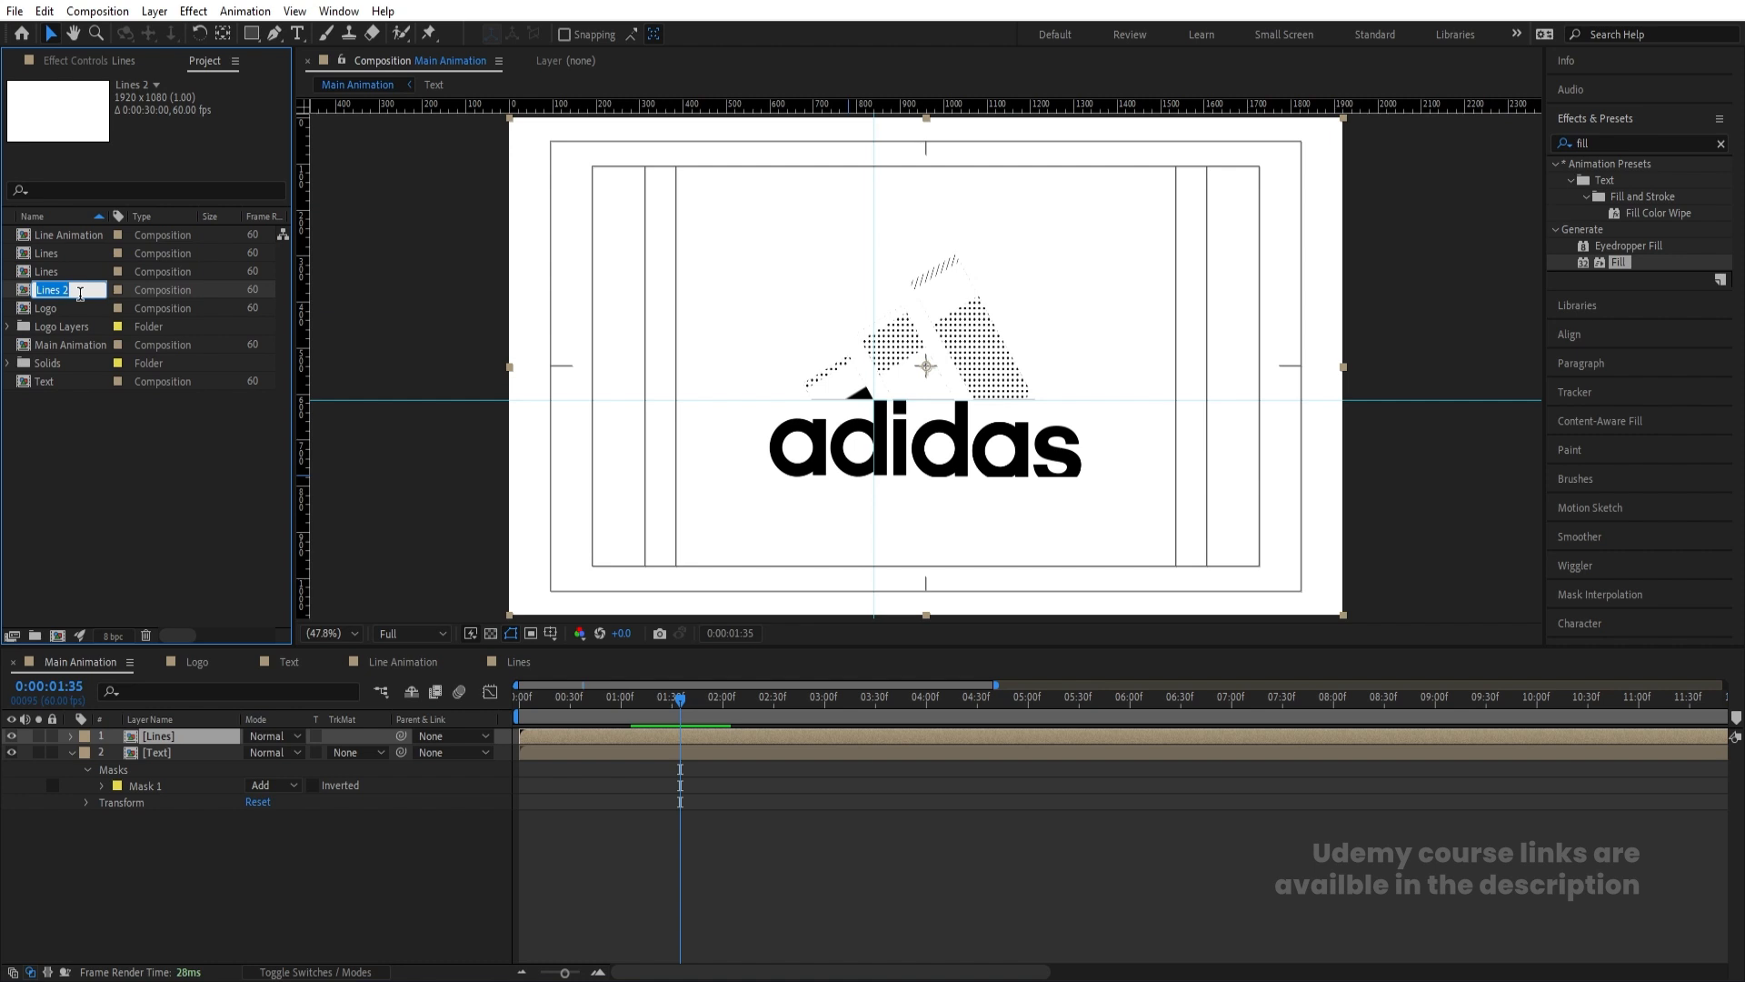
{"action": "type", "text": "Text An...ion"}
{"action": "key", "text": "Return"}
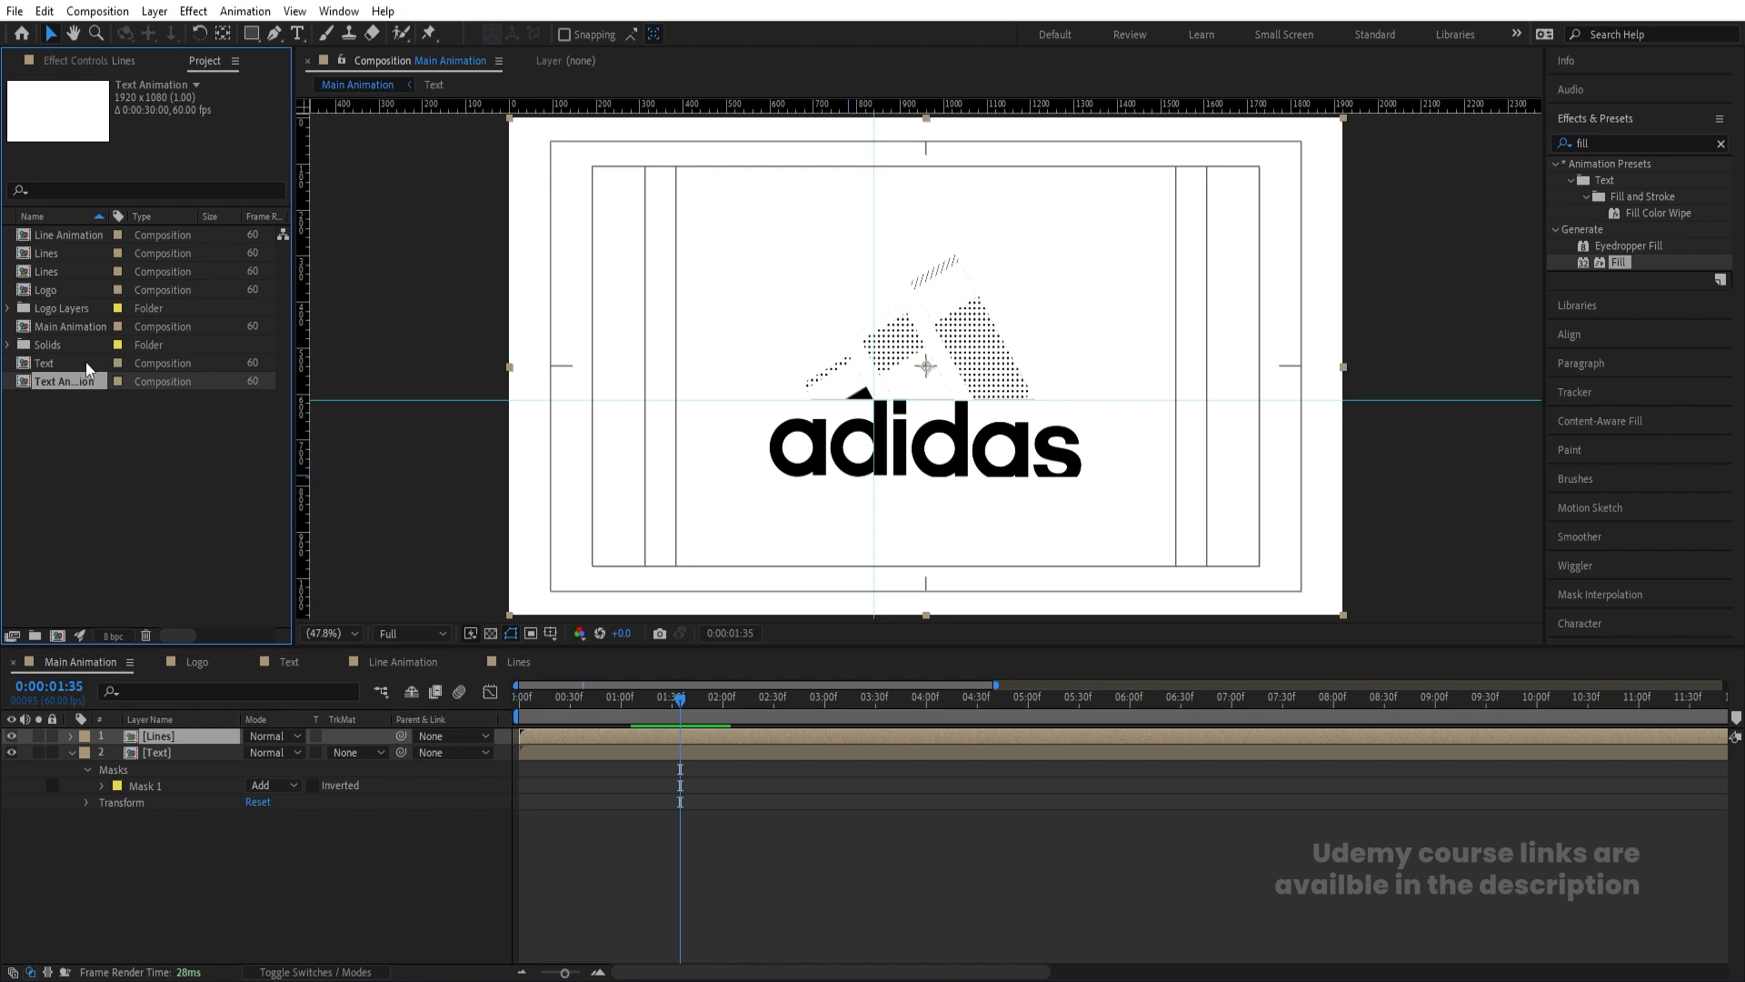
Place Text Animation at the top of Main Animation and open it along with the Text composition
{"action": "left_click_drag", "start_coordinate": [165, 723], "coordinate": [167, 730]}
{"action": "double_click", "coordinate": [155, 734]}
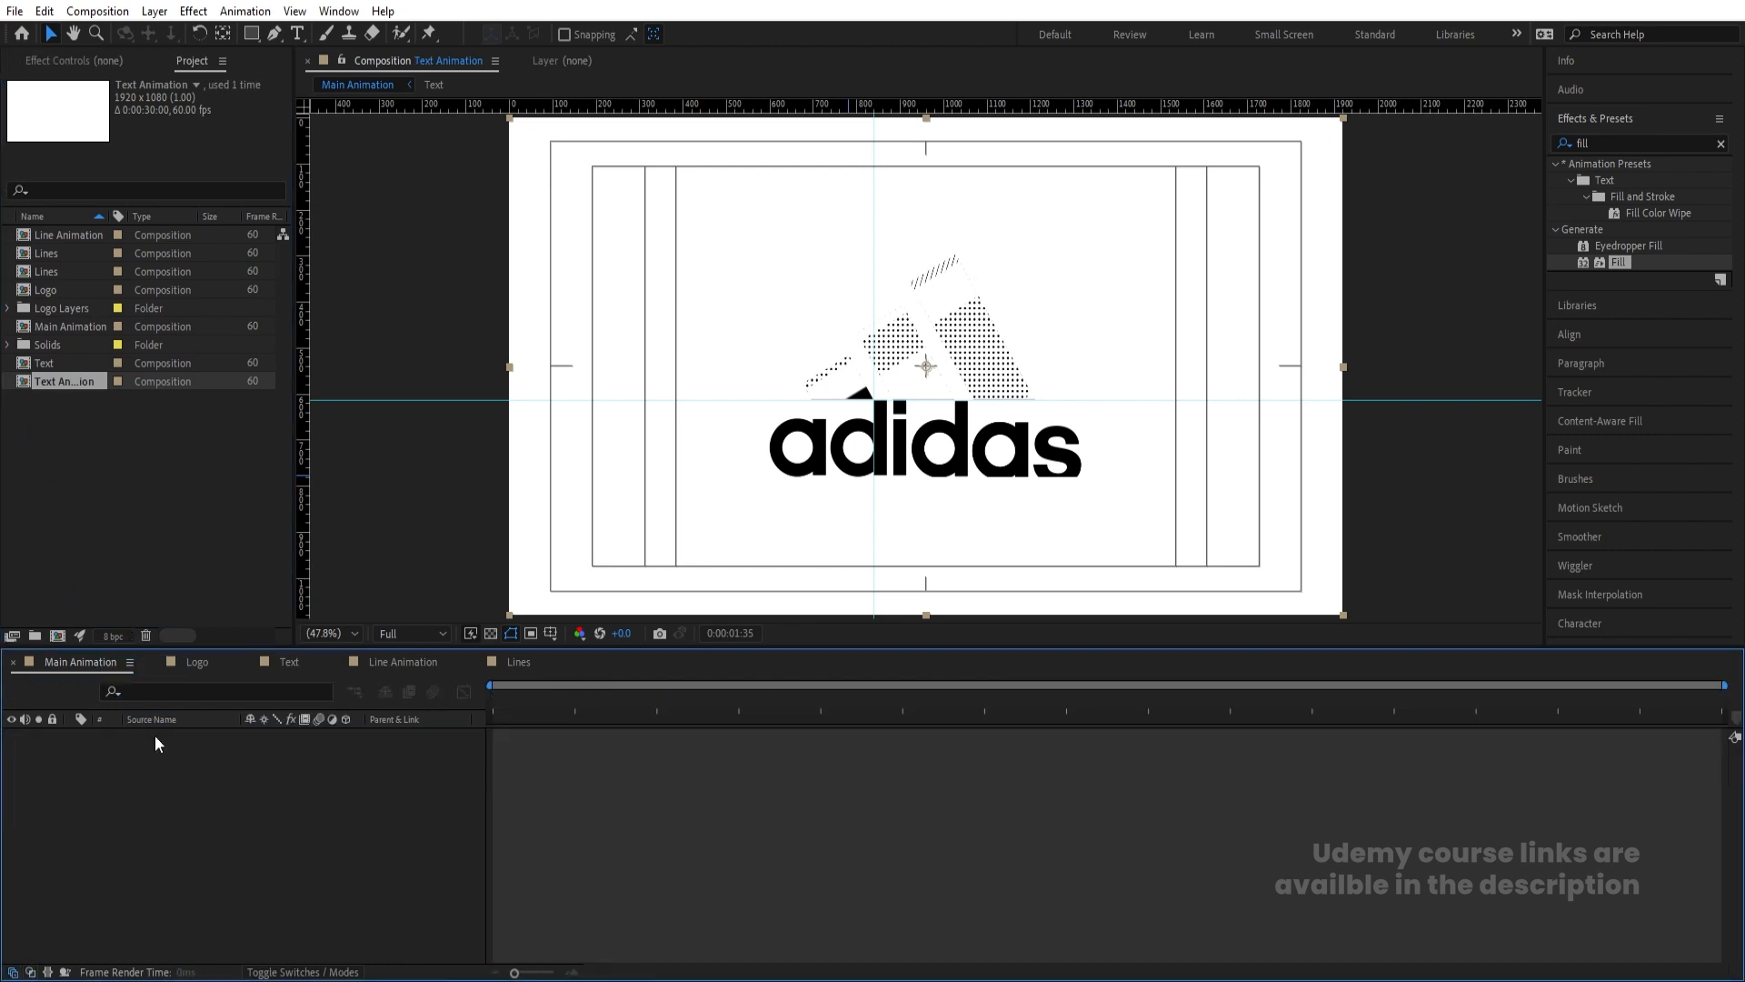
{"action": "double_click", "coordinate": [39, 365]}
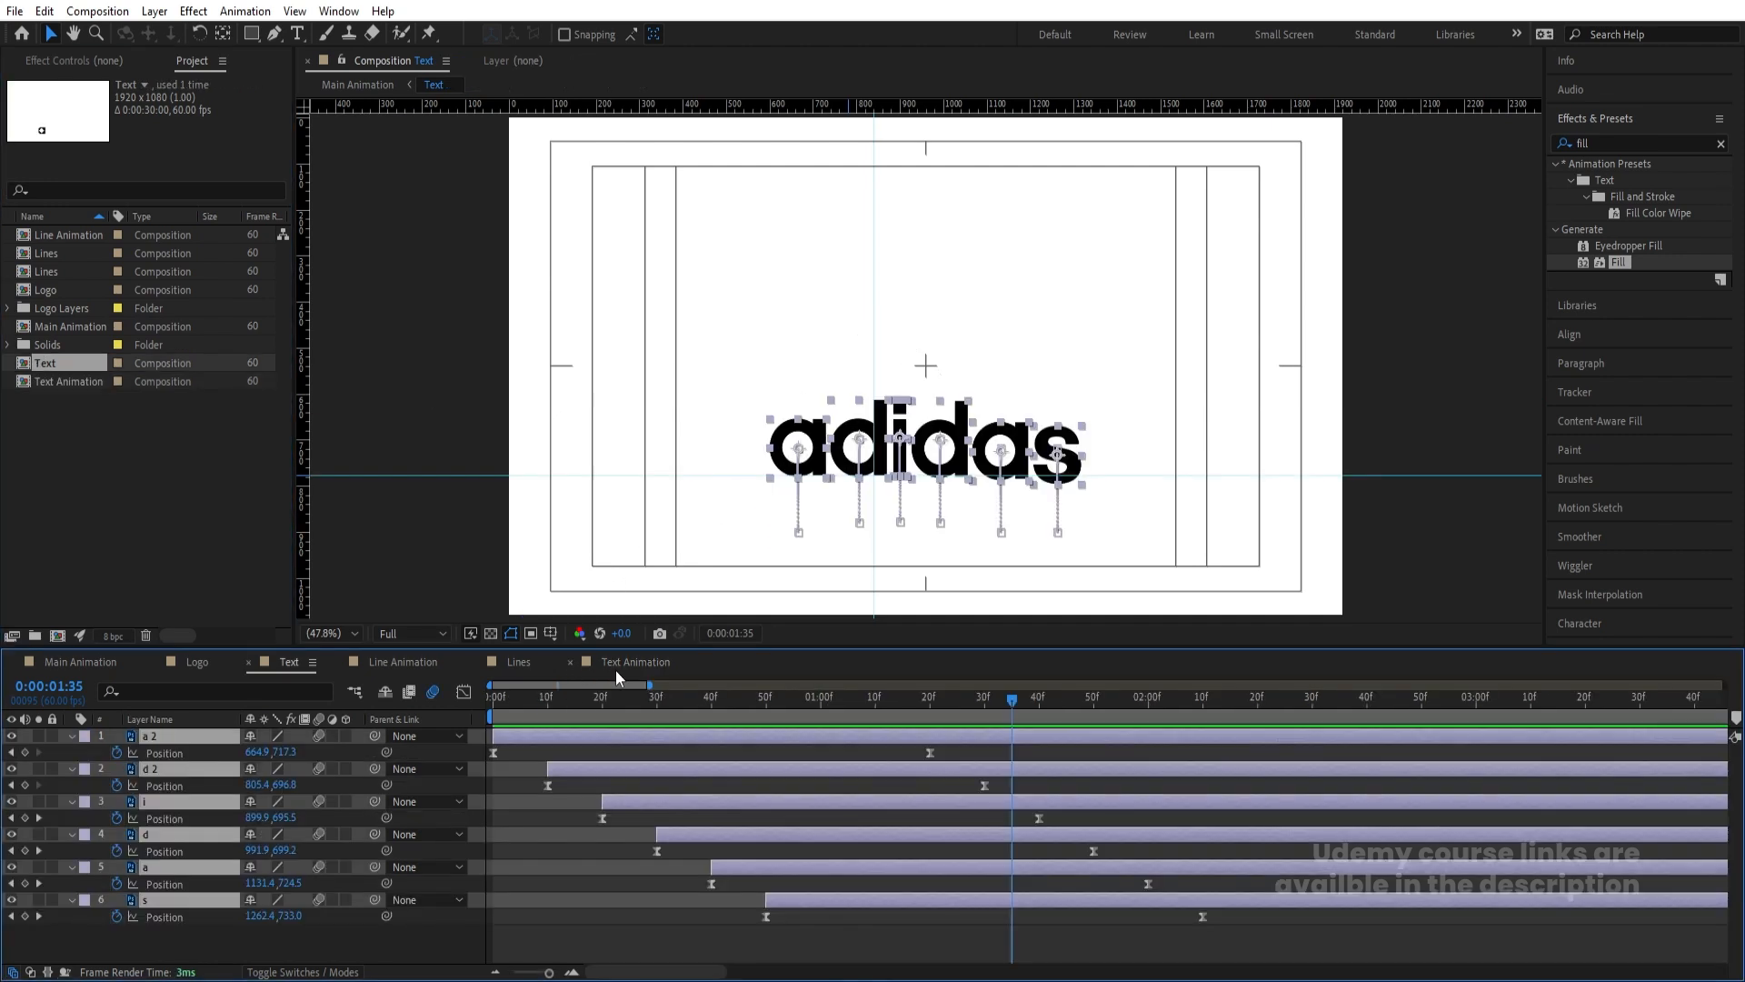
{"action": "left_click", "coordinate": [615, 669]}
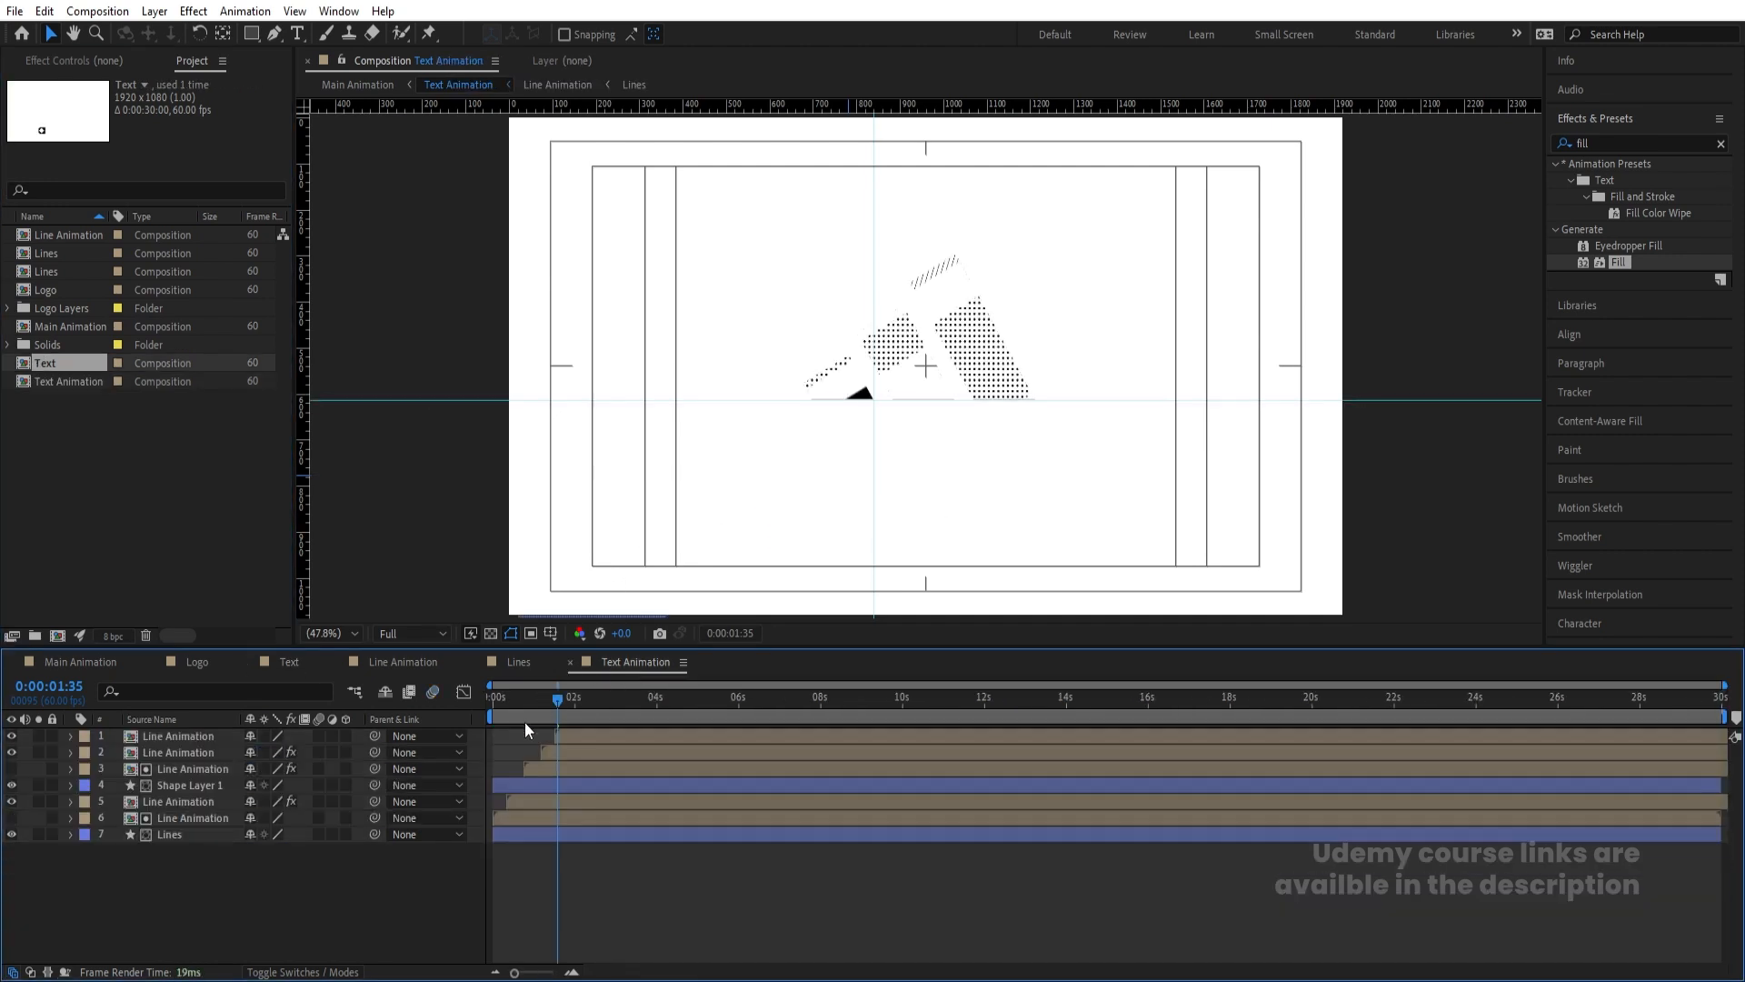
Replace all five Line Animation layers in the Text Animation composition with the Text composition
{"action": "left_click", "coordinate": [191, 816]}
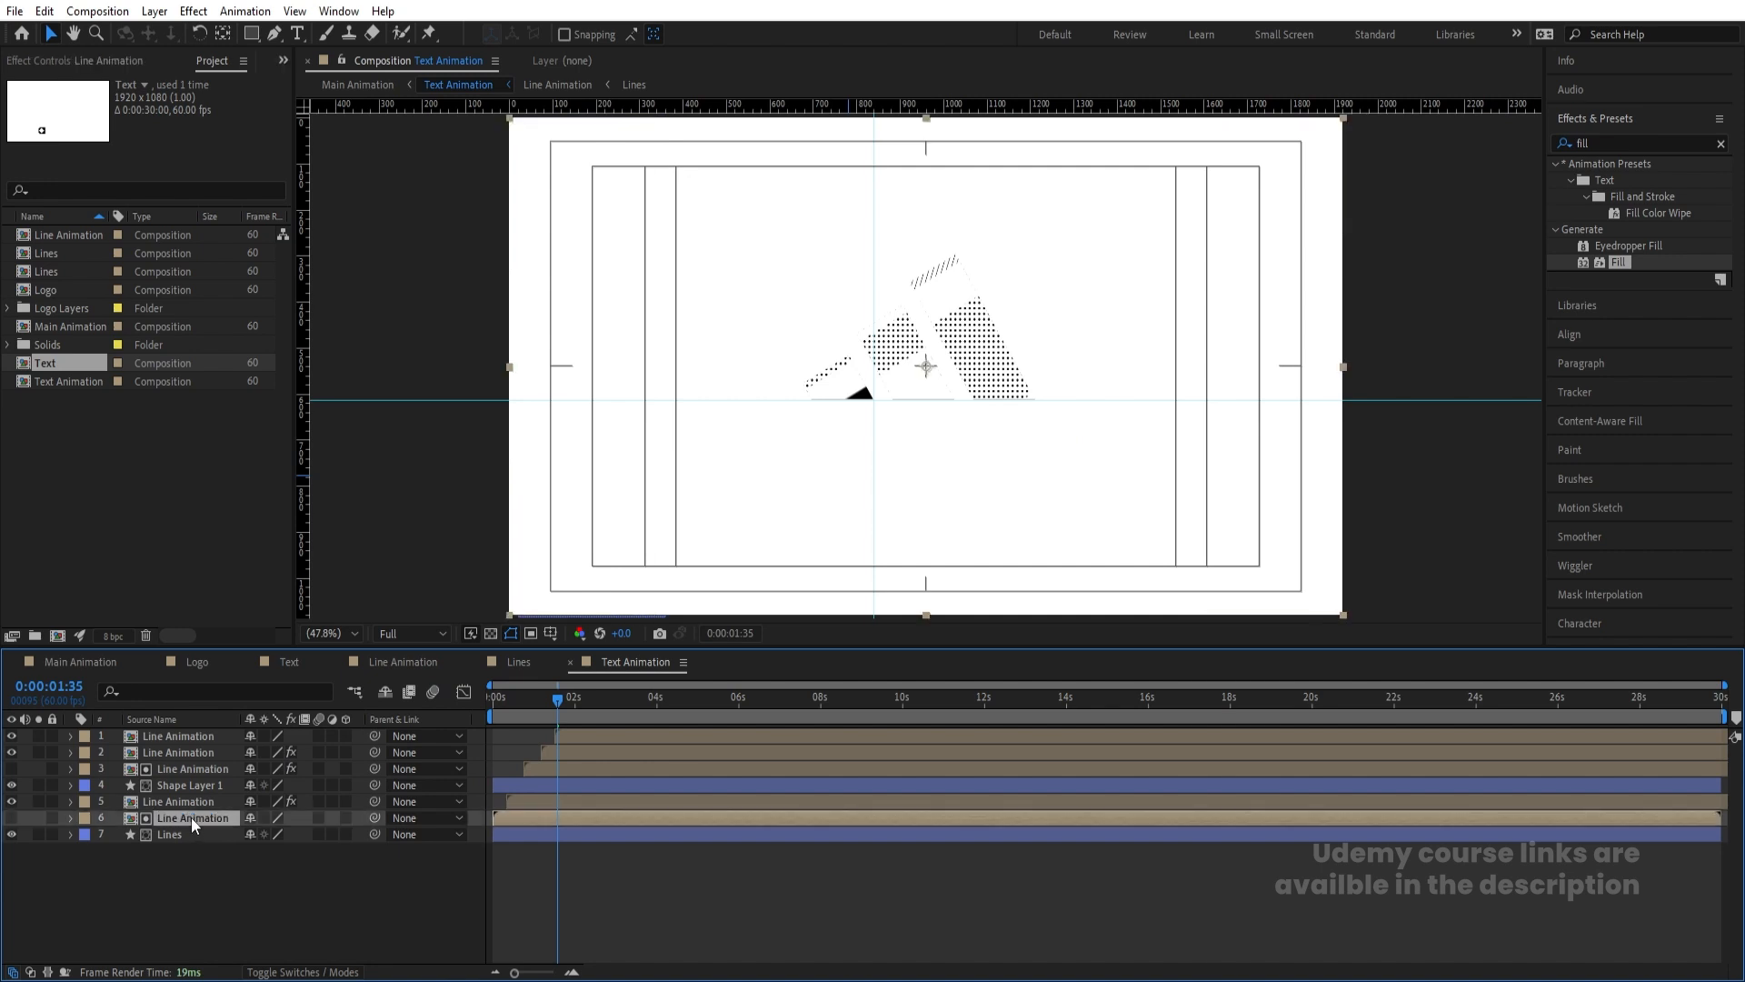
{"action": "double_click", "coordinate": [190, 816]}
{"action": "left_click", "coordinate": [623, 660]}
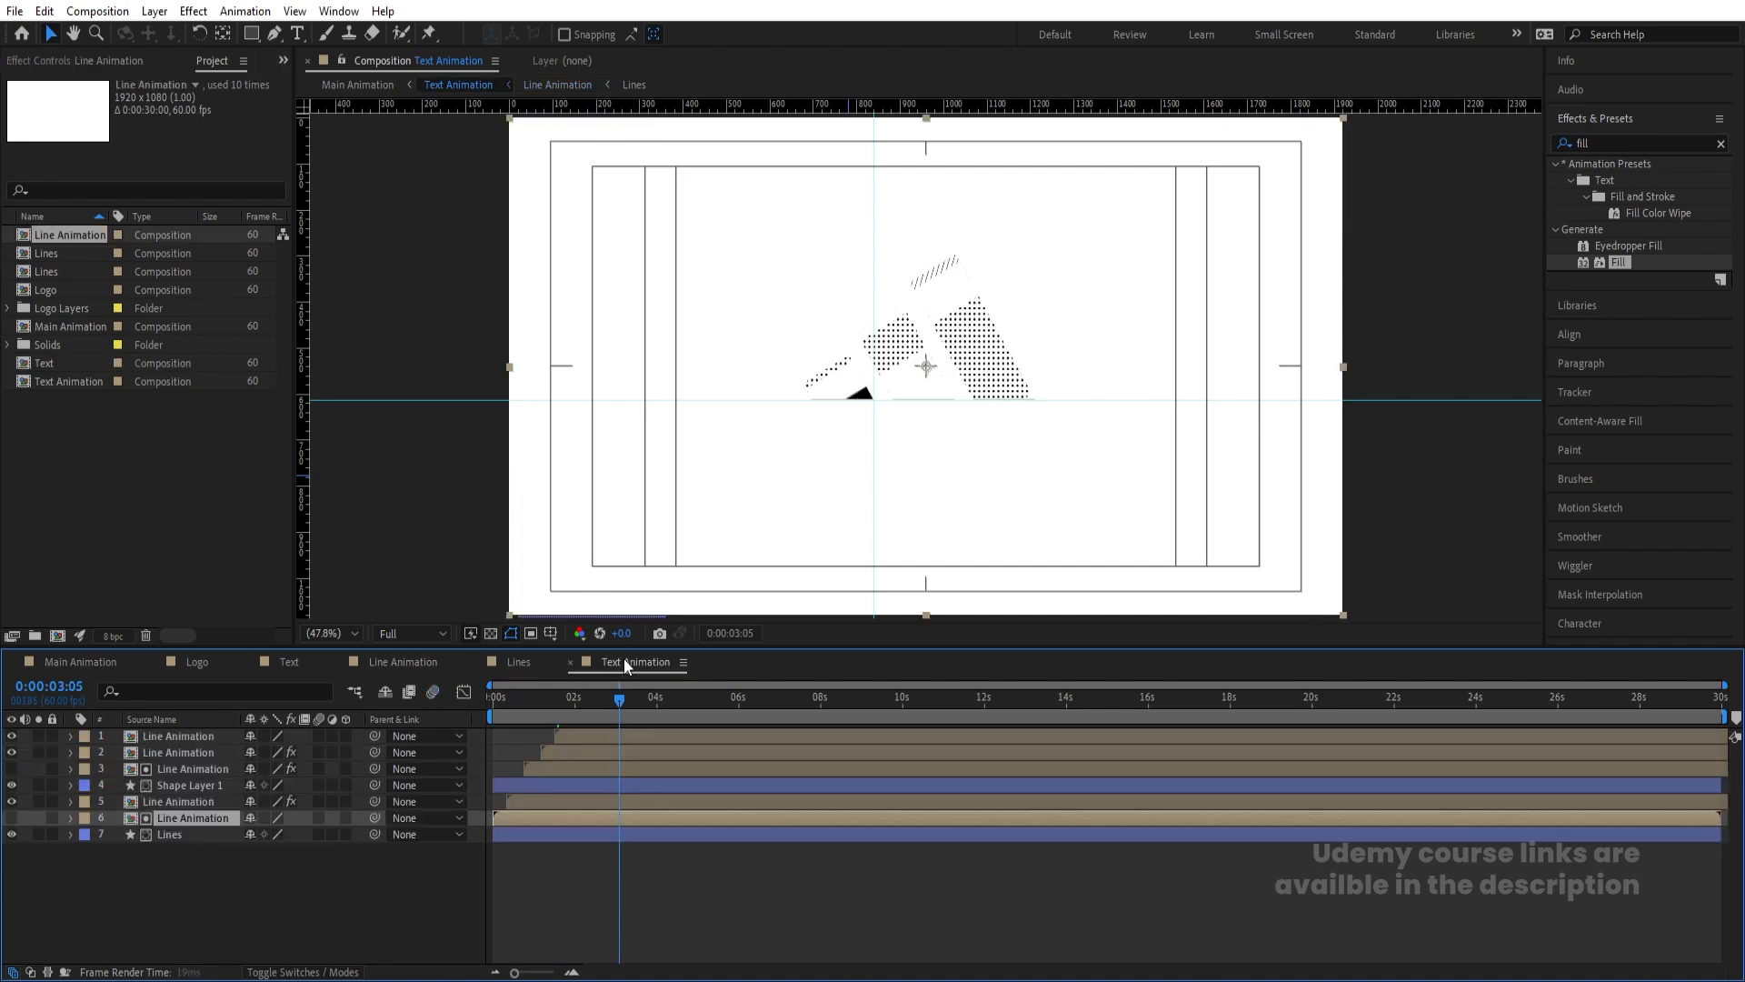
{"action": "left_click", "coordinate": [173, 801], "text": "ctrl"}
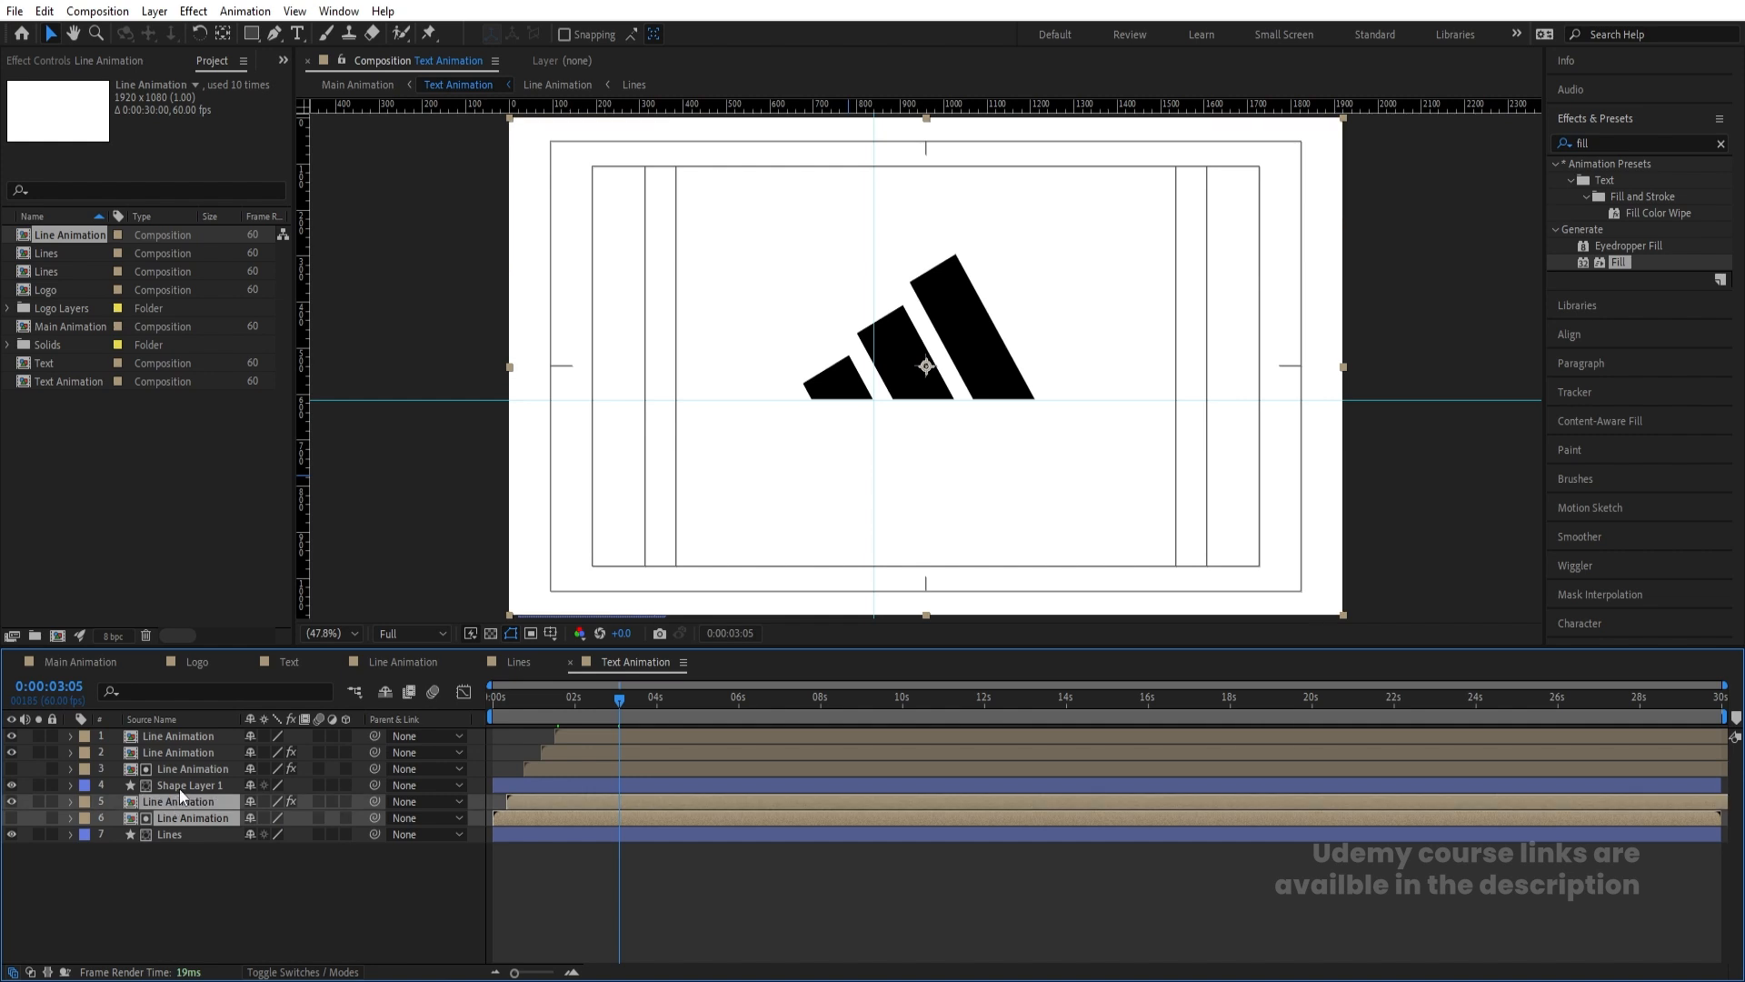
{"action": "left_click", "coordinate": [180, 769], "text": "ctrl"}
{"action": "left_click", "coordinate": [172, 752], "text": "ctrl"}
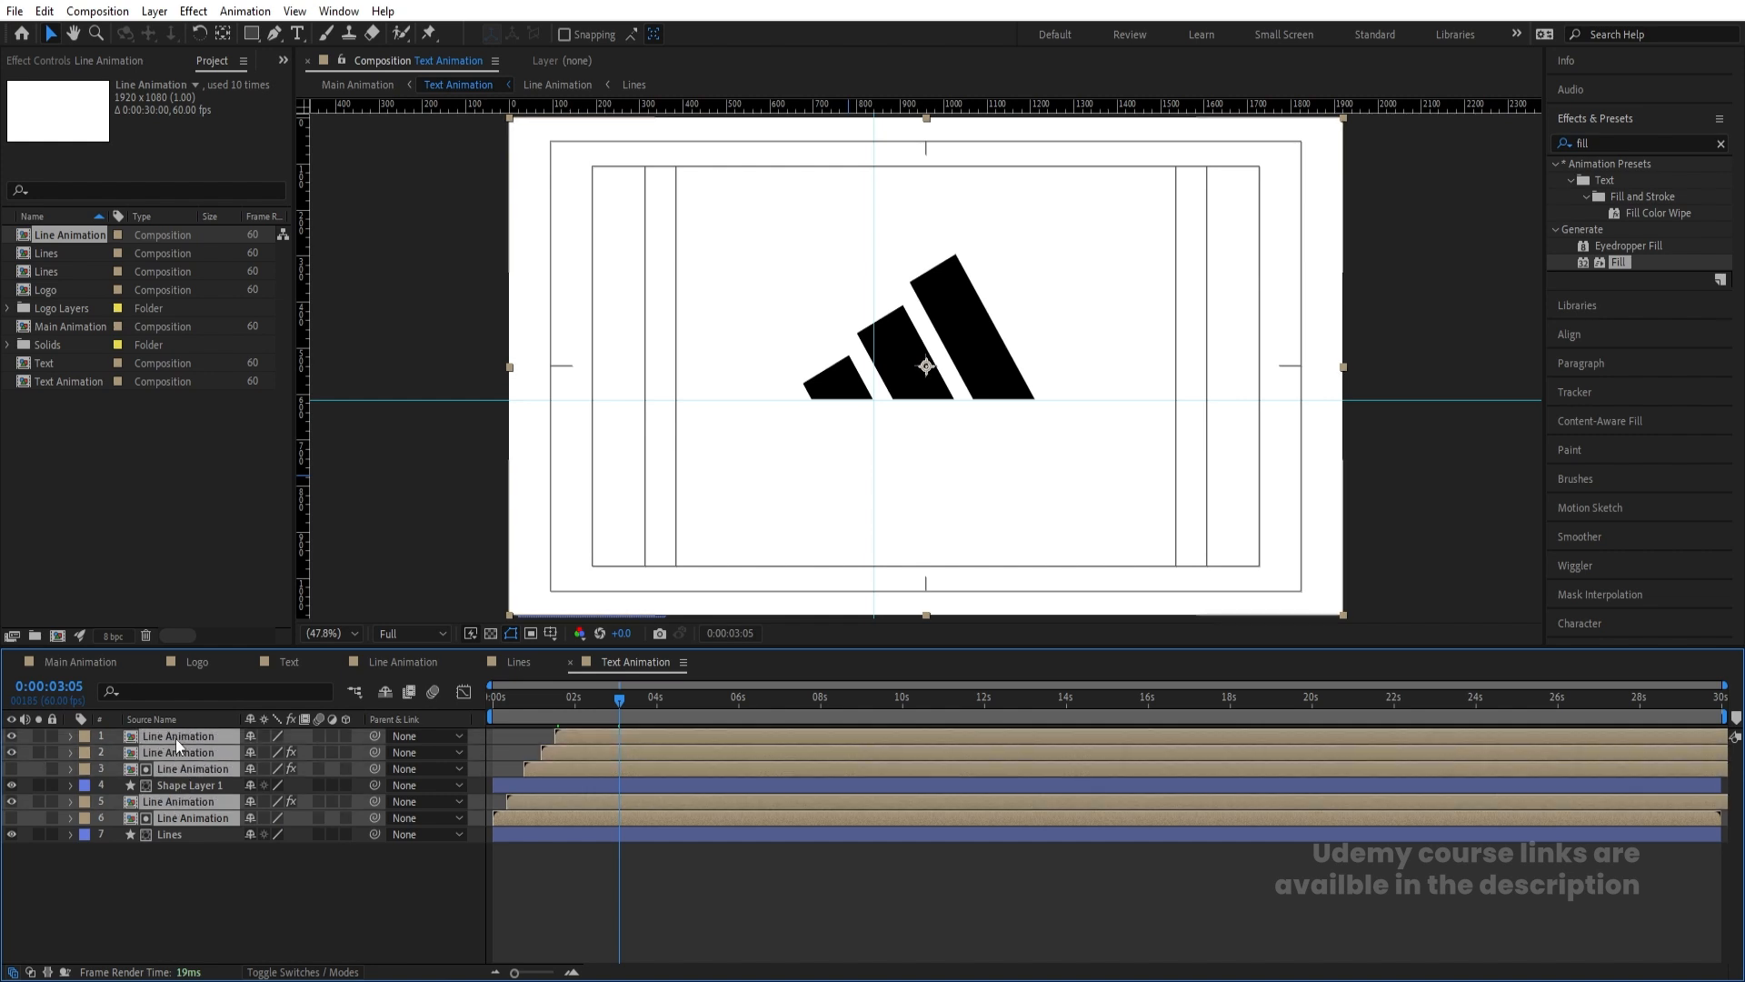
{"action": "left_click", "coordinate": [176, 737], "text": "ctrl"}
{"action": "left_click", "coordinate": [58, 379]}
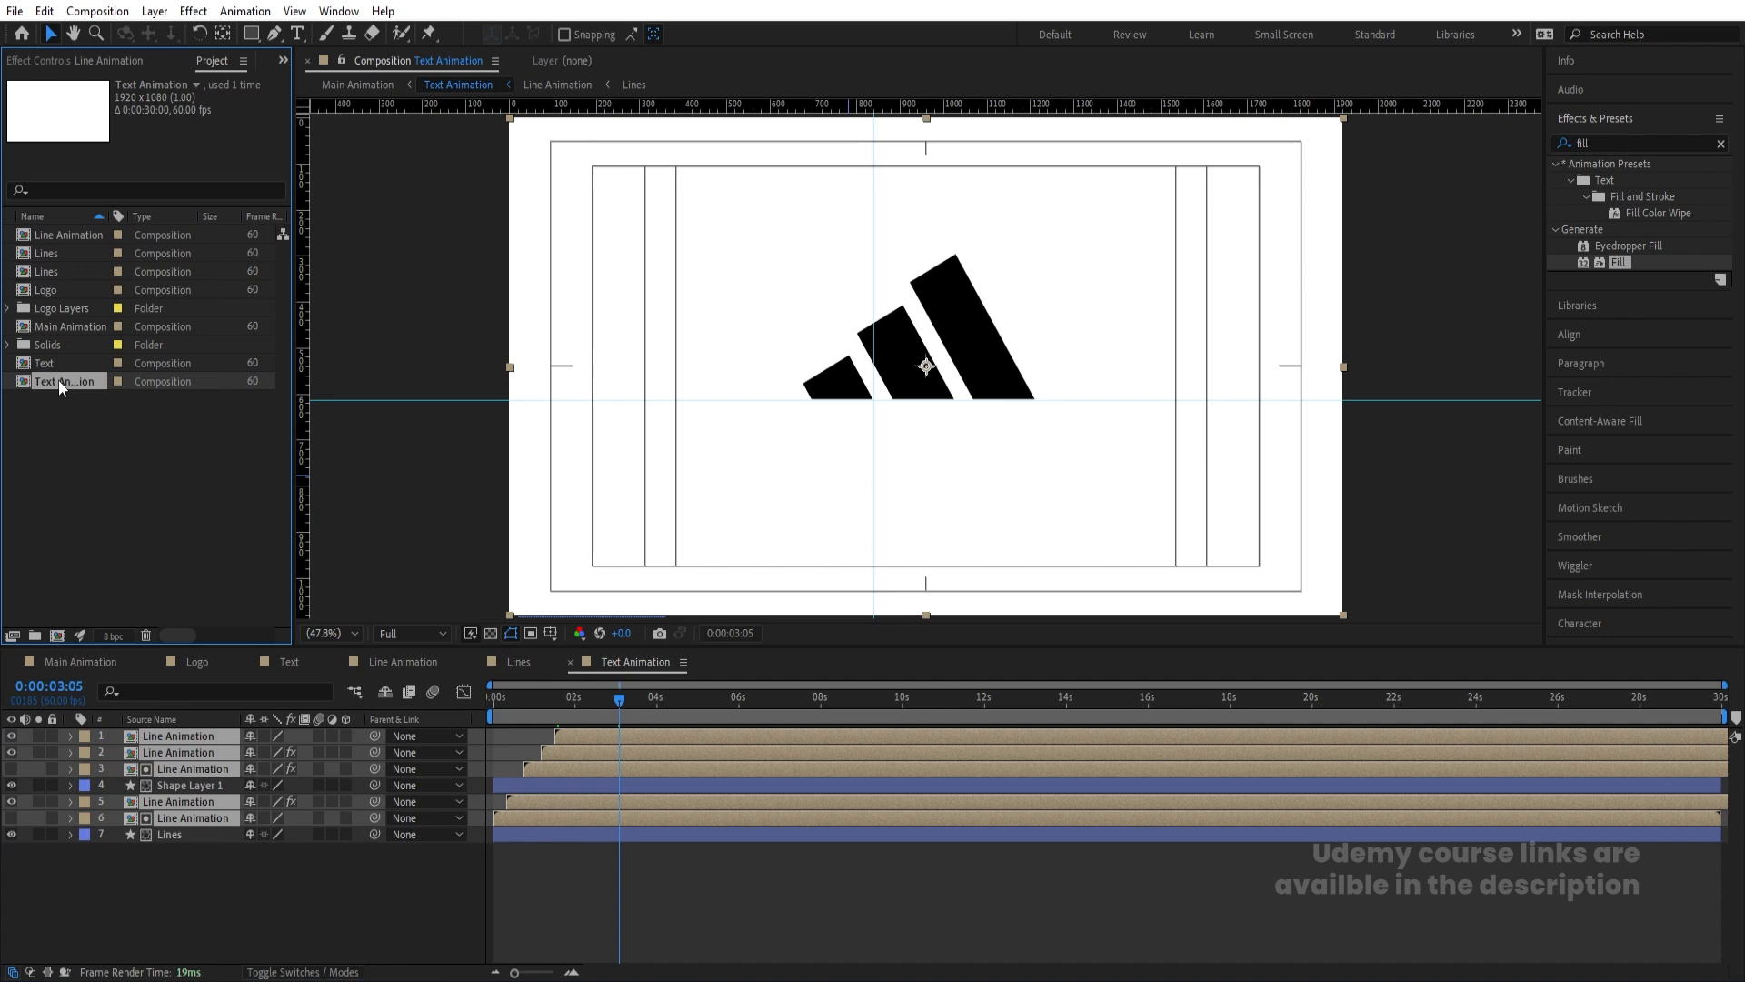
{"action": "left_click", "coordinate": [60, 364]}
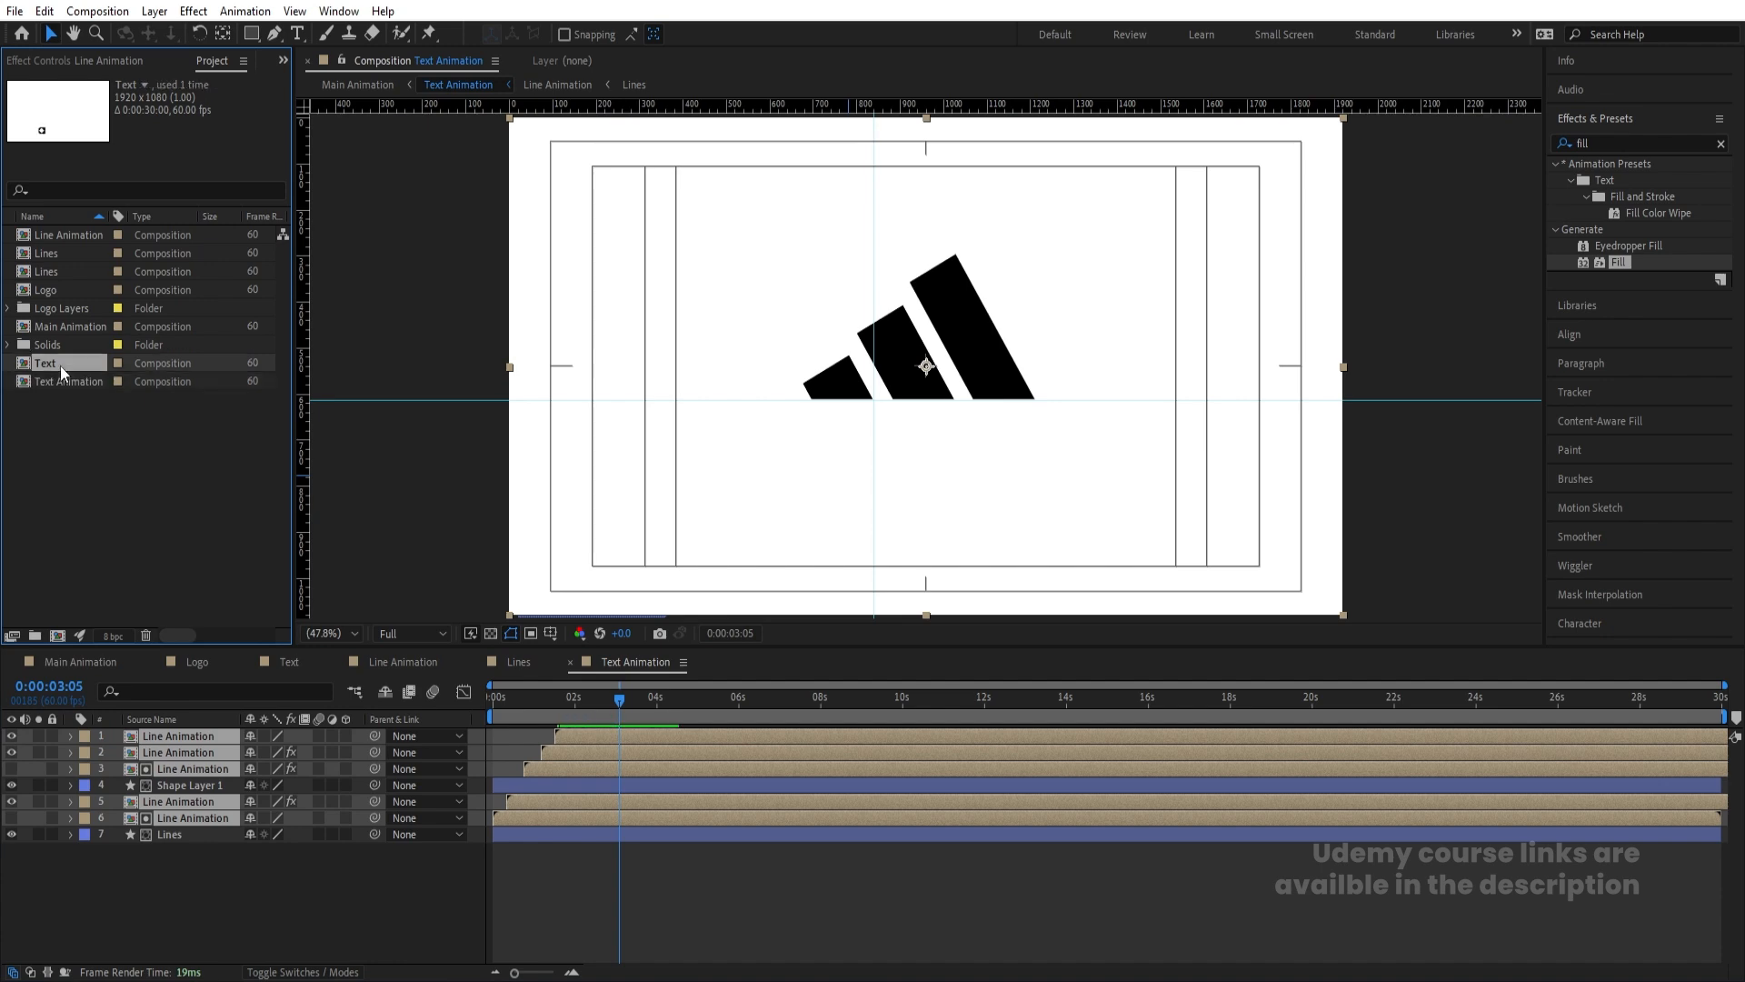
{"action": "left_click_drag", "start_coordinate": [97, 418], "coordinate": [195, 756]}
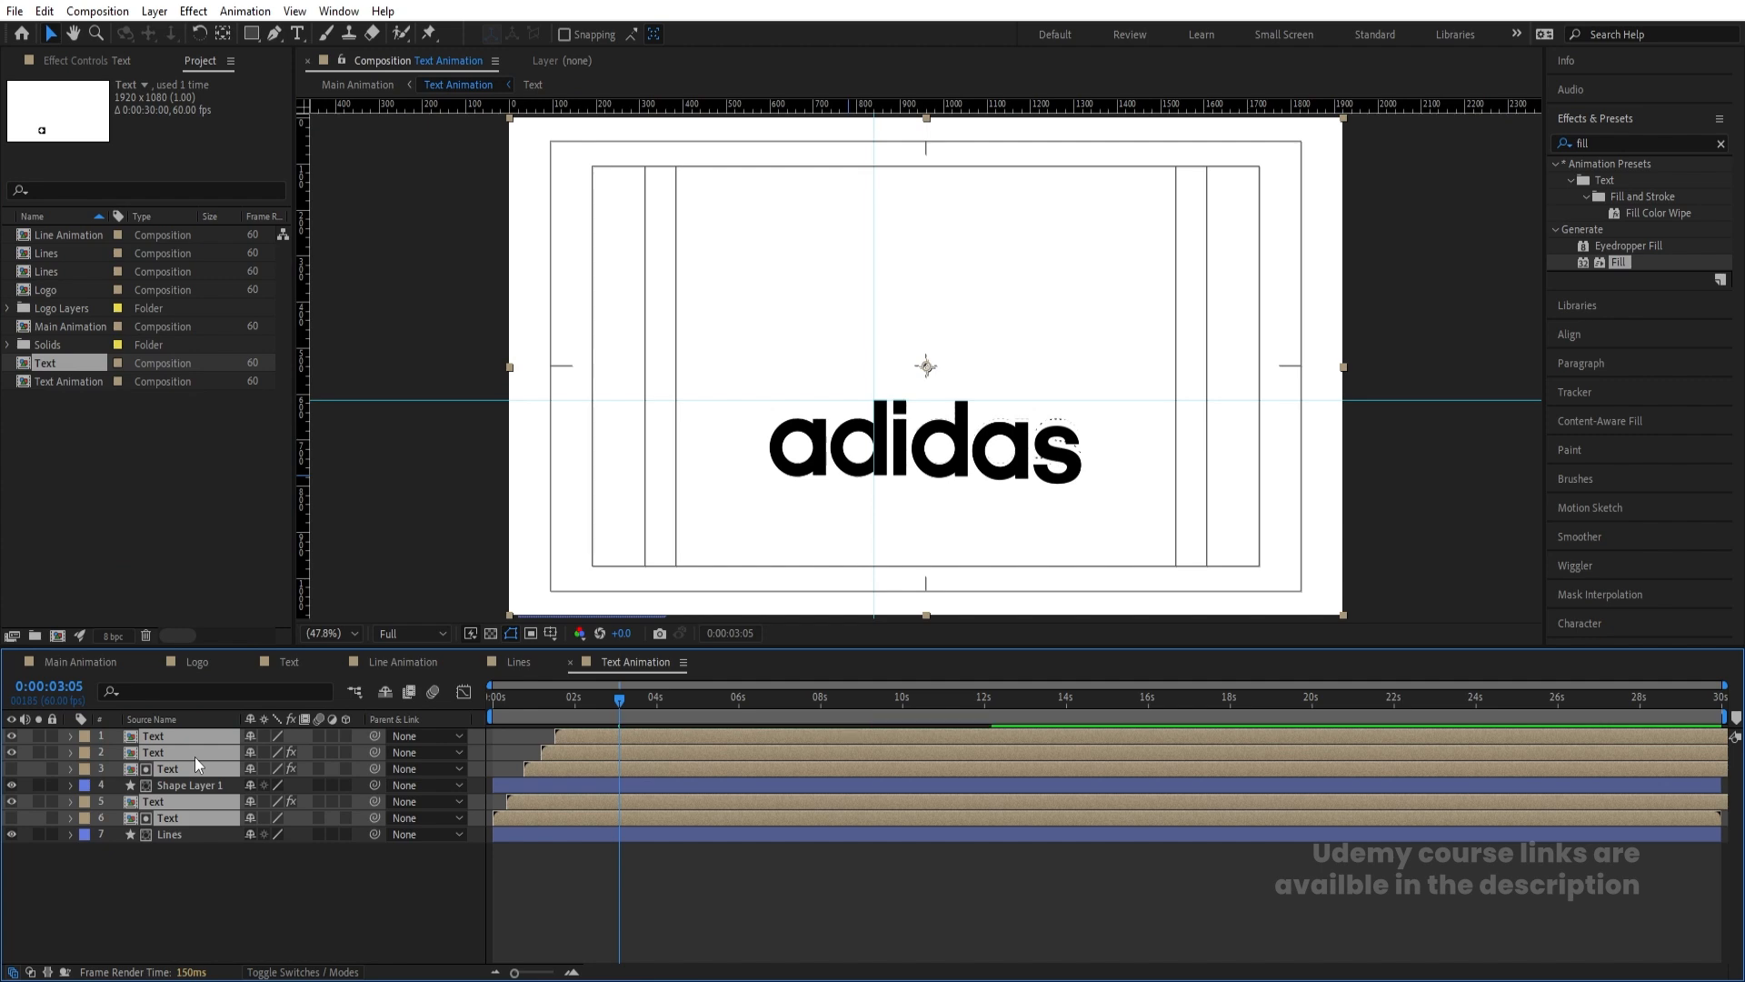
Preview Text Animation from the beginning to review the patterned wordmark
{"action": "left_click_drag", "start_coordinate": [663, 700], "coordinate": [471, 705]}
{"action": "key", "text": "space"}
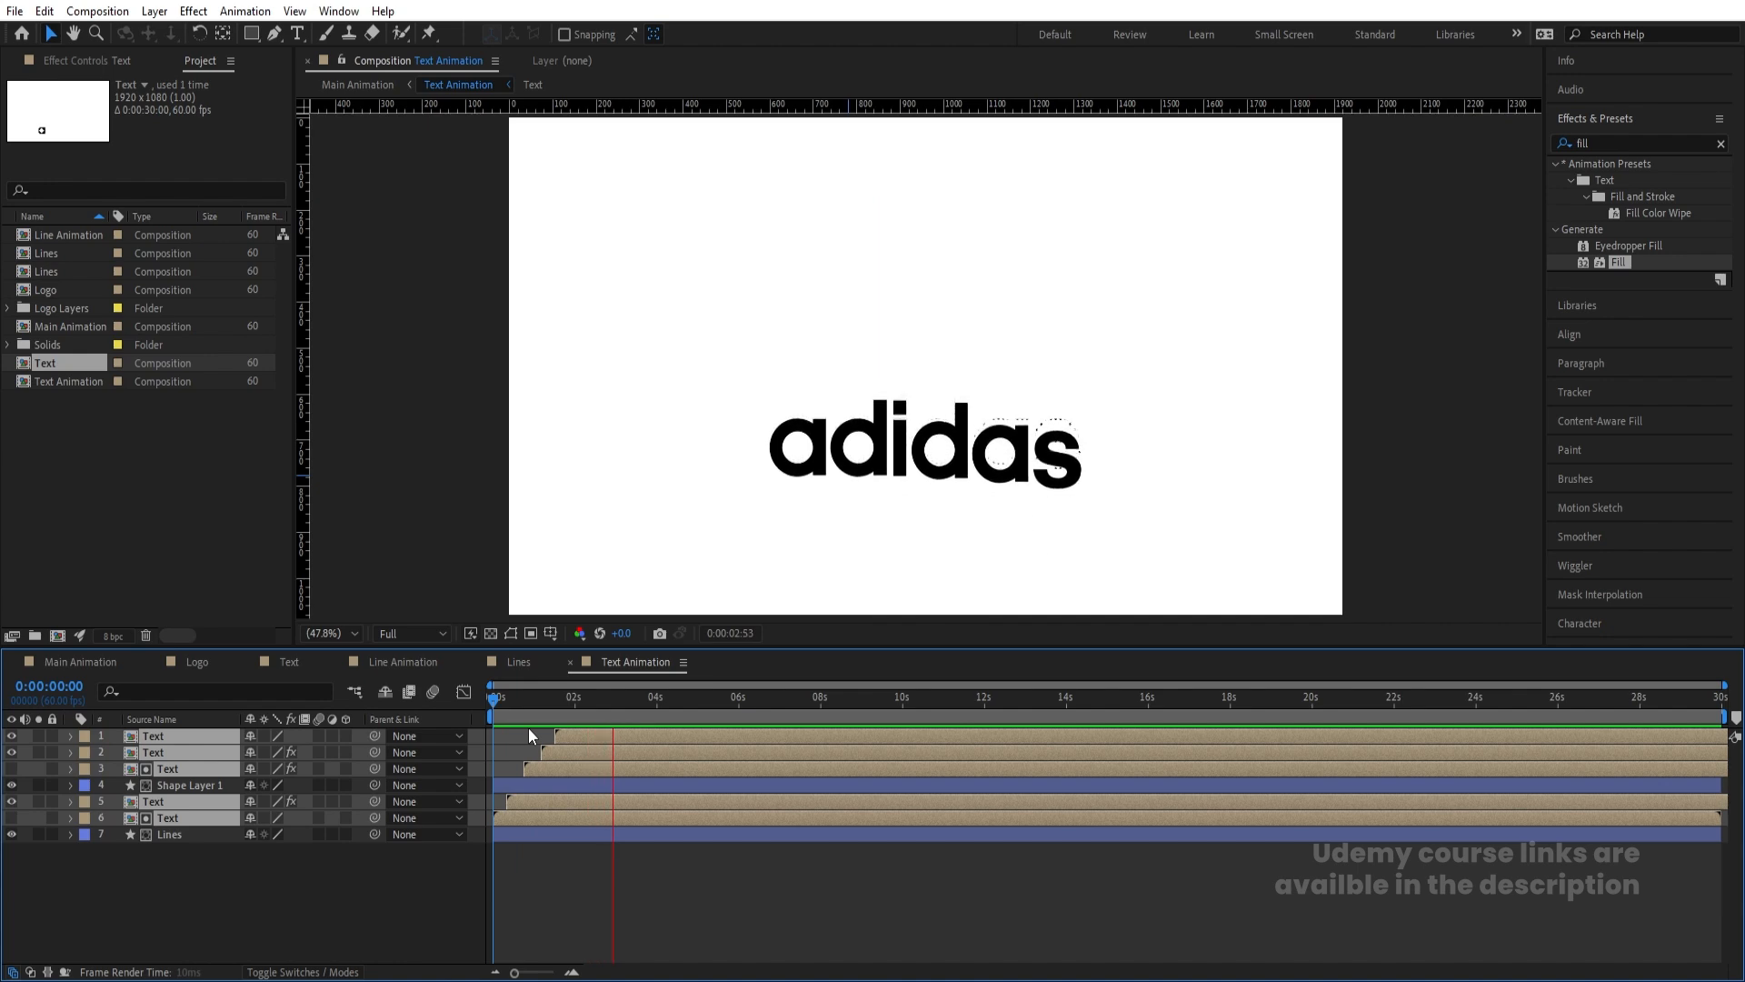
{"action": "key", "text": "space"}
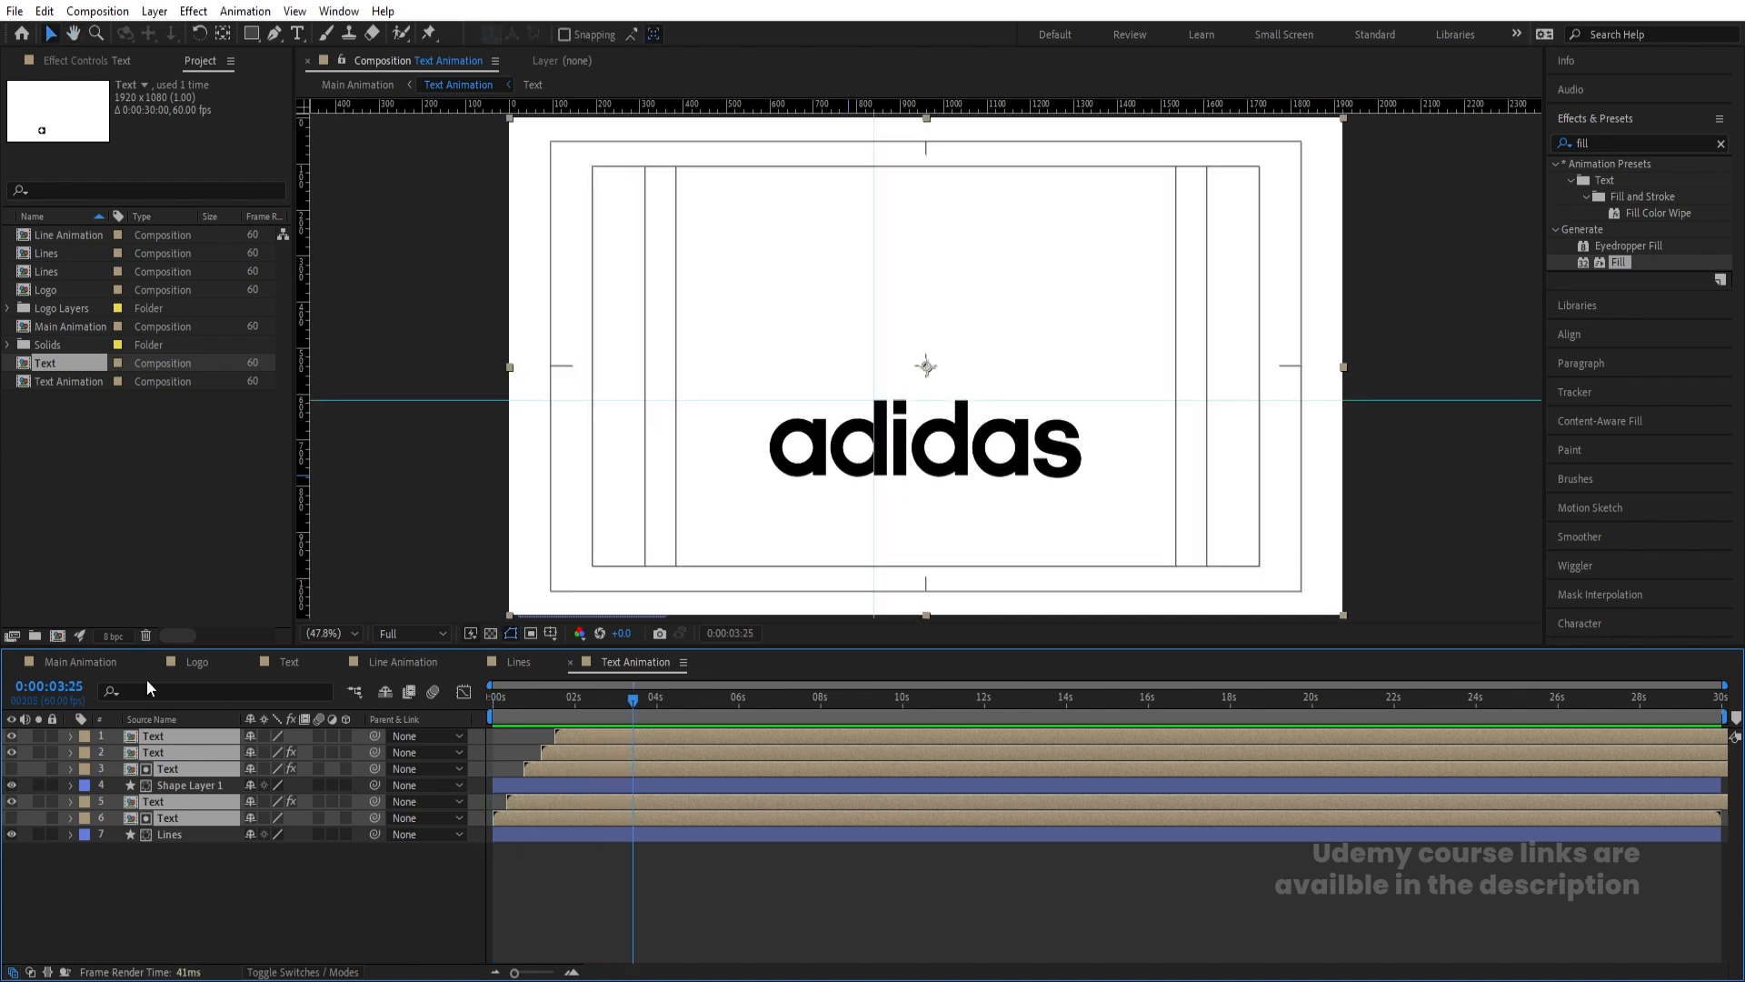
Delete the original masked Text layer from Main Animation and preview the composition from the beginning
{"action": "left_click", "coordinate": [84, 662]}
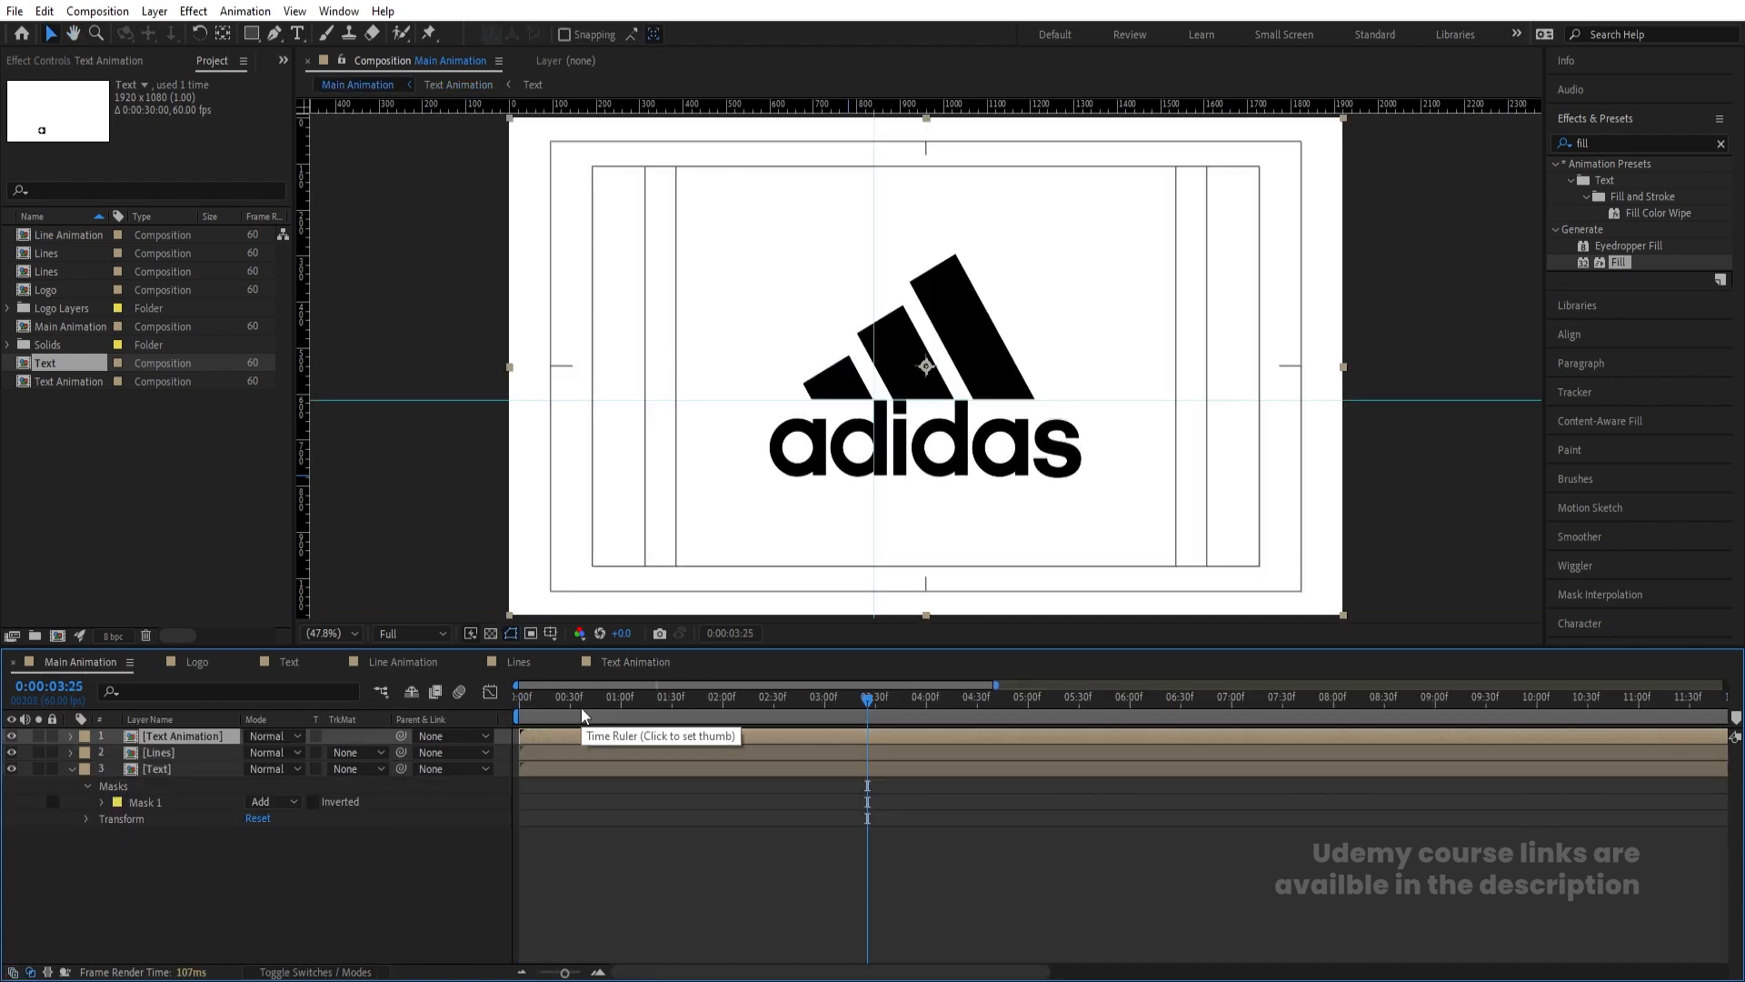
{"action": "left_click", "coordinate": [161, 763]}
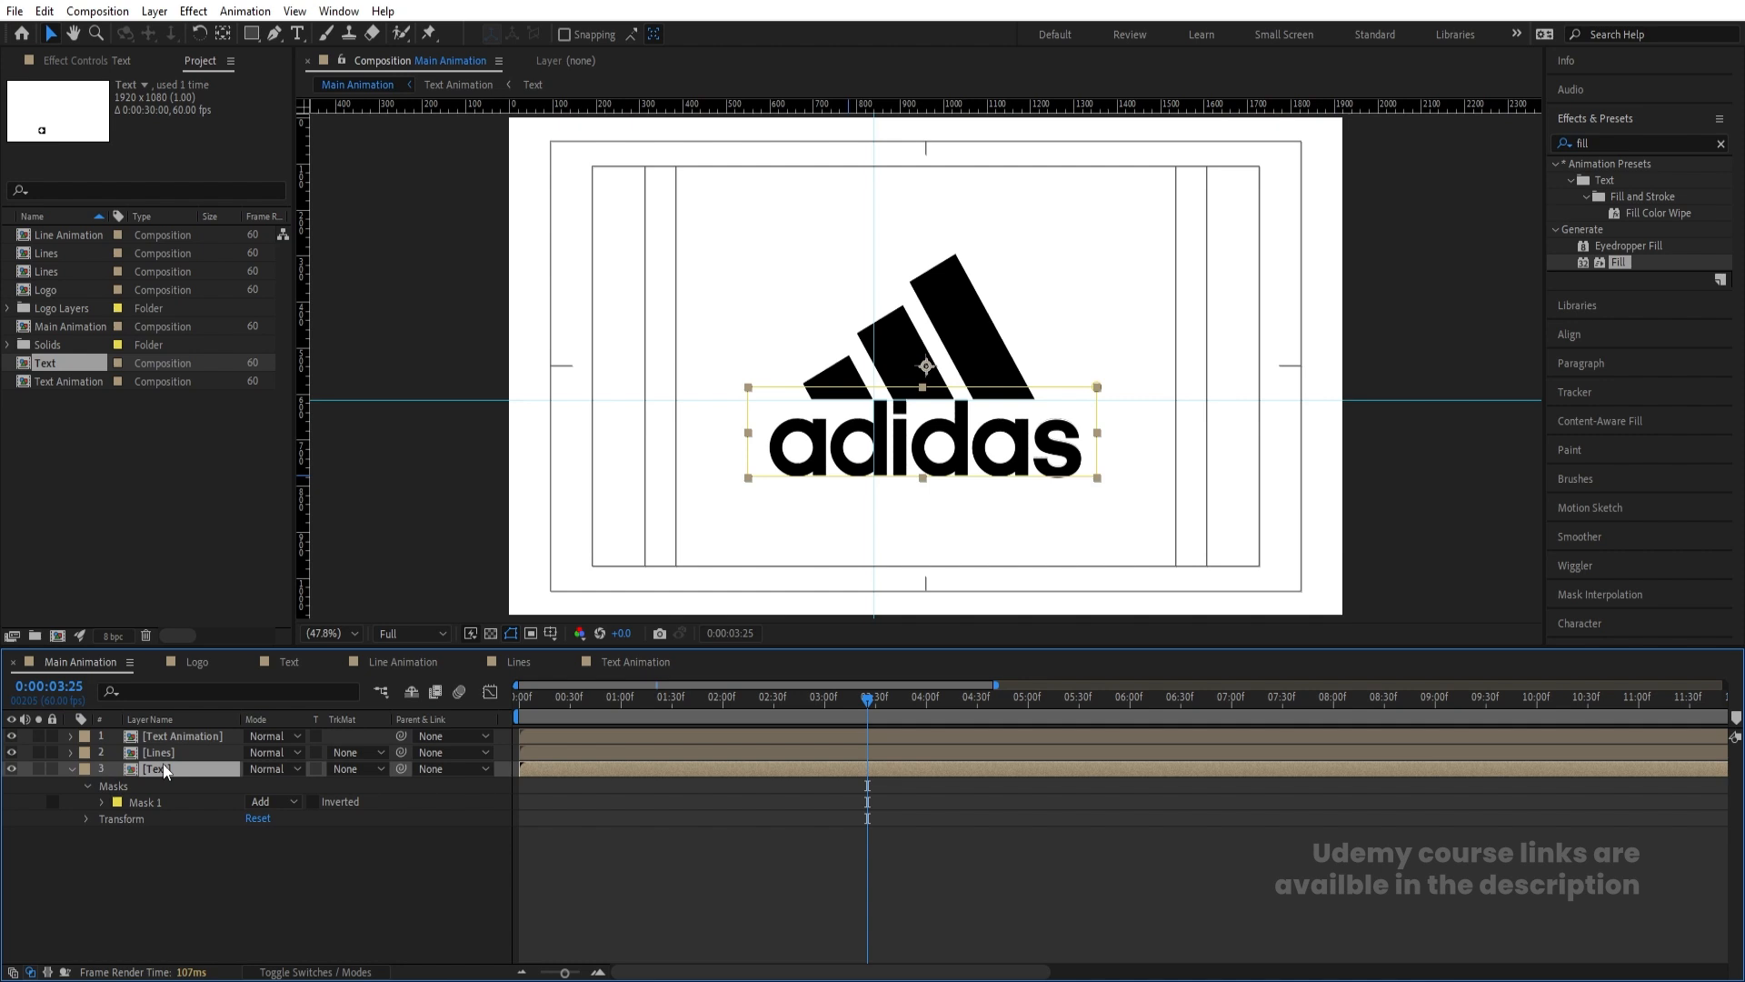
{"action": "key", "text": "Delete"}
{"action": "key", "text": "Home"}
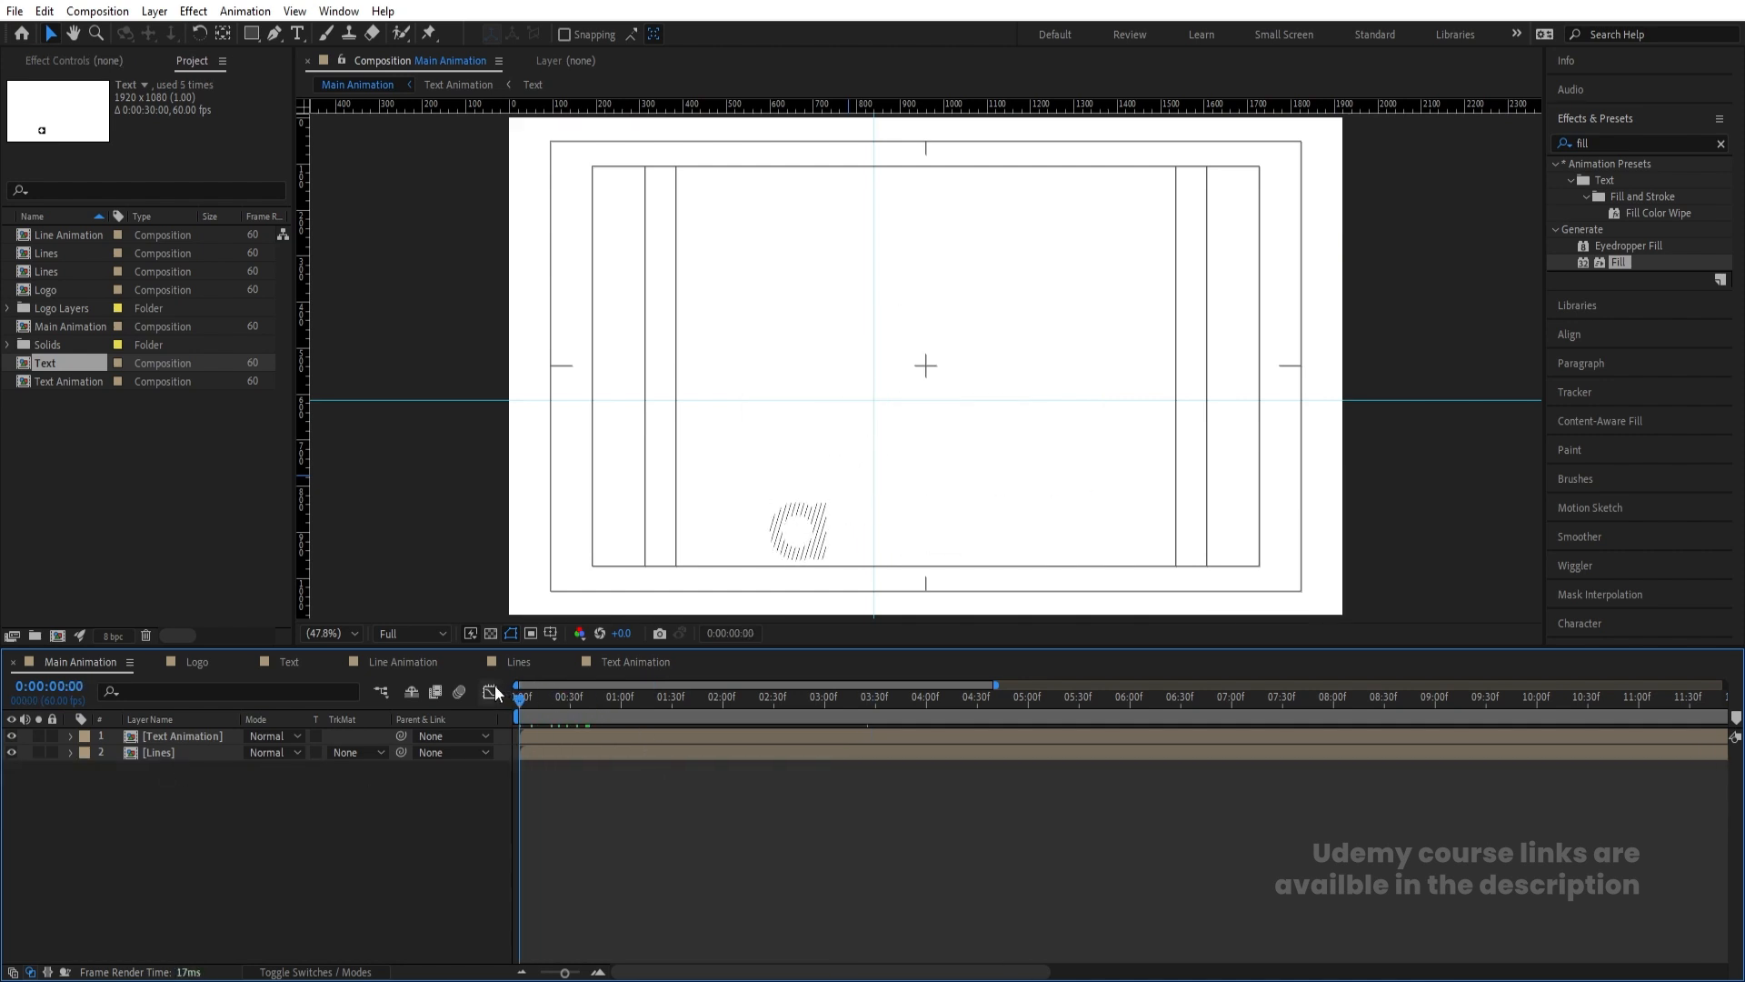
{"action": "key", "text": "space"}
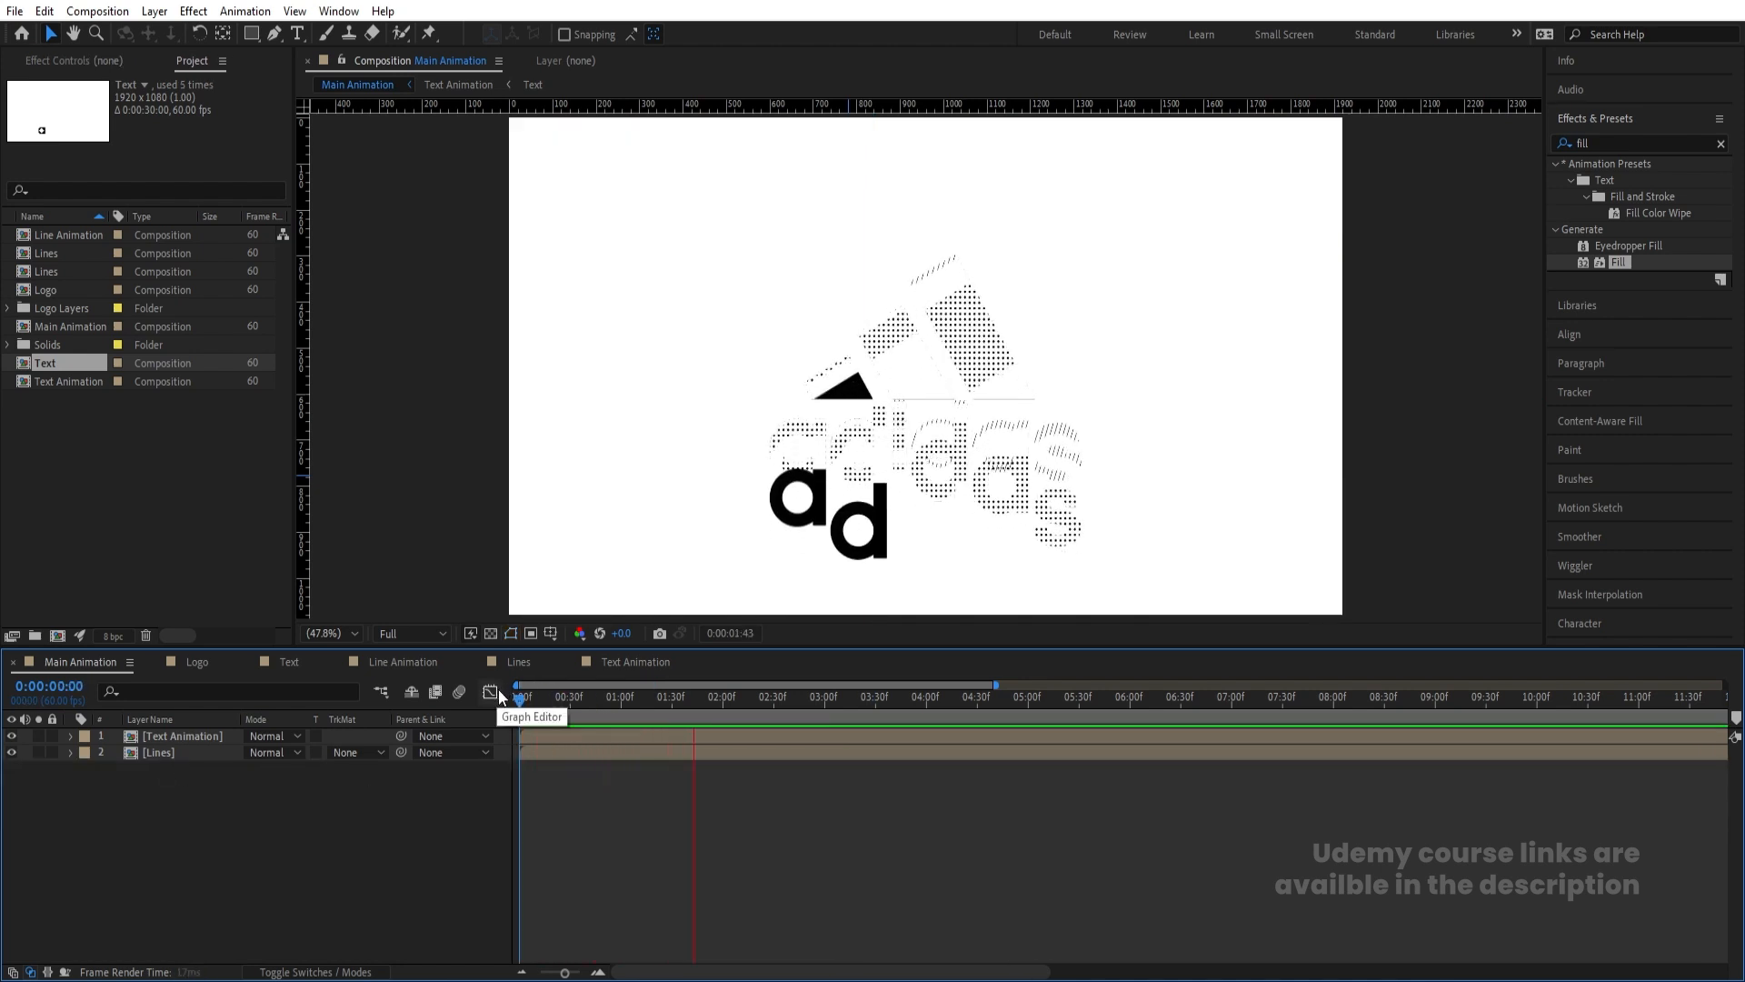
{"action": "key", "text": "space"}
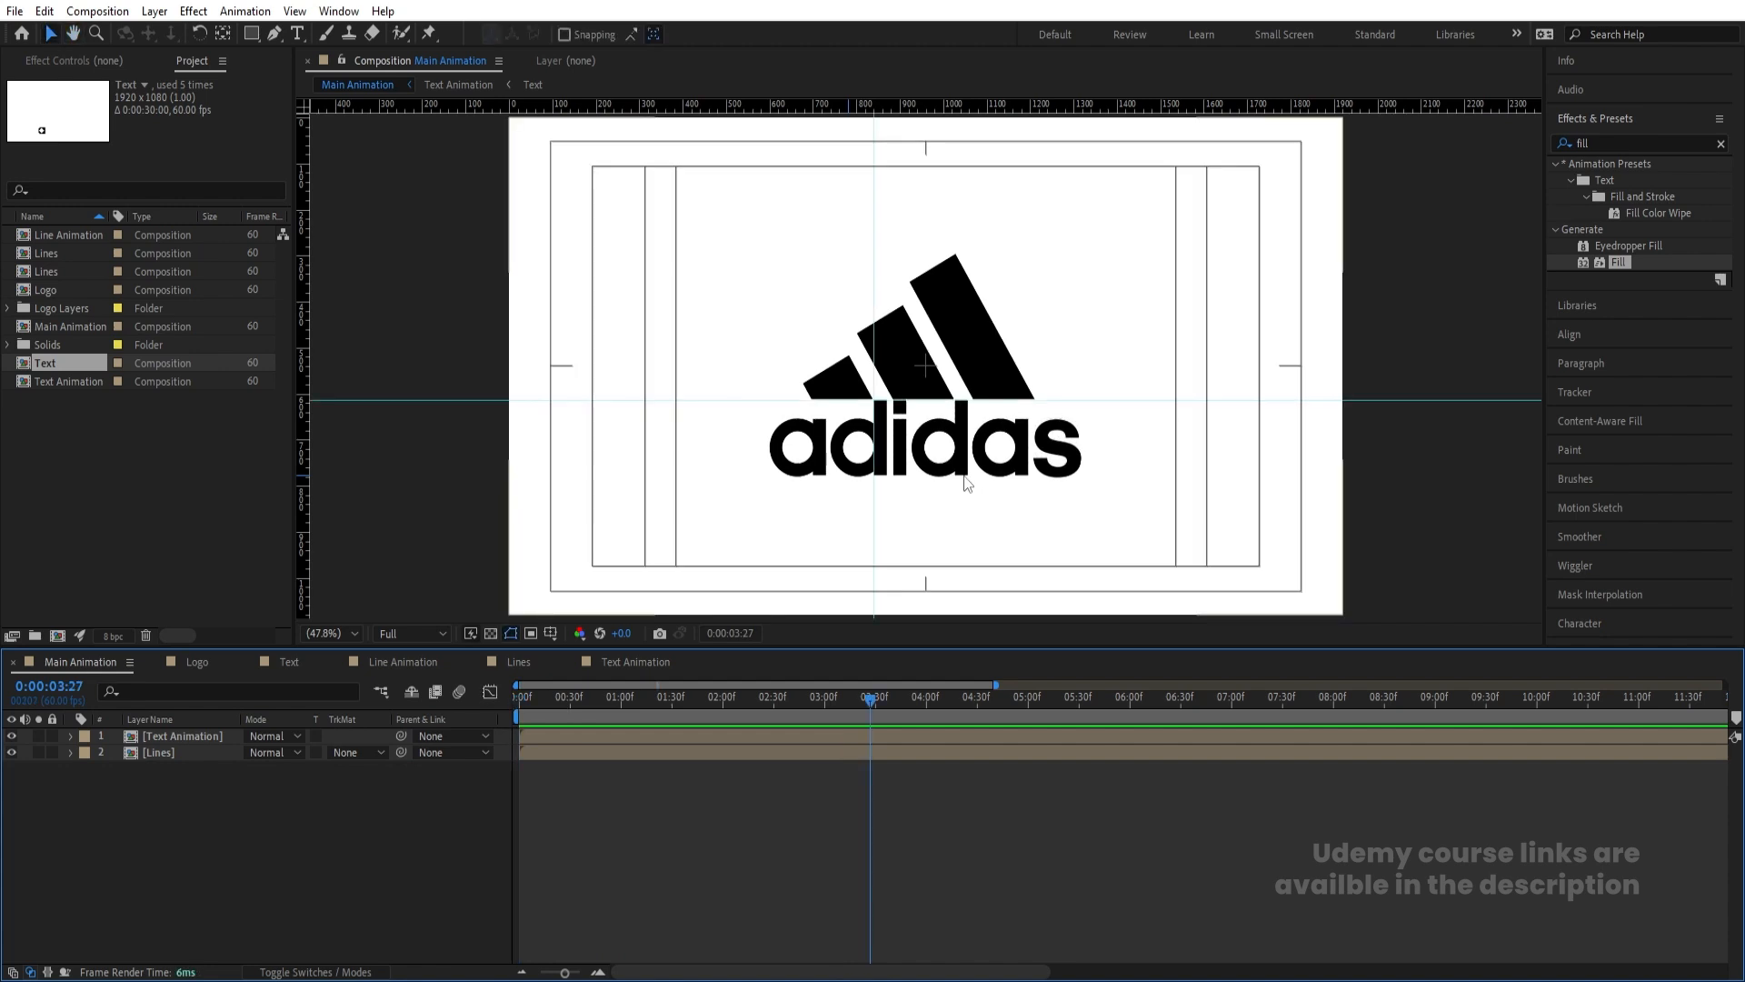
Draw a rectangular mask around the adidas wordmark on the Text Animation layer
{"action": "left_click", "coordinate": [200, 738]}
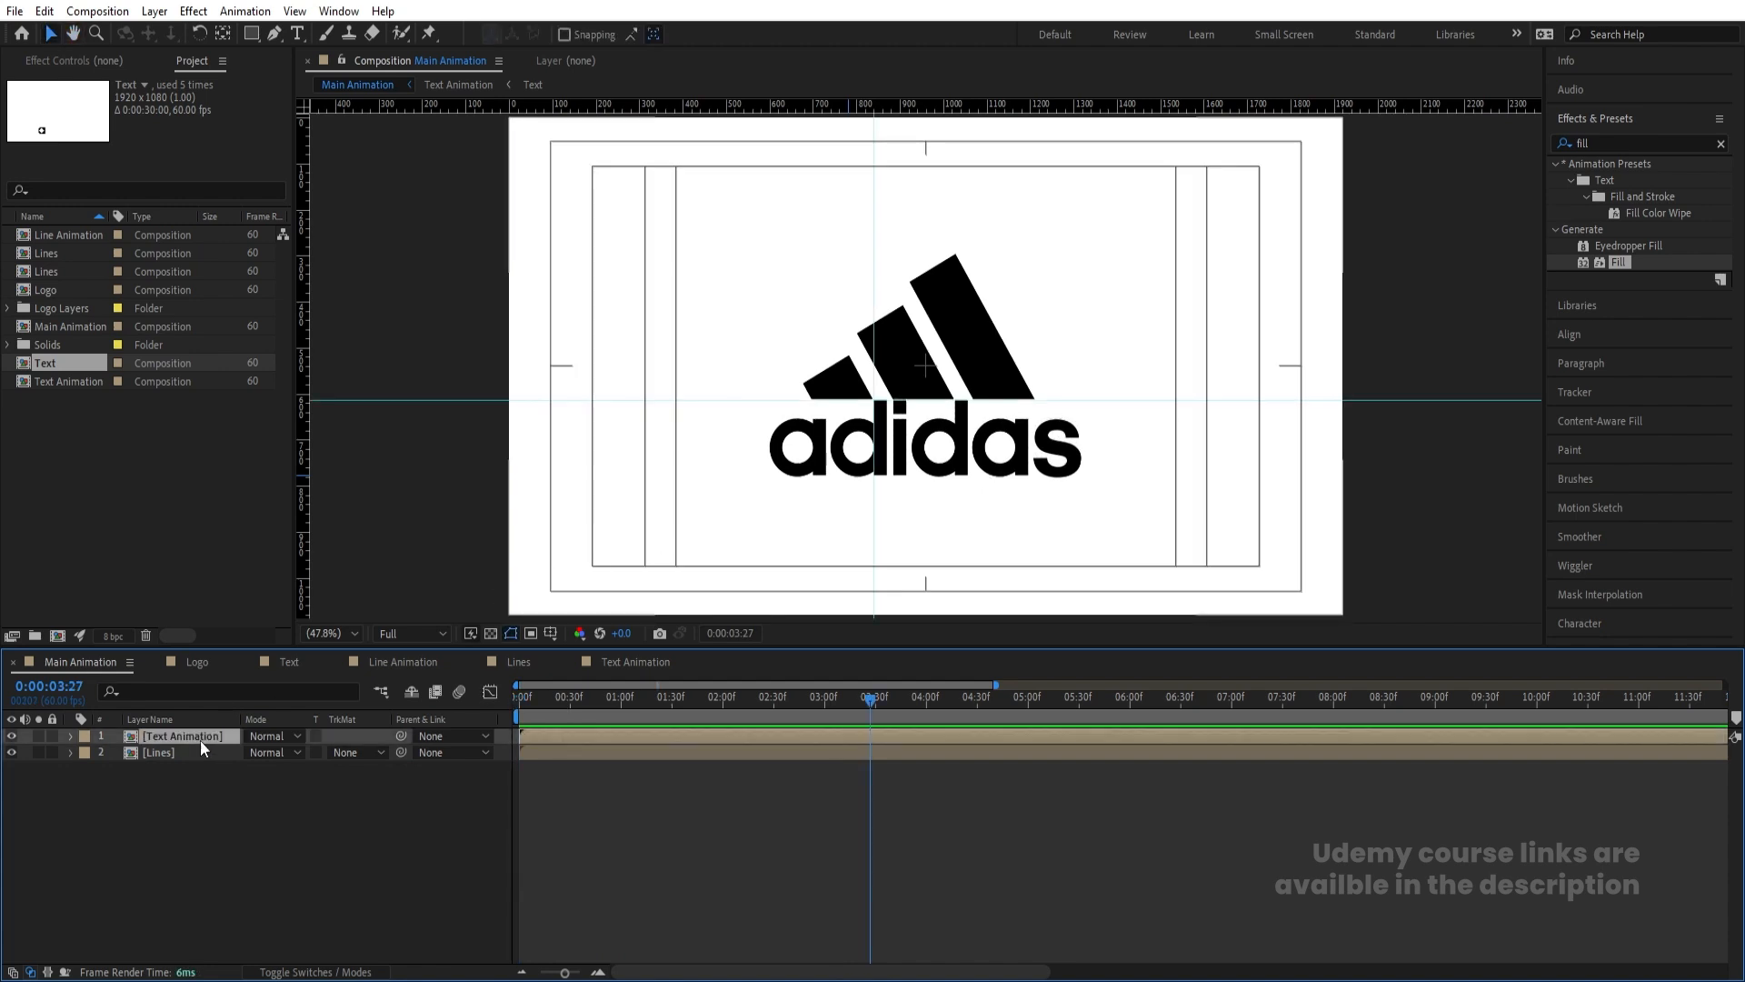
{"action": "left_click", "coordinate": [254, 39]}
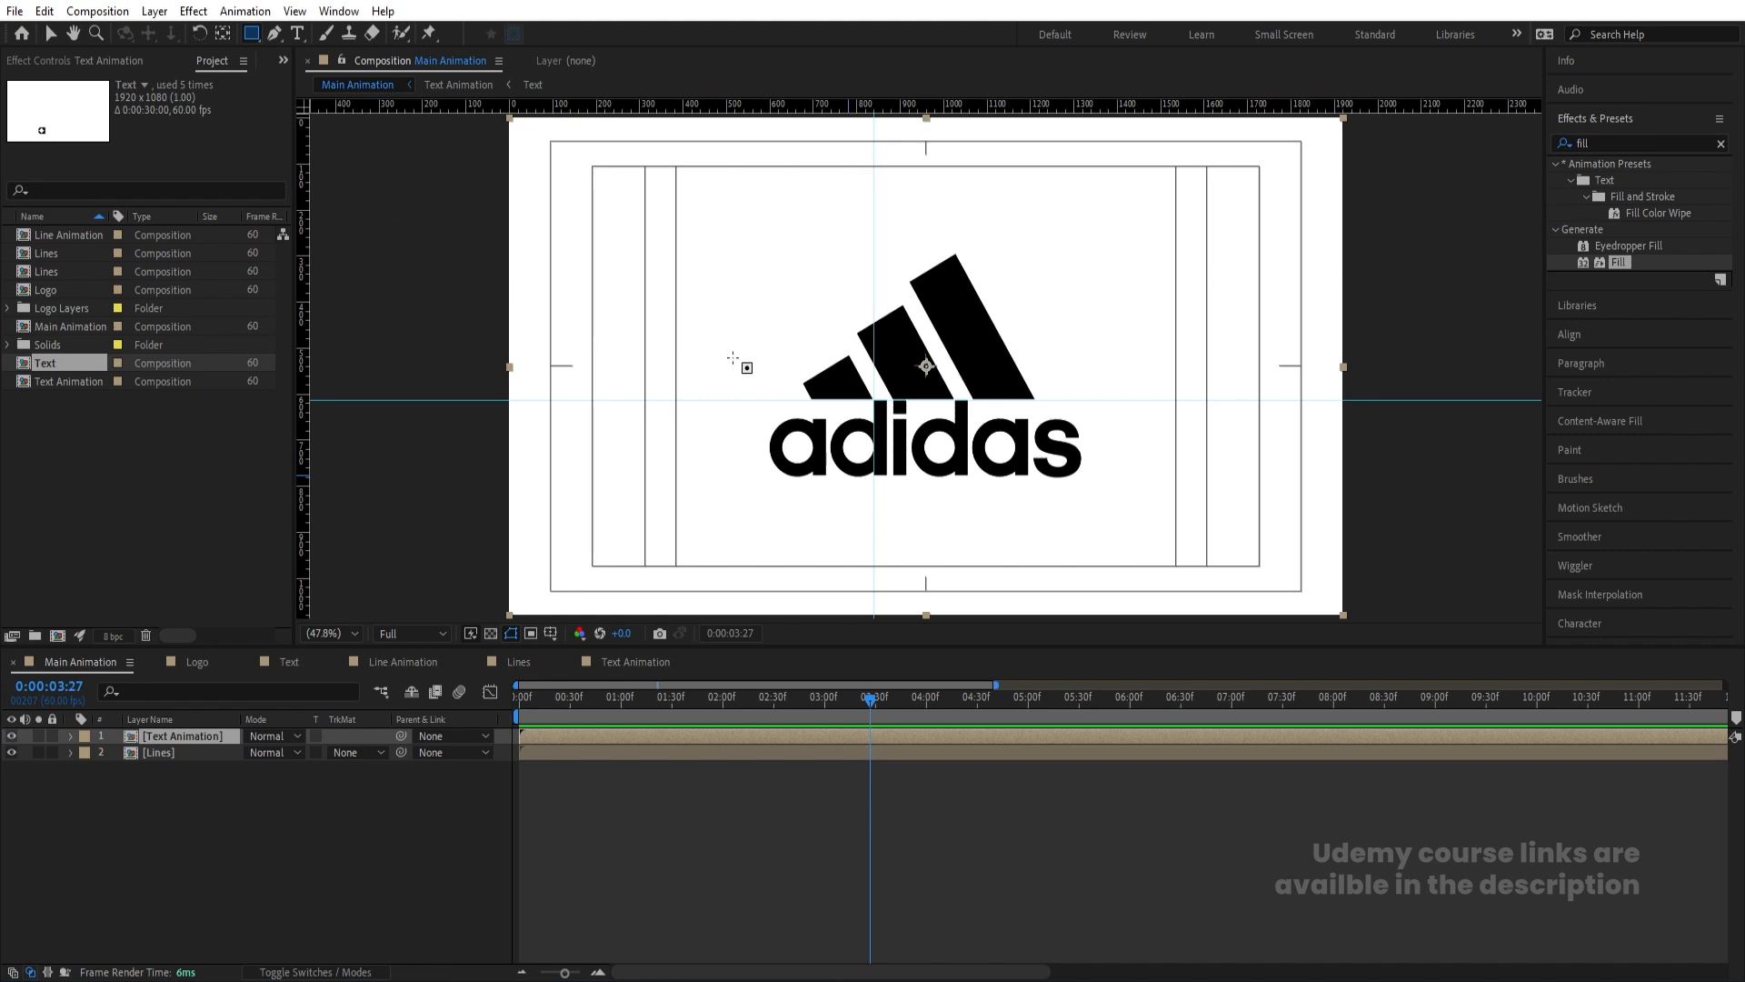
{"action": "mouse_move", "coordinate": [719, 387]}
{"action": "left_mouse_down"}
{"action": "mouse_move", "coordinate": [791, 428]}
{"action": "mouse_move", "coordinate": [1111, 472]}
{"action": "left_mouse_up"}
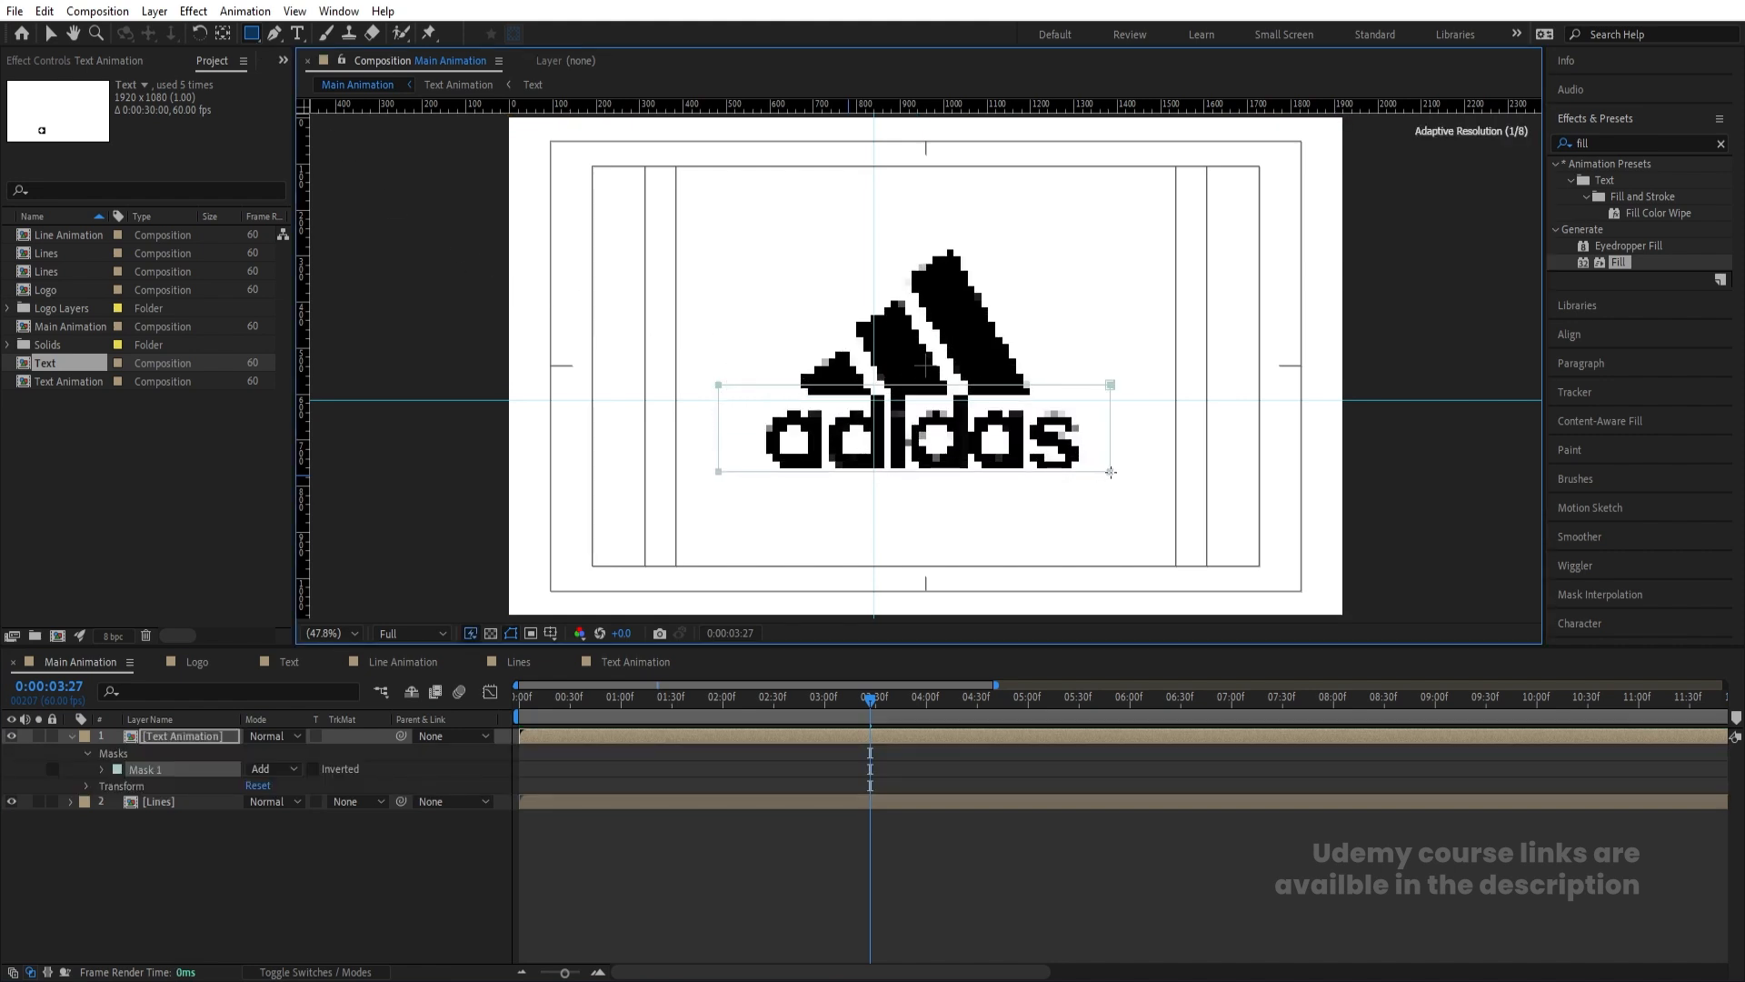
{"action": "key", "text": "v"}
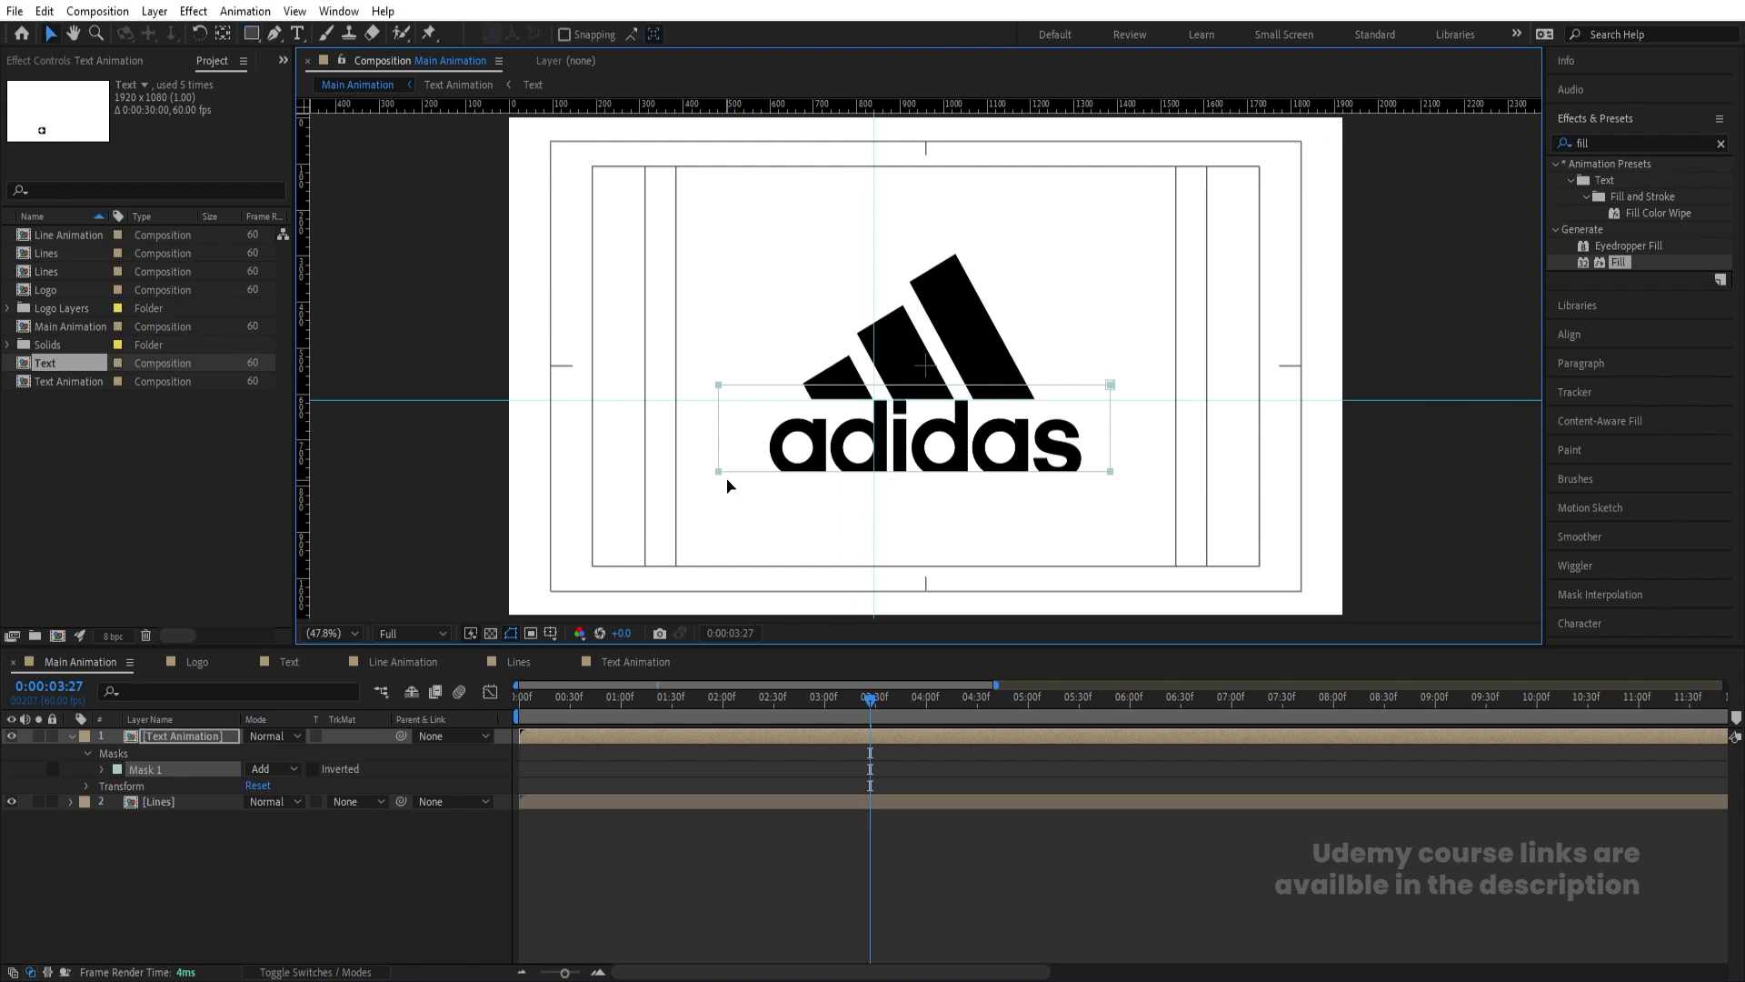
Shift the Text Animation layer's mask slightly down so it covers the full height of the wordmark's letters
{"action": "double_click", "coordinate": [719, 473]}
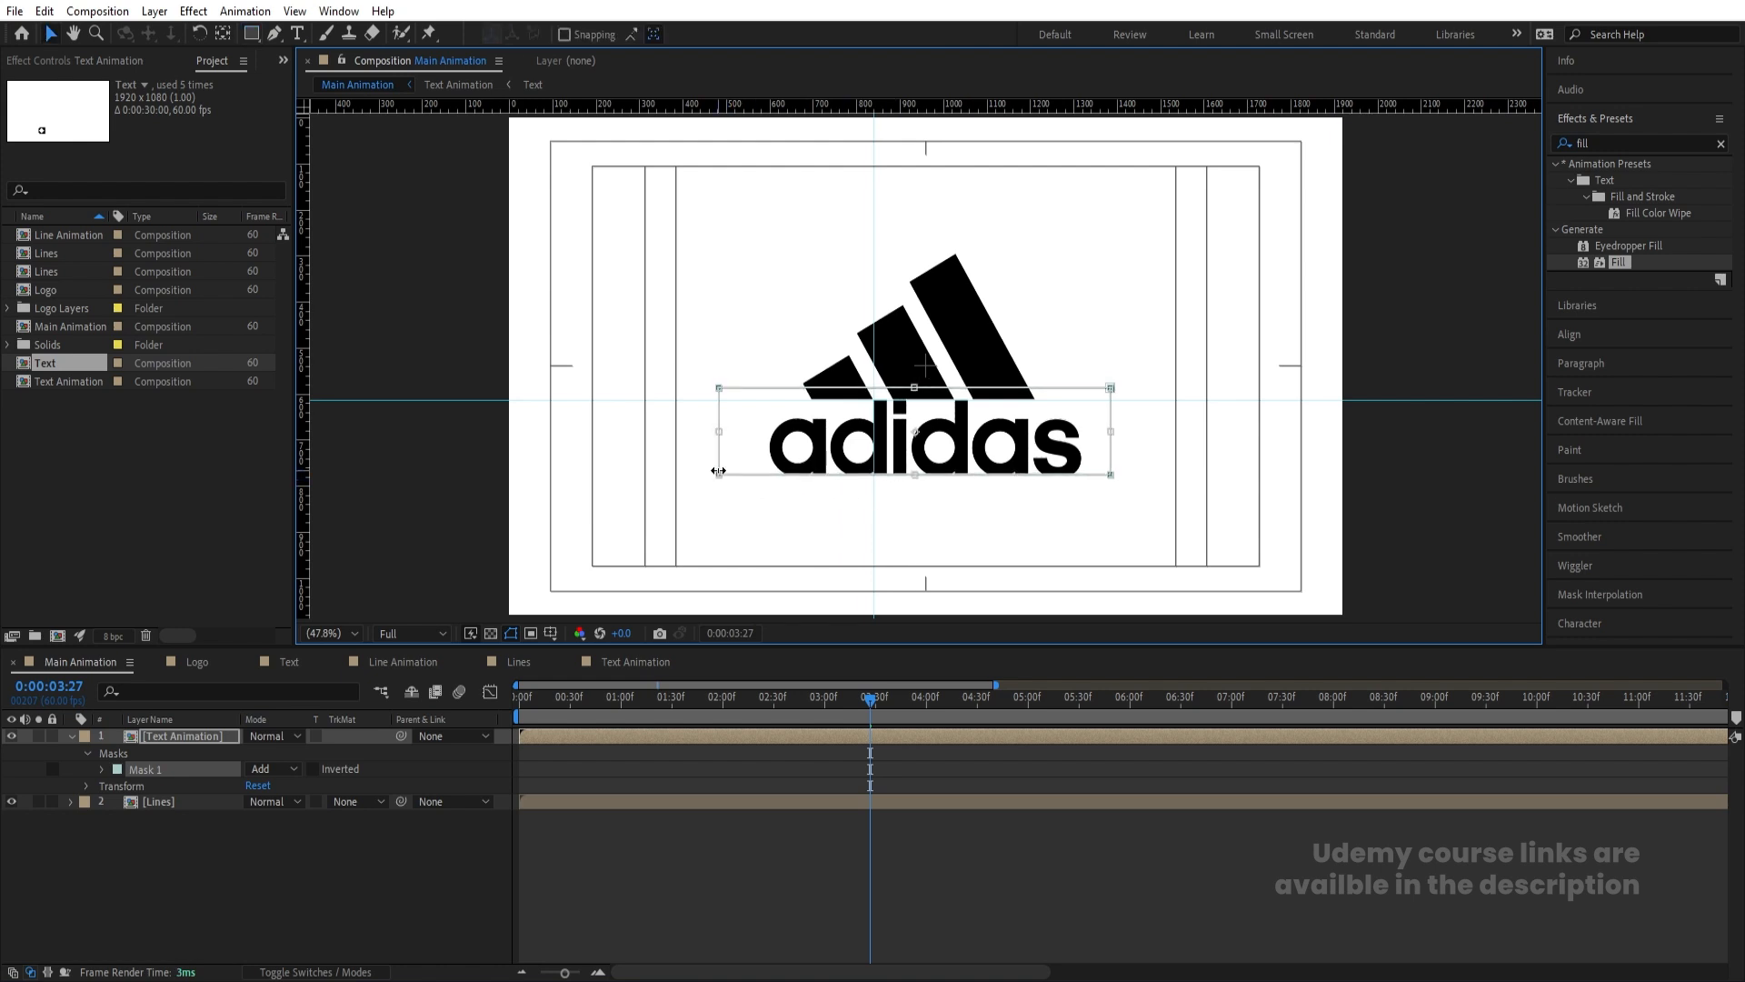
{"action": "key", "text": "Down"}
{"action": "key", "text": "Down"}
{"action": "key", "text": "Down"}
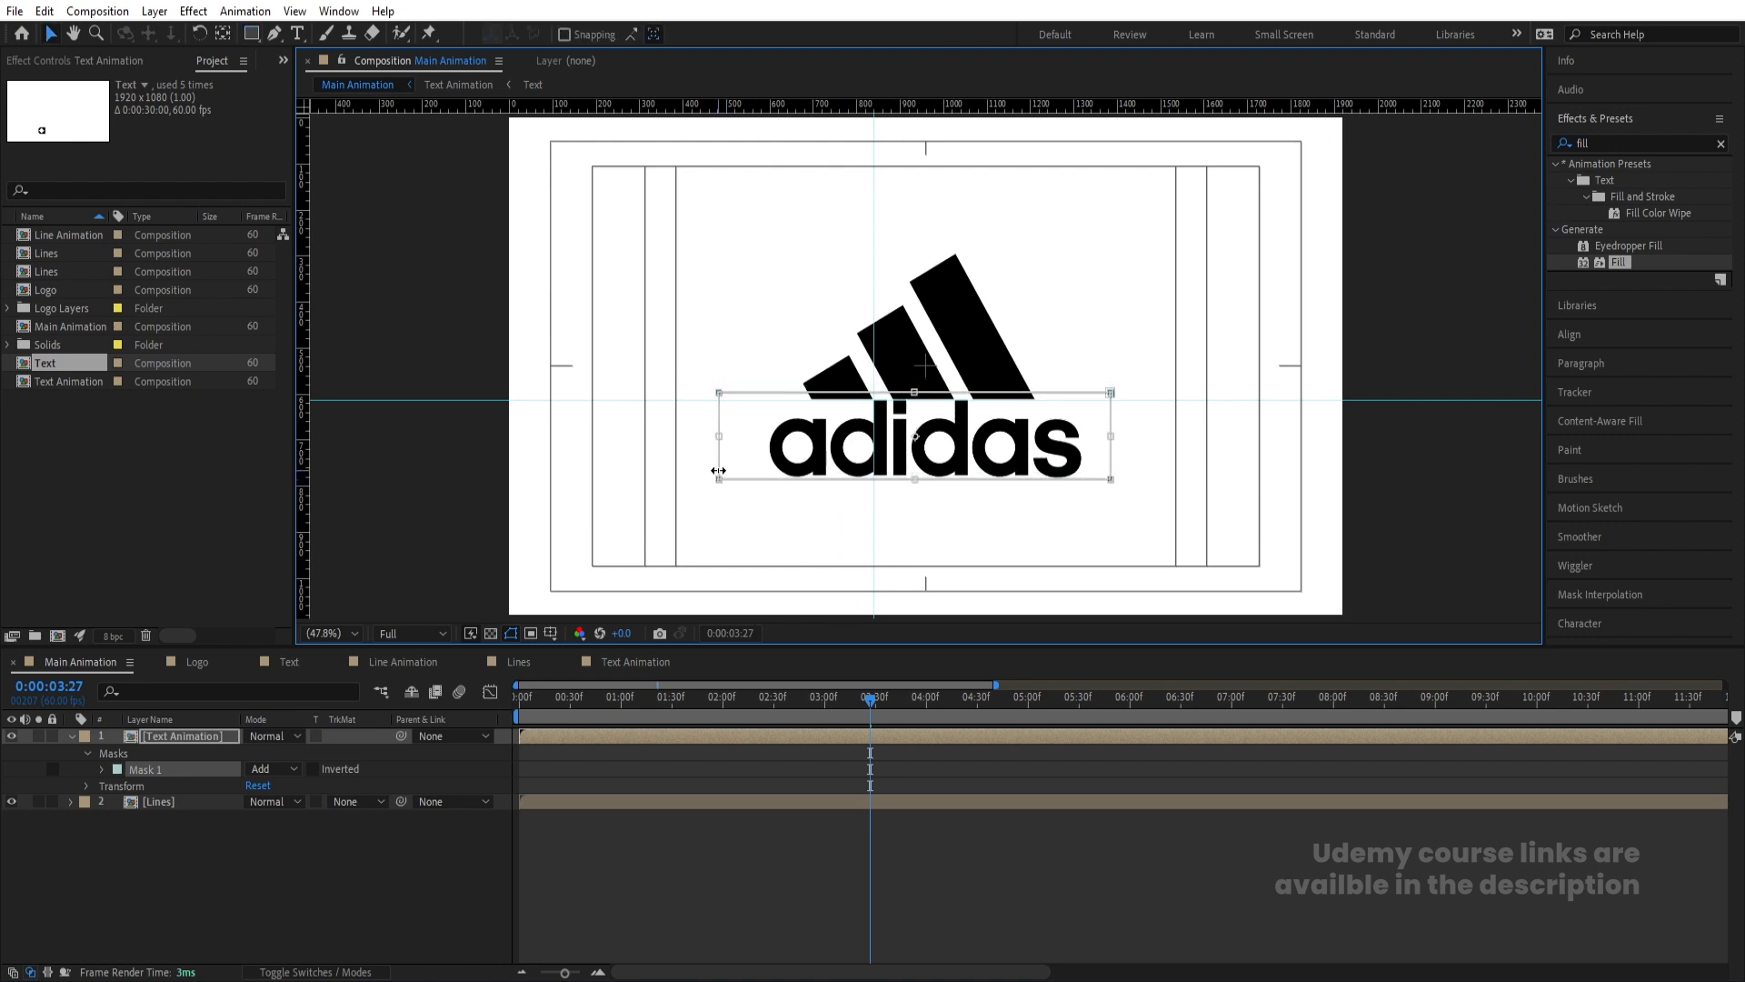
{"action": "key", "text": "Up"}
{"action": "left_click", "coordinate": [683, 877]}
Preview Main Animation from the start to check the masked wordmark together with the stripes
{"action": "left_click_drag", "start_coordinate": [602, 699], "coordinate": [483, 709]}
{"action": "key", "text": "space"}
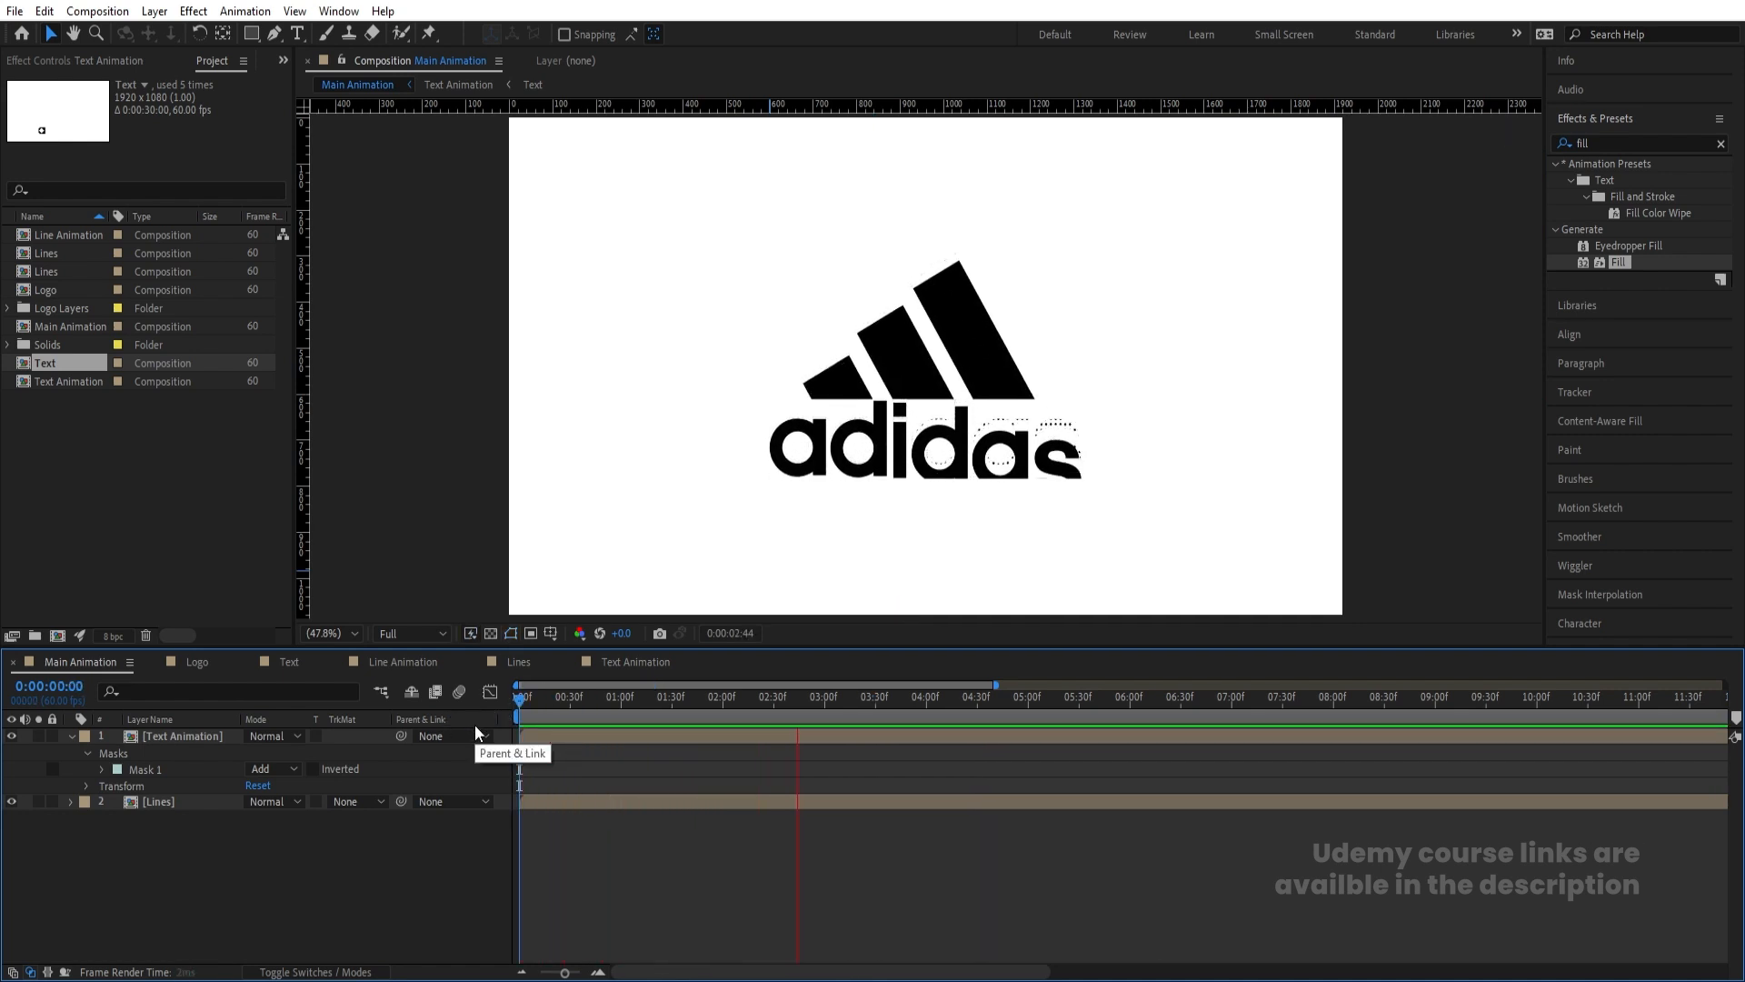
{"action": "key", "text": "space"}
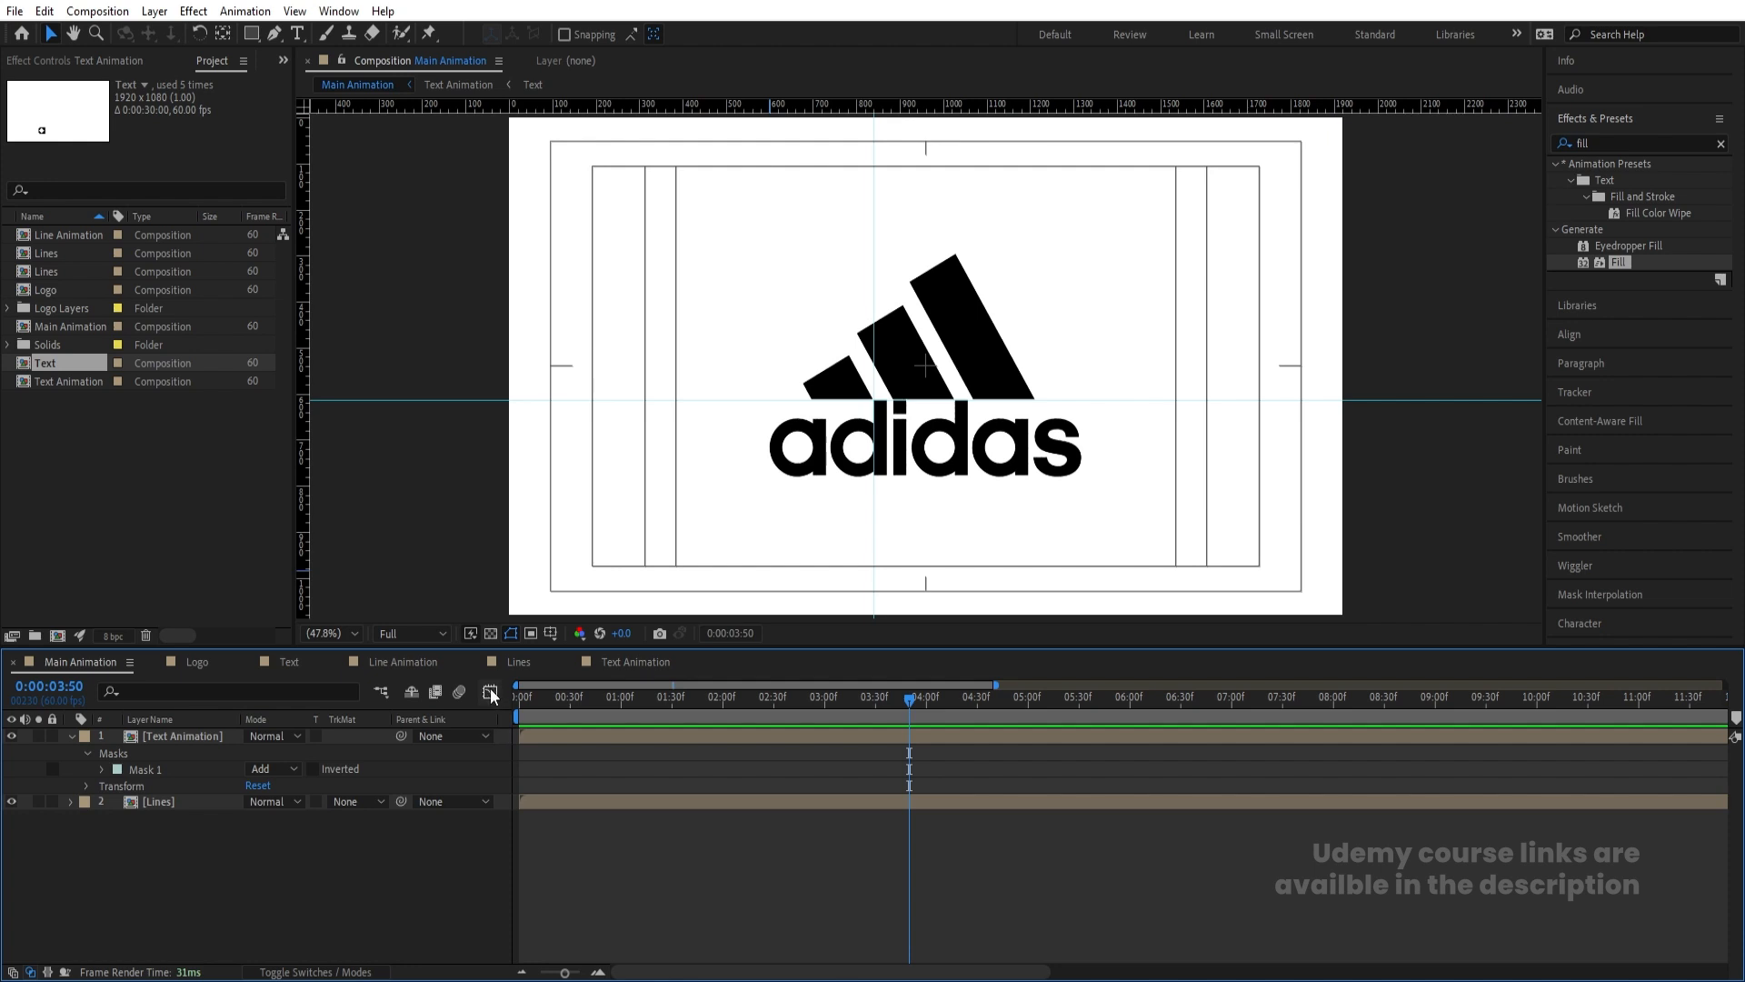
{"action": "left_click", "coordinate": [490, 694]}
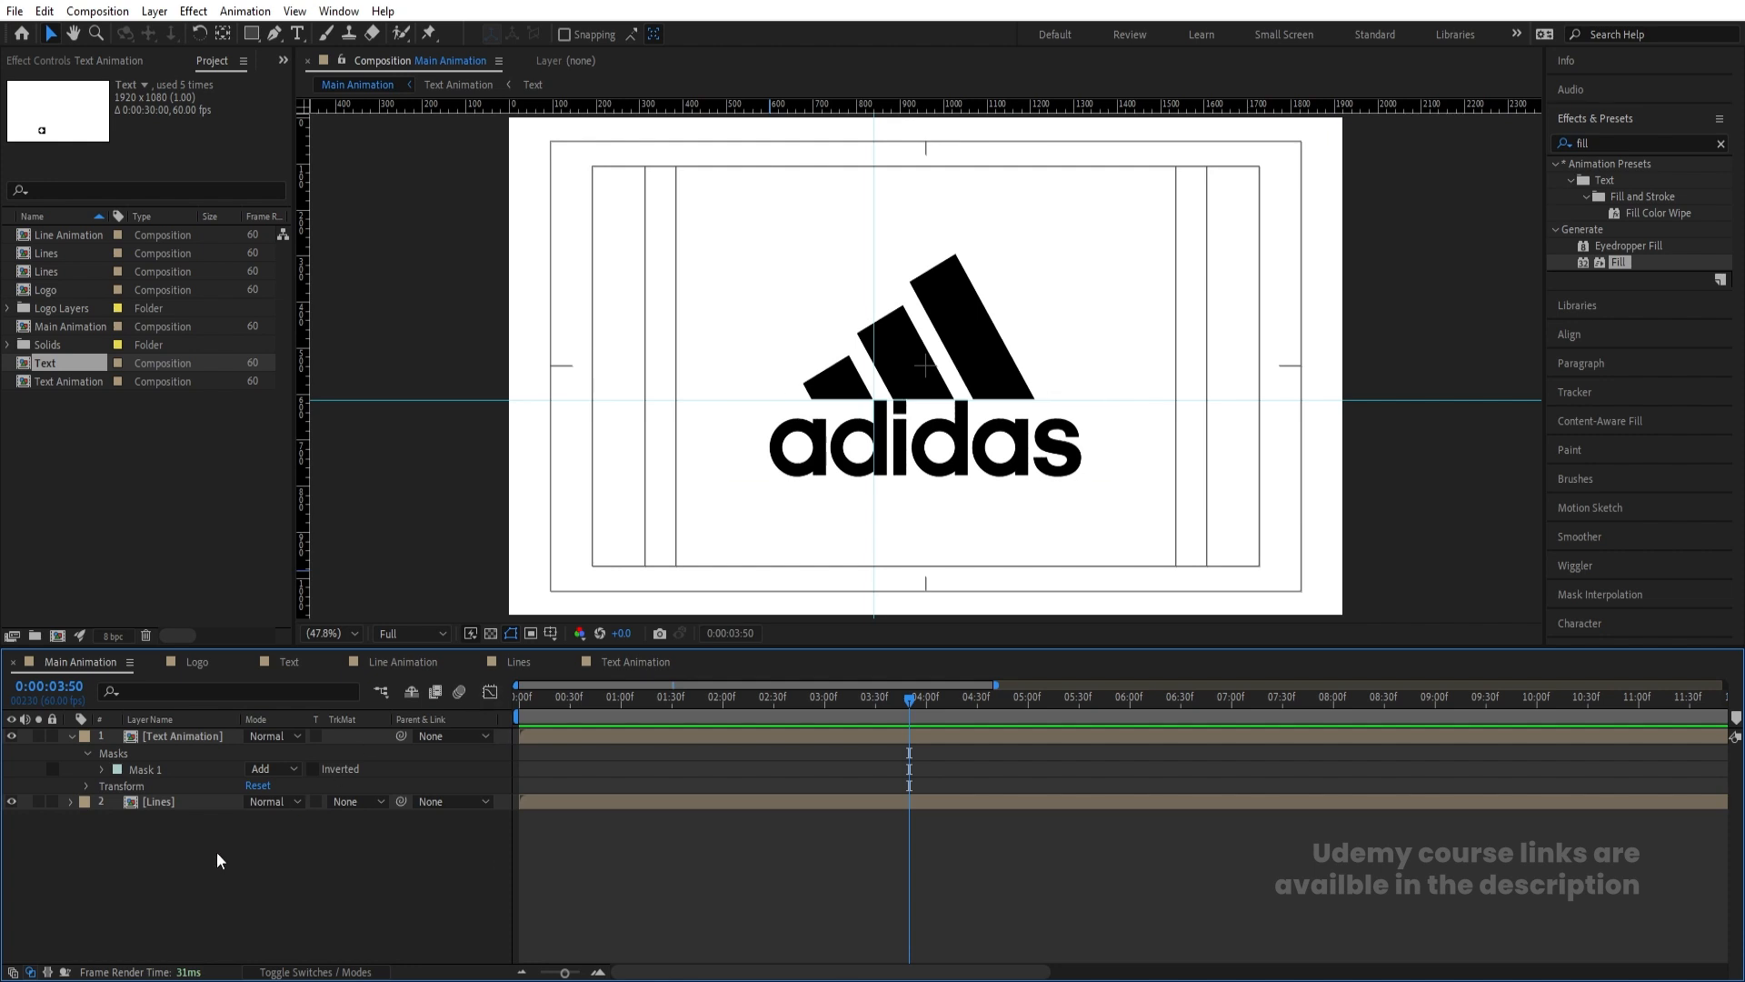
Add a null object to Main Animation and parent the Text Animation and Lines layers to it
{"action": "left_click", "coordinate": [71, 736]}
{"action": "right_click", "coordinate": [121, 787]}
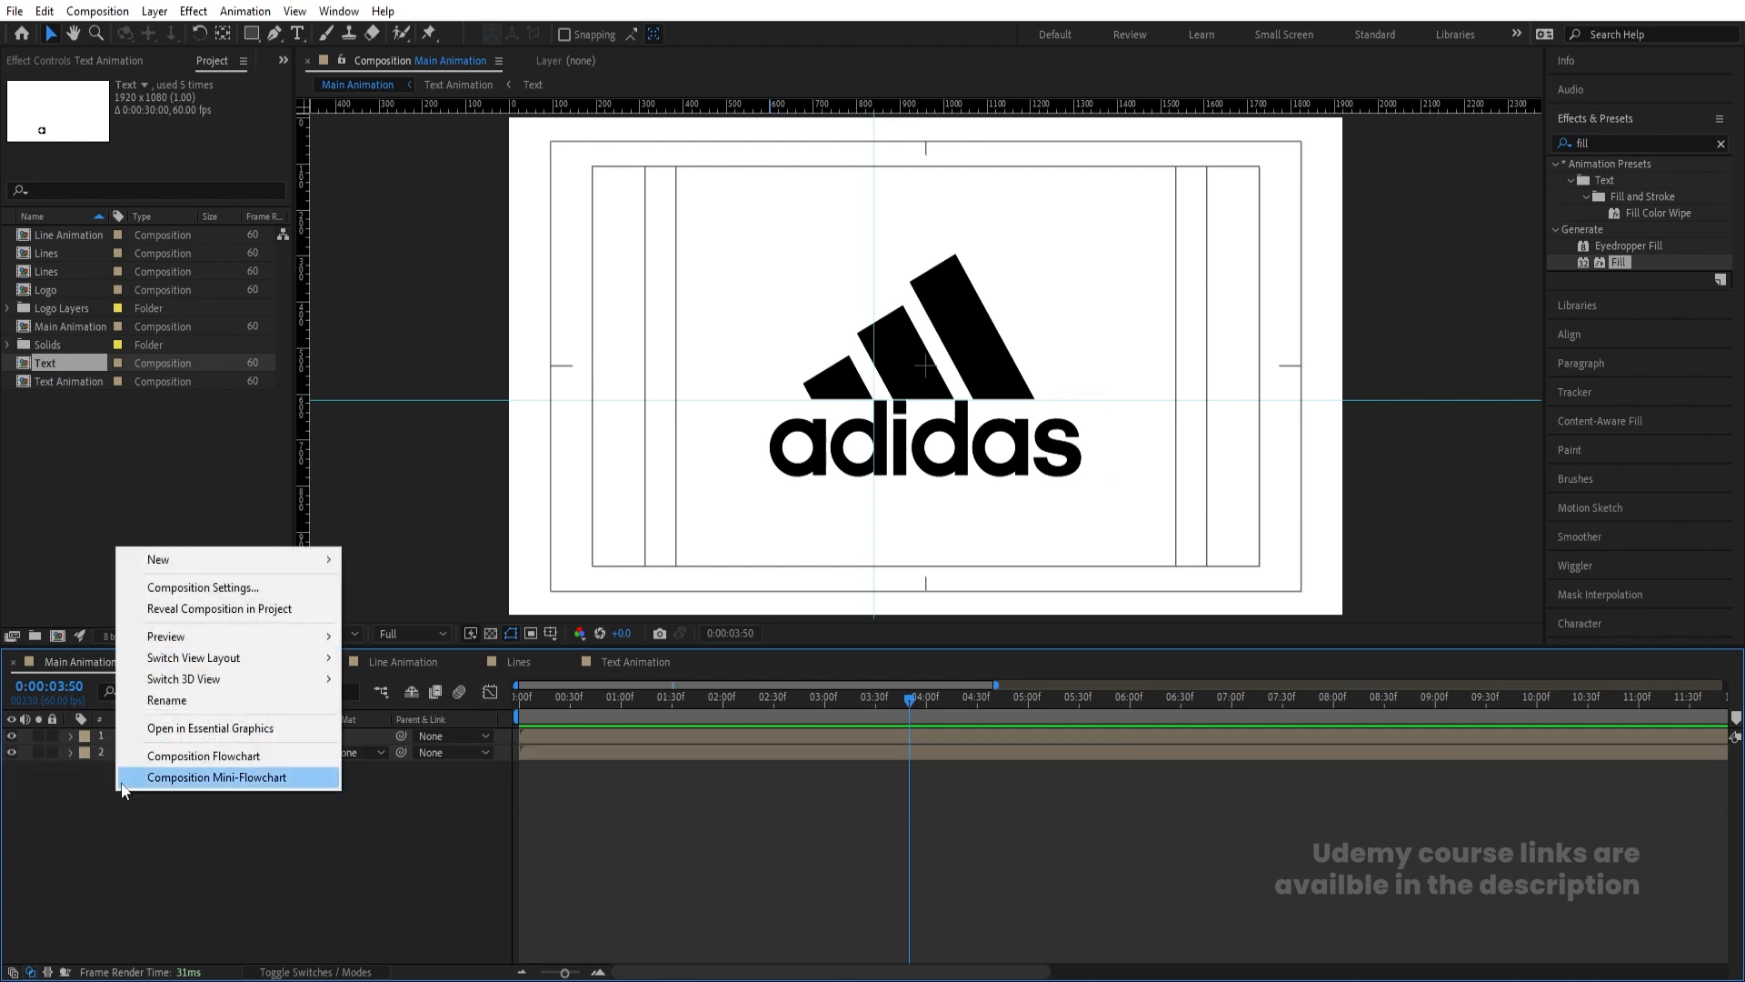
{"action": "mouse_move", "coordinate": [236, 559]}
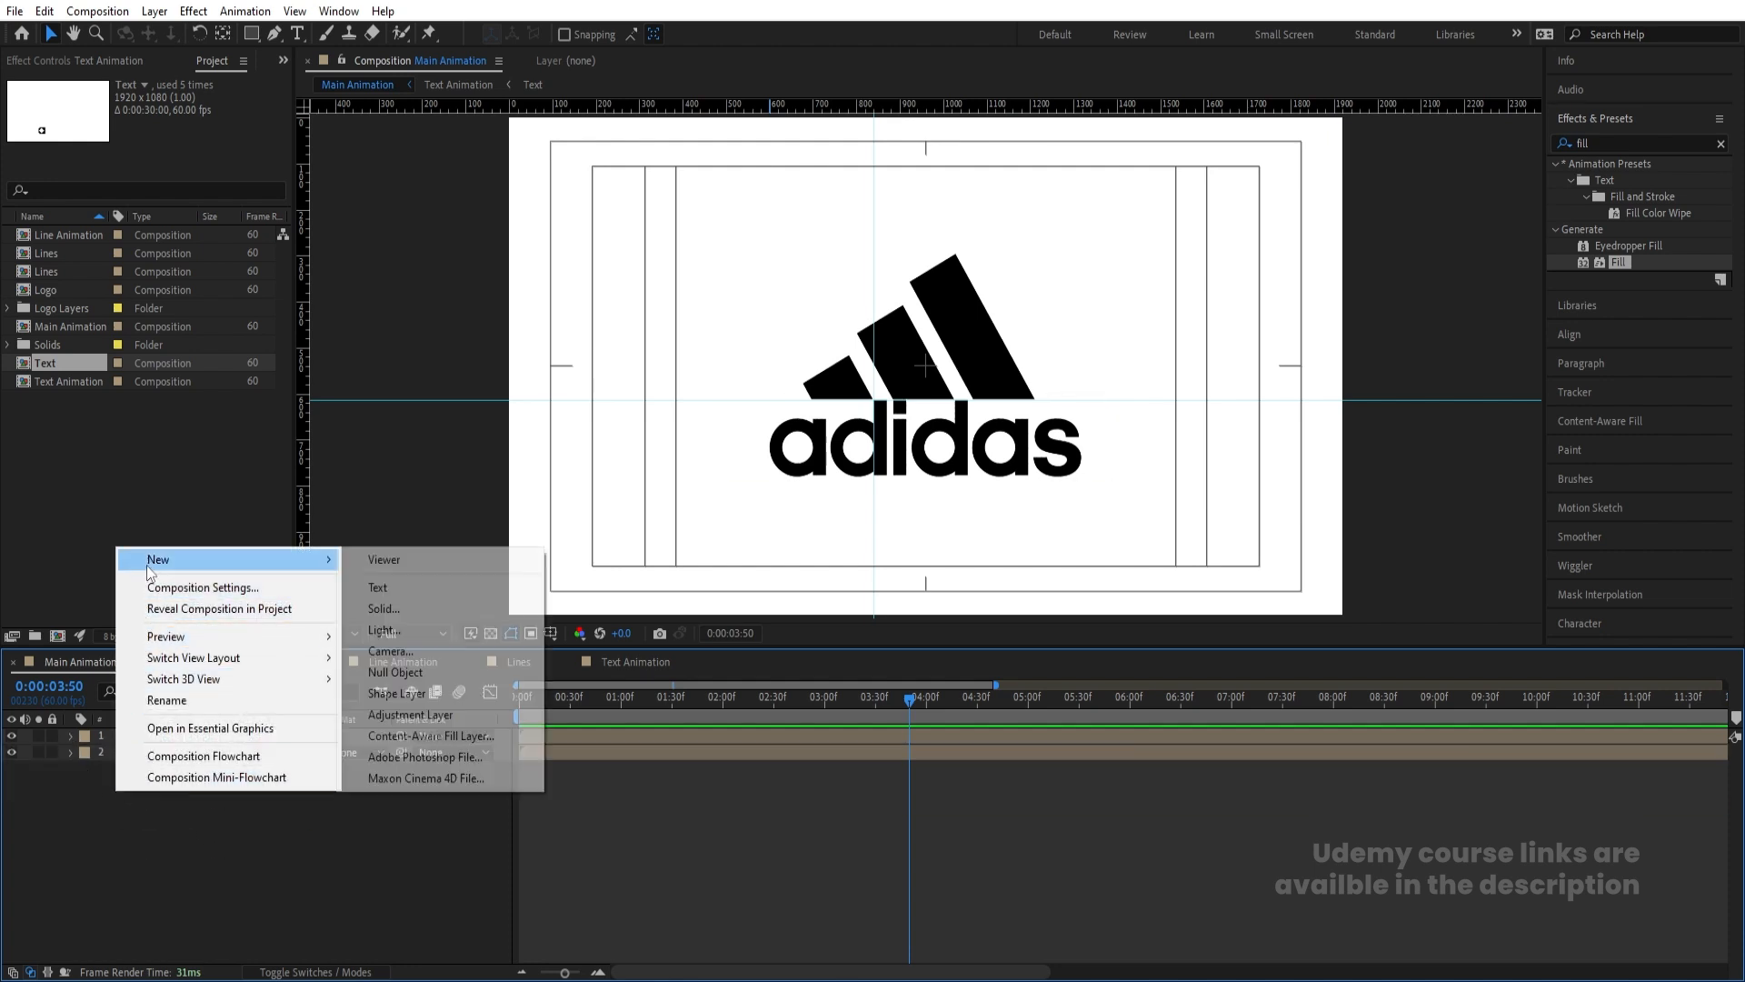
{"action": "left_click", "coordinate": [391, 673]}
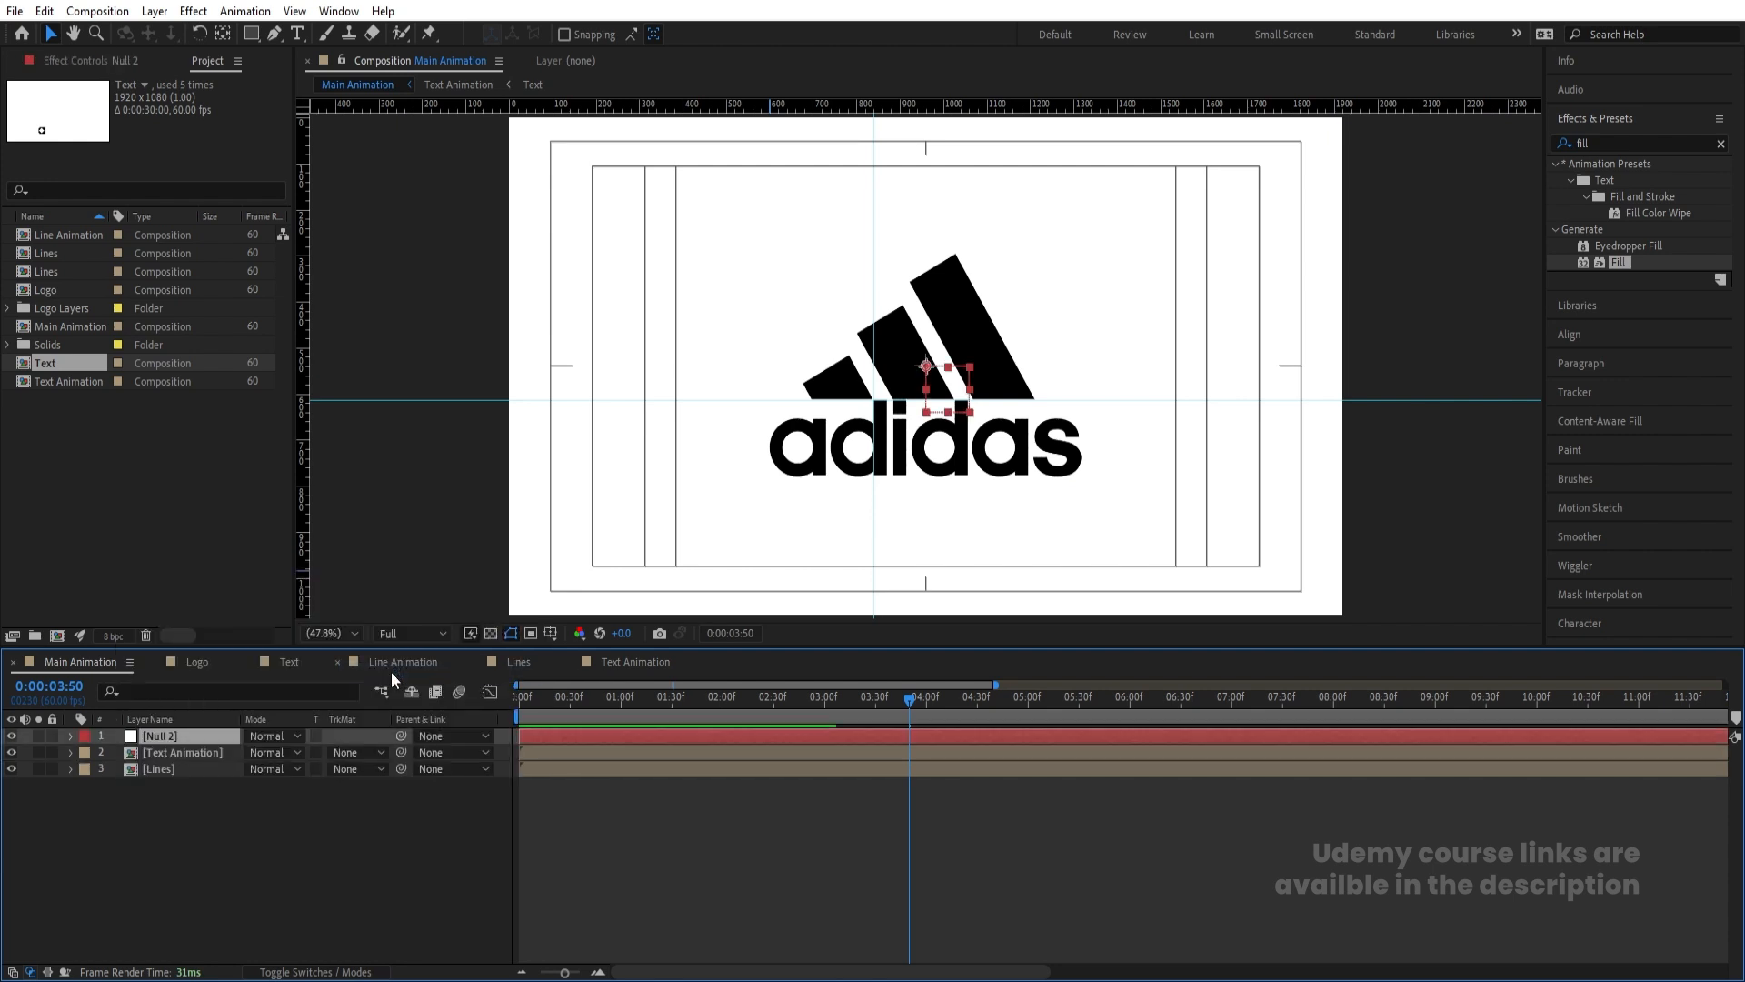
{"action": "left_click", "coordinate": [168, 753]}
{"action": "left_click", "coordinate": [160, 768], "text": "shift"}
{"action": "left_click_drag", "start_coordinate": [397, 754], "coordinate": [165, 735]}
Keyframe the null's scale from 73% at the start to 63% at 6 seconds
{"action": "left_click", "coordinate": [166, 734]}
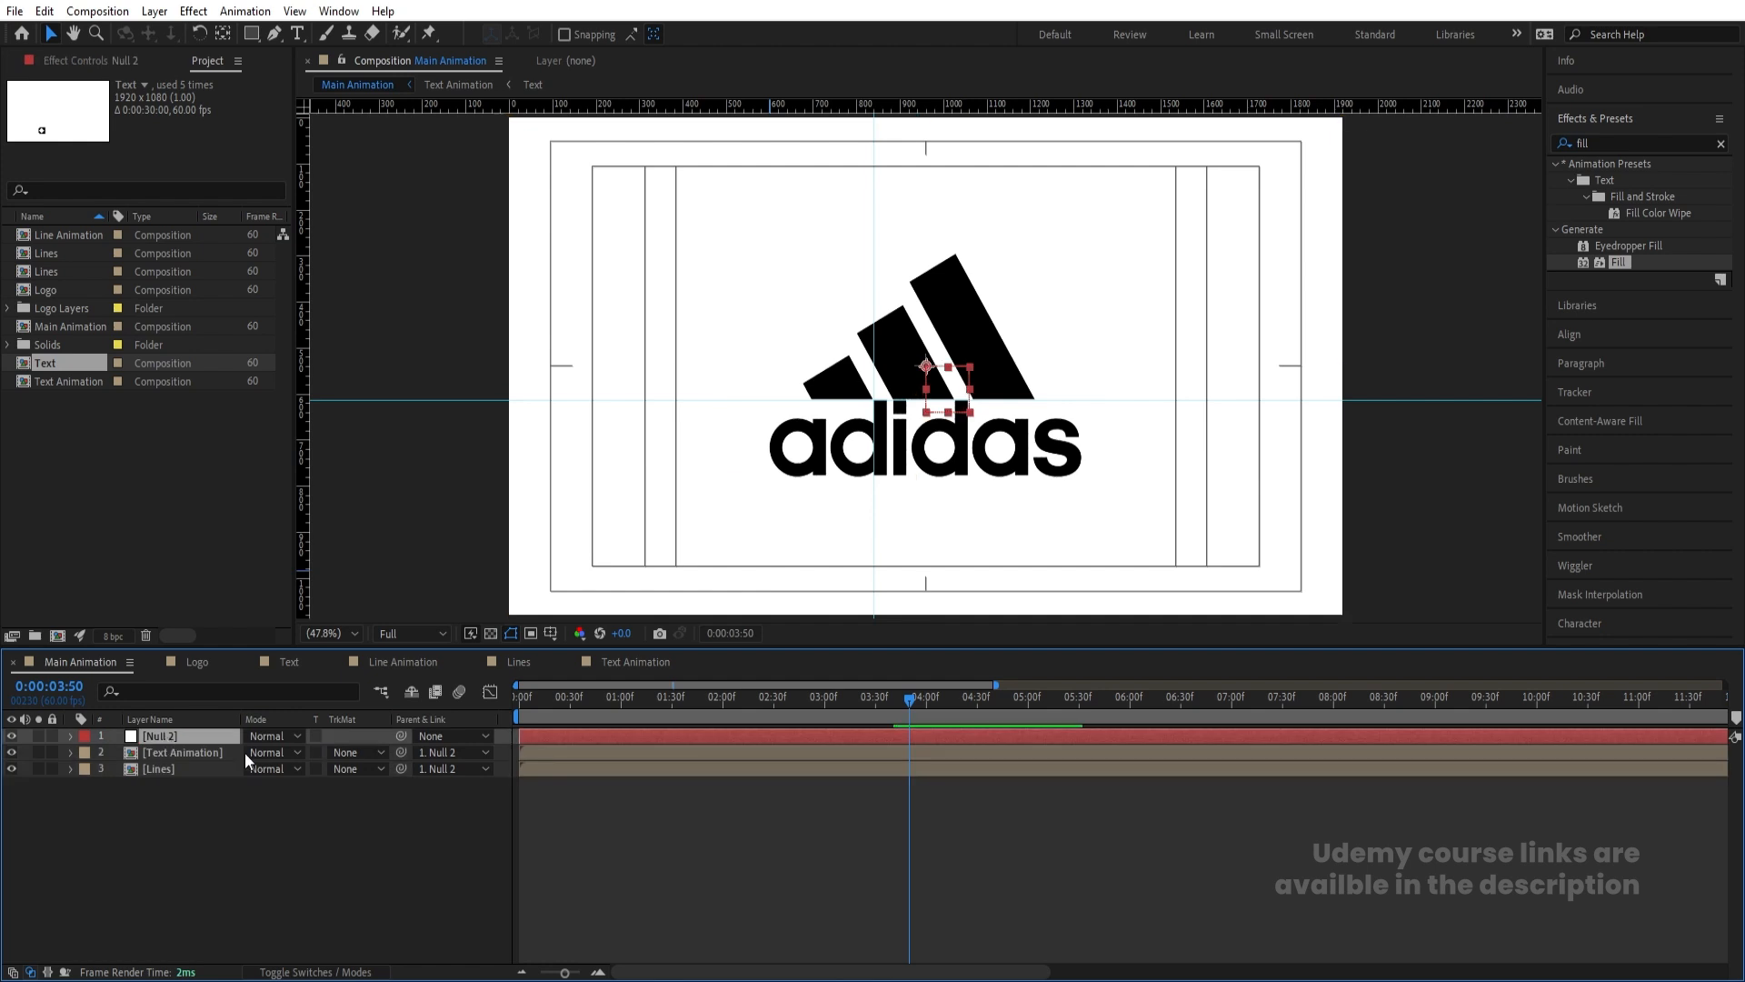
{"action": "key", "text": "s"}
{"action": "left_click_drag", "start_coordinate": [285, 754], "coordinate": [255, 750]}
{"action": "left_click_drag", "start_coordinate": [614, 696], "coordinate": [263, 732]}
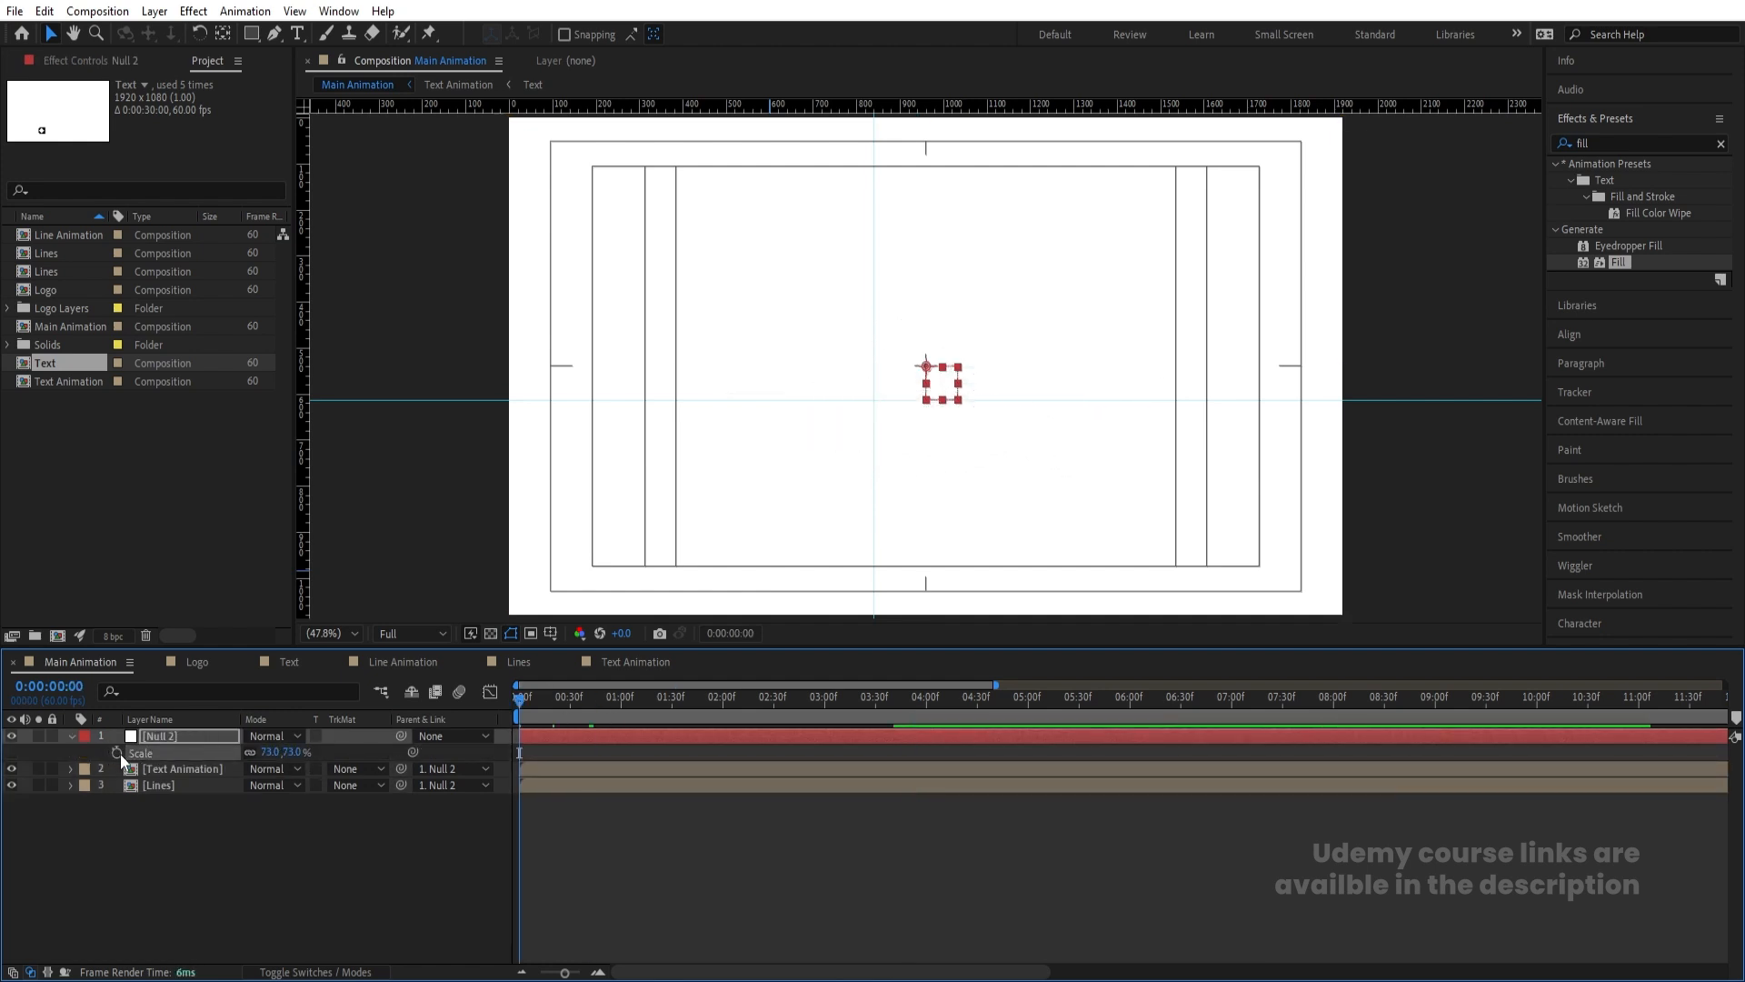
{"action": "left_click_drag", "start_coordinate": [794, 710], "coordinate": [1129, 716]}
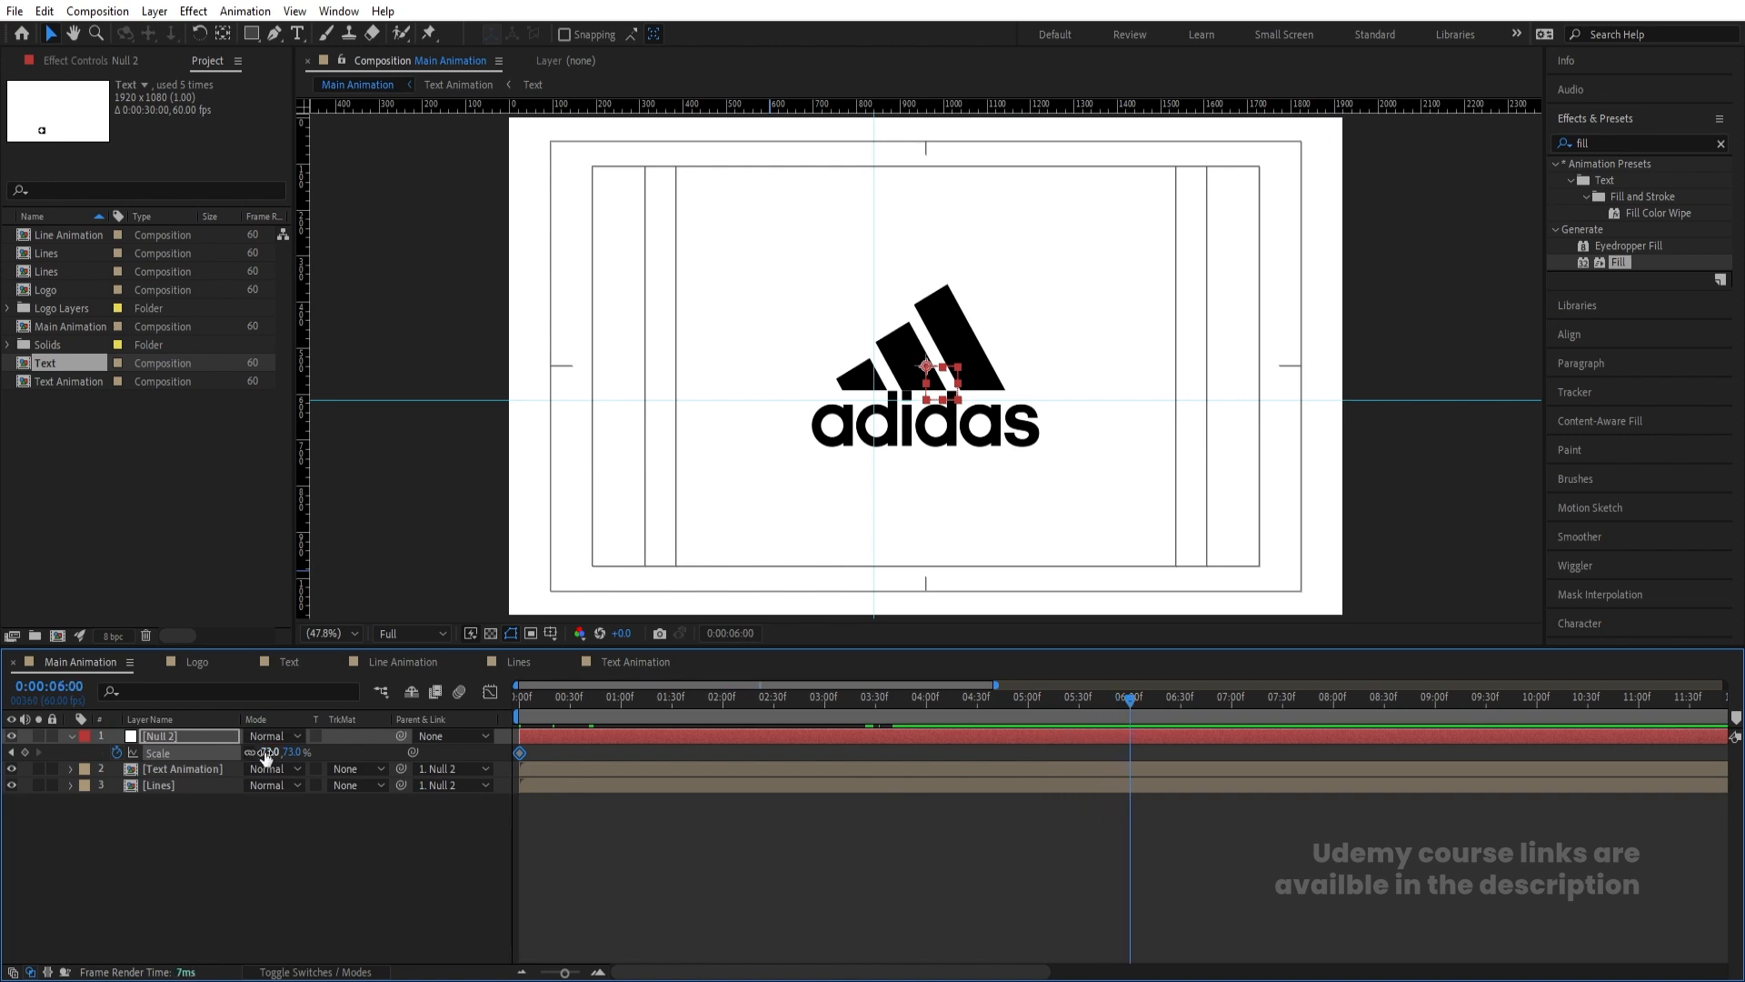
{"action": "left_click_drag", "start_coordinate": [264, 752], "coordinate": [257, 751]}
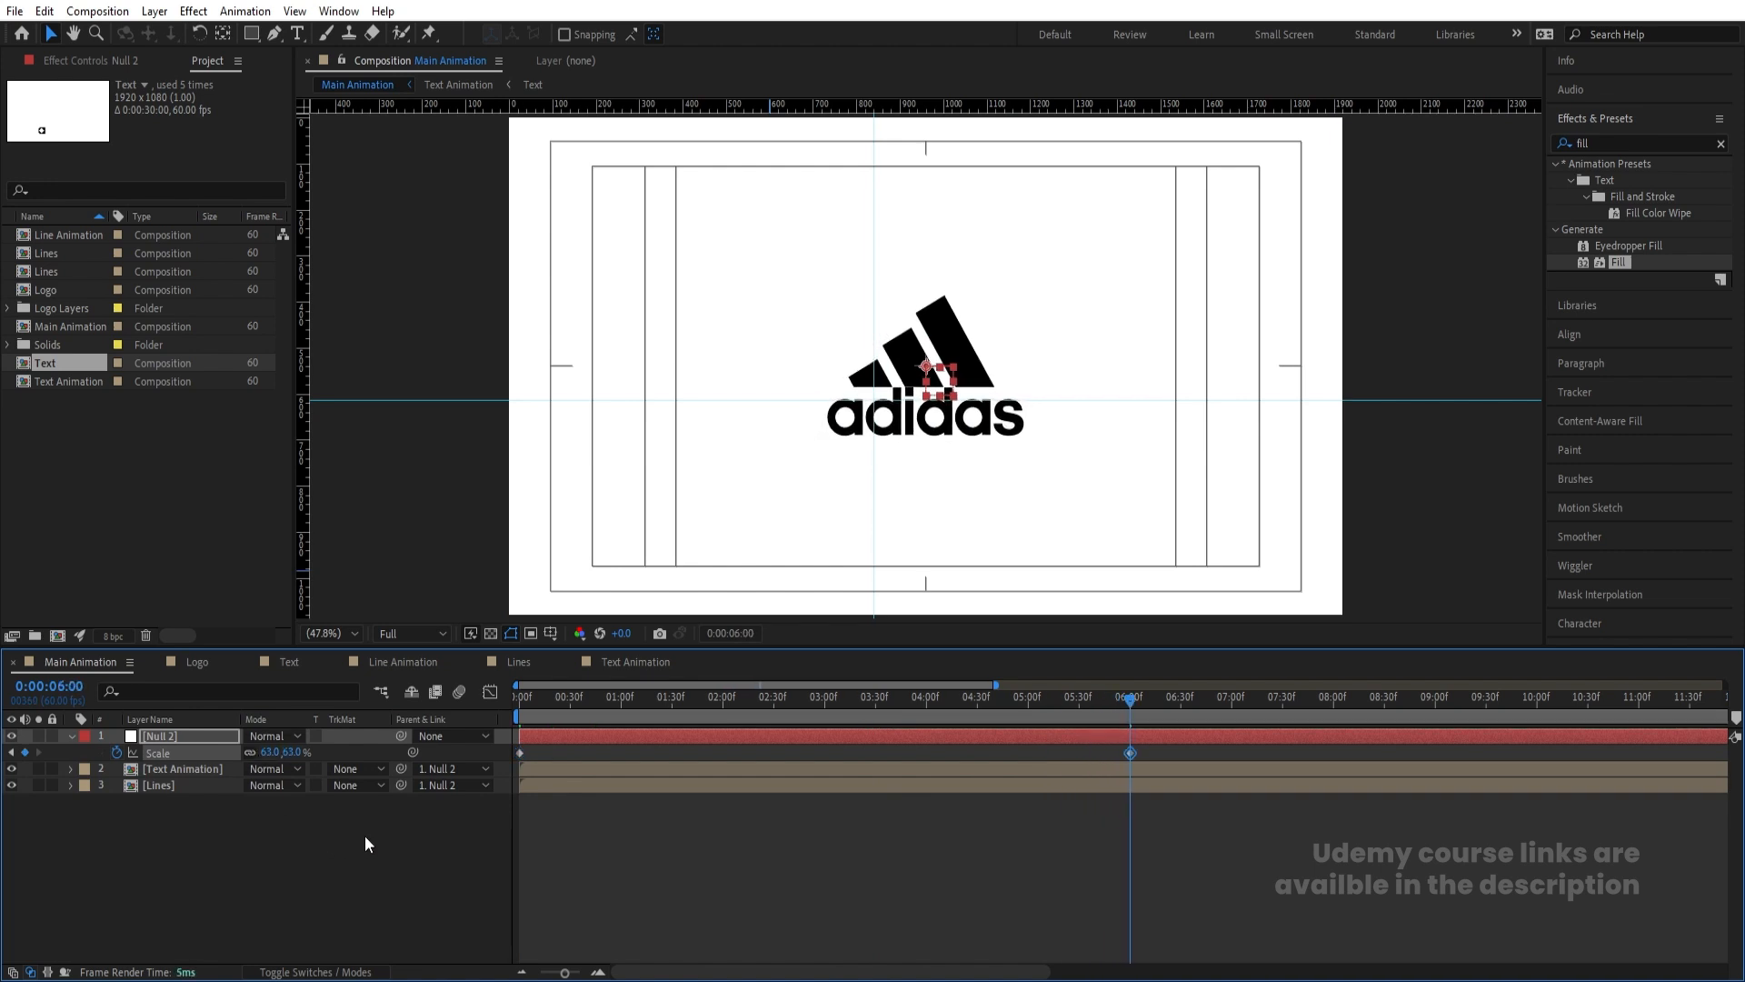
End the work area at 6 seconds and preview the slow logo scale-down from the beginning
{"action": "key", "text": "space"}
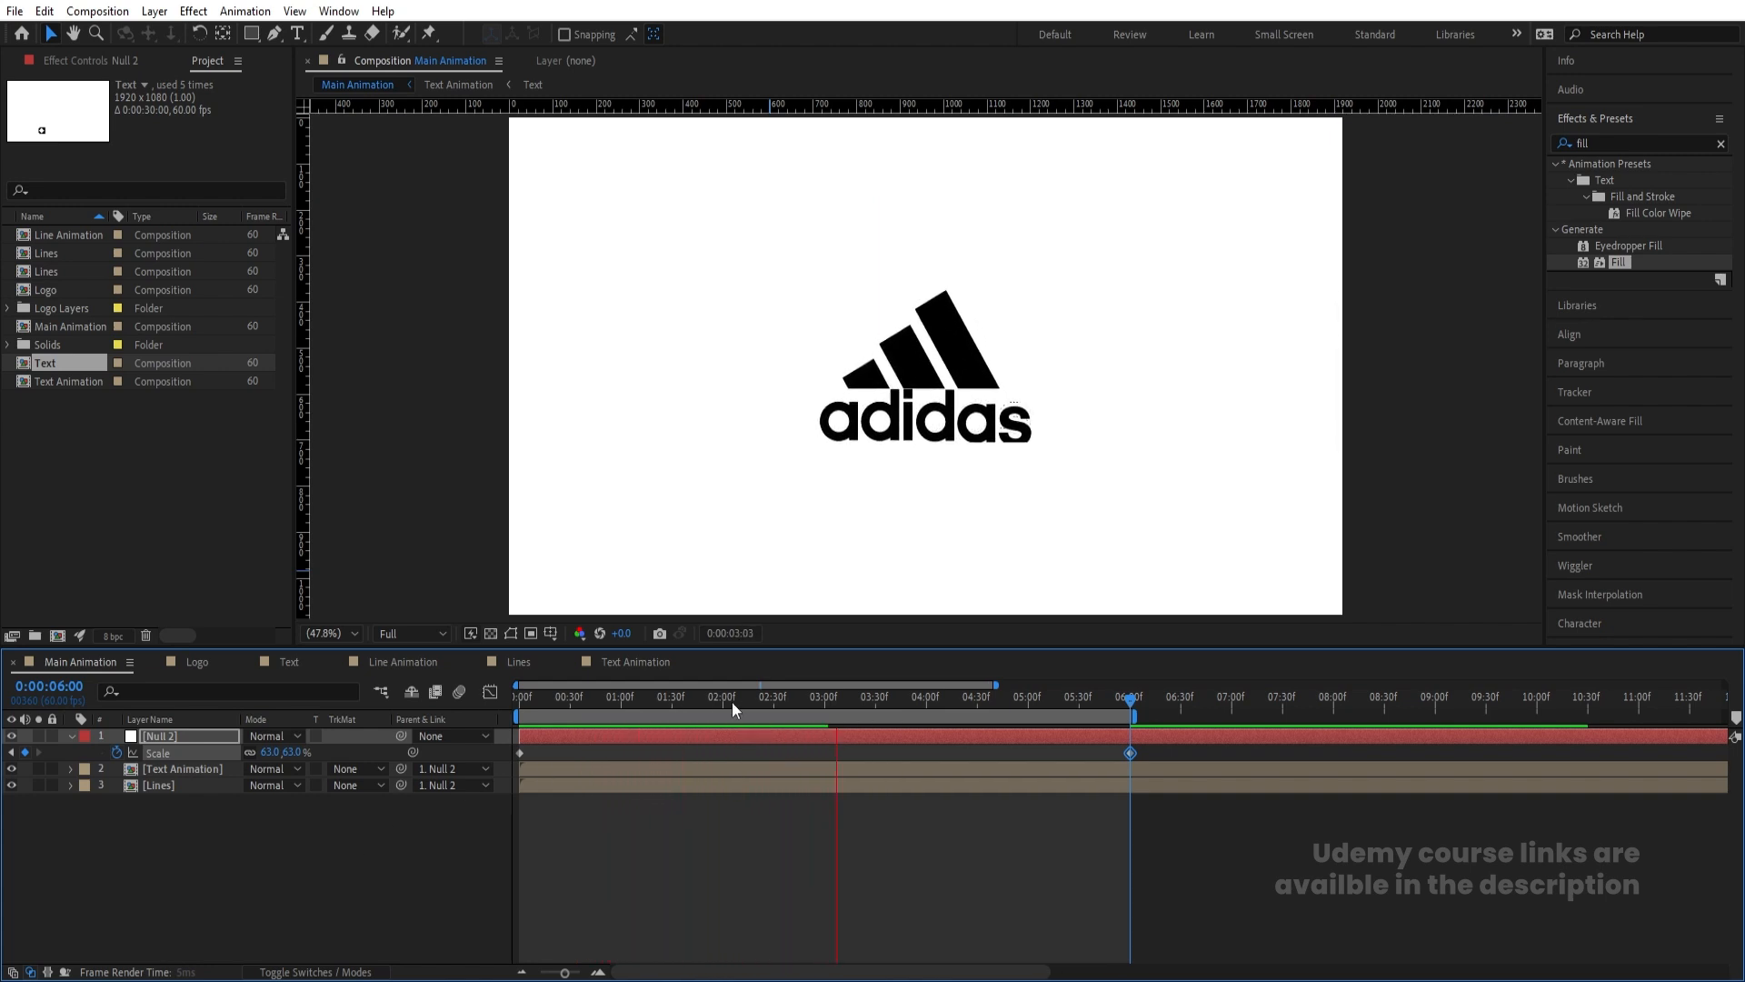
{"action": "key", "text": "space"}
{"action": "key", "text": "Home"}
{"action": "key", "text": "space"}
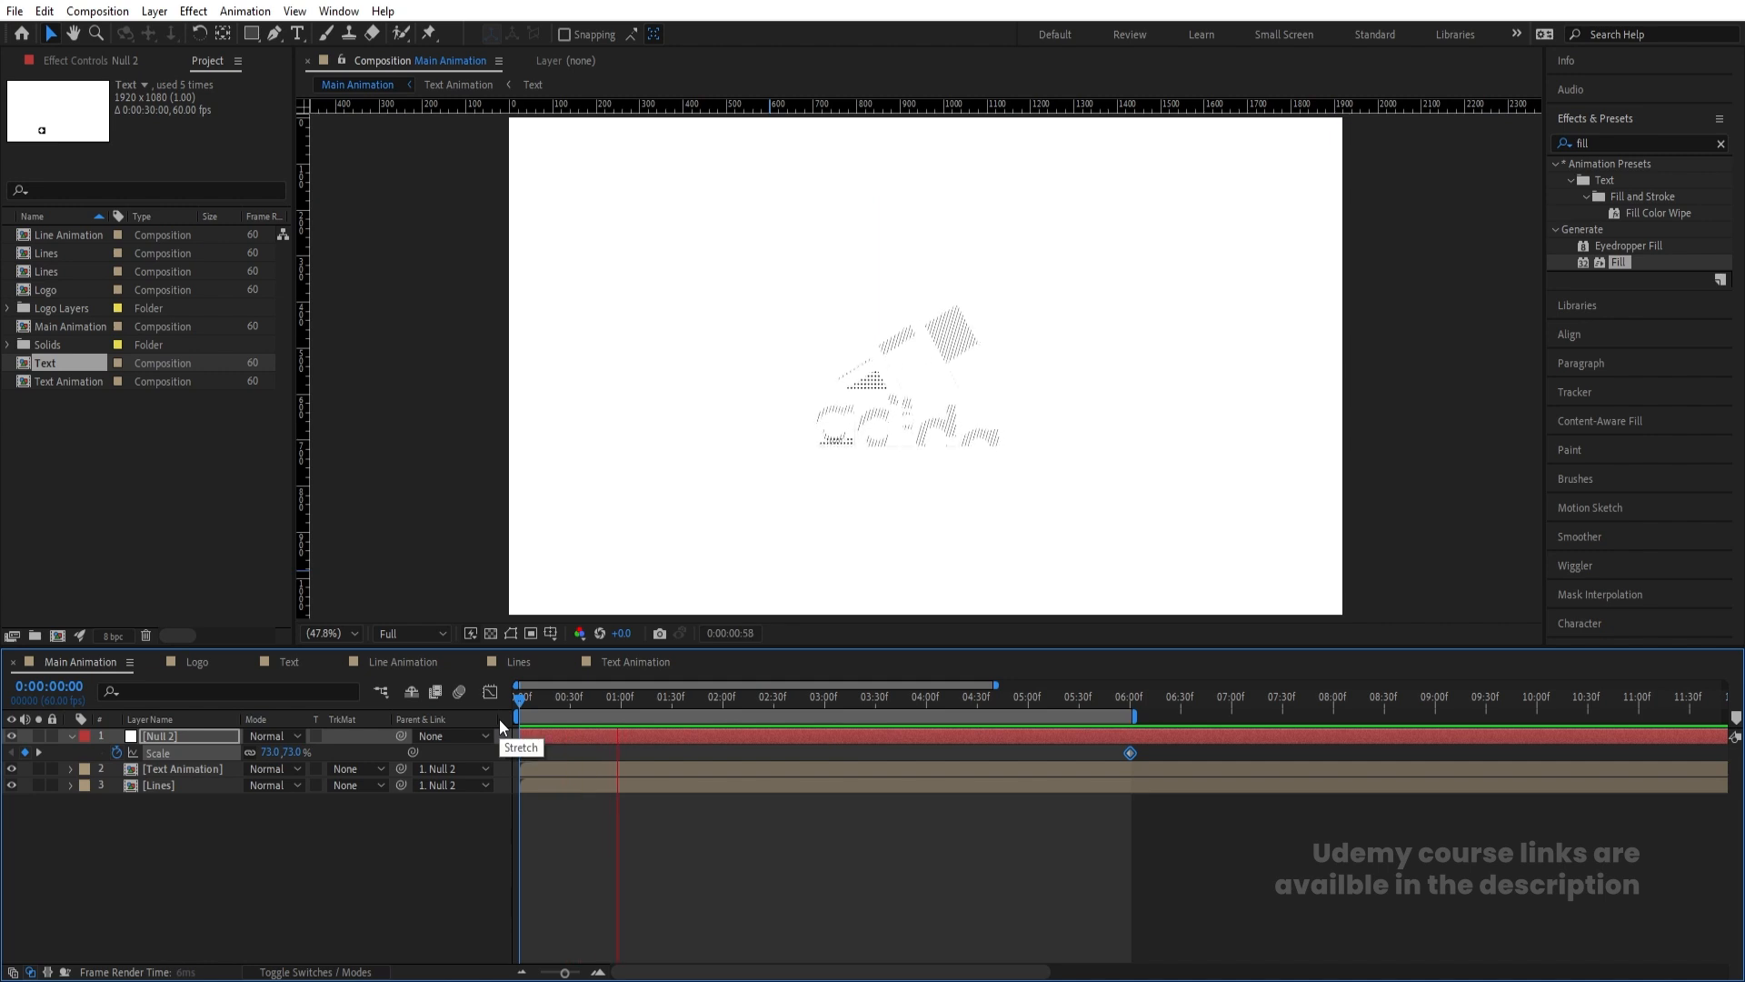
{"action": "key", "text": "space"}
Create a full-frame white solid, place it beneath all other layers as the background, and preview the result
{"action": "left_click", "coordinate": [285, 869]}
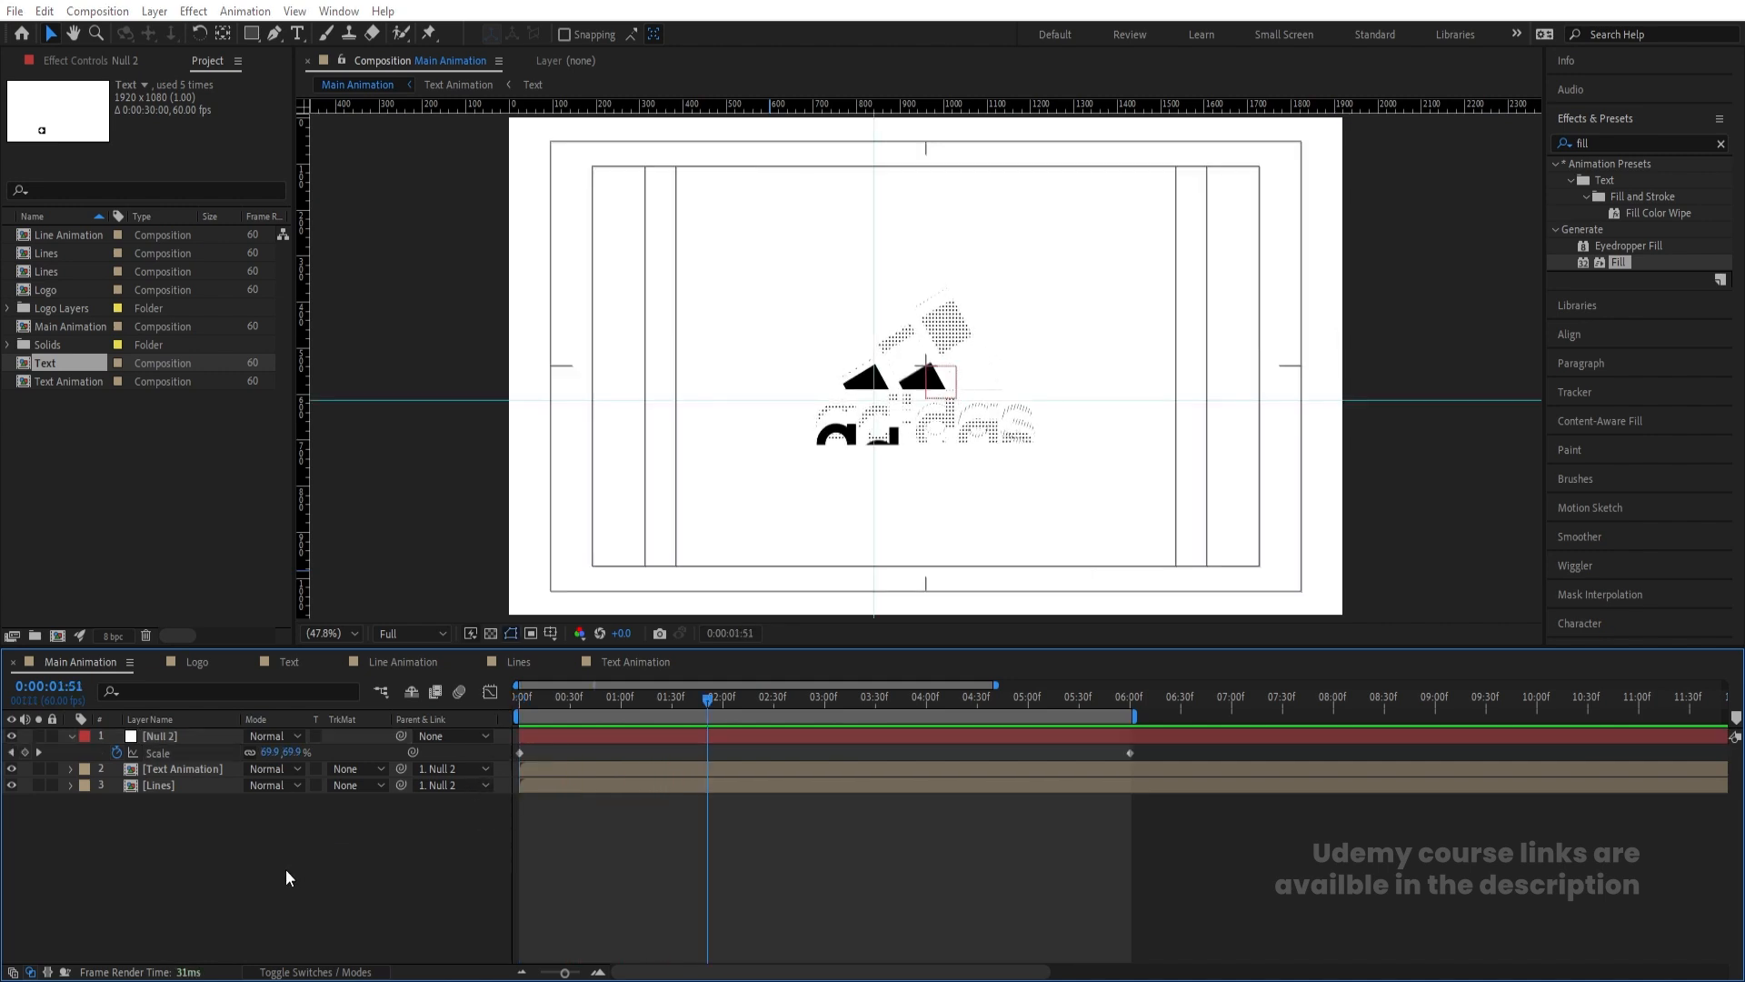
{"action": "key", "text": "ctrl+y"}
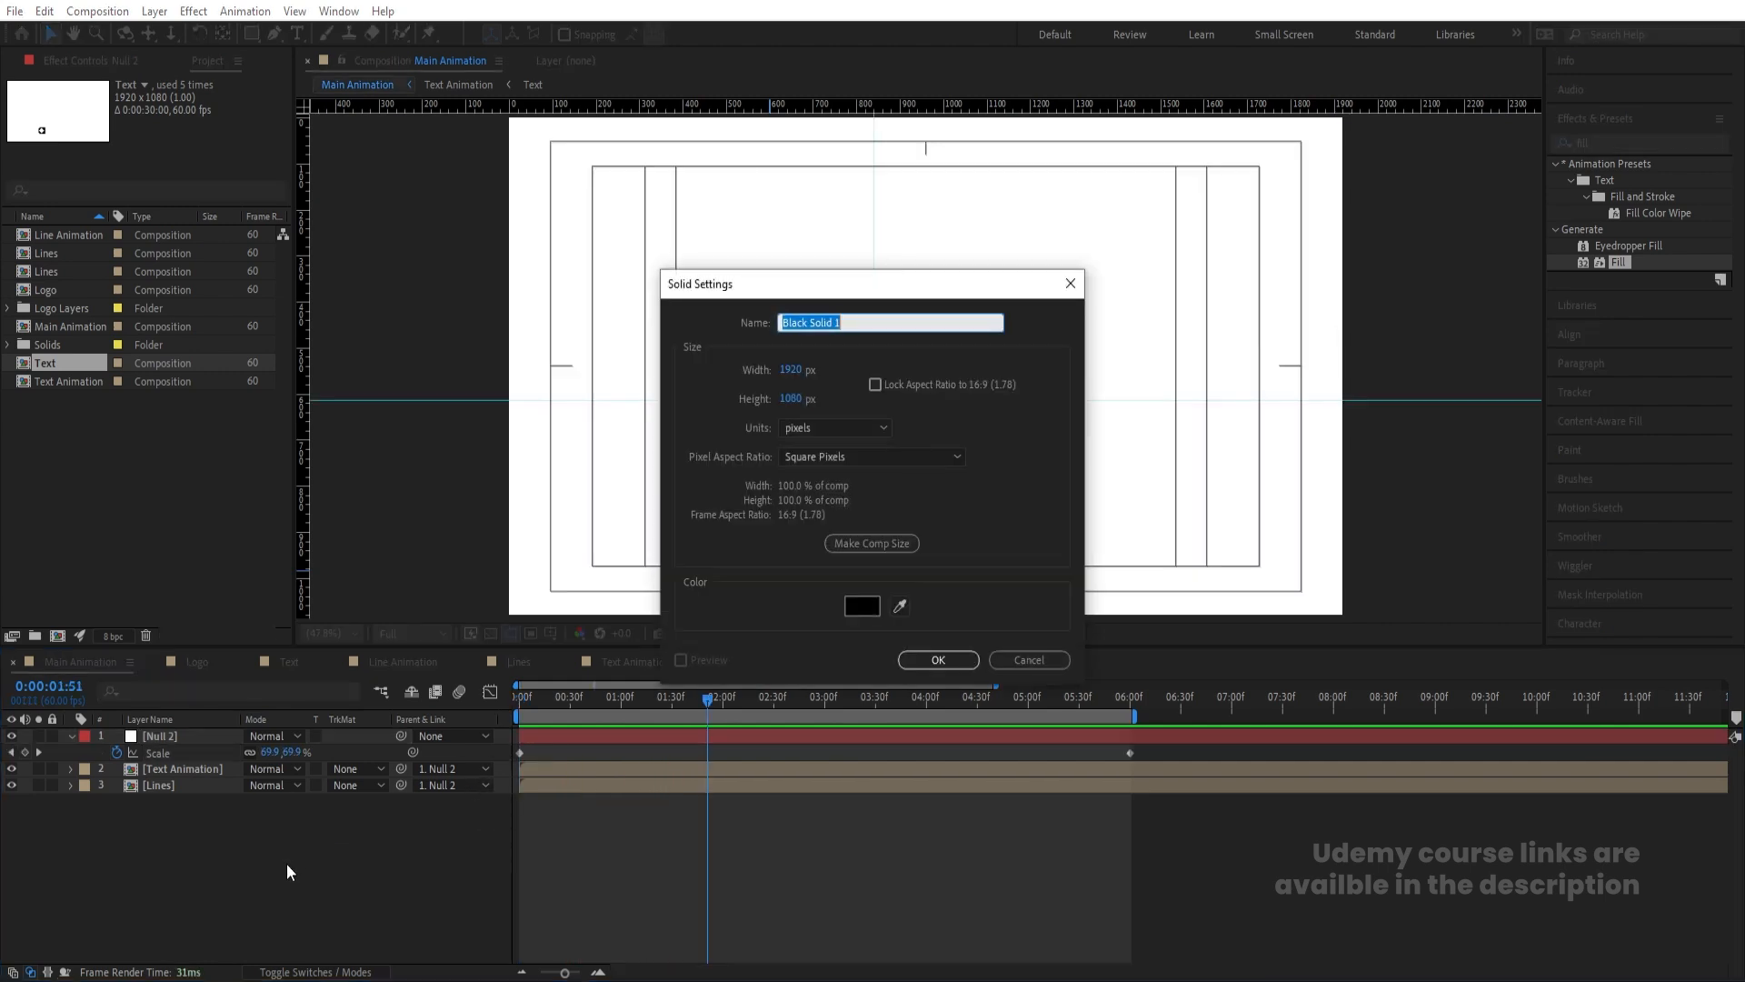
{"action": "left_click", "coordinate": [858, 610]}
{"action": "left_click_drag", "start_coordinate": [817, 499], "coordinate": [359, 175]}
{"action": "key", "text": "Return"}
{"action": "key", "text": "Return"}
{"action": "left_click_drag", "start_coordinate": [224, 738], "coordinate": [211, 825]}
{"action": "key", "text": "space"}
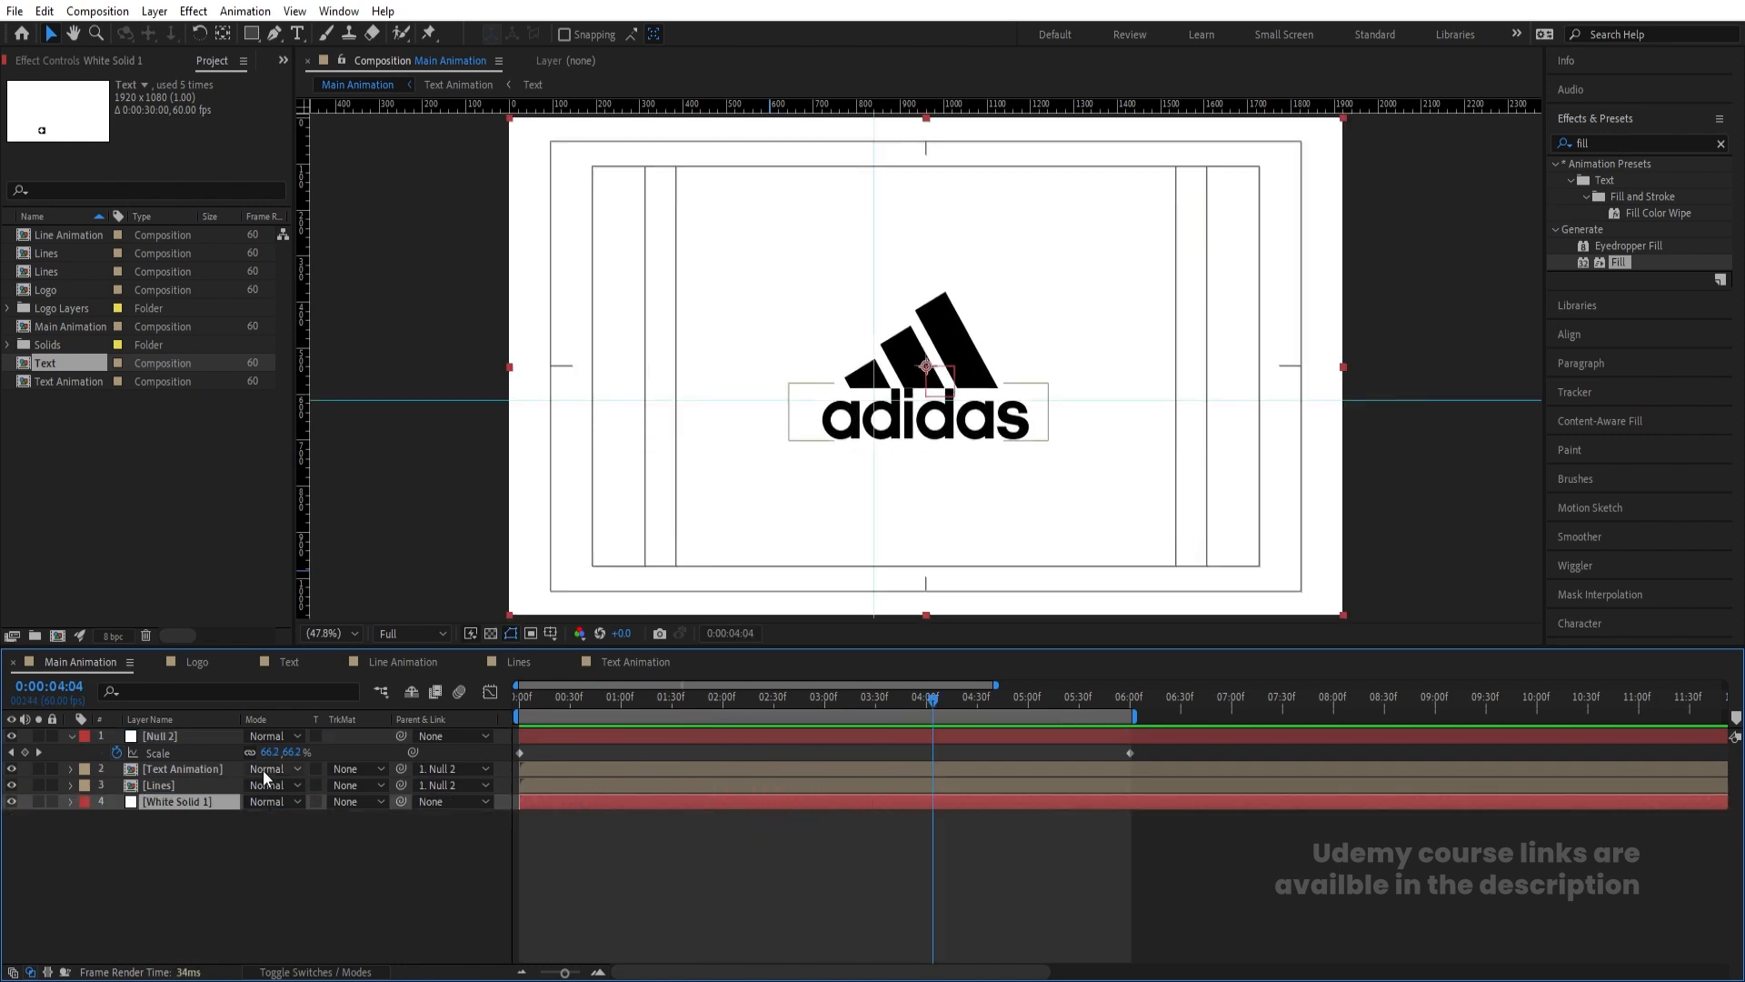
Nudge the Null 2 layer slightly upward to recentre the logo vertically in the frame
{"action": "left_click", "coordinate": [192, 738]}
{"action": "key", "text": "Return"}
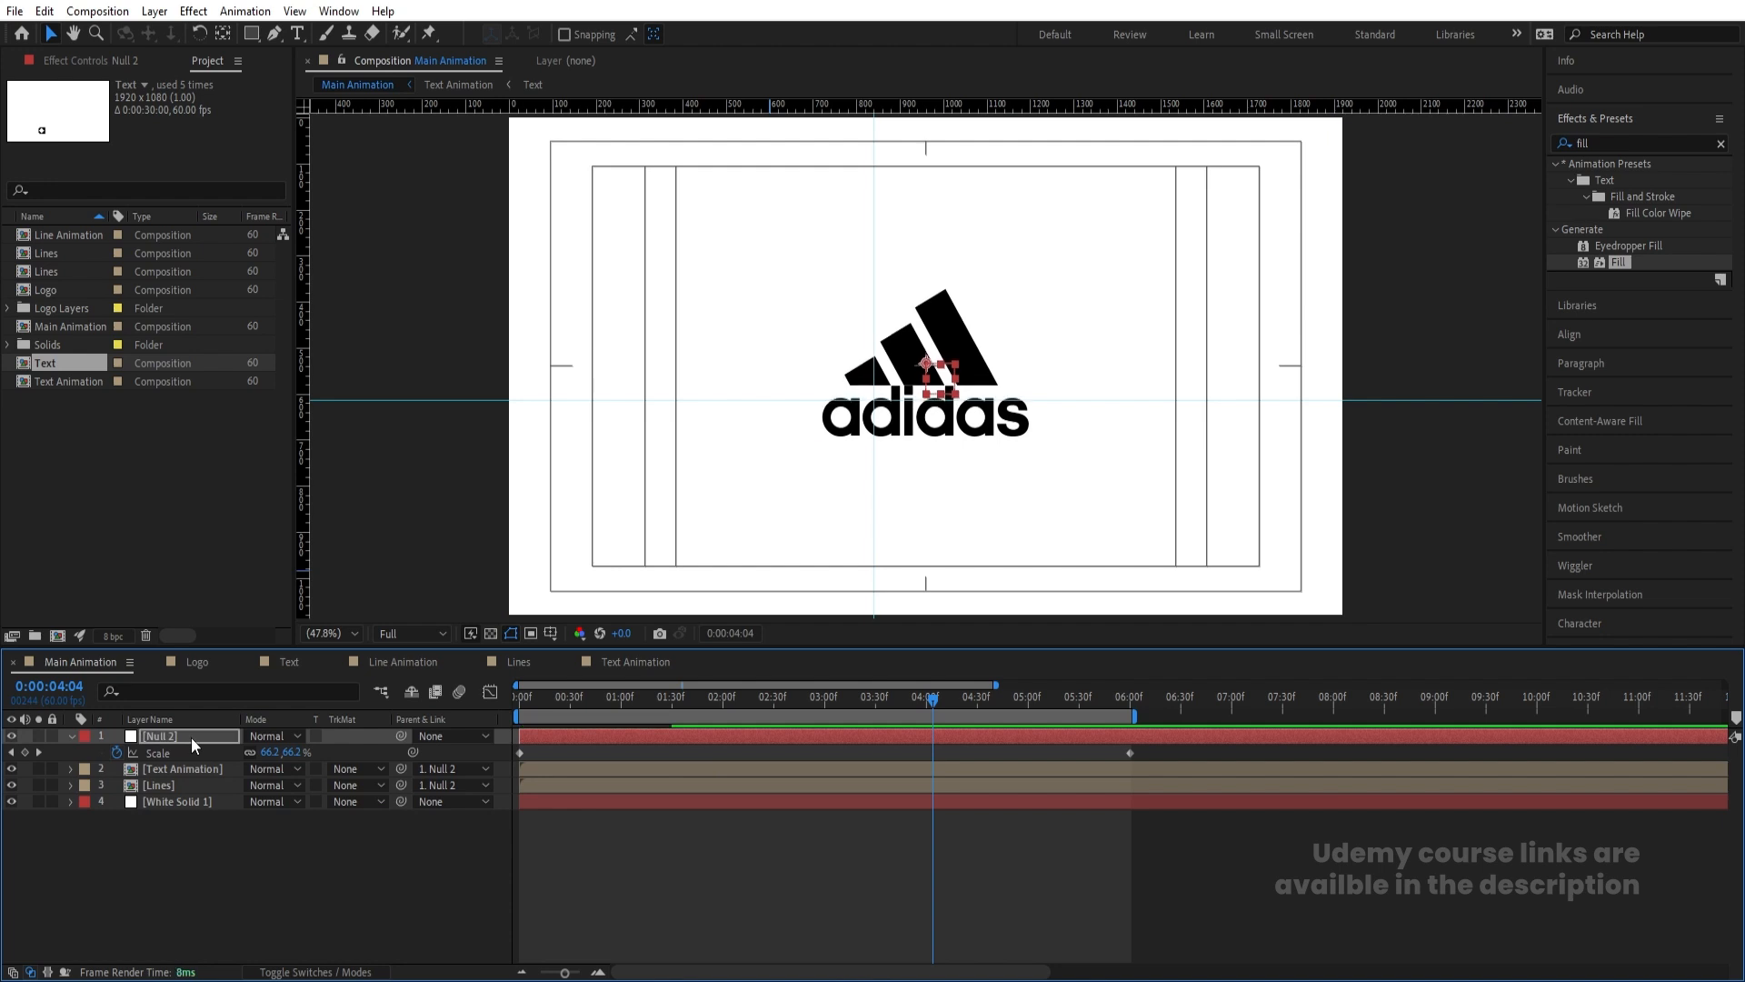
{"action": "left_click", "coordinate": [221, 863]}
{"action": "key", "text": "space"}
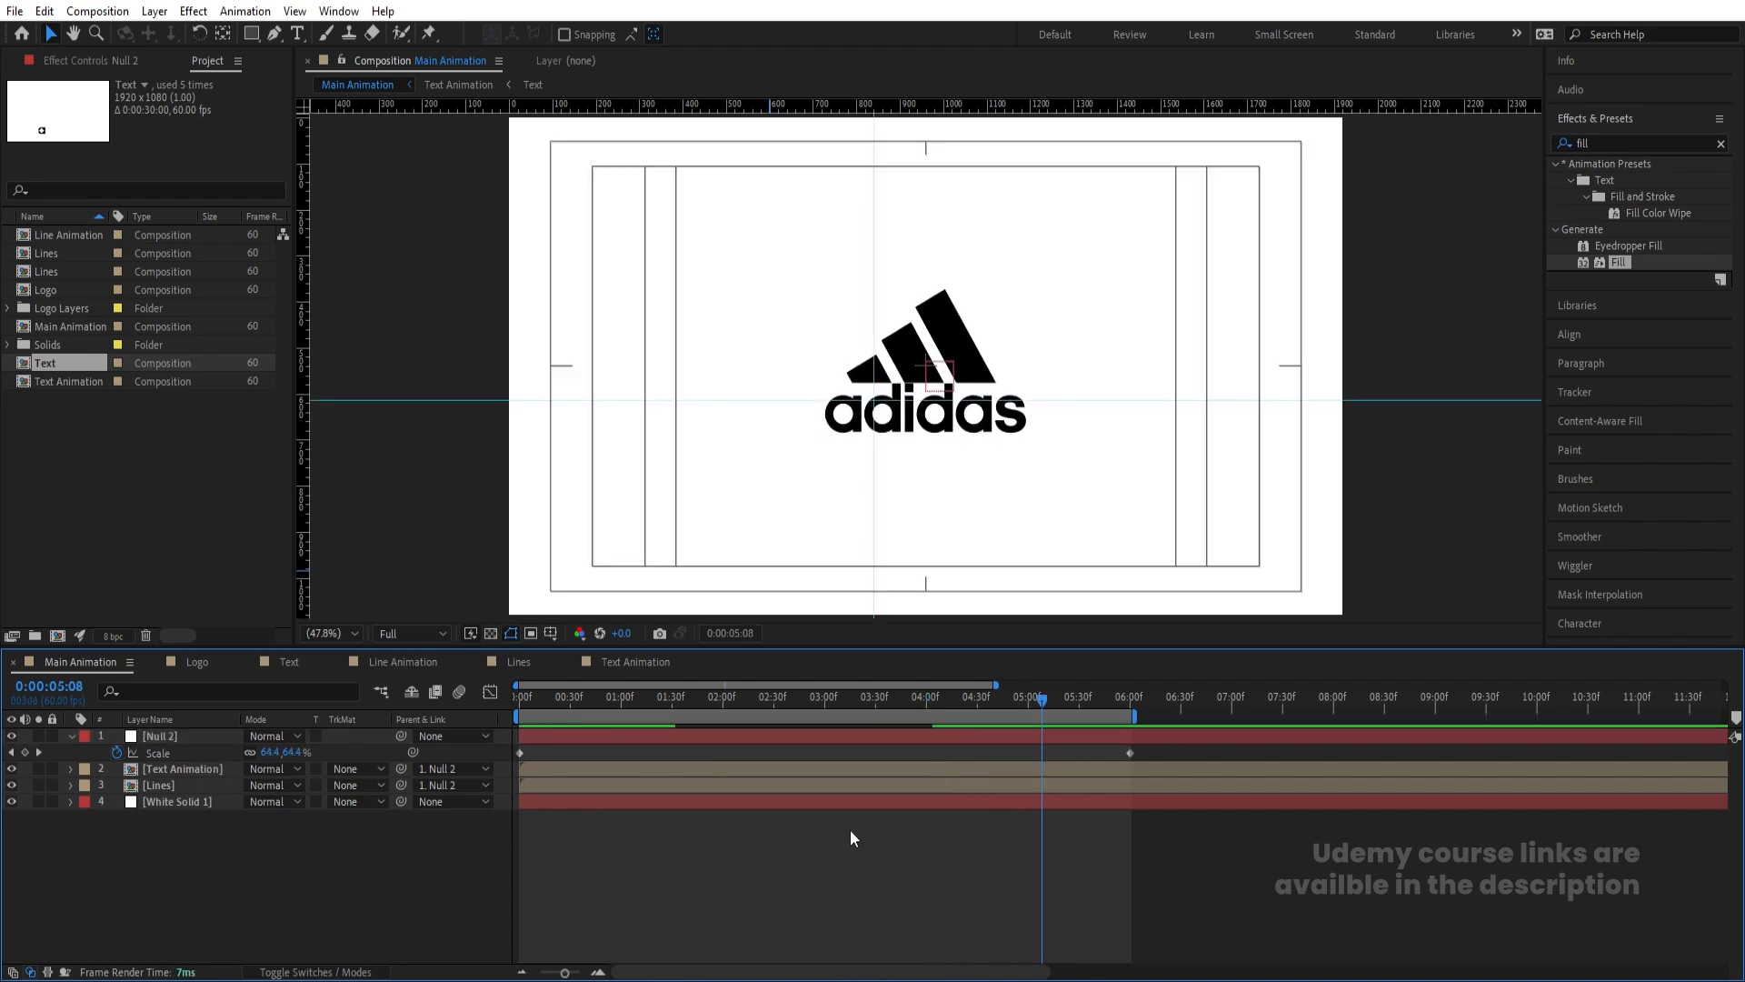
Play the finished Main Animation from the beginning for a final review
{"action": "left_click_drag", "start_coordinate": [682, 707], "coordinate": [521, 732]}
{"action": "key", "text": "space"}
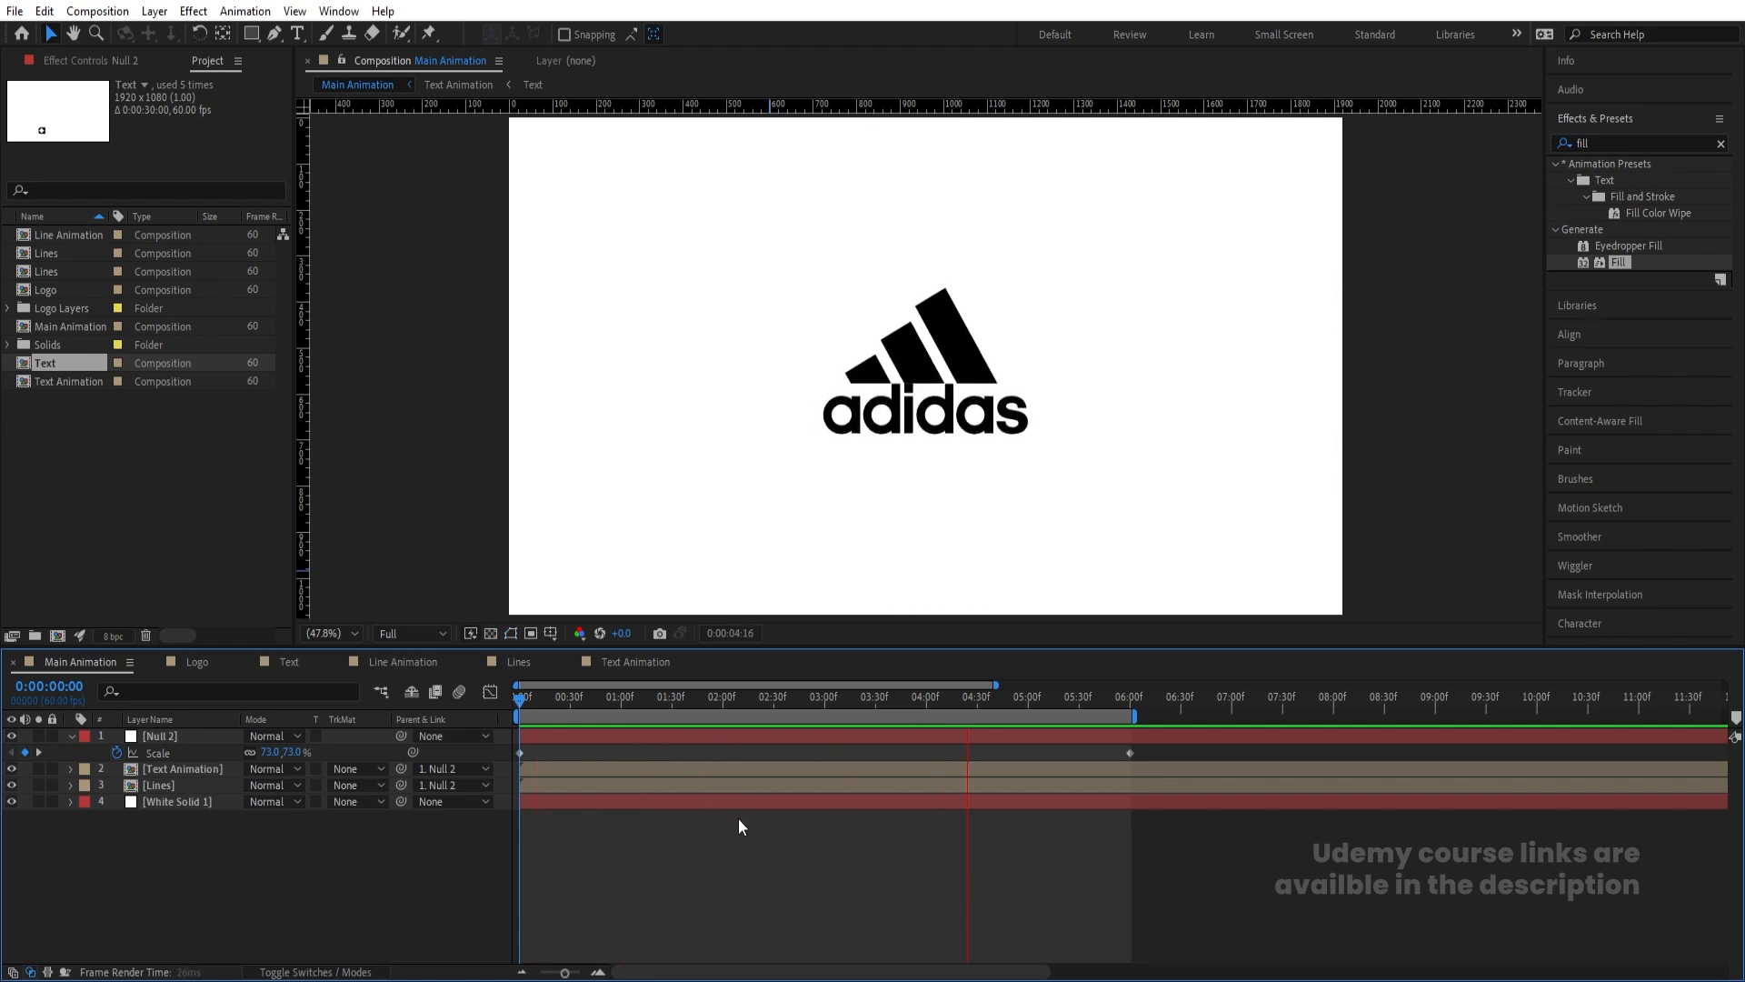
{"action": "key", "text": "apostrophe"}
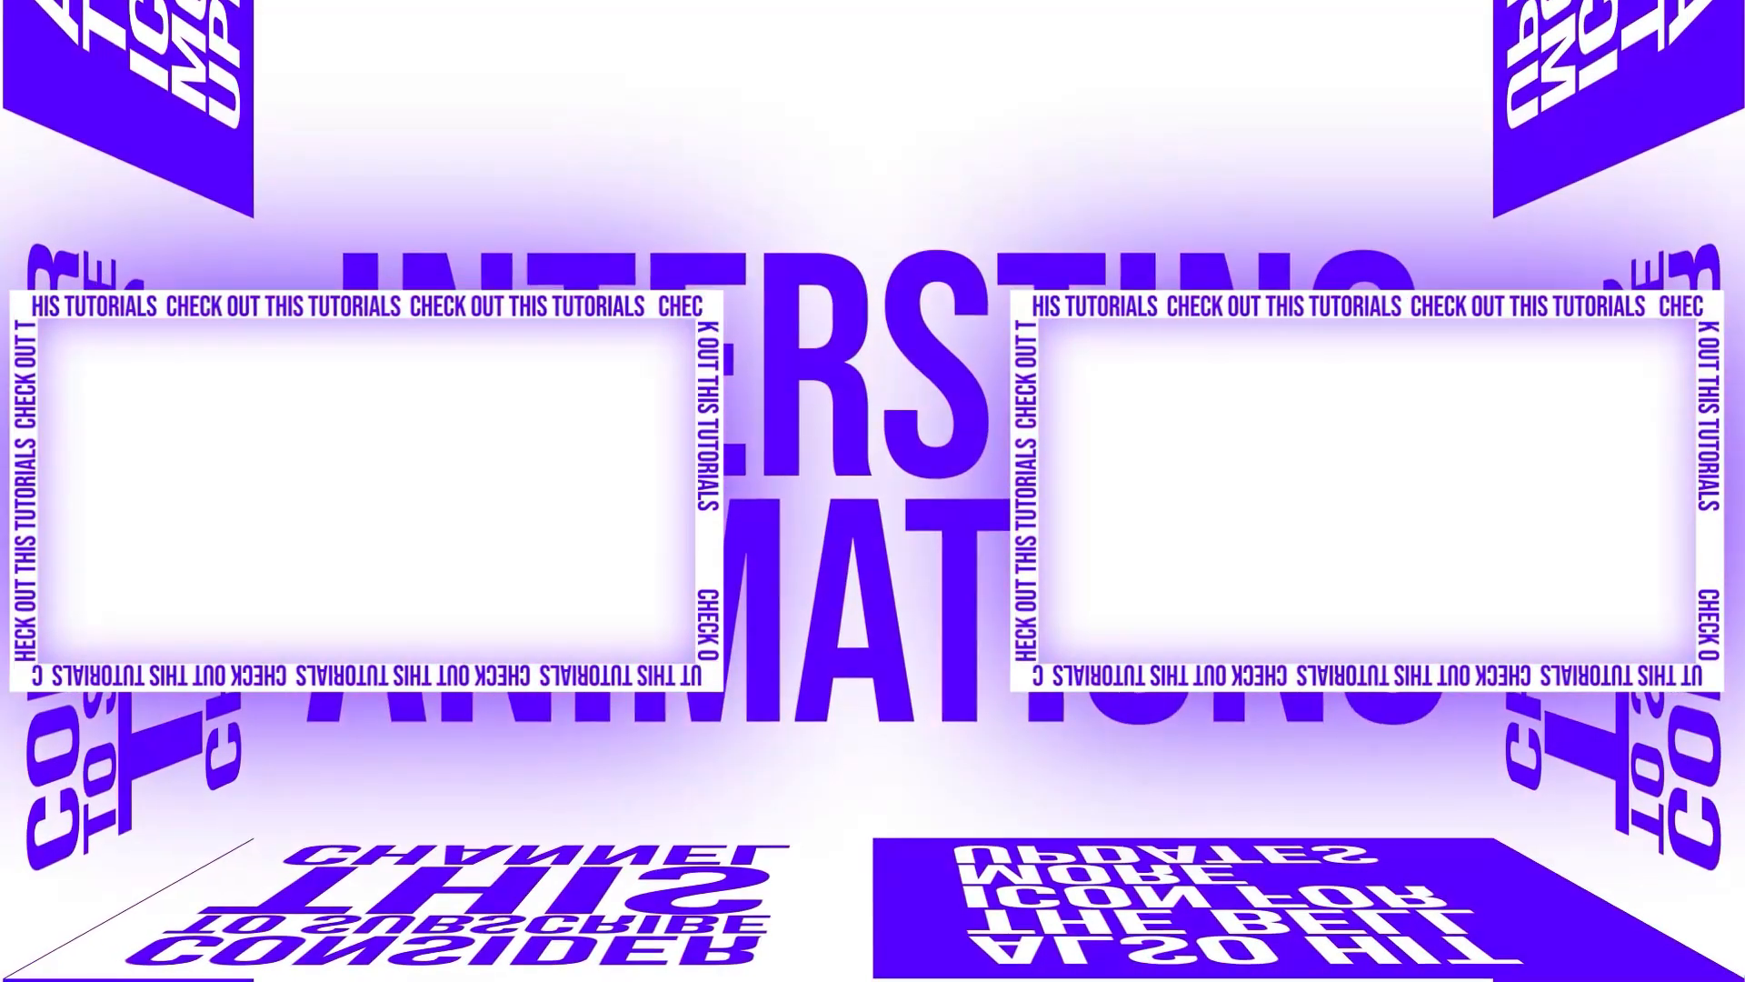